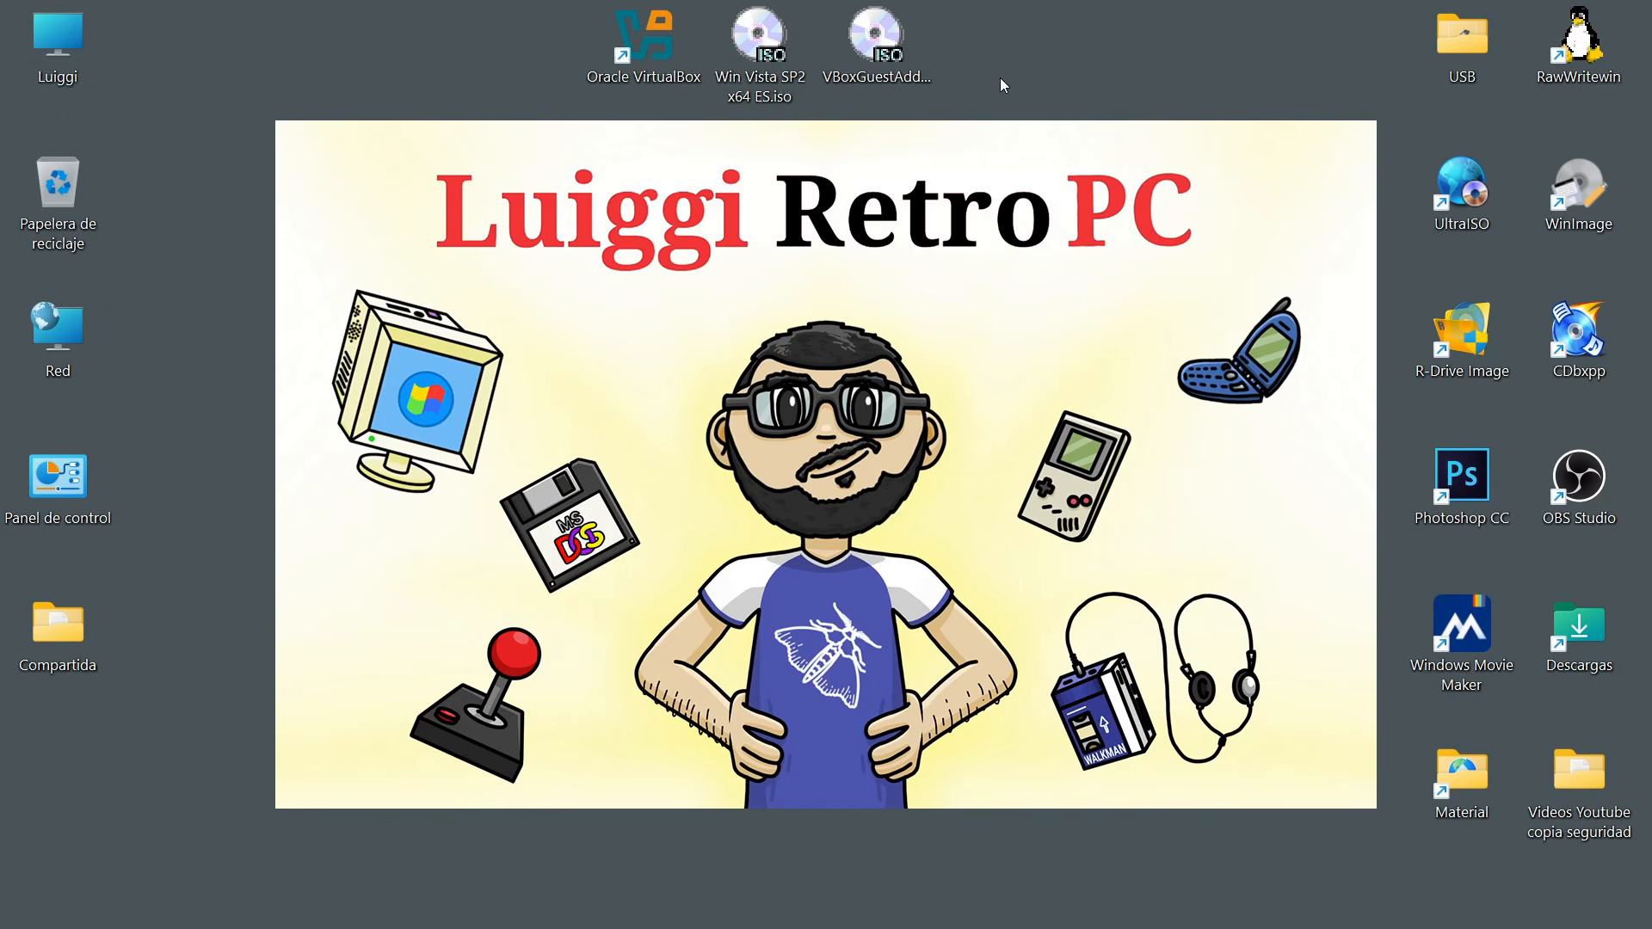
# Open Oracle VirtualBox and check its version information.
pyautogui.doubleClick(638, 75)
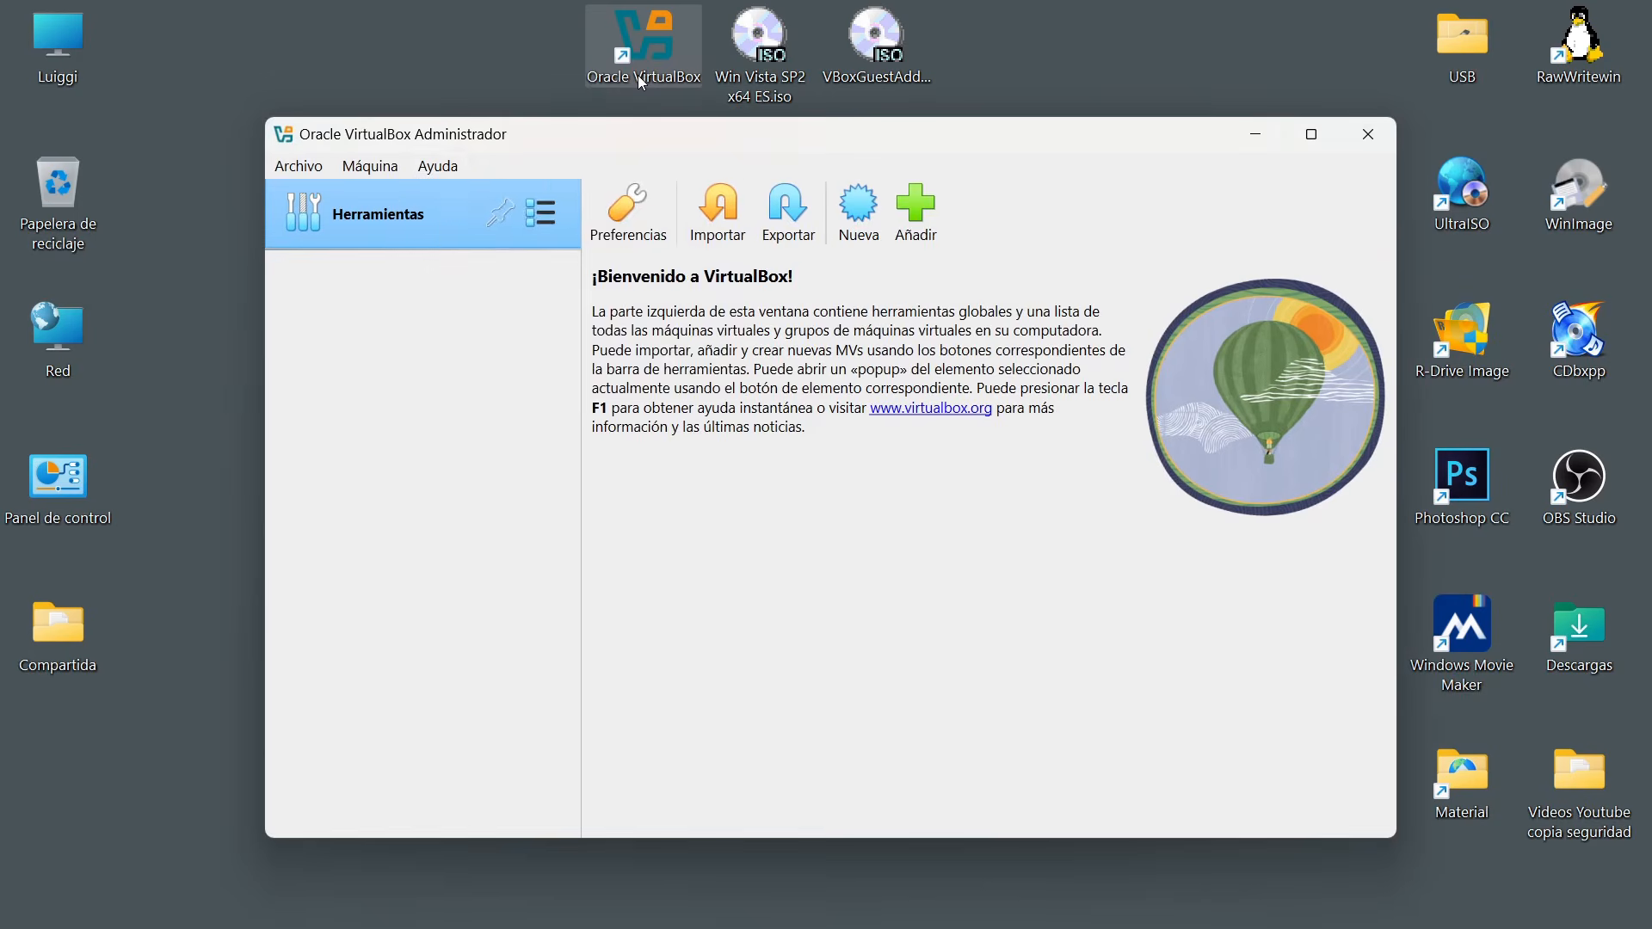
pyautogui.click(444, 170)
pyautogui.click(541, 386)
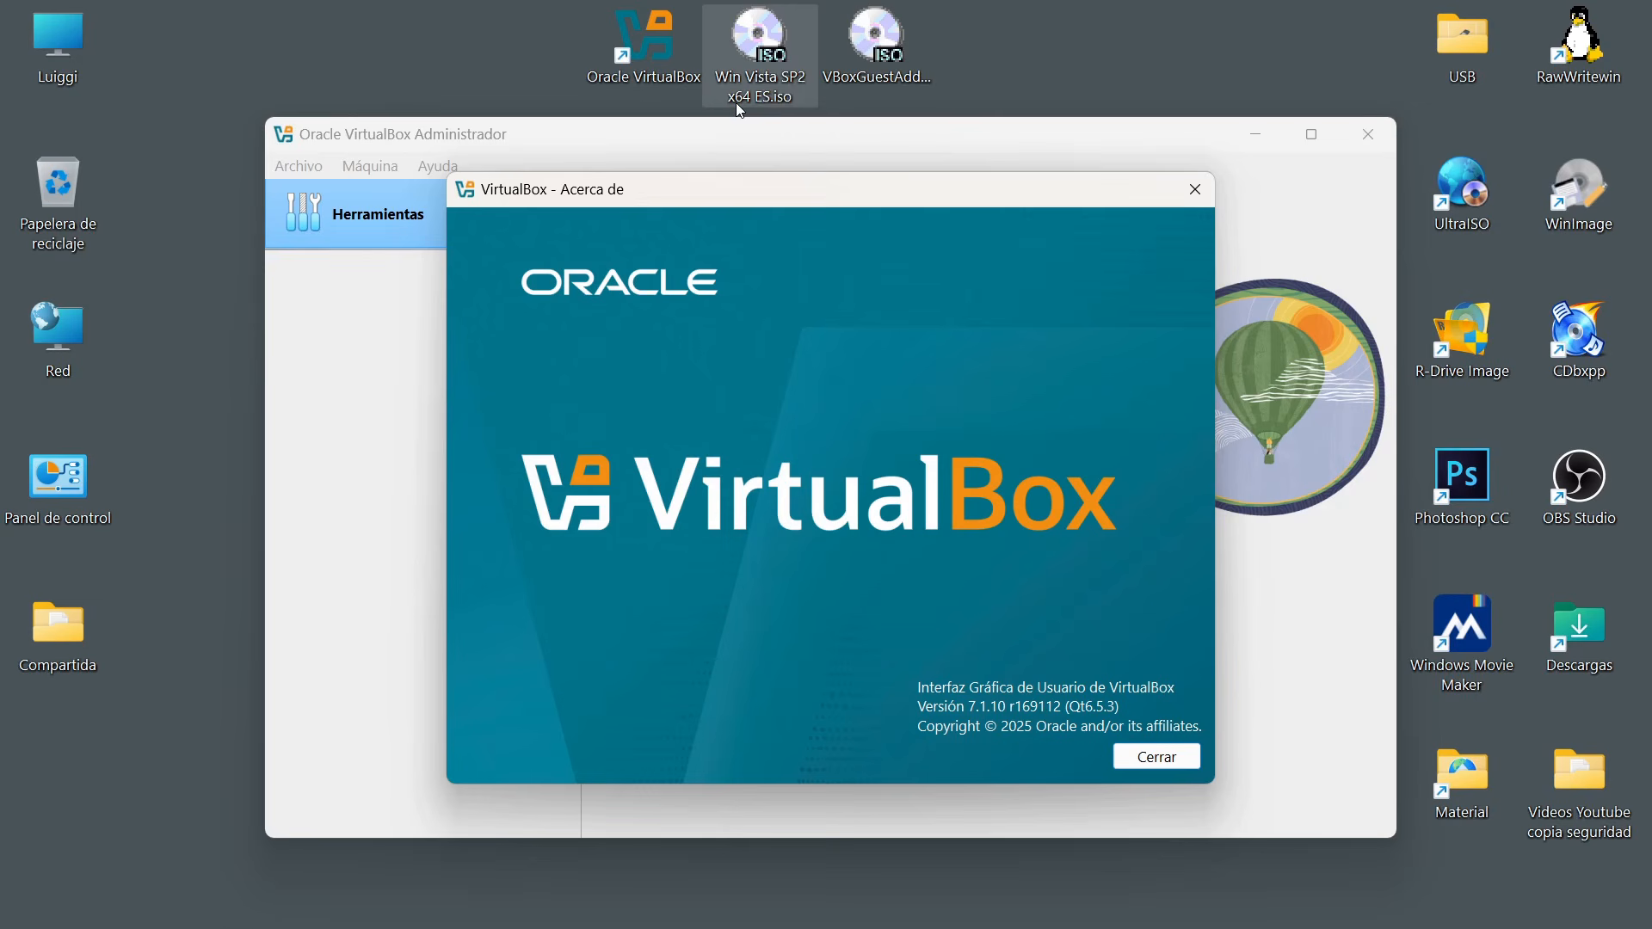
pyautogui.click(895, 64)
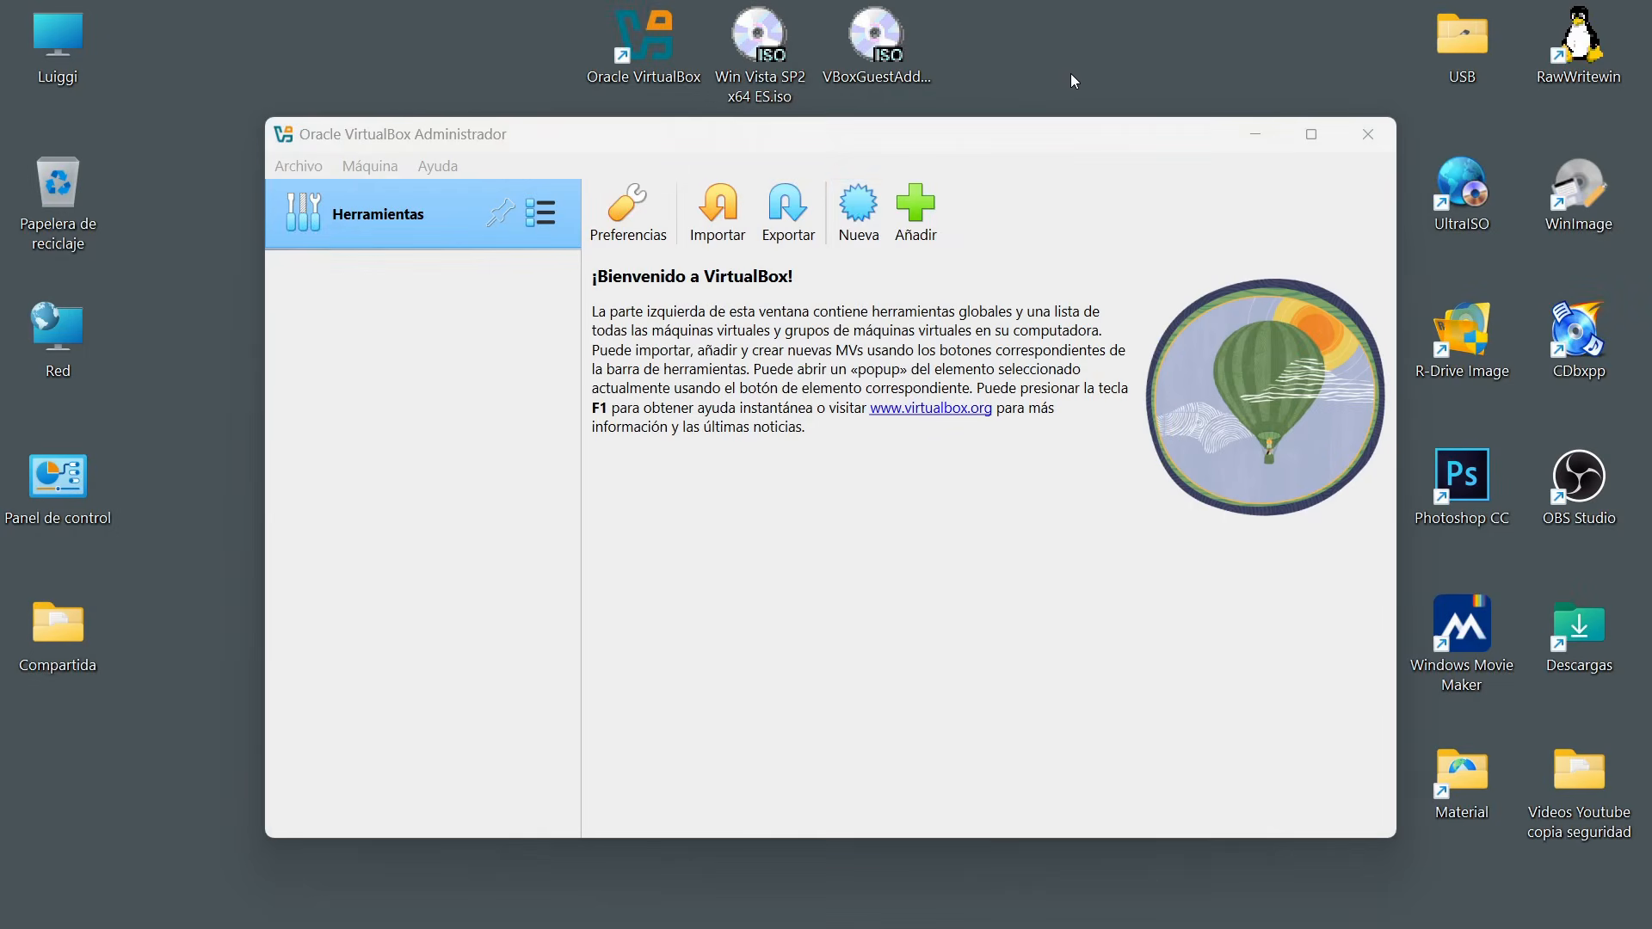
# Start a new virtual machine named Windows Vista, with type Microsoft Windows and version Windows Vista (64-bit).
pyautogui.click(849, 213)
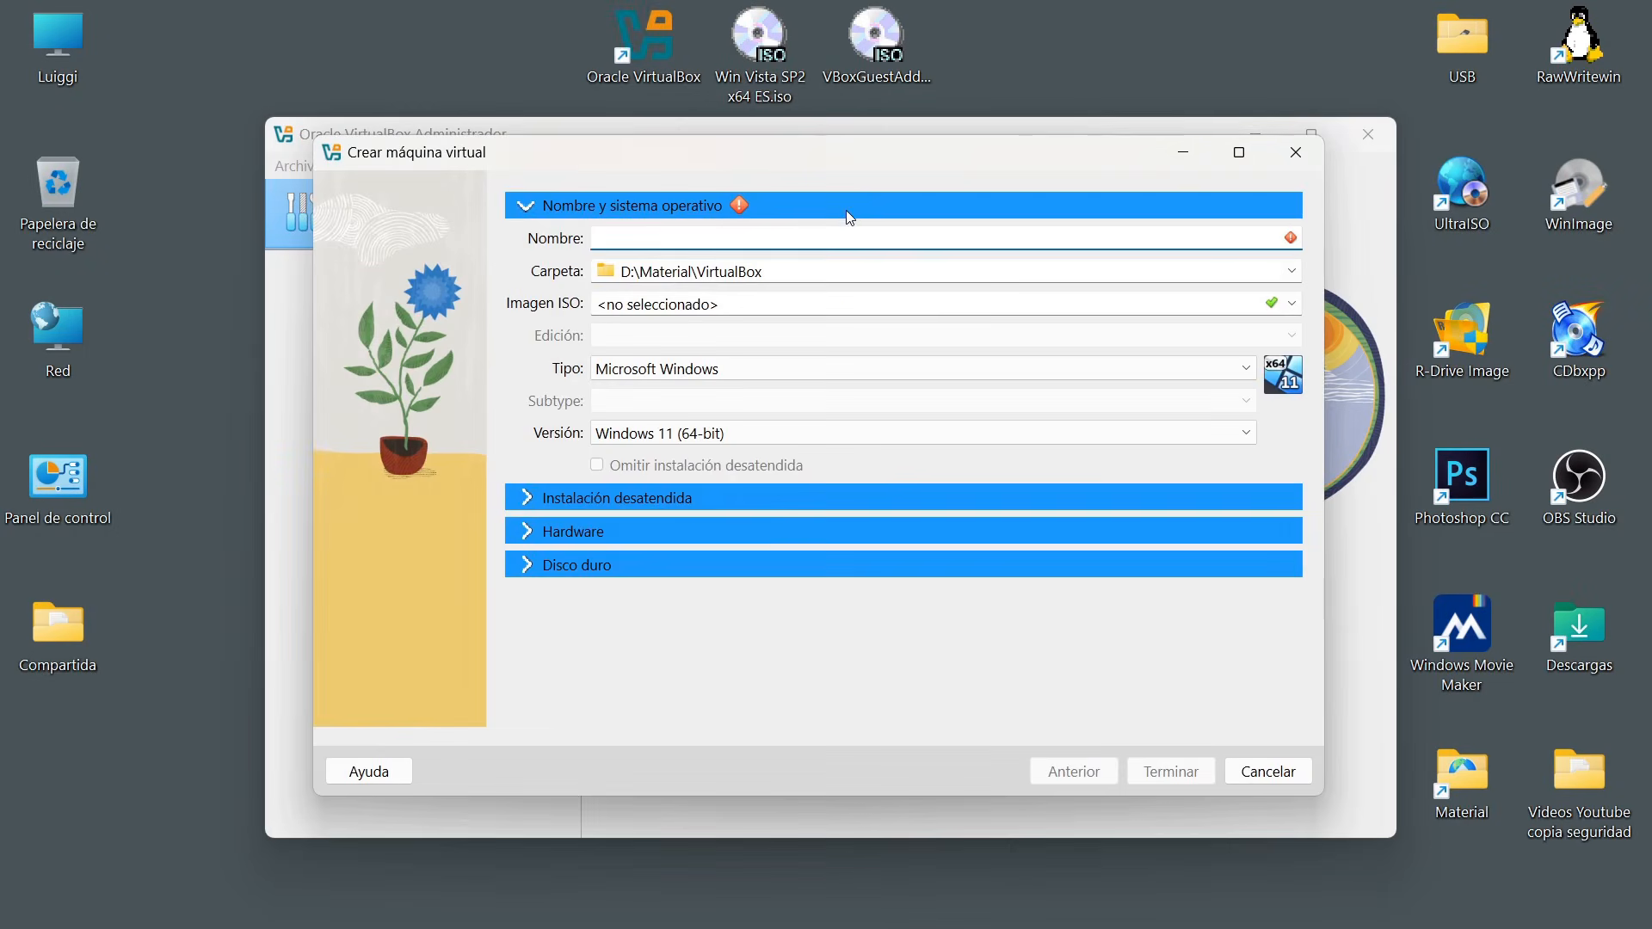
pyautogui.write('Wi')
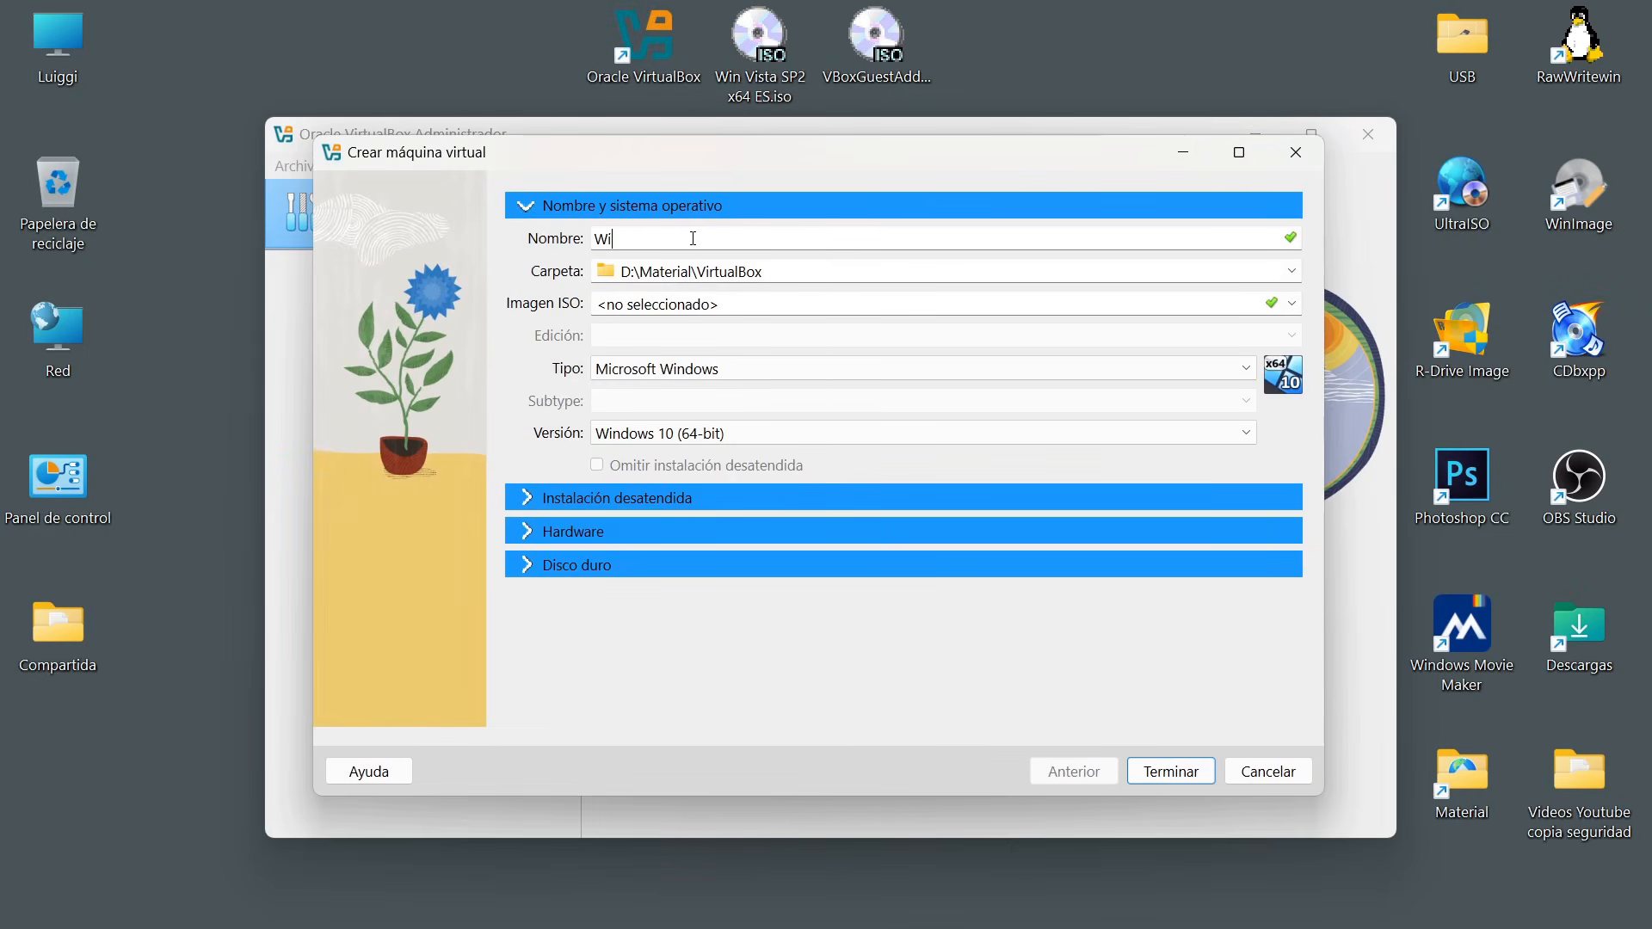
pyautogui.write('ndows Vista')
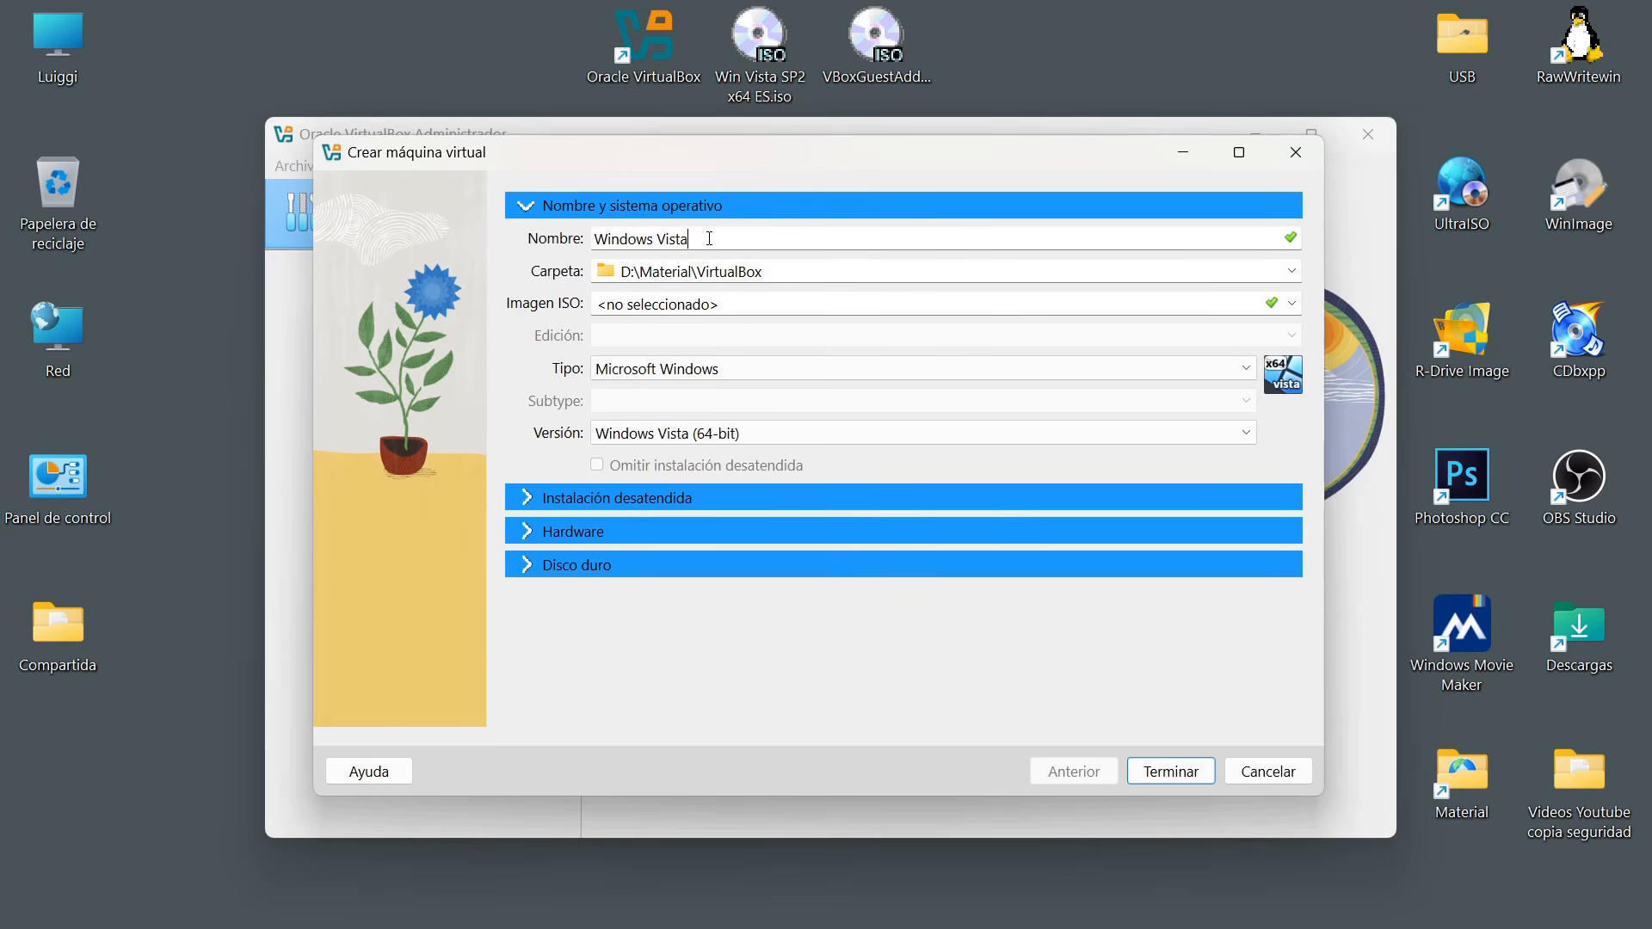
pyautogui.moveTo(693, 238); pyautogui.dragTo(593, 239)
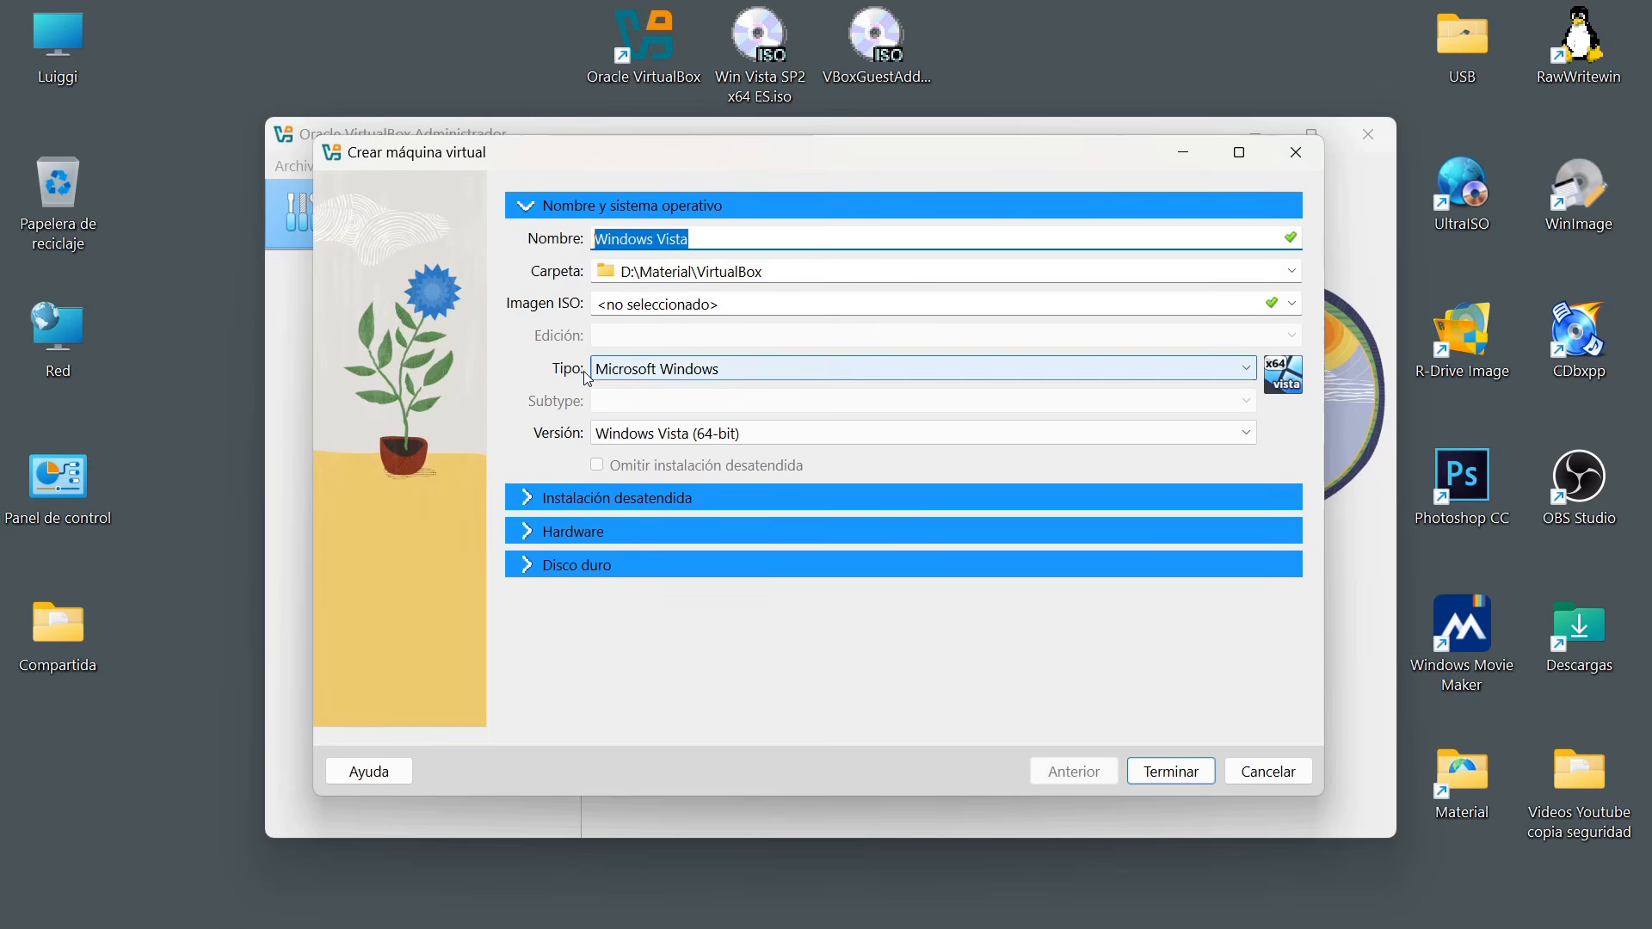
pyautogui.click(633, 372)
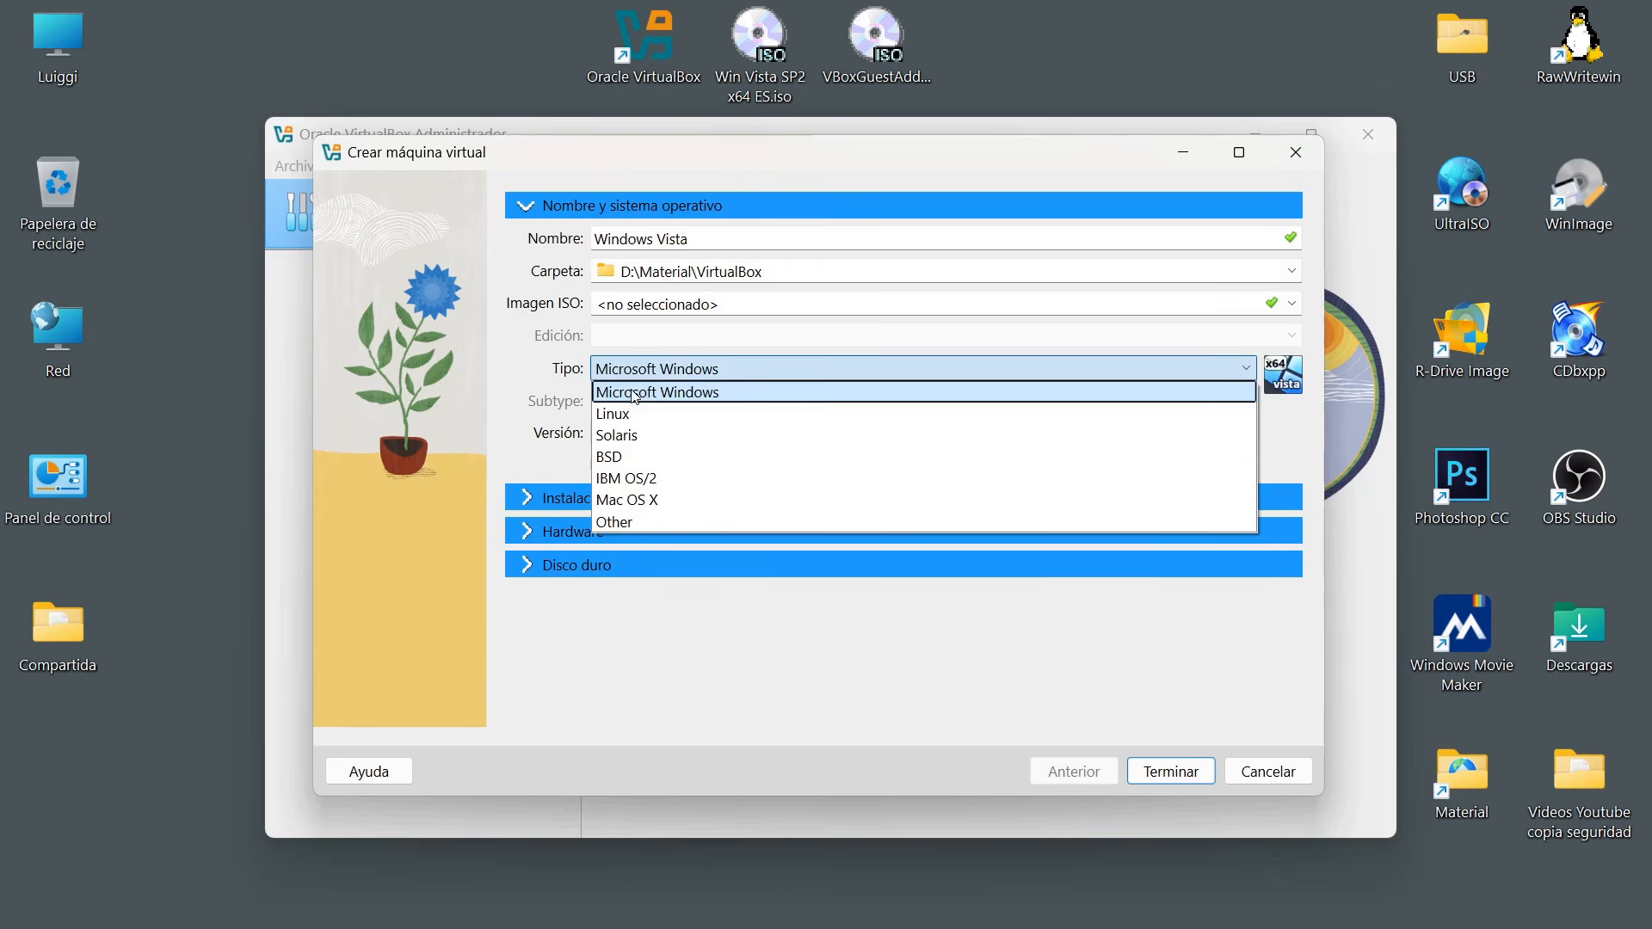
pyautogui.click(673, 377)
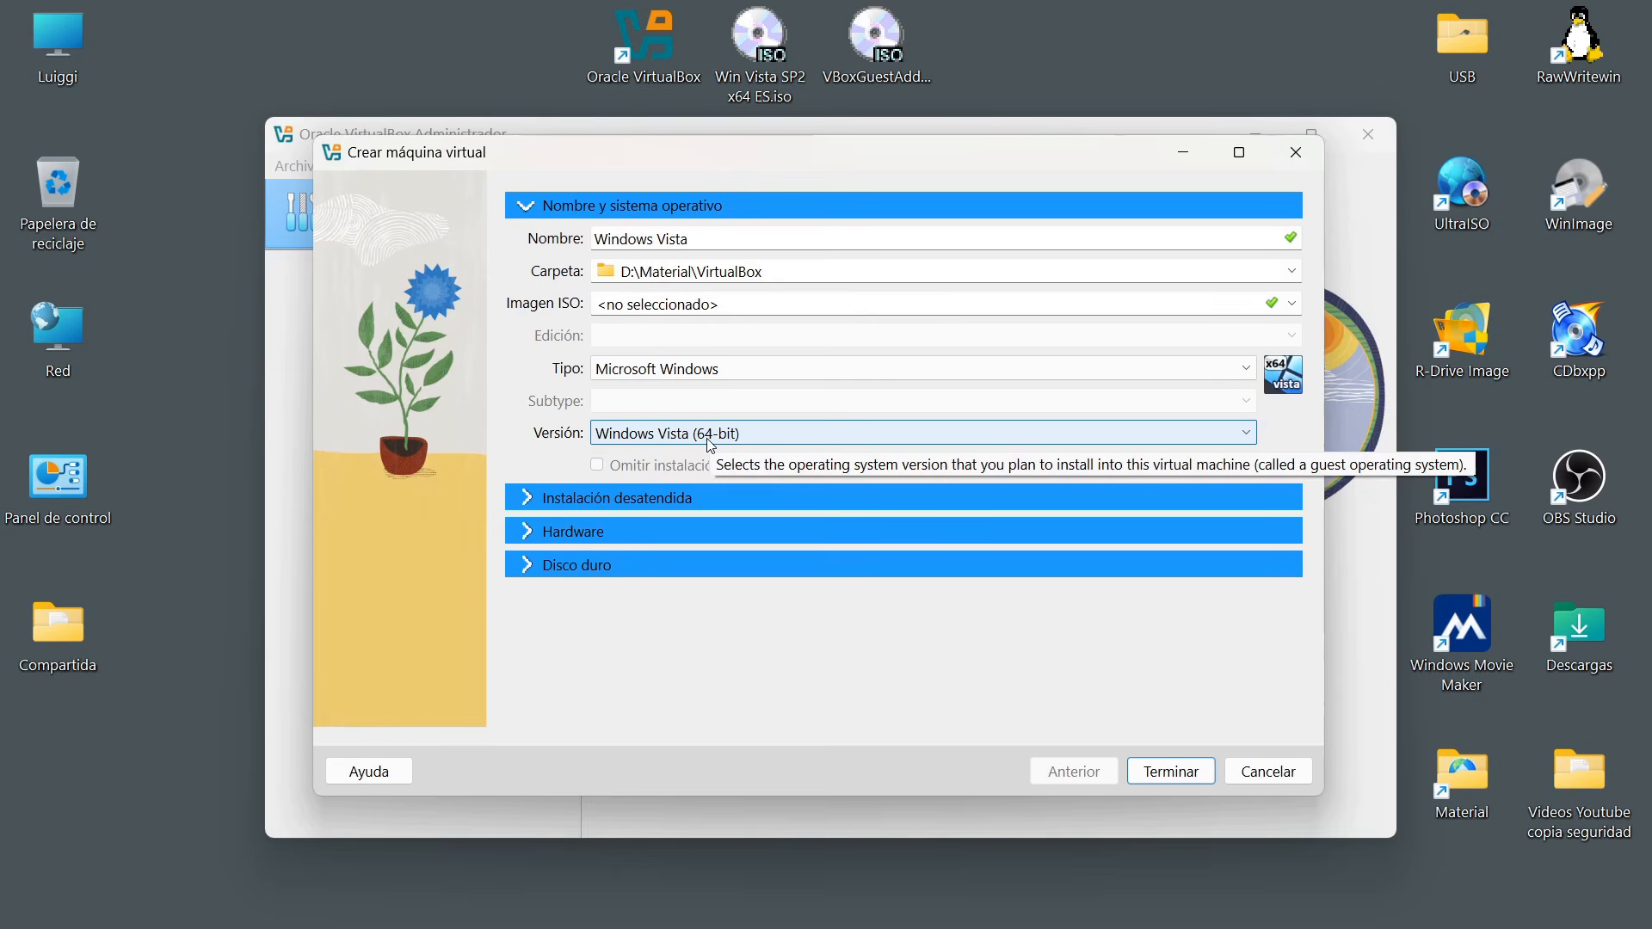
# Set the new machine's hardware to 2048 MB of base memory and 2 processors.
pyautogui.click(538, 532)
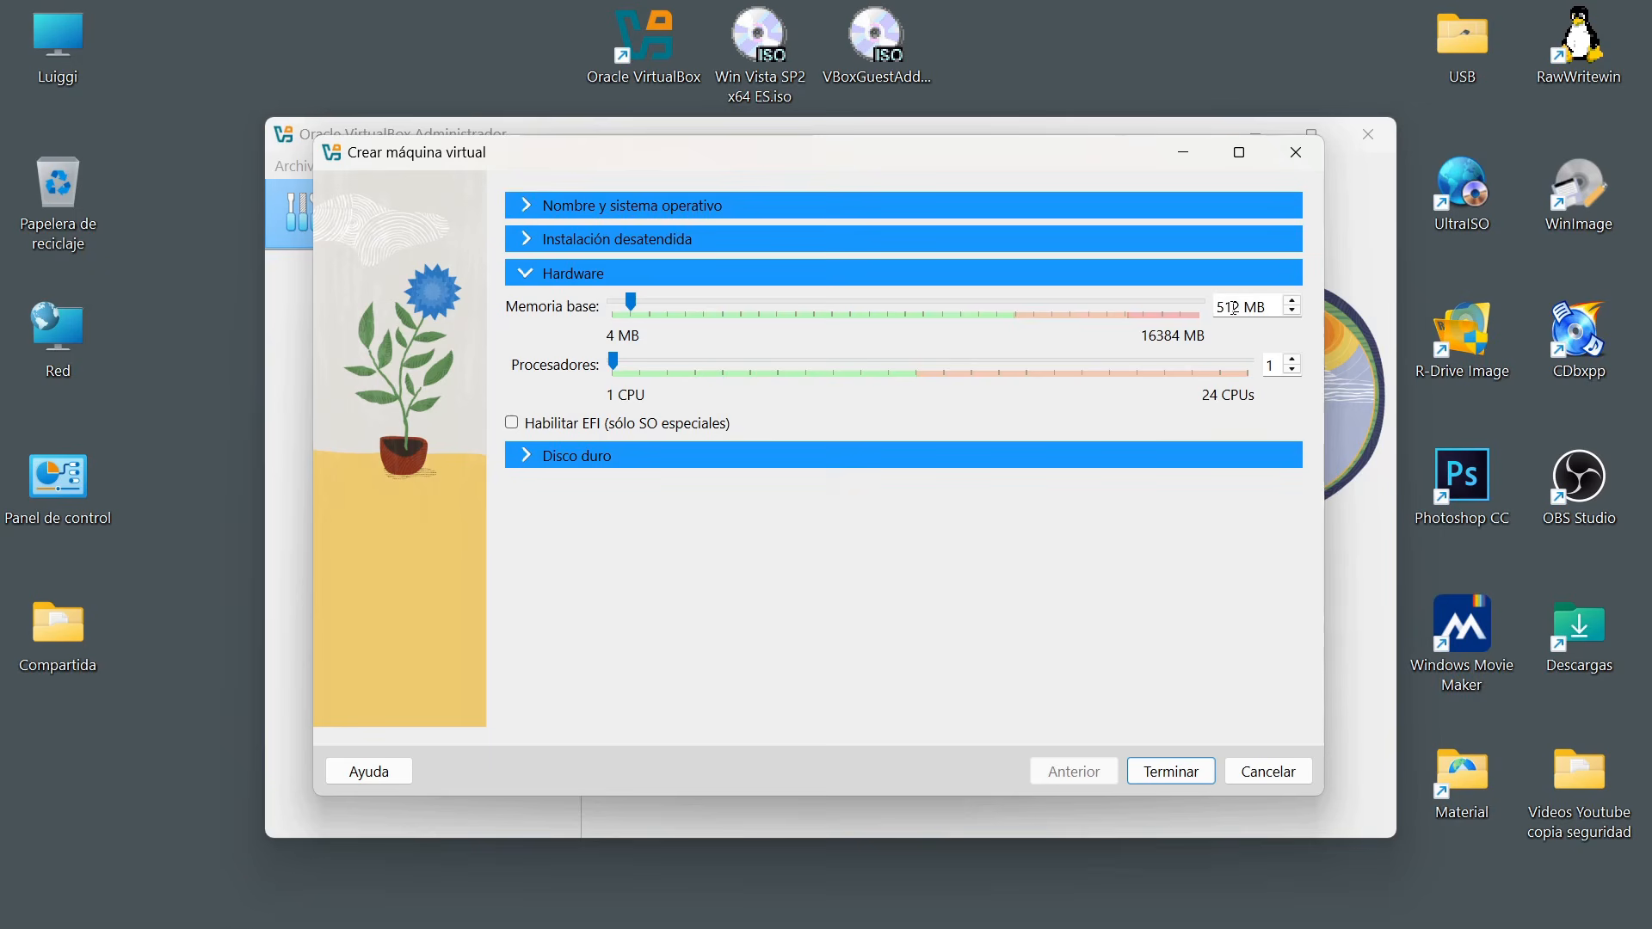
pyautogui.click(669, 303)
pyautogui.click(670, 306)
pyautogui.click(679, 307)
pyautogui.click(641, 368)
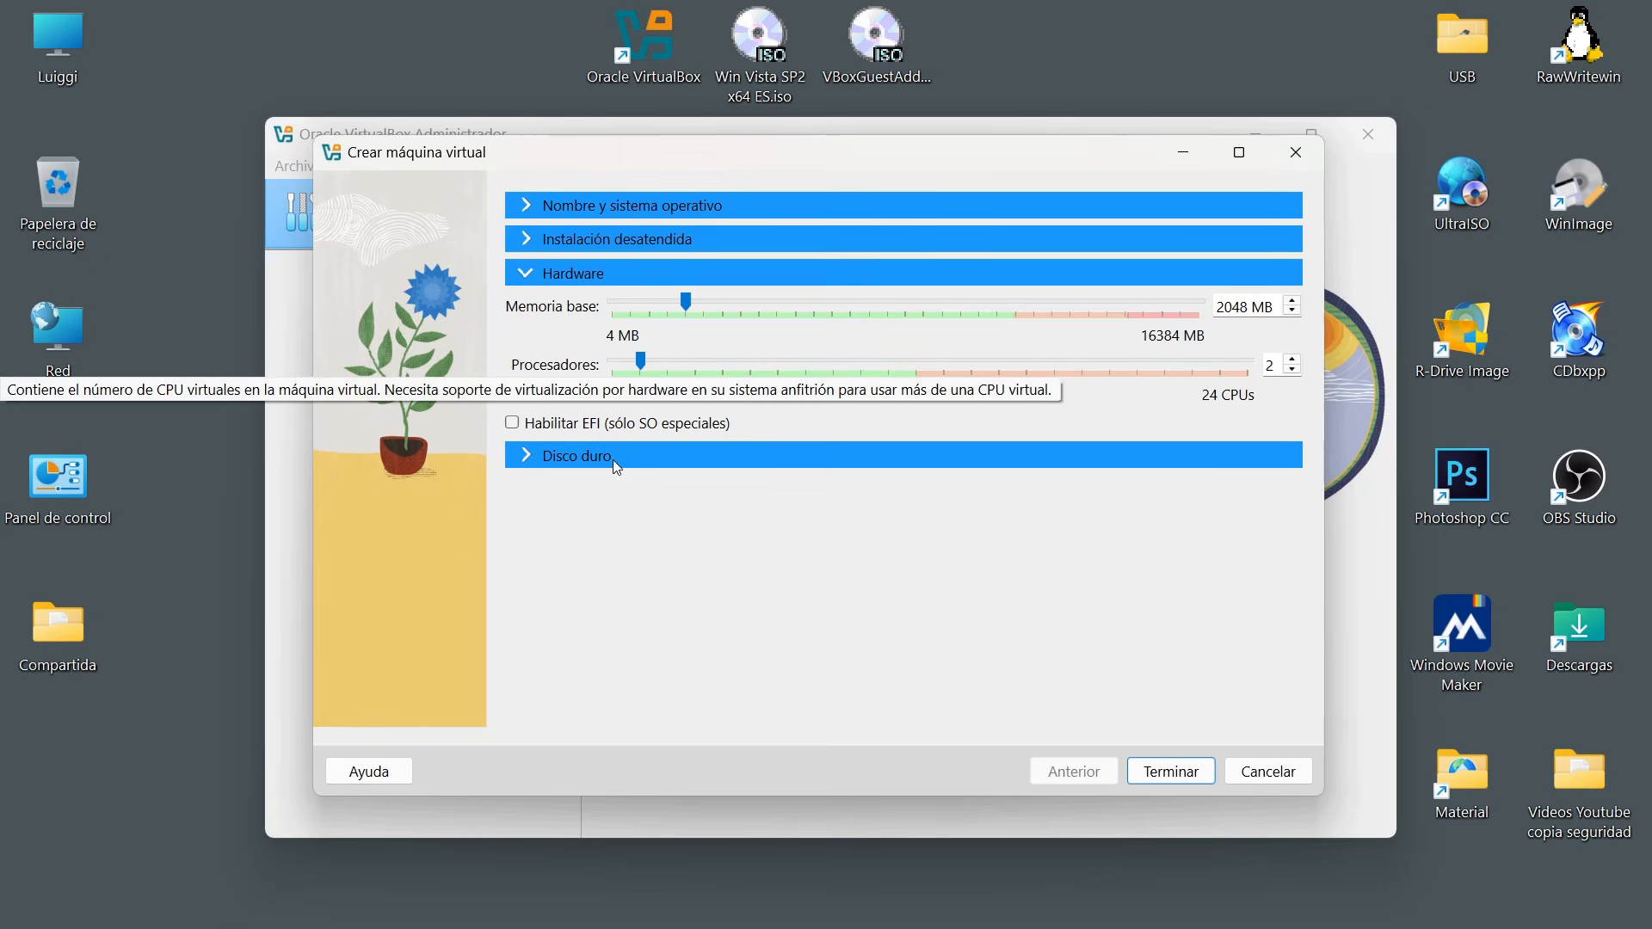
# Give the machine a new 25 GB VDI virtual hard disk without full preallocation and finish creating it.
pyautogui.click(528, 462)
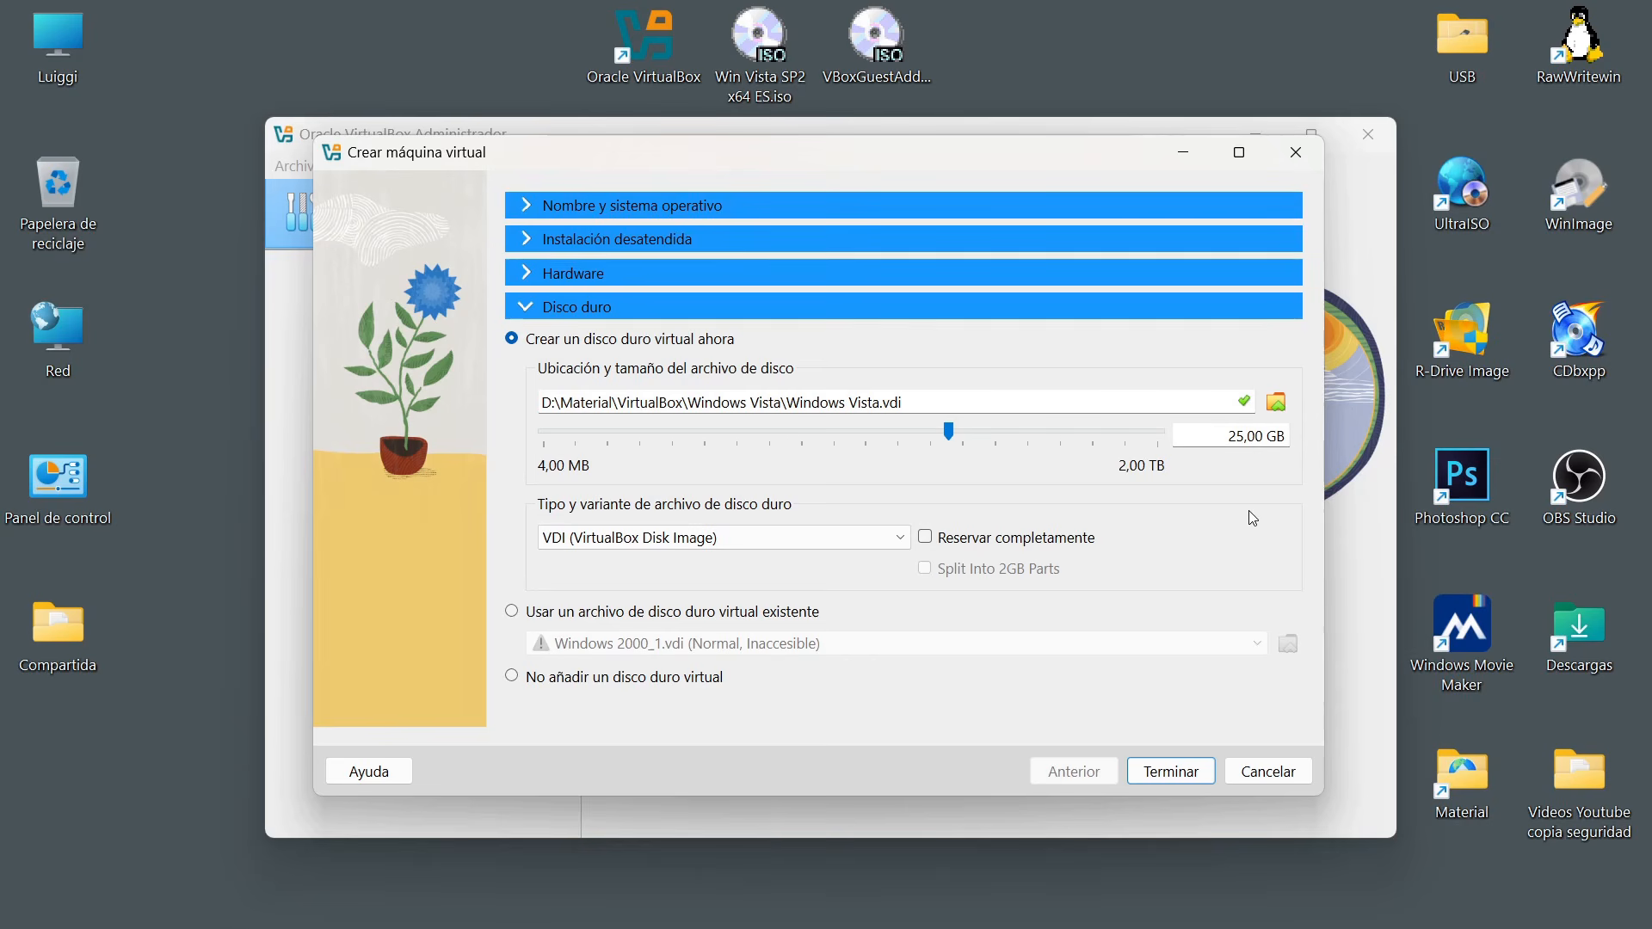
pyautogui.click(895, 539)
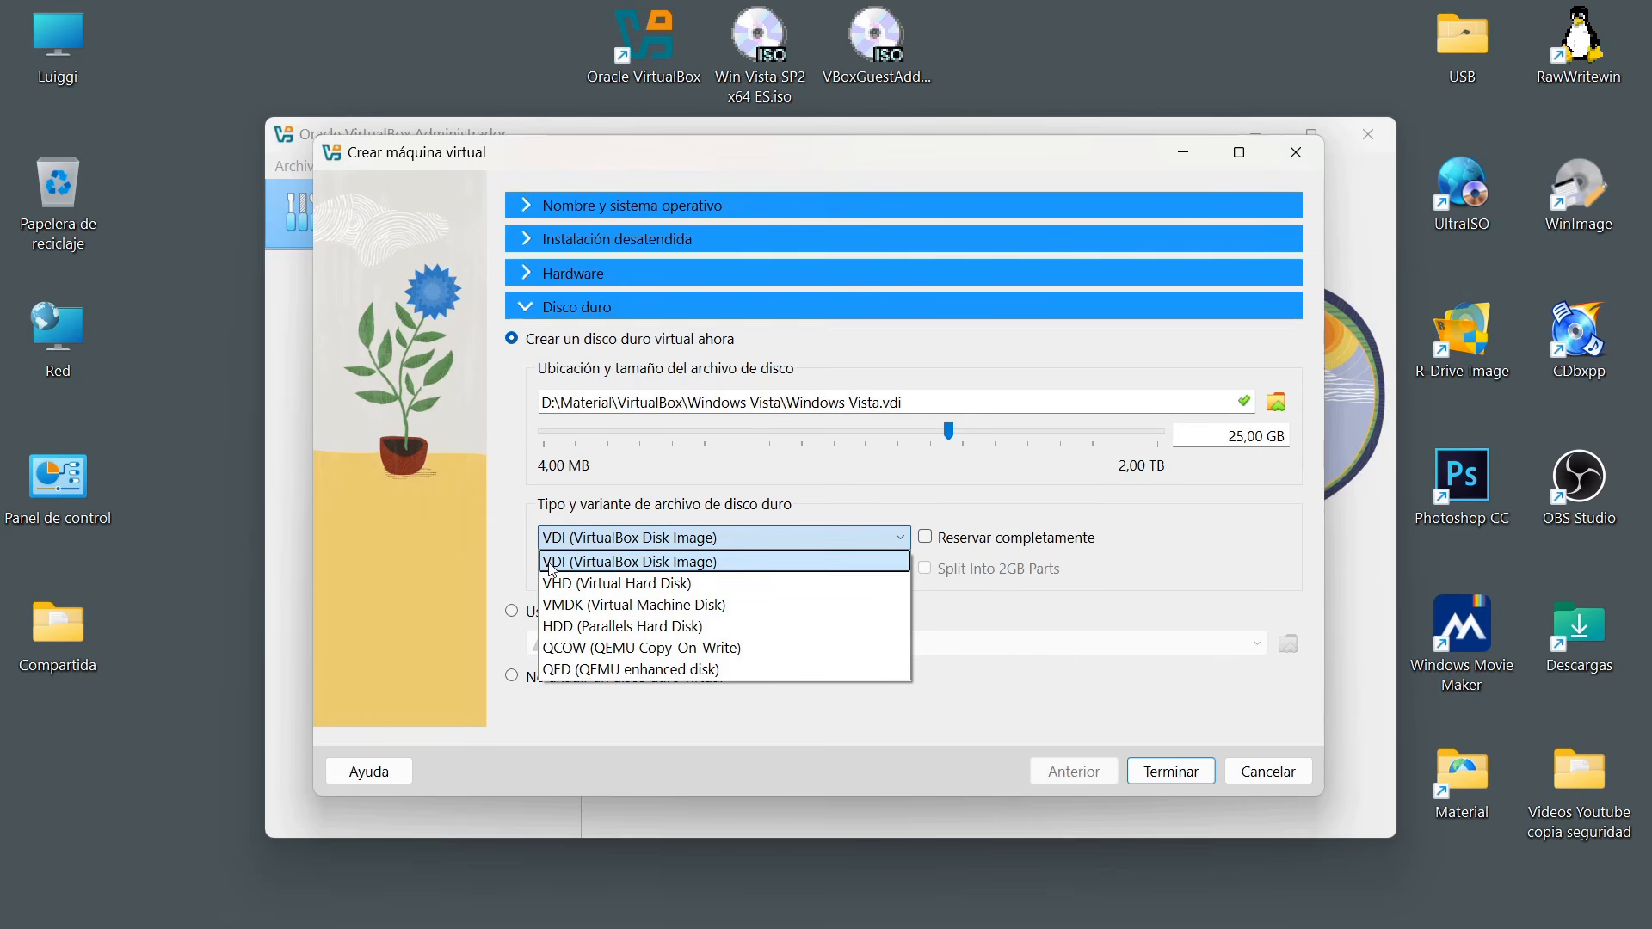
pyautogui.click(650, 562)
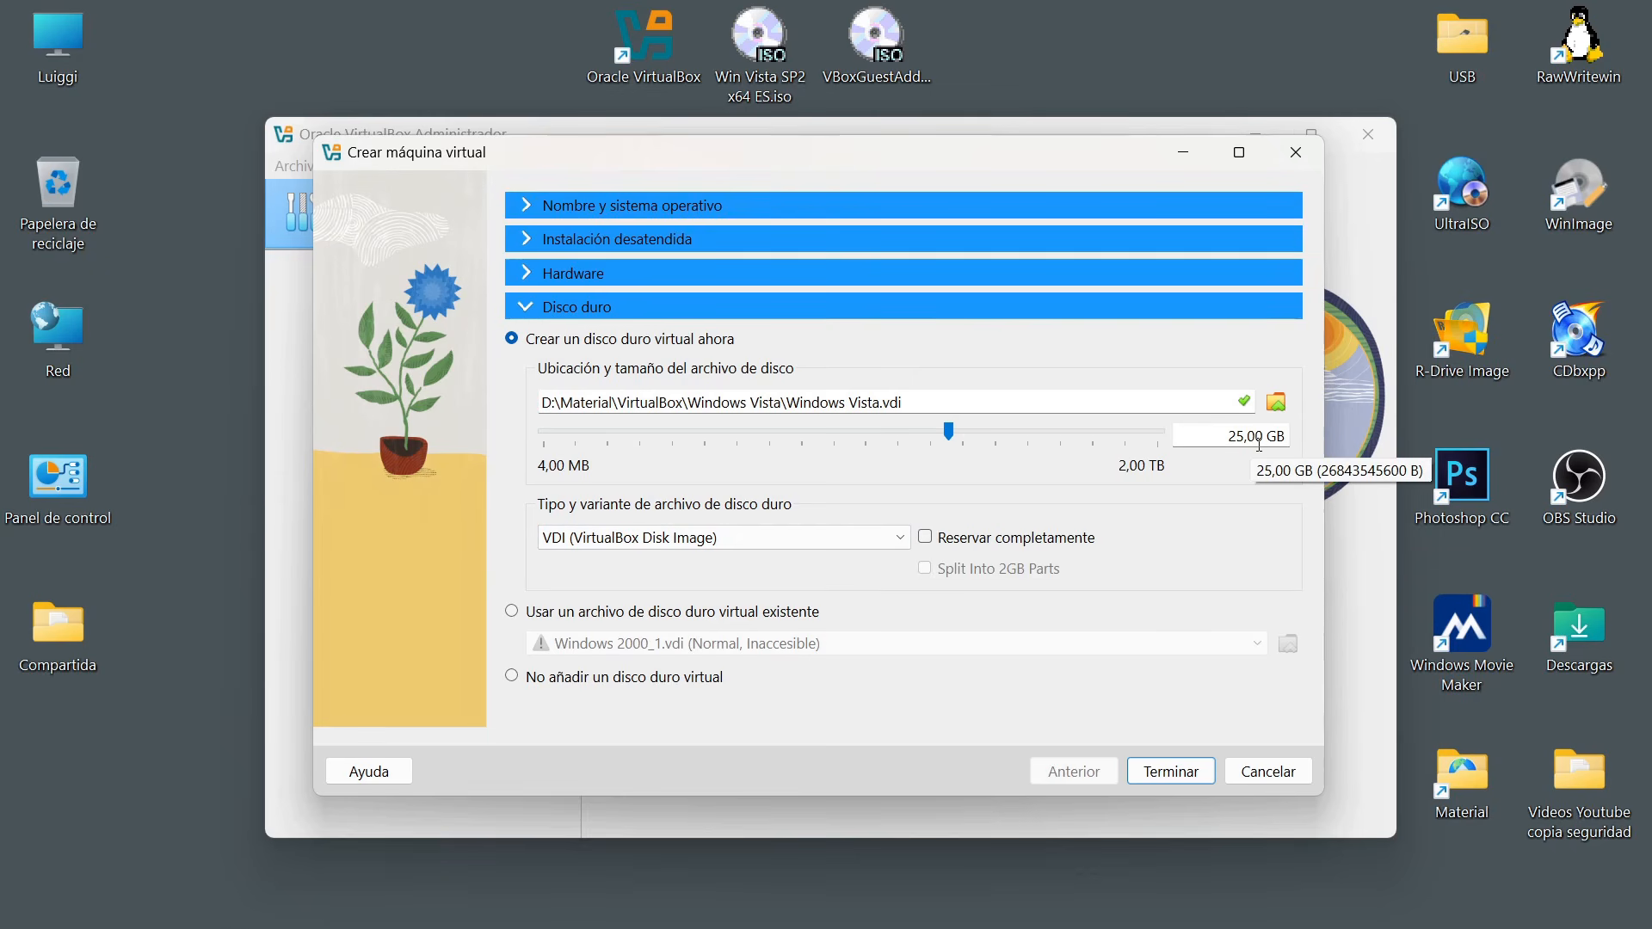
pyautogui.click(934, 546)
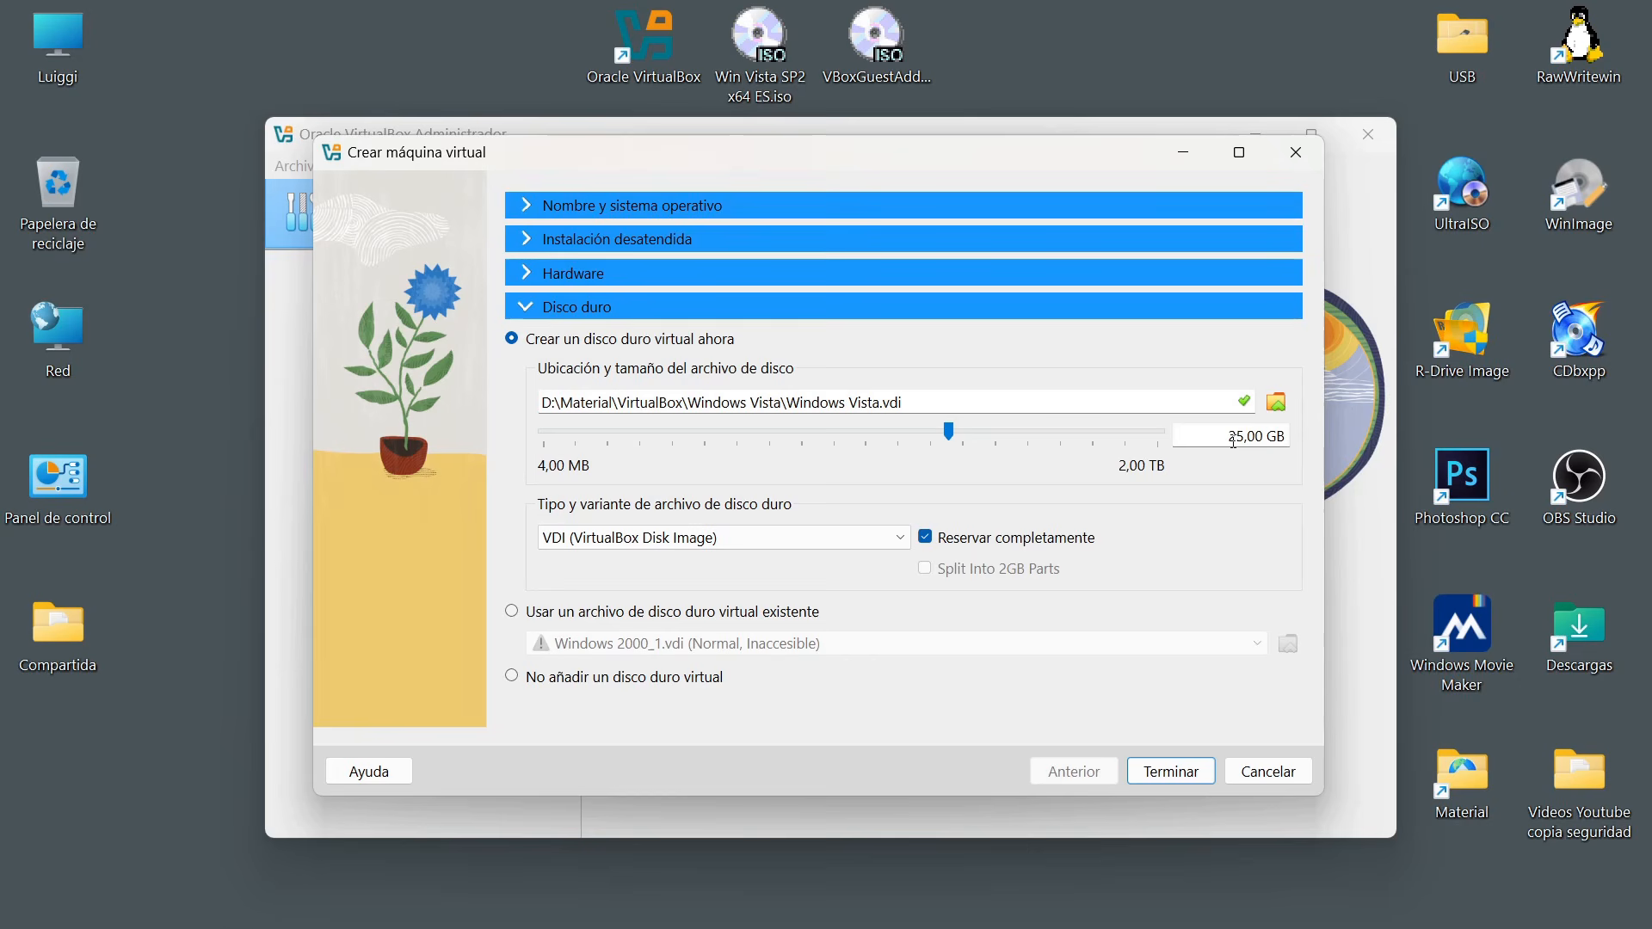
pyautogui.click(935, 546)
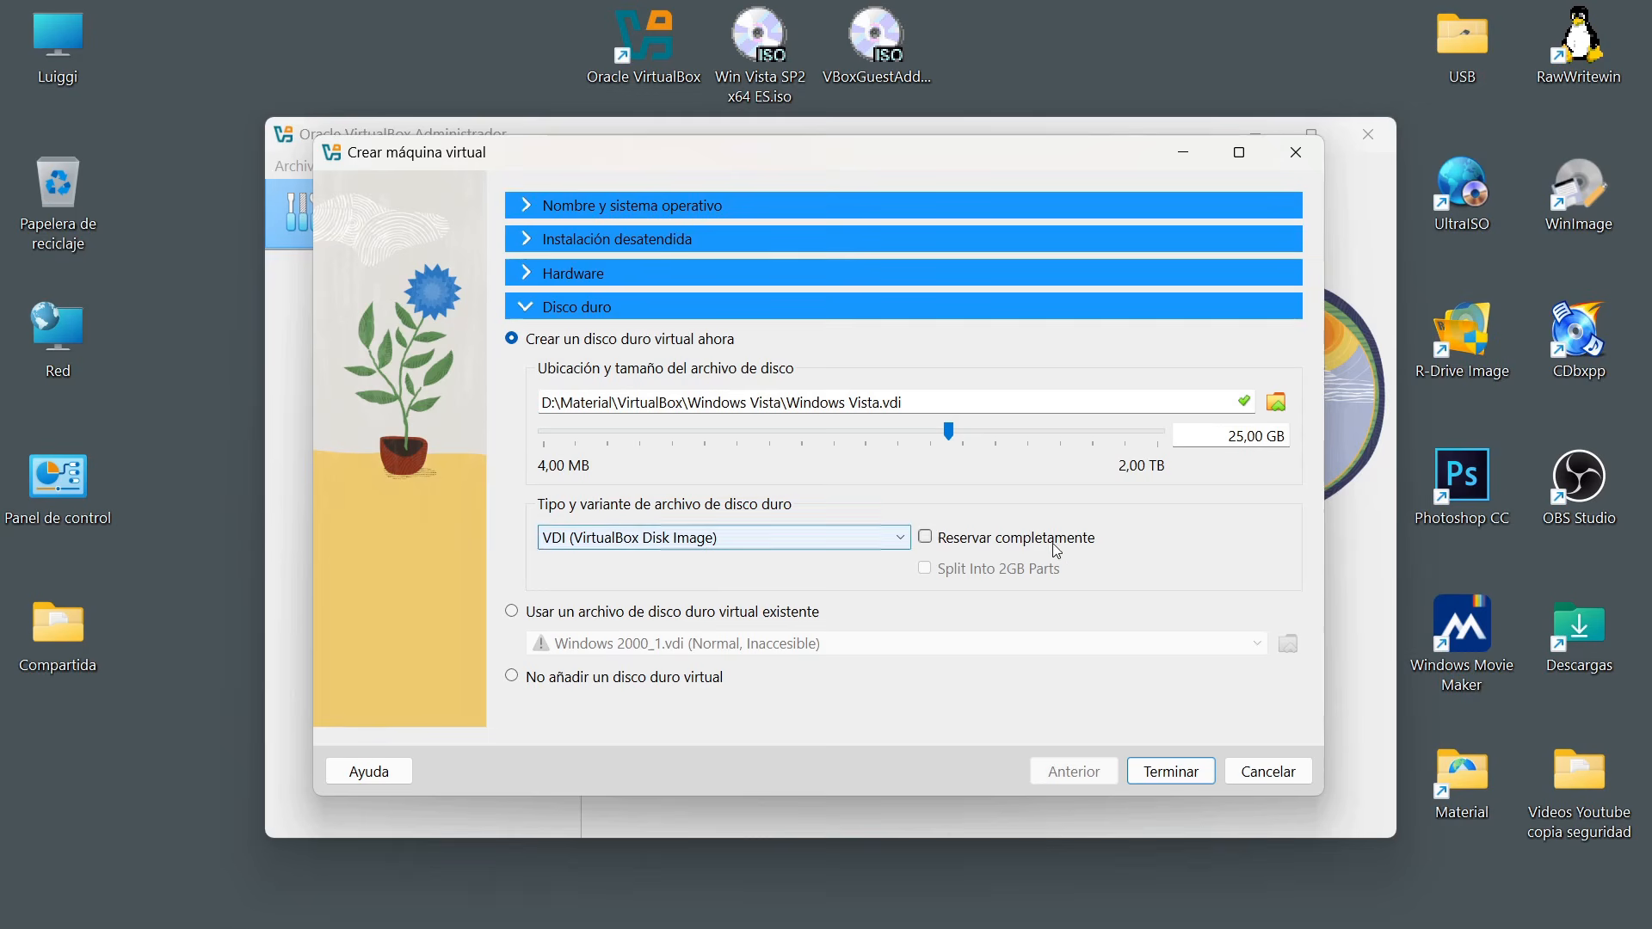
pyautogui.click(1172, 772)
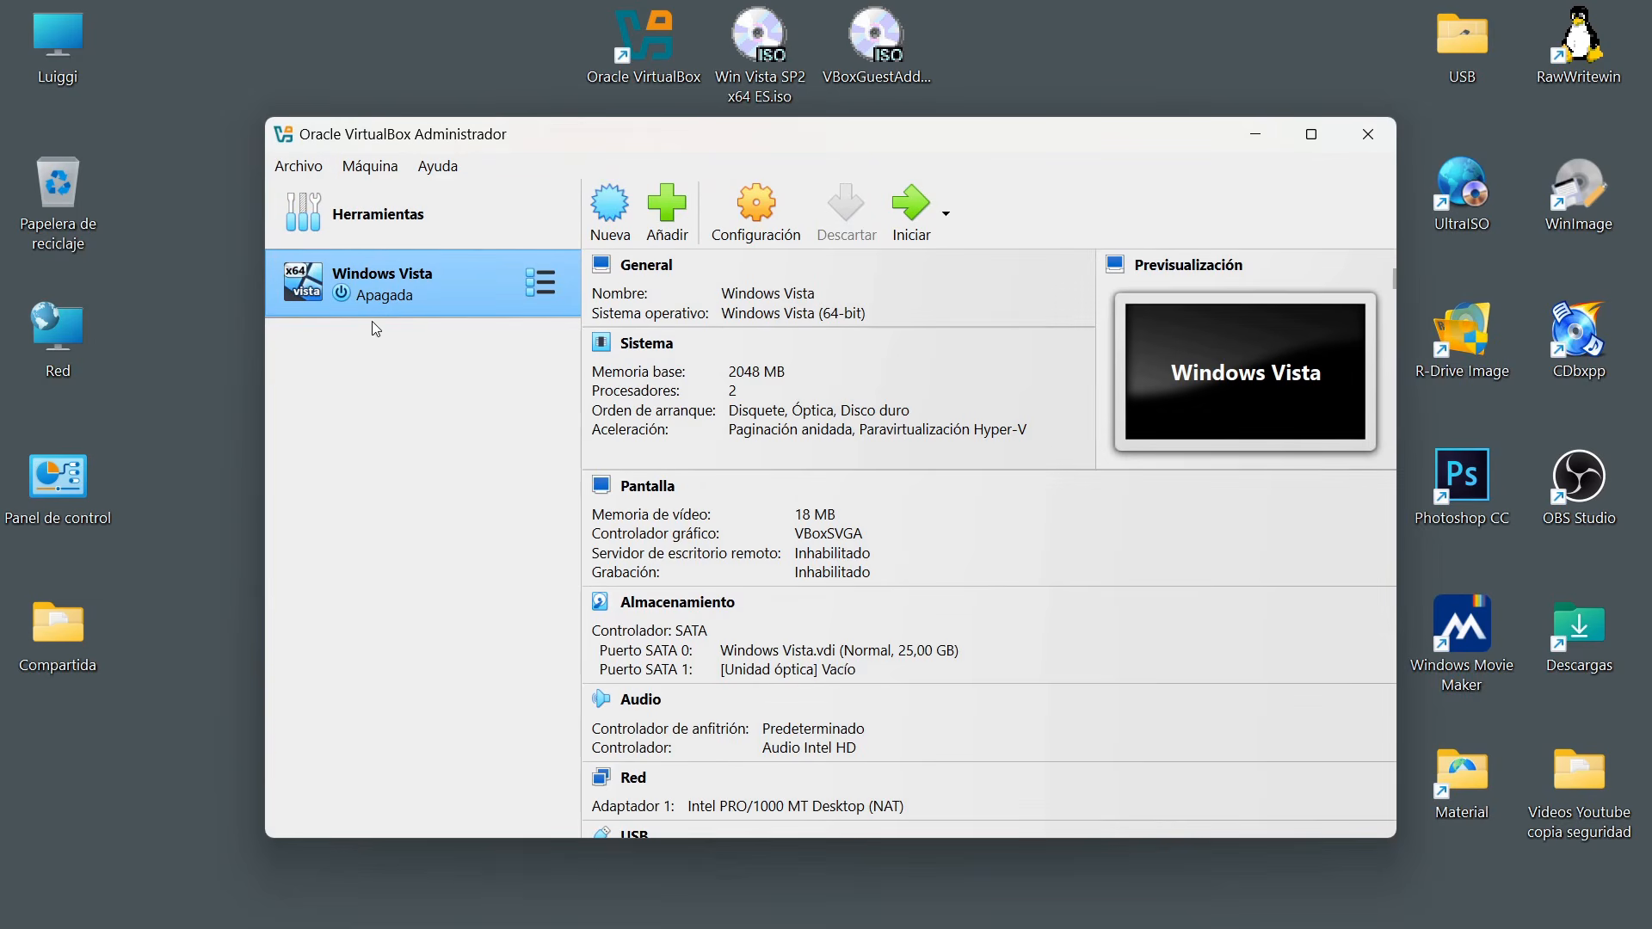
# Examine the actions available for the Windows Vista machine and its configuration summary.
pyautogui.rightClick(445, 289)
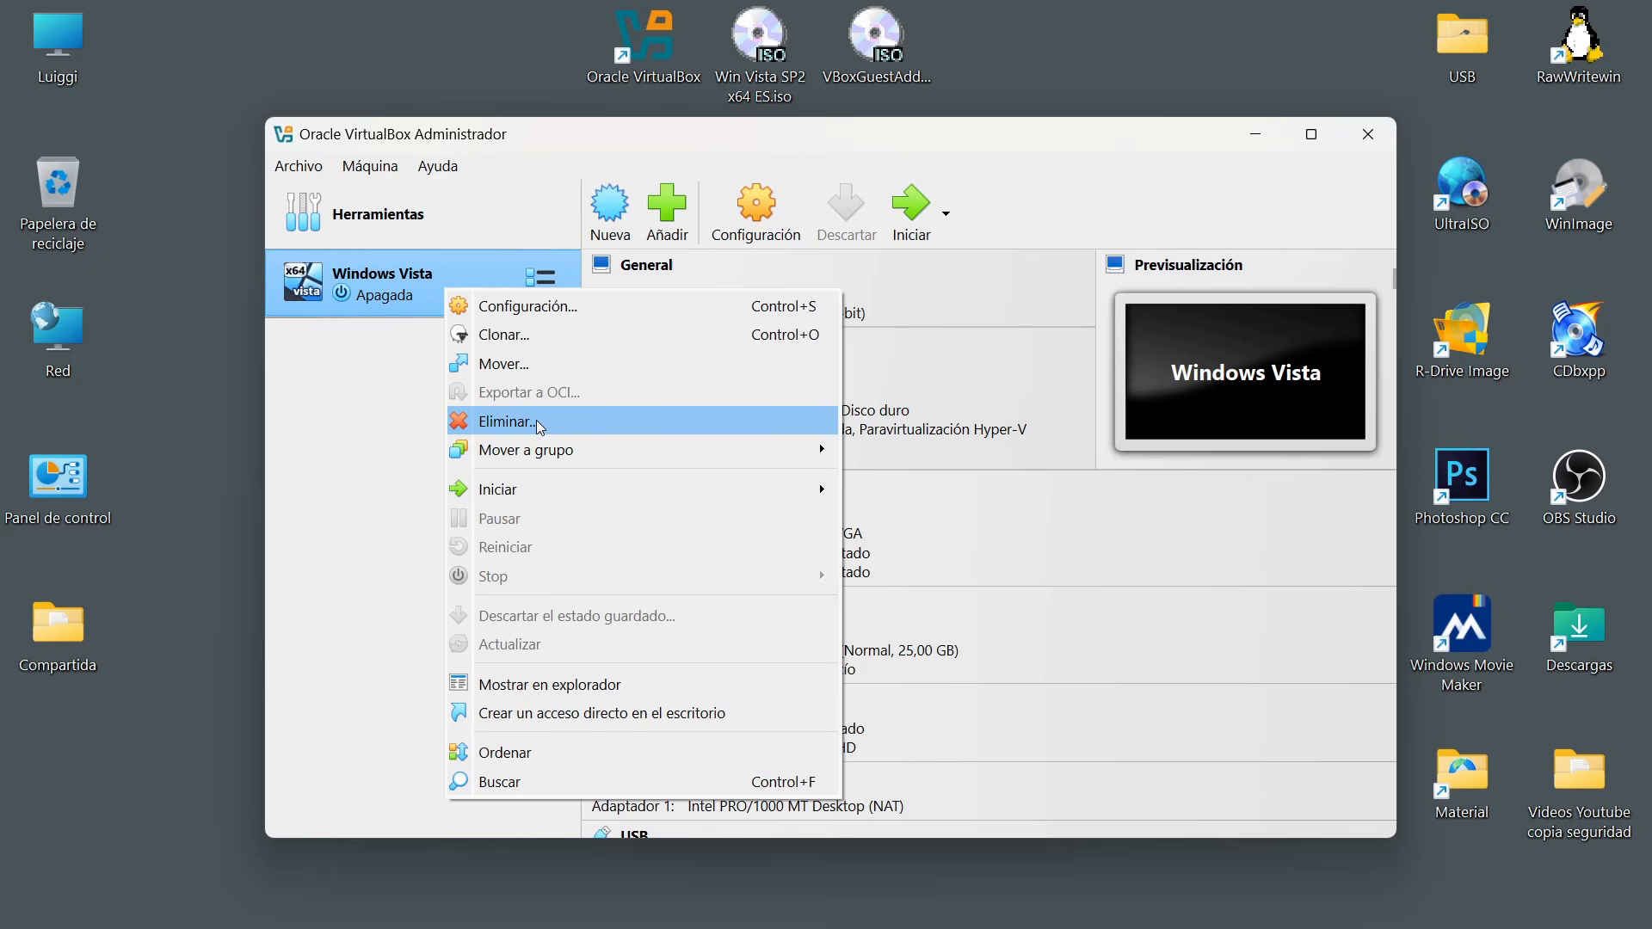
pyautogui.moveTo(548, 461)
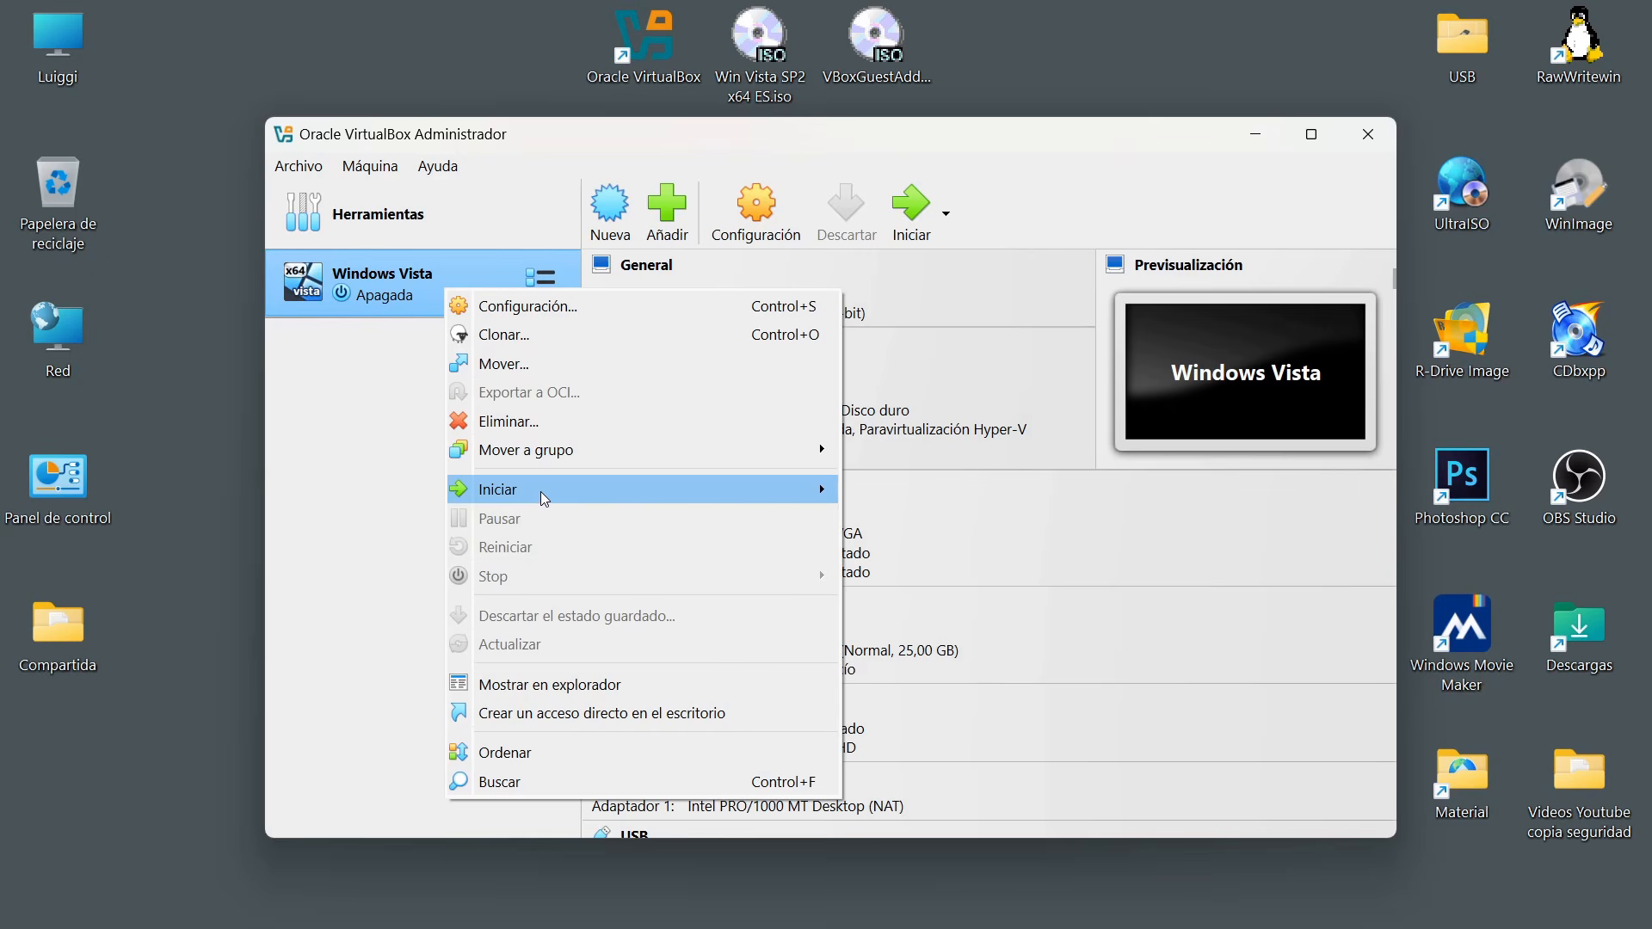
pyautogui.moveTo(545, 503)
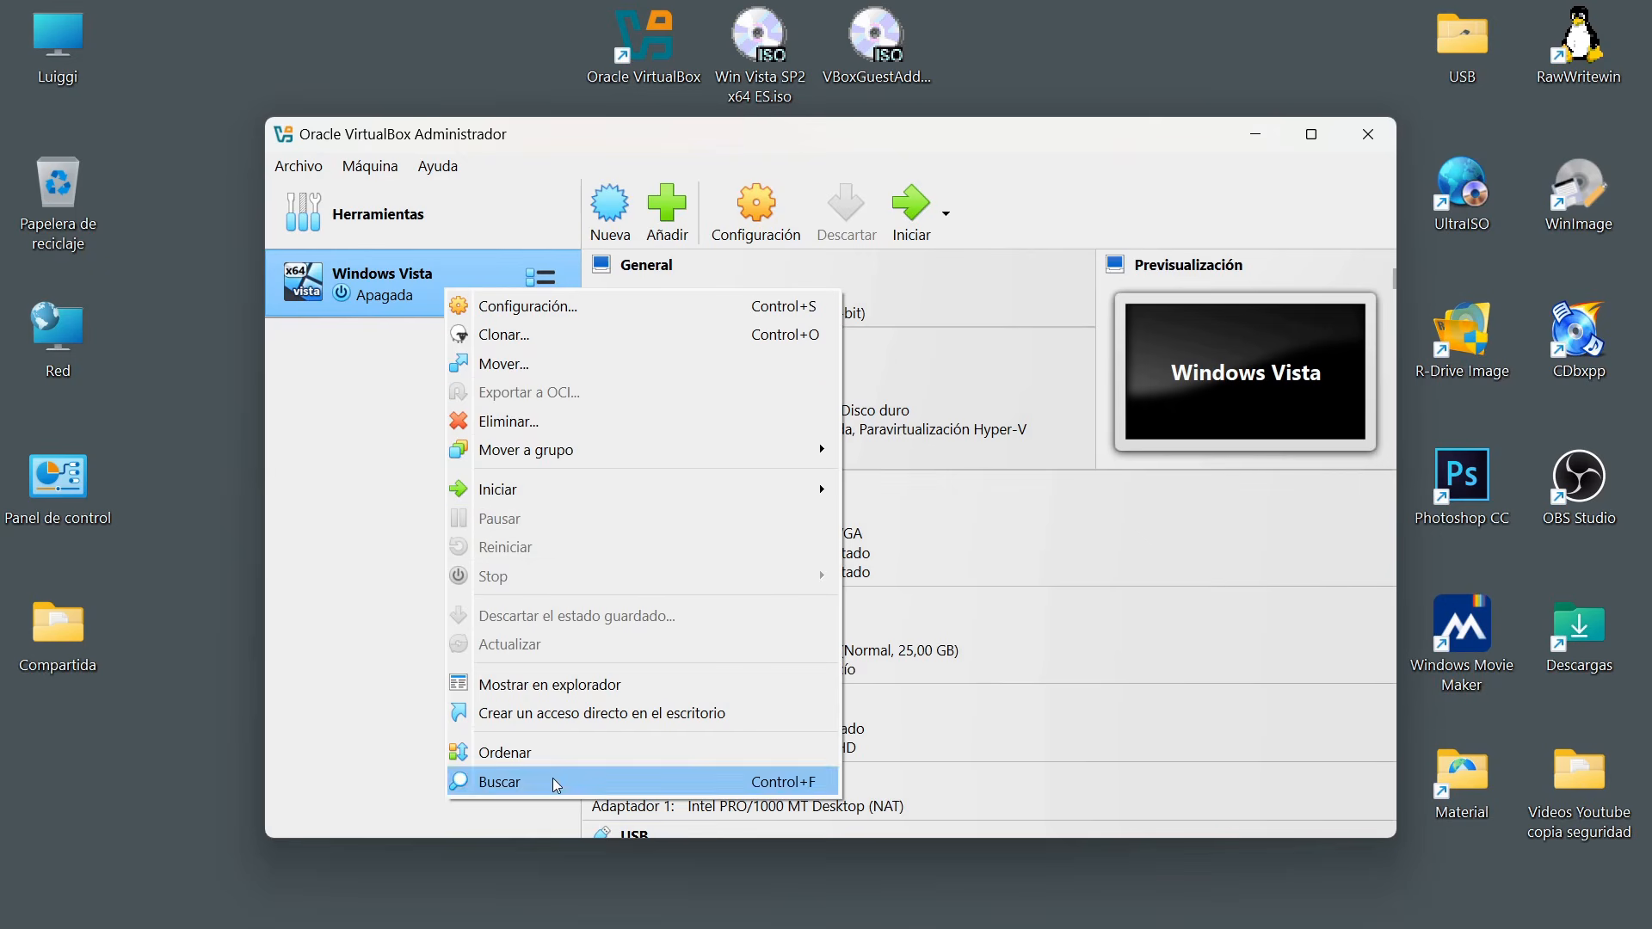
pyautogui.click(1059, 184)
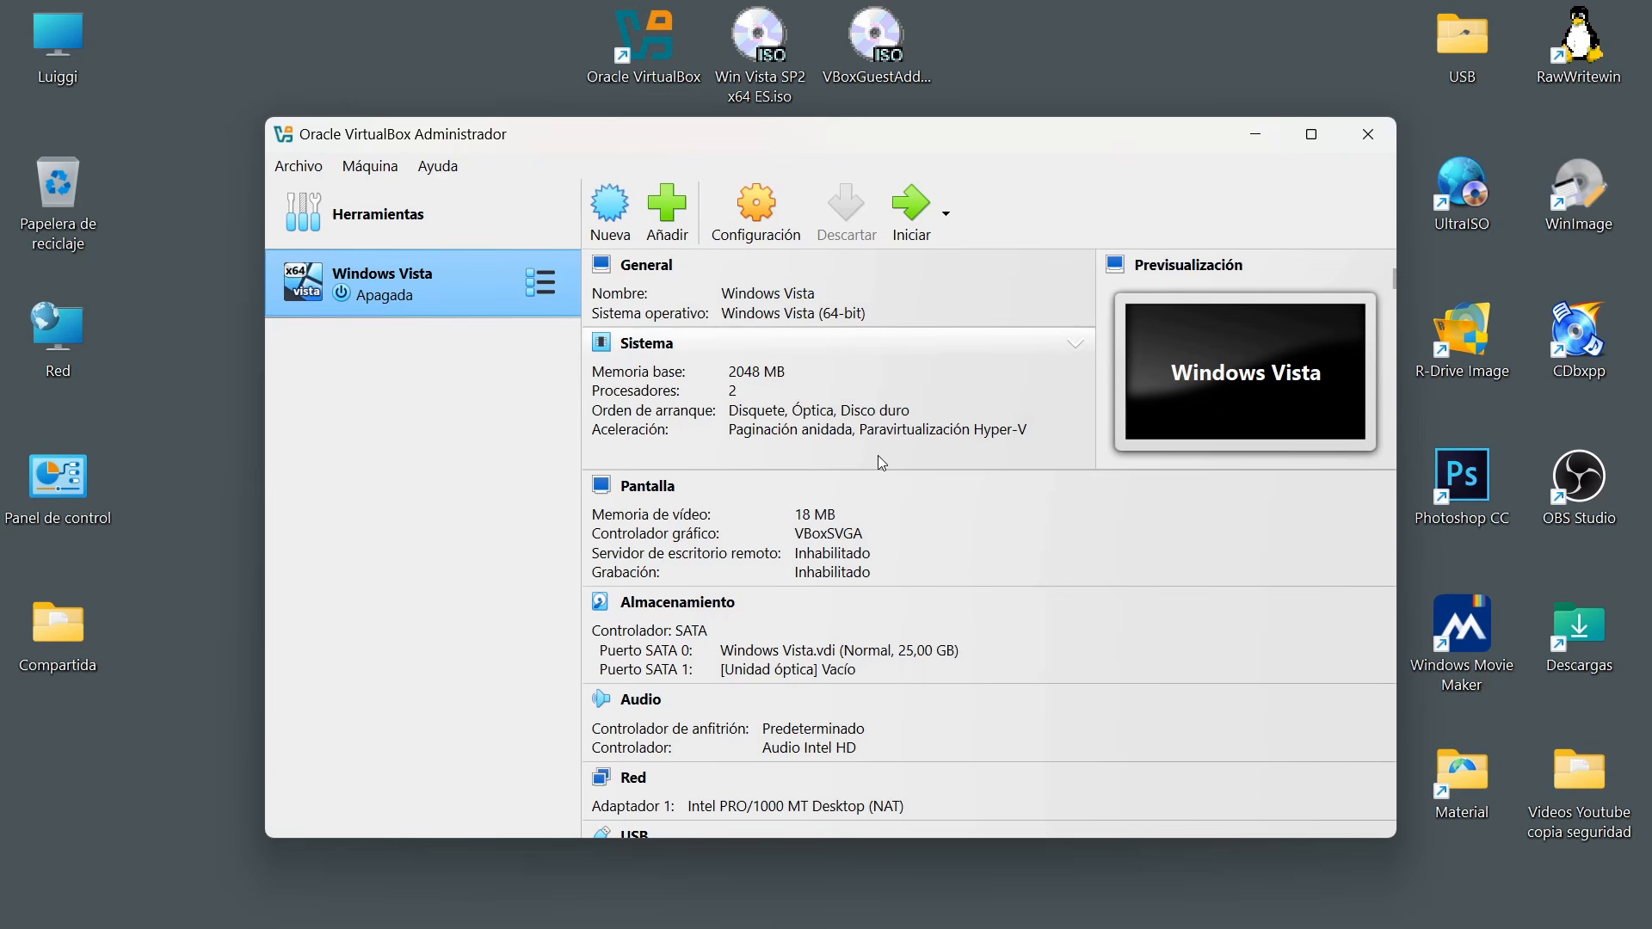
pyautogui.scroll(-3, 878, 457)
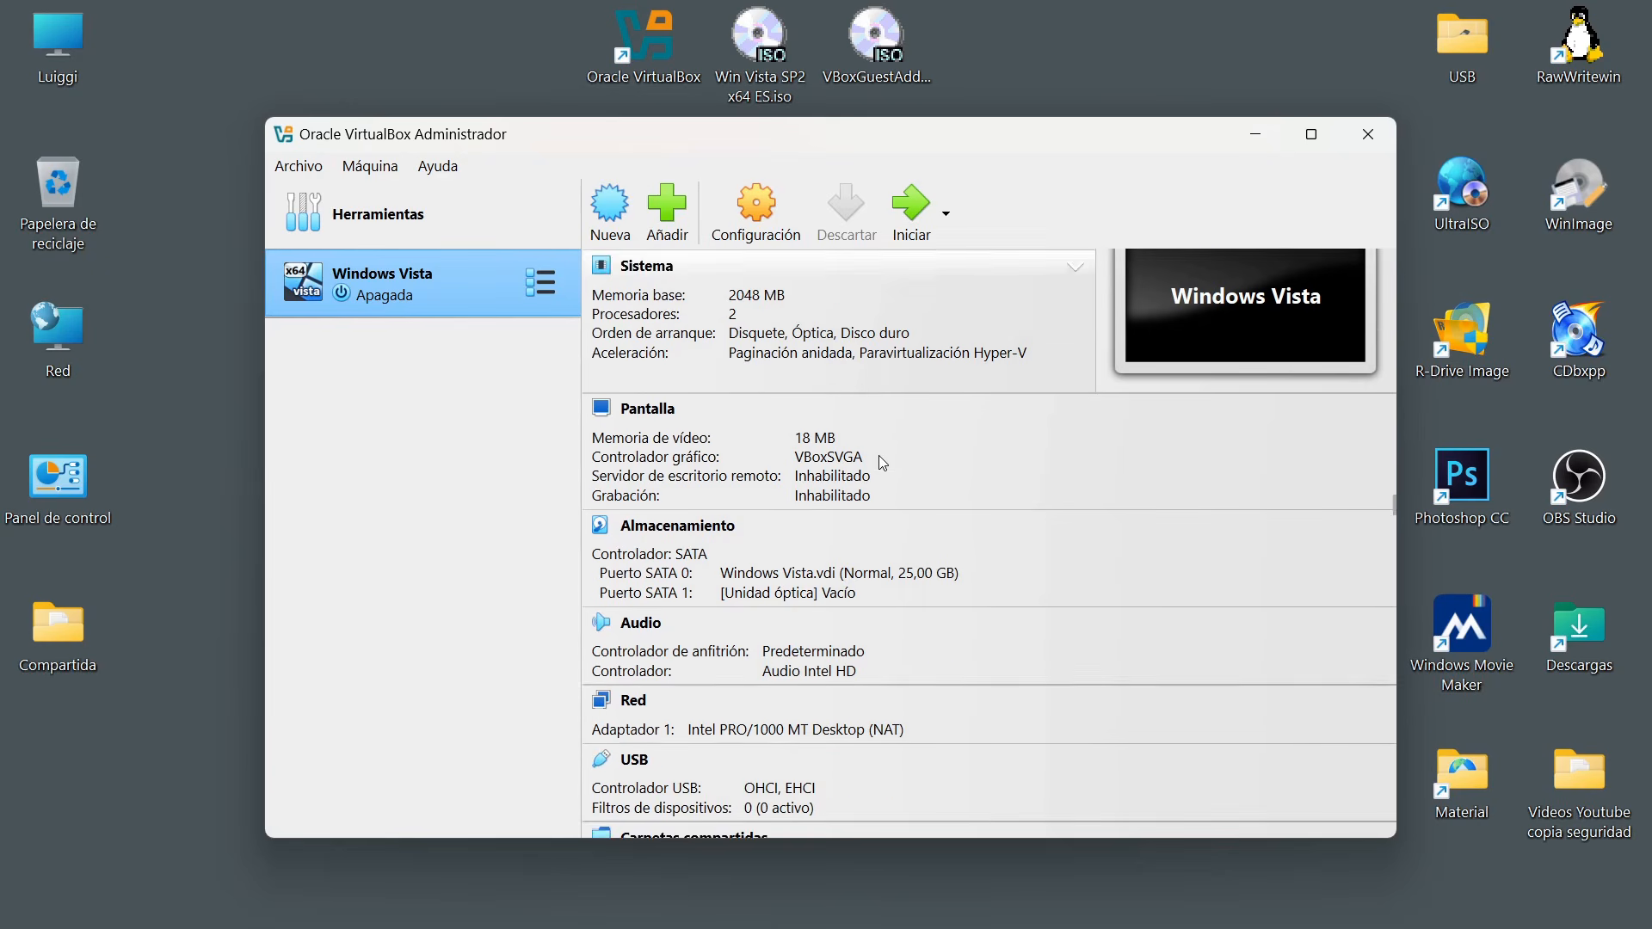
pyautogui.scroll(3, 879, 456)
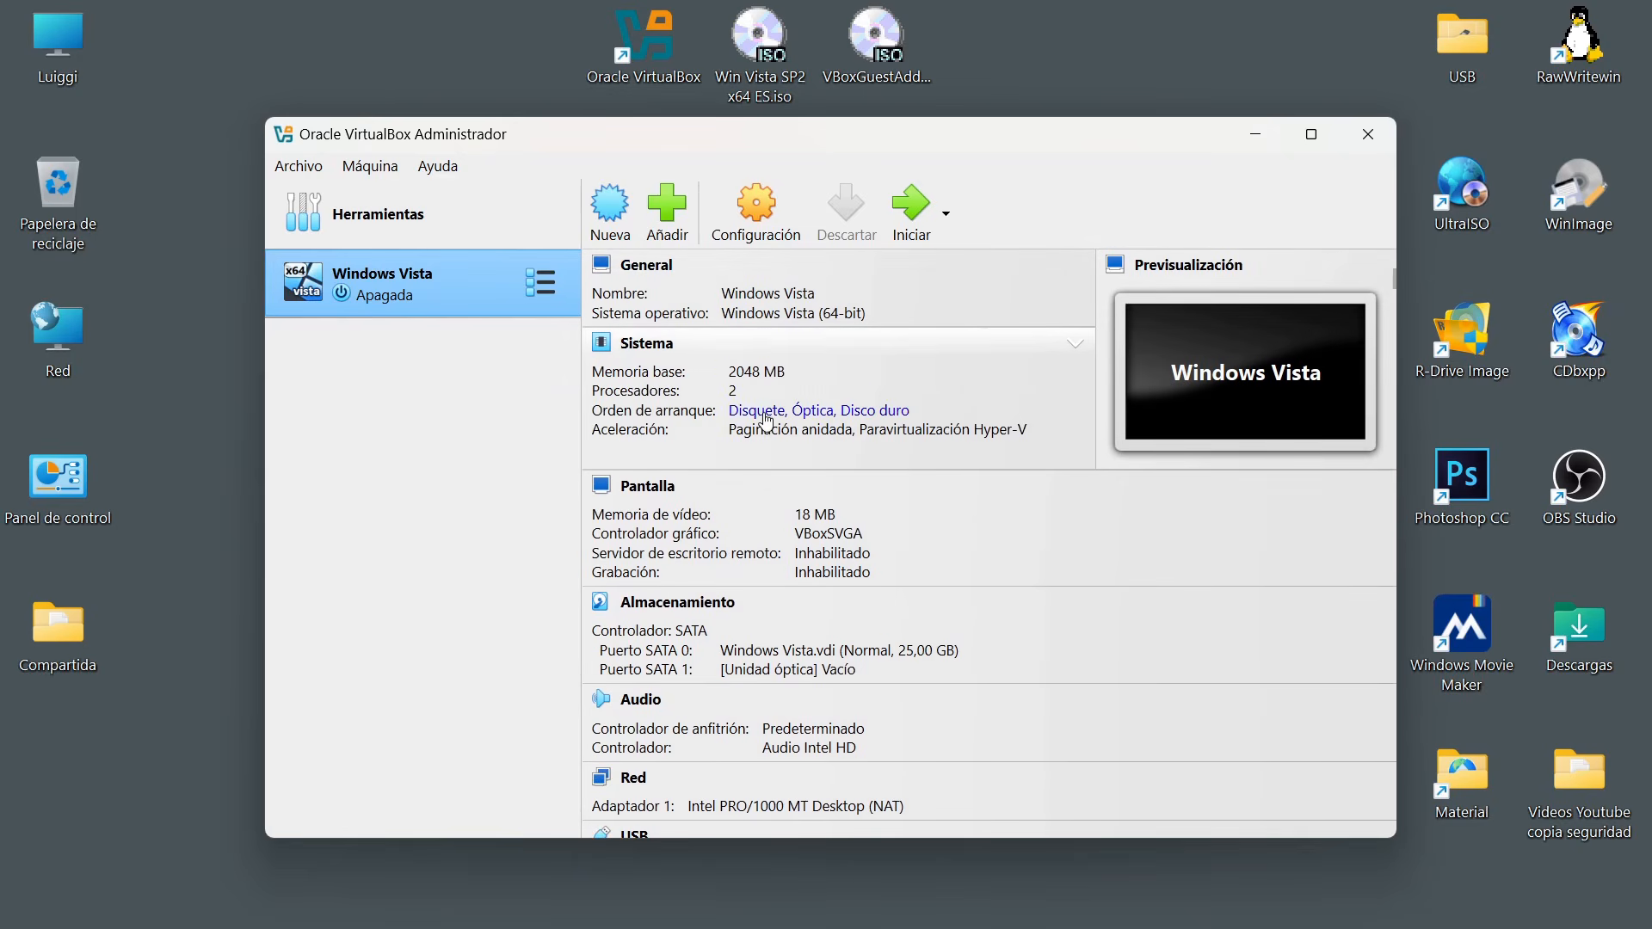
# Open the Windows Vista machine's settings and display them in Expert mode.
pyautogui.click(647, 265)
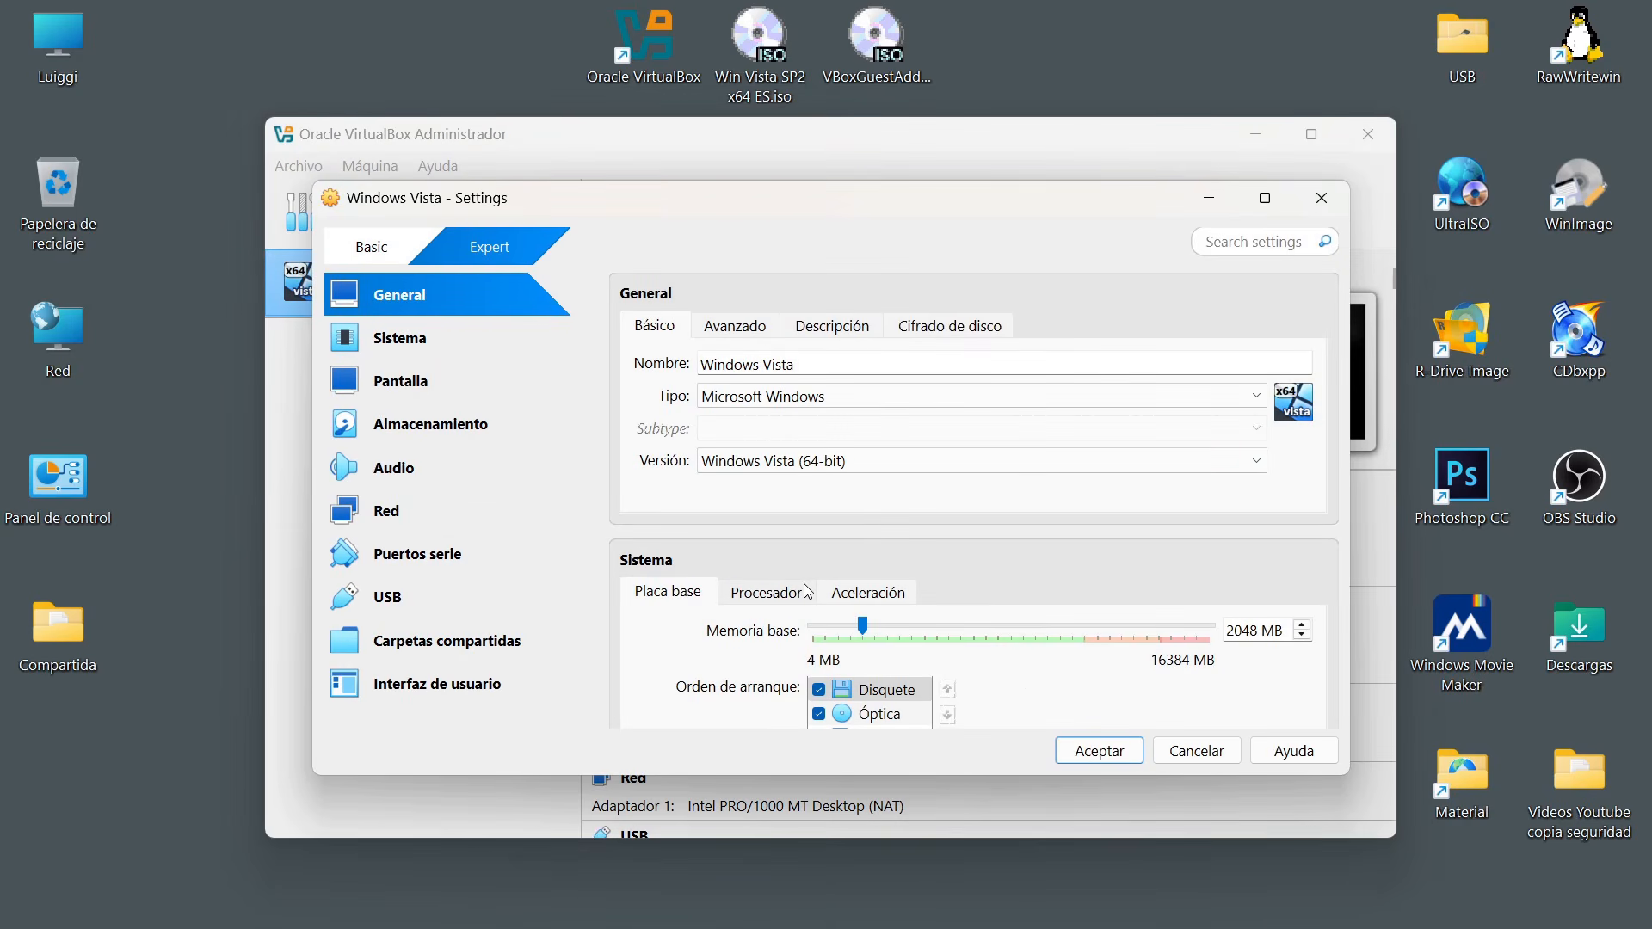
pyautogui.click(378, 252)
pyautogui.click(485, 252)
# Look through the machine's settings categories, including system, display, storage, audio, network, serial ports and USB.
pyautogui.click(435, 341)
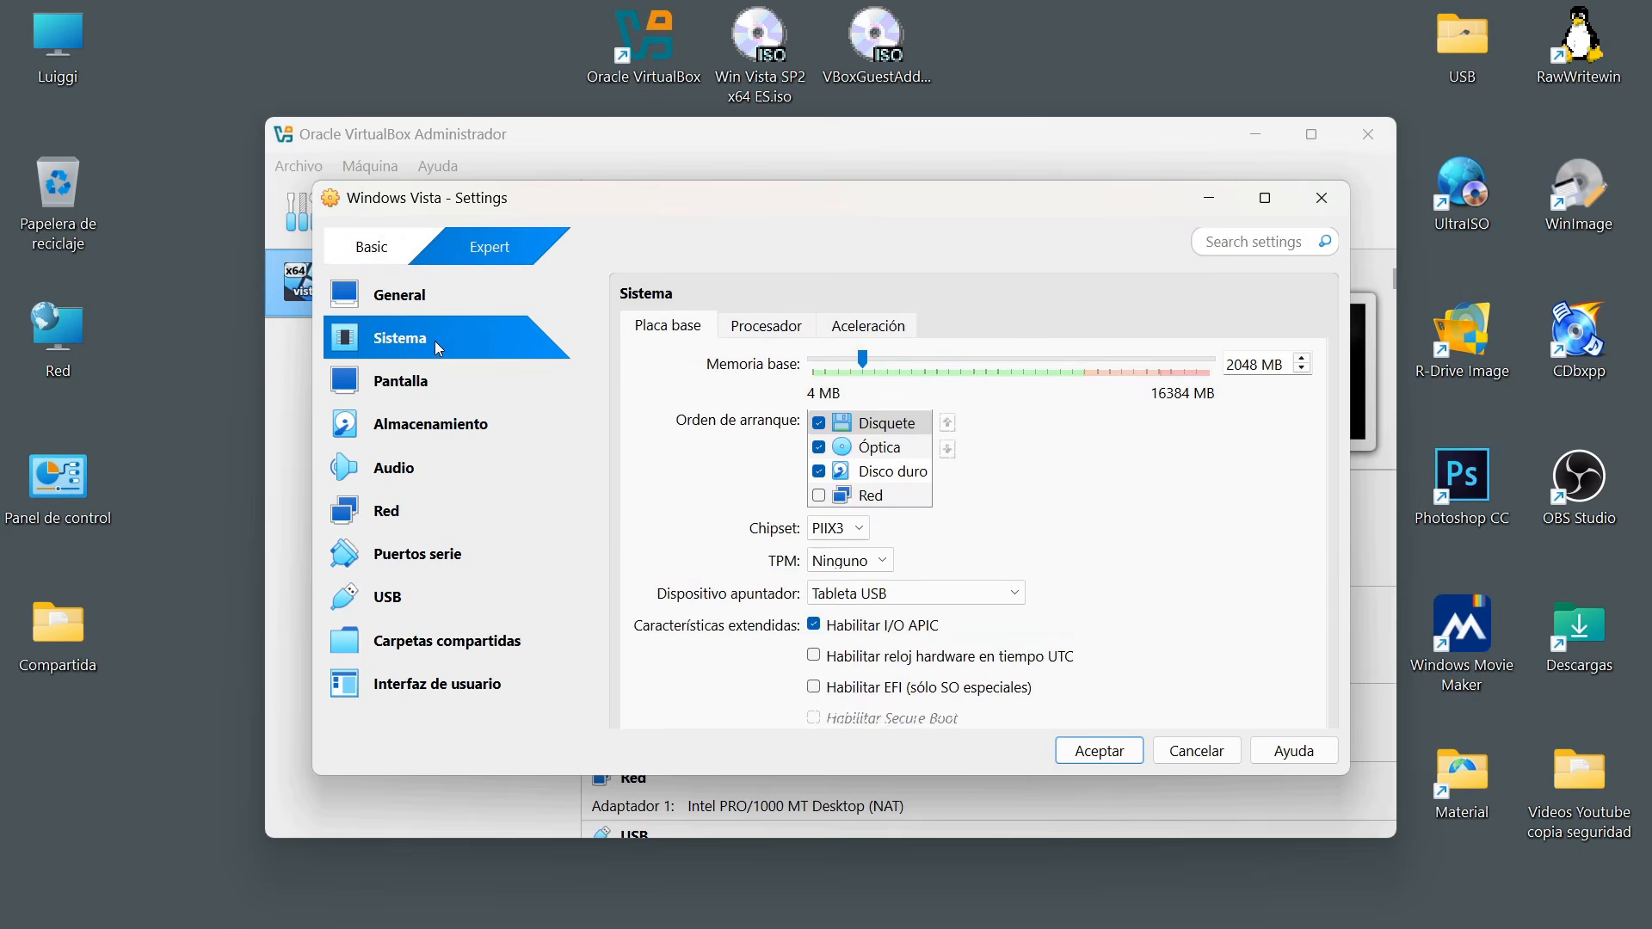
pyautogui.click(435, 377)
pyautogui.click(456, 430)
pyautogui.click(416, 477)
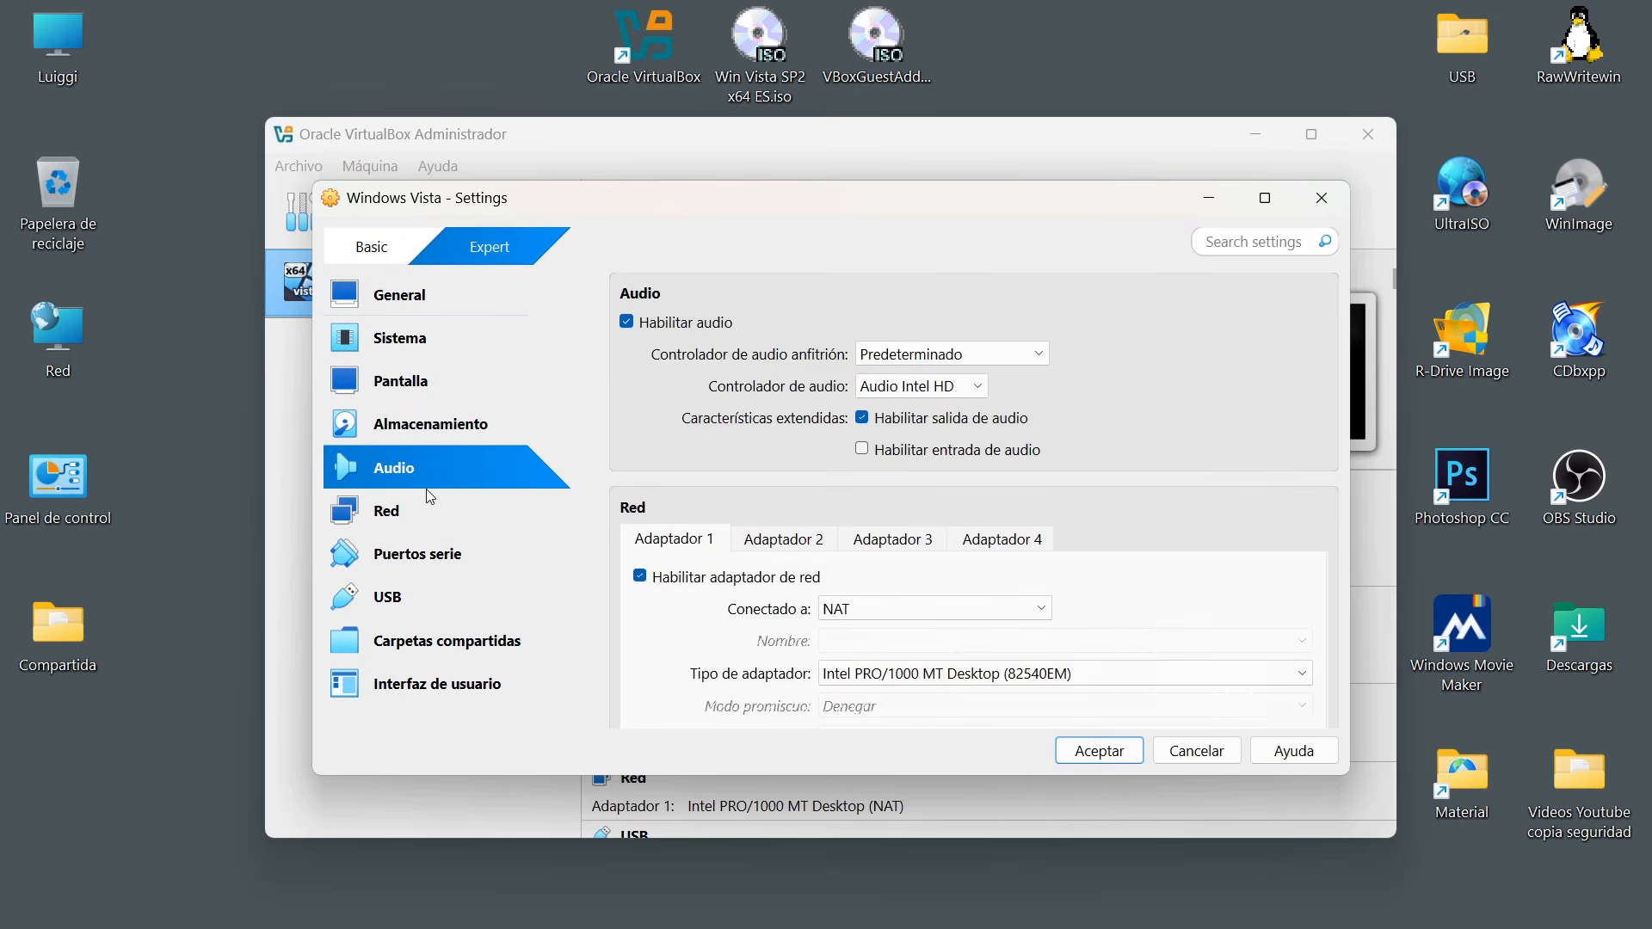
pyautogui.click(411, 518)
pyautogui.click(439, 561)
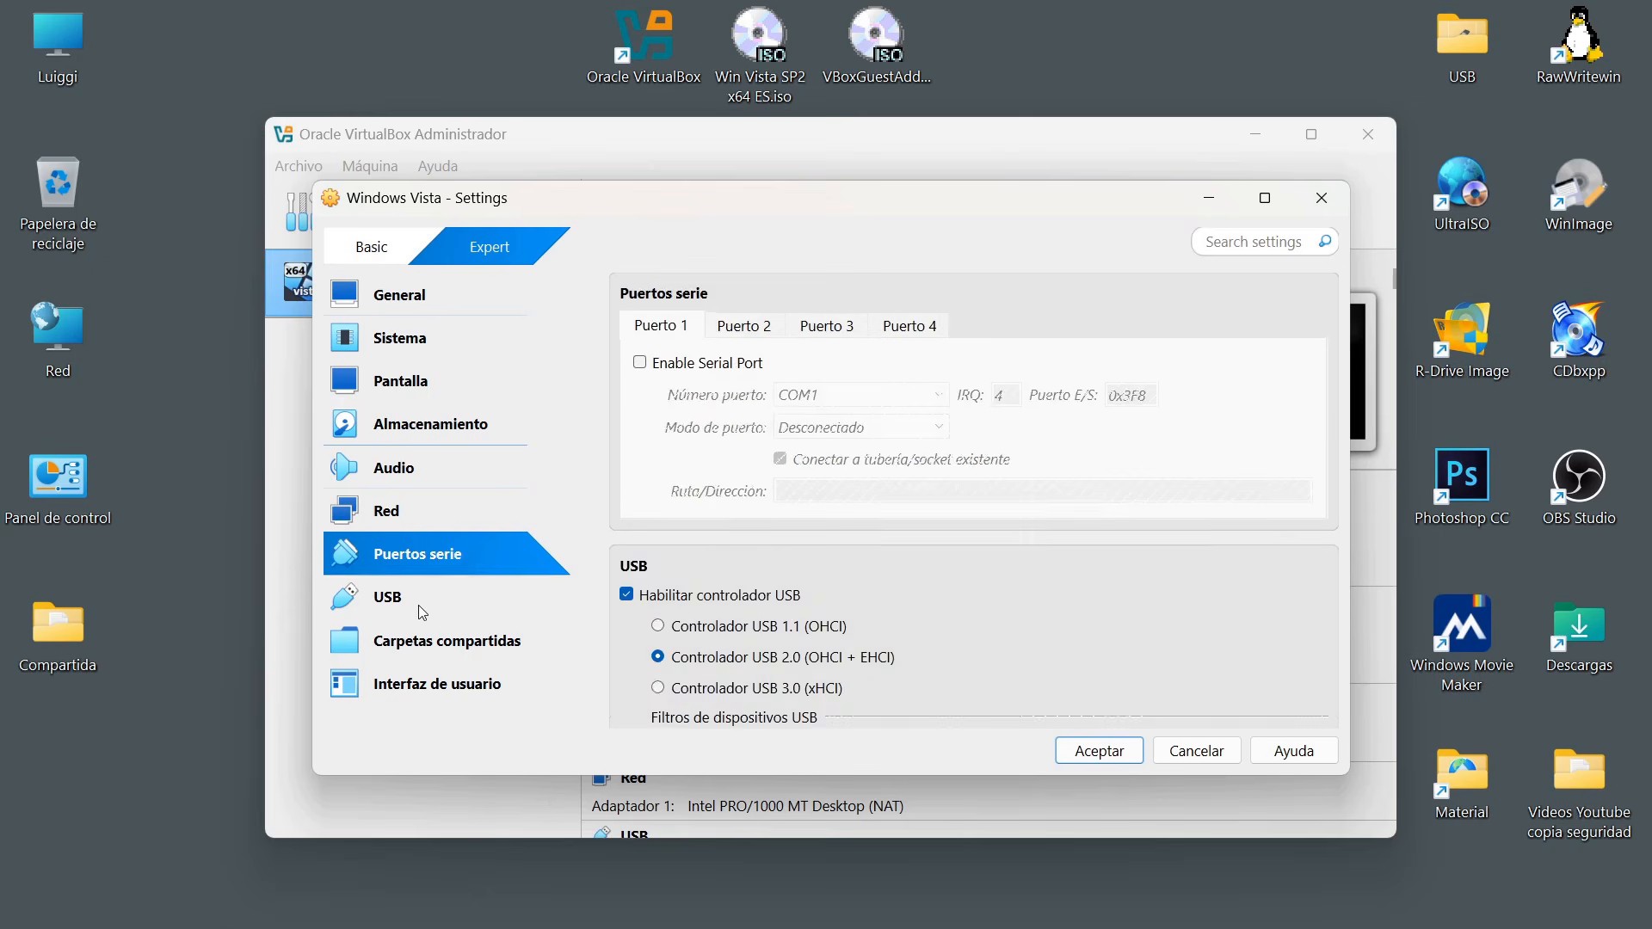
pyautogui.click(422, 607)
pyautogui.click(408, 303)
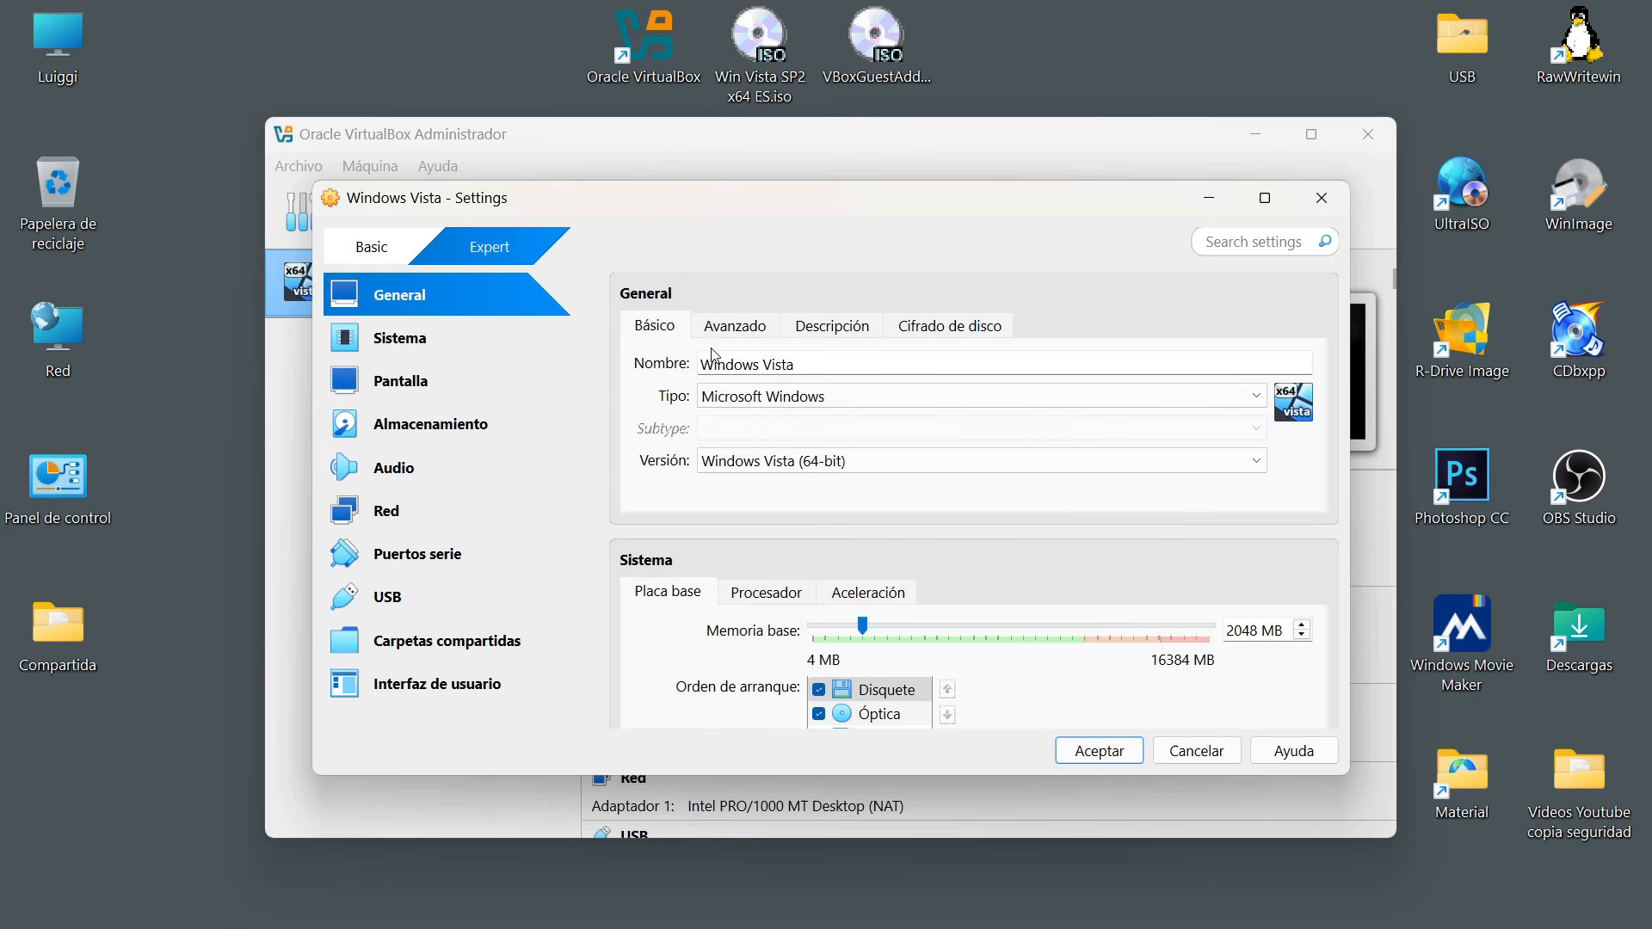
pyautogui.scroll(-10, 1041, 436)
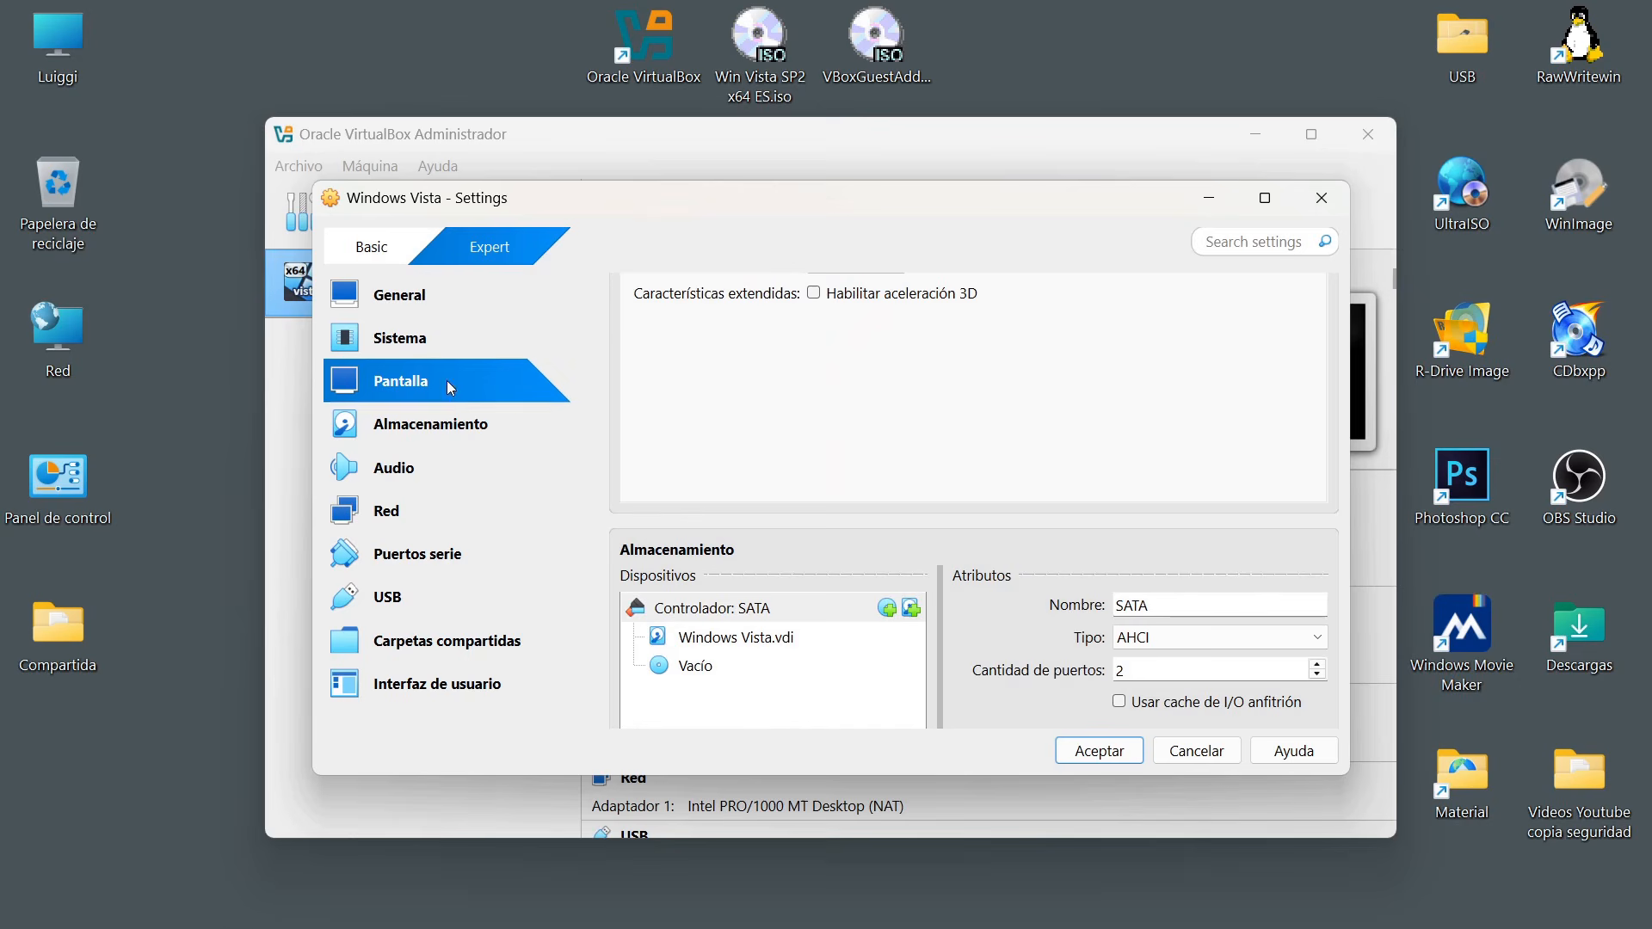
pyautogui.scroll(-5, 938, 523)
pyautogui.scroll(-8, 937, 523)
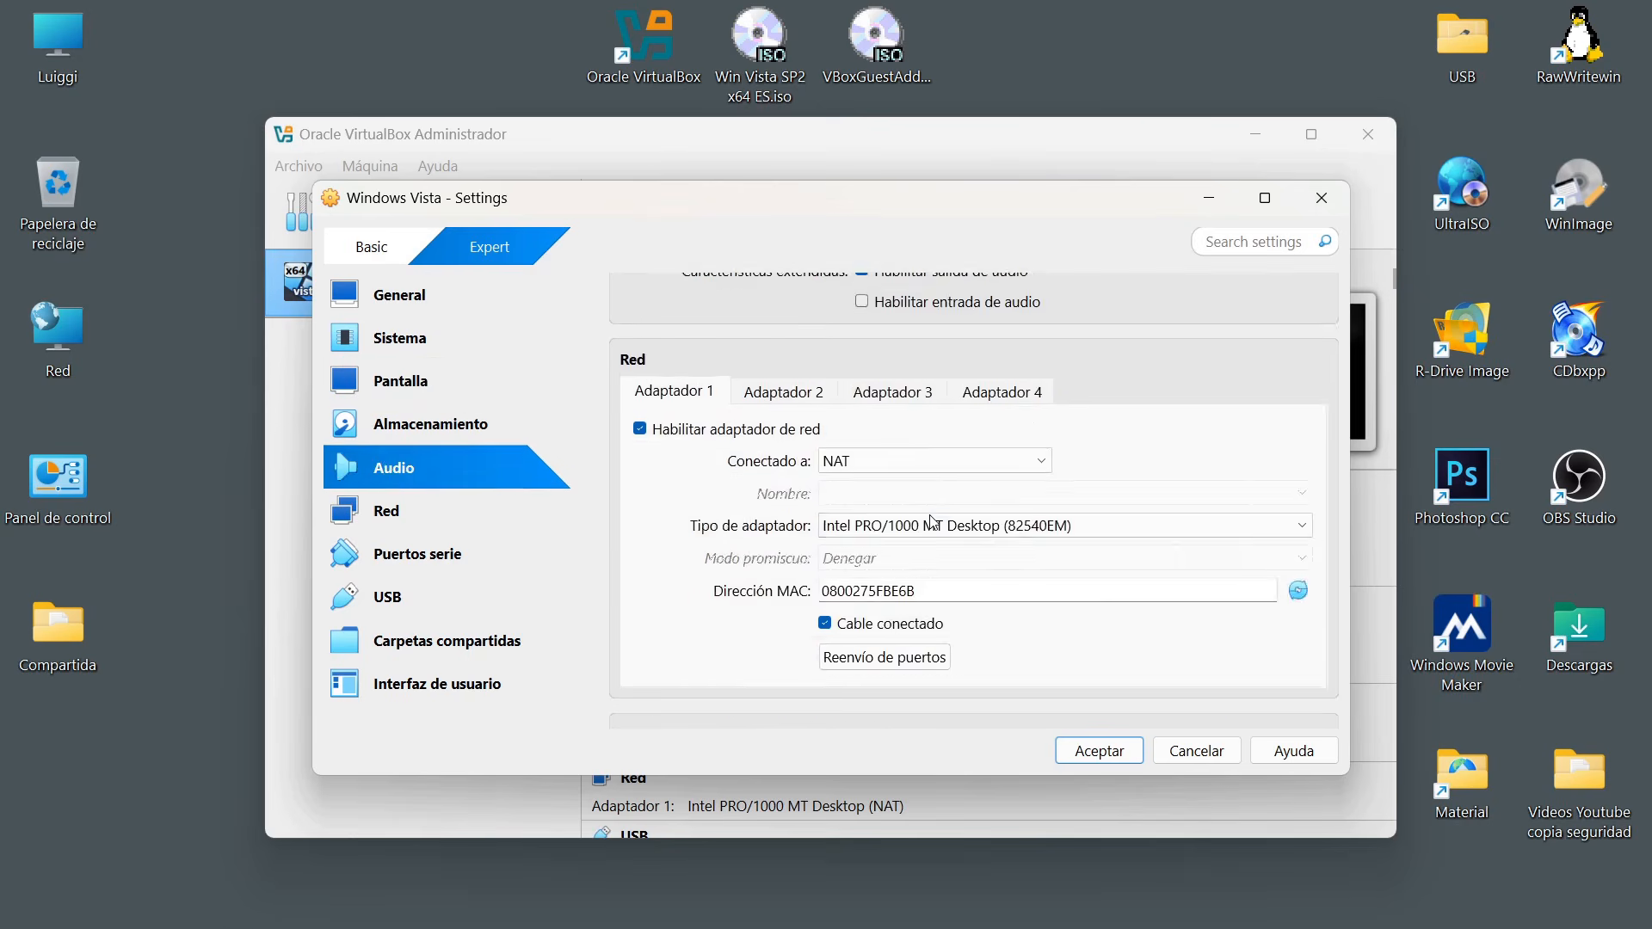
pyautogui.scroll(4, 929, 521)
pyautogui.scroll(15, 1189, 528)
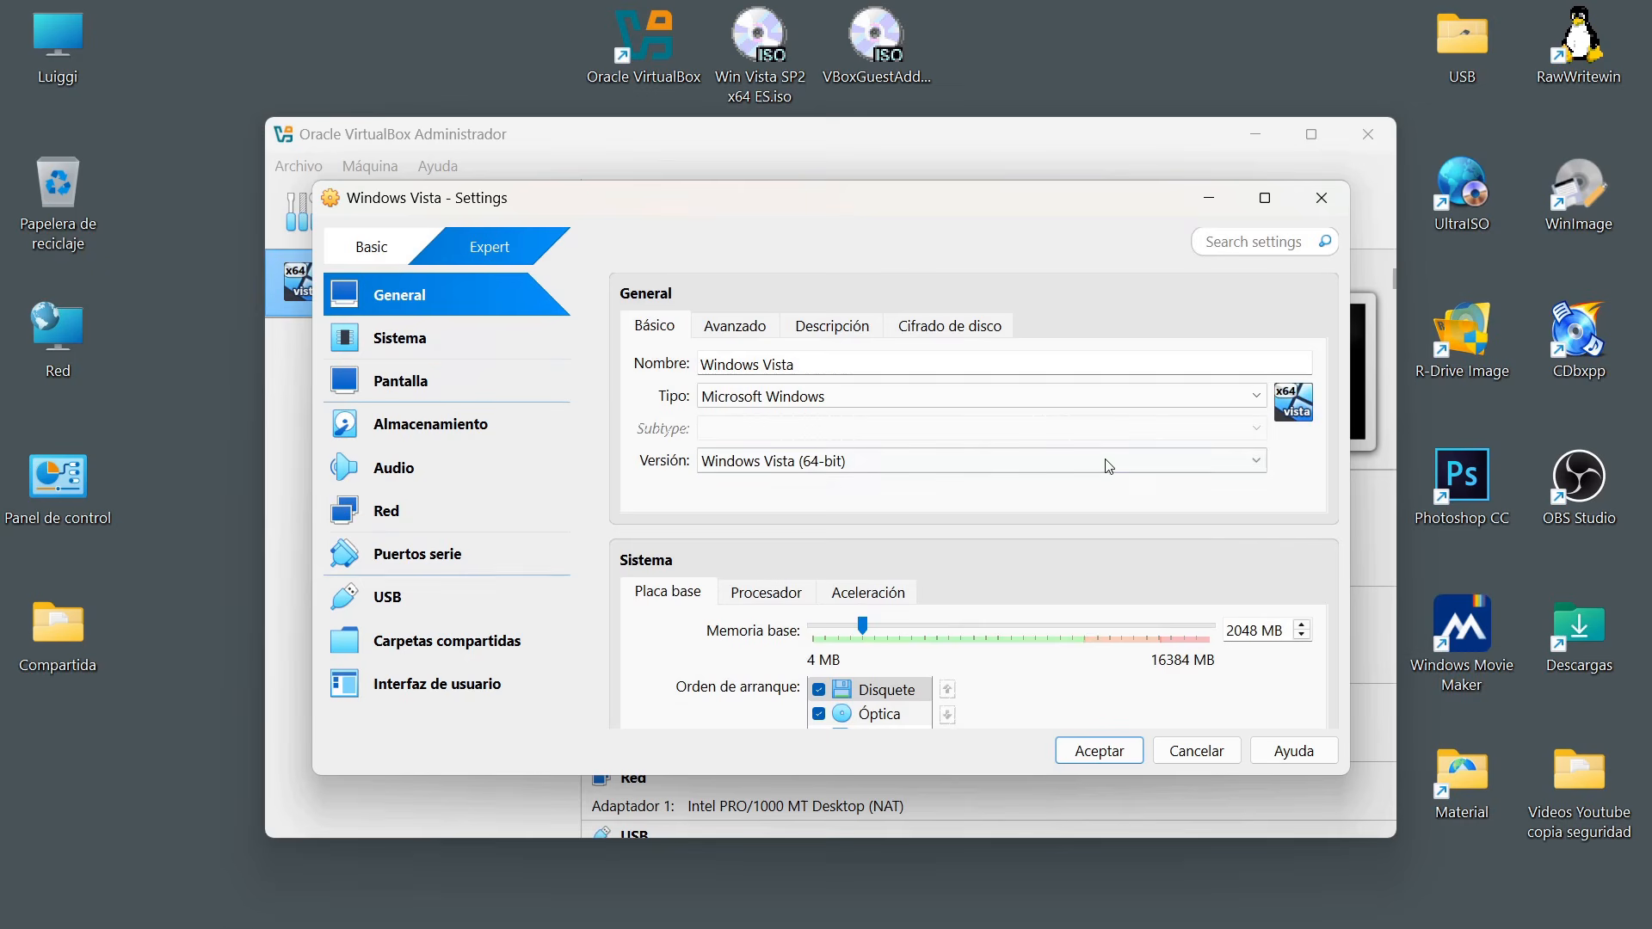
# Review the machine's general name and version, plus its motherboard, processor and acceleration settings.
pyautogui.click(706, 362)
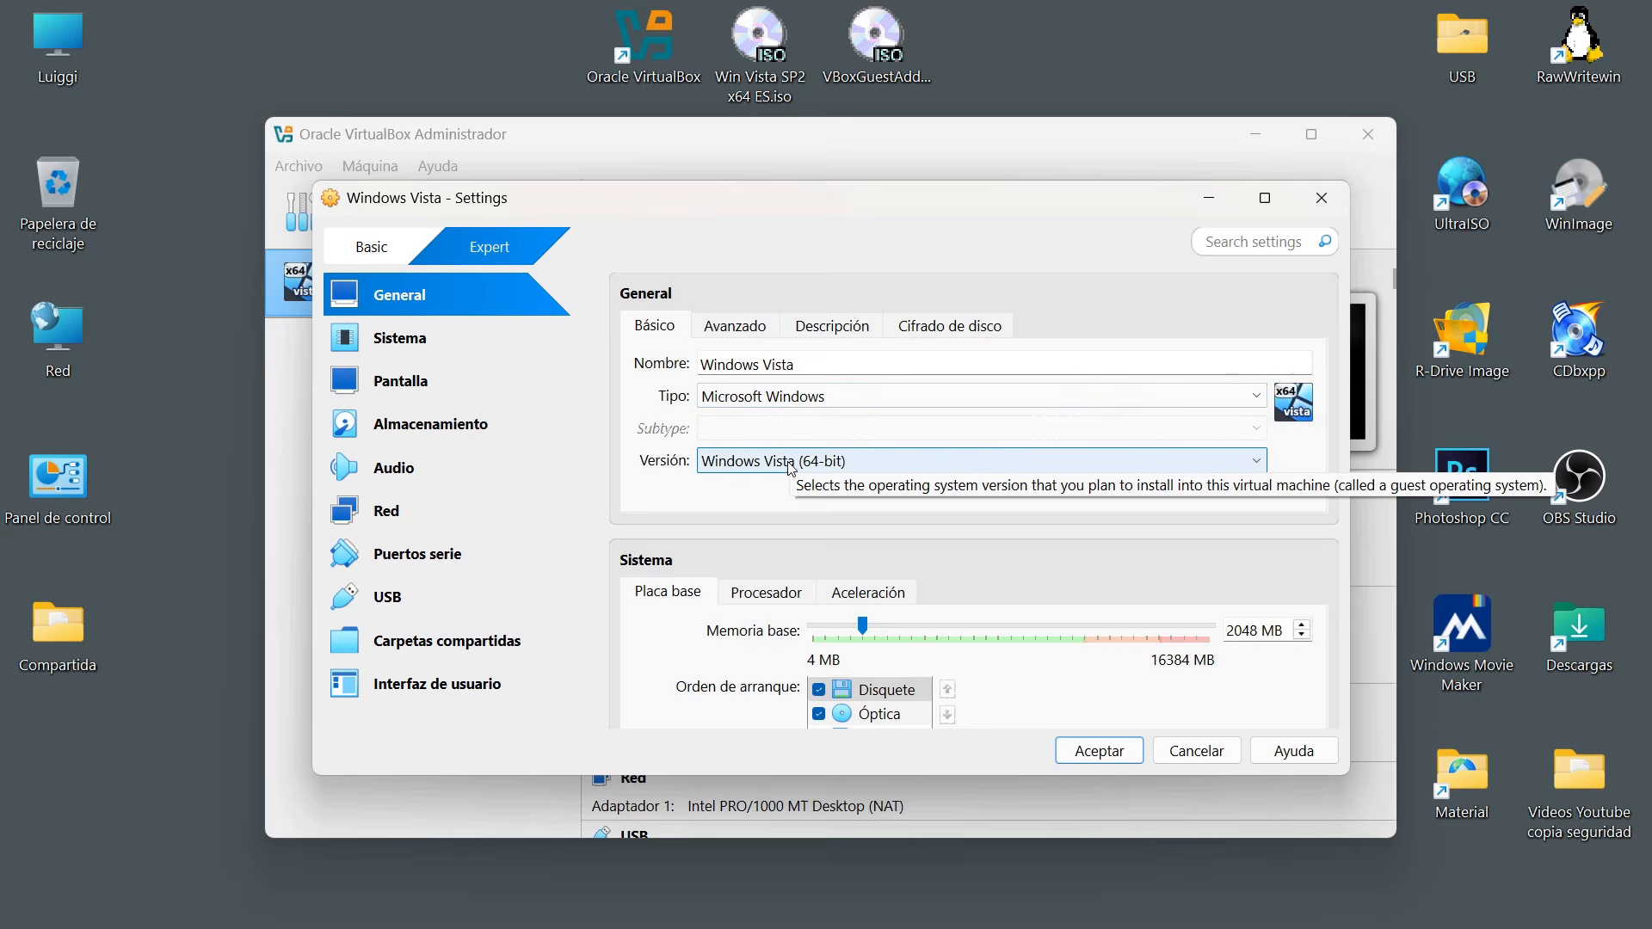
pyautogui.scroll(-4, 835, 479)
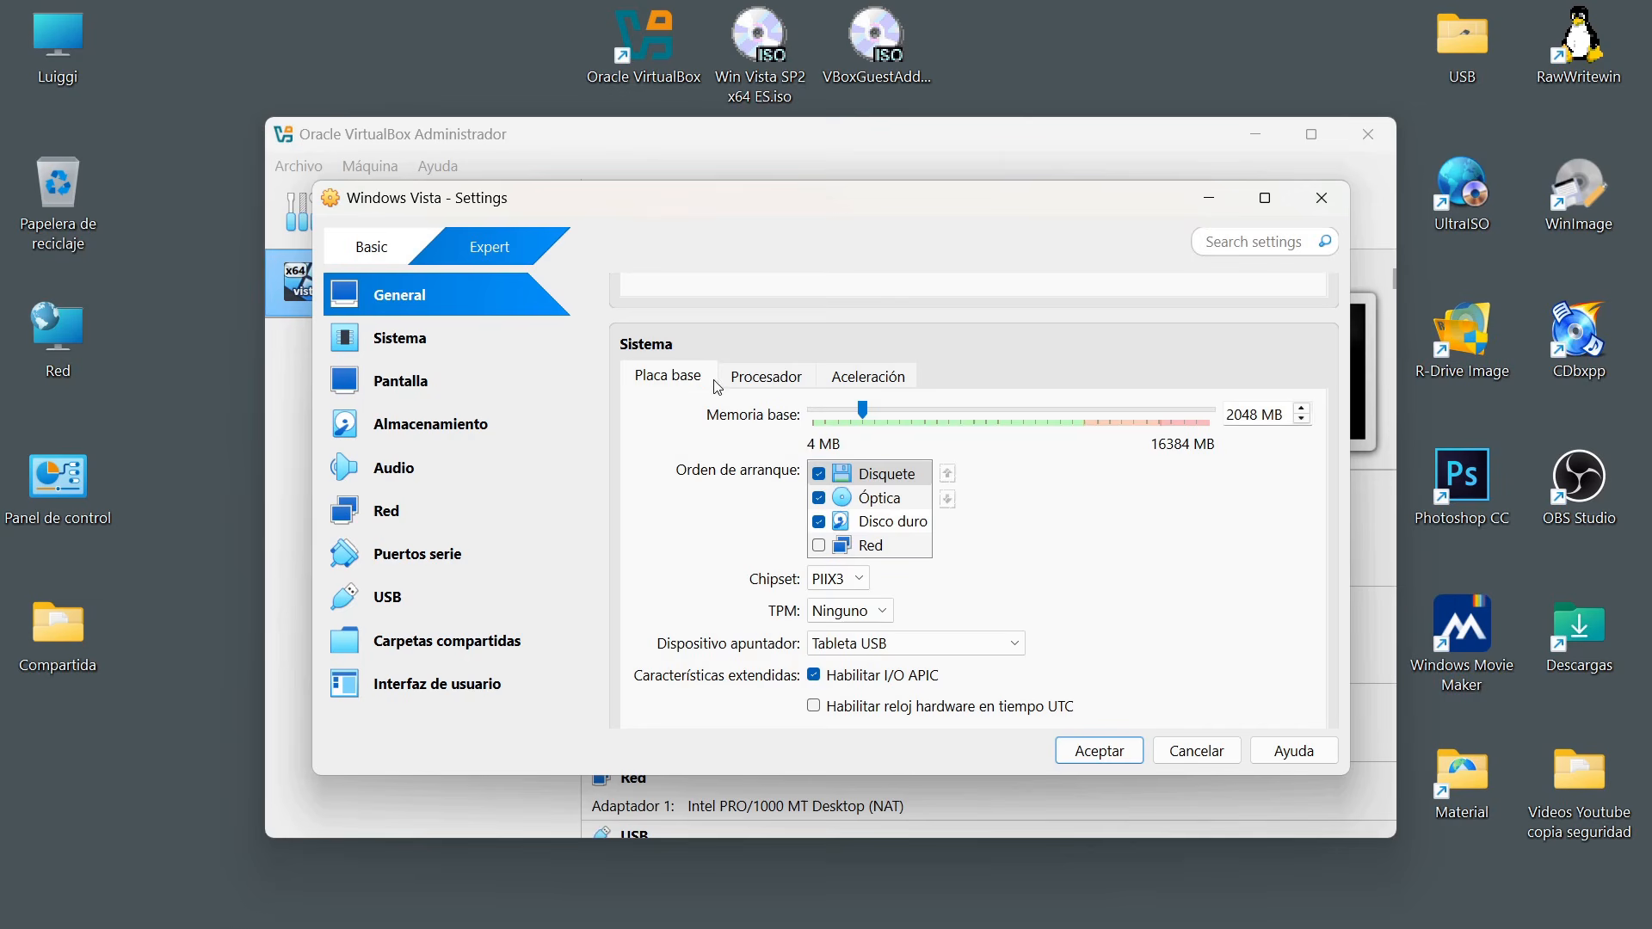
pyautogui.click(765, 378)
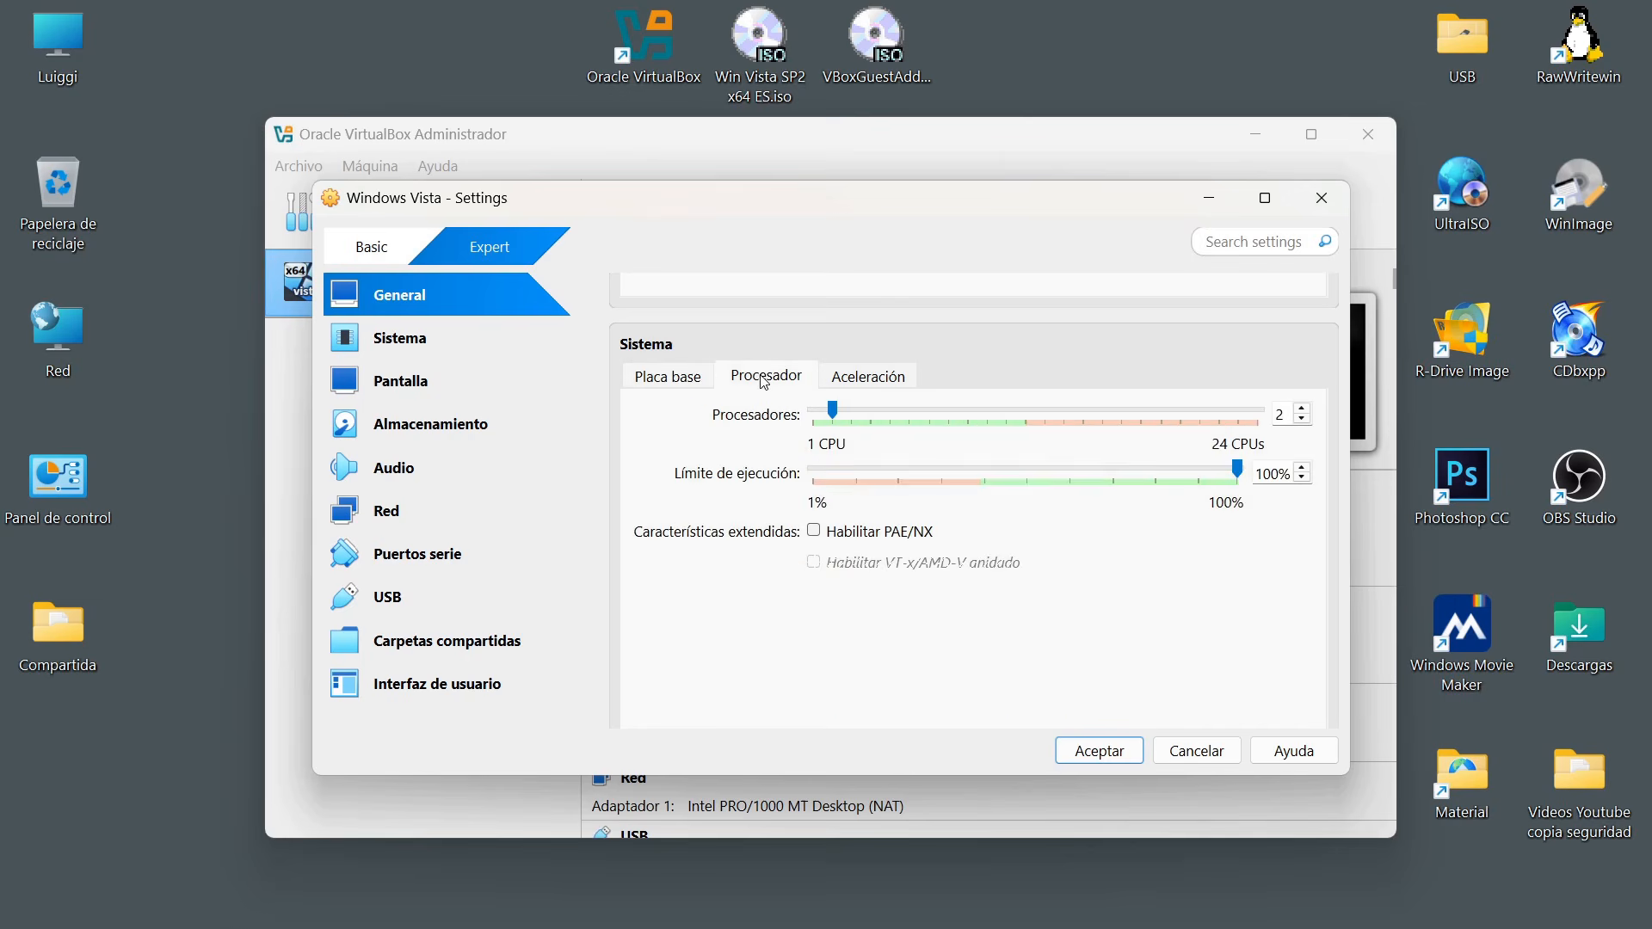
pyautogui.click(861, 382)
pyautogui.click(680, 367)
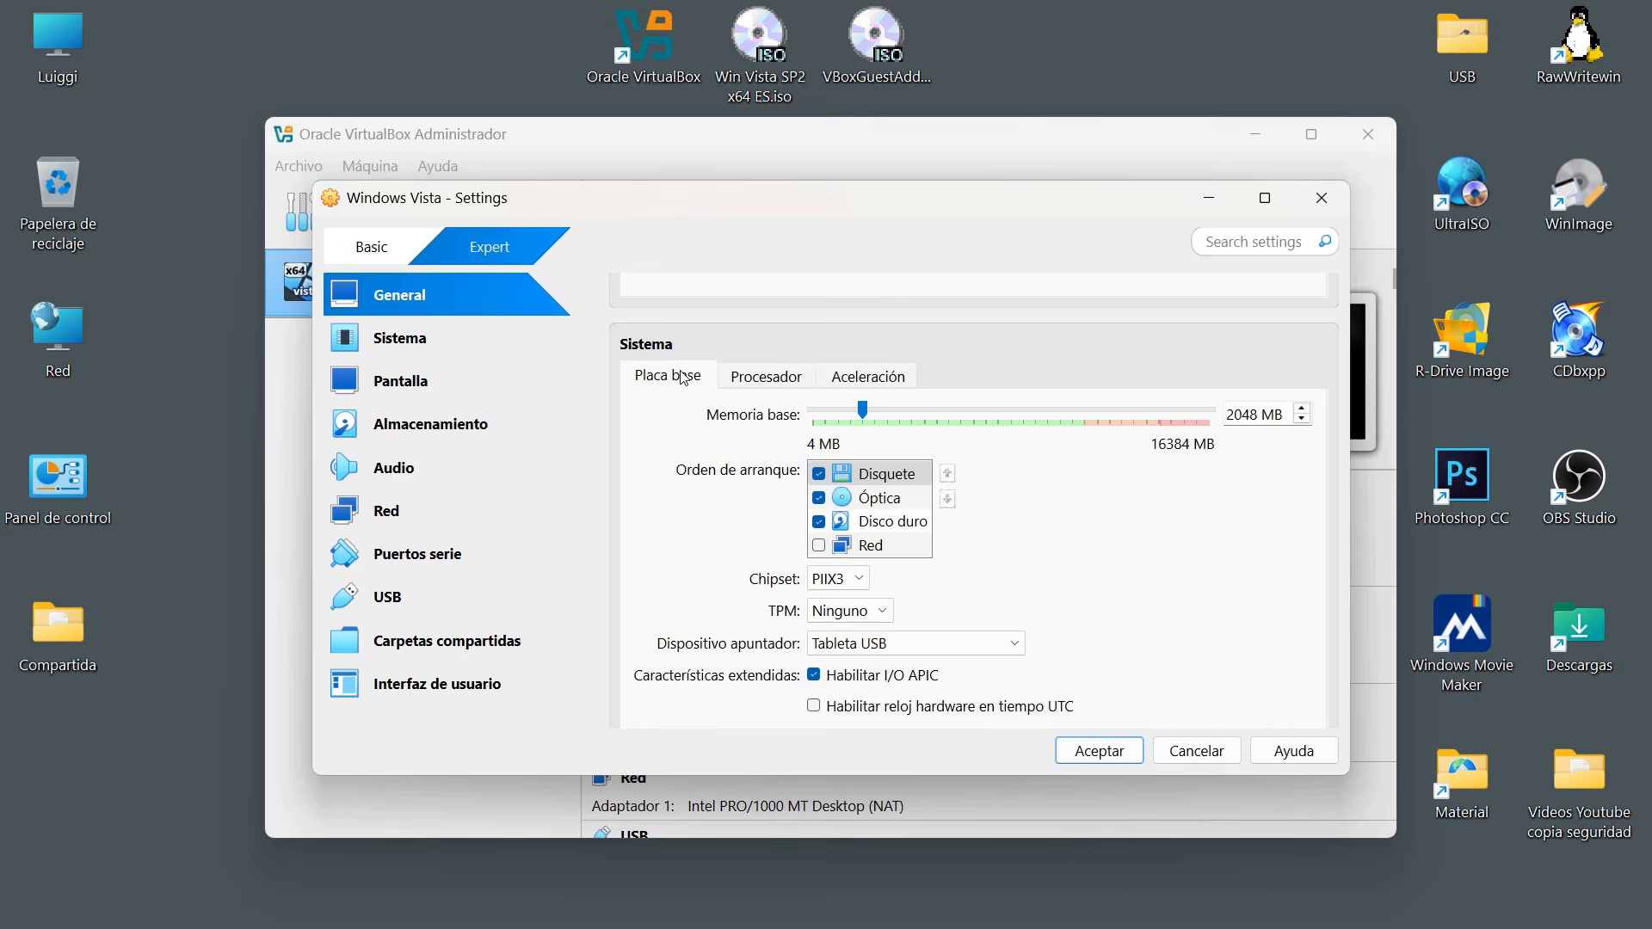
# Review the remaining motherboard options, then enable 3D acceleration and set the display's video memory to 256 MB.
pyautogui.scroll(-1, 990, 520)
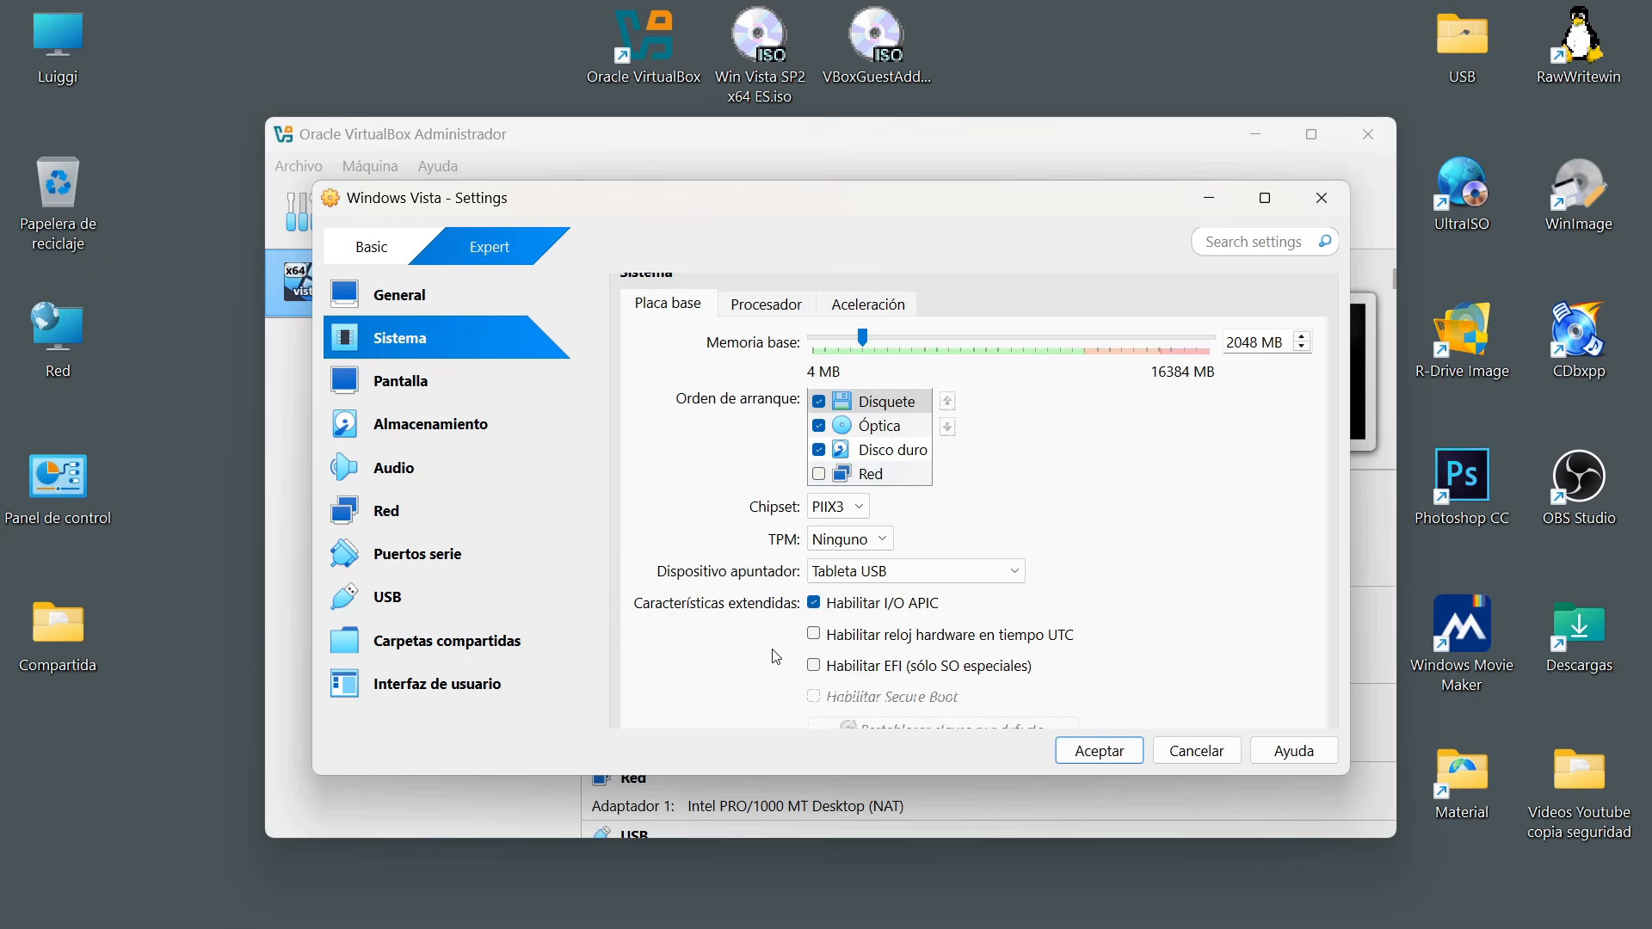
pyautogui.scroll(-1, 914, 559)
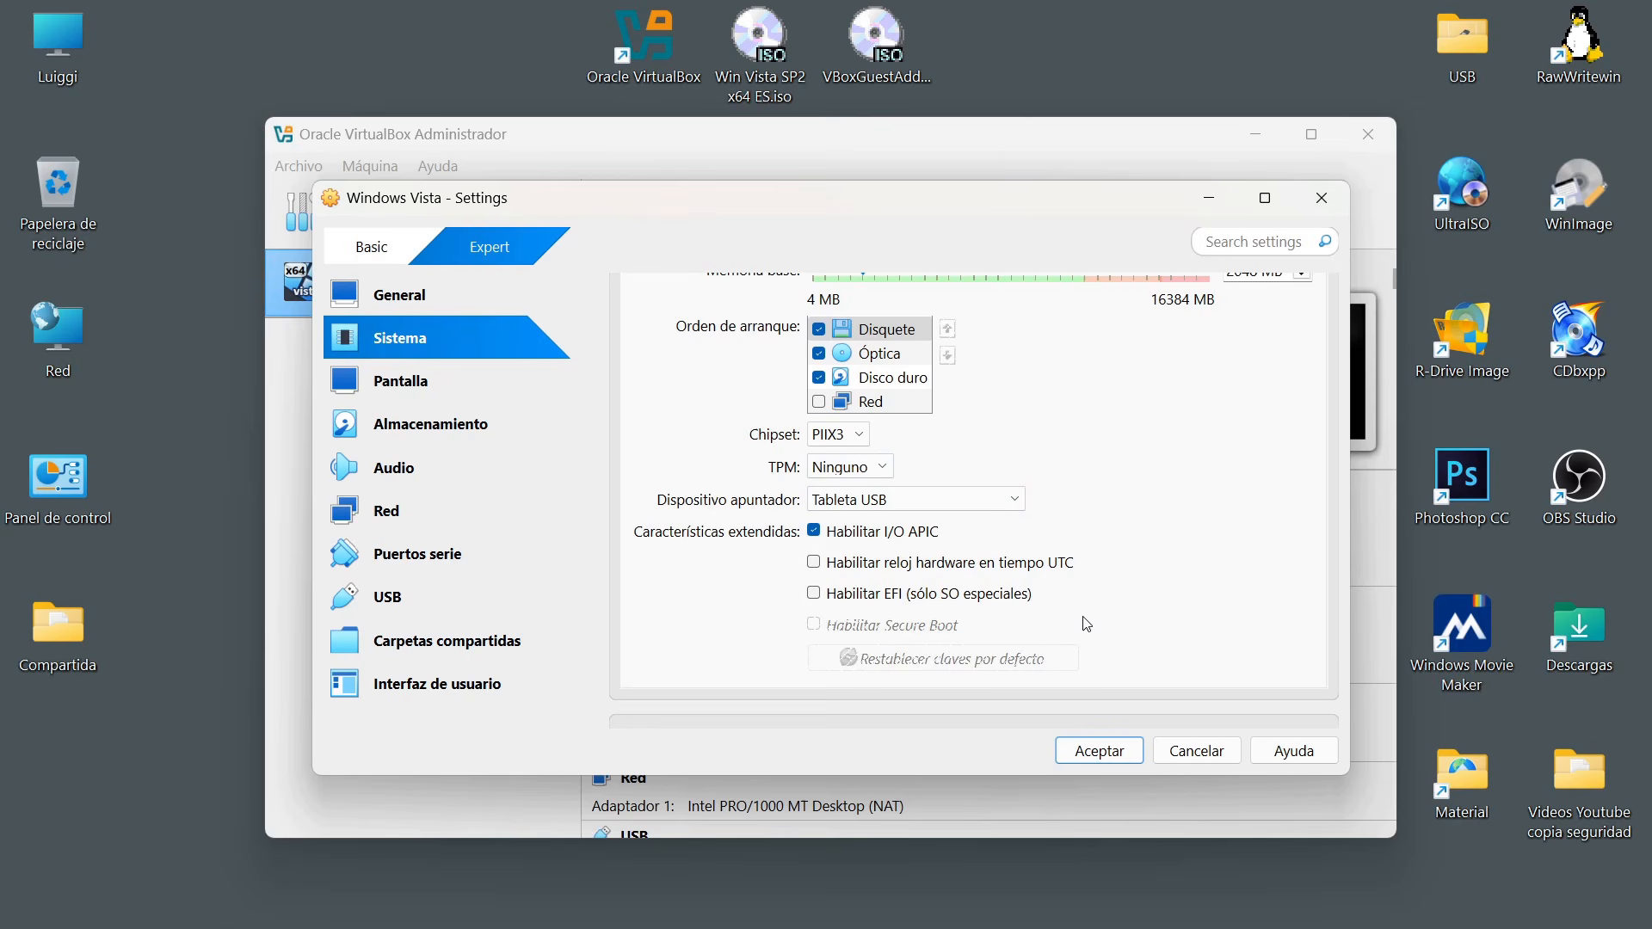
pyautogui.click(405, 398)
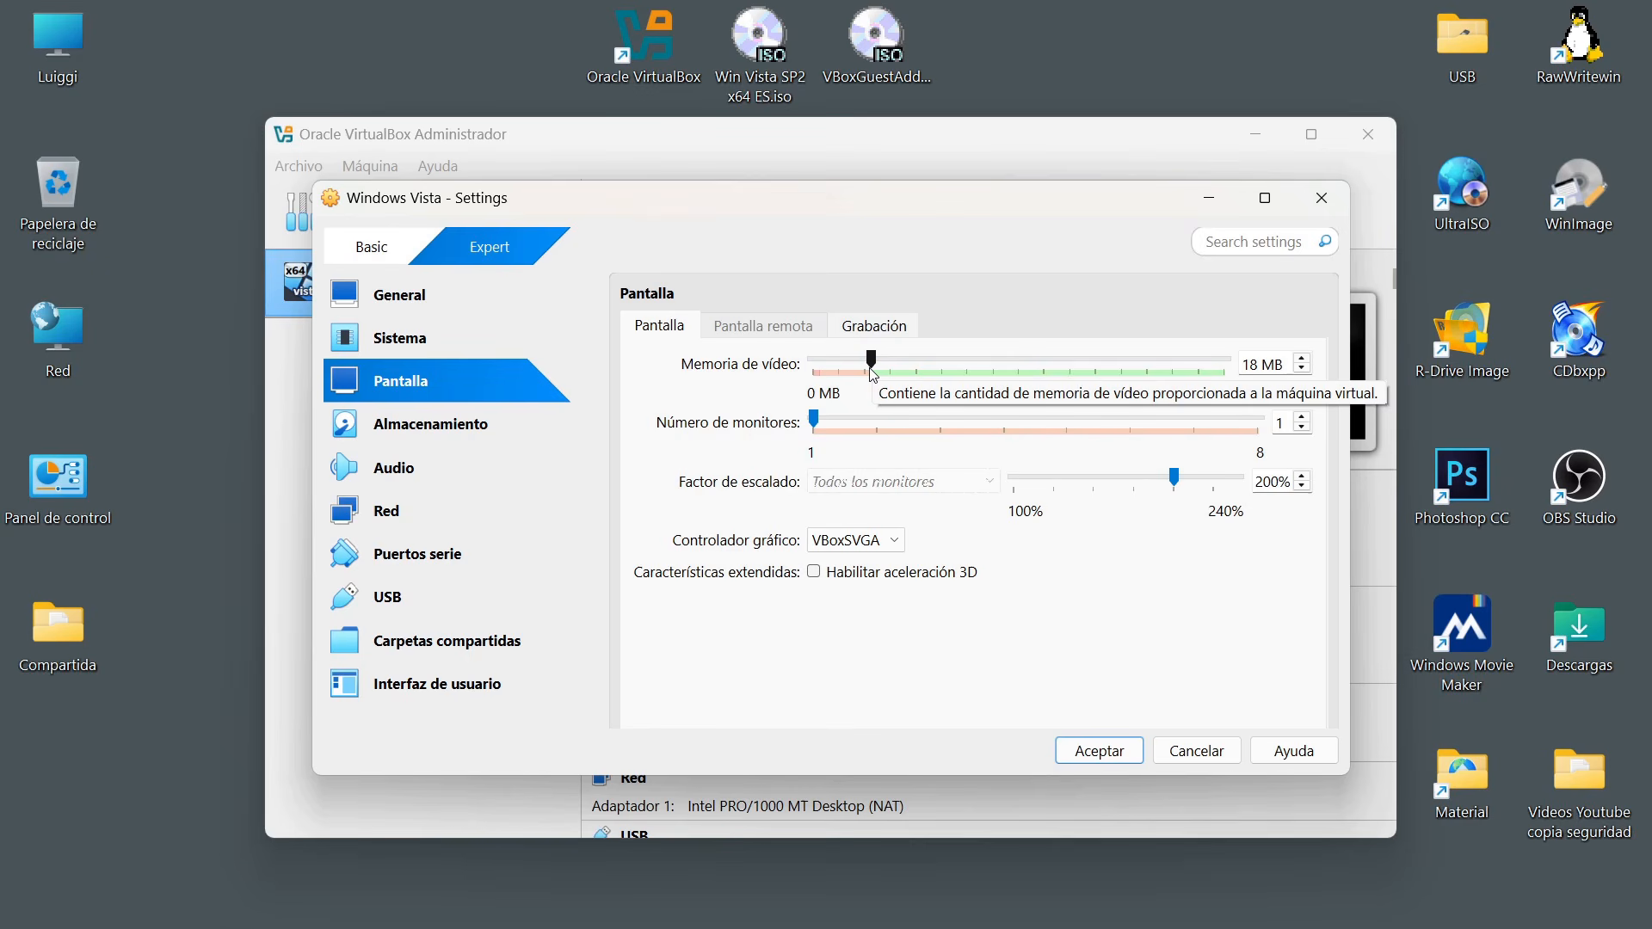
pyautogui.click(815, 573)
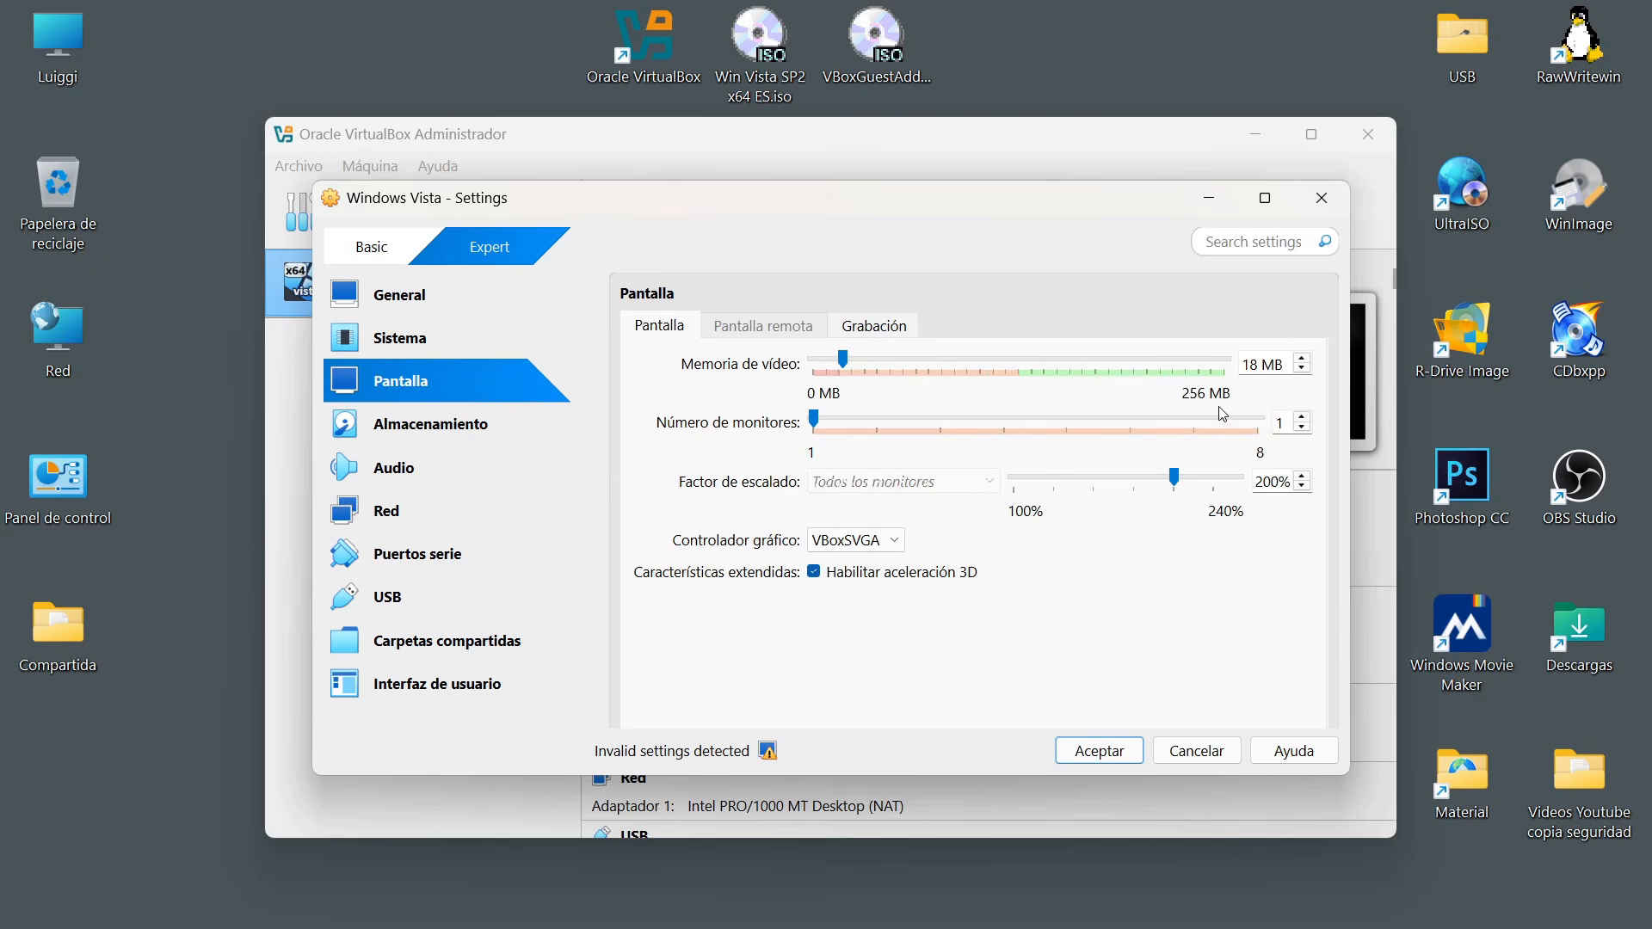
pyautogui.moveTo(841, 361); pyautogui.dragTo(1301, 378)
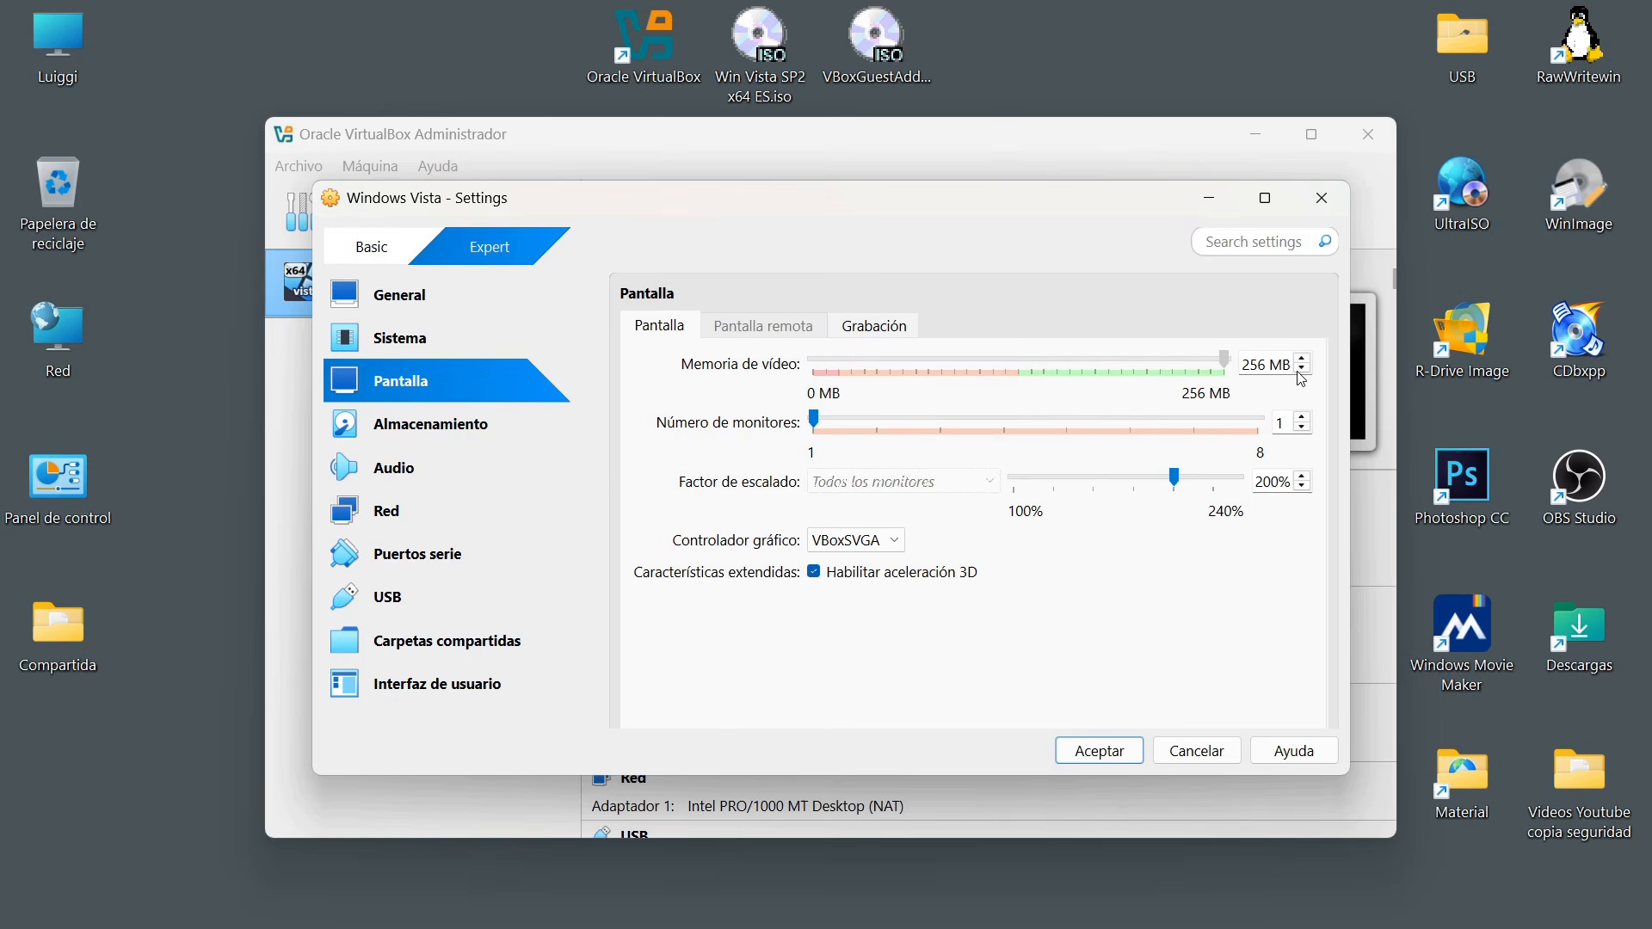
pyautogui.moveTo(1301, 379); pyautogui.dragTo(1301, 378)
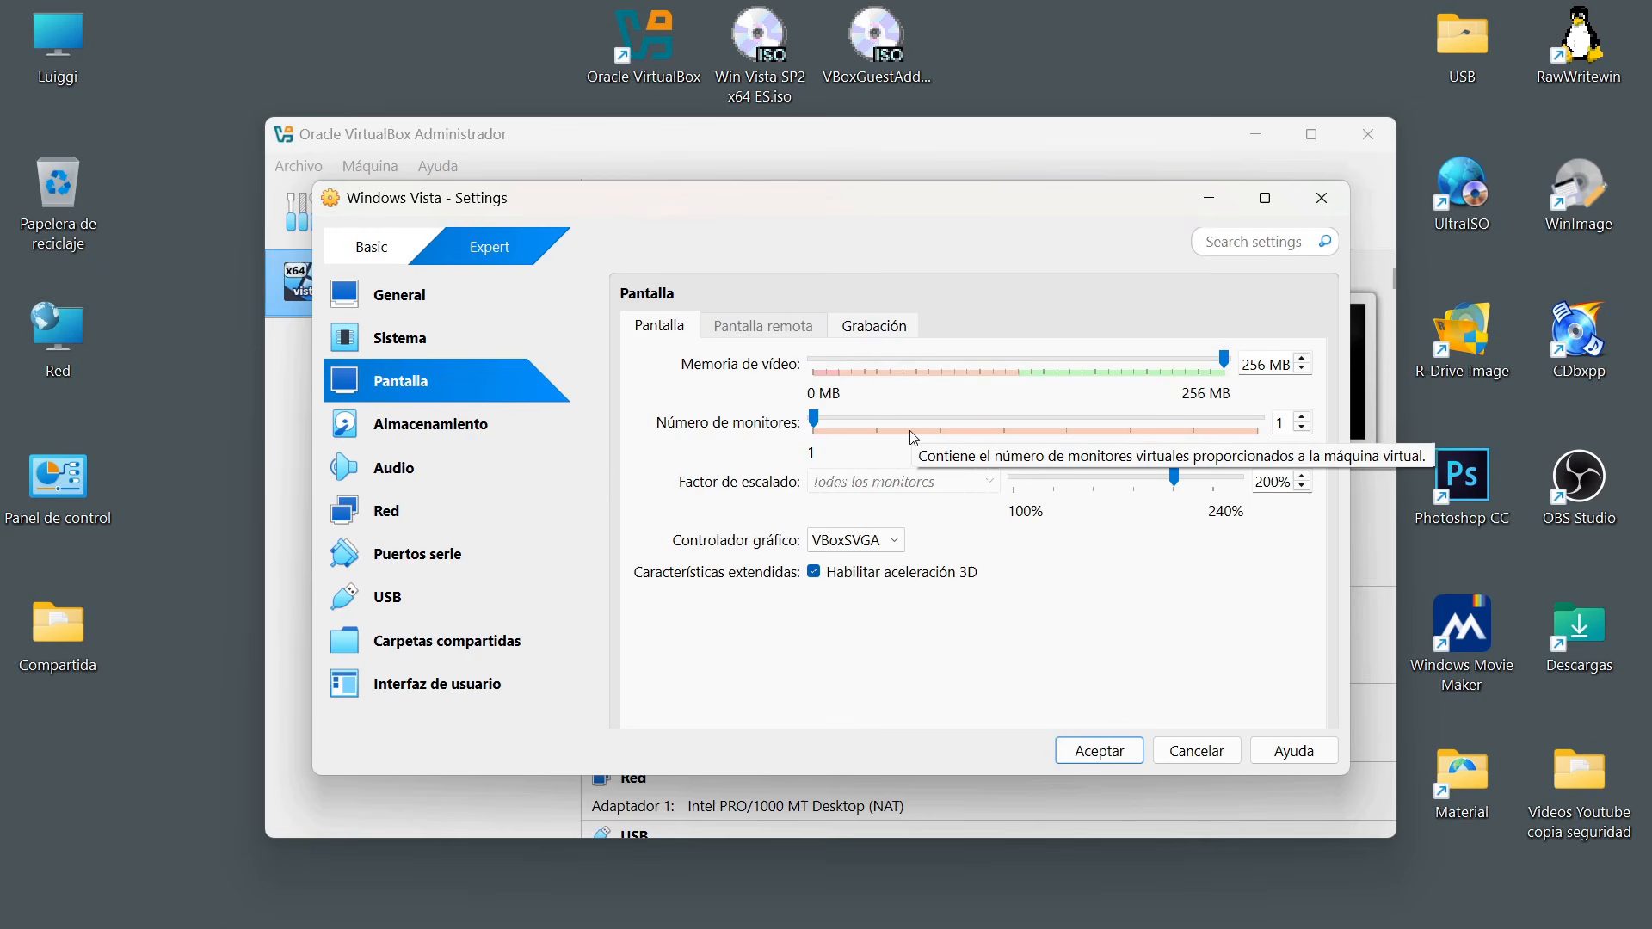
# Attach the desktop image Win Vista SP2 x64 ES.iso to the empty optical drive on the SATA controller.
pyautogui.click(430, 430)
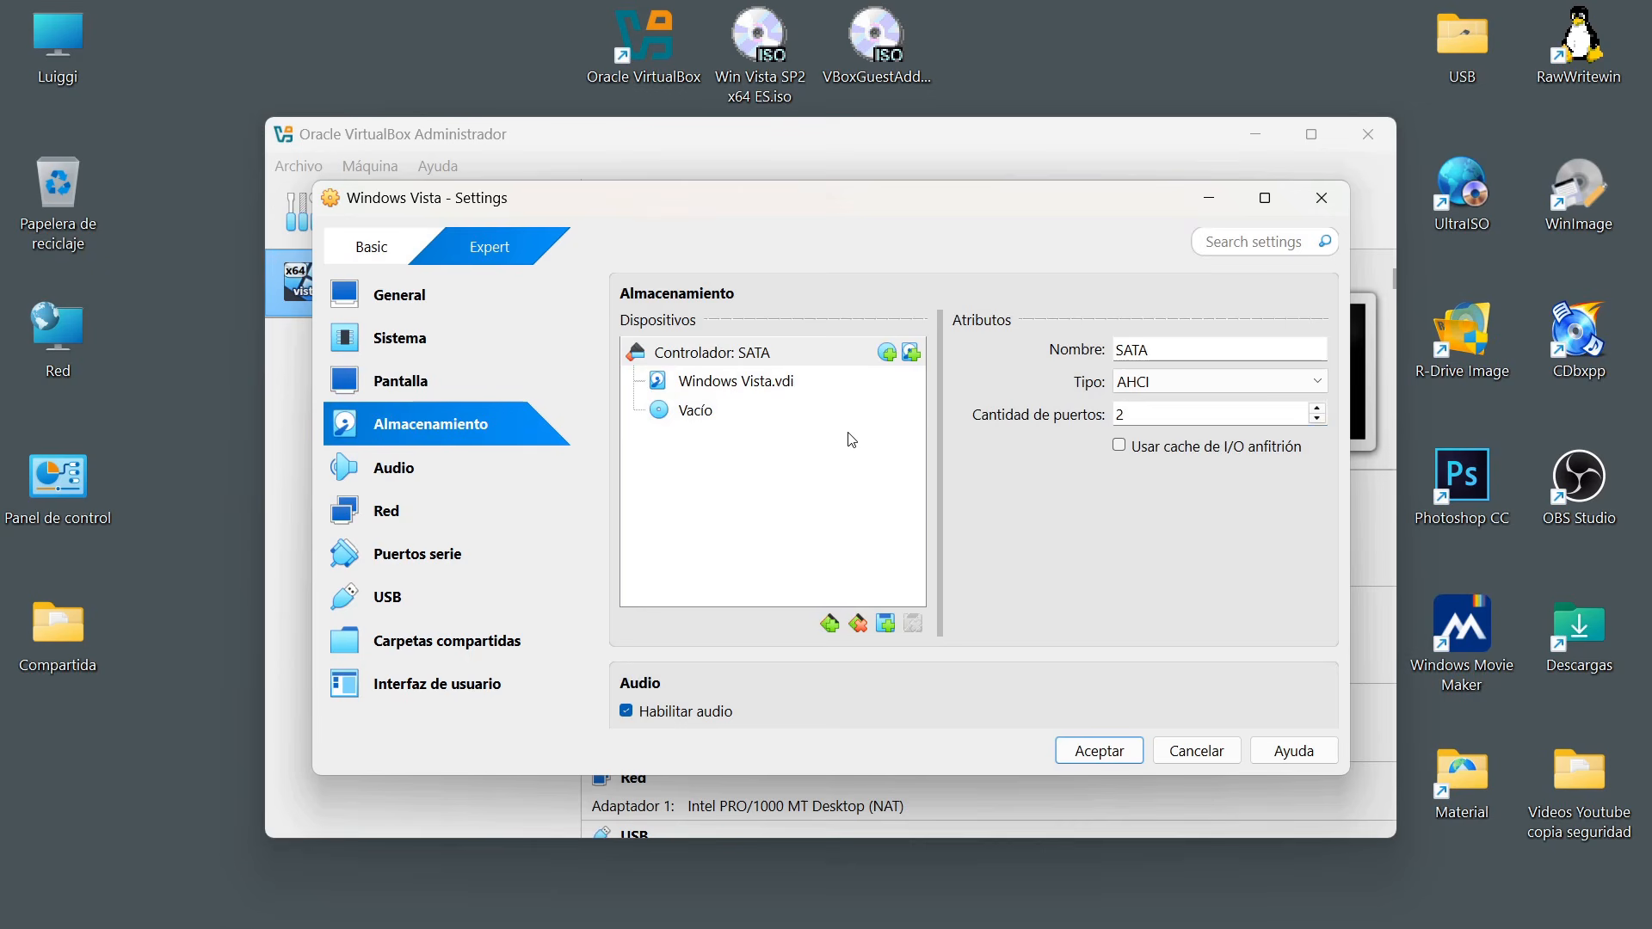
pyautogui.click(747, 387)
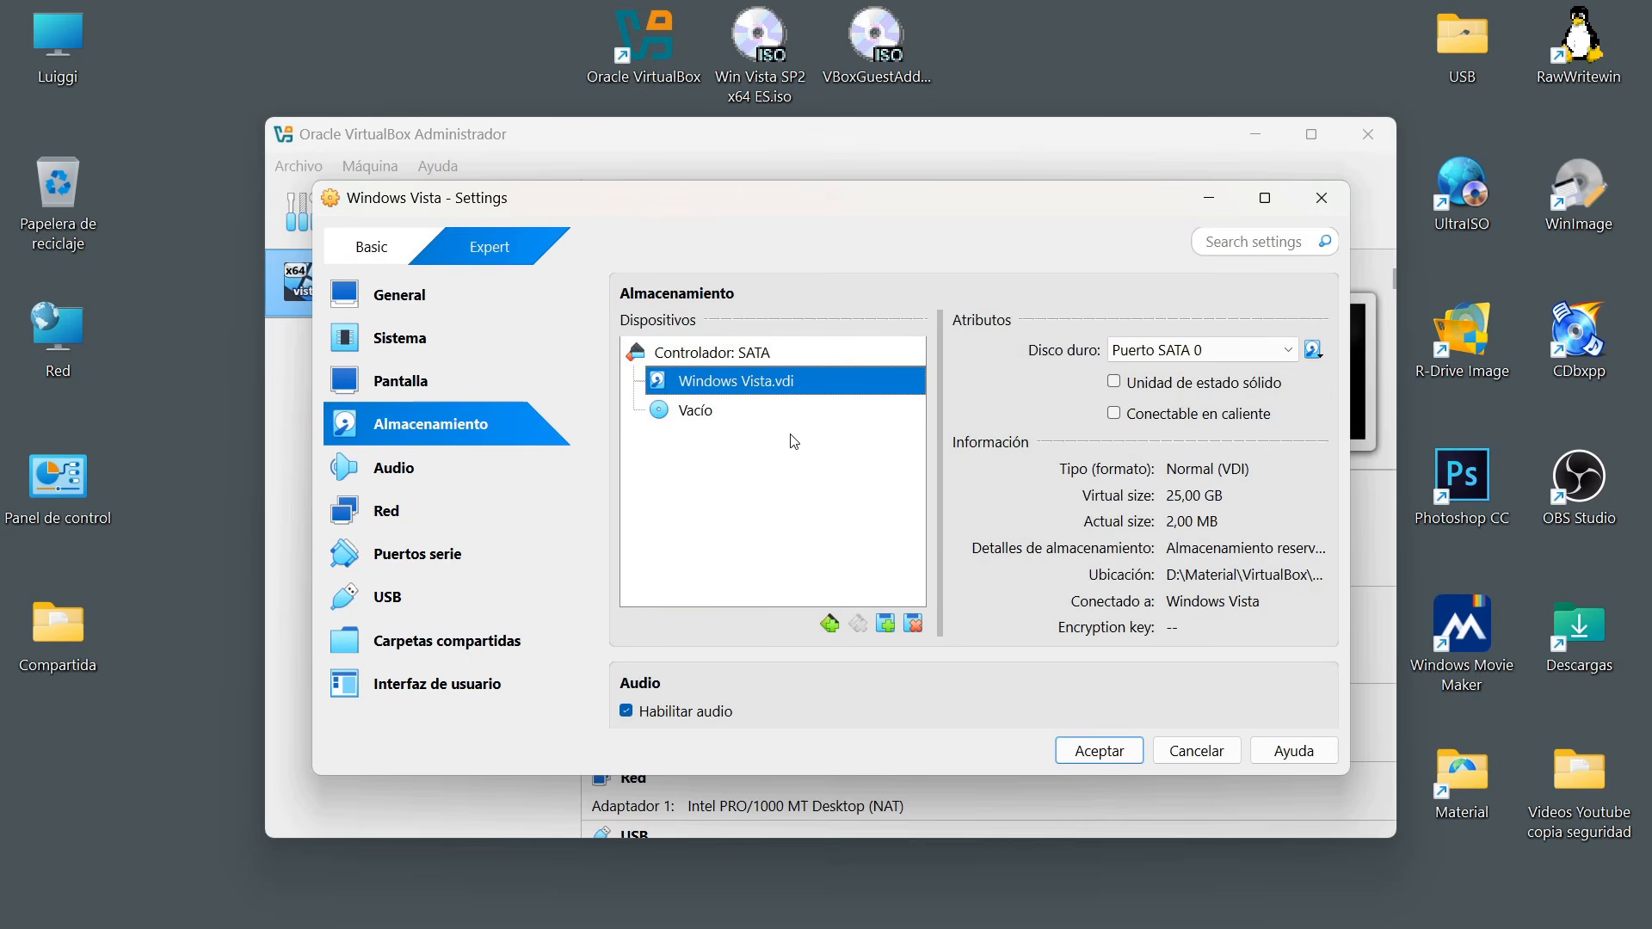
pyautogui.click(711, 419)
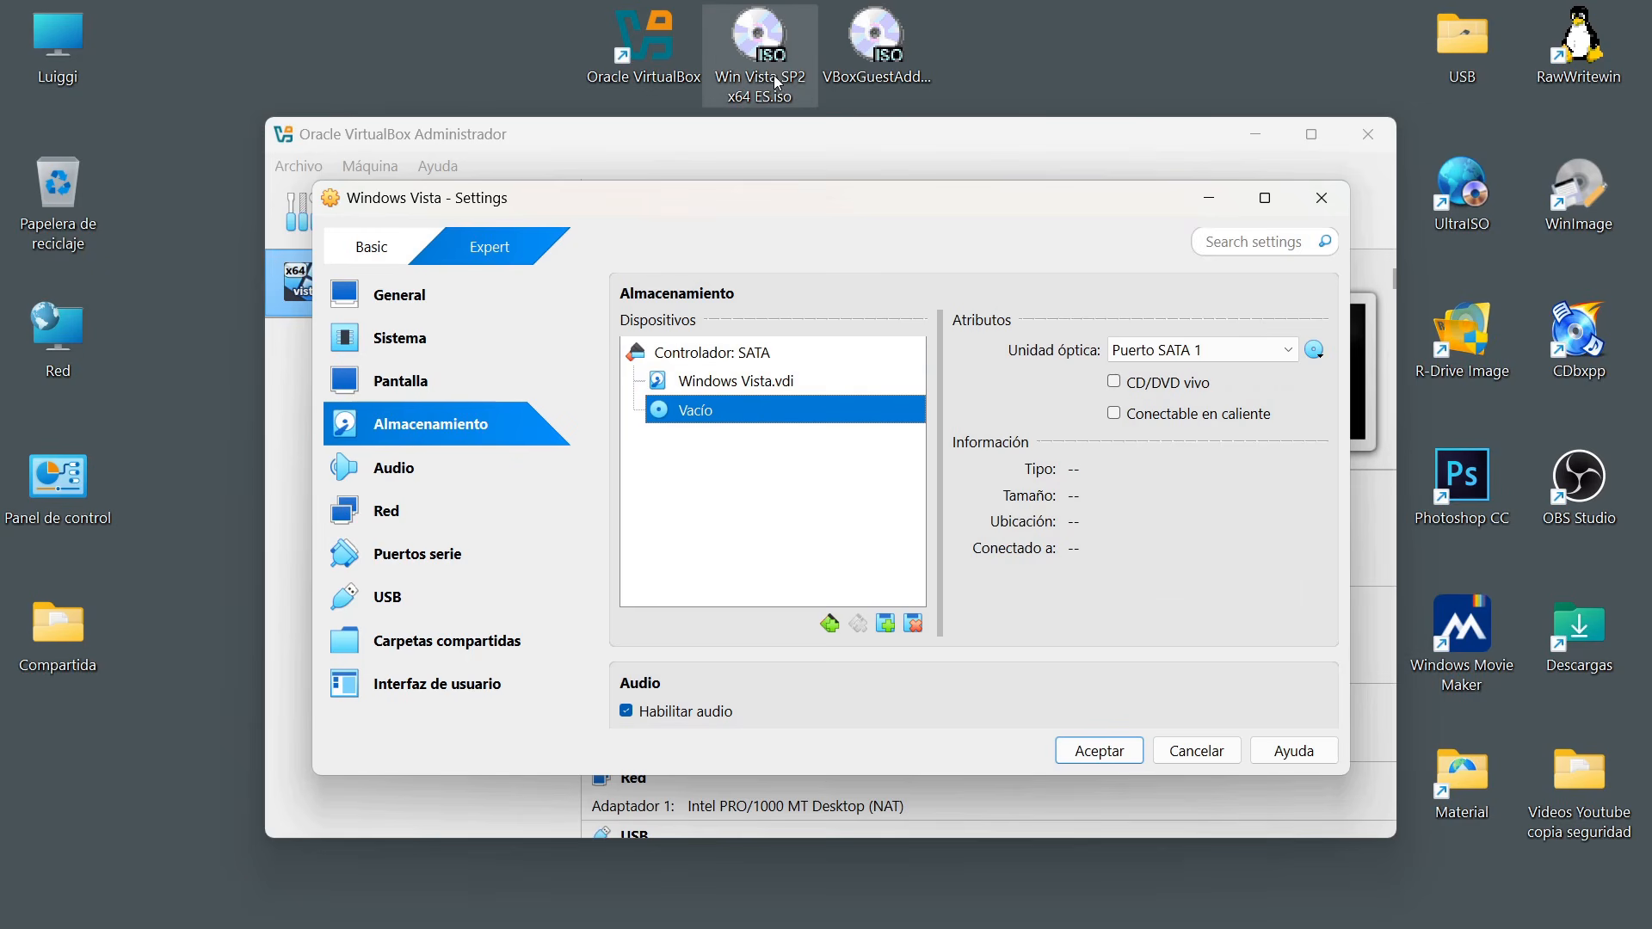
pyautogui.click(1315, 350)
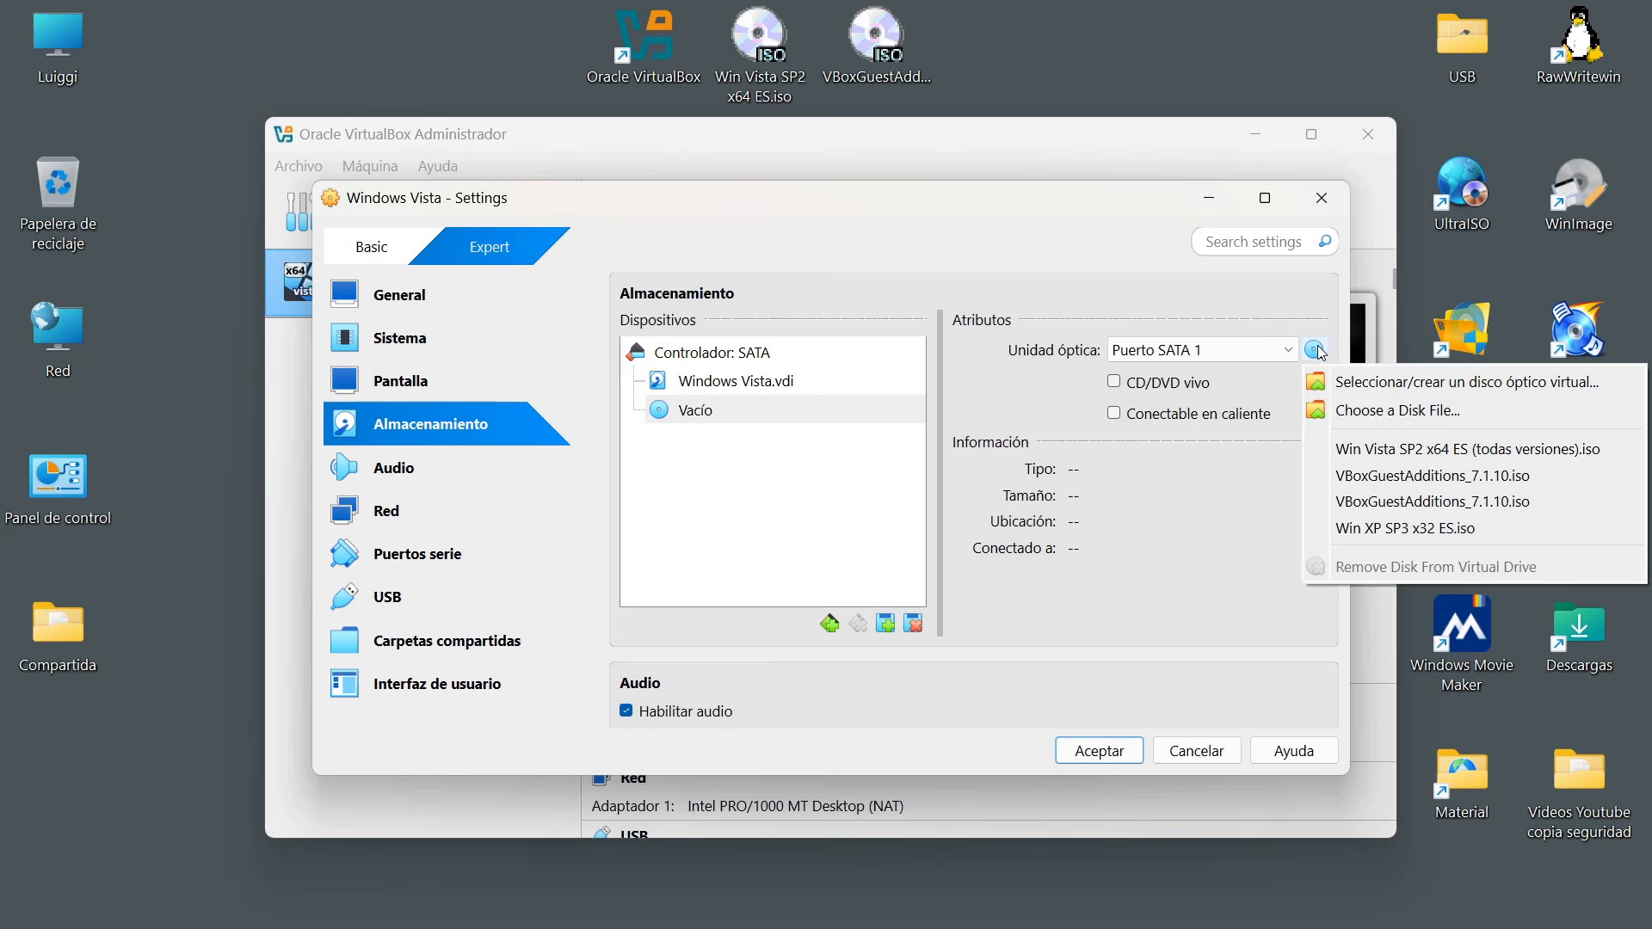
pyautogui.click(1363, 416)
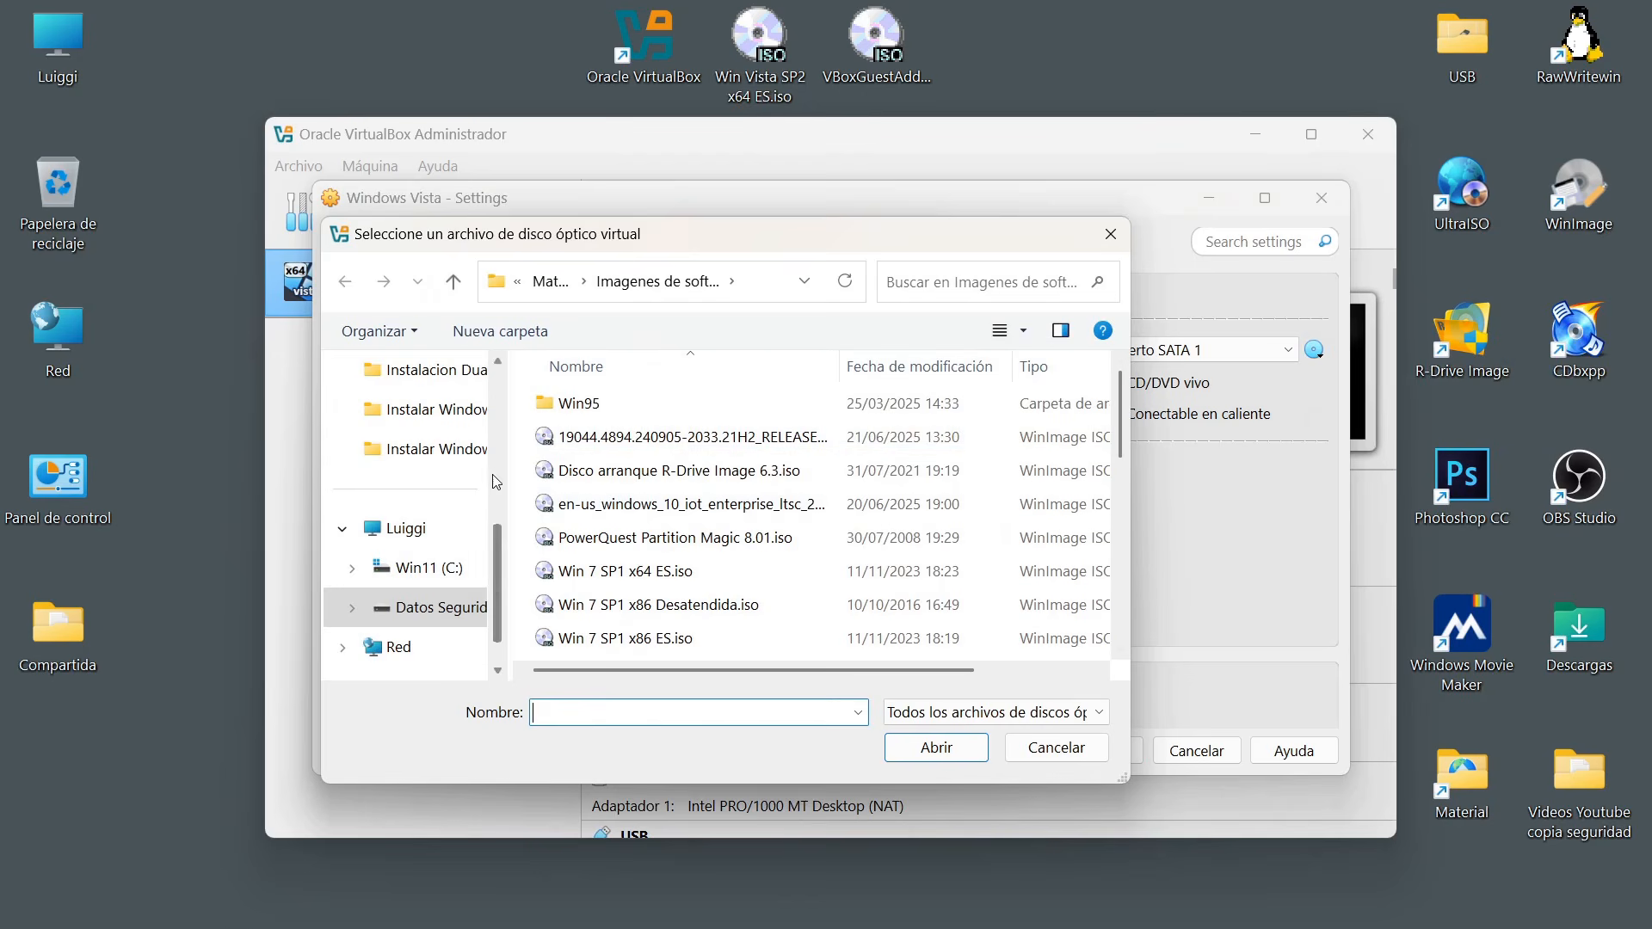
pyautogui.scroll(5, 499, 469)
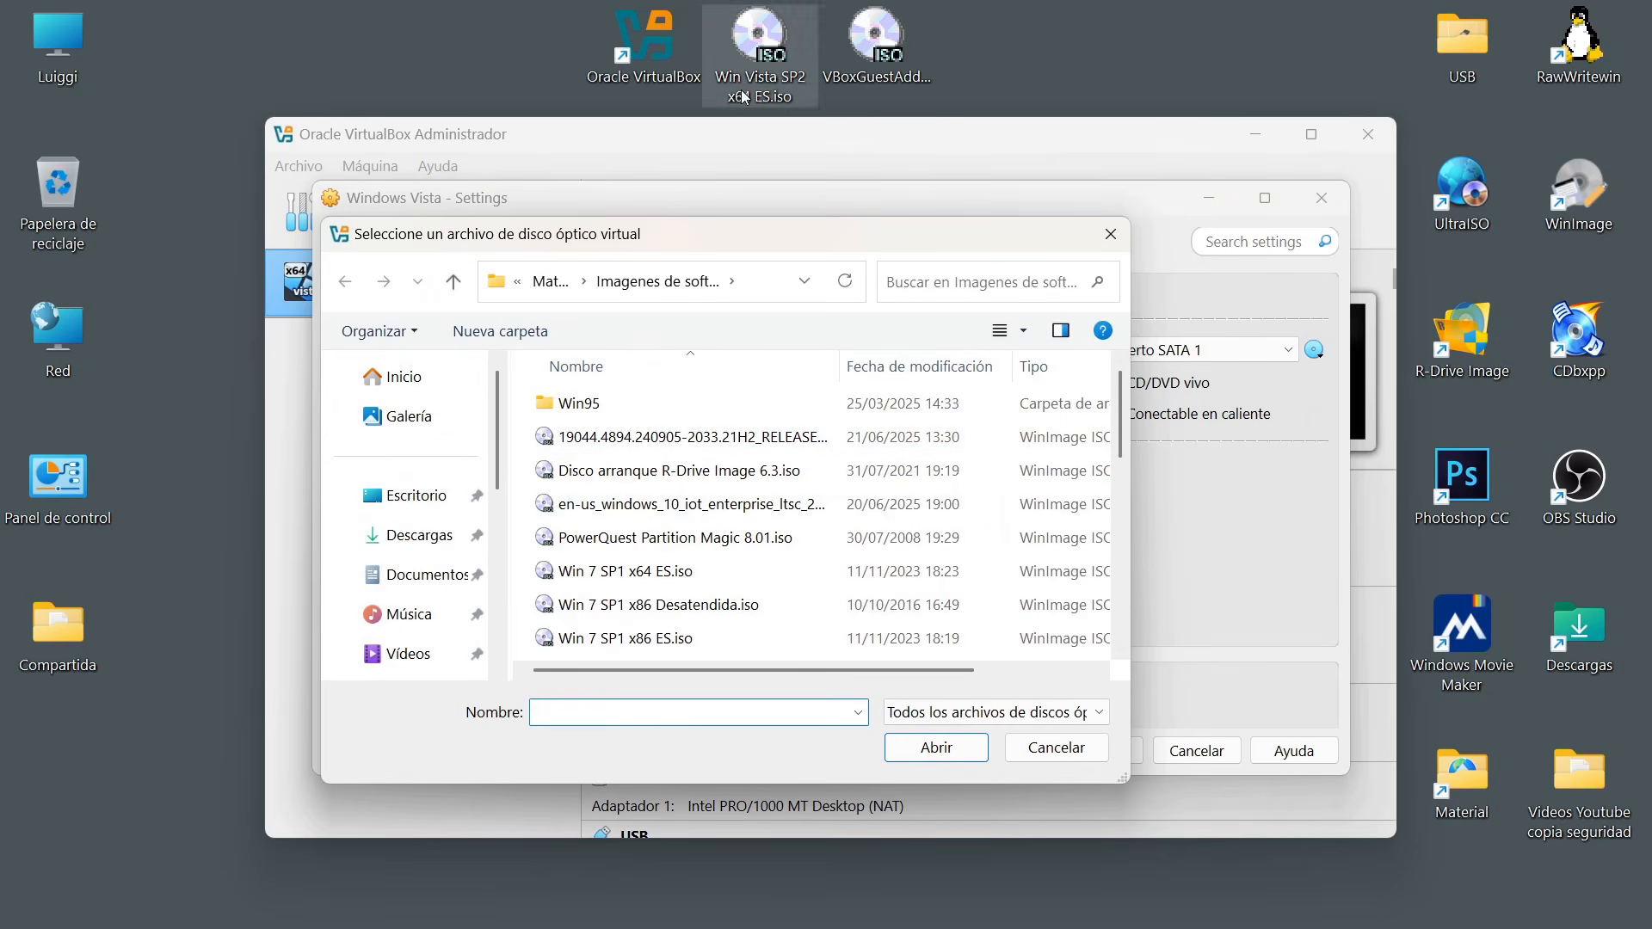
pyautogui.click(422, 504)
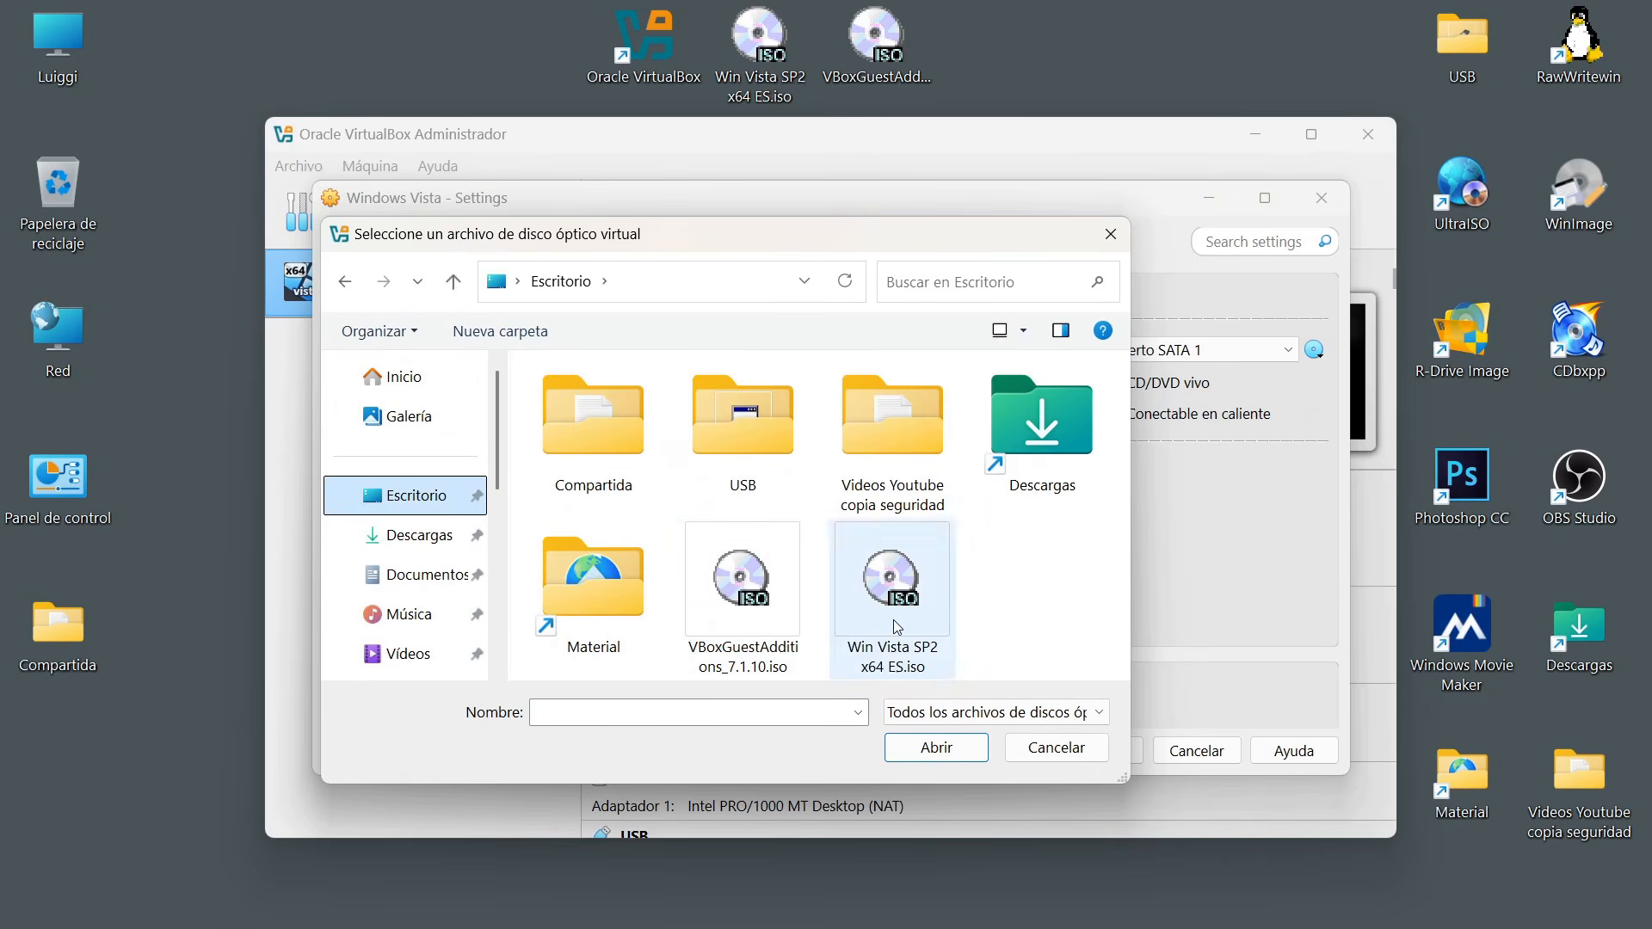
pyautogui.click(858, 600)
pyautogui.click(936, 747)
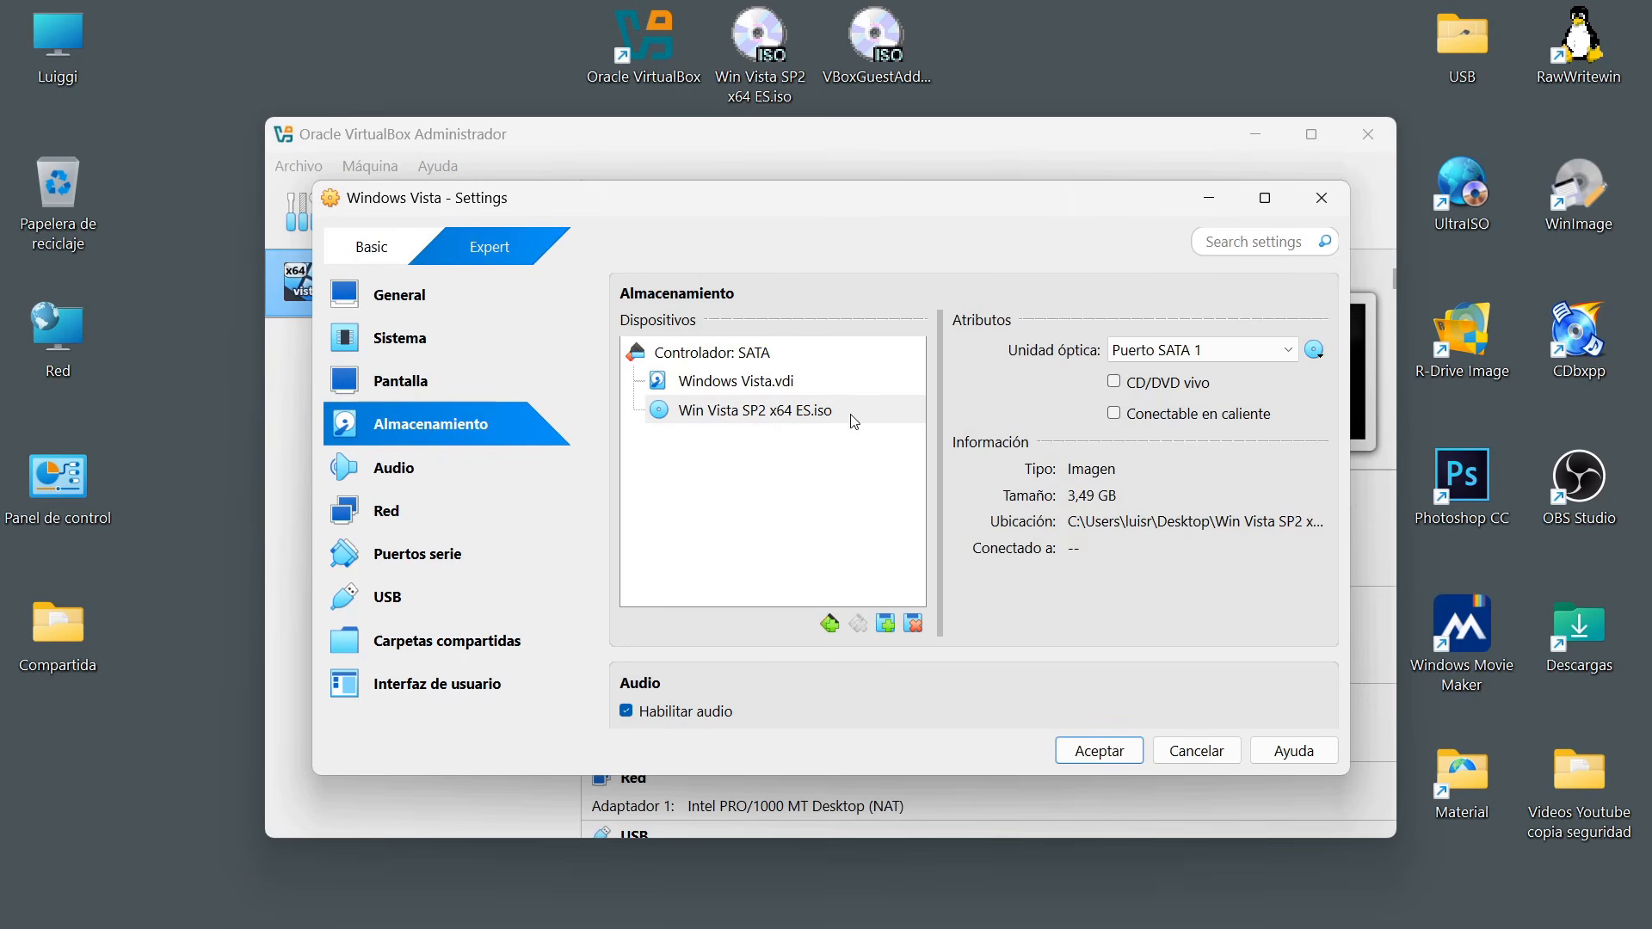
# Try disabling and re-enabling the machine's audio, and choose Audio Intel HD from the available audio controllers.
pyautogui.click(411, 470)
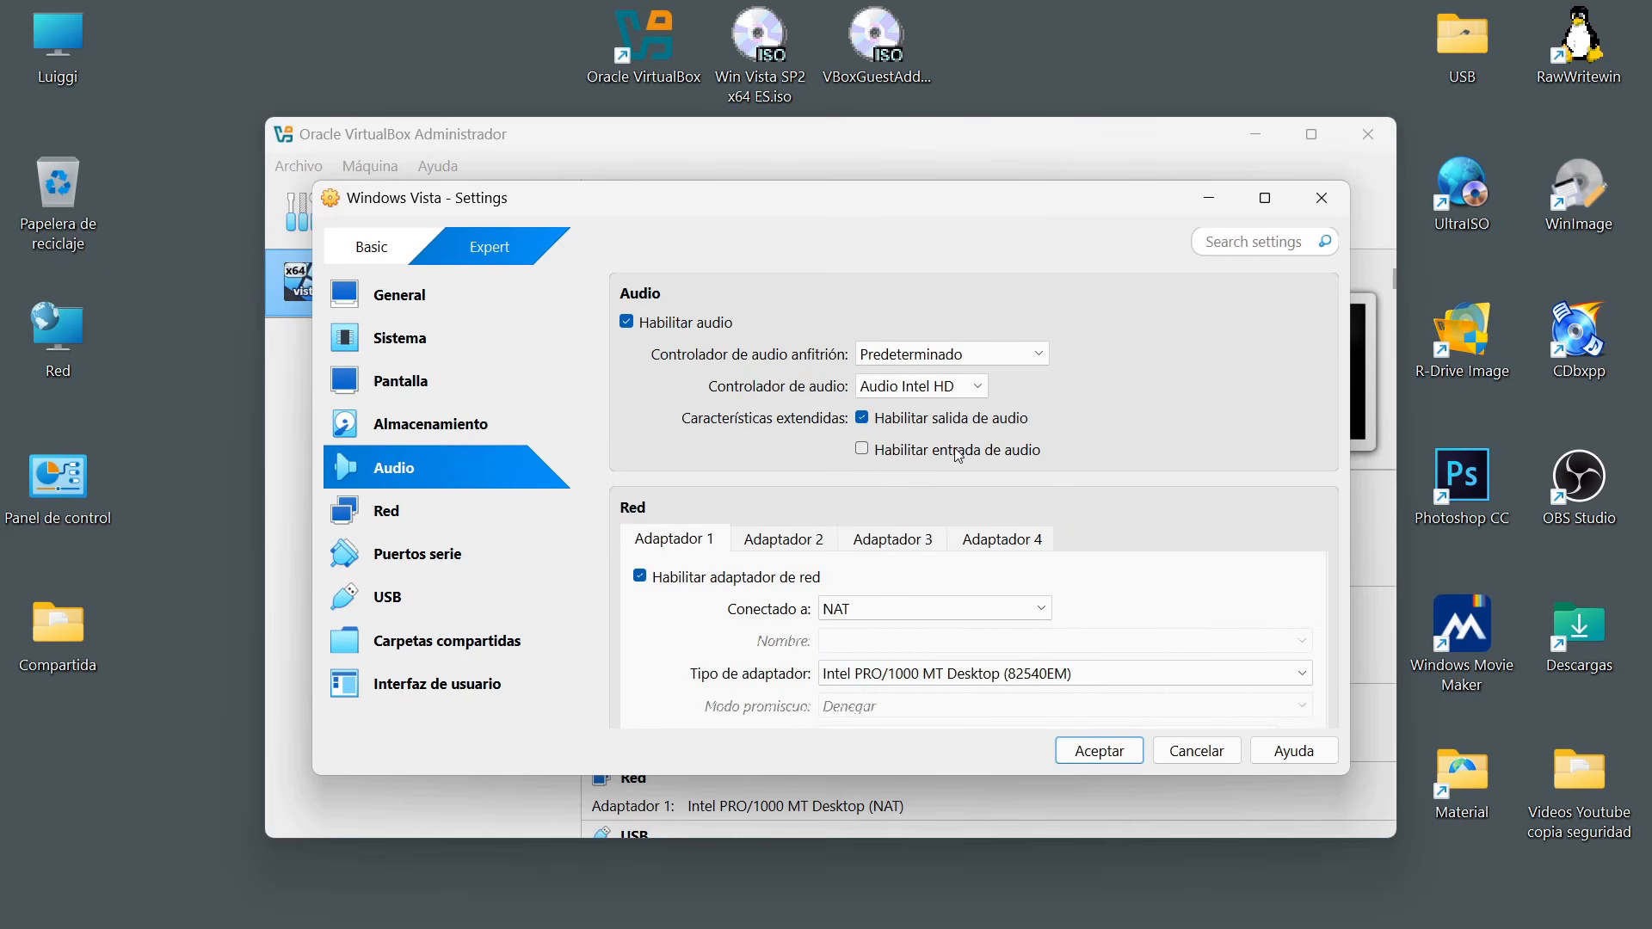
pyautogui.click(627, 324)
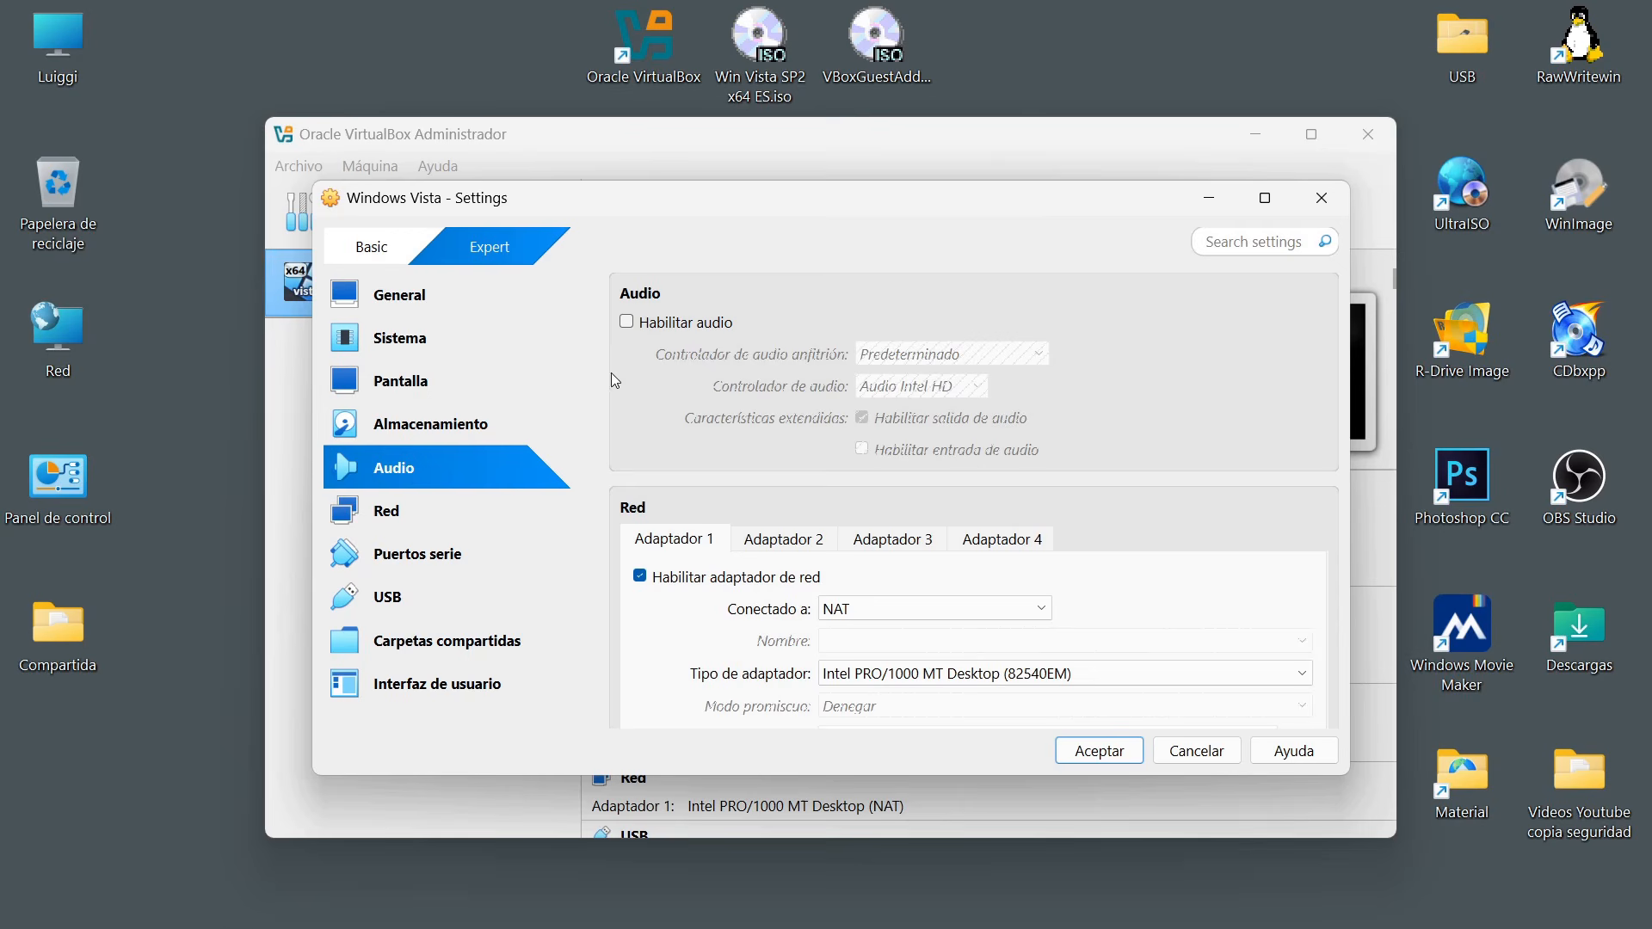
pyautogui.click(627, 325)
pyautogui.click(628, 326)
pyautogui.click(628, 322)
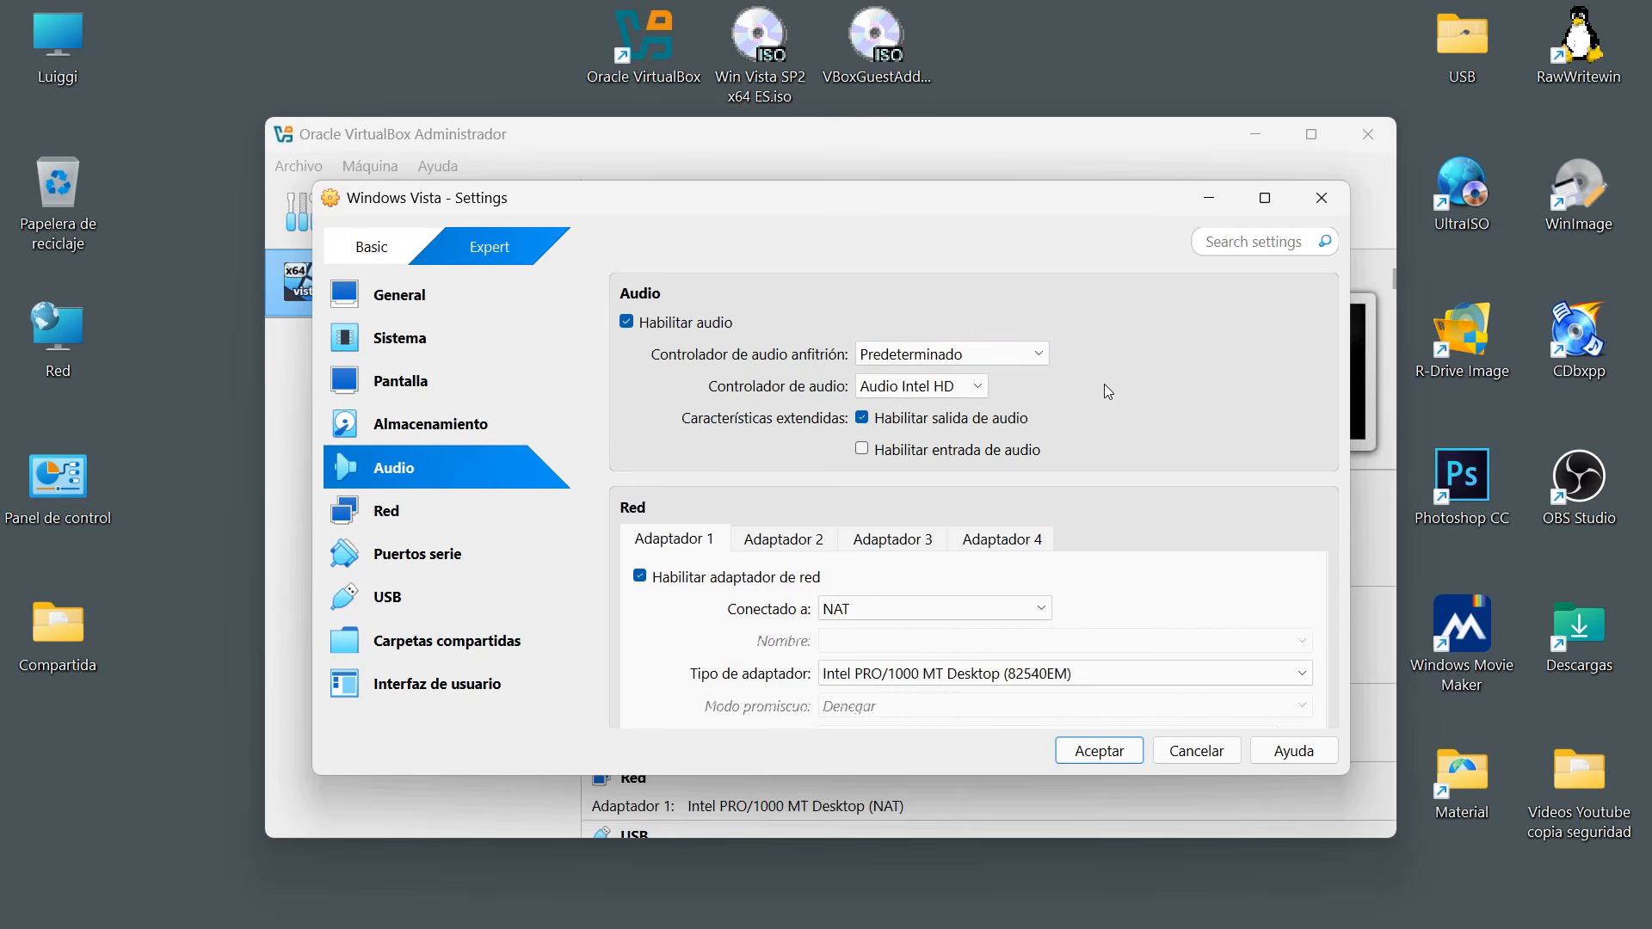
pyautogui.click(975, 387)
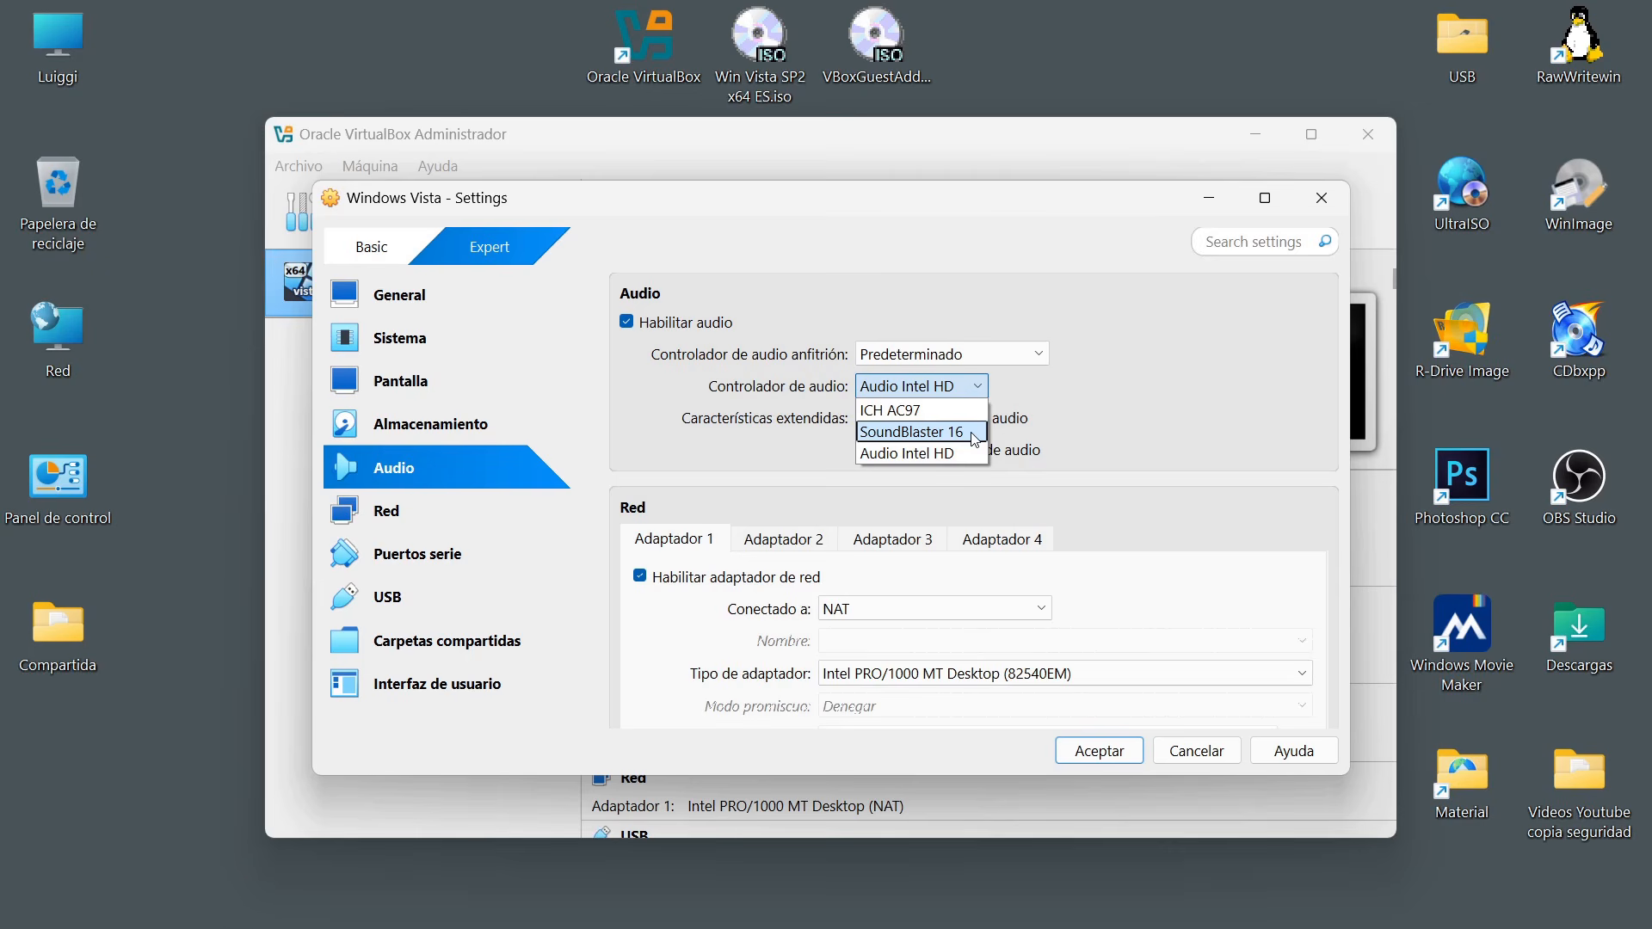
pyautogui.click(927, 452)
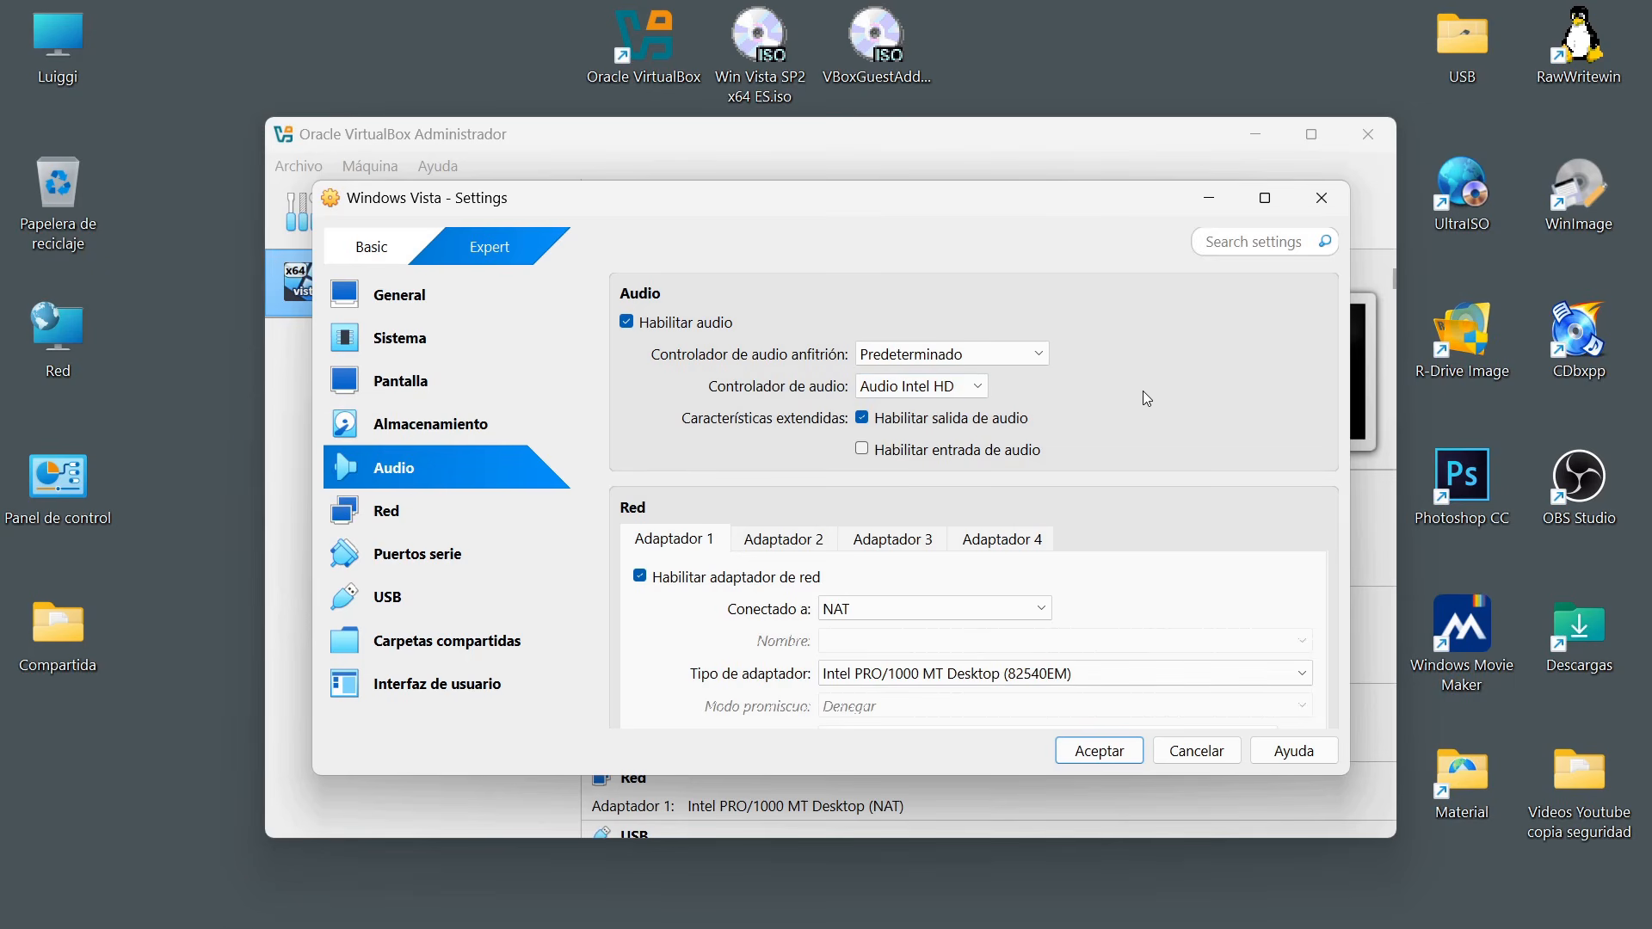
# Review the first network adapter's connection modes and adapter types, choosing NAT as the connection.
pyautogui.click(410, 514)
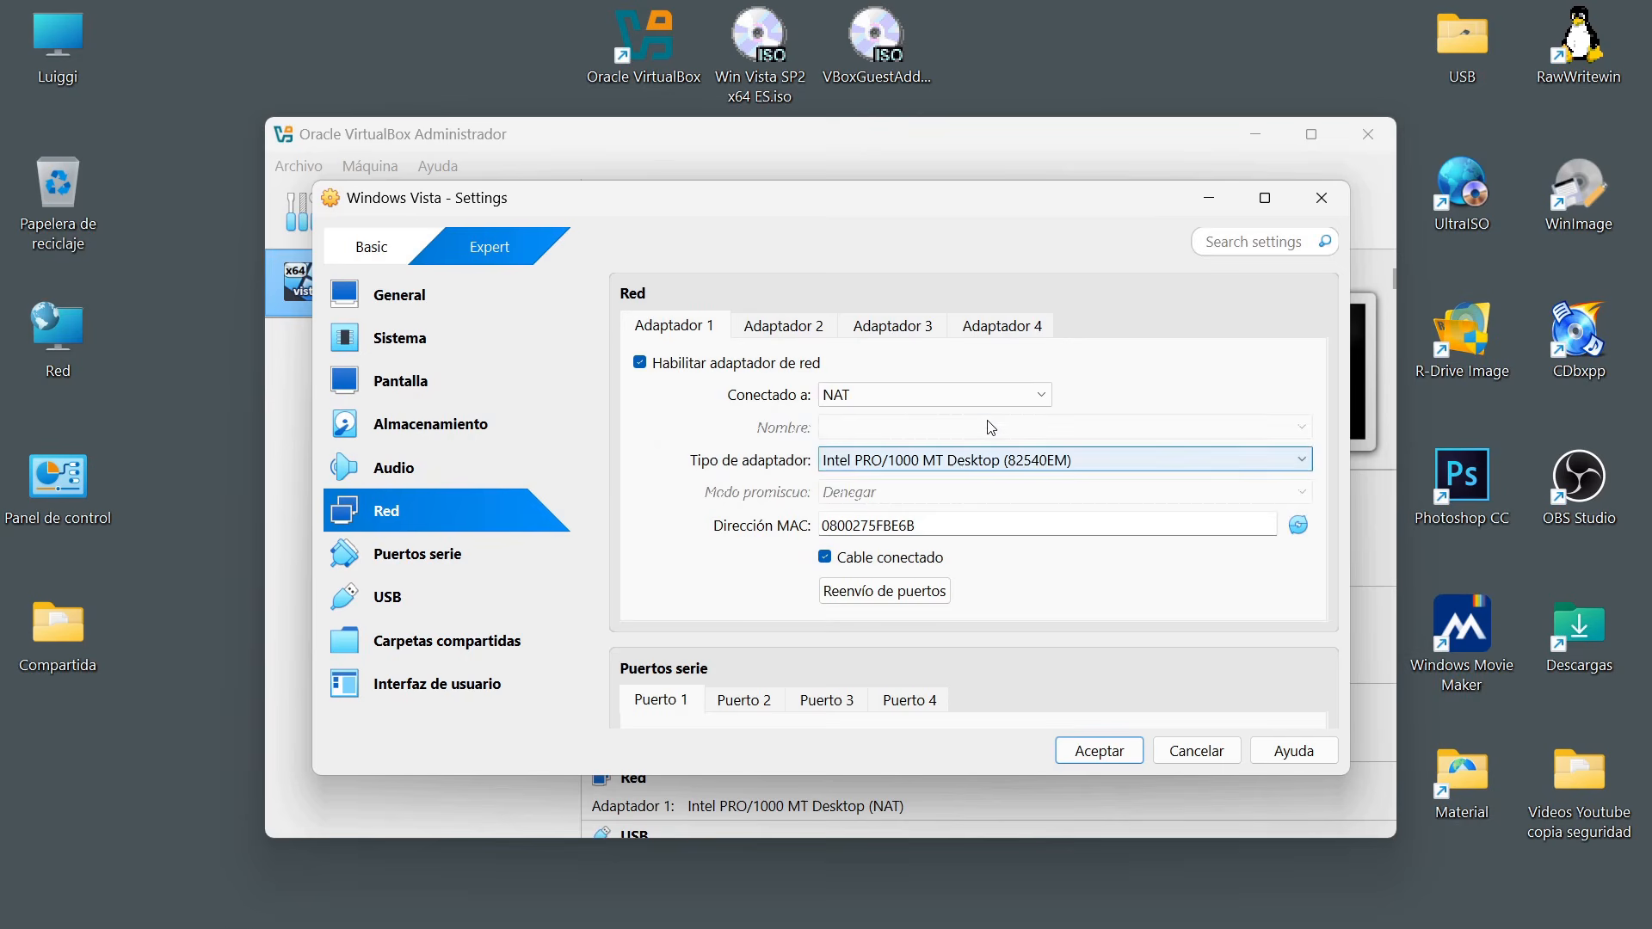
pyautogui.click(910, 406)
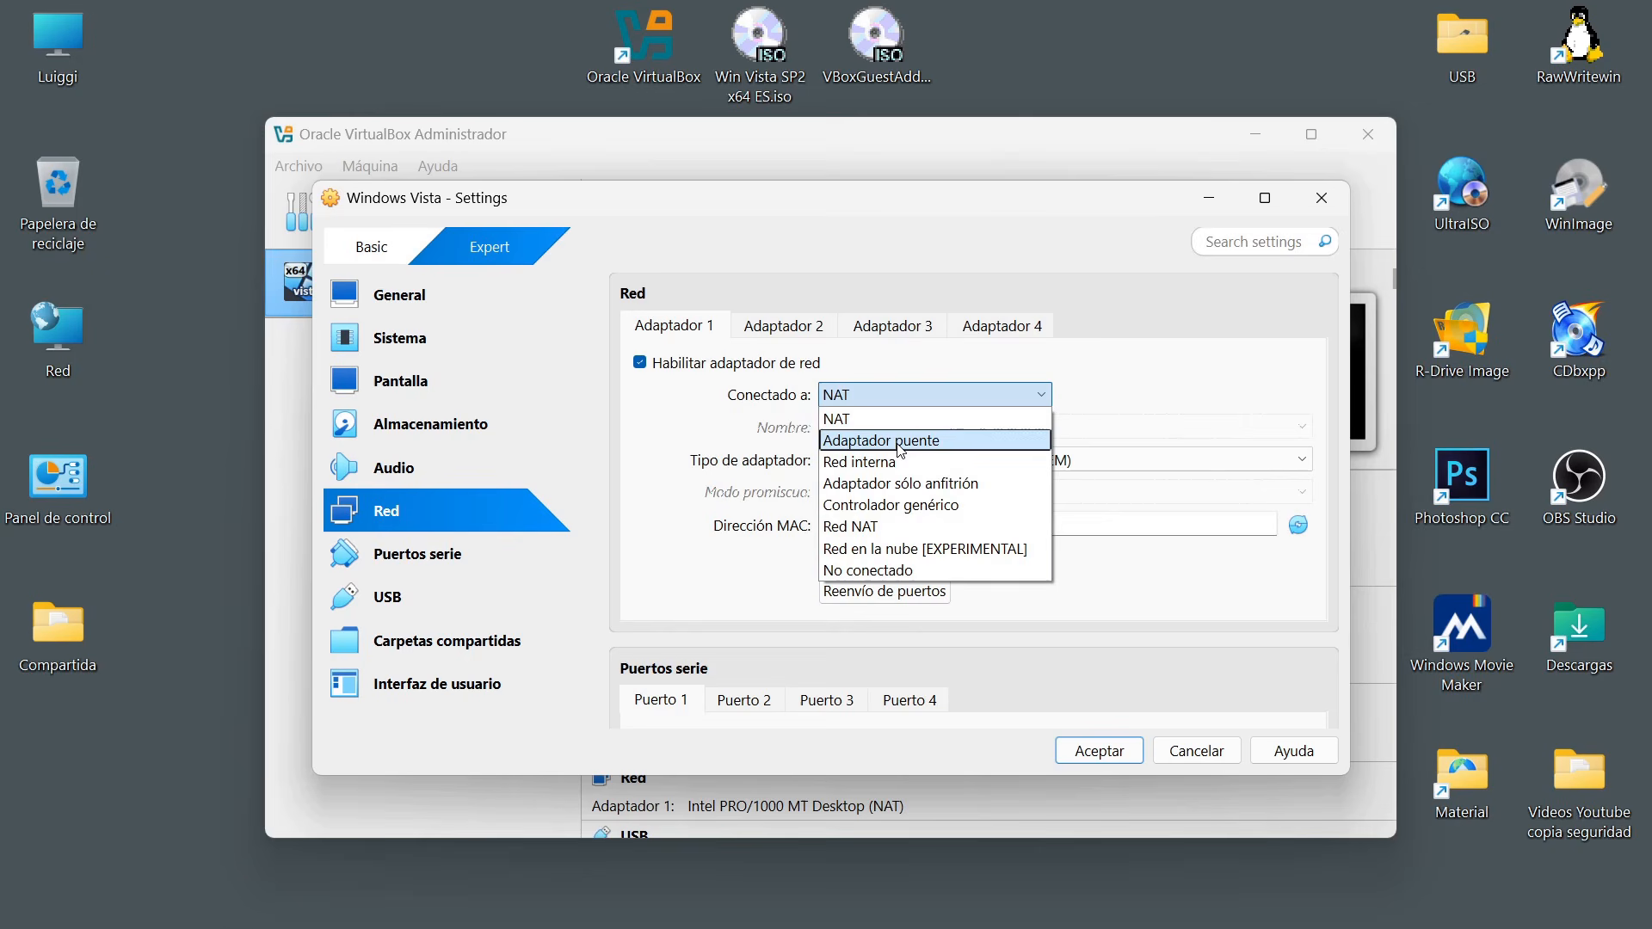
pyautogui.click(870, 420)
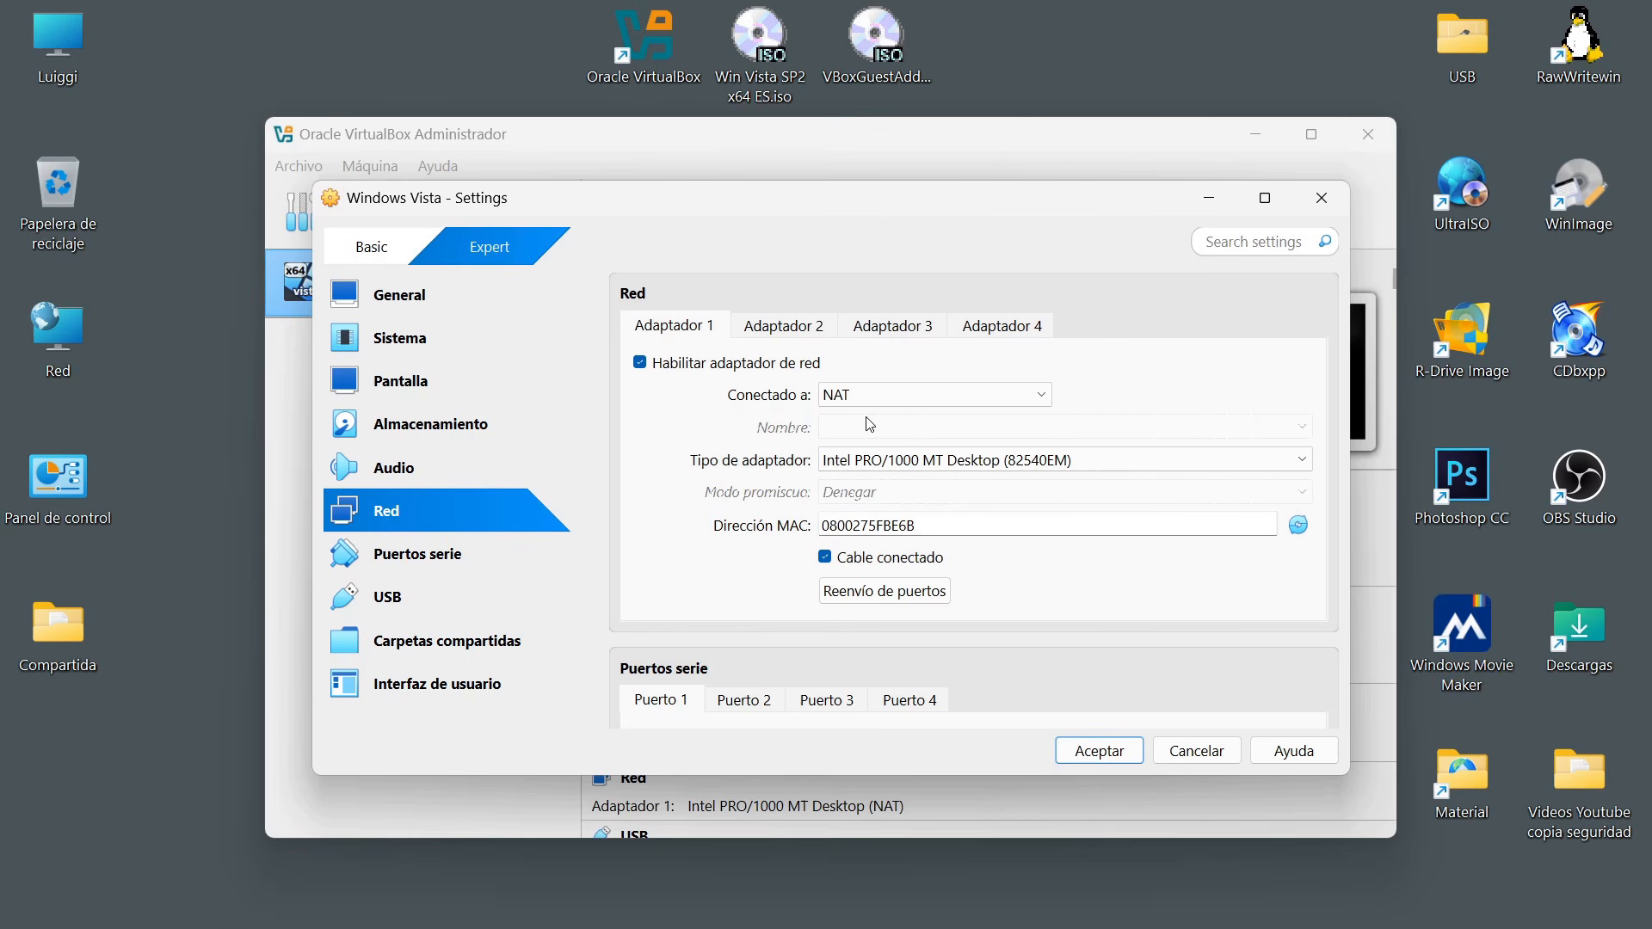
pyautogui.click(916, 465)
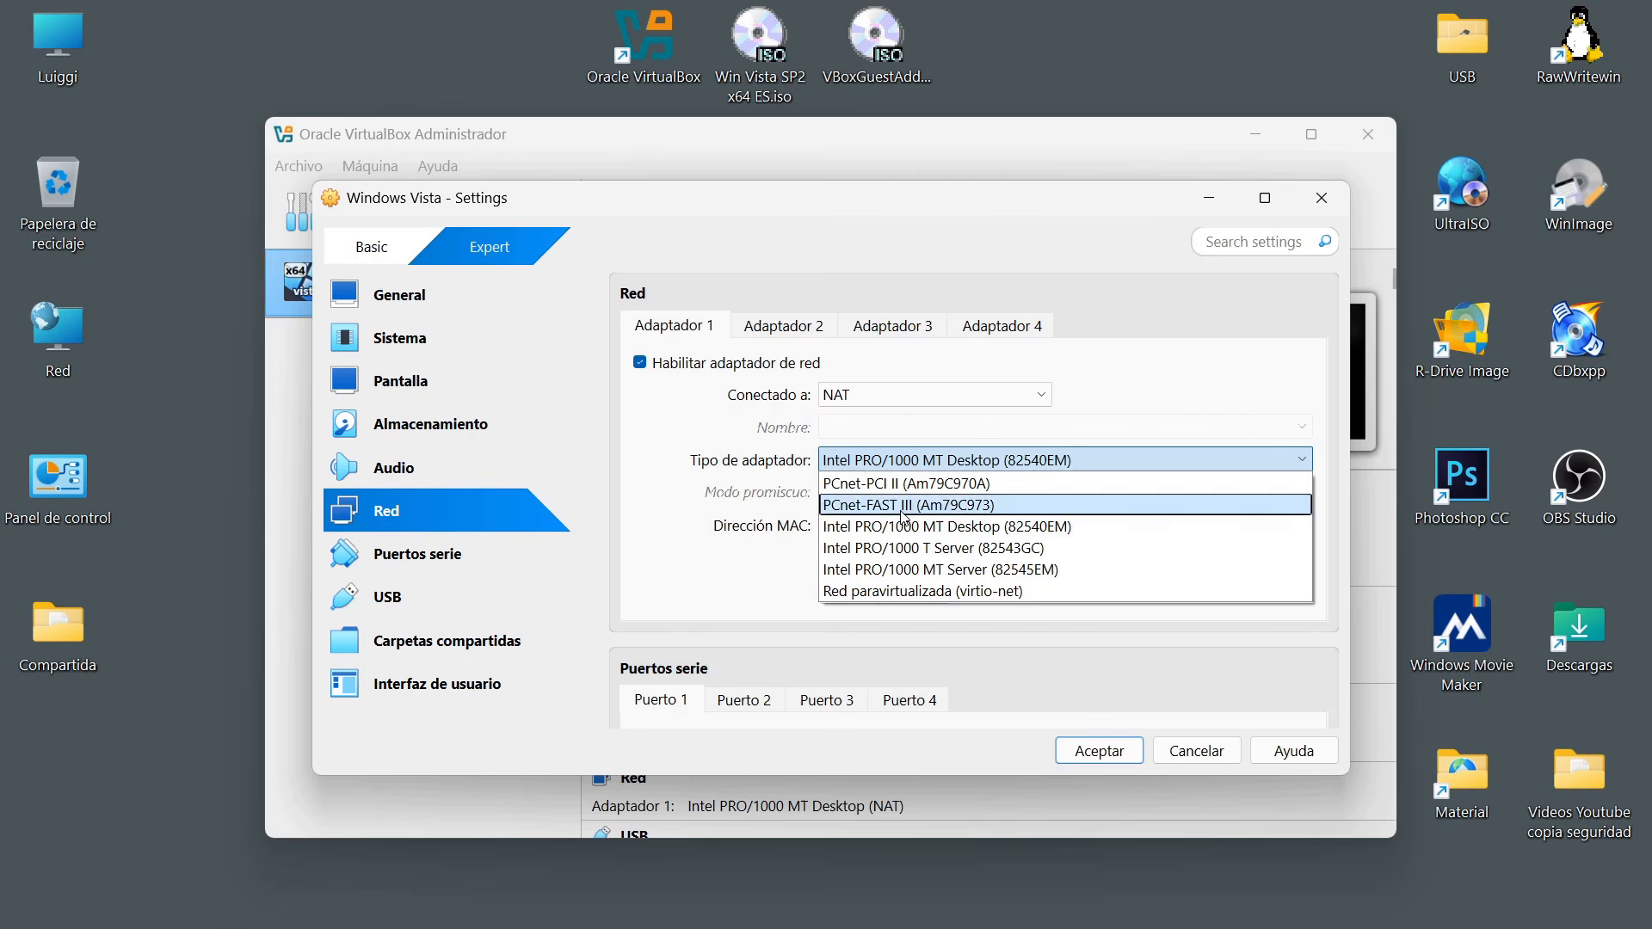
pyautogui.click(1123, 409)
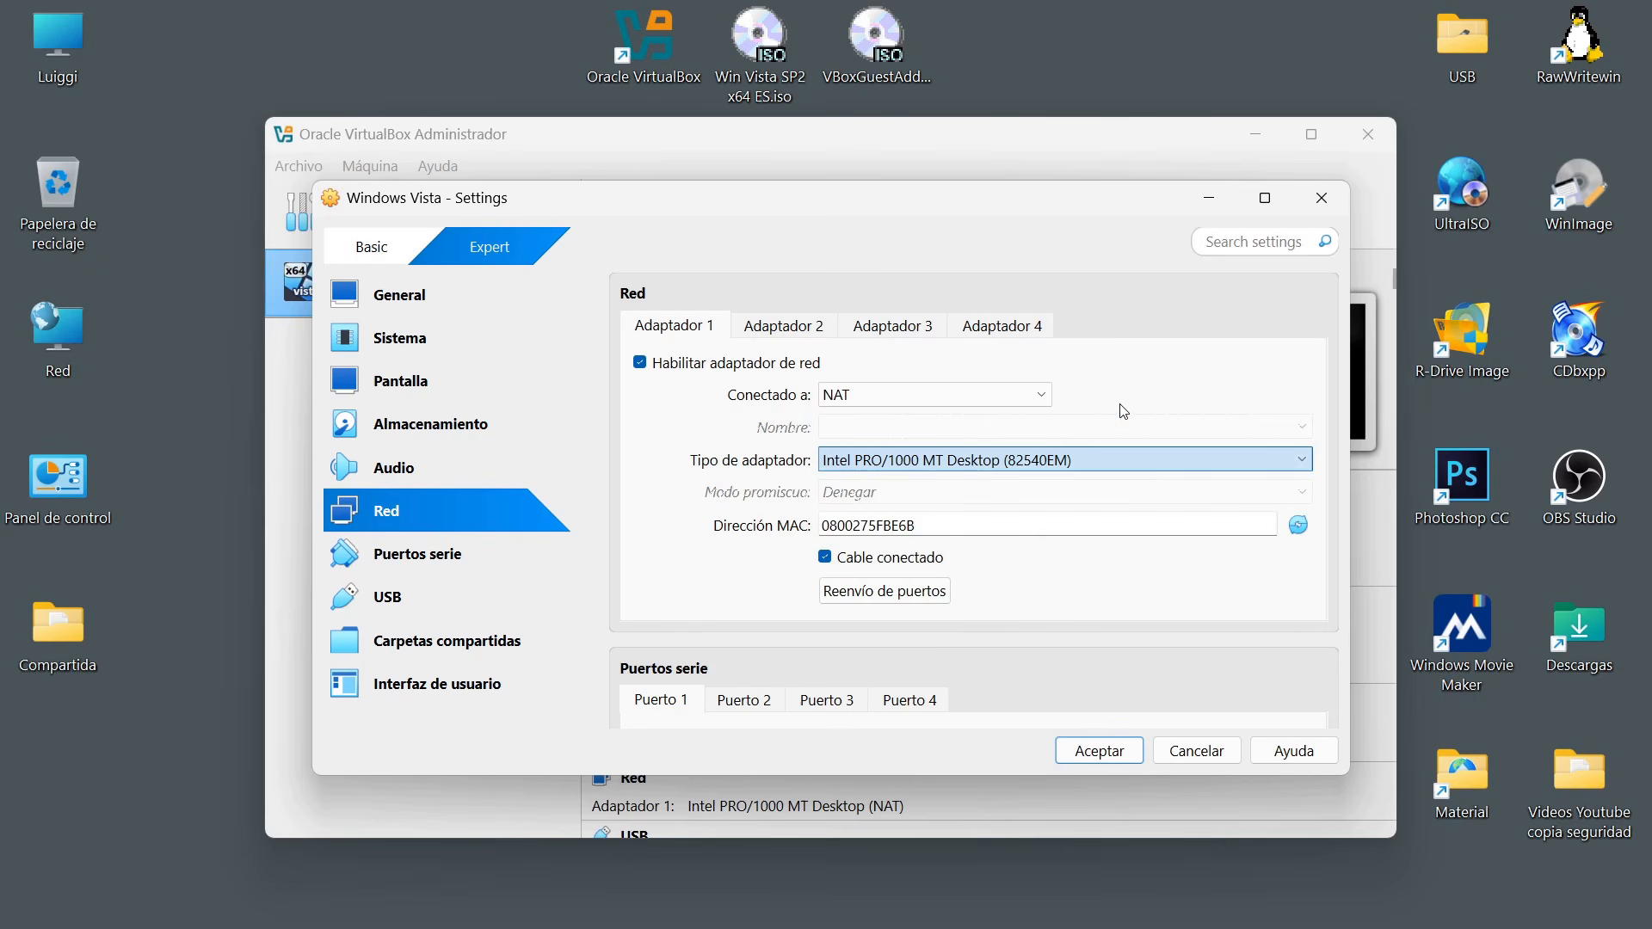
pyautogui.click(994, 462)
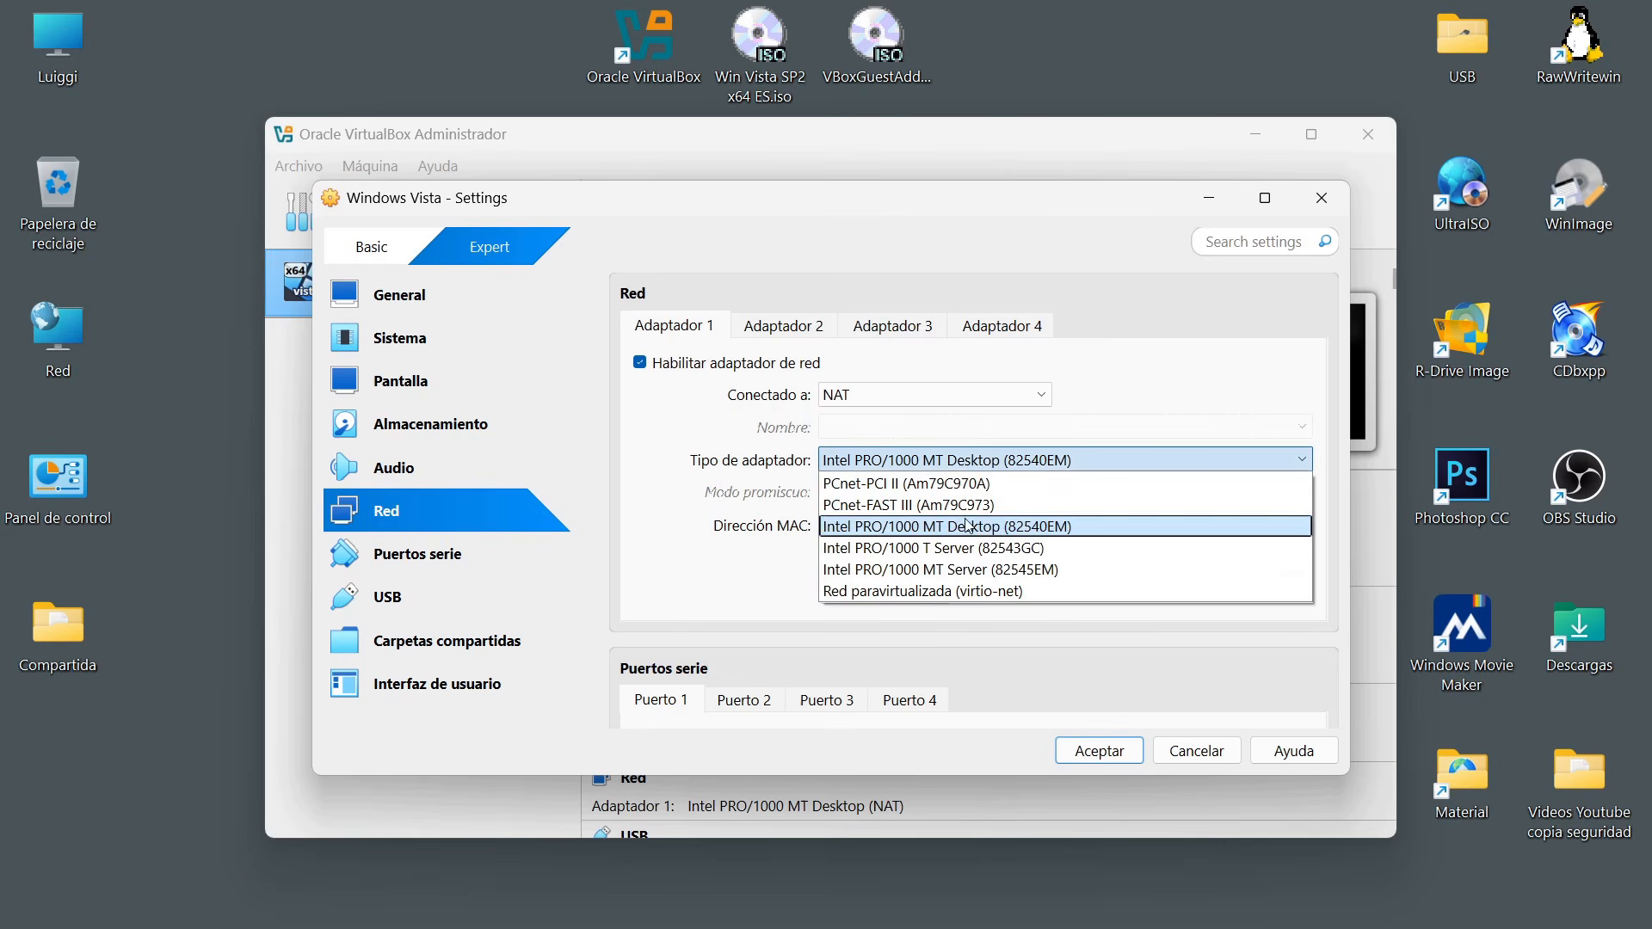
pyautogui.click(1041, 461)
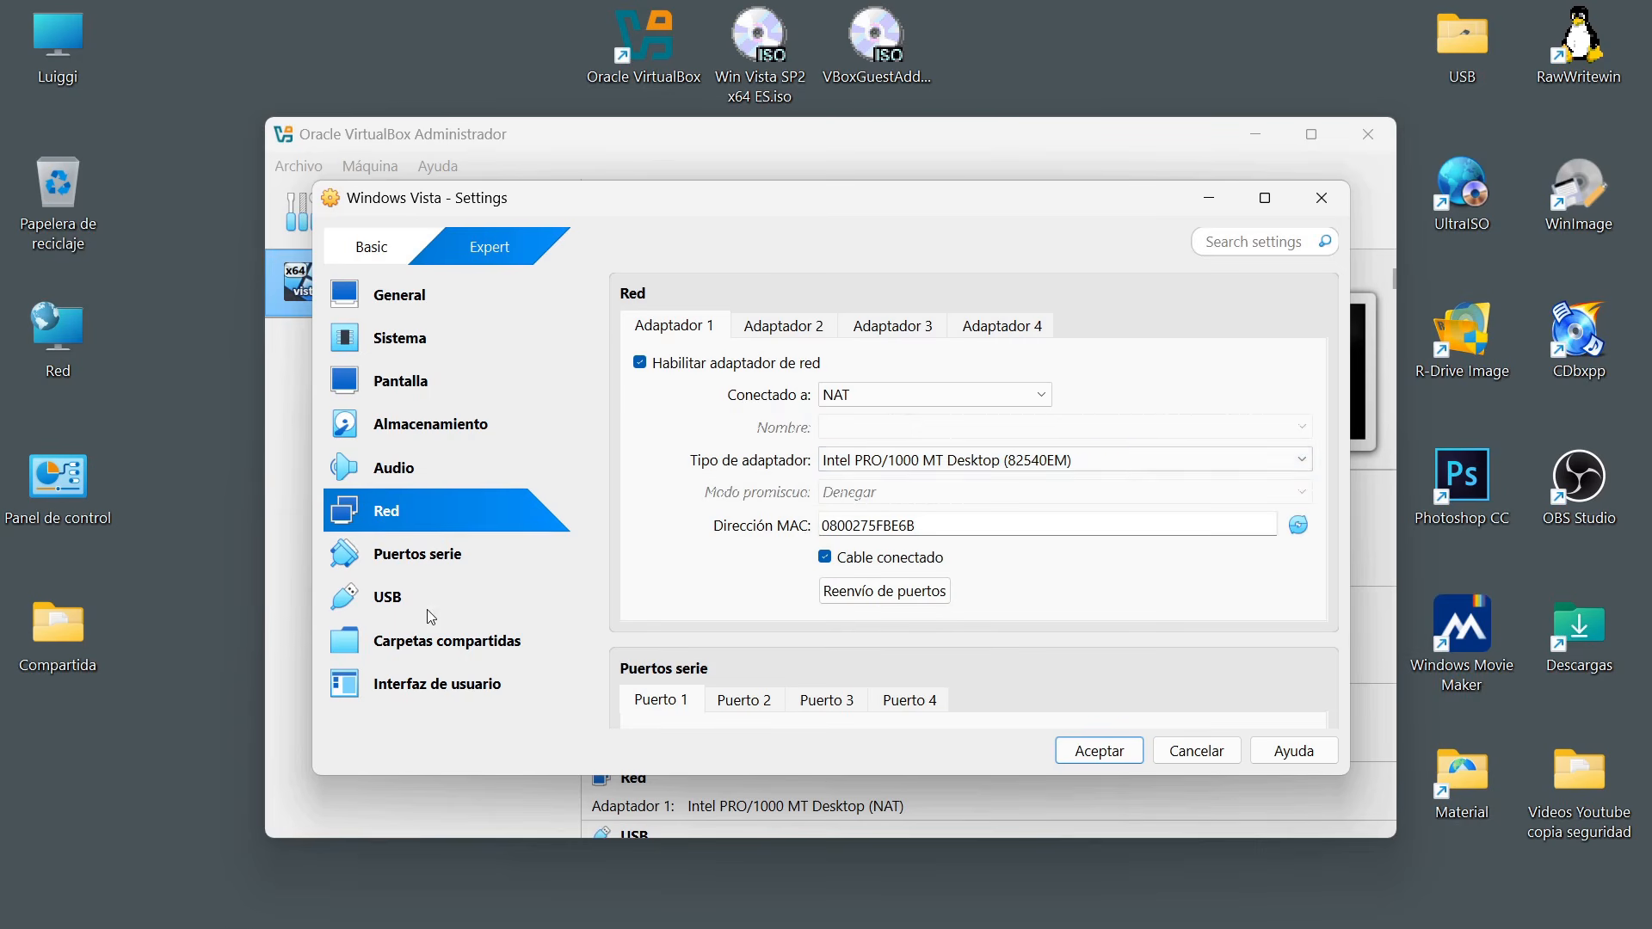
# Check the USB controller options and the devices available as USB filters, then save the machine's settings.
pyautogui.click(399, 605)
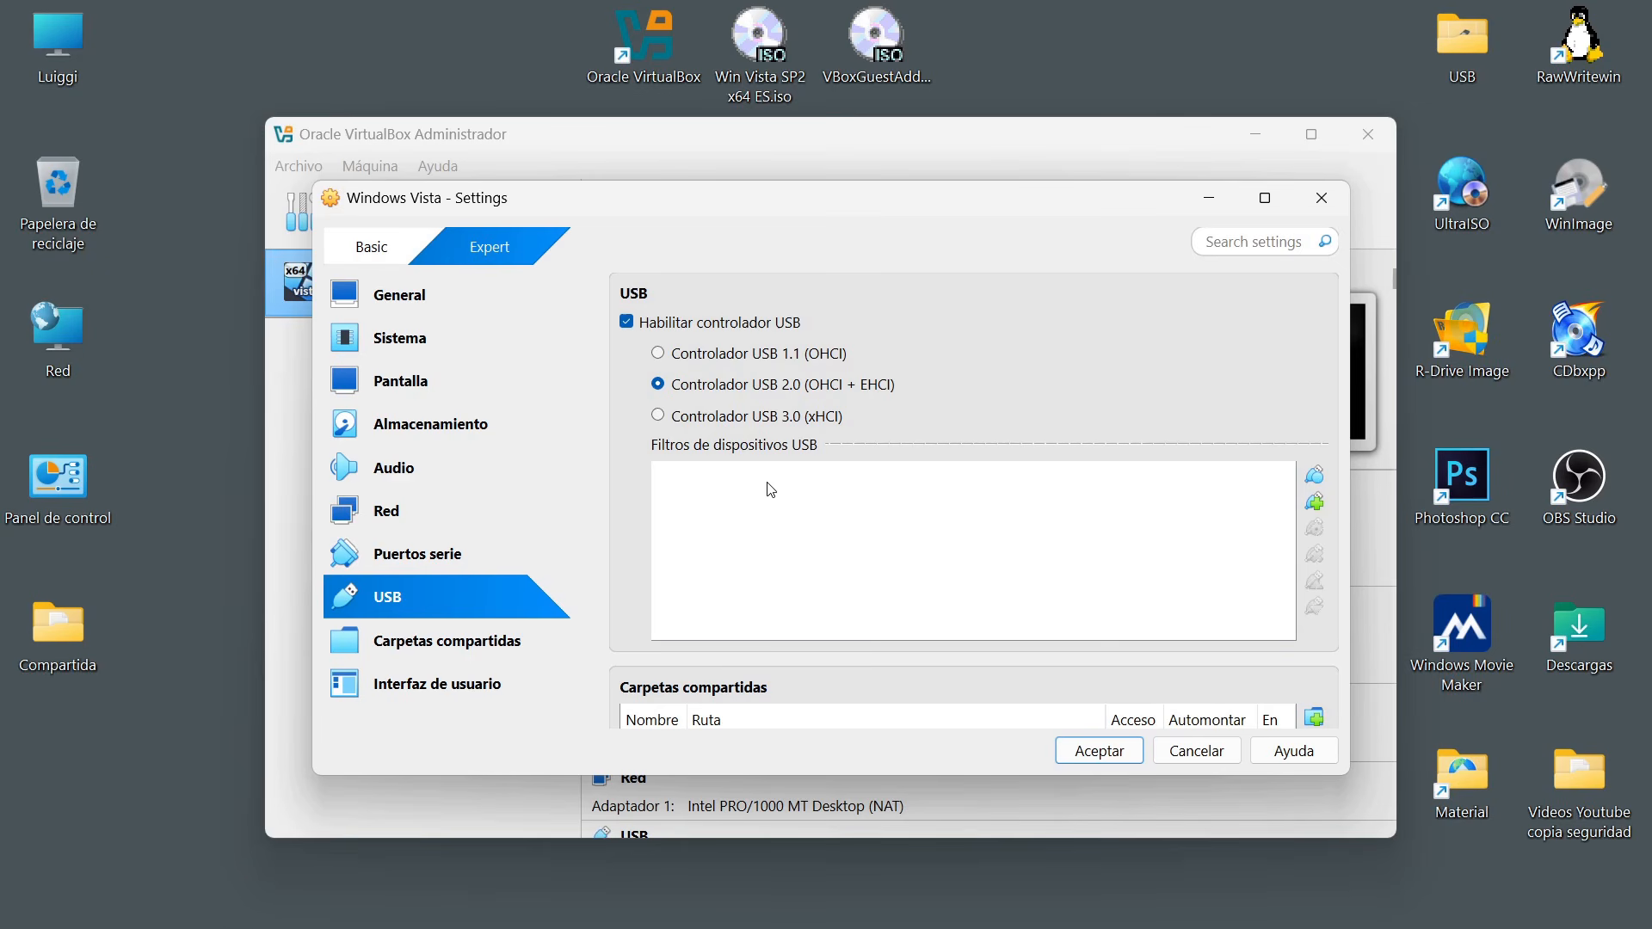
pyautogui.click(1314, 504)
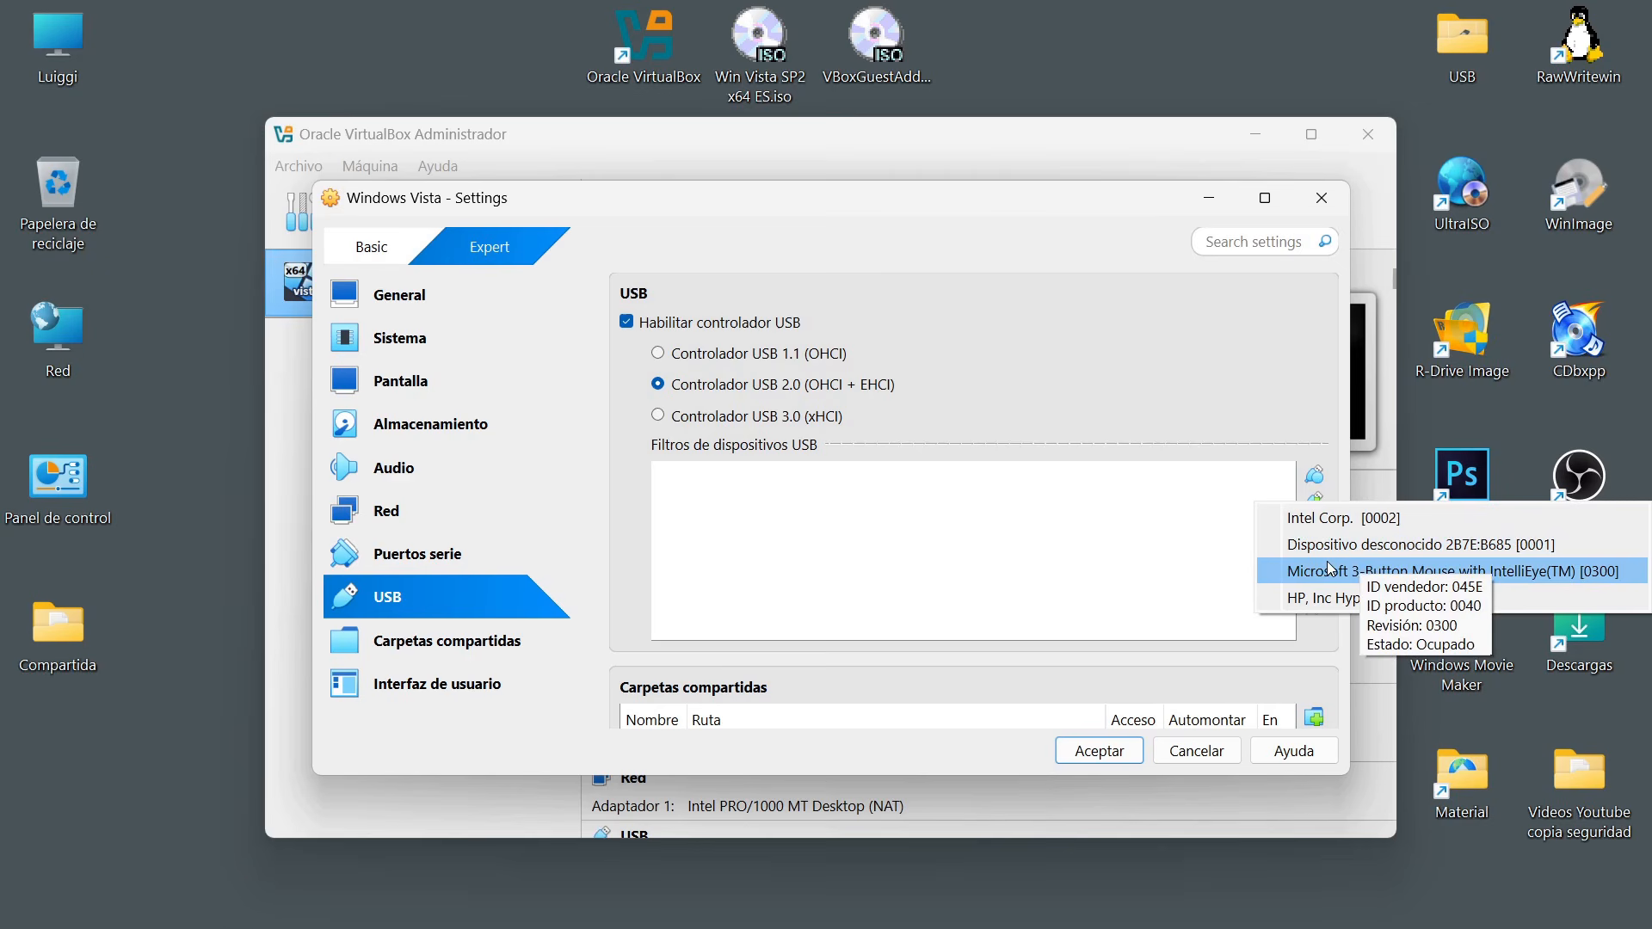
pyautogui.click(1024, 534)
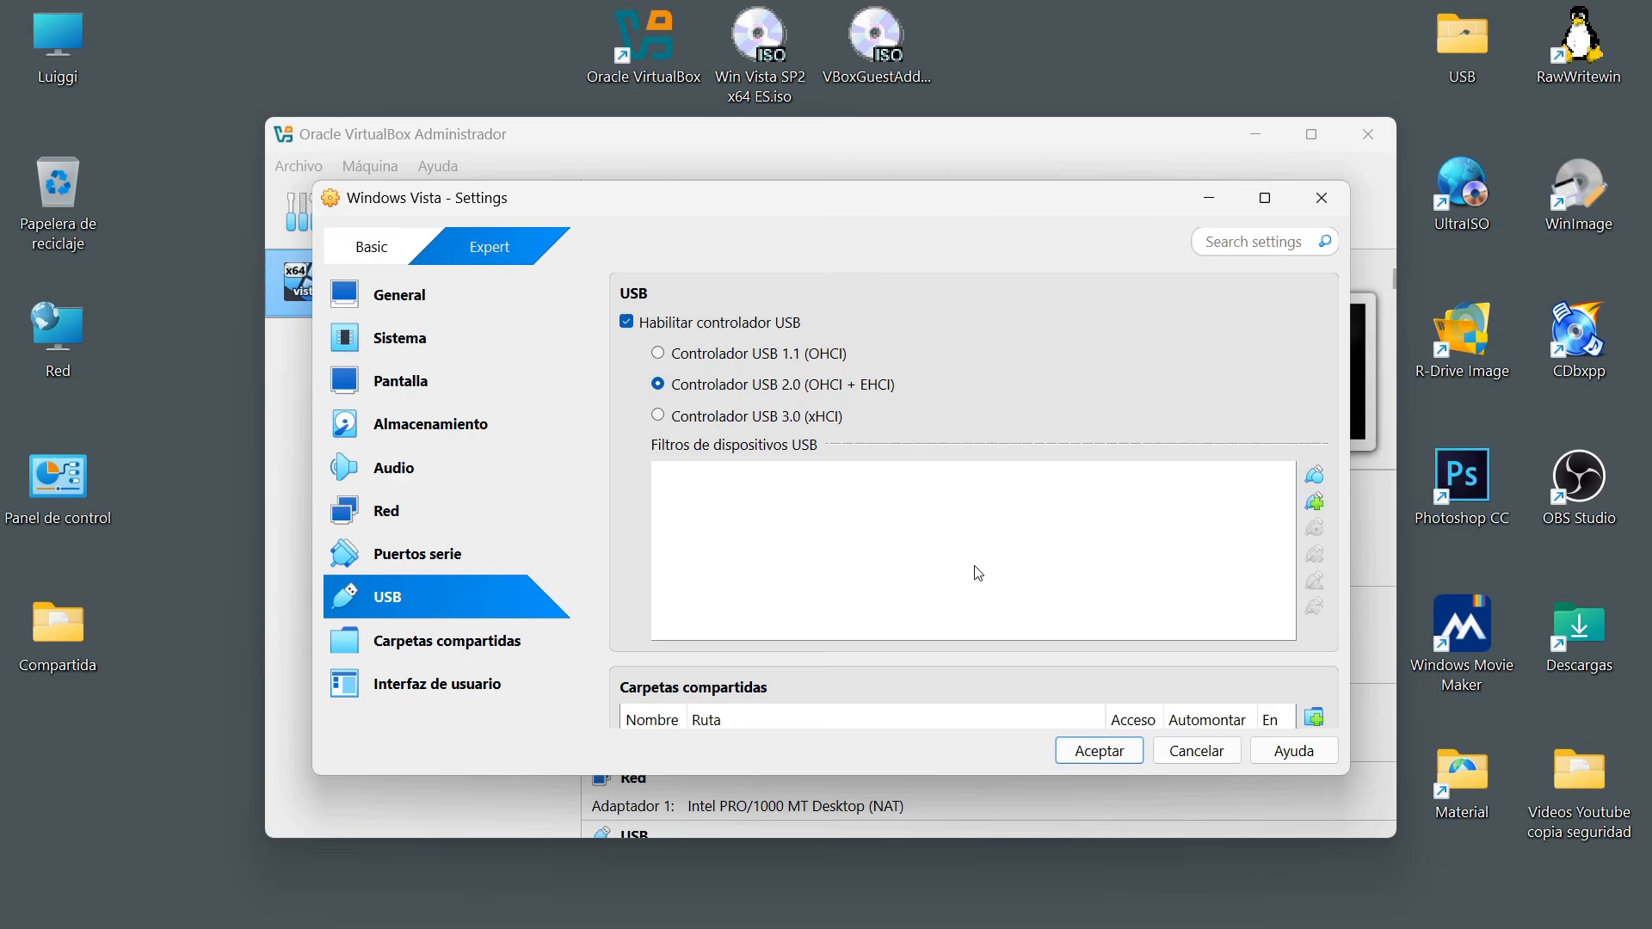
pyautogui.click(1114, 756)
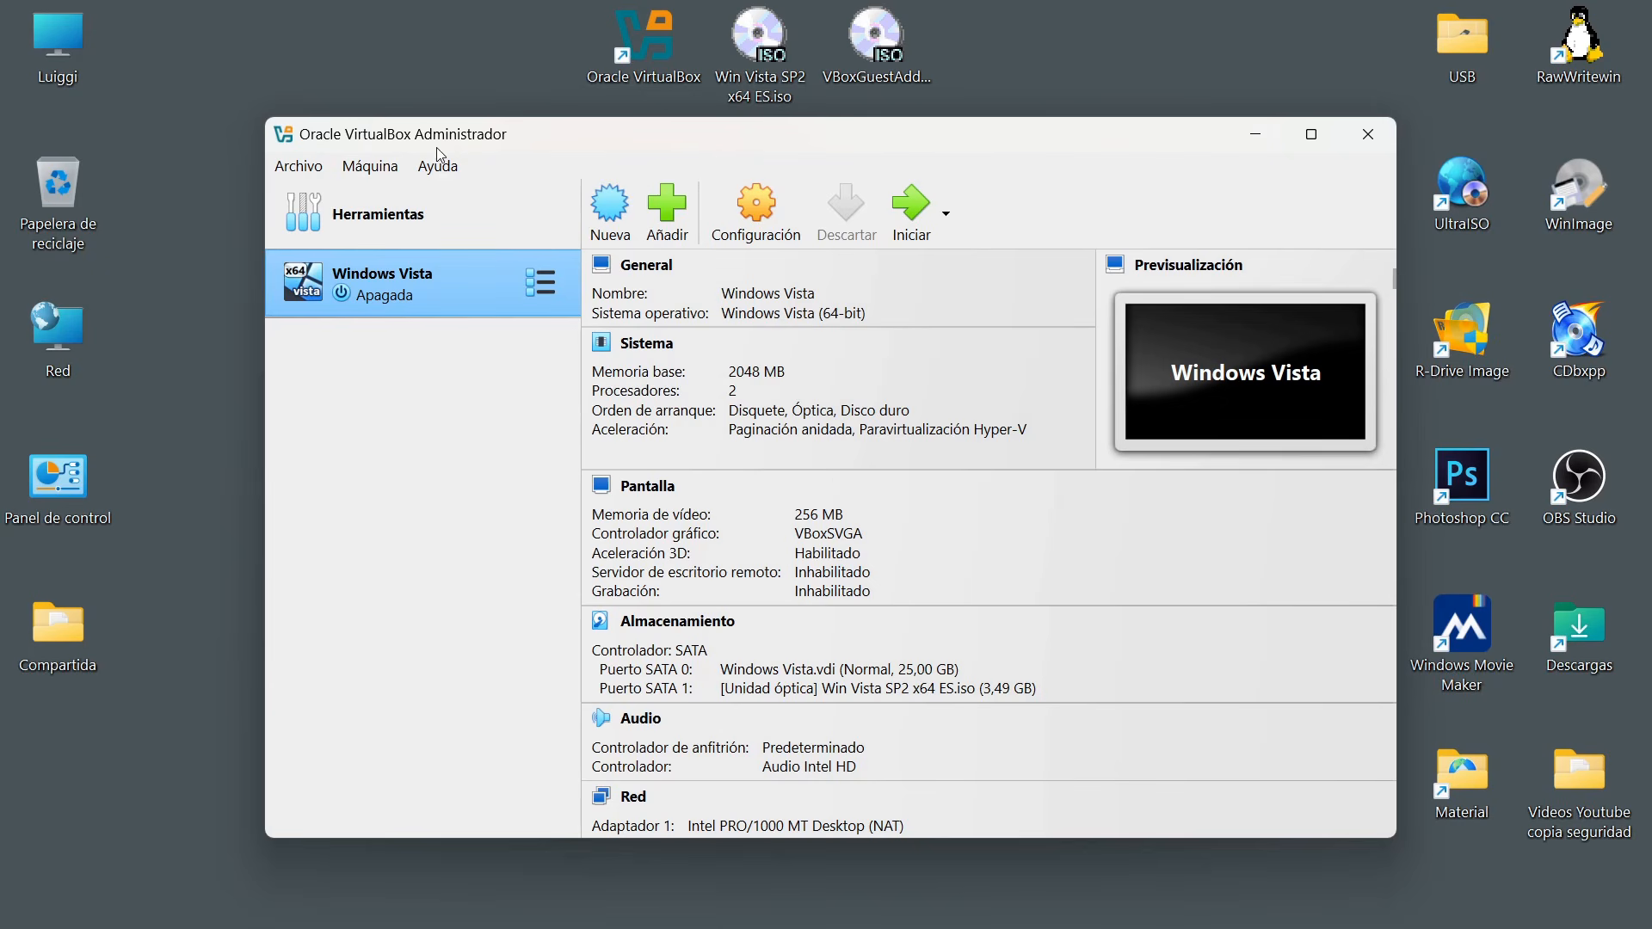
# Open the VirtualBox preferences and examine the default machine folder path in the general settings.
pyautogui.click(314, 170)
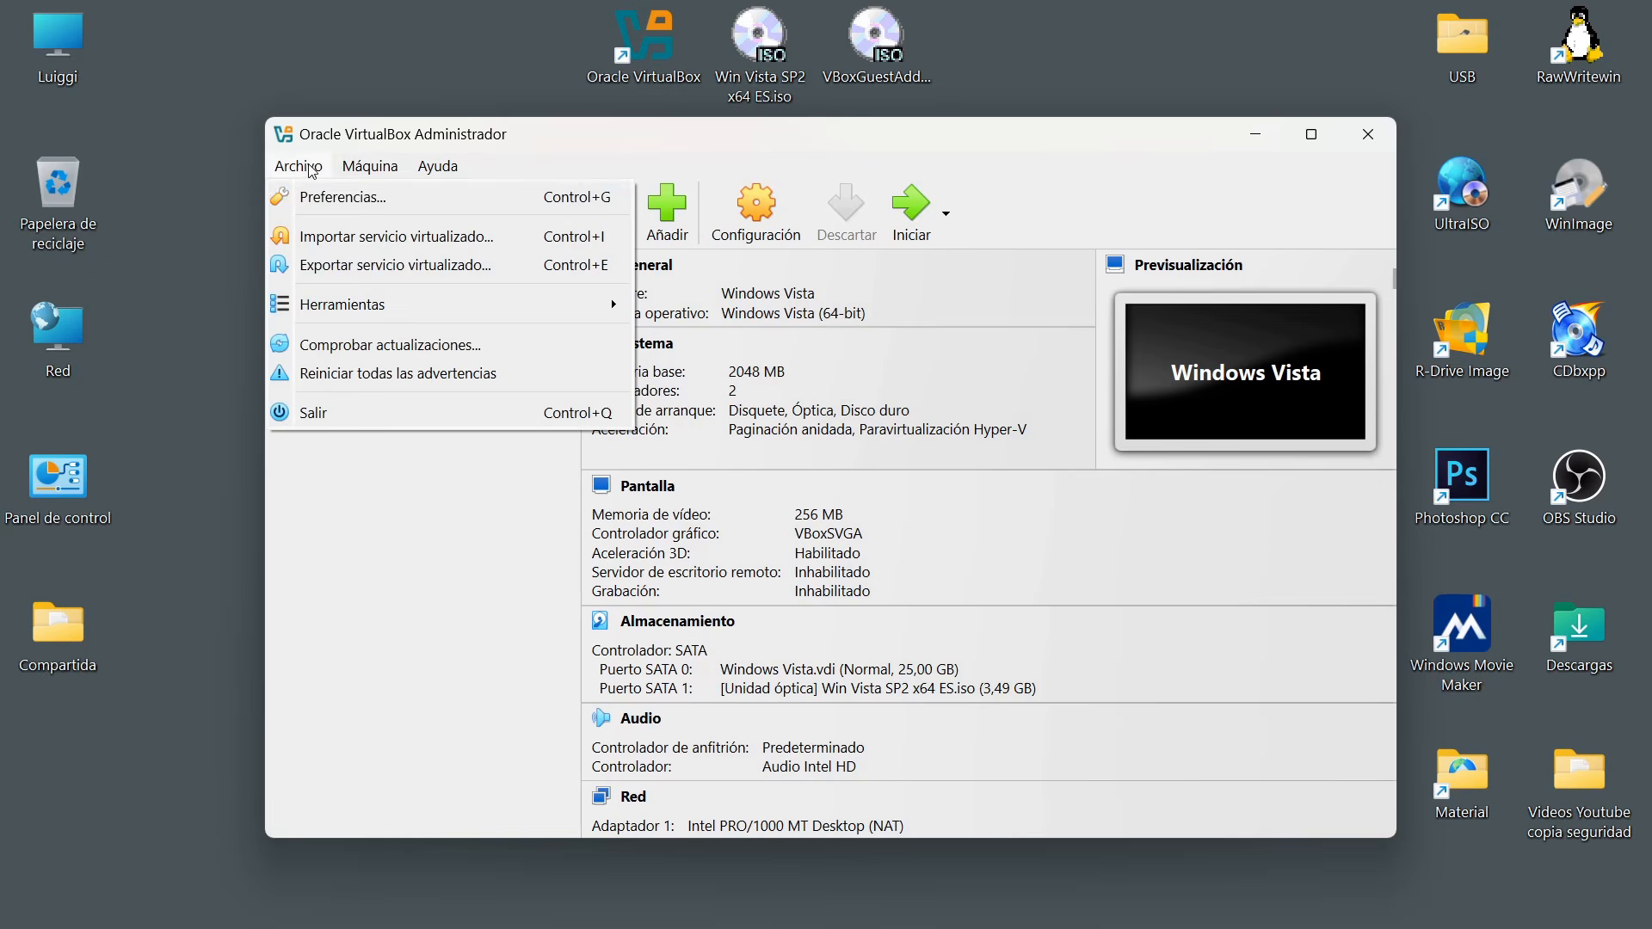
pyautogui.click(348, 195)
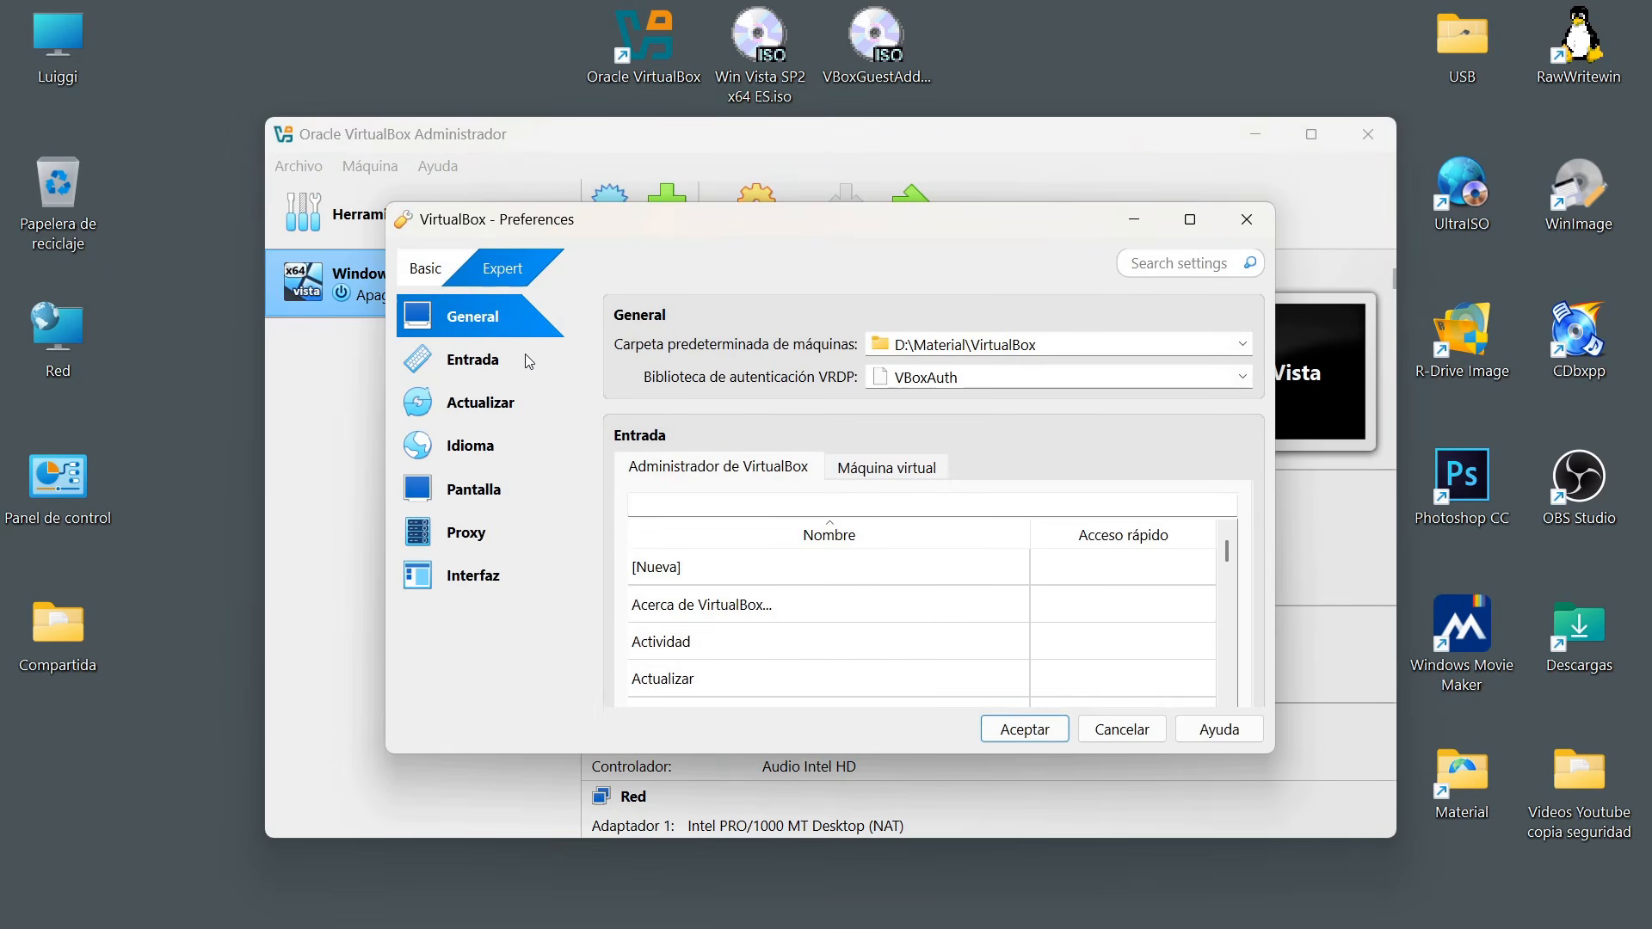
pyautogui.click(1072, 343)
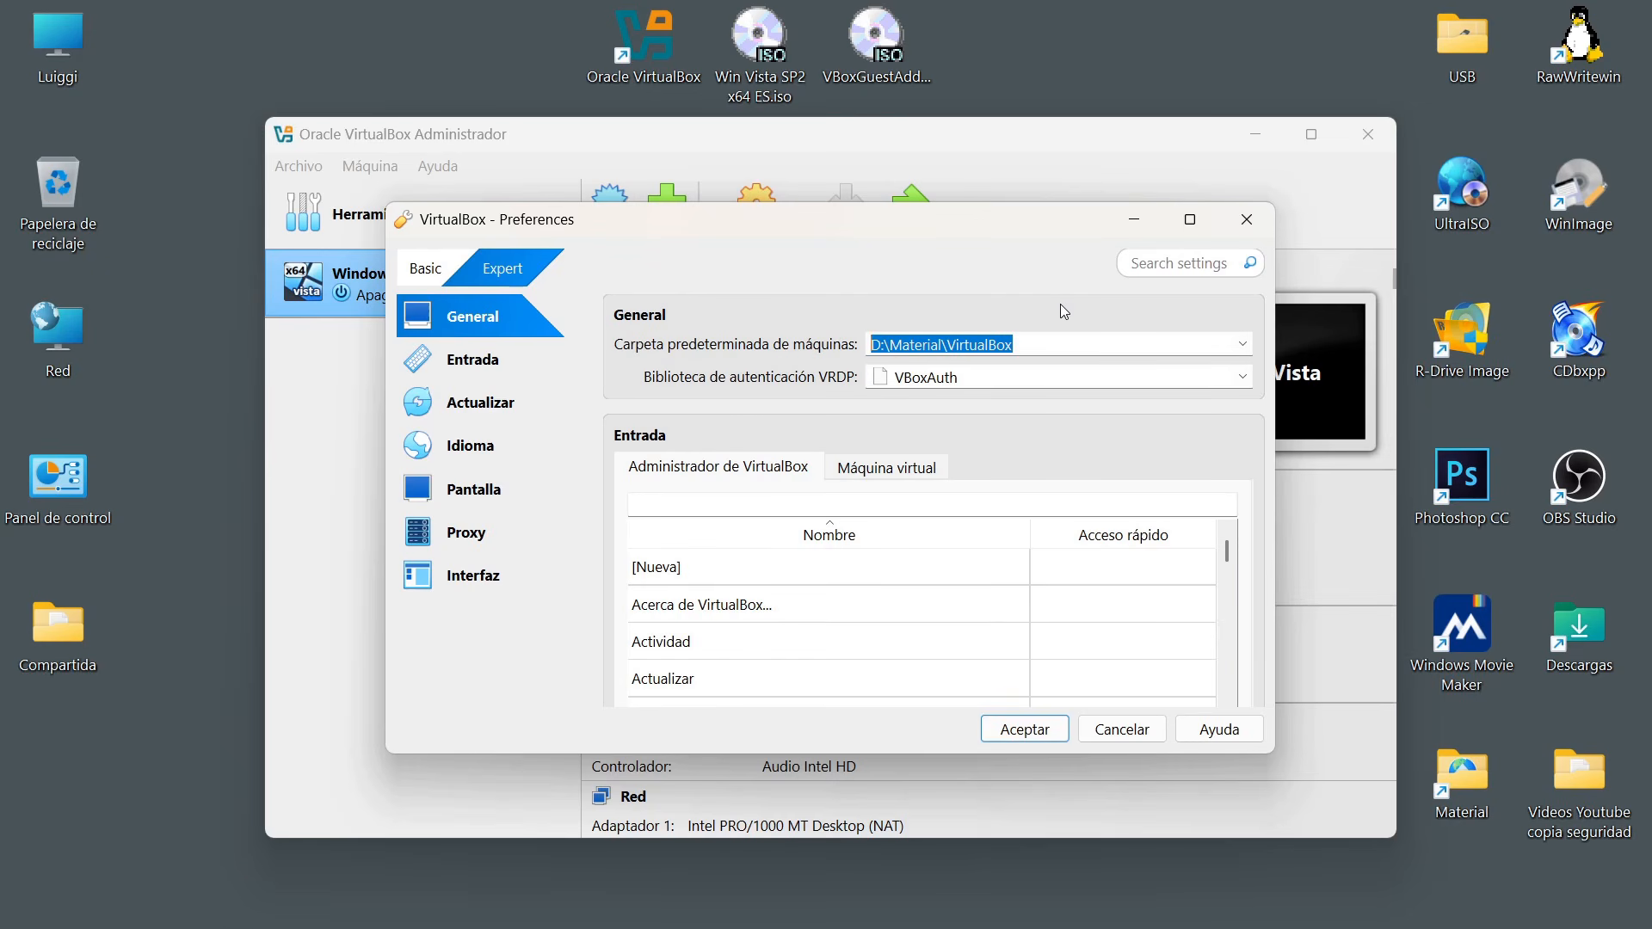
pyautogui.click(1047, 349)
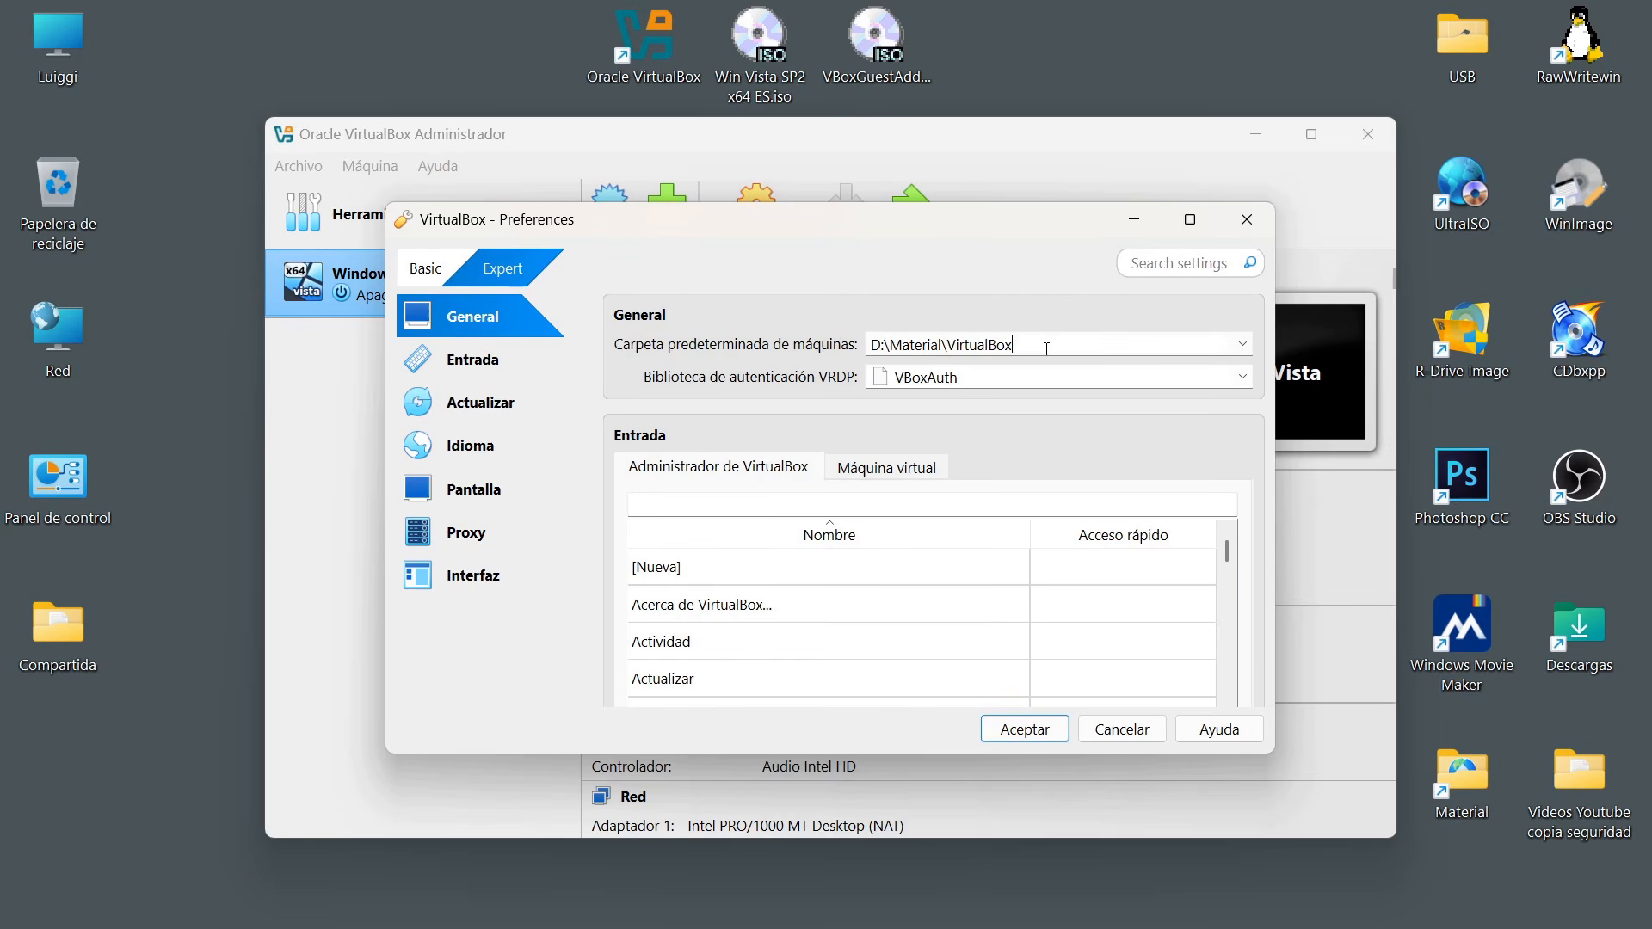
pyautogui.moveTo(1069, 348); pyautogui.dragTo(868, 344)
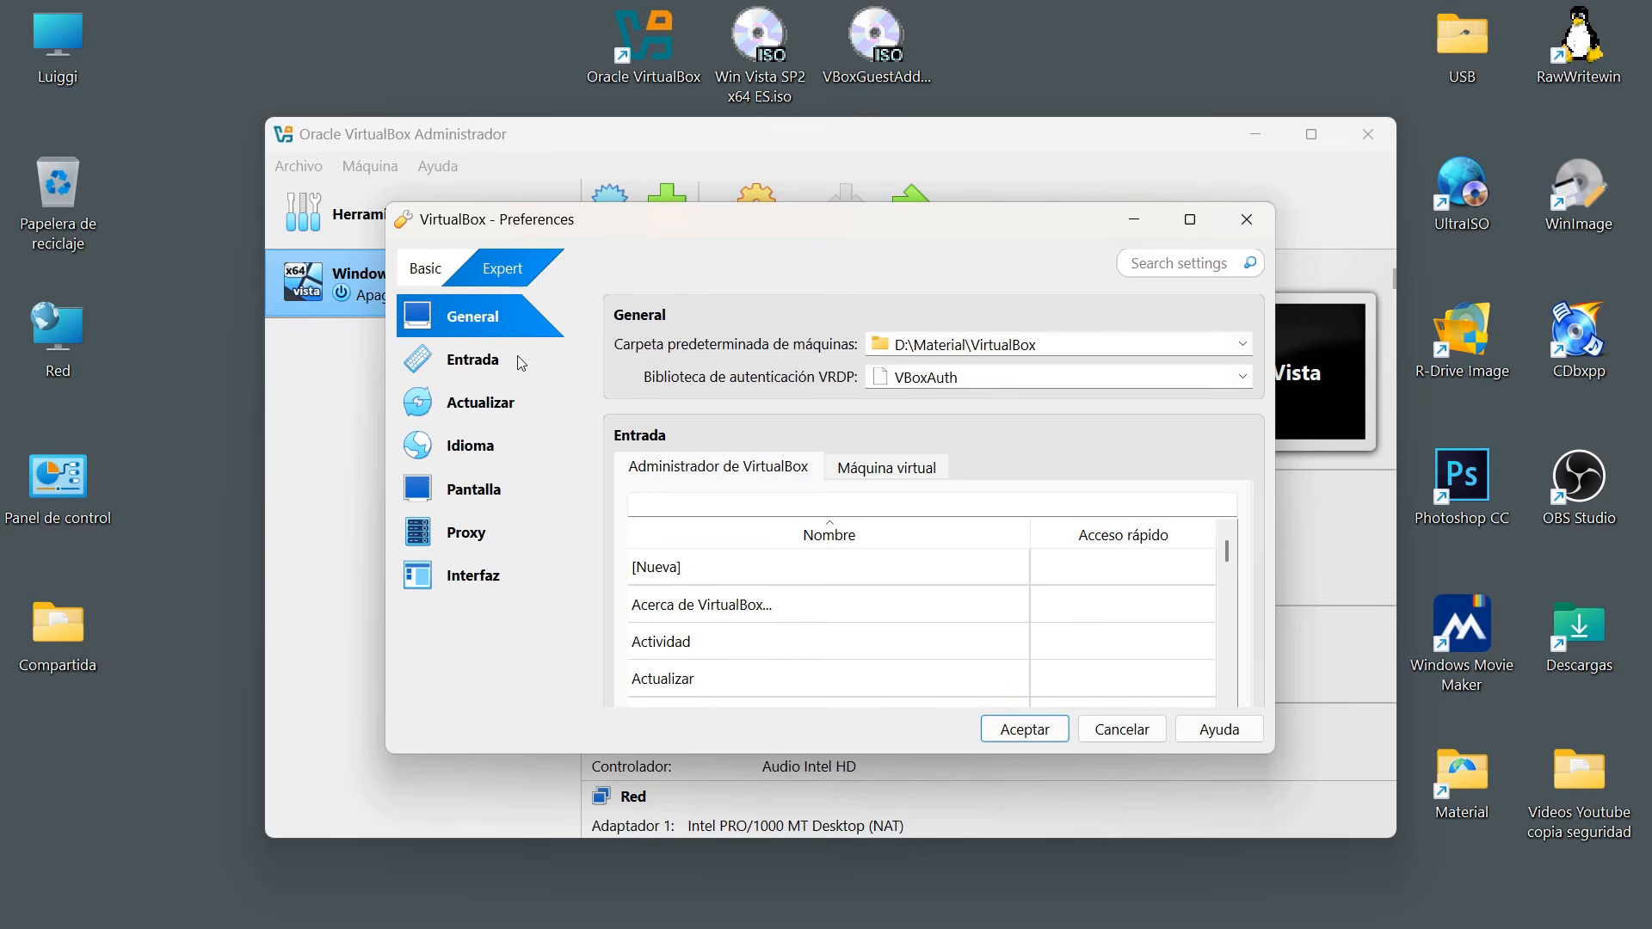
# Examine the virtual machine keyboard shortcuts in the input preferences, including the Host Key Combo and the shortcuts listed further down.
pyautogui.click(461, 362)
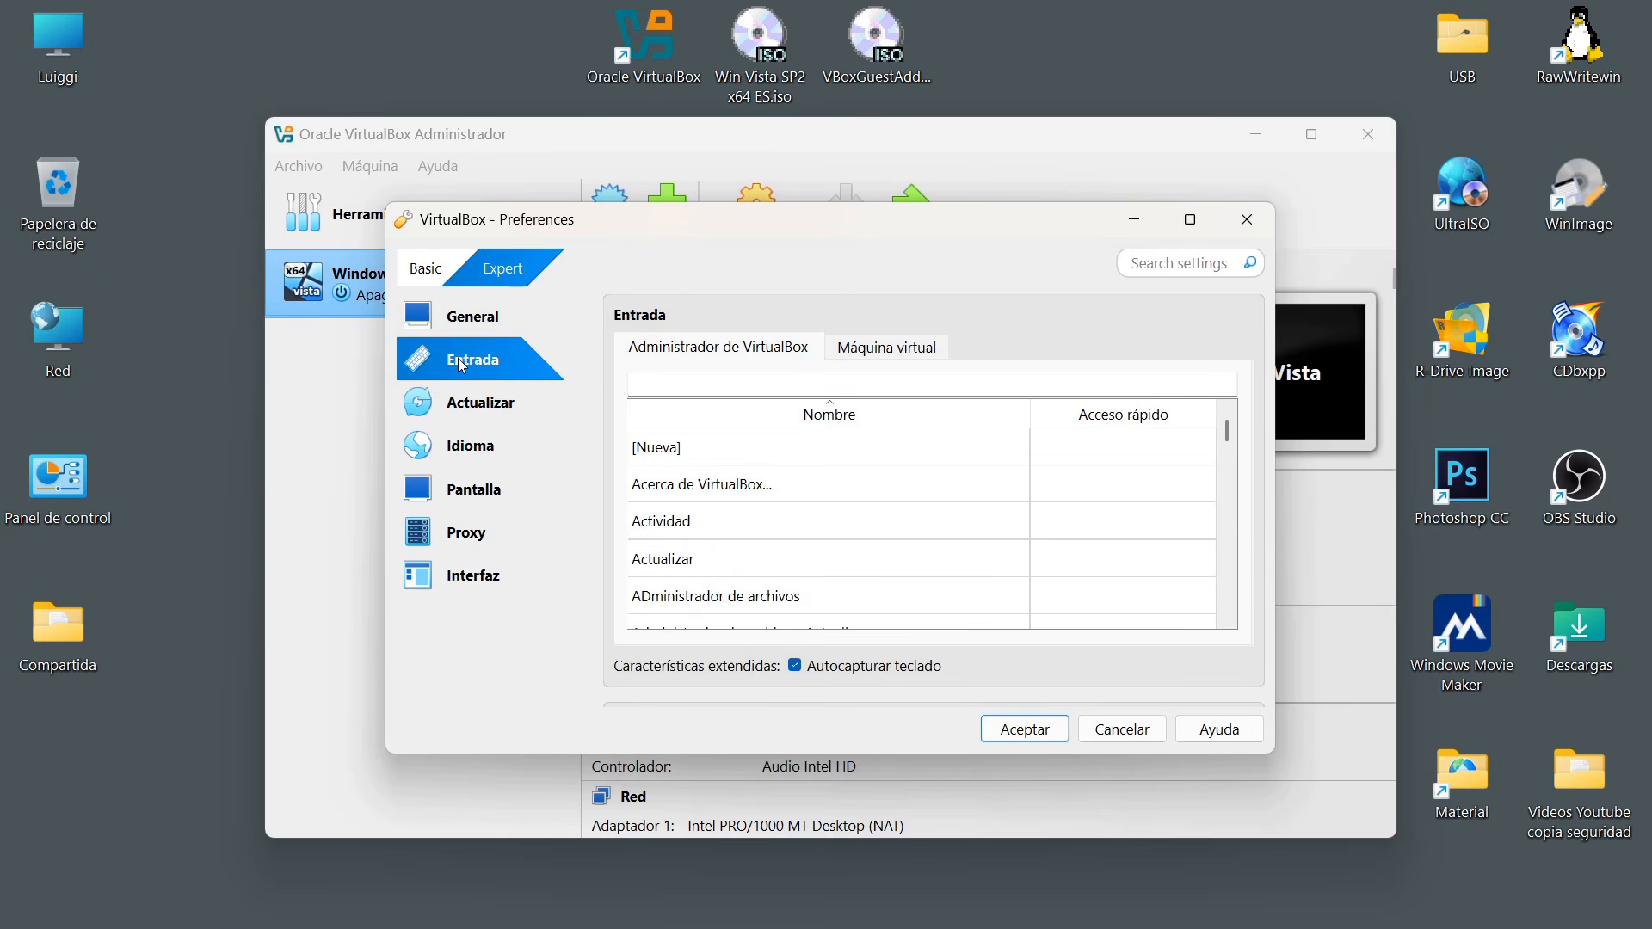
pyautogui.click(873, 353)
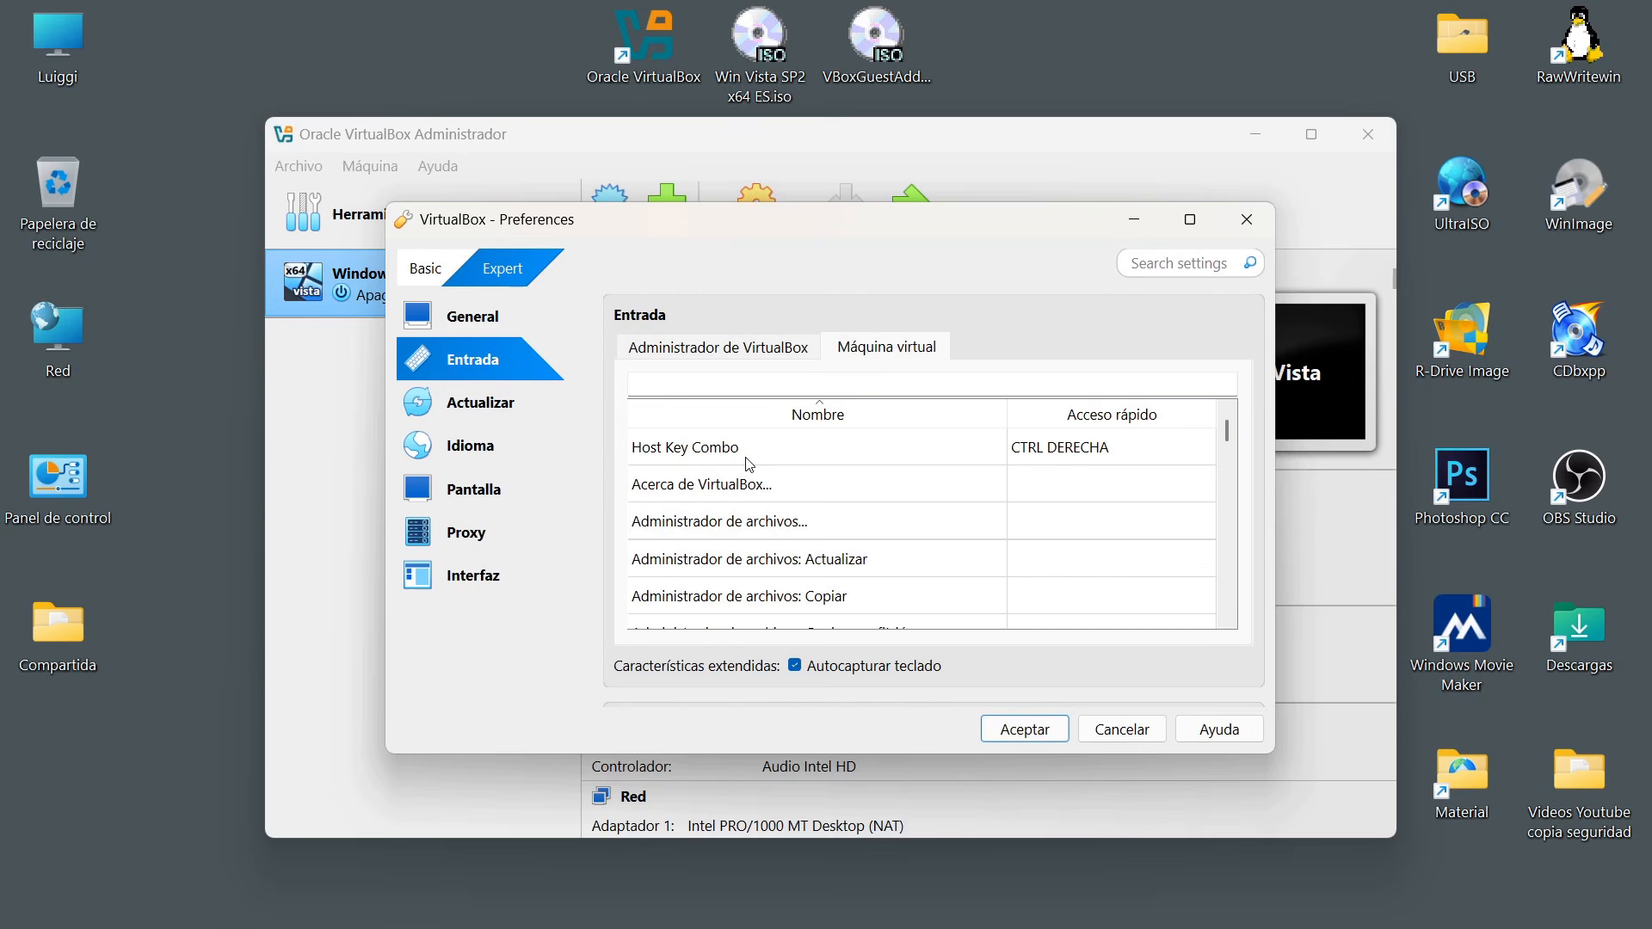
pyautogui.doubleClick(1146, 456)
pyautogui.click(1097, 332)
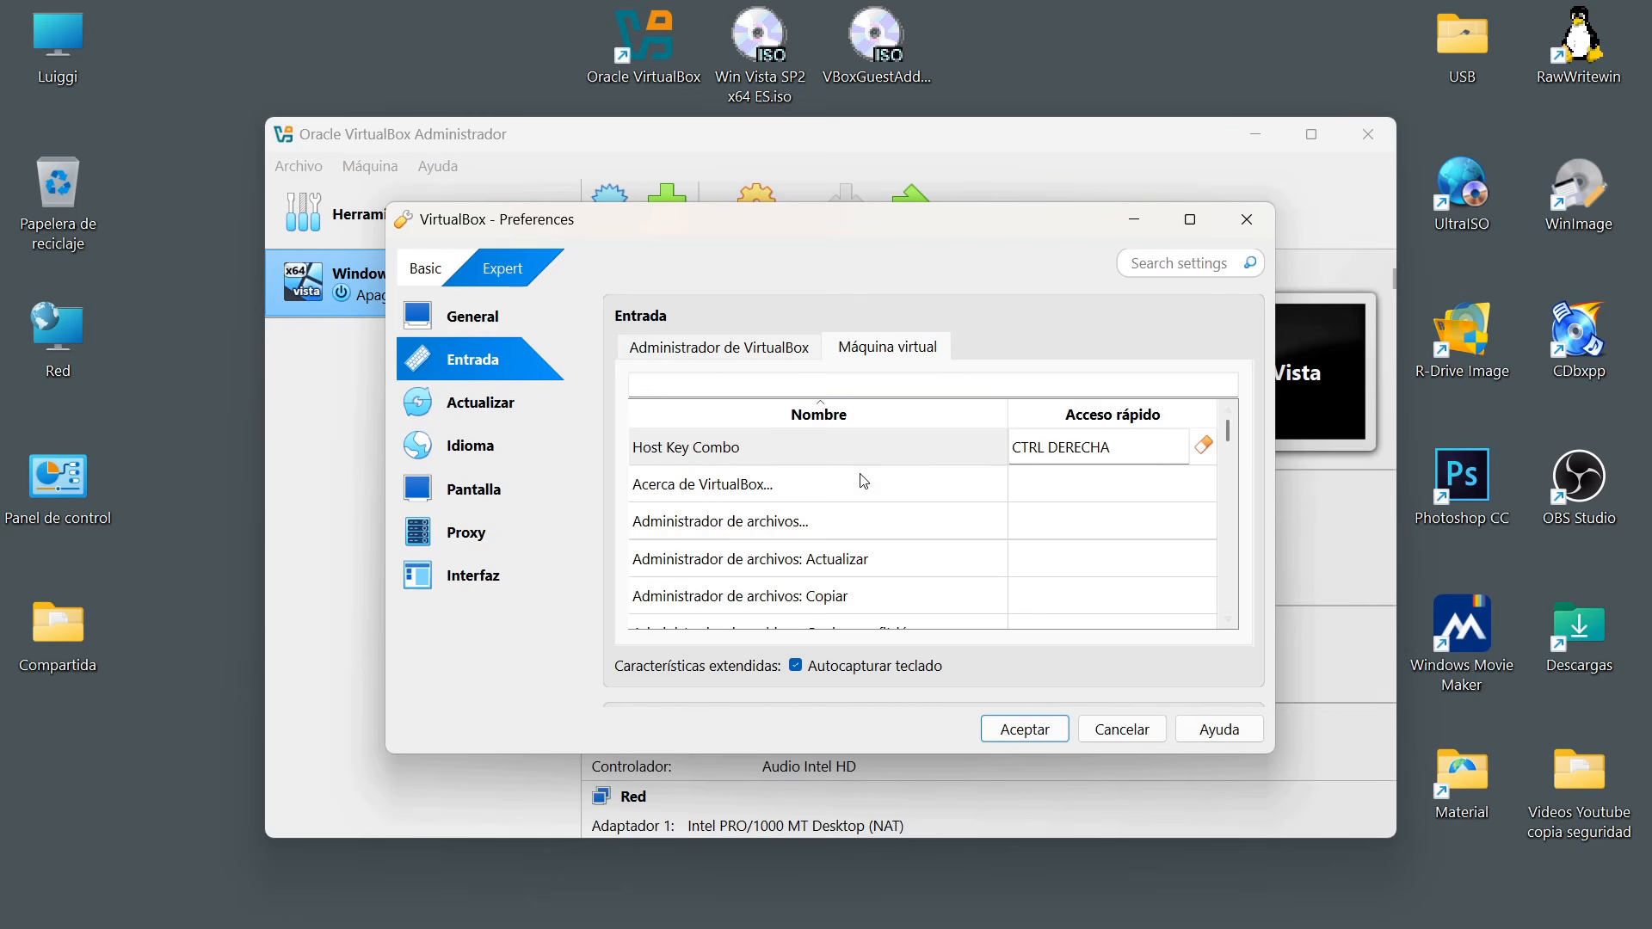
pyautogui.moveTo(1233, 433); pyautogui.dragTo(1228, 563)
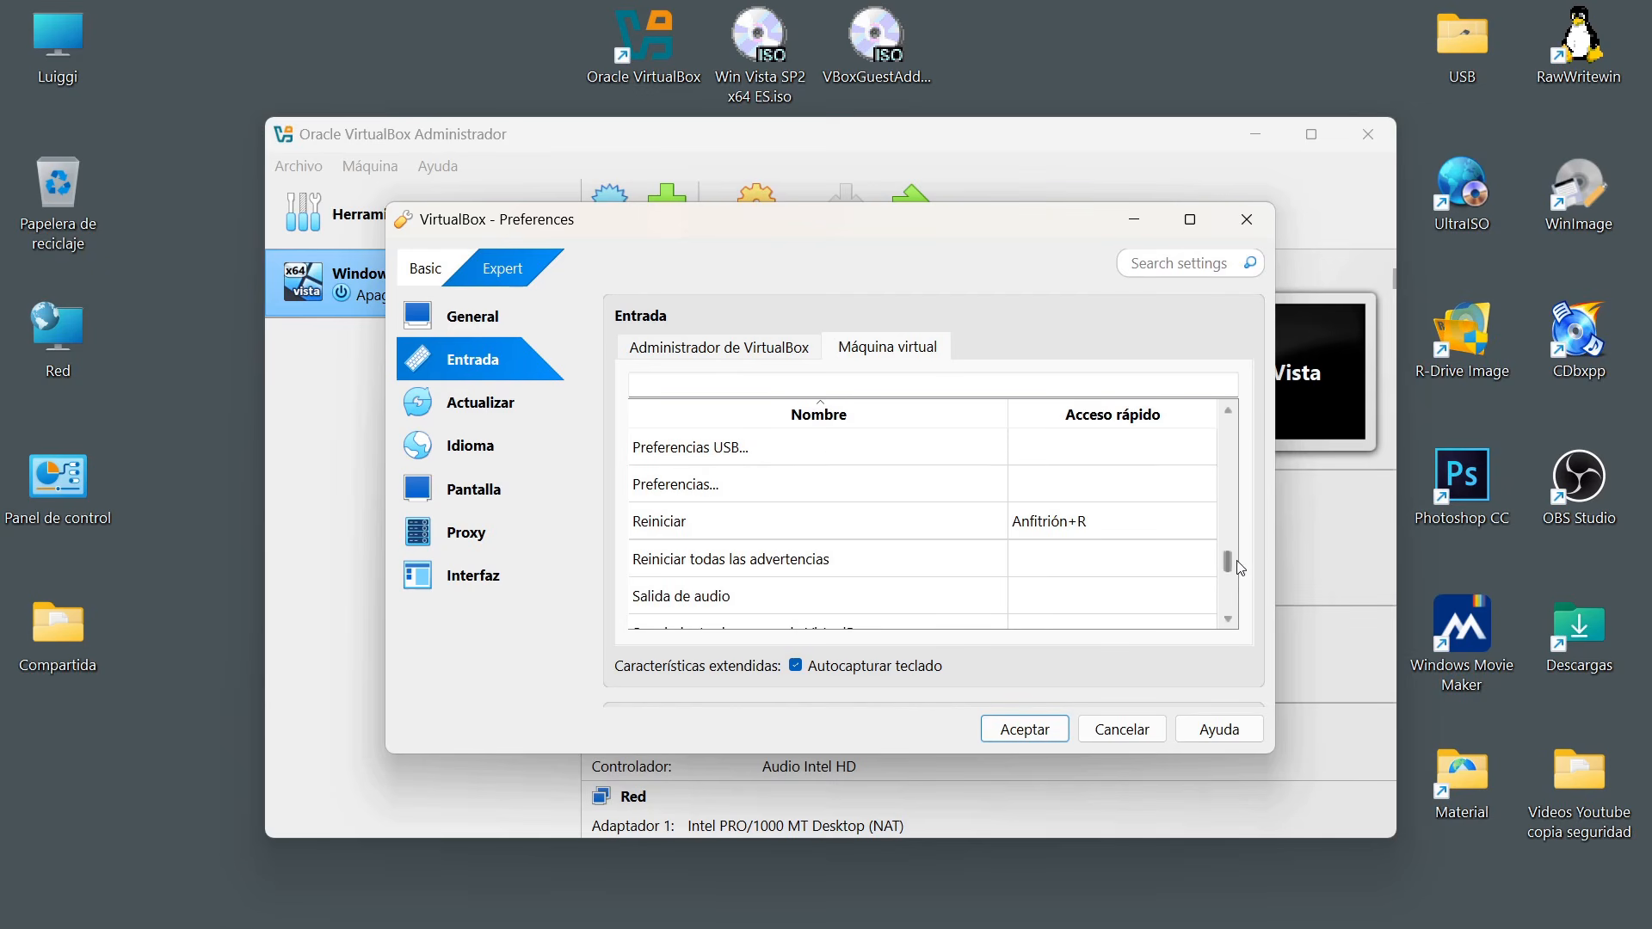
pyautogui.moveTo(1227, 561); pyautogui.dragTo(1224, 536)
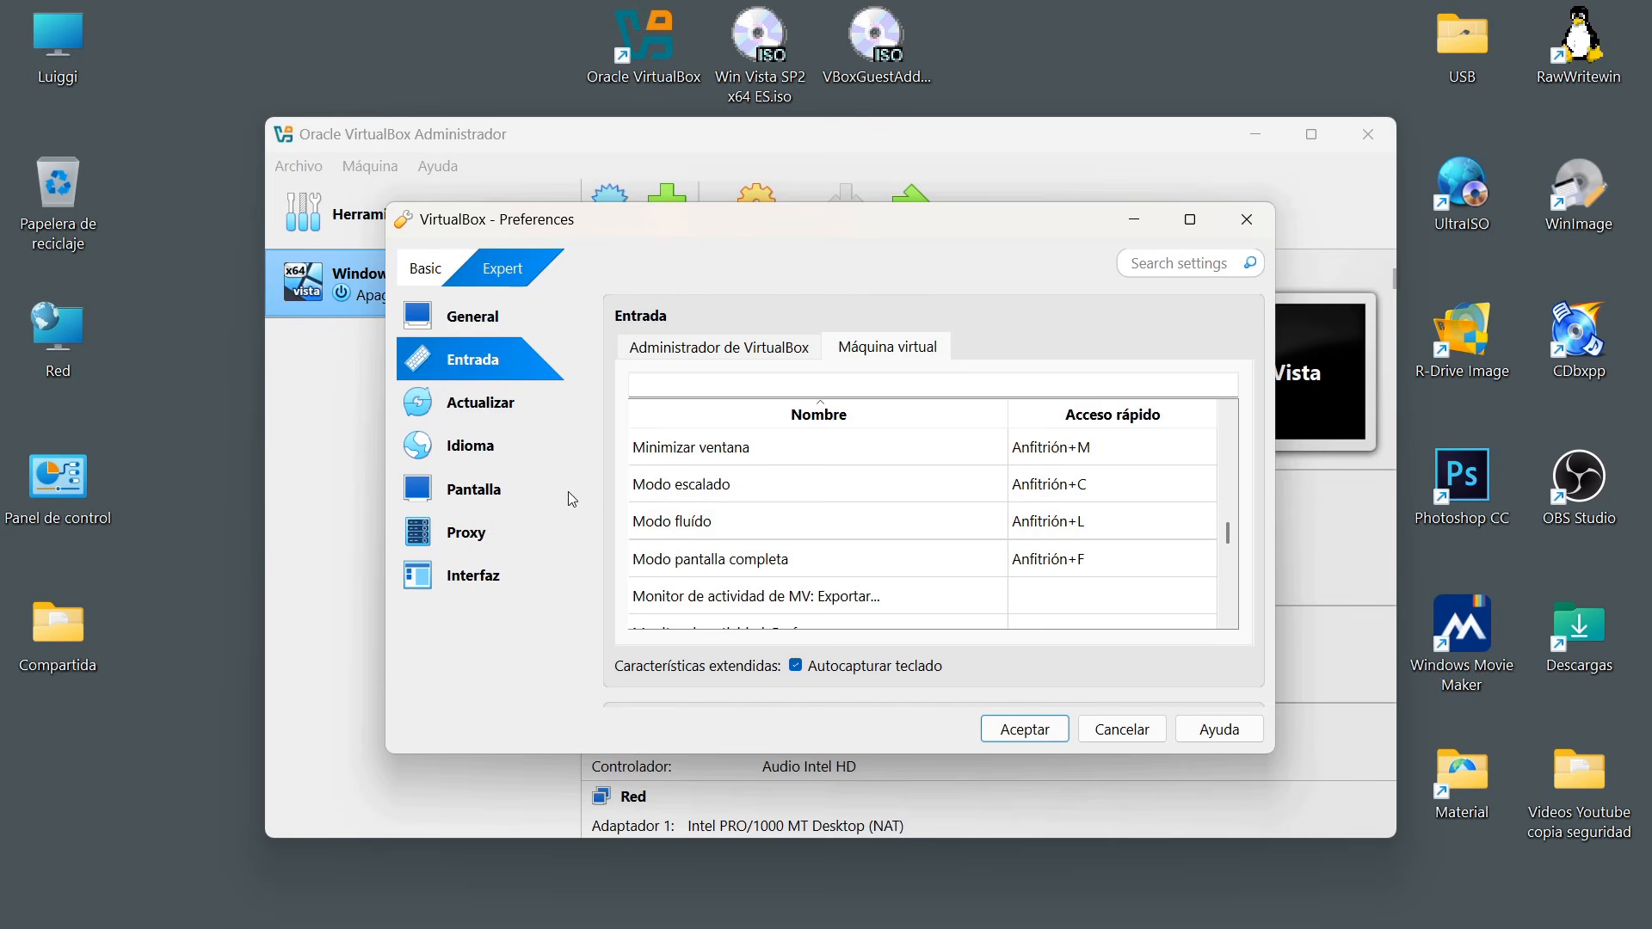
# Set the display scale factor to 150% in the screen preferences and accept the changes.
pyautogui.click(473, 496)
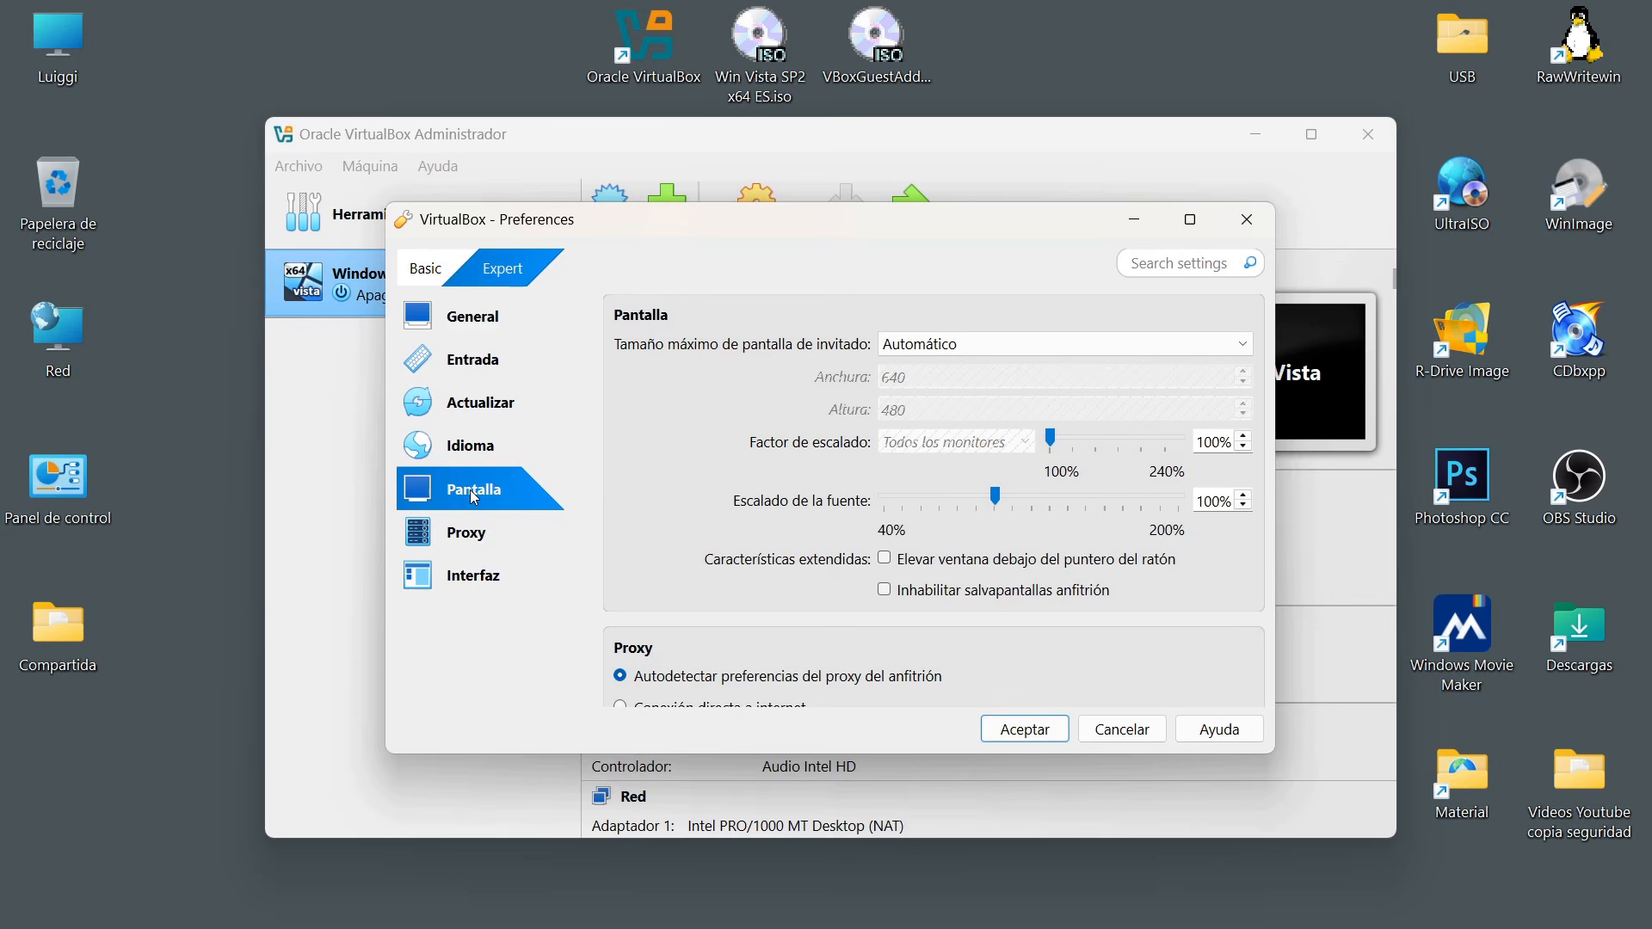
pyautogui.click(1098, 439)
pyautogui.click(1037, 731)
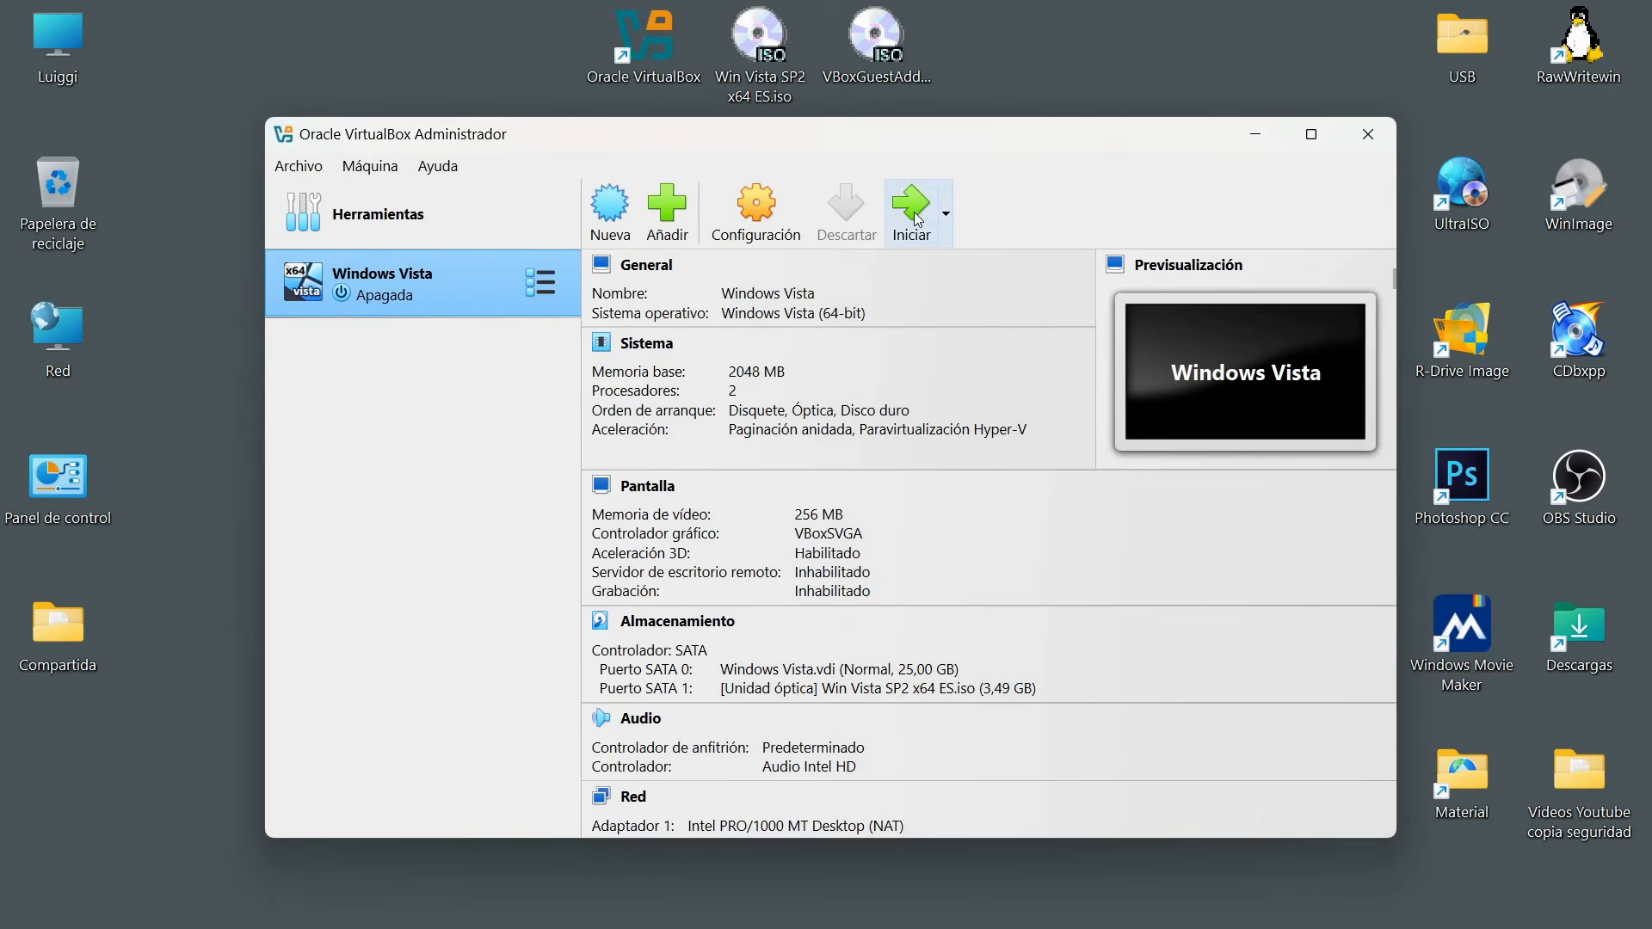
# Start the Windows Vista virtual machine, dismiss its notifications and minimize the VirtualBox manager window.
pyautogui.click(915, 219)
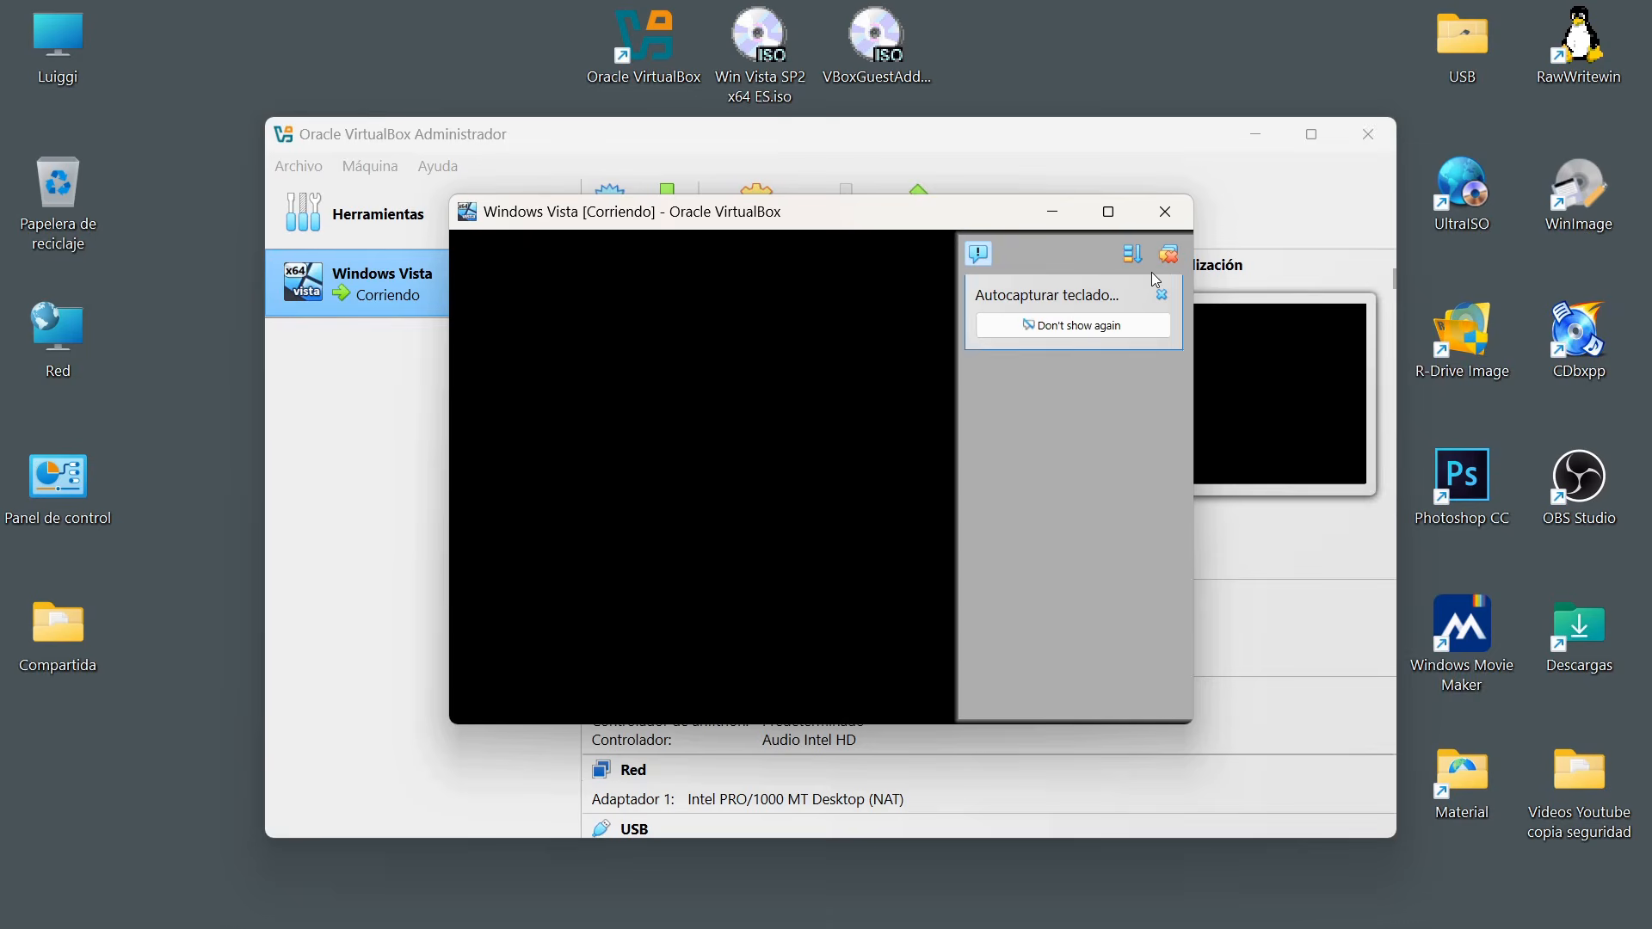
pyautogui.click(1169, 255)
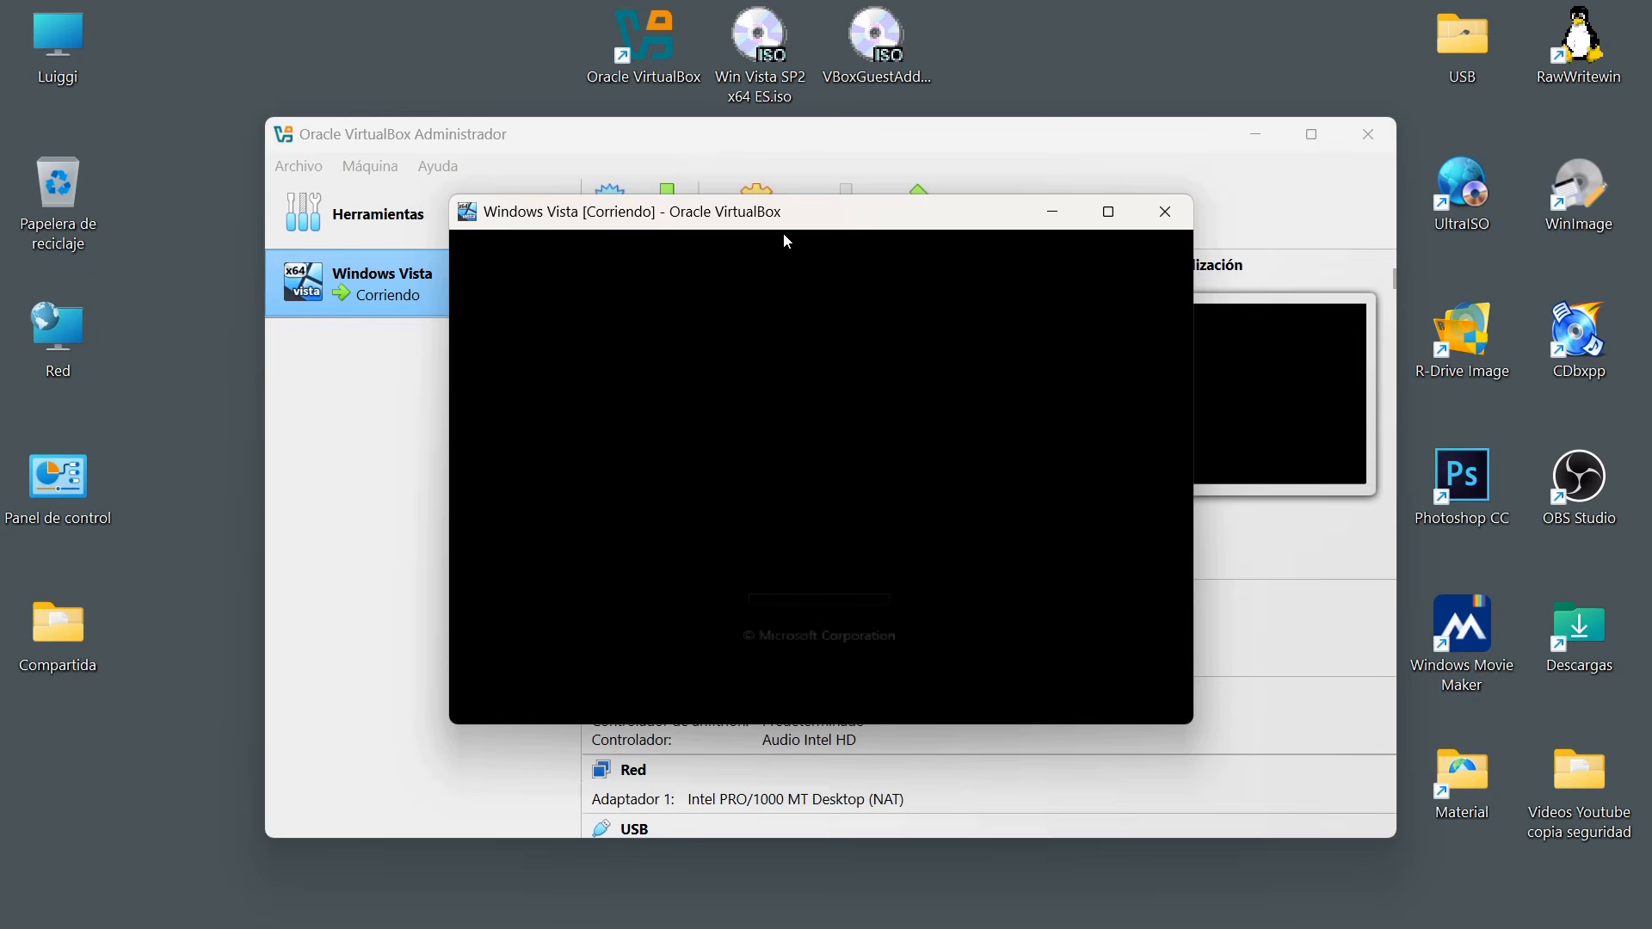
pyautogui.click(1255, 135)
# Enlarge the running machine's window and reposition it on the desktop.
pyautogui.moveTo(859, 225); pyautogui.dragTo(805, 178)
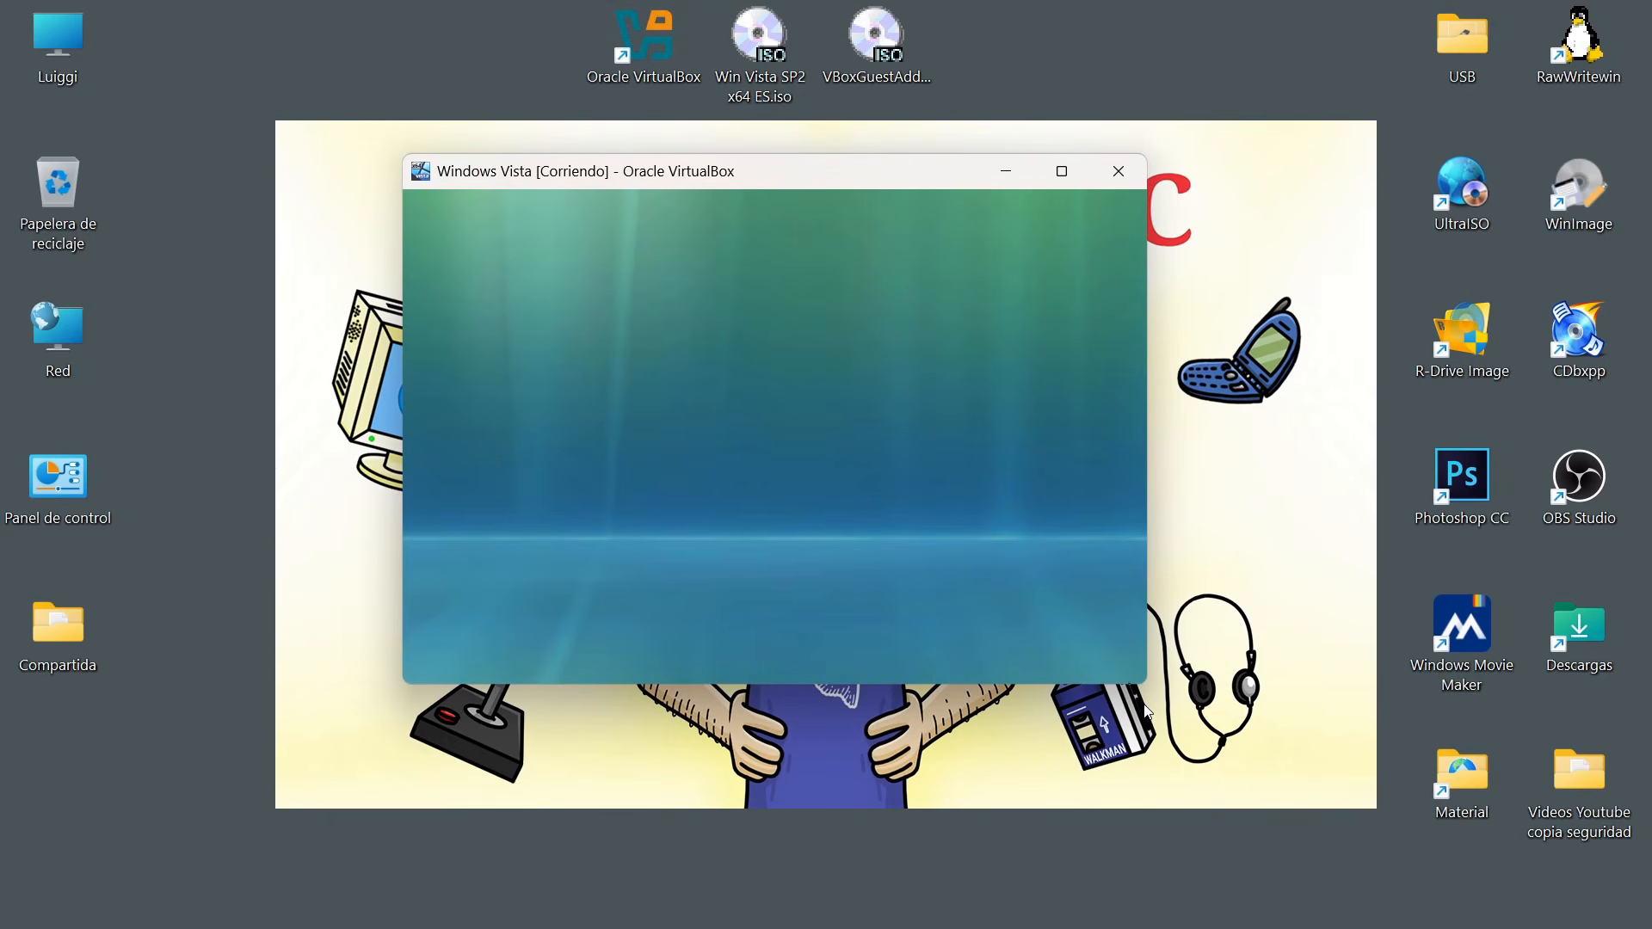
pyautogui.moveTo(1144, 685); pyautogui.dragTo(1298, 737)
pyautogui.moveTo(910, 163); pyautogui.dragTo(867, 161)
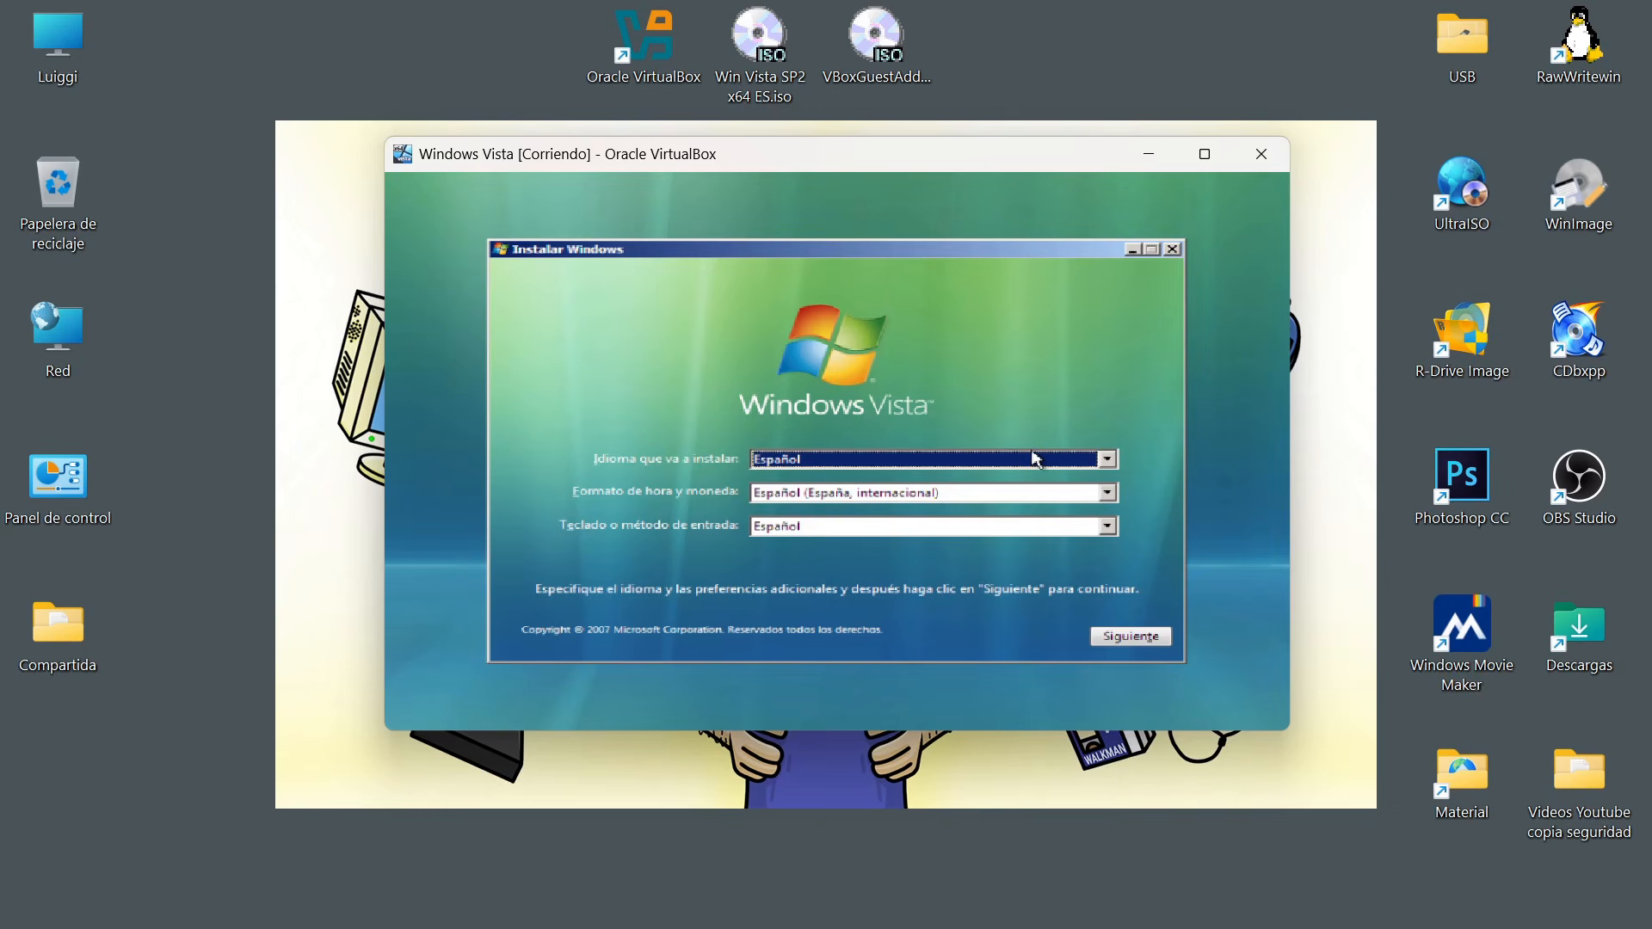
pyautogui.moveTo(811, 154); pyautogui.dragTo(815, 182)
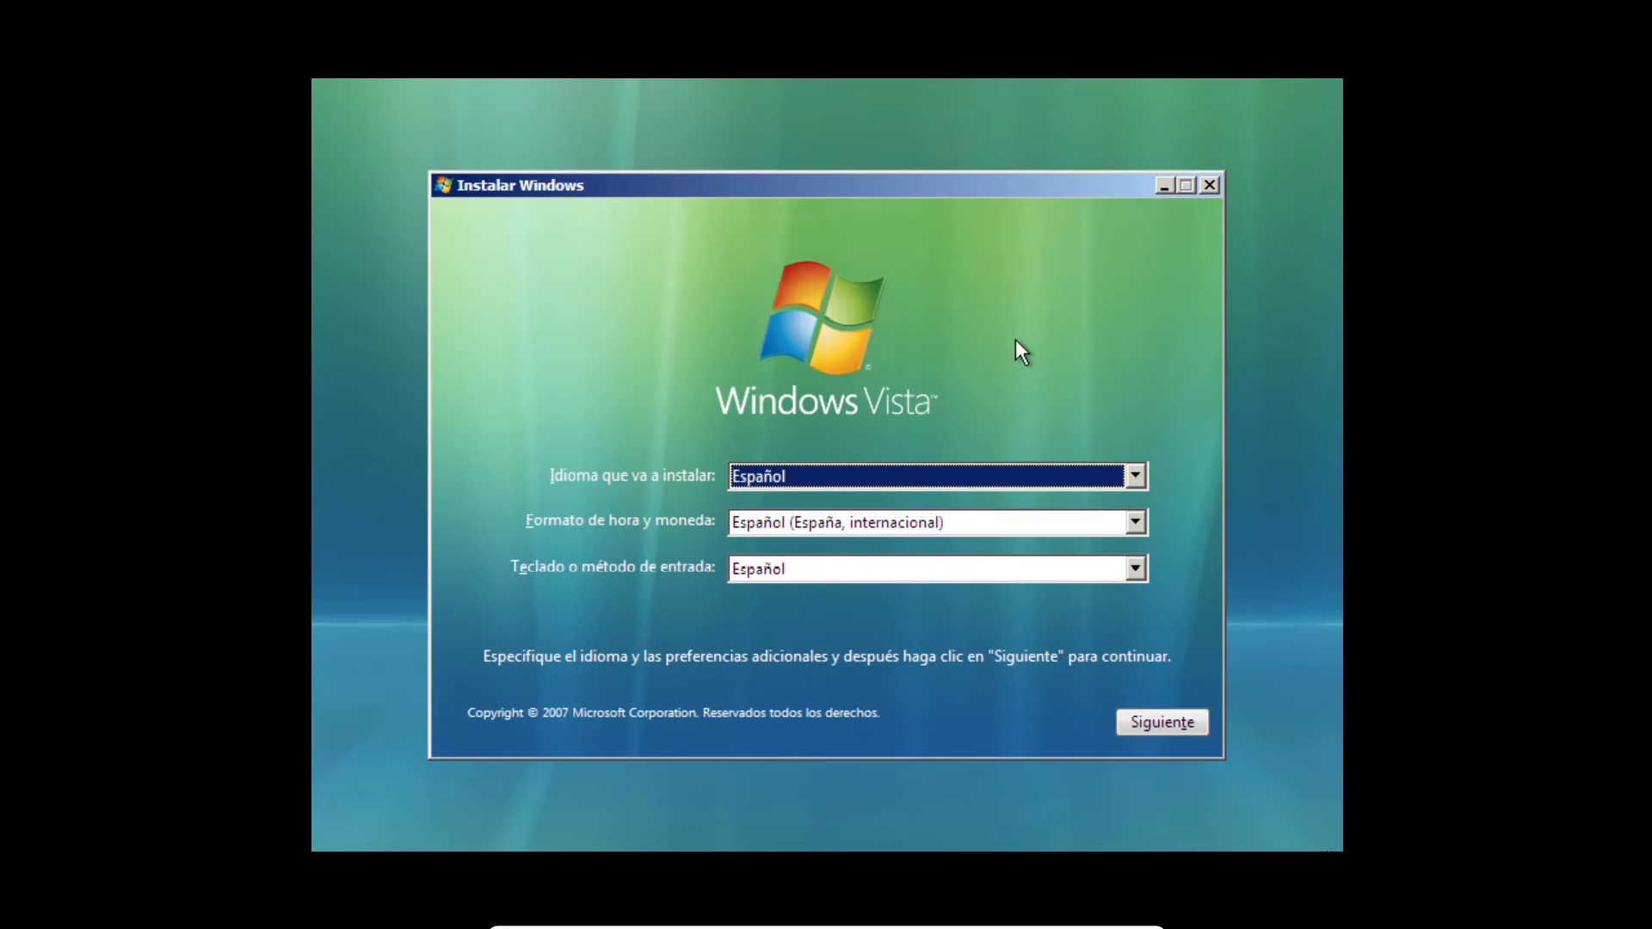
# Leave full-screen mode and restore the maximized machine window to a floating window.
pyautogui.hotkey('ctrl', 'f')
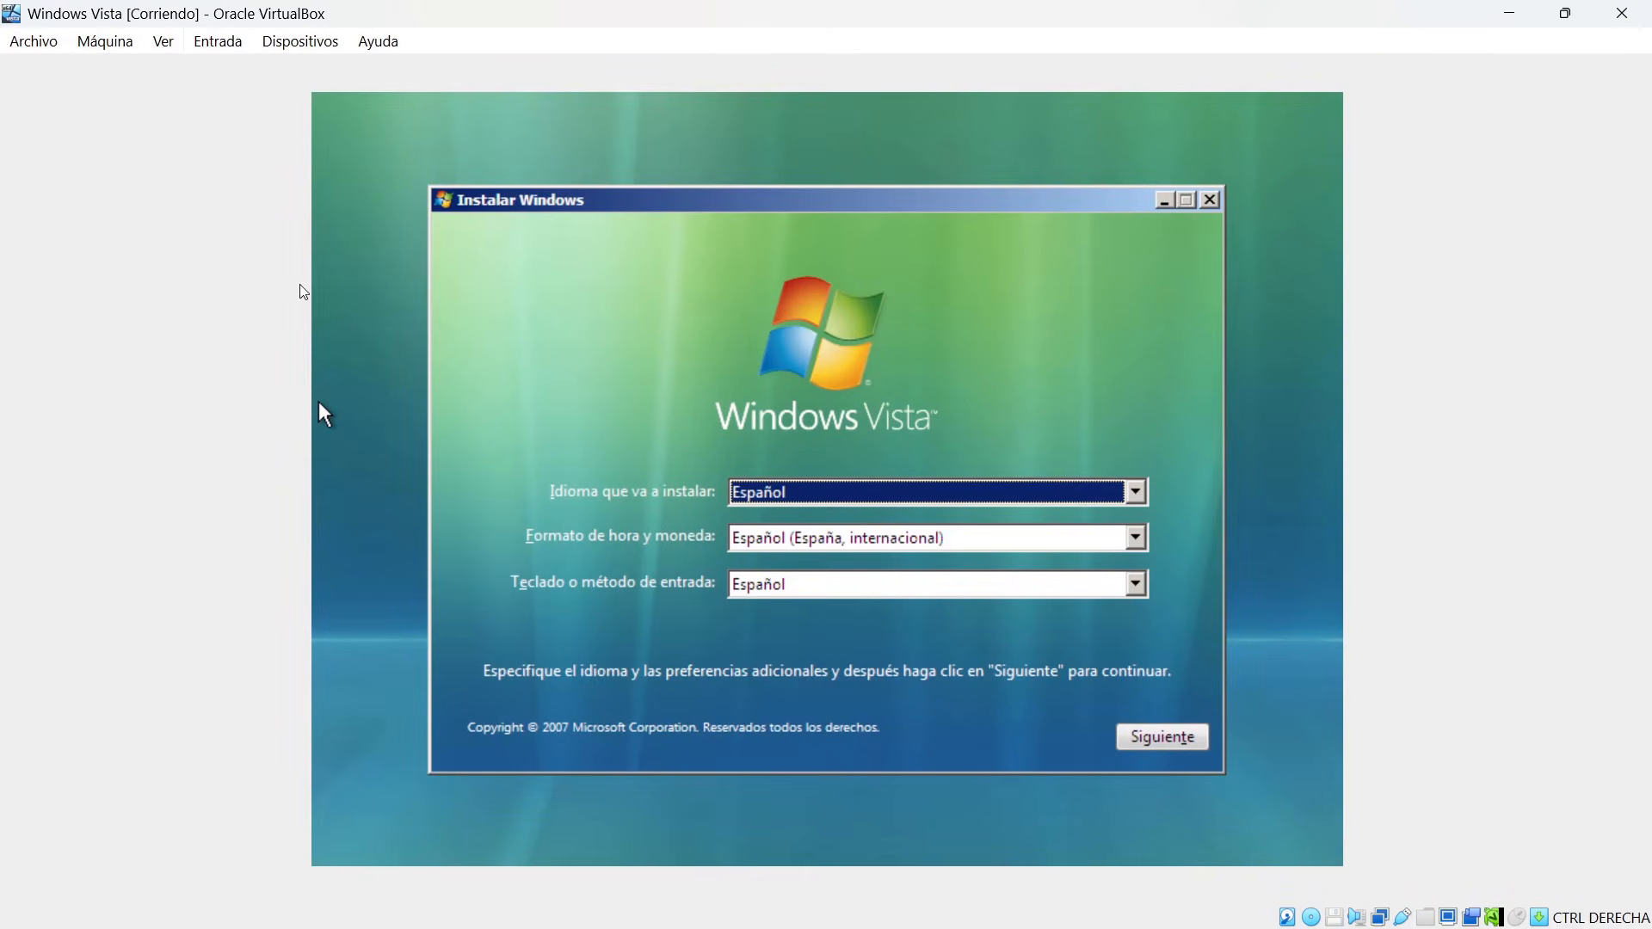
pyautogui.click(38, 42)
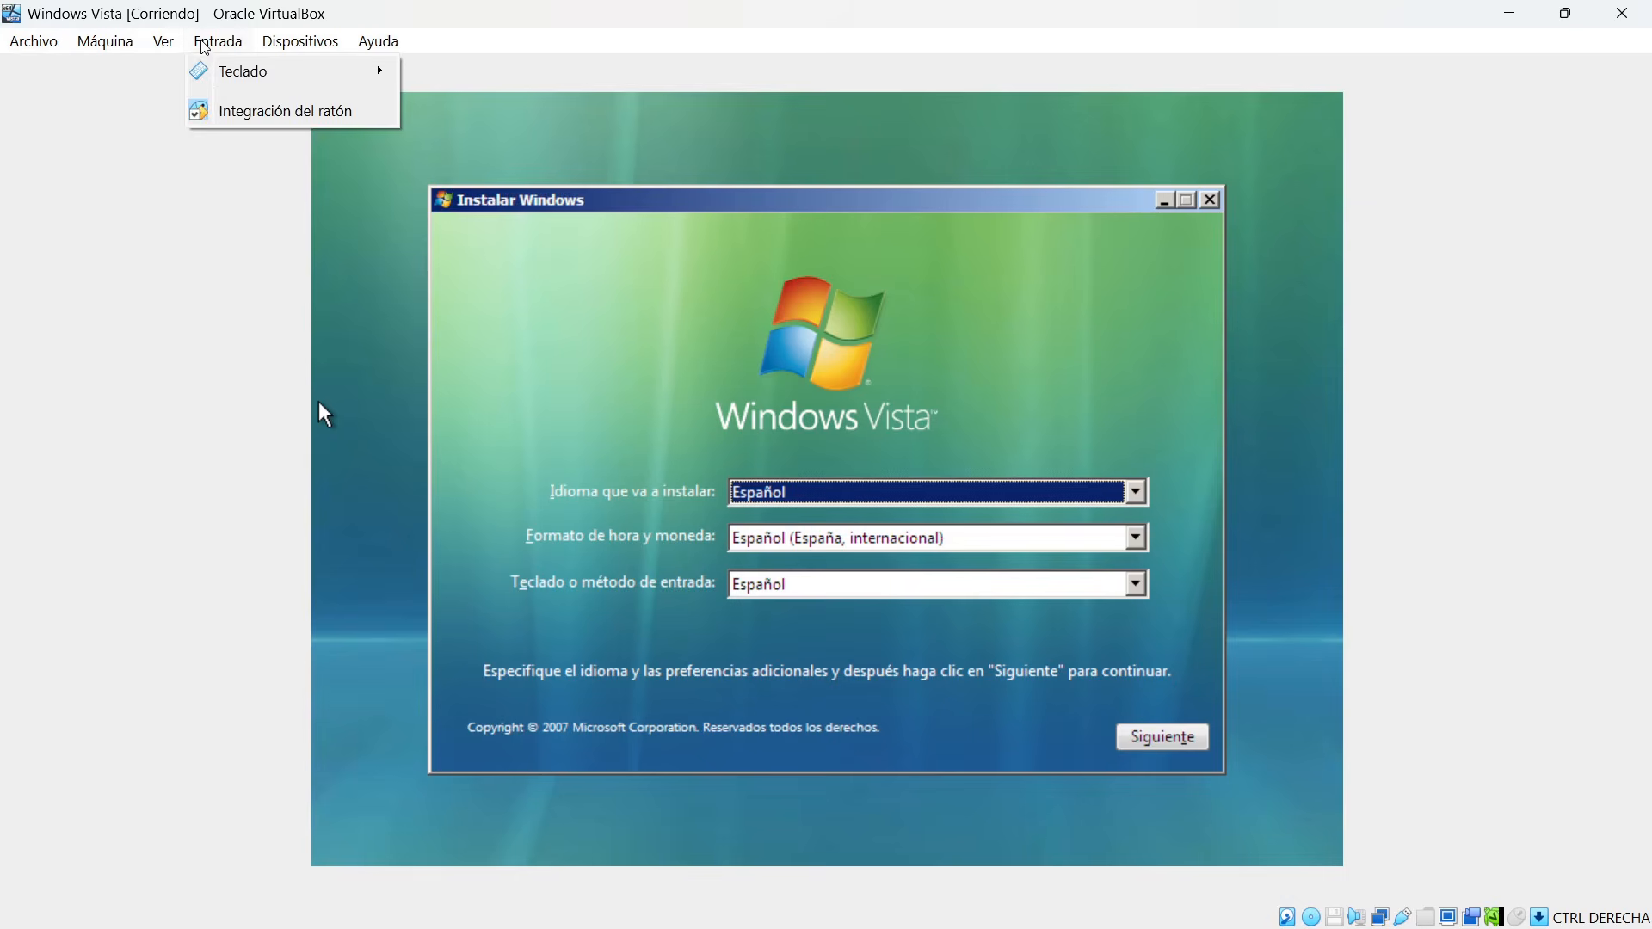
pyautogui.click(1565, 14)
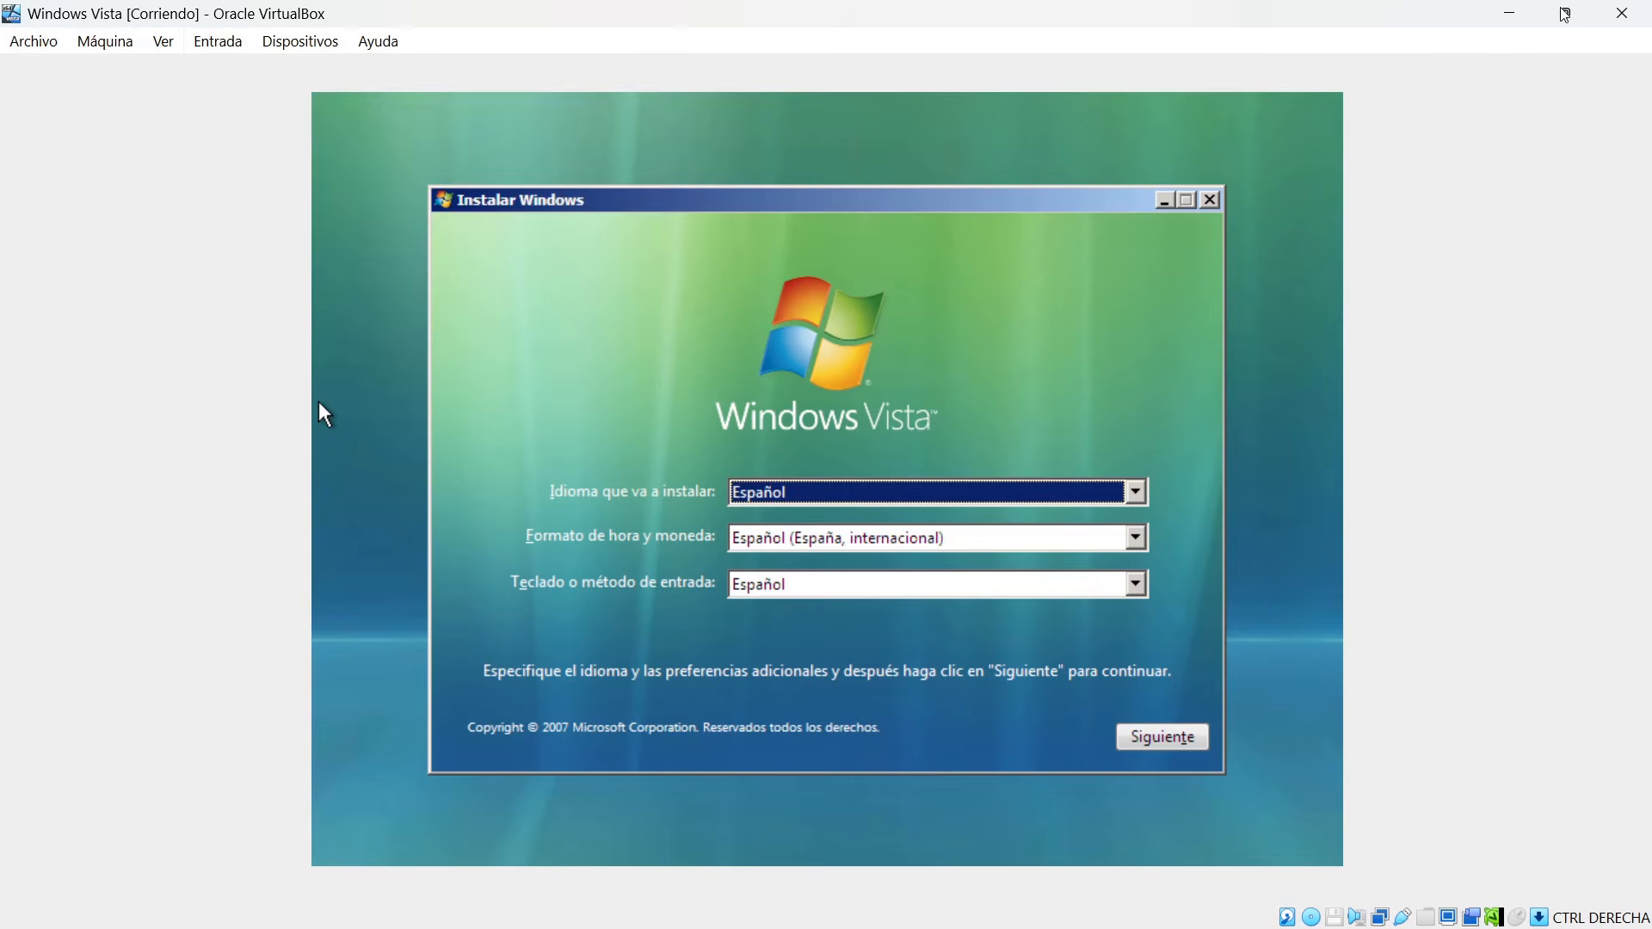
pyautogui.click(1566, 14)
# Move and enlarge the floating machine window, and maximize it to fill the screen.
pyautogui.moveTo(475, 31); pyautogui.dragTo(742, 60)
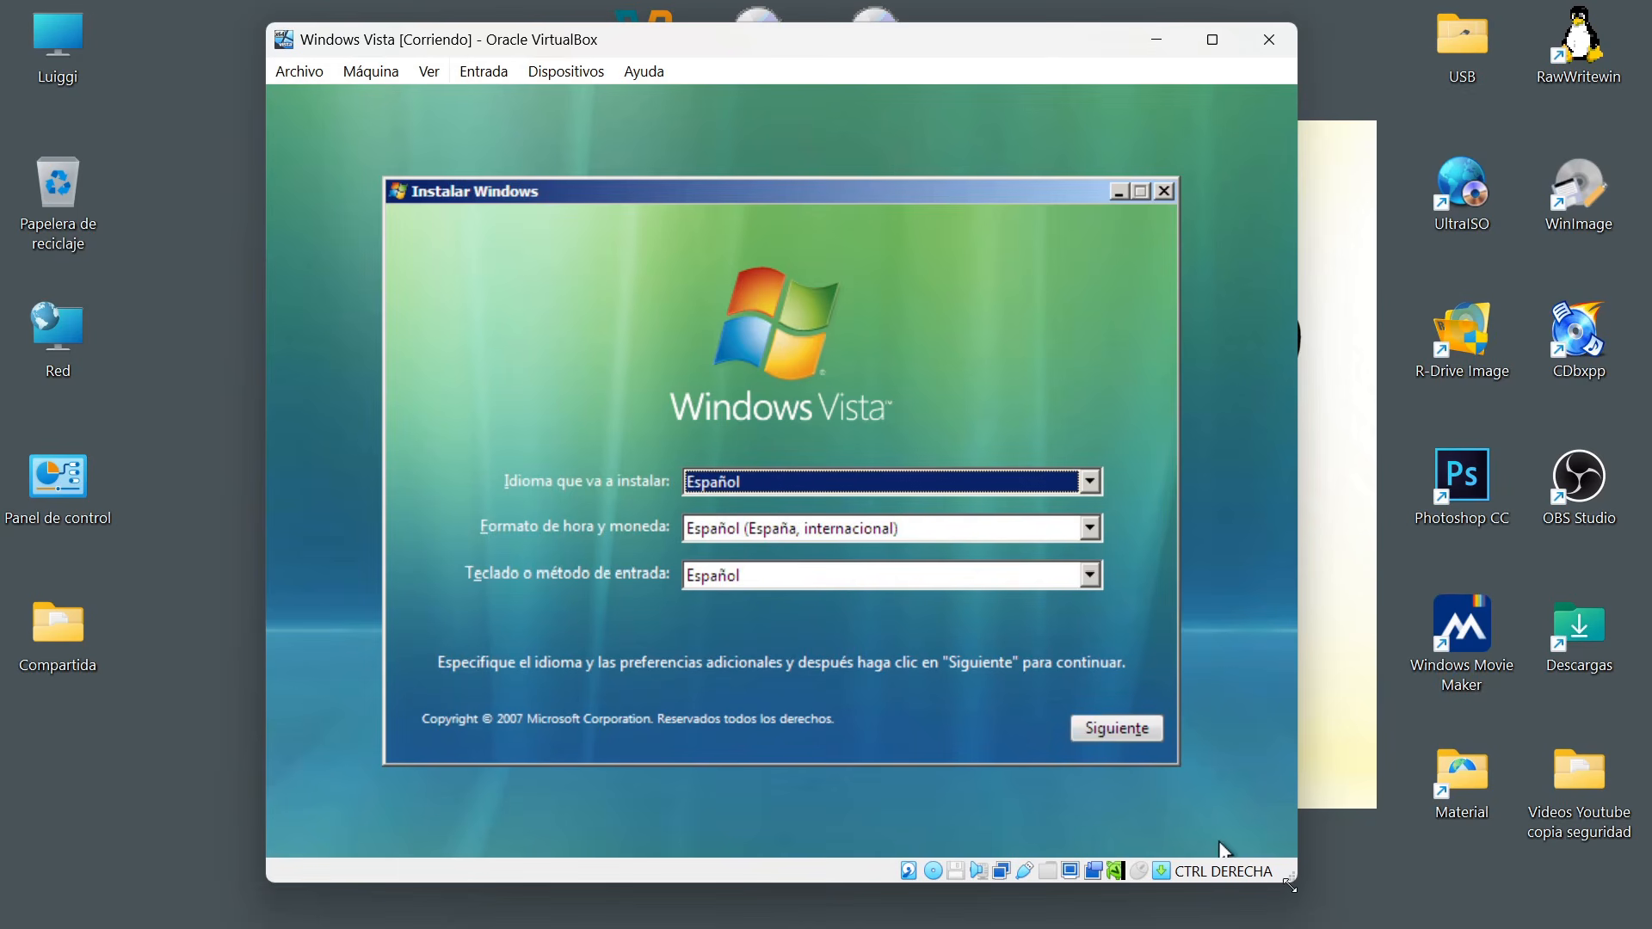
pyautogui.moveTo(1288, 882); pyautogui.dragTo(1419, 927)
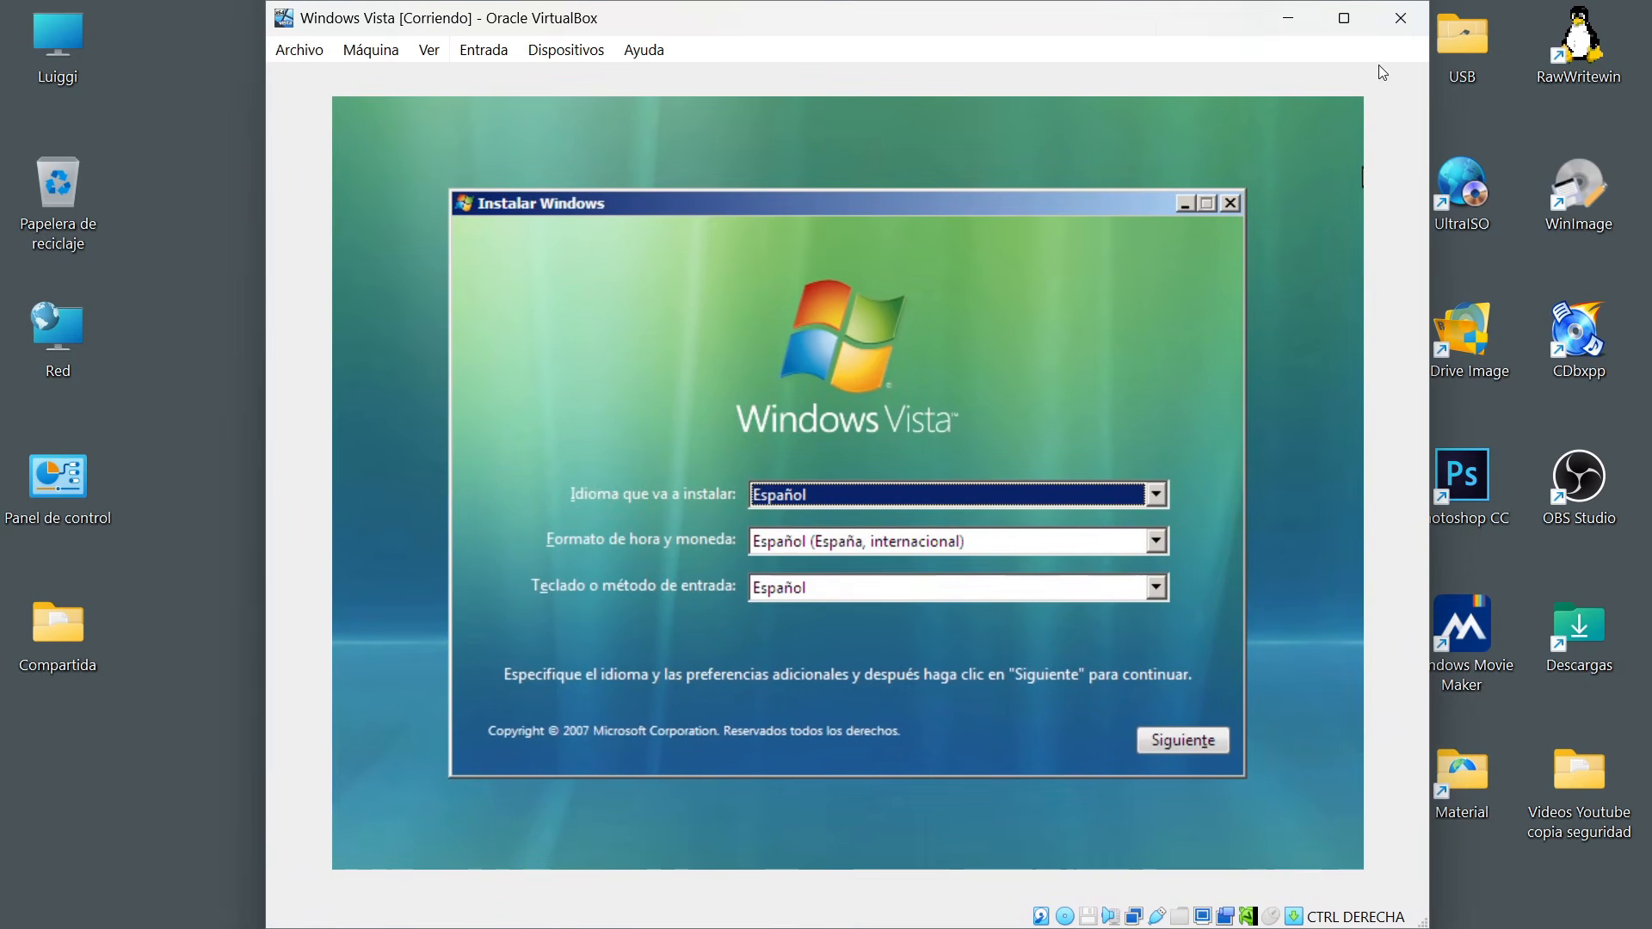
pyautogui.doubleClick(1147, 22)
pyautogui.doubleClick(1062, 39)
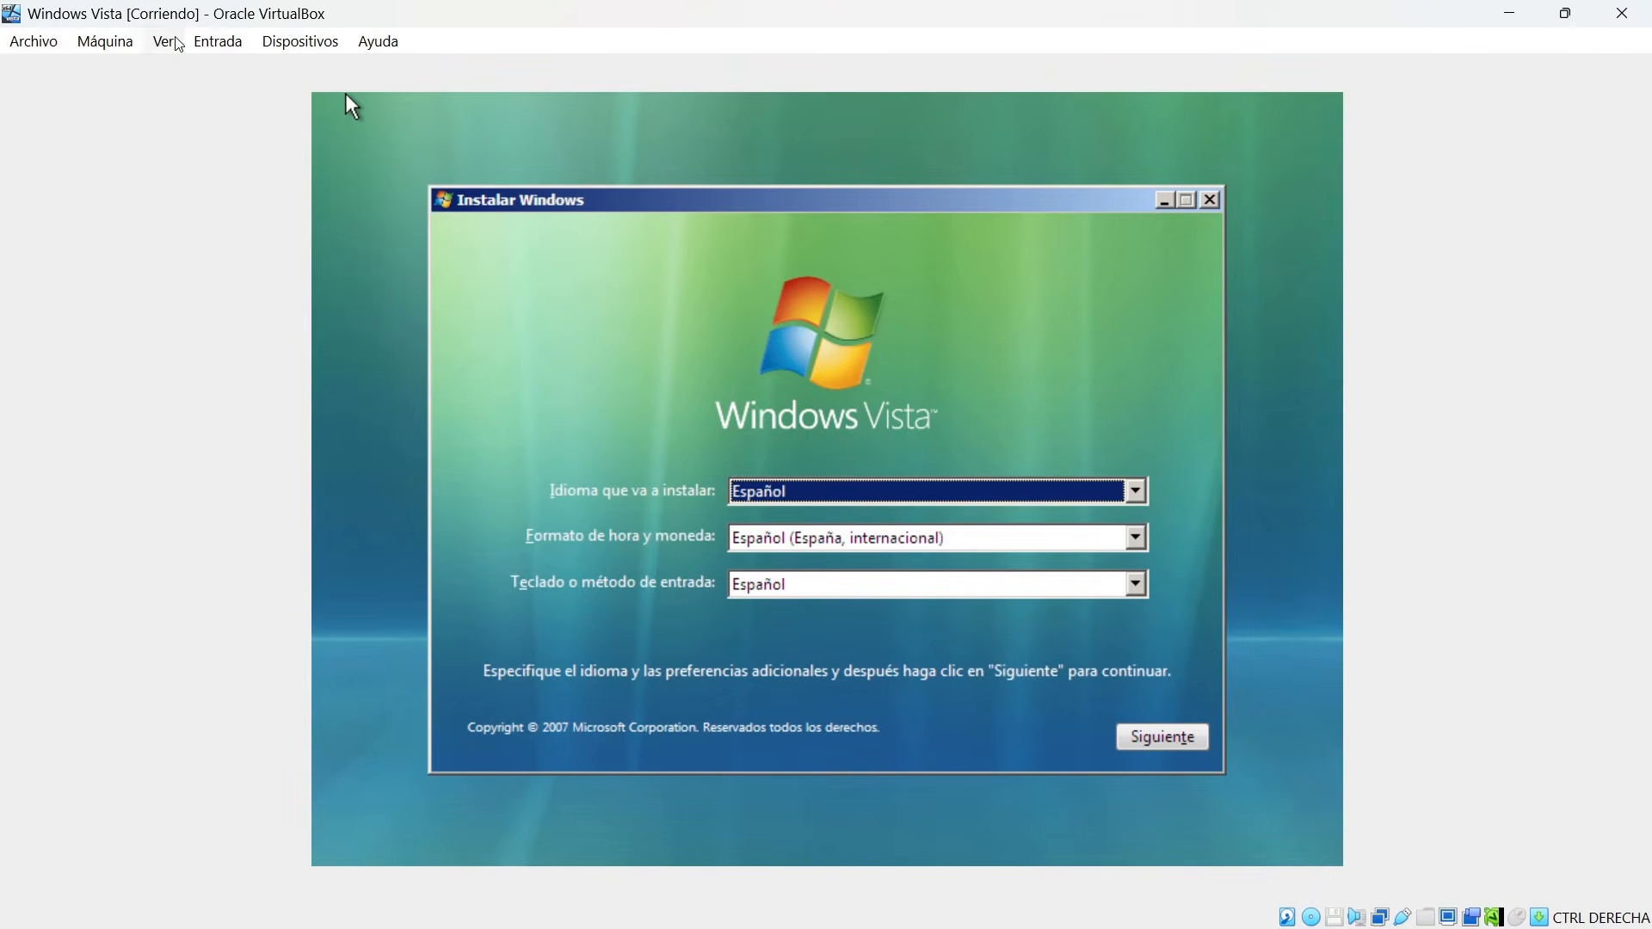
# Open the preferences from the running machine to check the display scale factor, then cancel without changes.
pyautogui.click(38, 45)
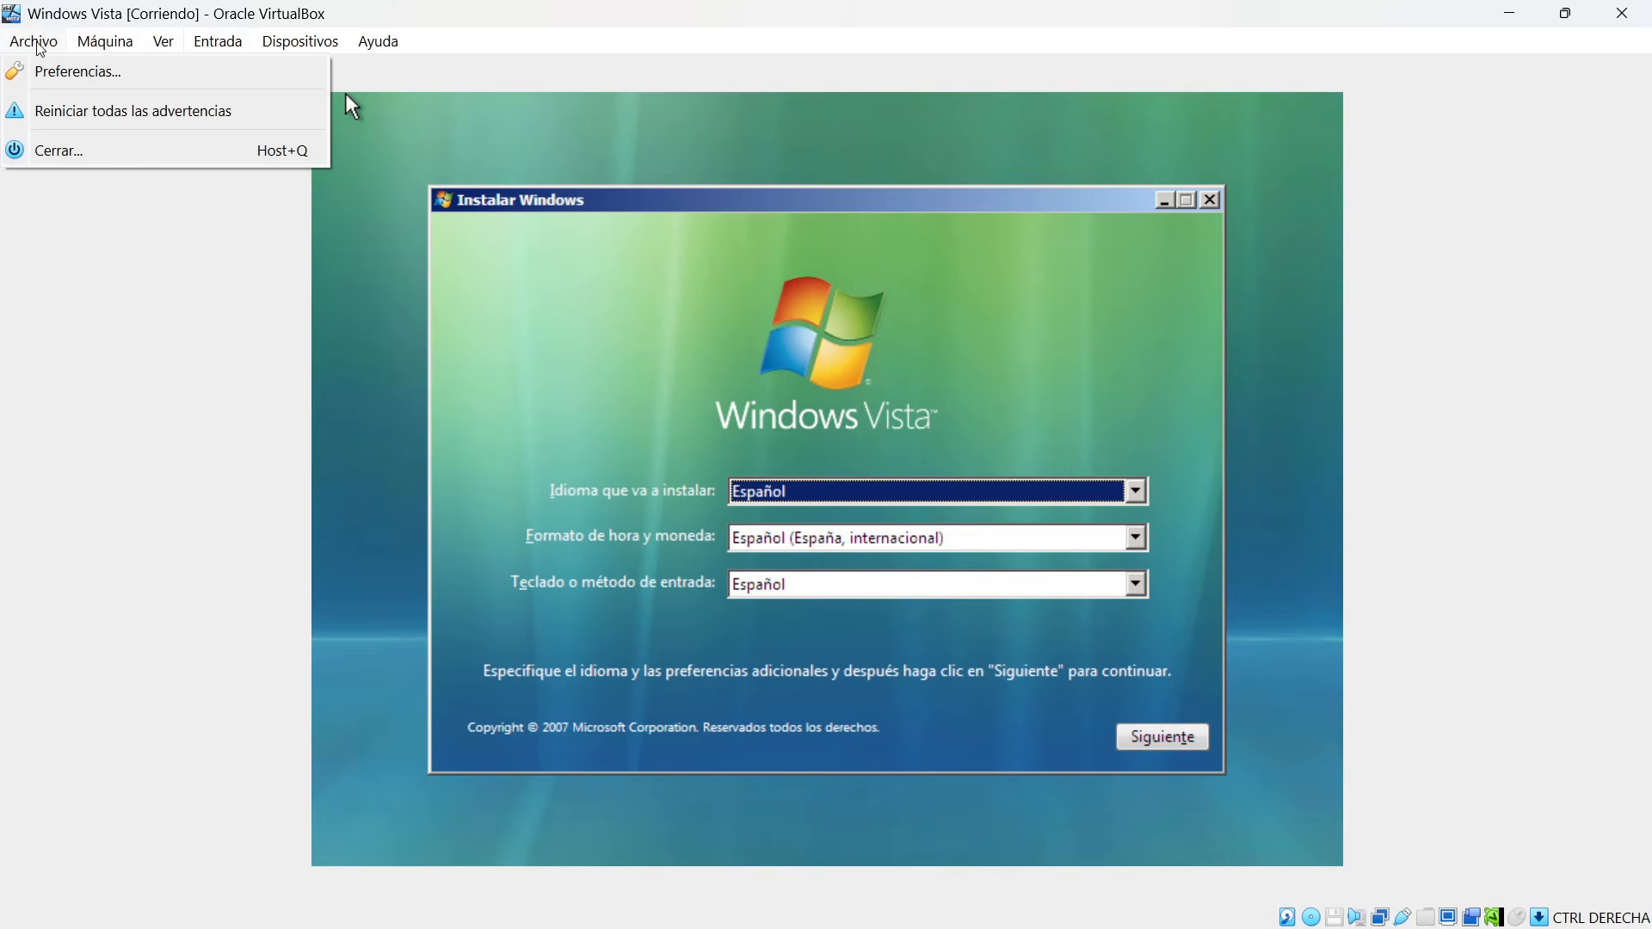
pyautogui.click(55, 74)
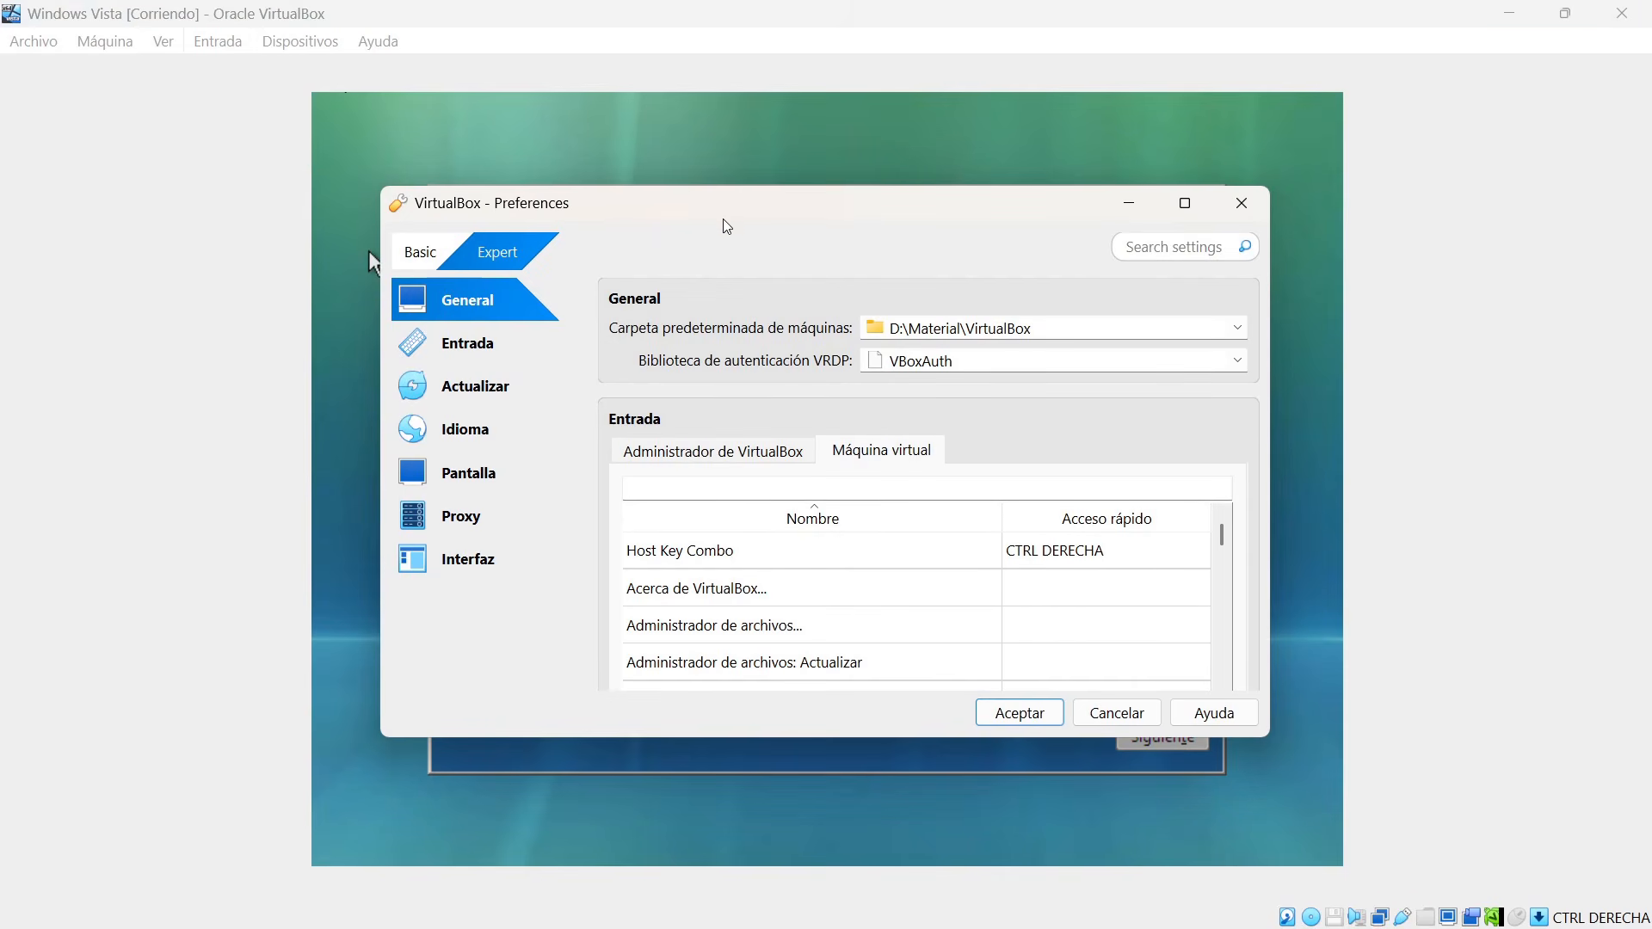
pyautogui.click(472, 487)
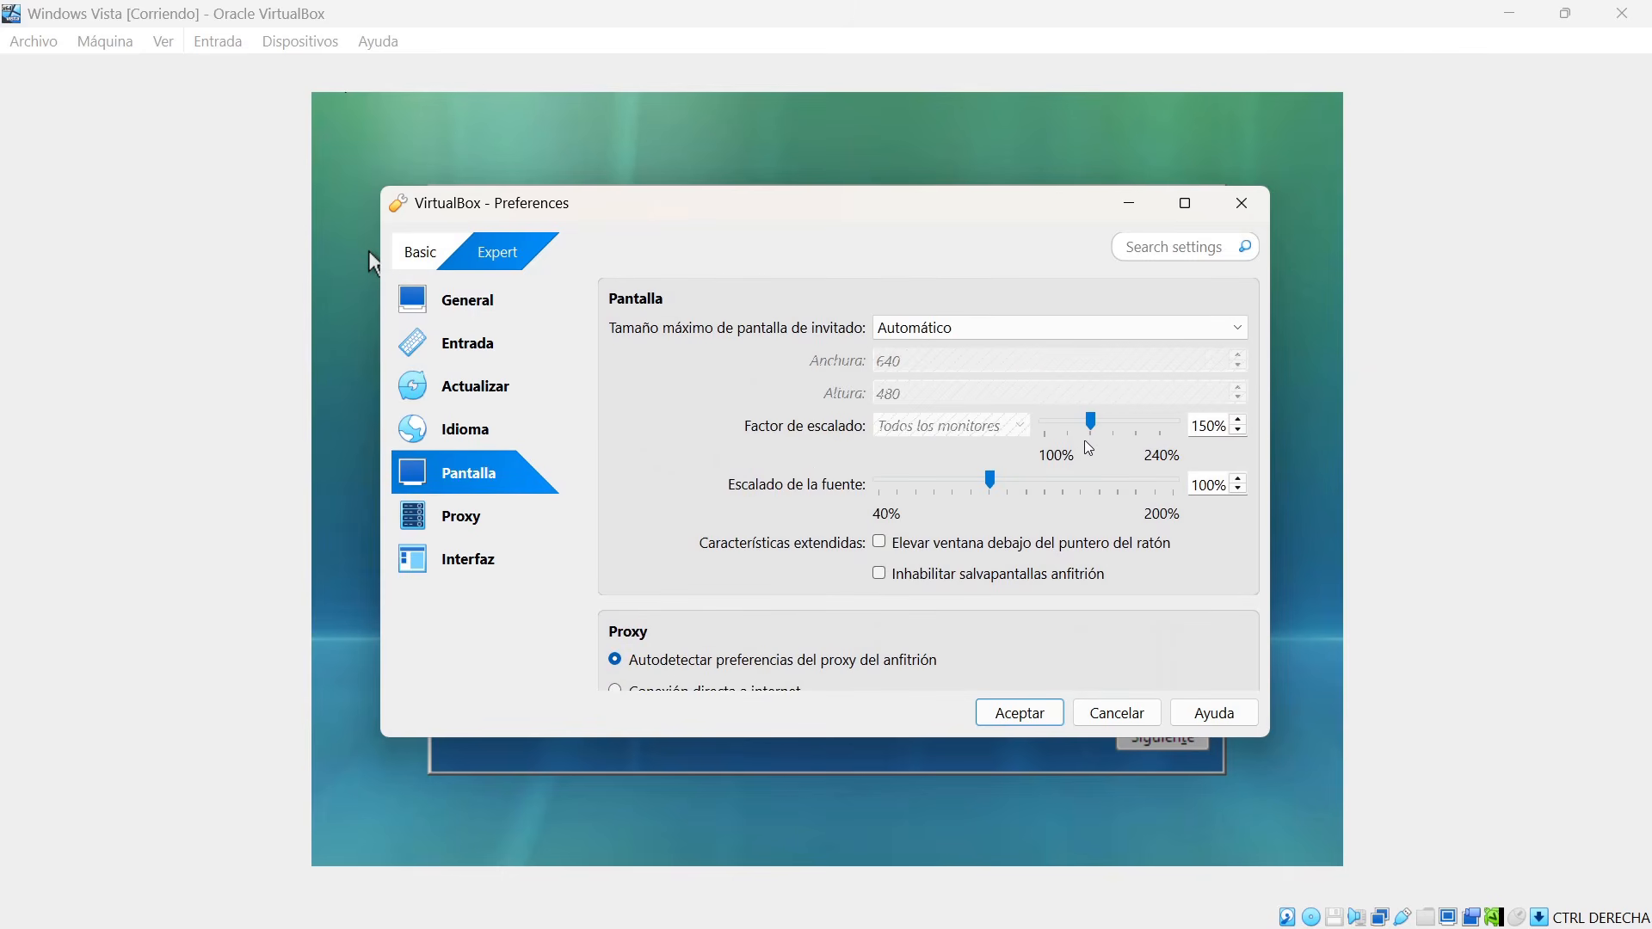
pyautogui.click(1117, 712)
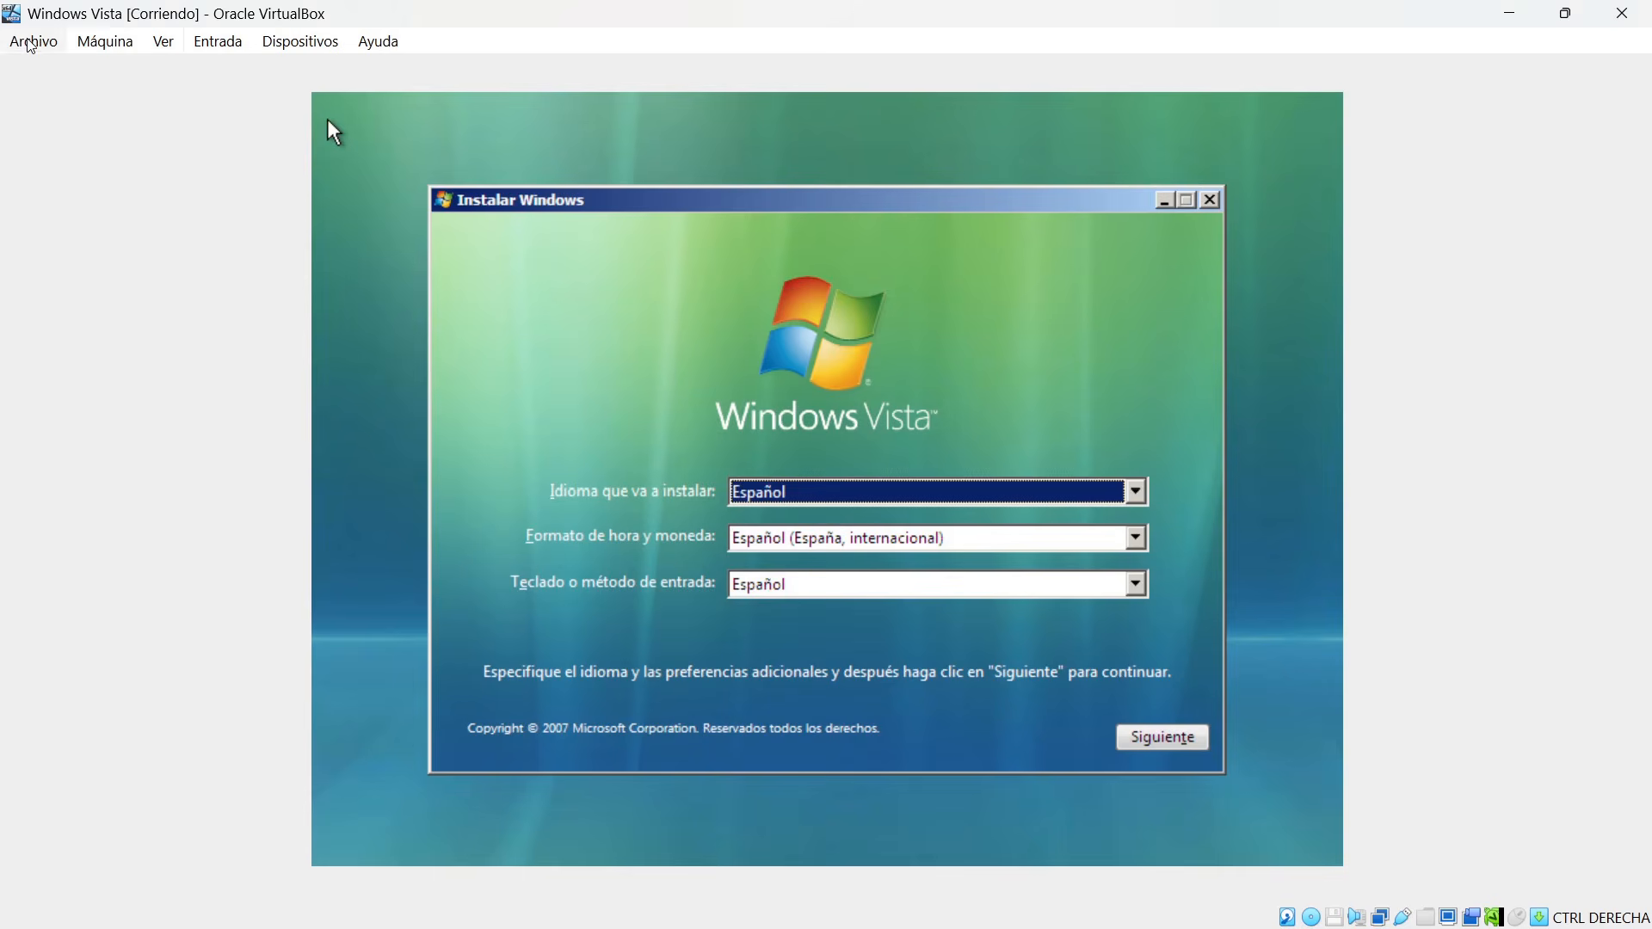
# Review the options for closing the virtual machine, including saving its state, and cancel to keep it running.
pyautogui.click(31, 43)
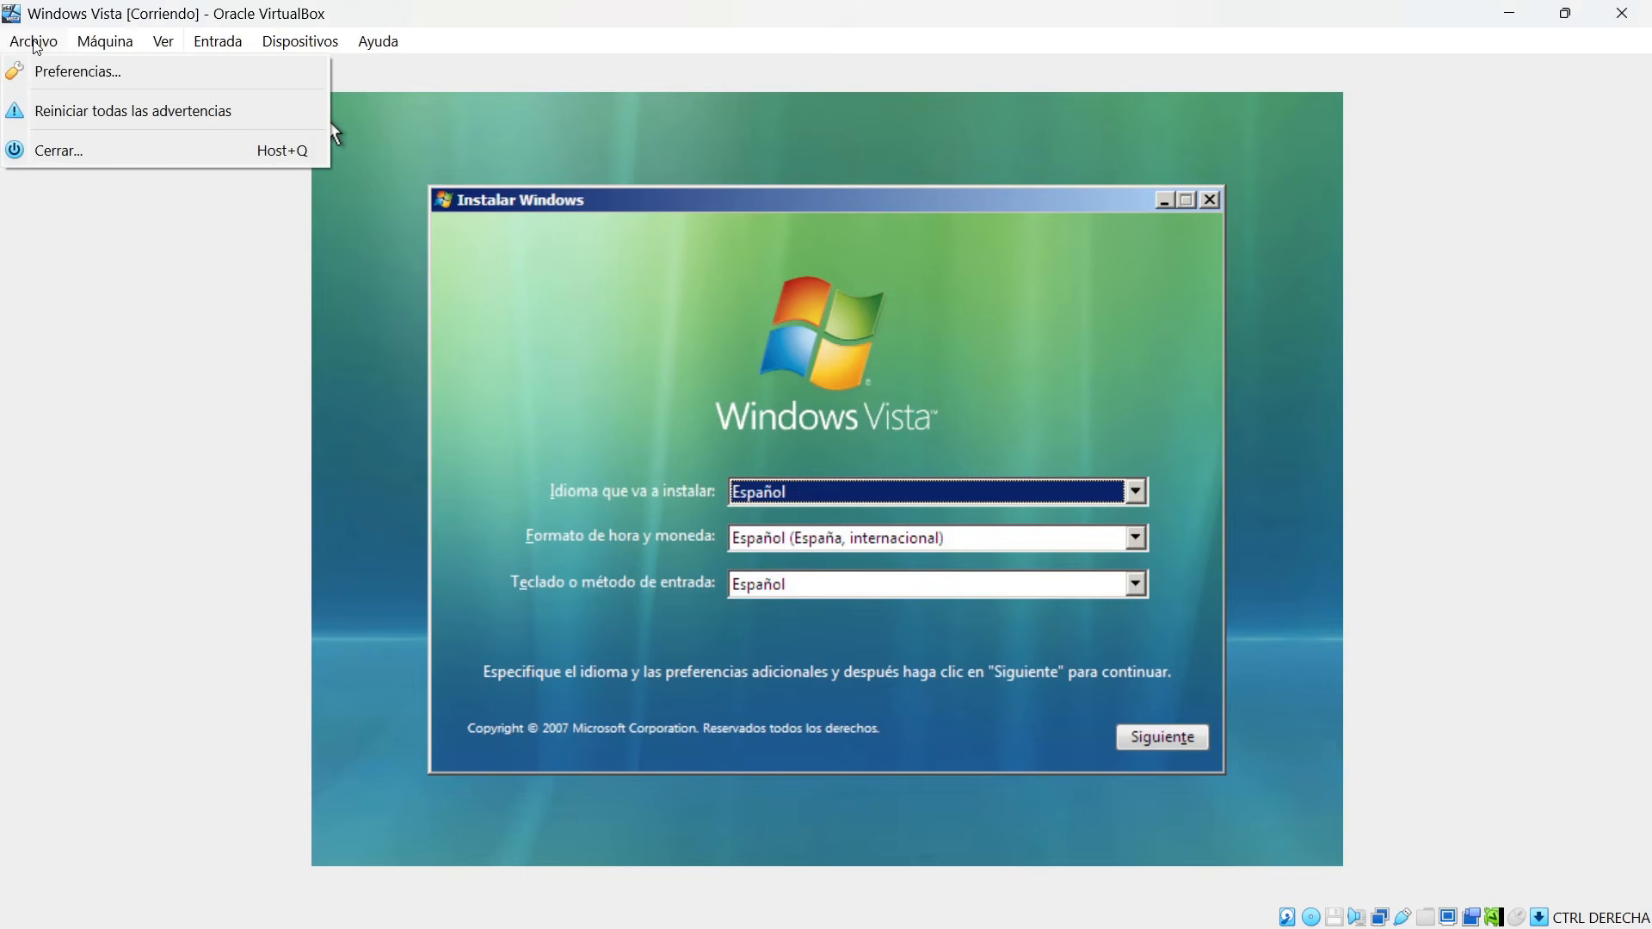
pyautogui.click(78, 152)
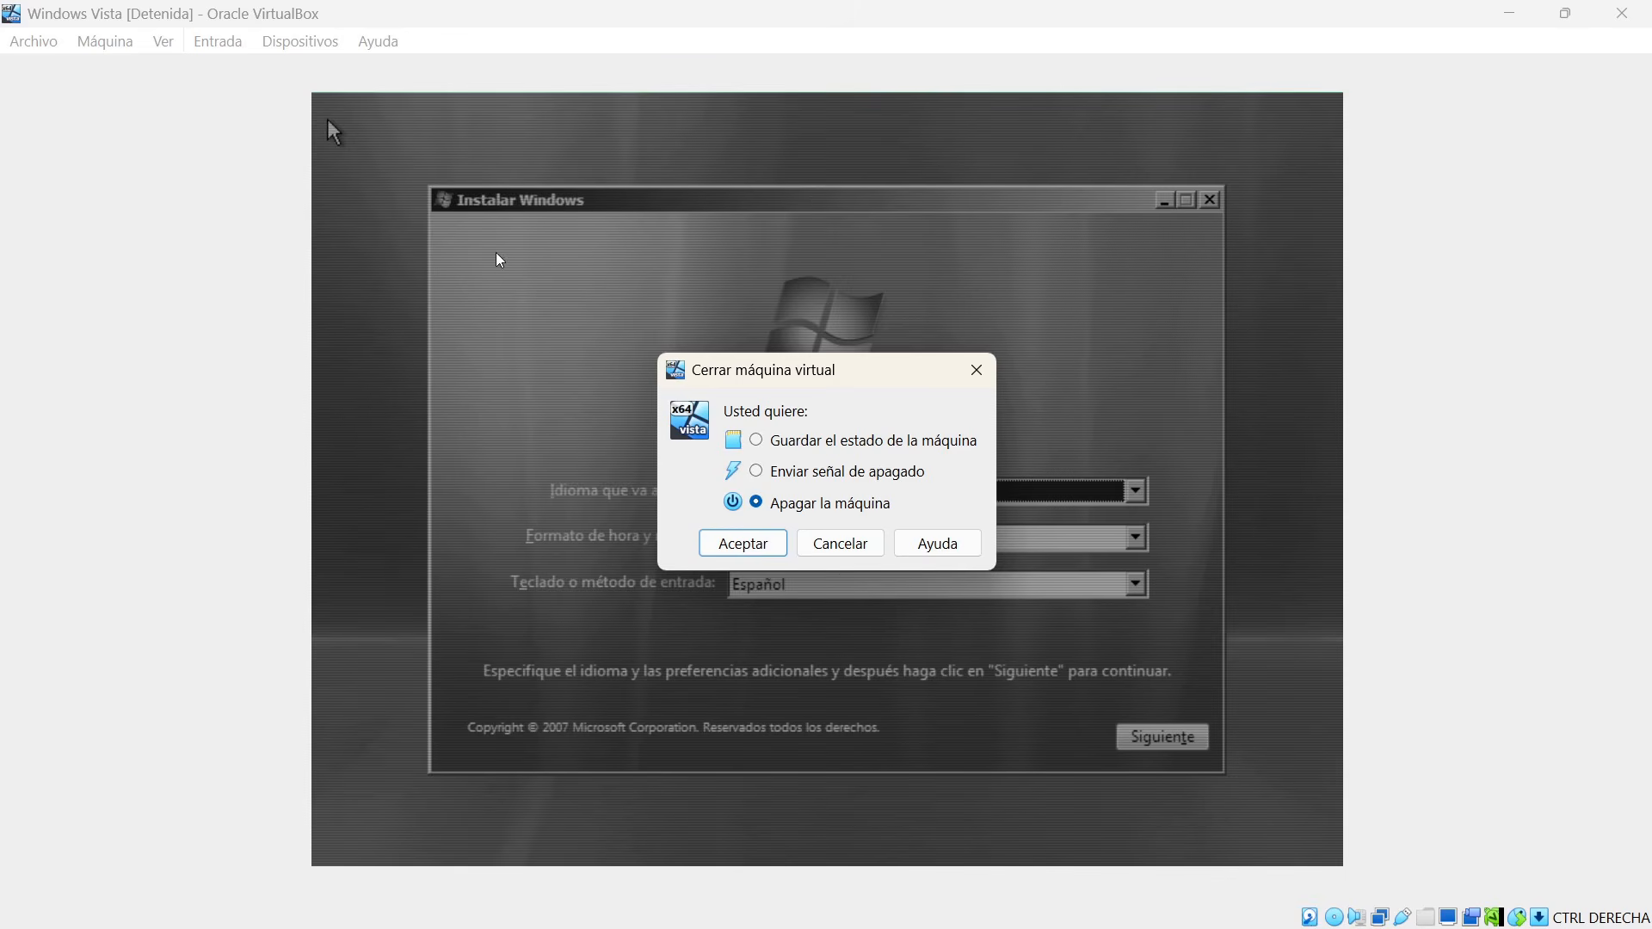
pyautogui.click(774, 449)
pyautogui.click(835, 549)
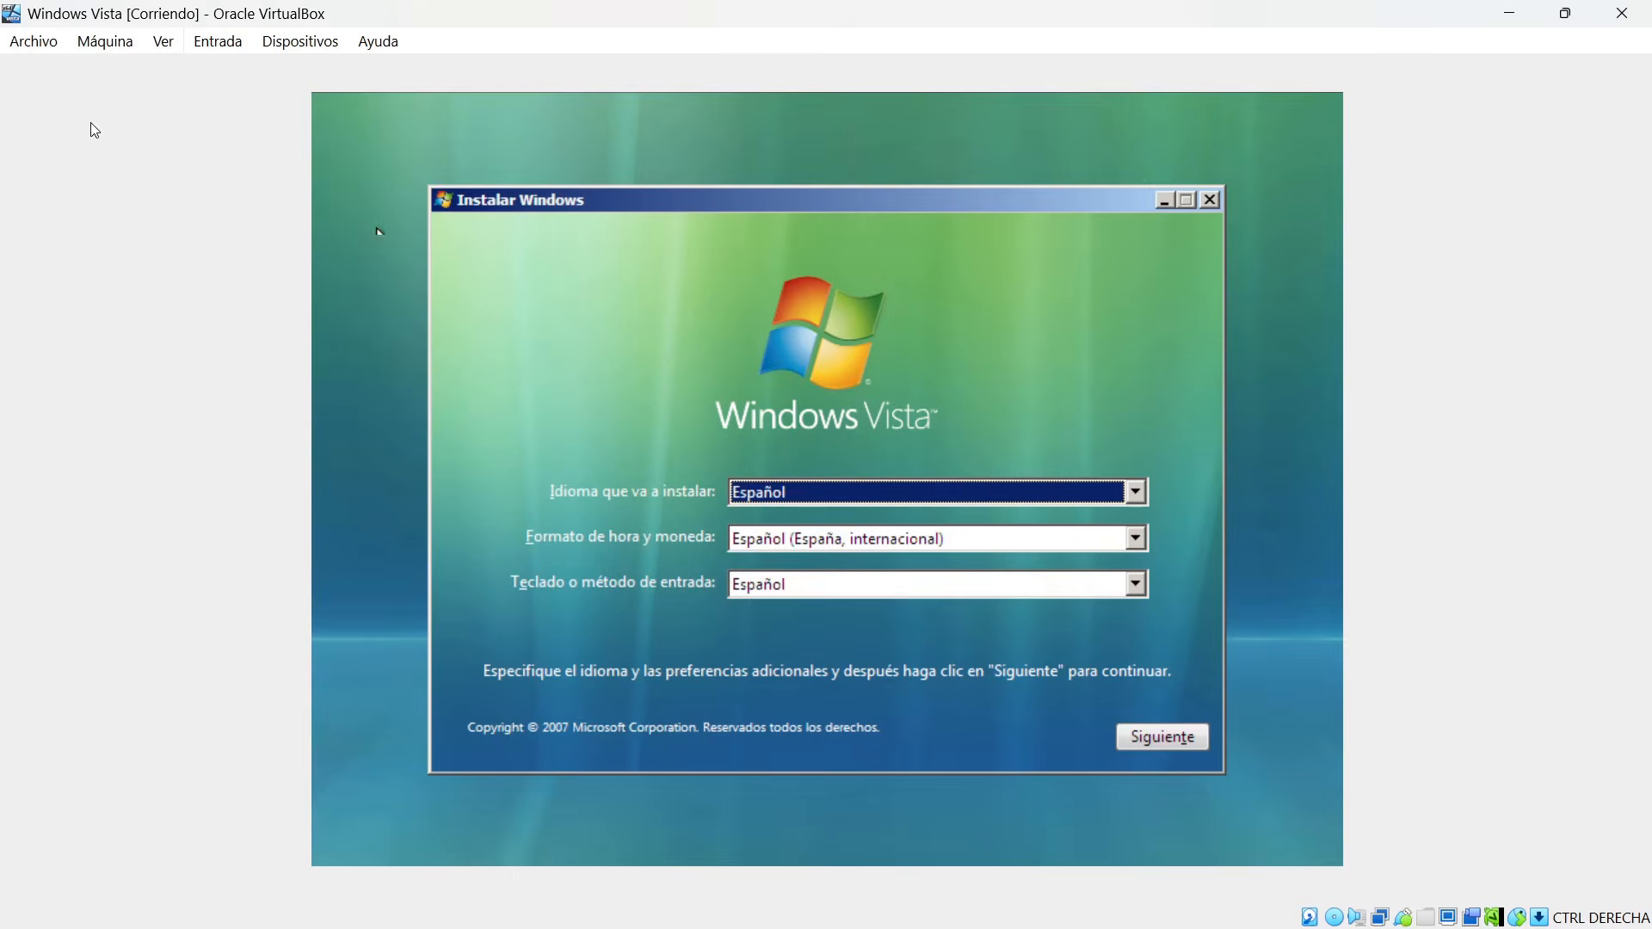
# Open the running machine's settings and check which system options can be edited, including the boot order.
pyautogui.click(107, 45)
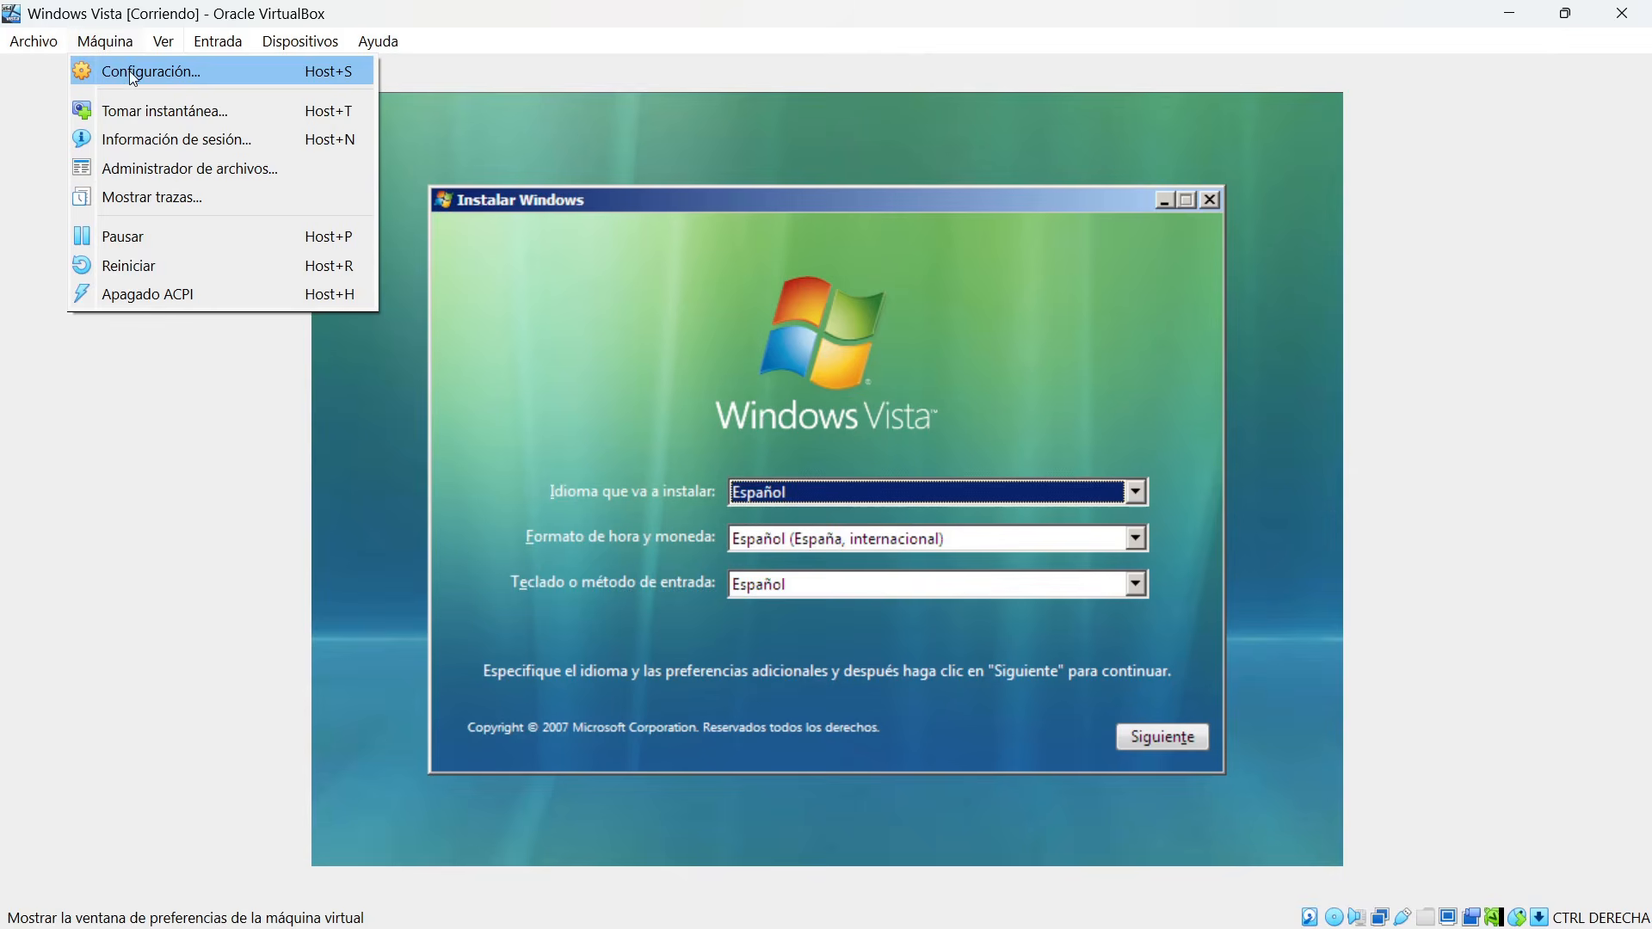
pyautogui.click(129, 71)
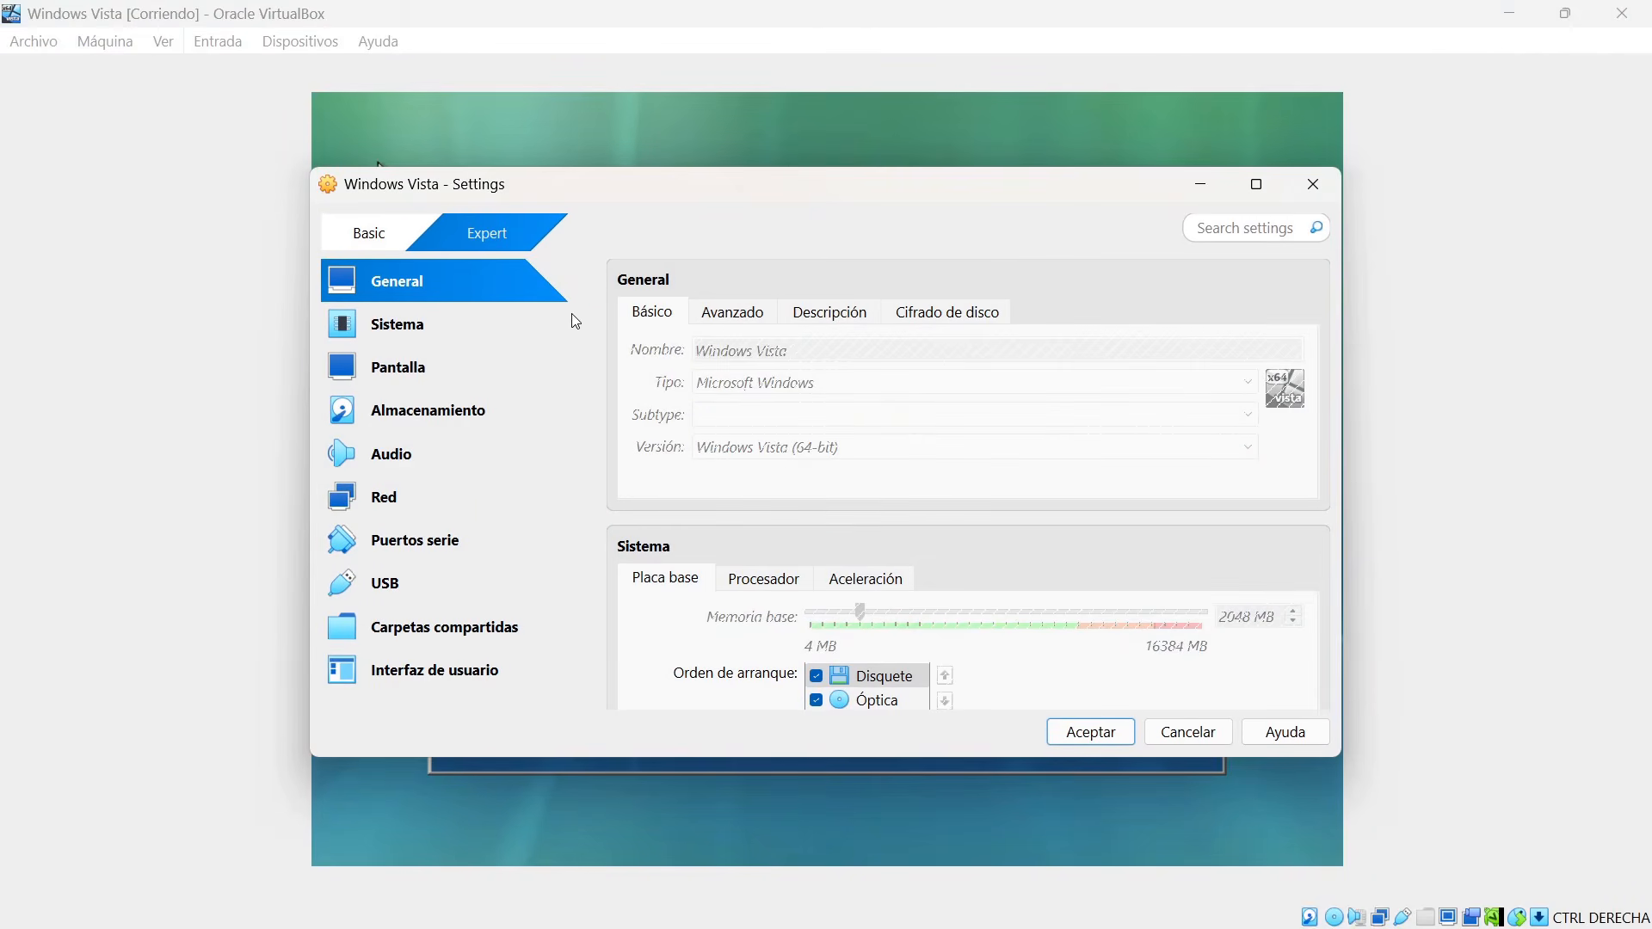
pyautogui.click(457, 328)
pyautogui.click(426, 374)
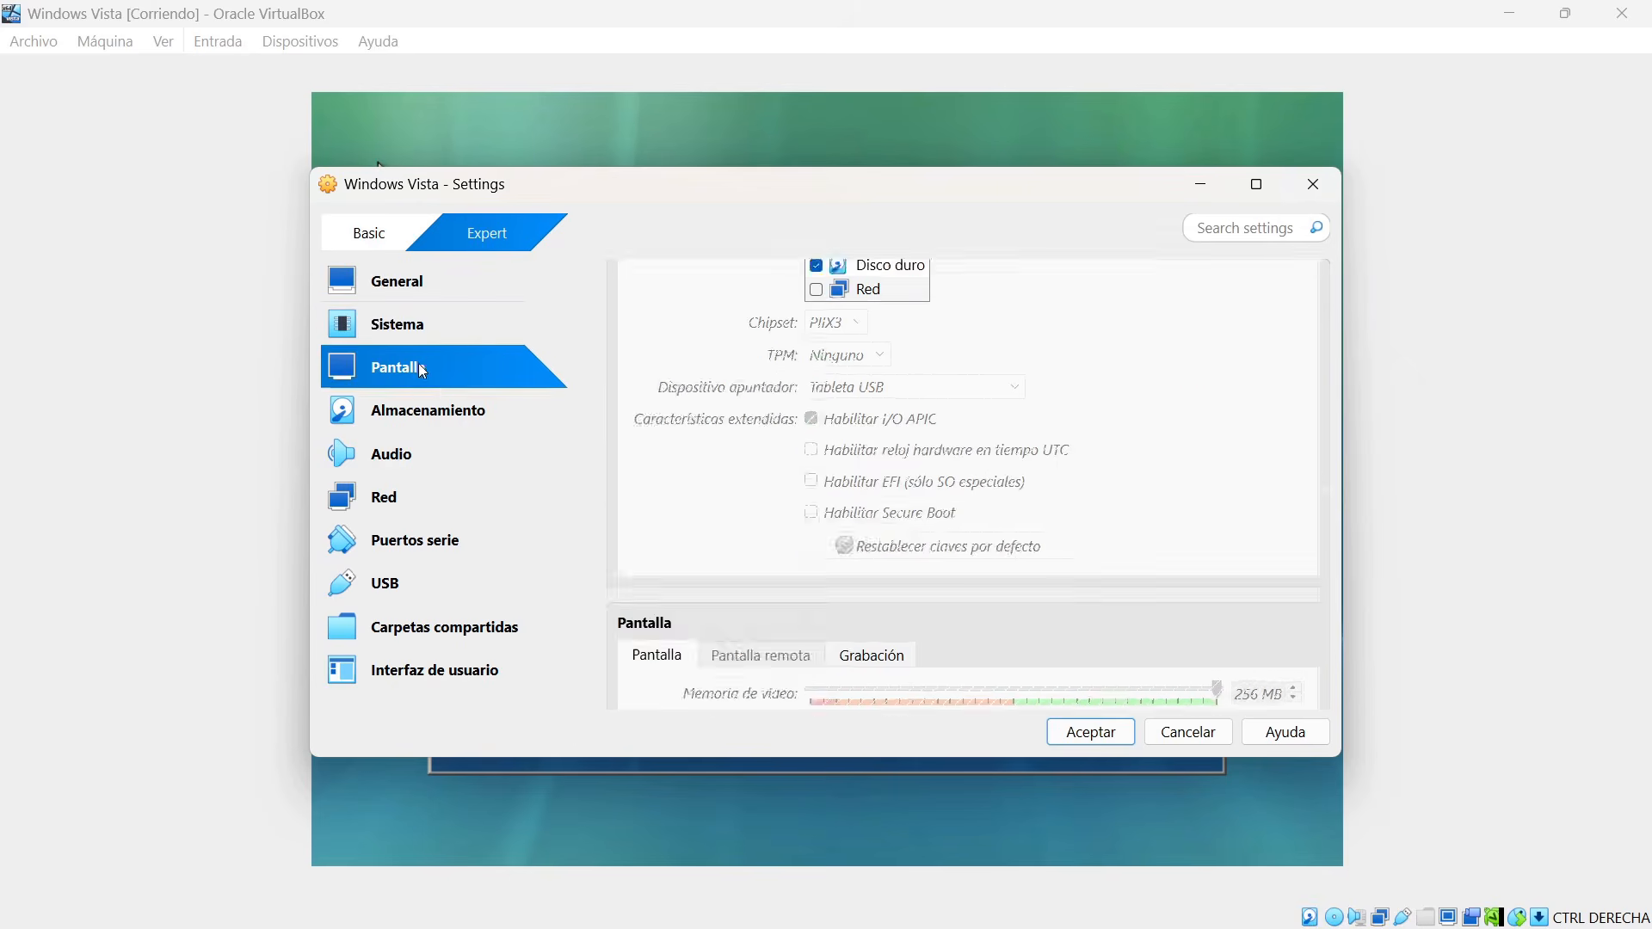
pyautogui.click(428, 413)
pyautogui.click(418, 334)
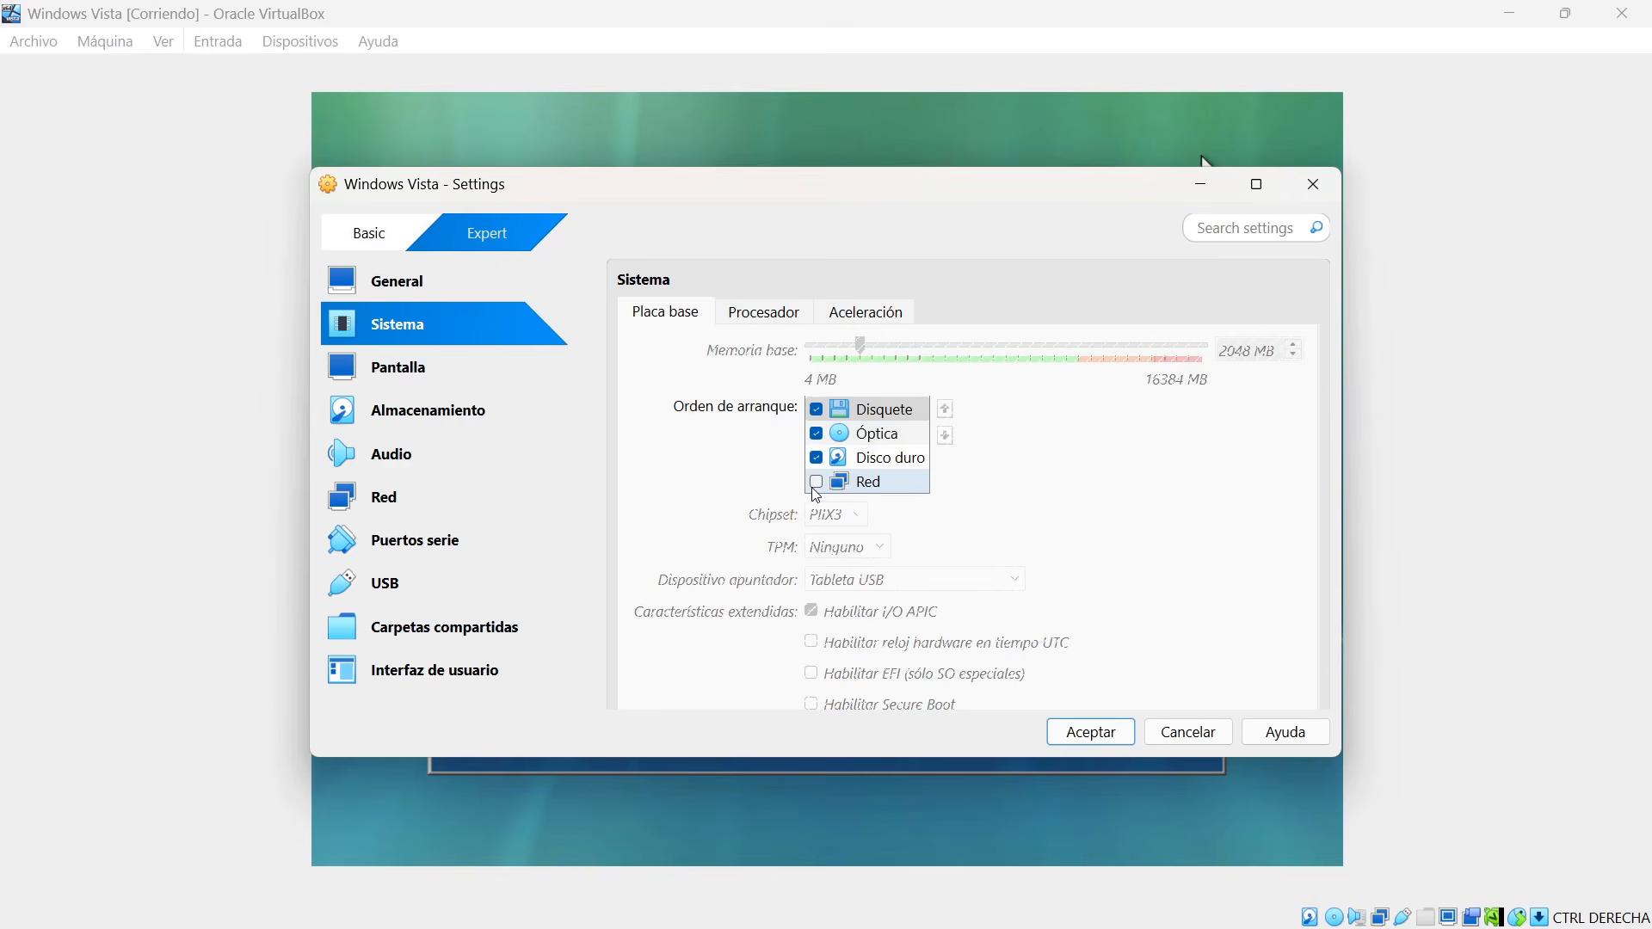
pyautogui.click(829, 416)
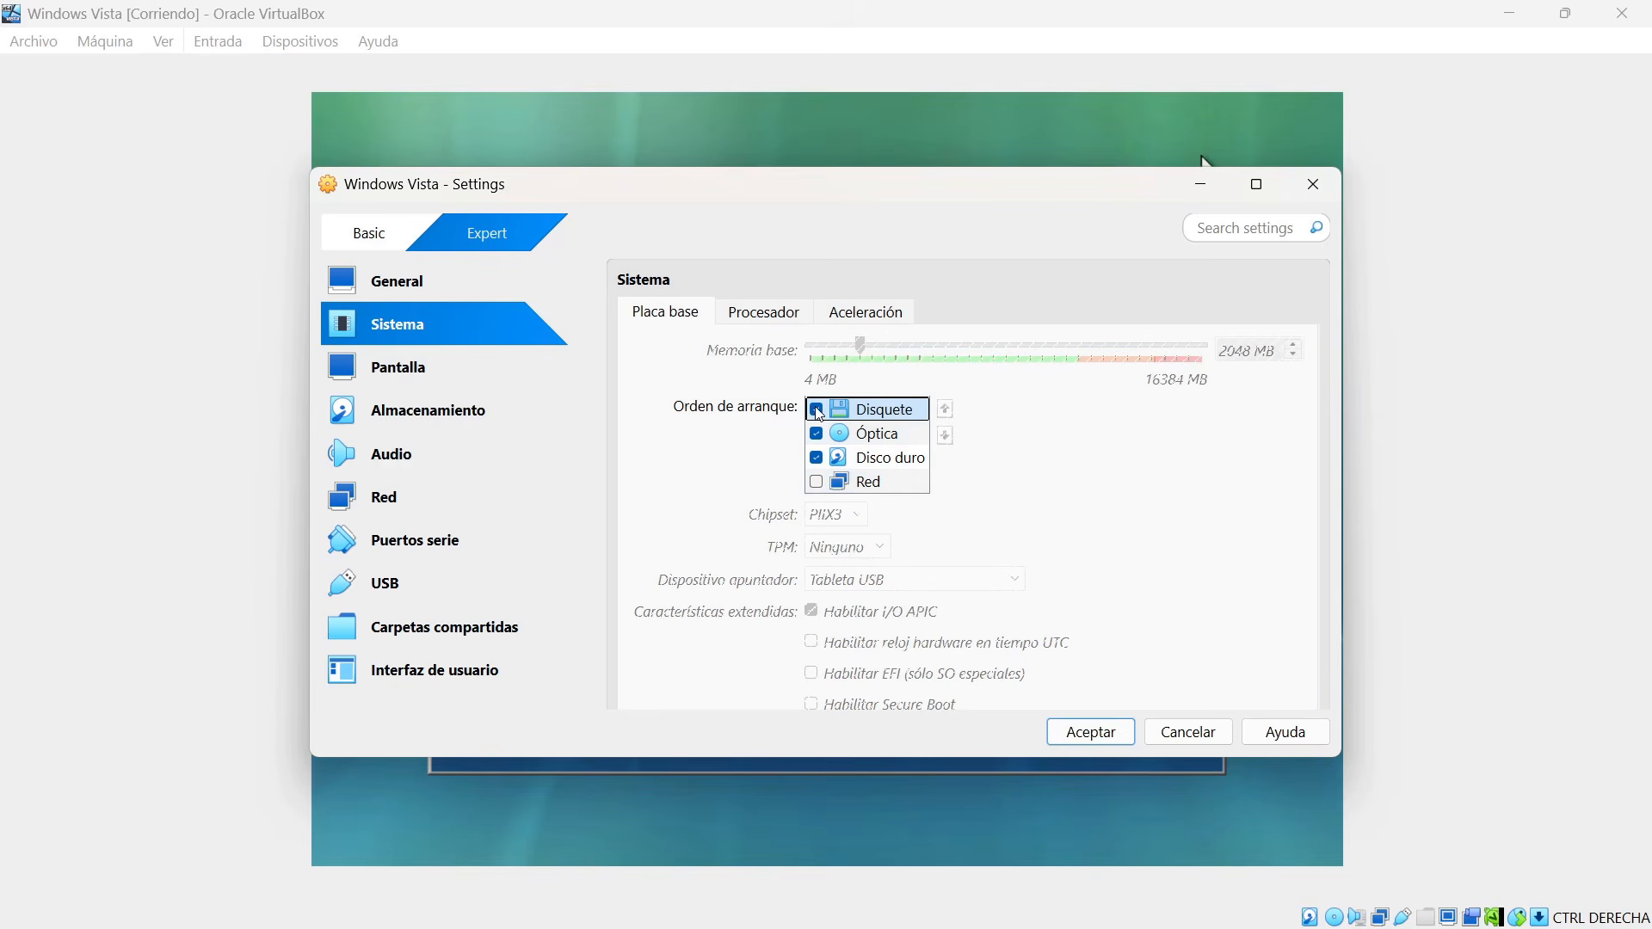
# Review the running machine's display, storage and audio settings, and close the settings without saving.
pyautogui.click(424, 385)
pyautogui.click(456, 415)
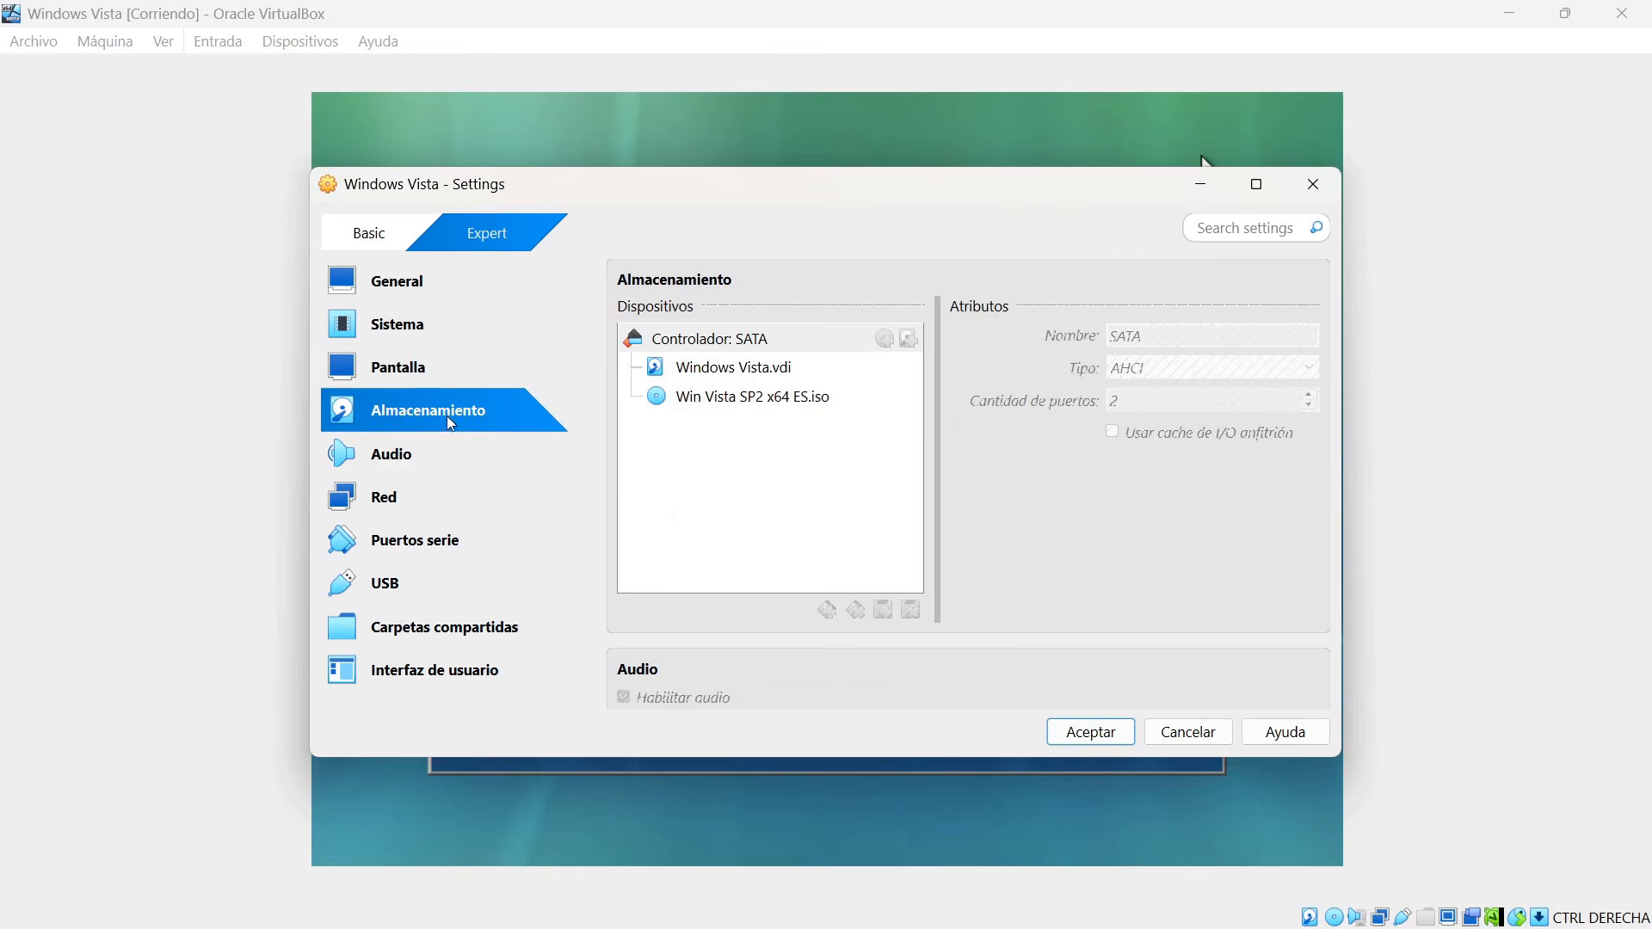
pyautogui.click(404, 471)
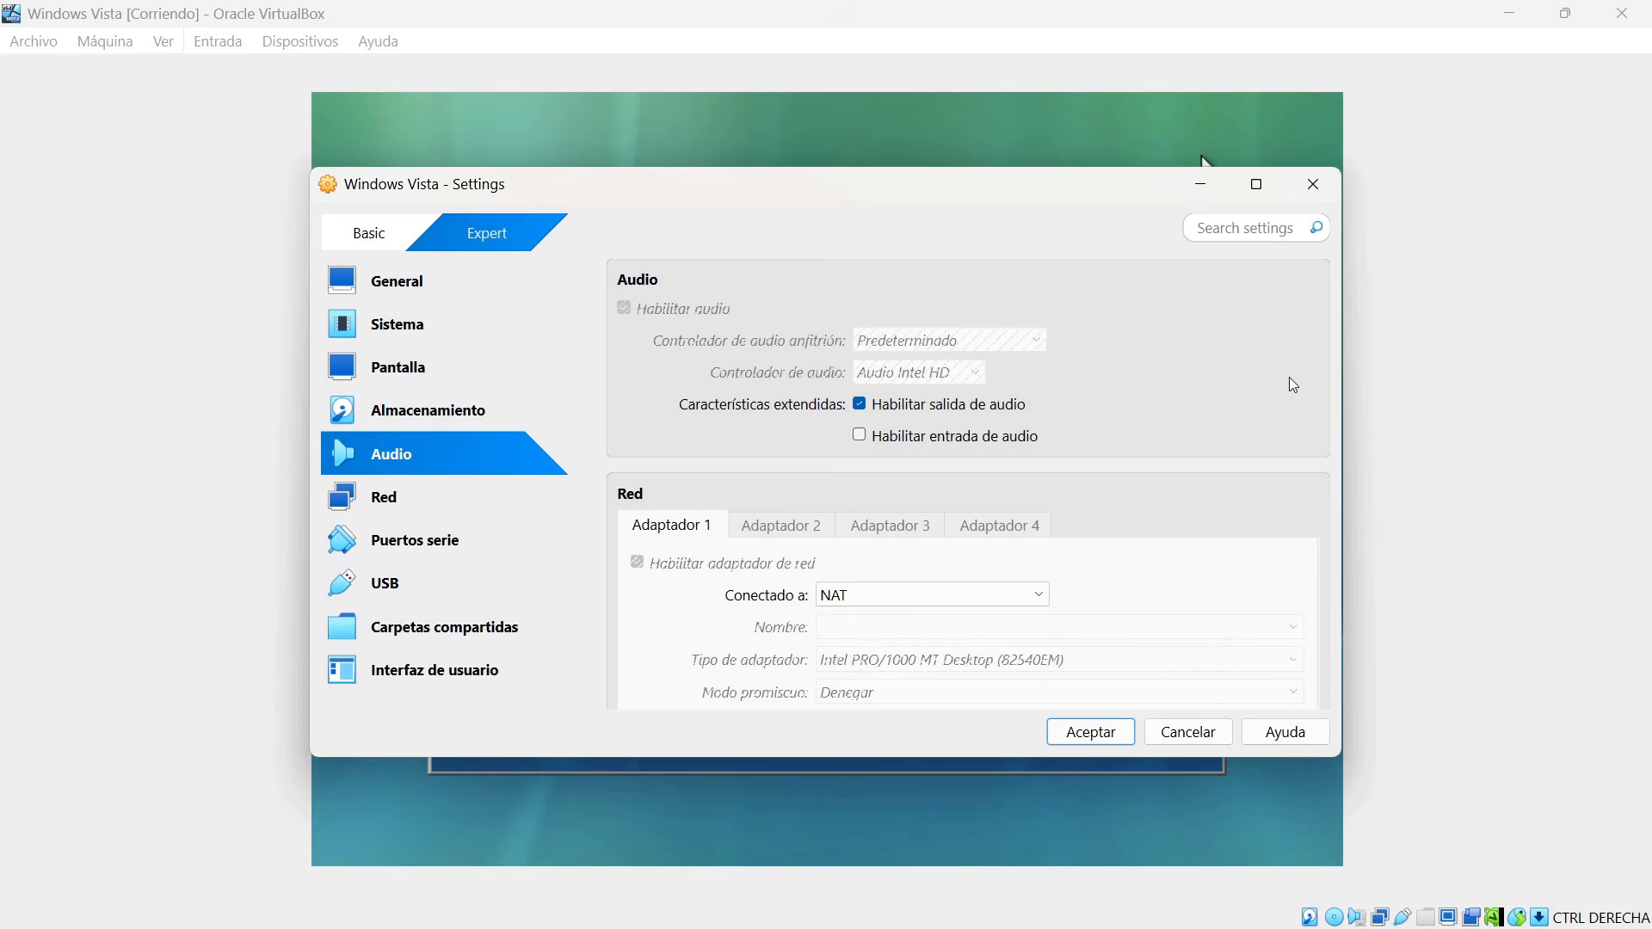
pyautogui.click(1313, 184)
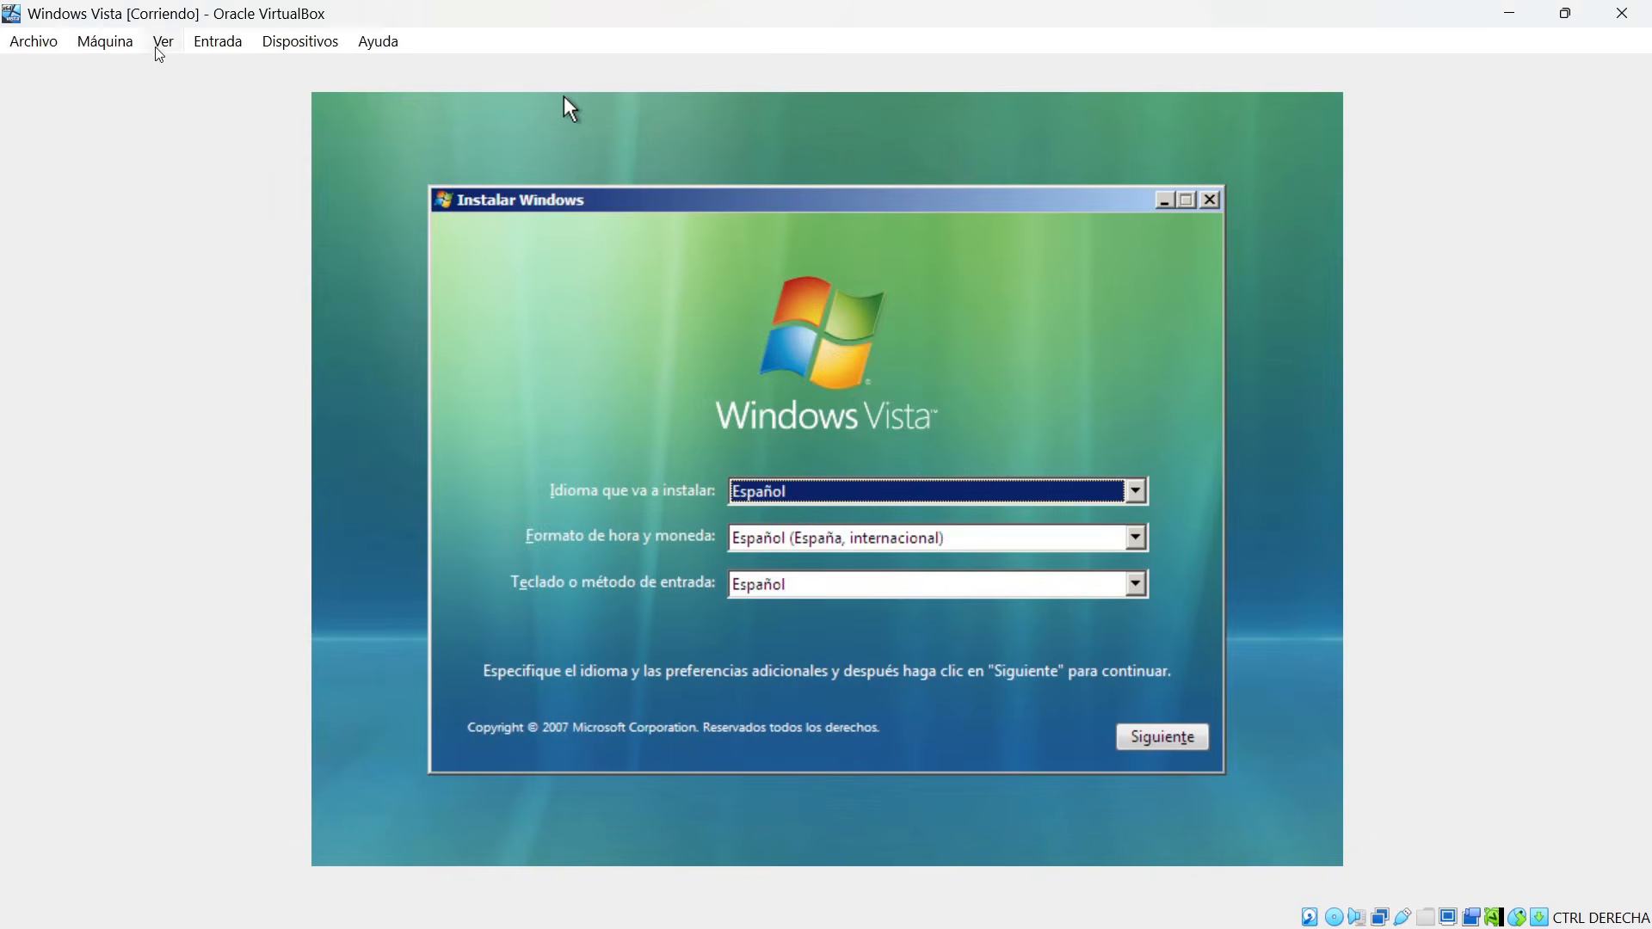
# Pause the running Windows Vista virtual machine.
pyautogui.click(131, 45)
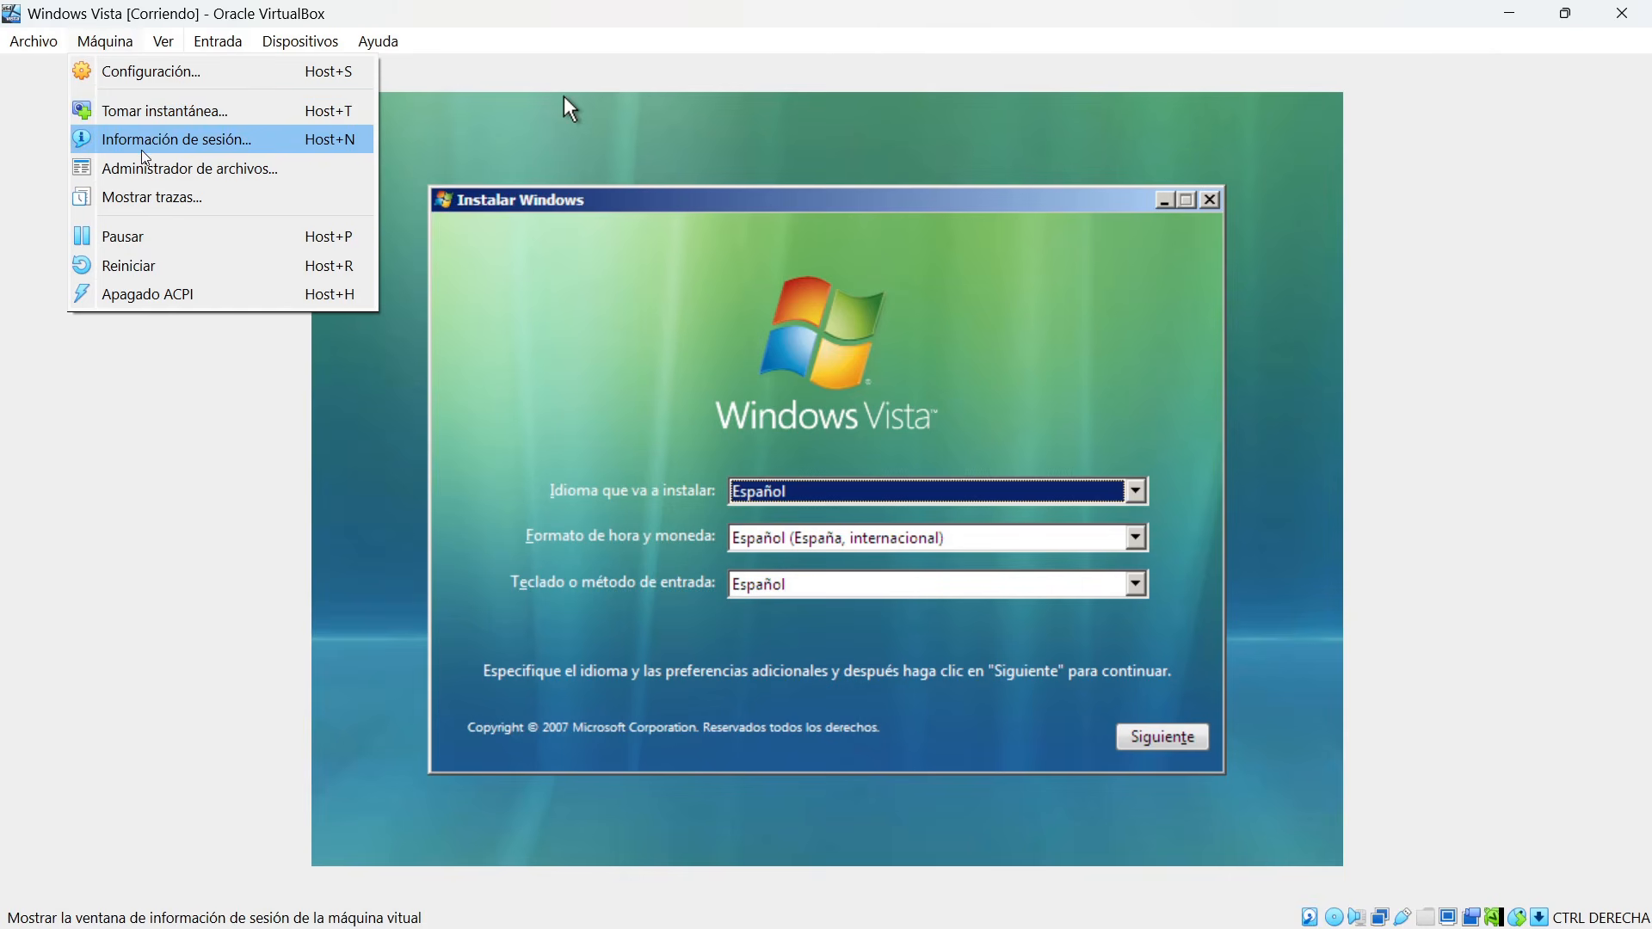
pyautogui.click(137, 241)
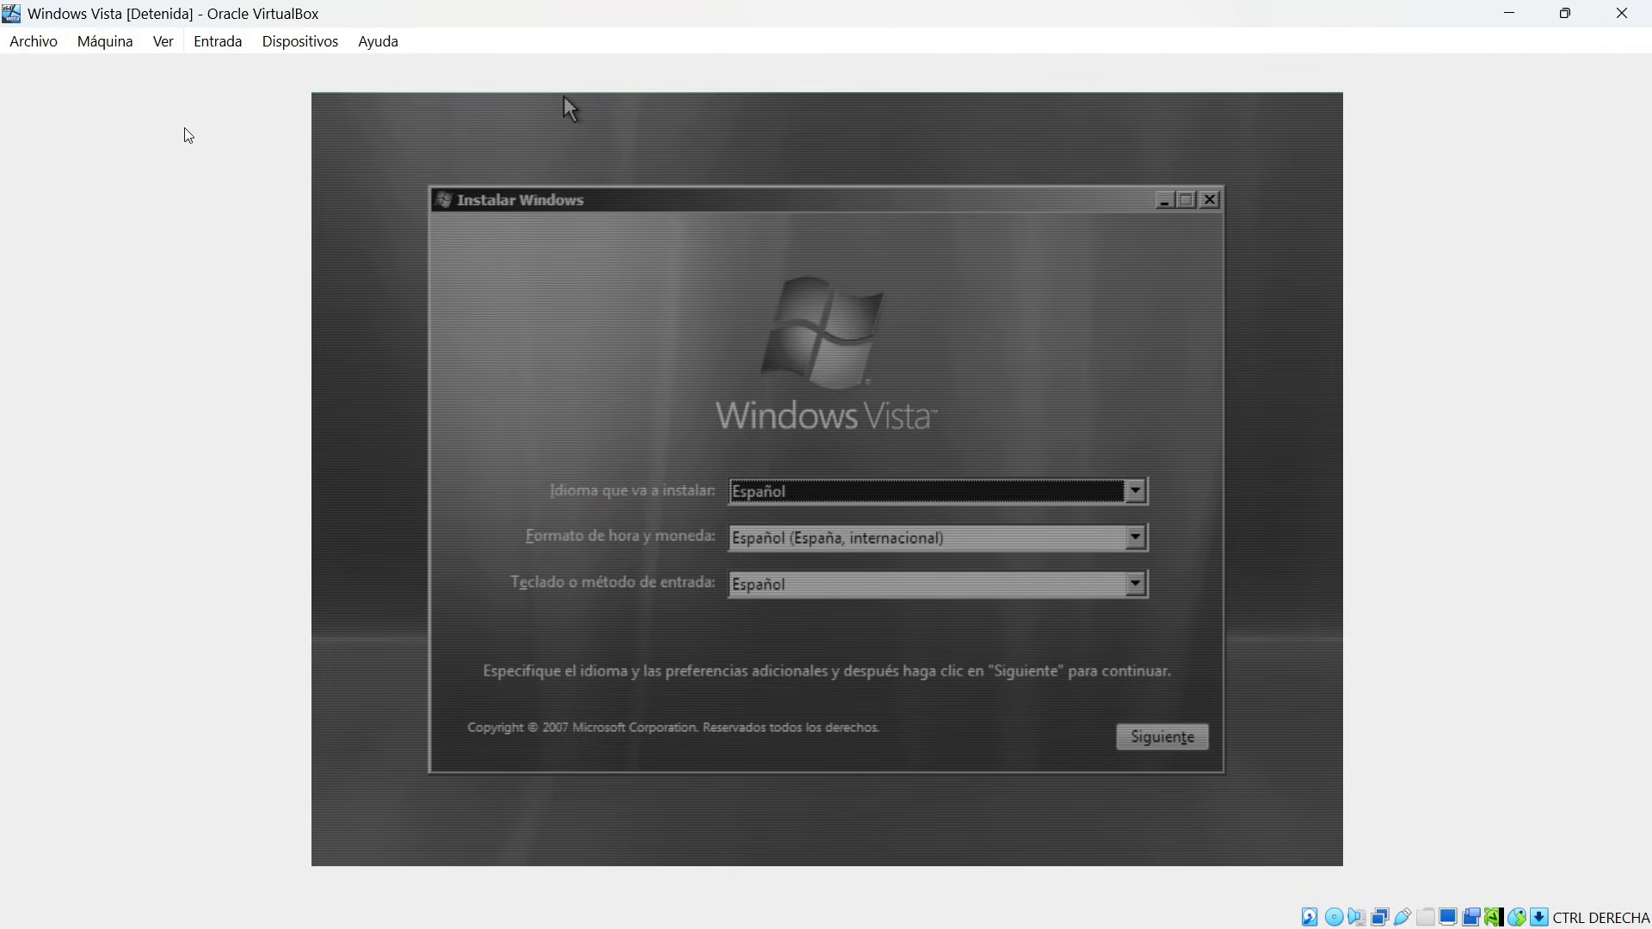
# Resume the paused Windows Vista virtual machine.
pyautogui.click(123, 53)
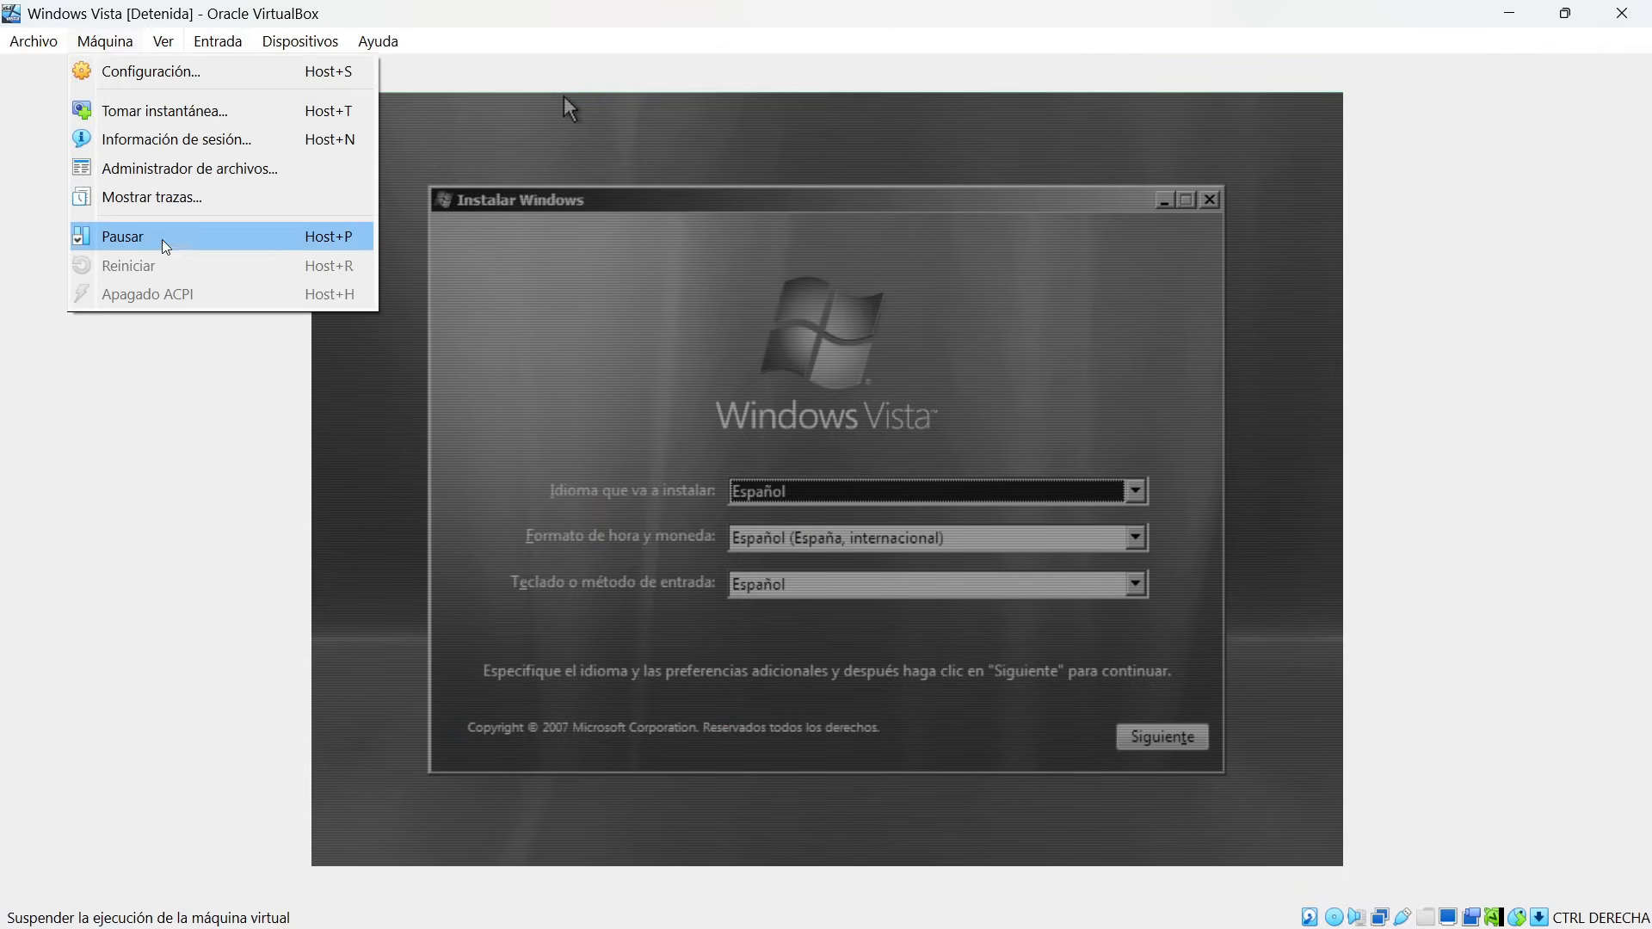
pyautogui.click(164, 241)
pyautogui.click(112, 53)
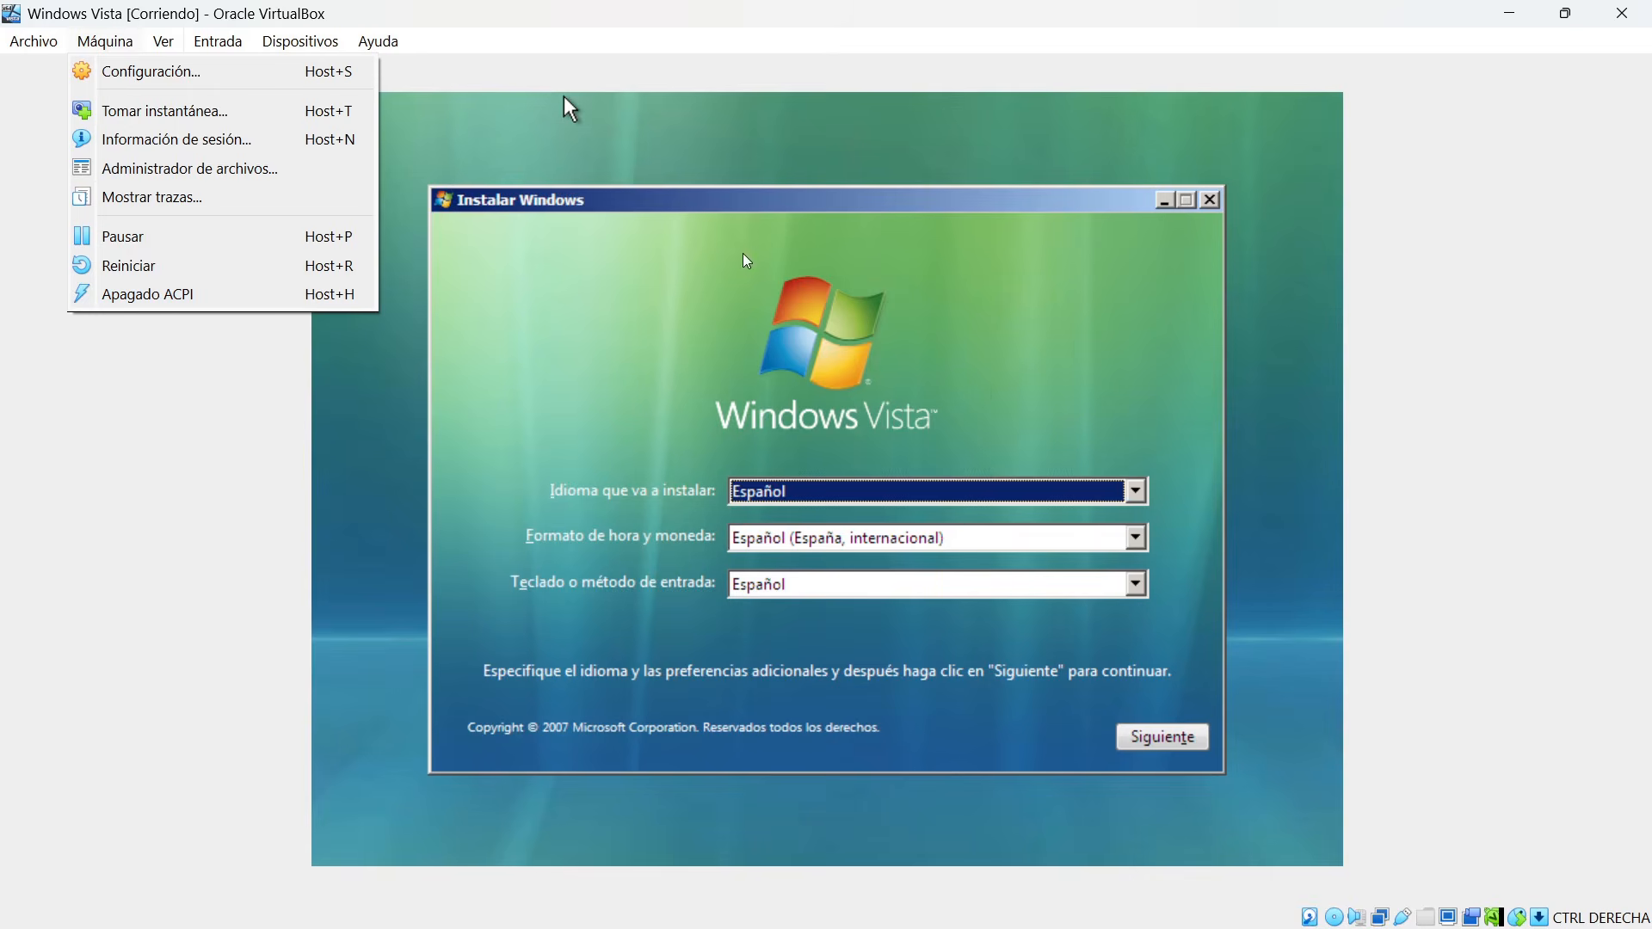
# Try the scaled display in a smaller window and full-screen mode, and return to the normal maximised view.
pyautogui.click(163, 40)
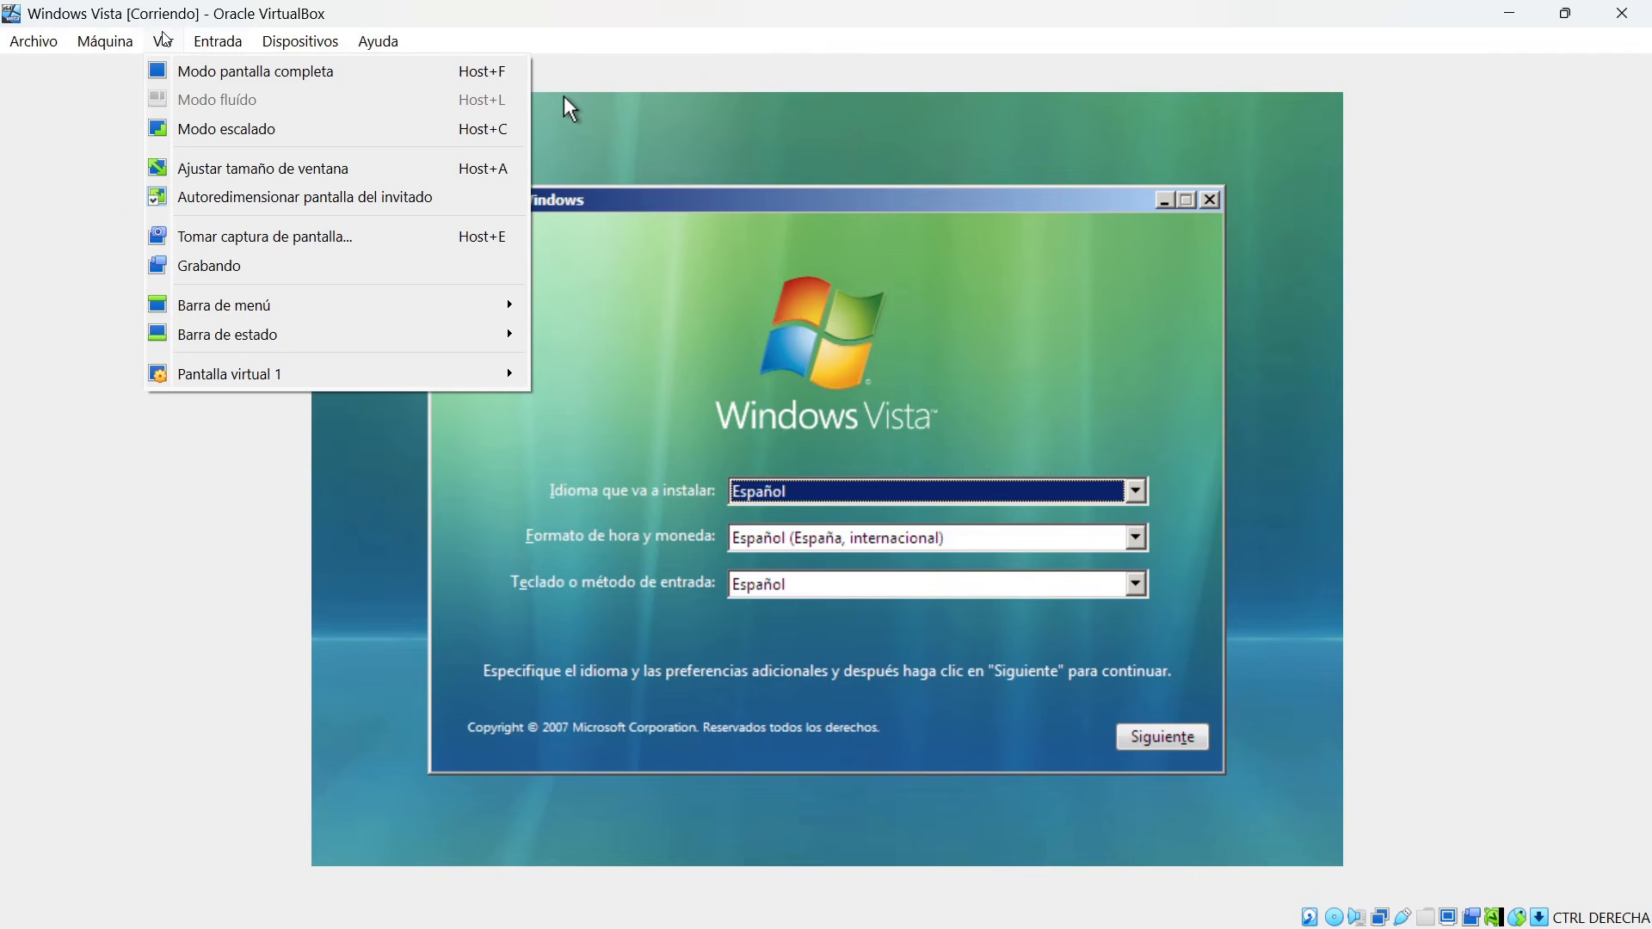
pyautogui.moveTo(197, 47)
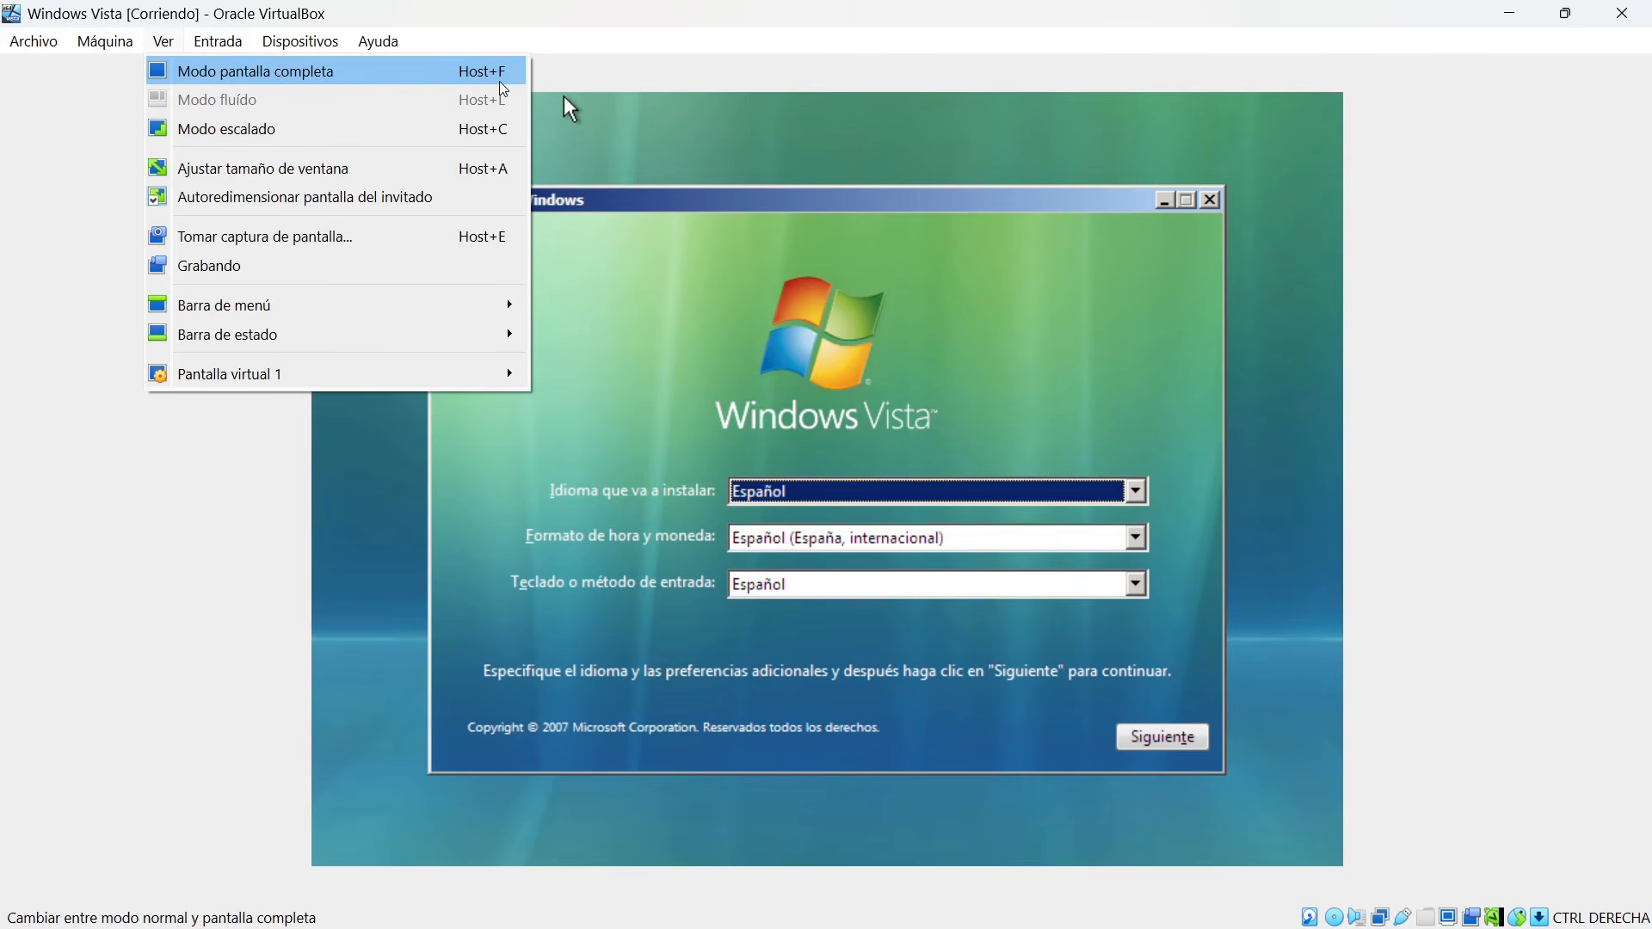
pyautogui.click(616, 24)
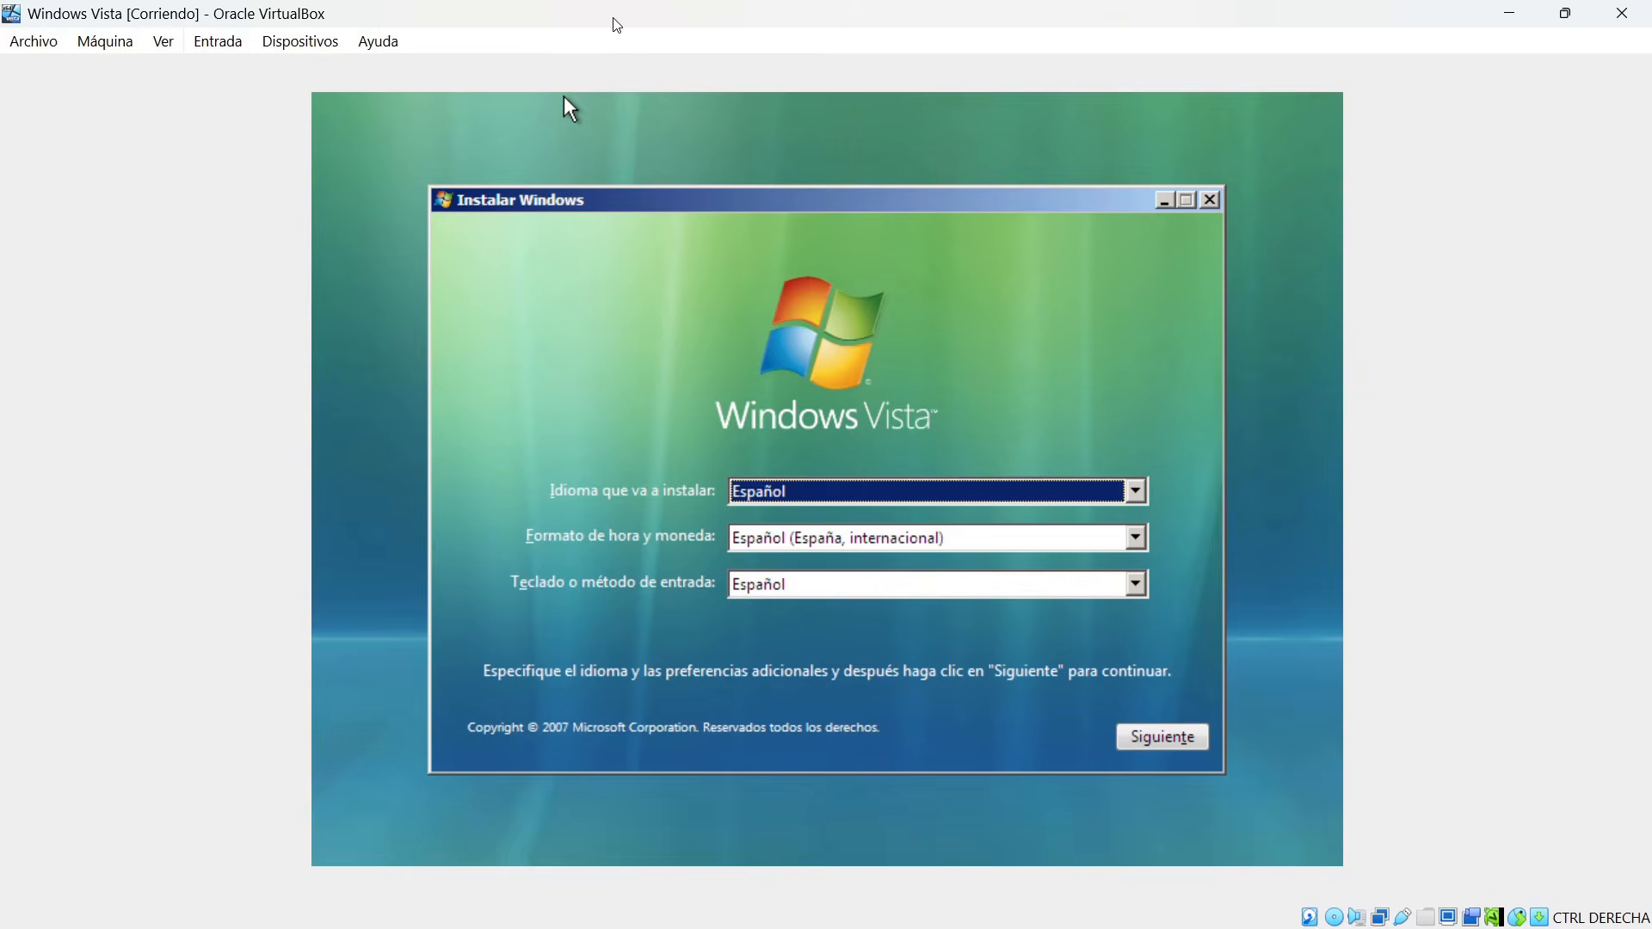
pyautogui.doubleClick(616, 24)
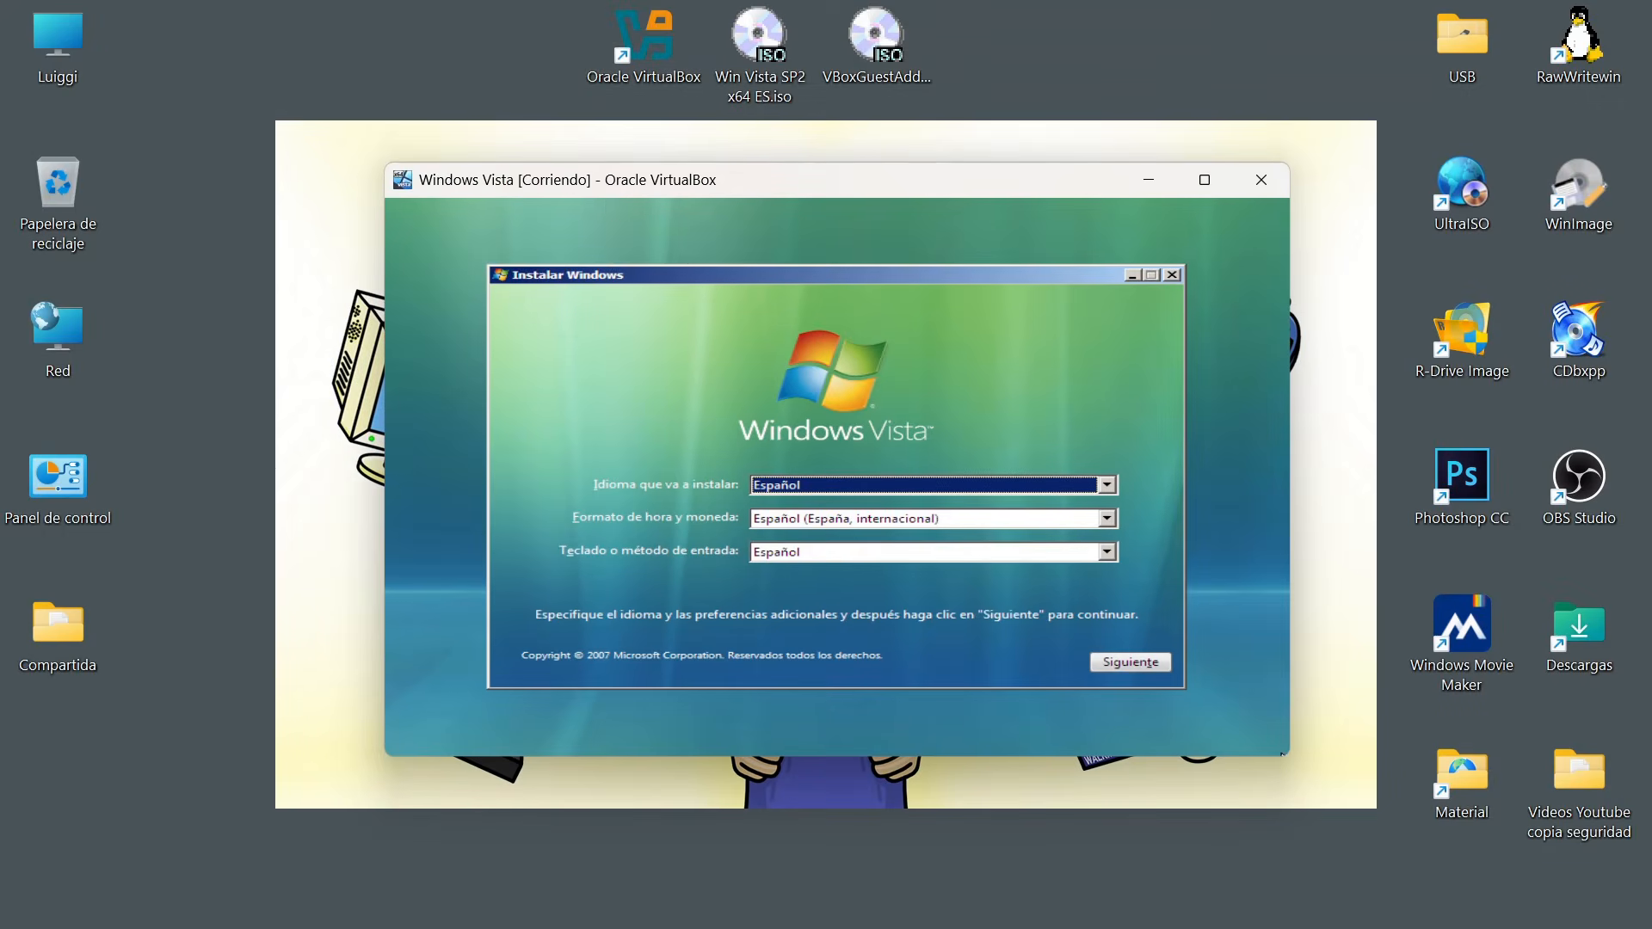
pyautogui.moveTo(1288, 756); pyautogui.dragTo(1196, 825)
pyautogui.hotkey('ctrl', 'f')
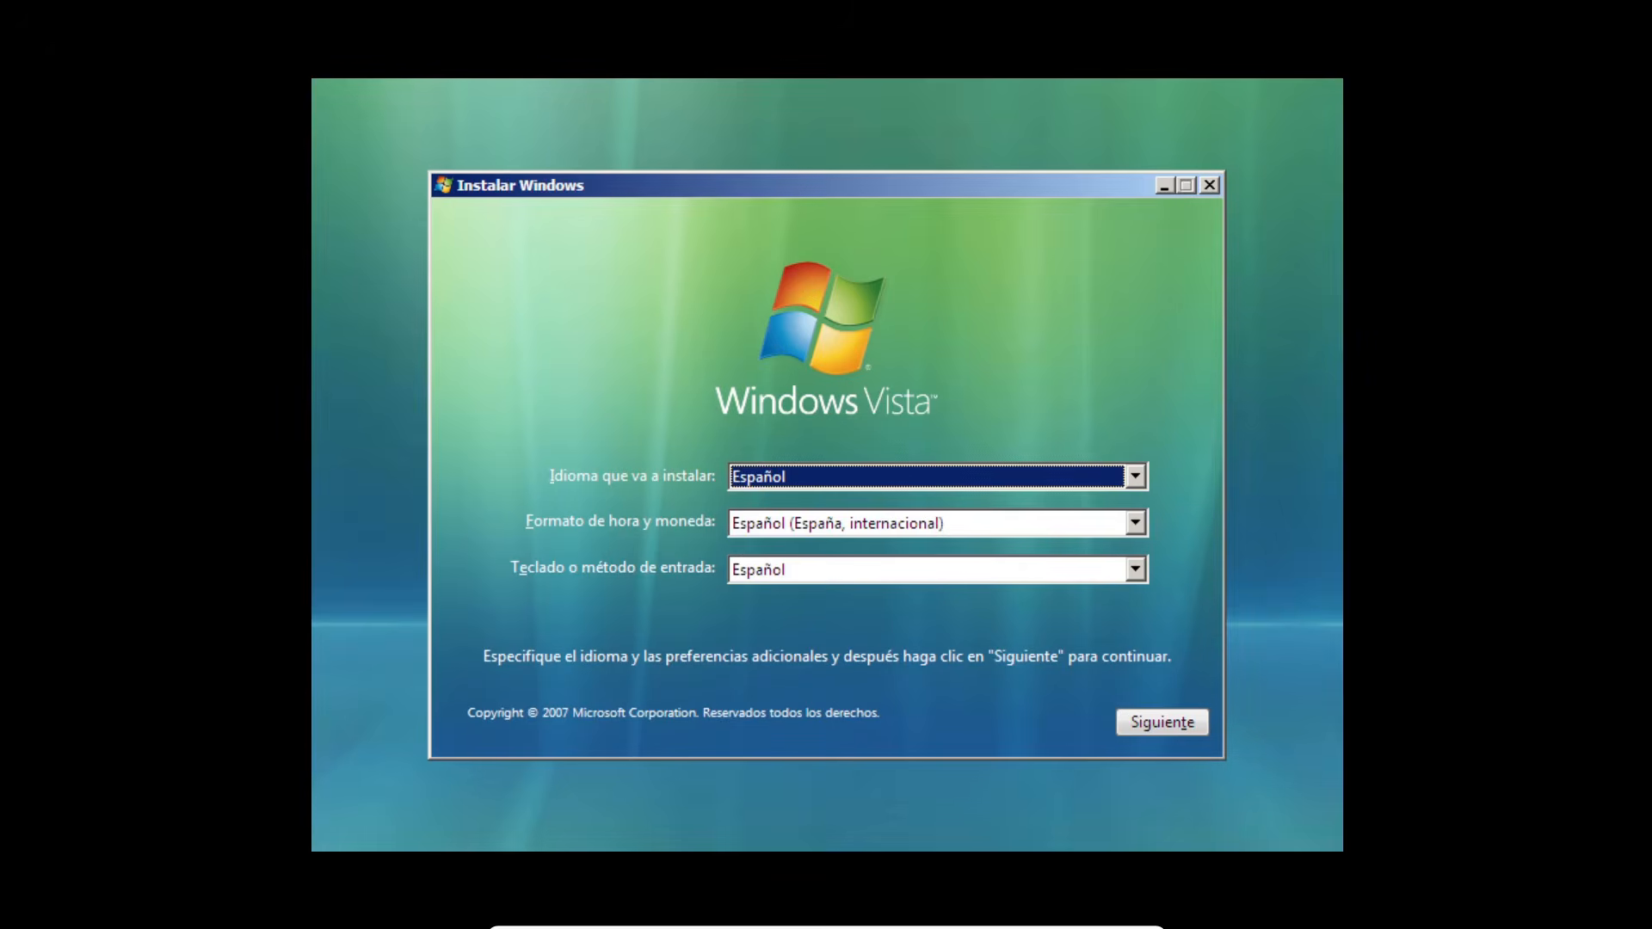
pyautogui.hotkey('ctrl', 'f')
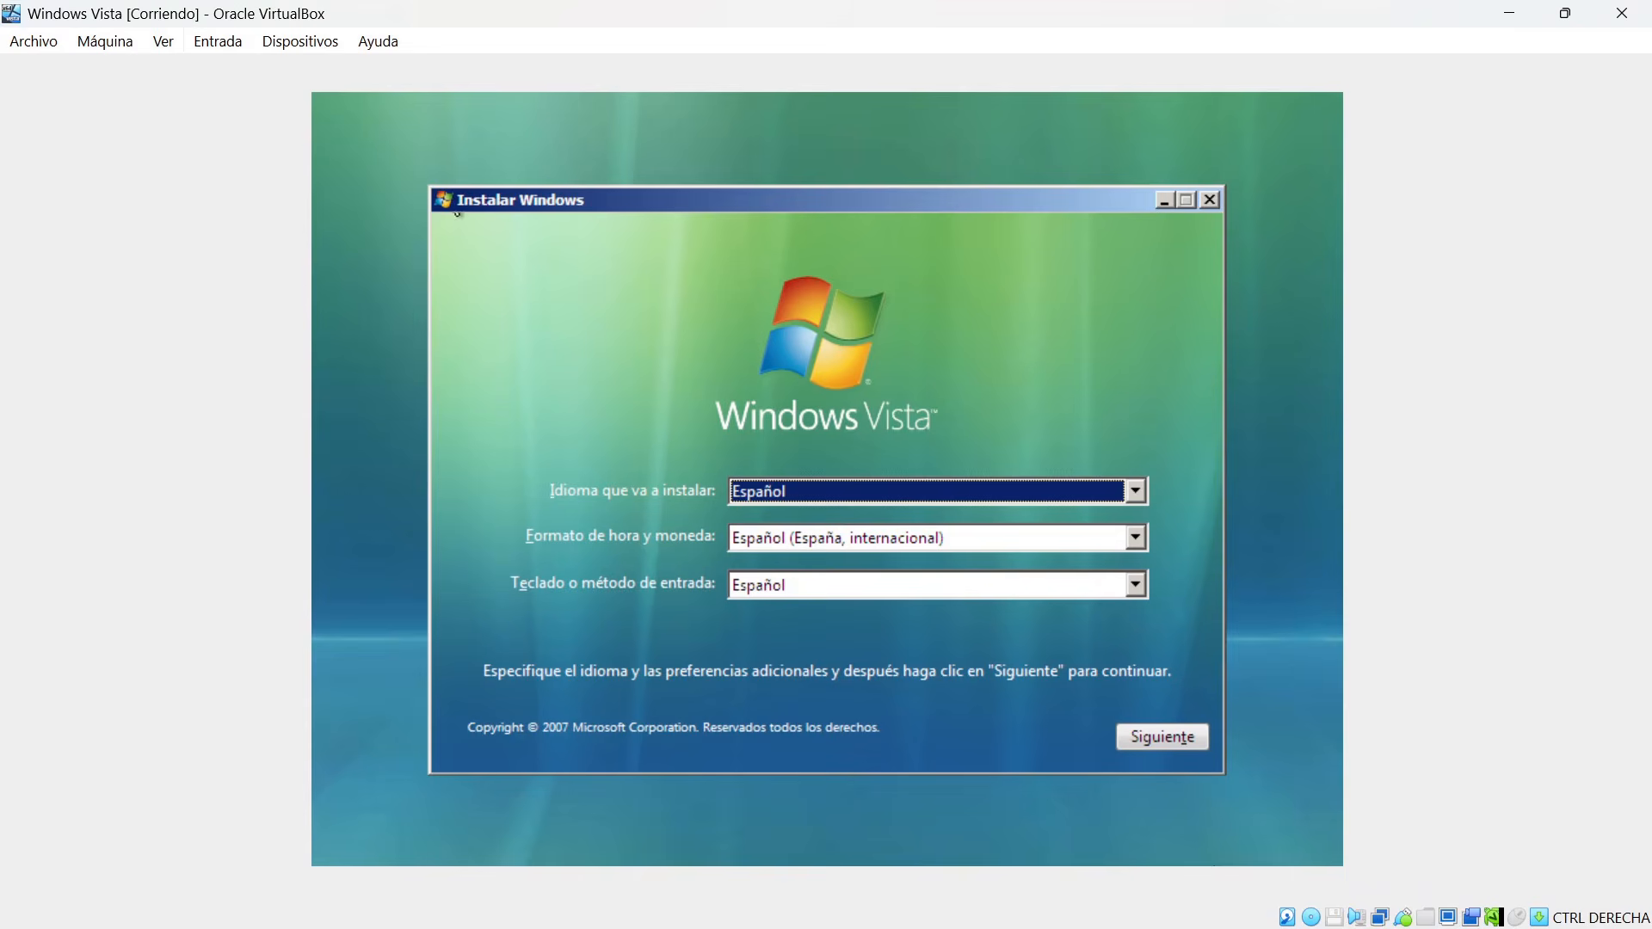
pyautogui.click(243, 41)
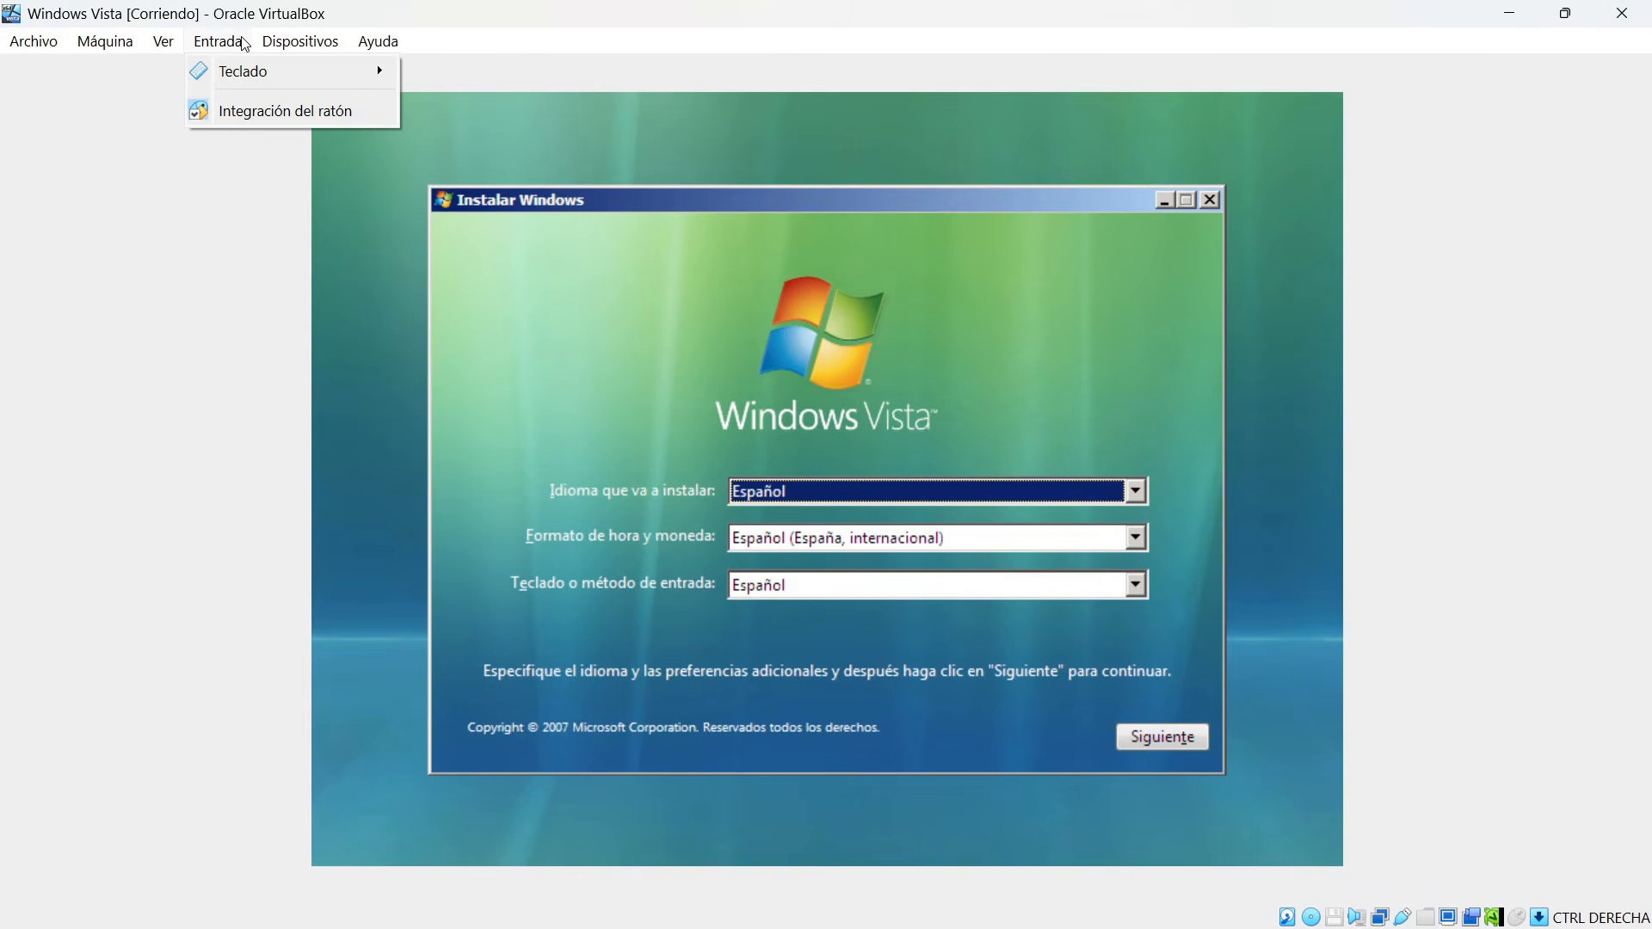
pyautogui.moveTo(176, 48)
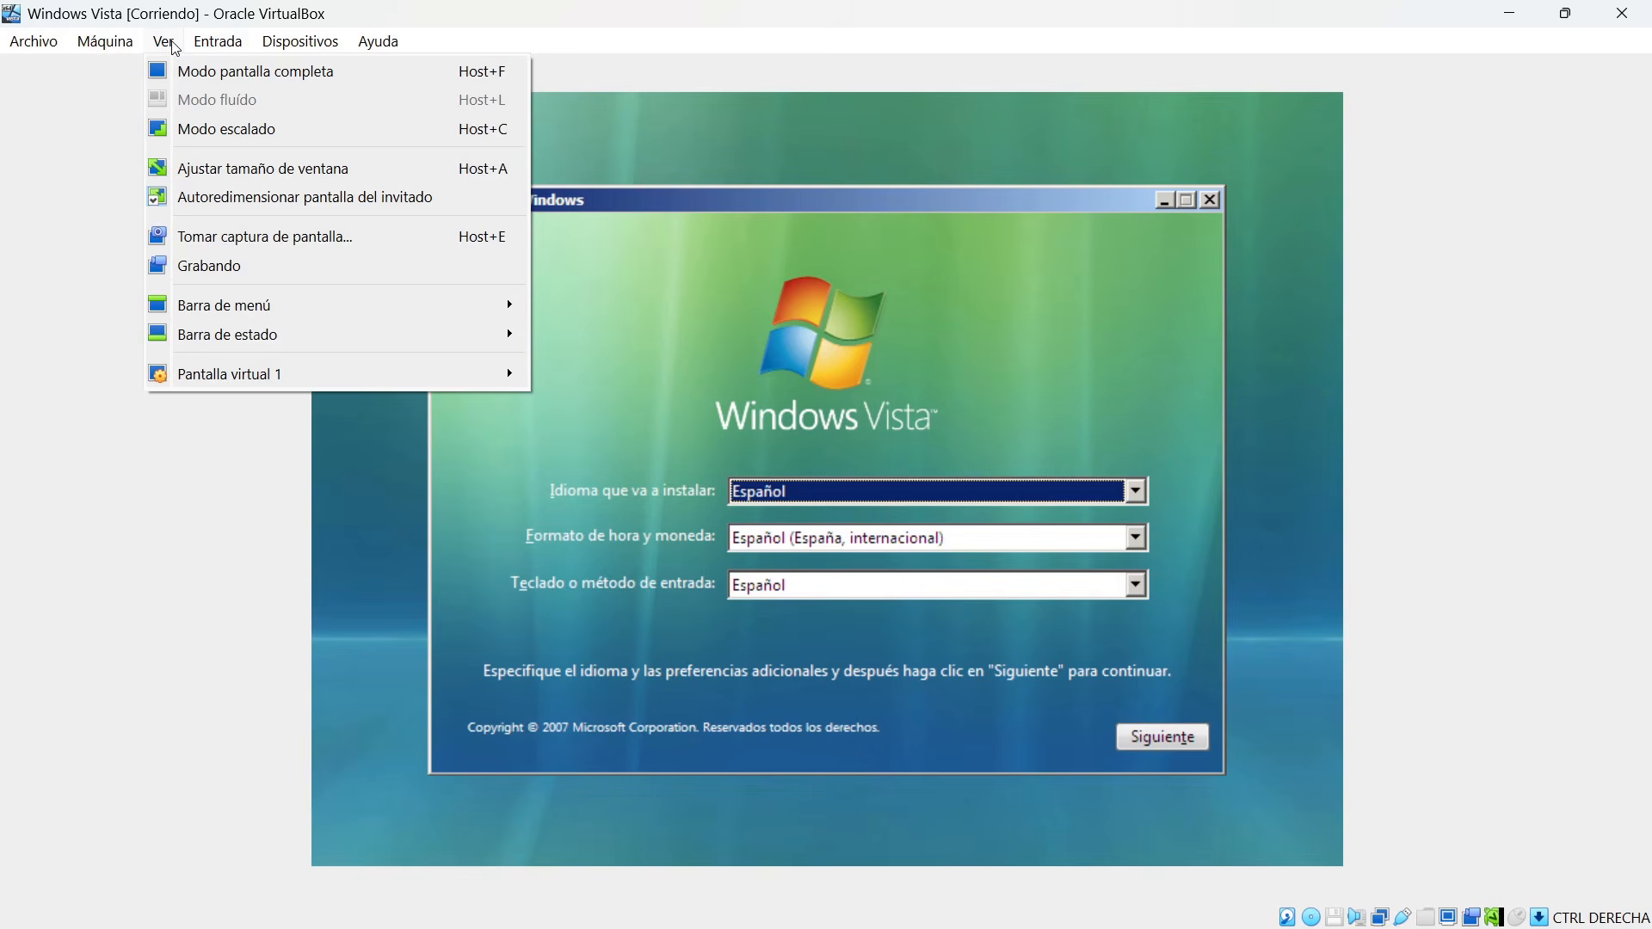
pyautogui.moveTo(1286, 894)
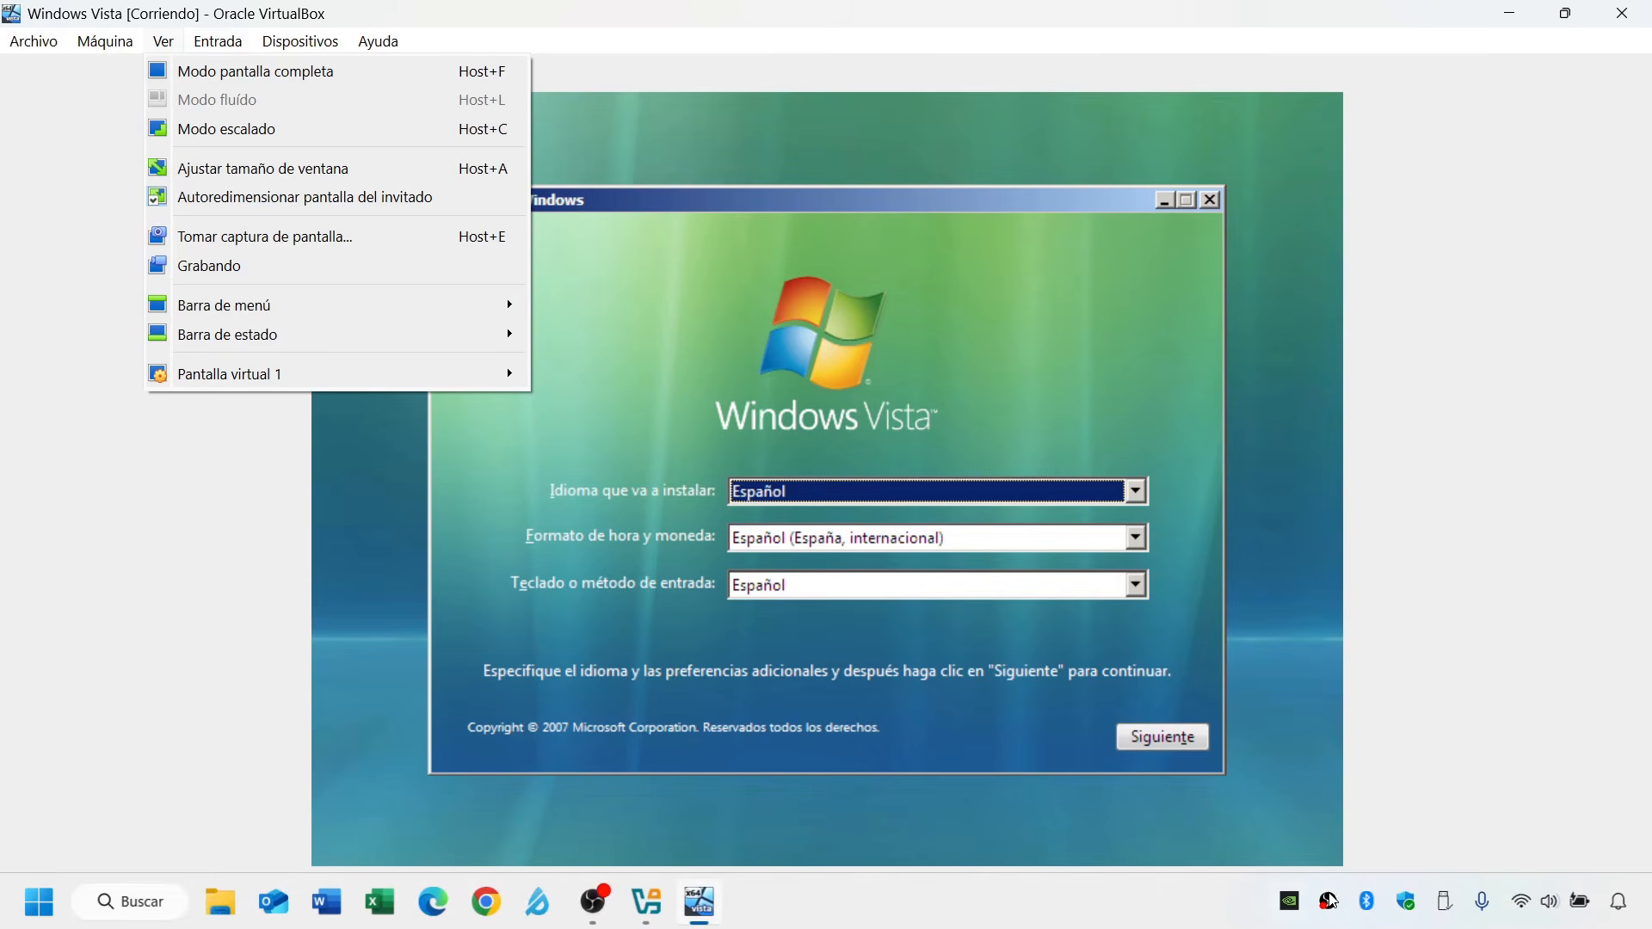
pyautogui.click(1439, 853)
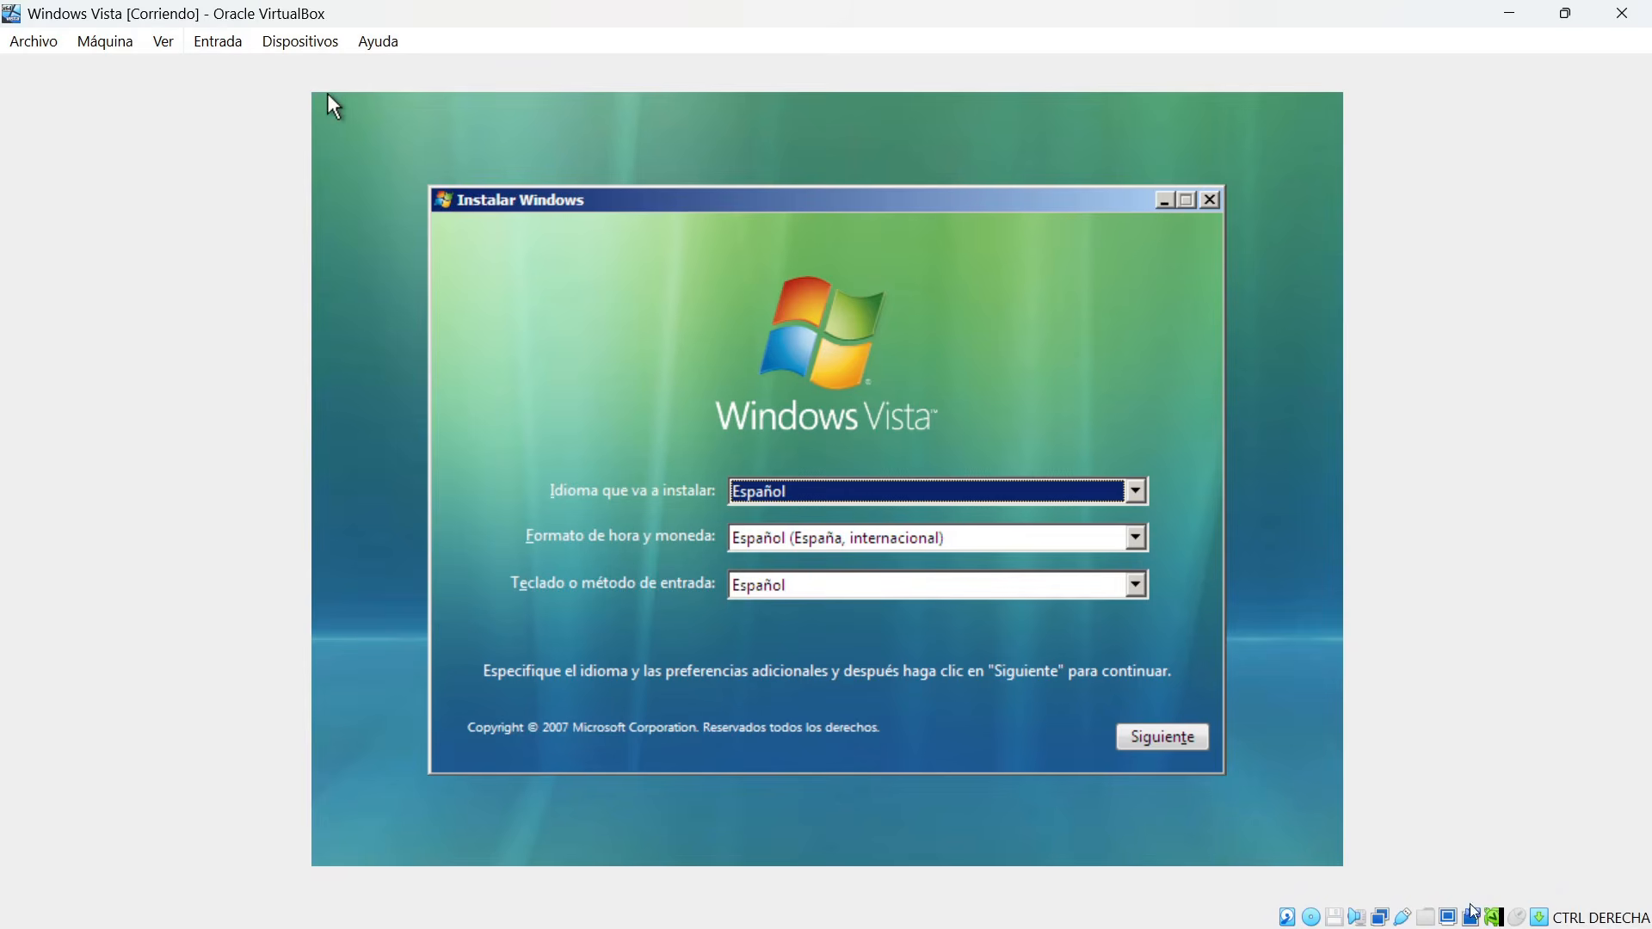
# Review the virtual machine's keyboard shortcuts in the keyboard preferences and close them without saving.
pyautogui.click(226, 45)
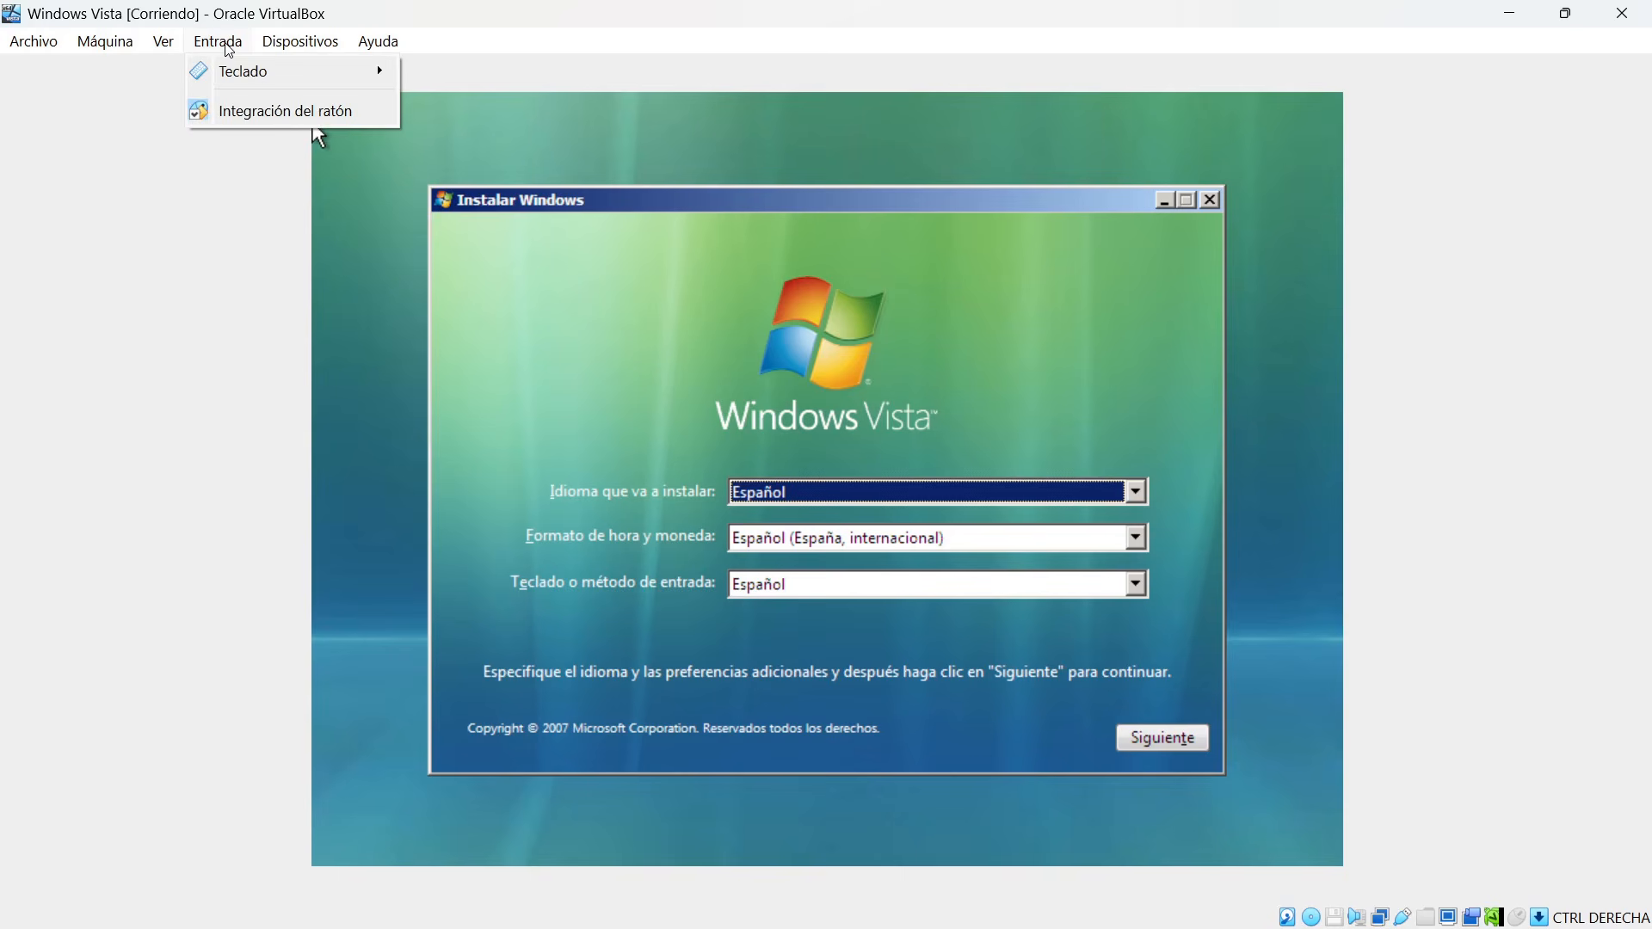
pyautogui.moveTo(250, 74)
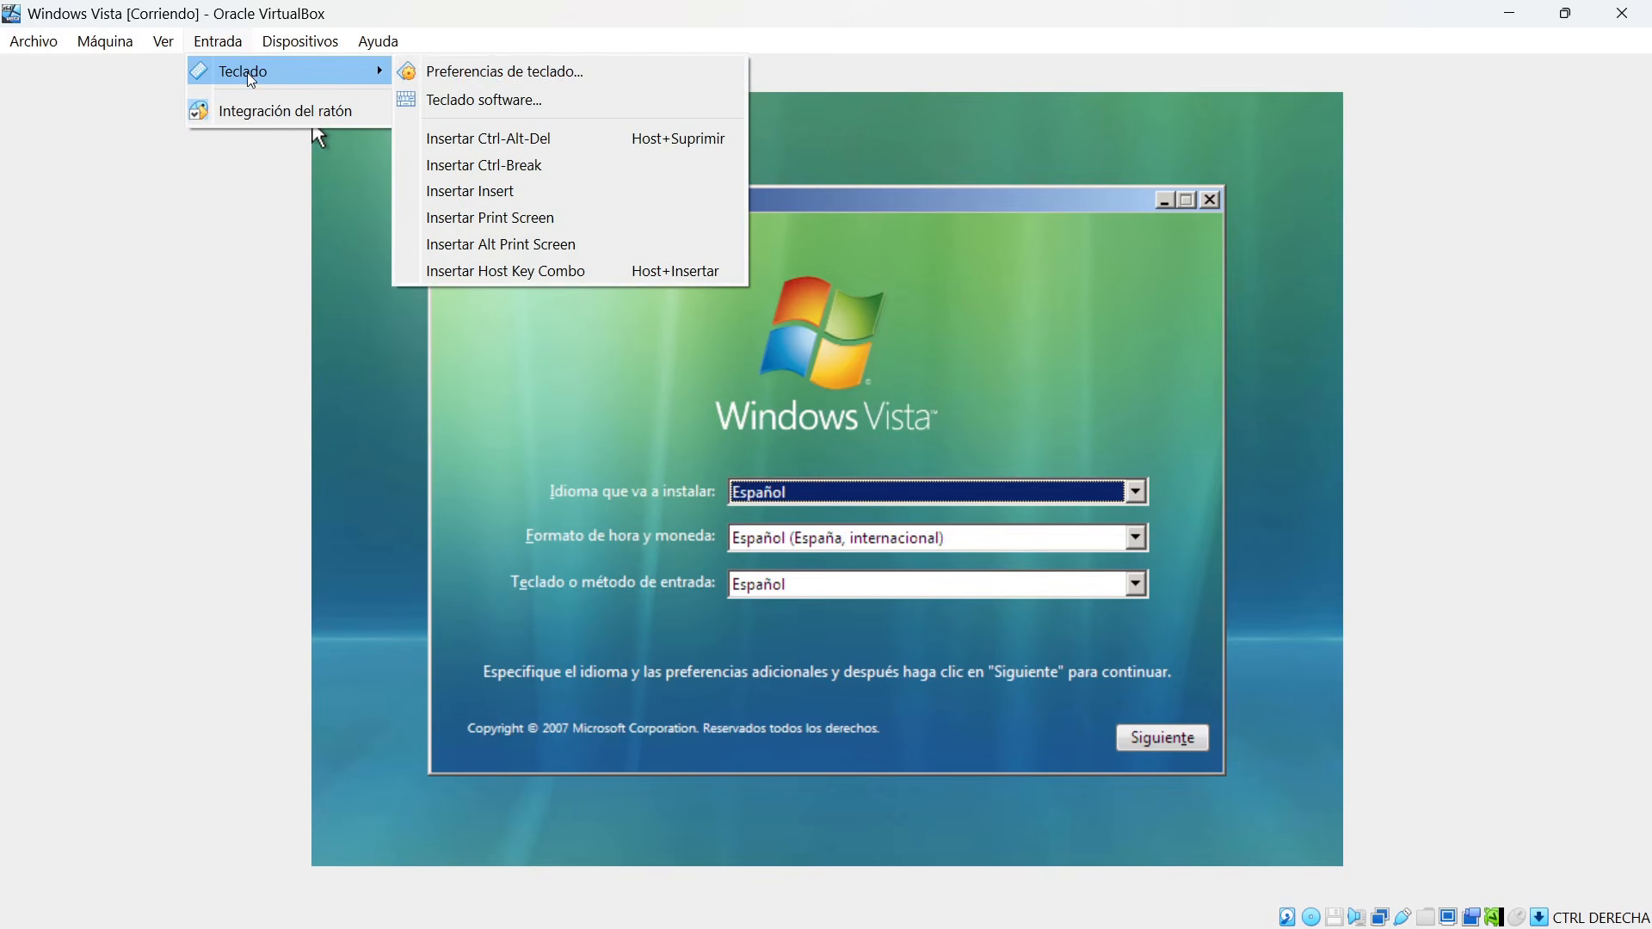
pyautogui.click(638, 77)
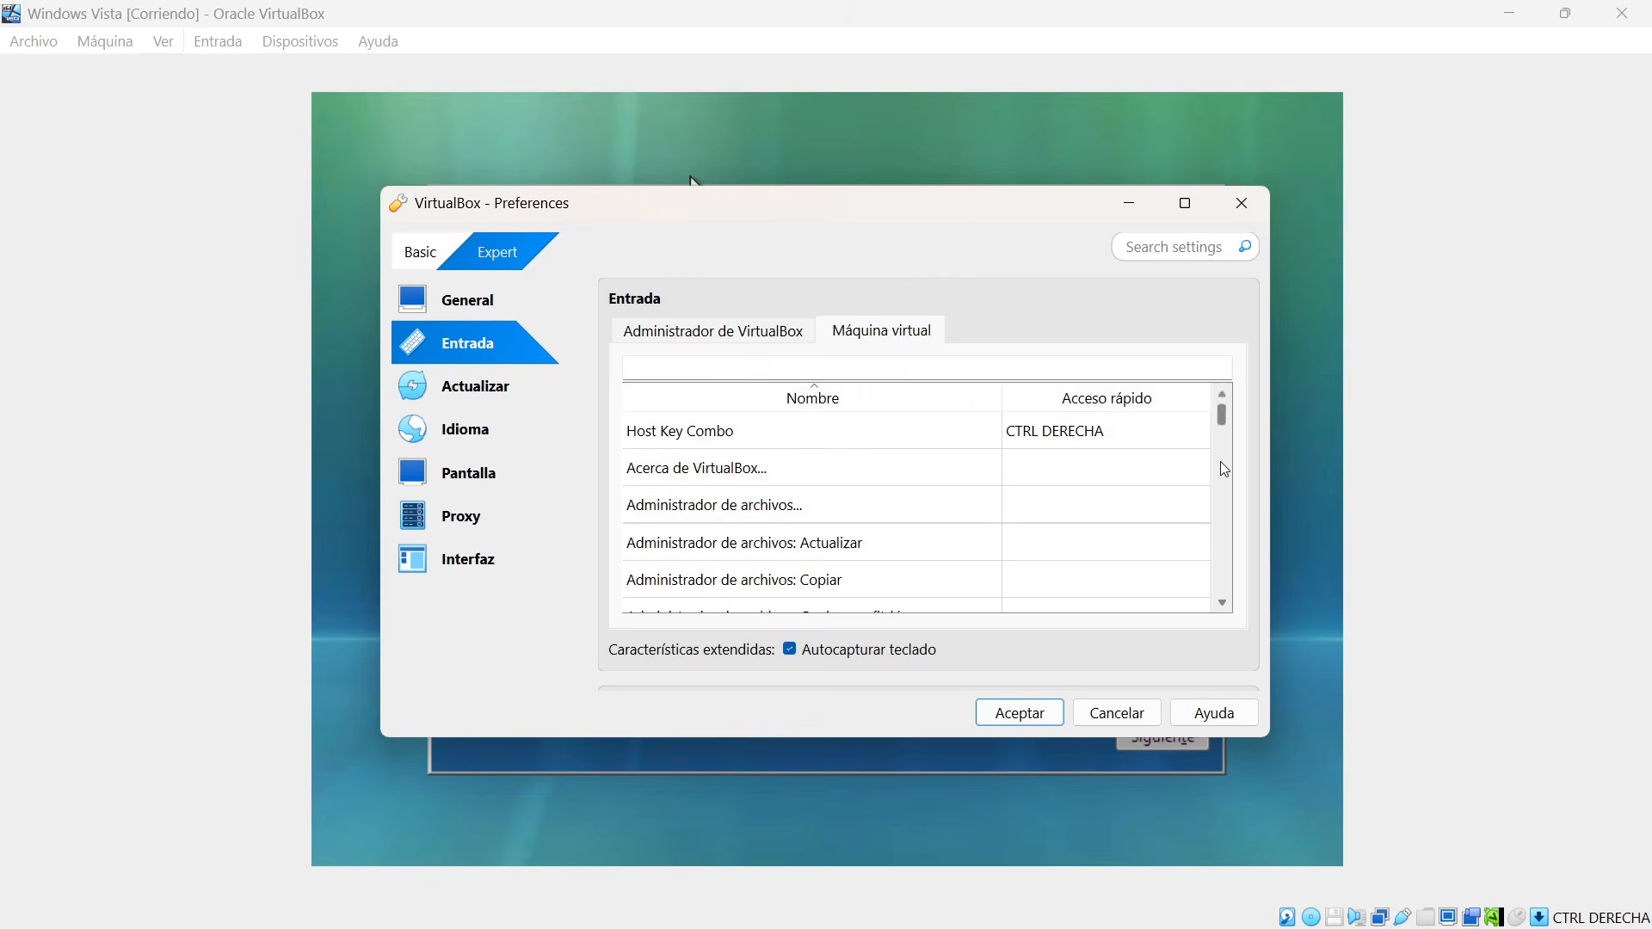
pyautogui.moveTo(1223, 415)
pyautogui.mouseDown()
pyautogui.moveTo(1226, 463)
pyautogui.moveTo(1224, 443)
pyautogui.mouseUp()
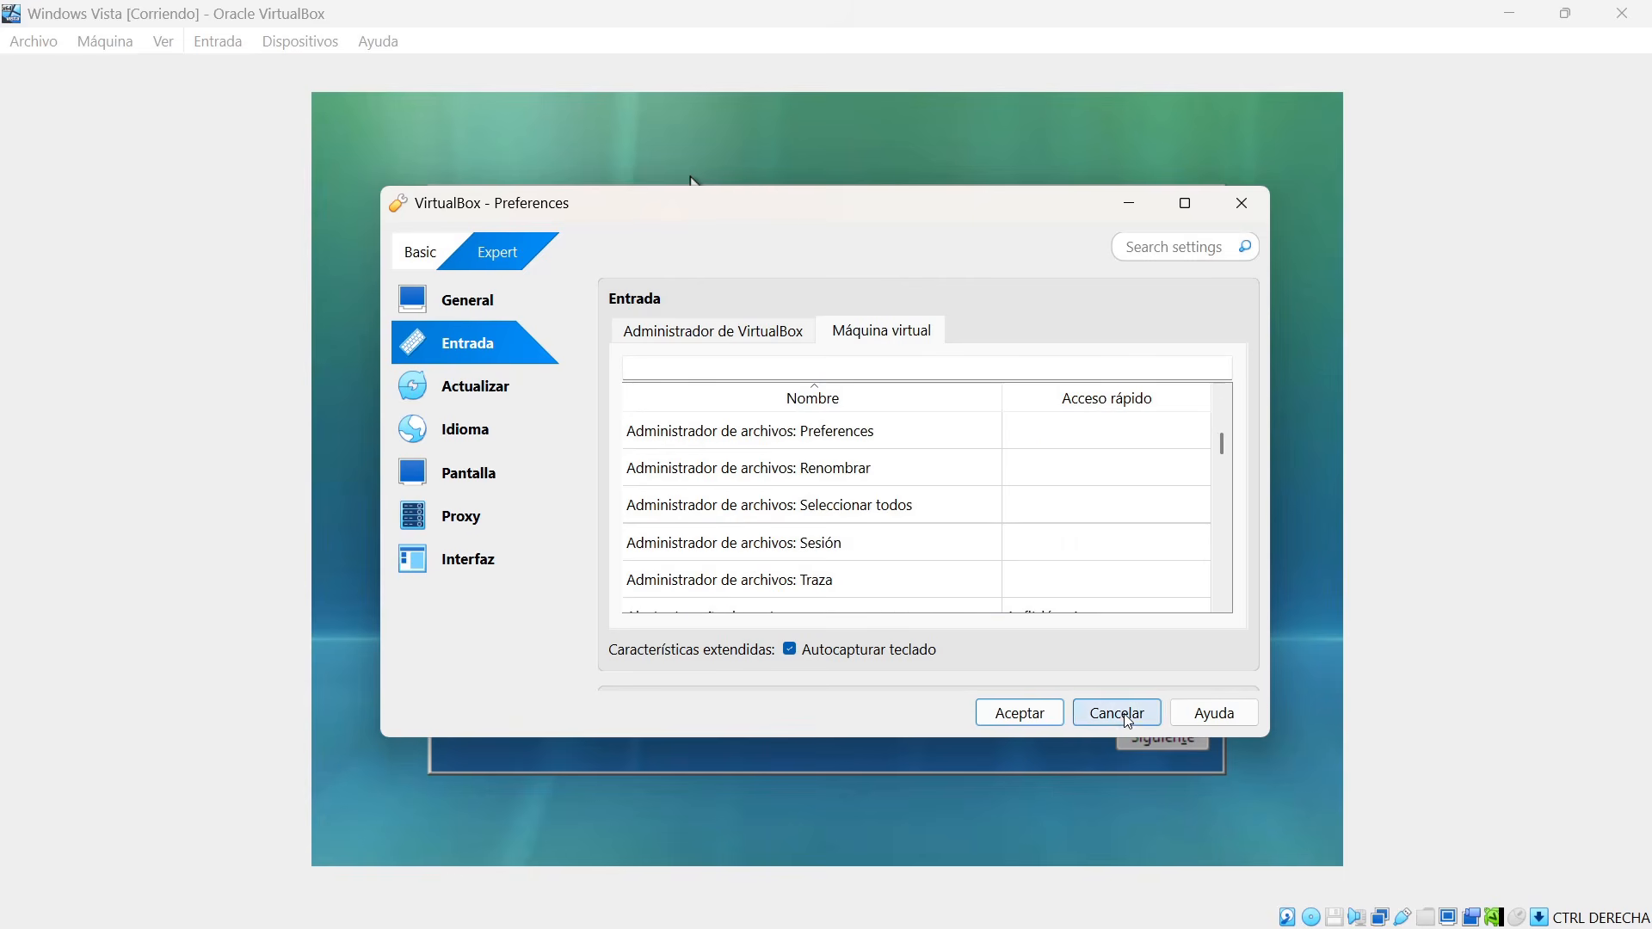
pyautogui.click(1117, 713)
# Review the key sequences that can be sent to the virtual machine, such as Ctrl-Alt-Del and Insert.
pyautogui.click(218, 41)
pyautogui.moveTo(258, 75)
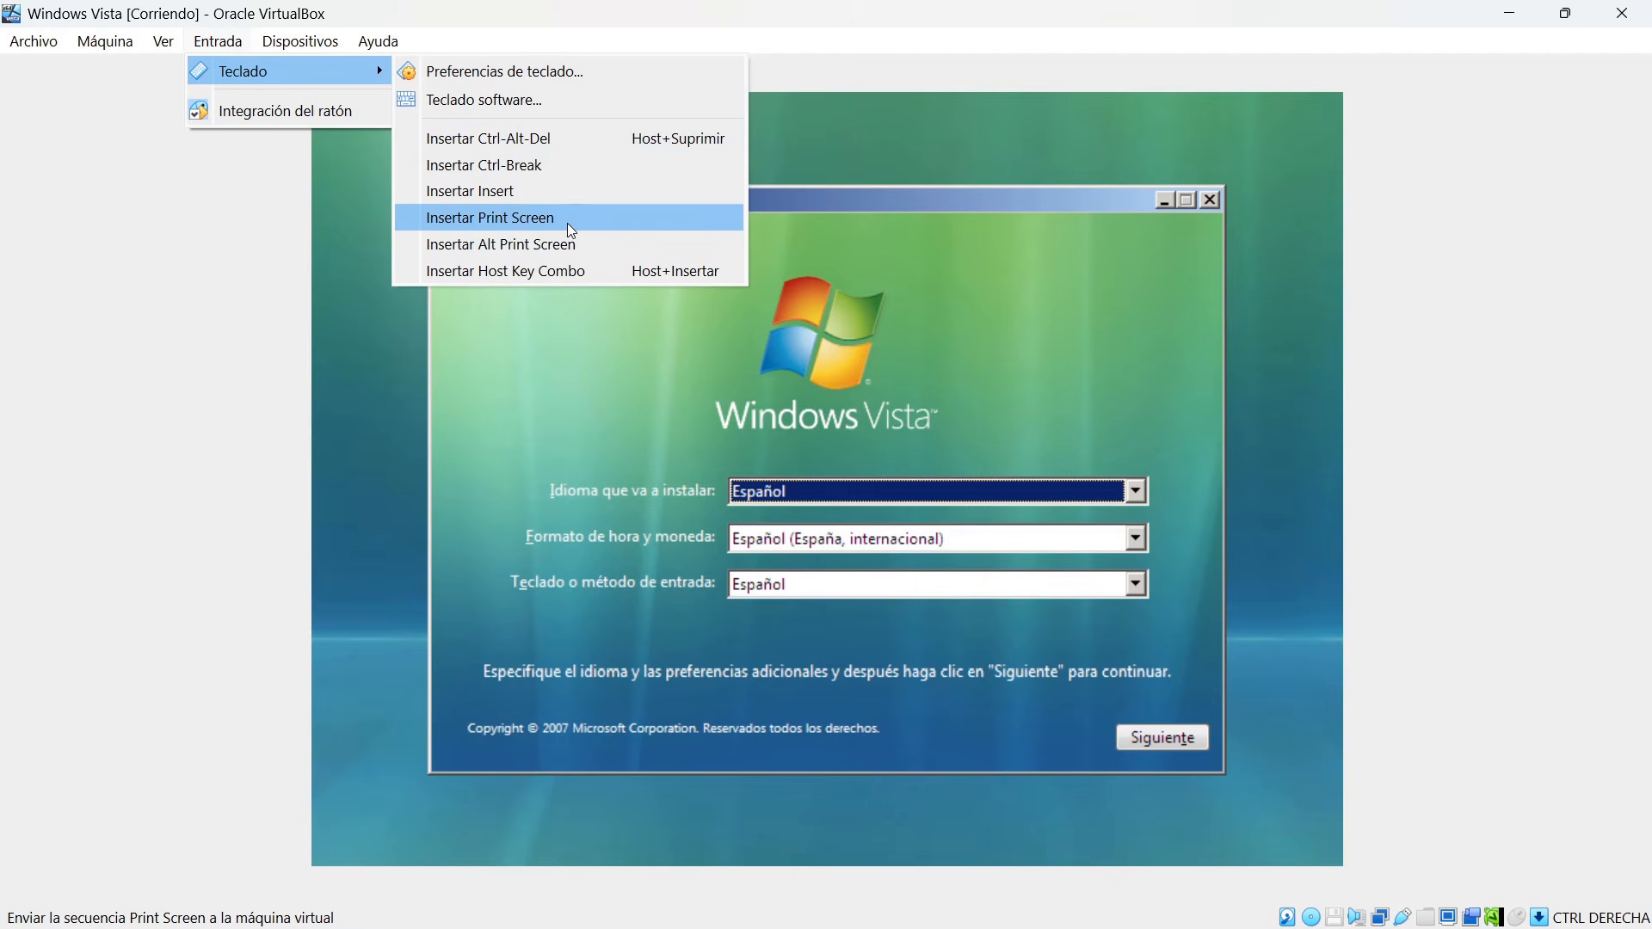
pyautogui.click(539, 188)
# Review the device options for optical drives, audio, USB, shared folders and shared clipboard, plus the help entries and the host key indicator.
pyautogui.click(330, 43)
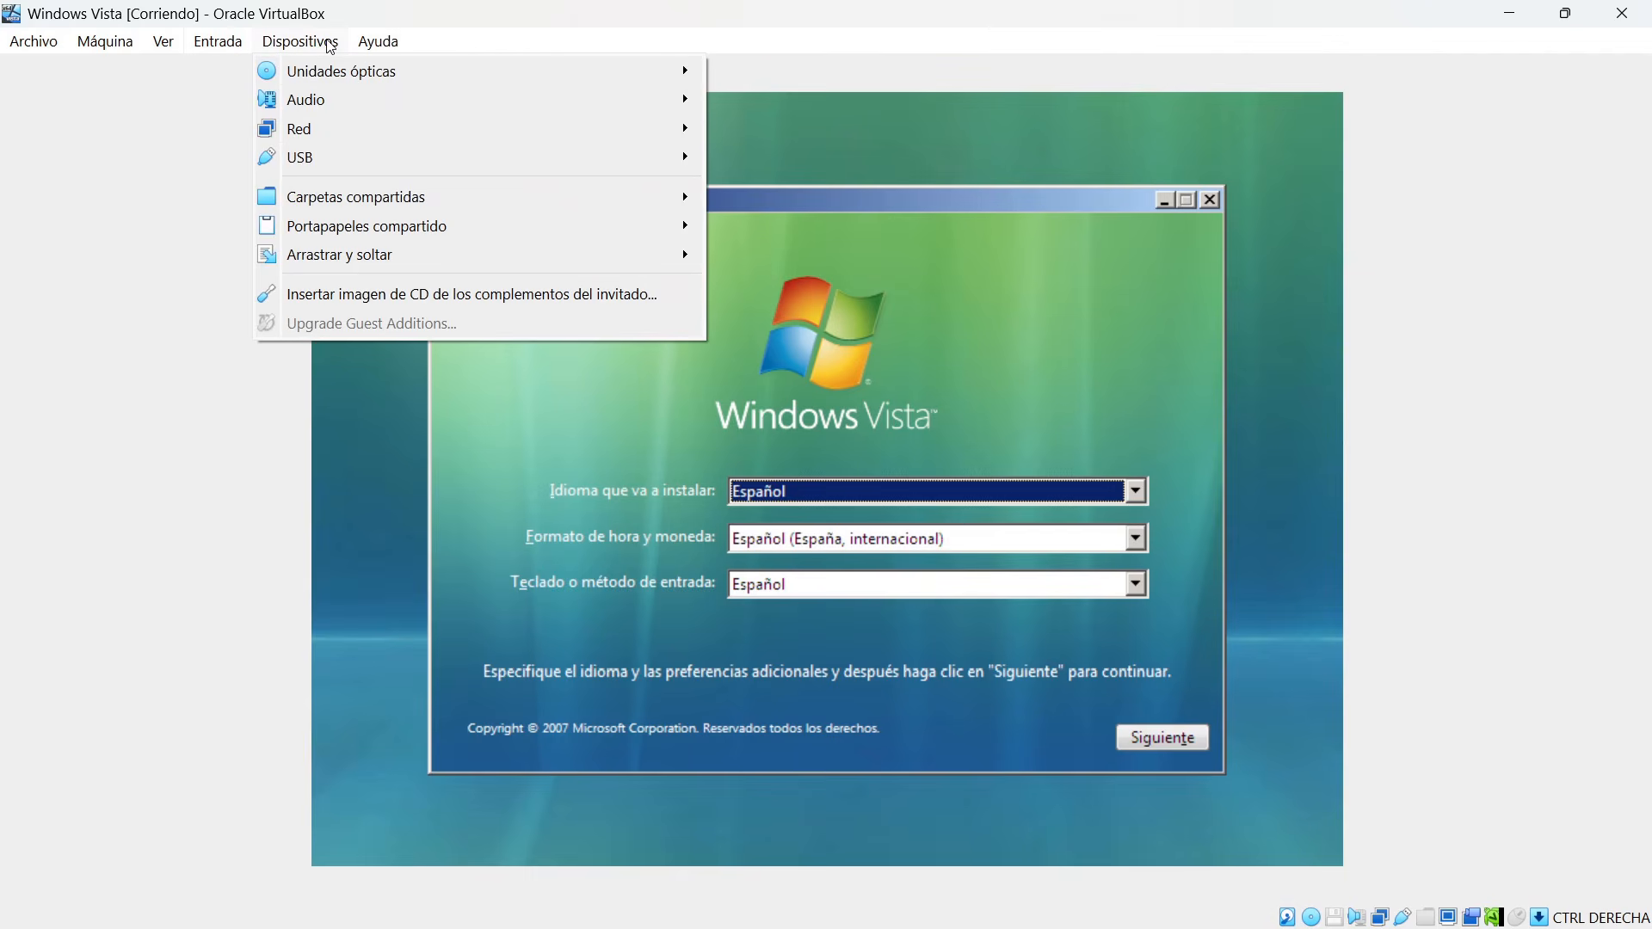
pyautogui.moveTo(355, 76)
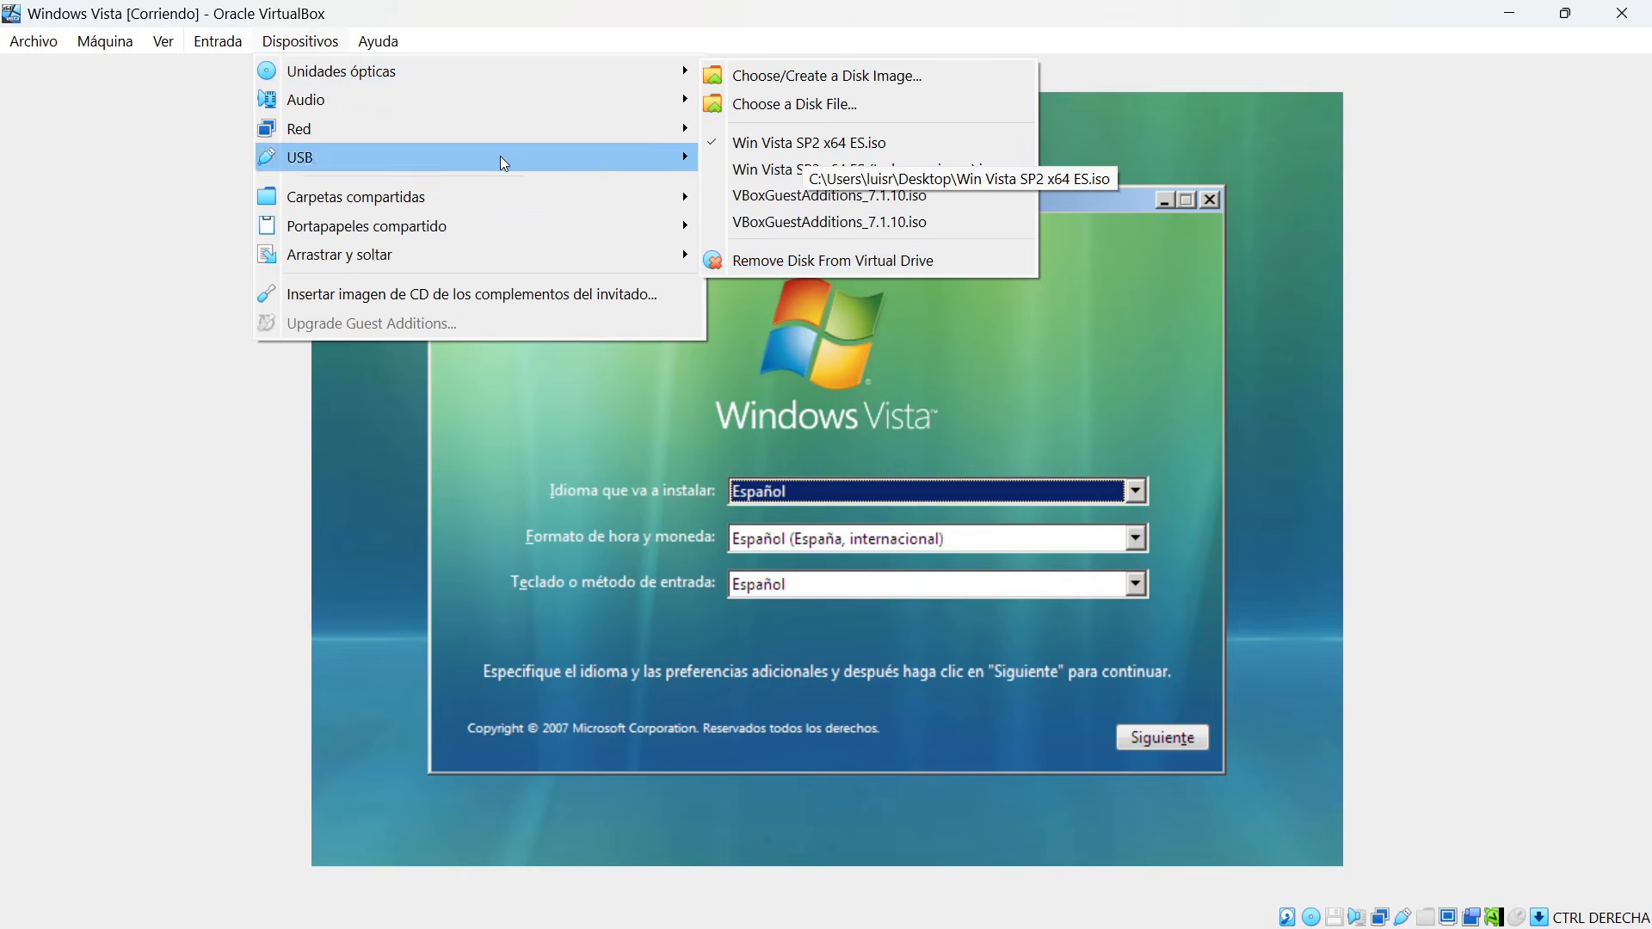
pyautogui.moveTo(282, 103)
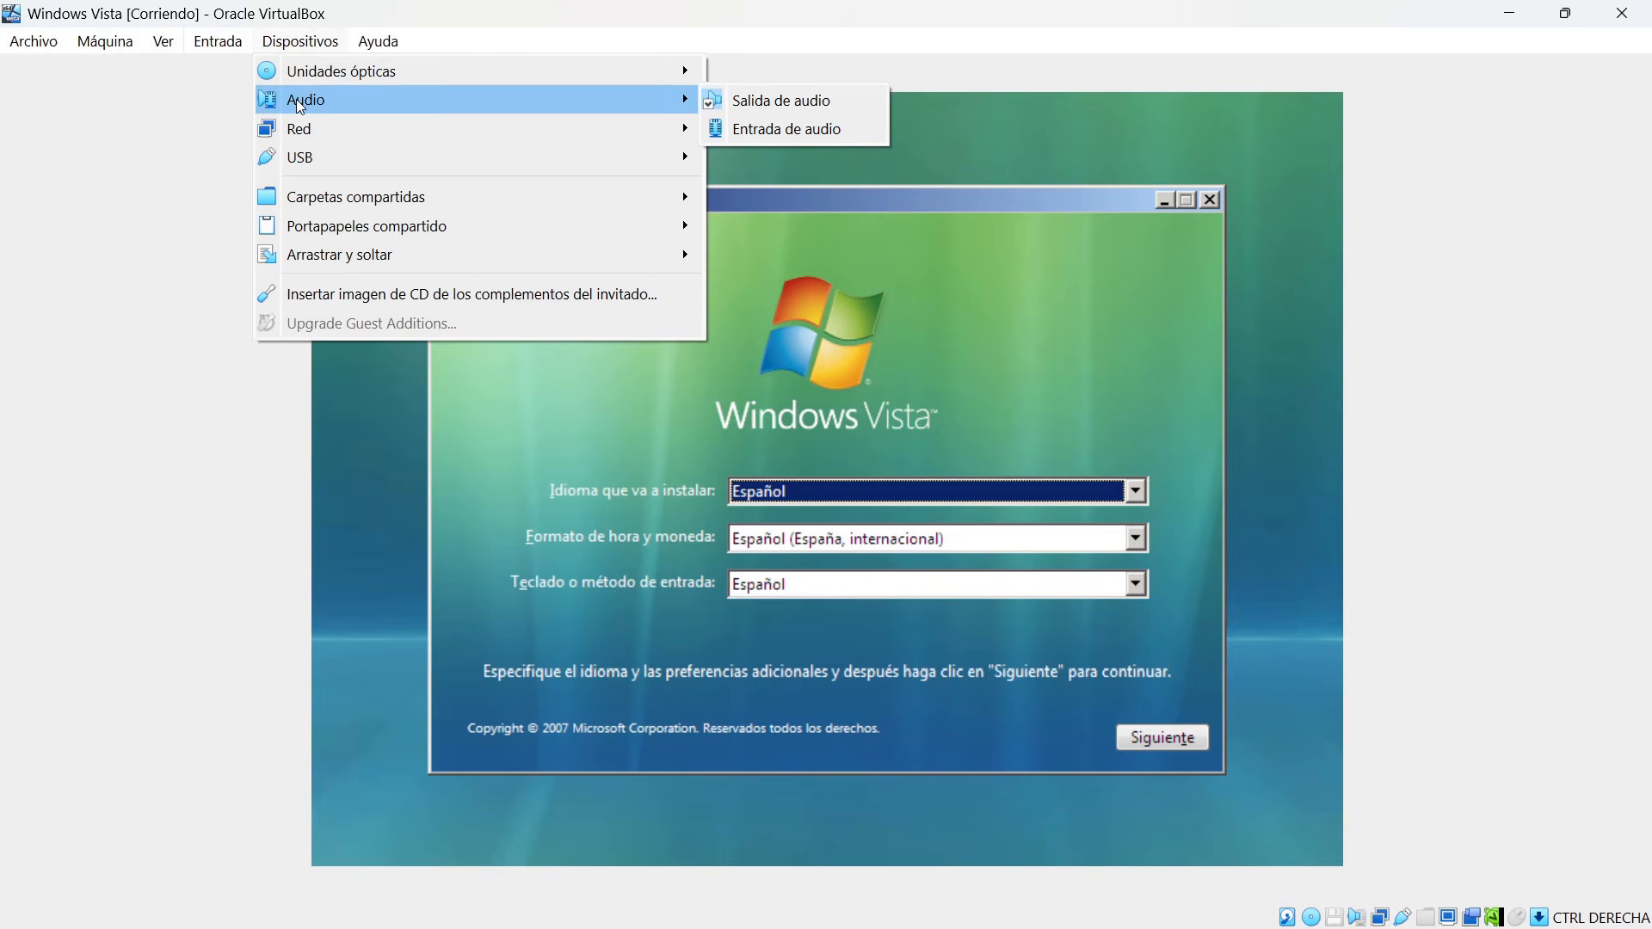
pyautogui.moveTo(307, 160)
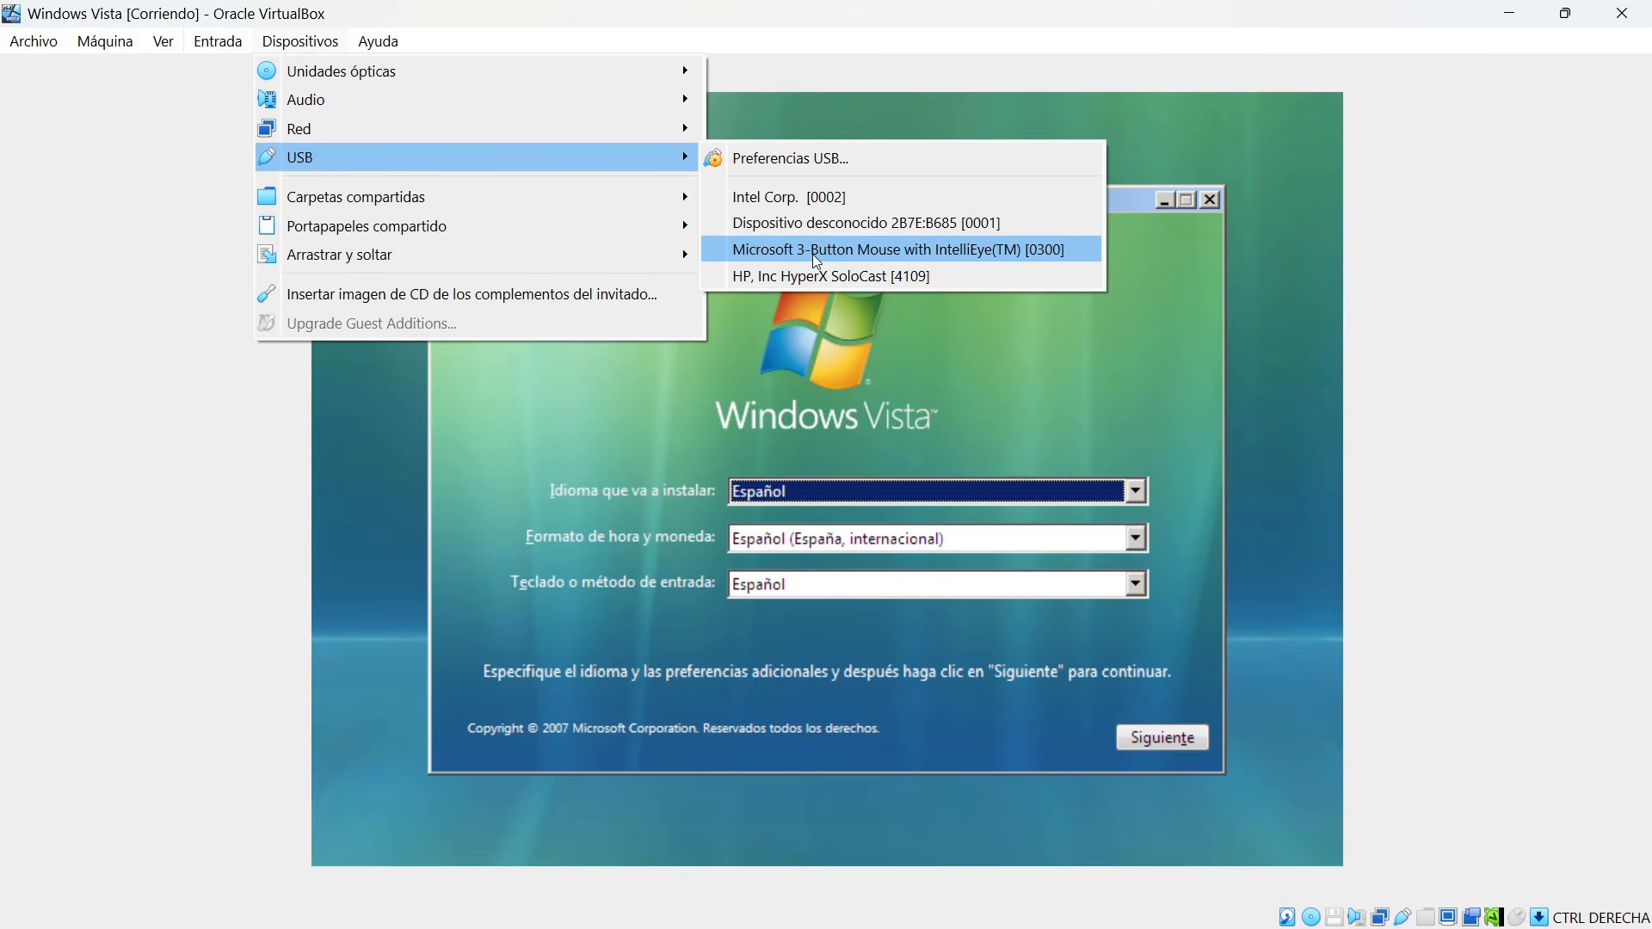
pyautogui.moveTo(415, 198)
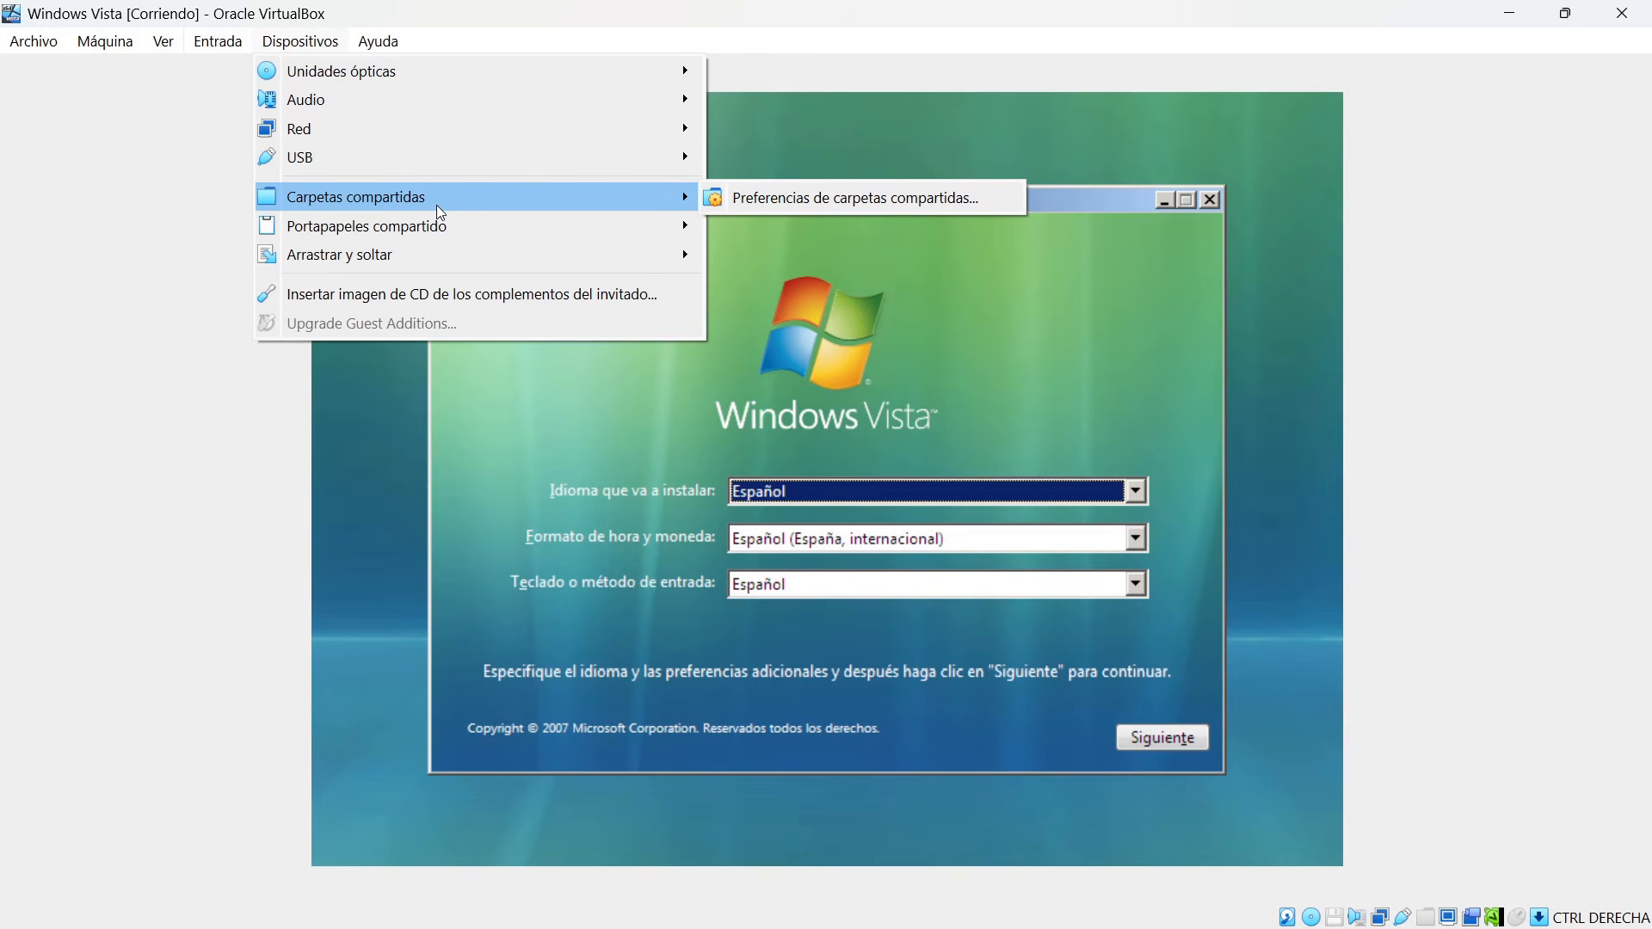
pyautogui.moveTo(392, 256)
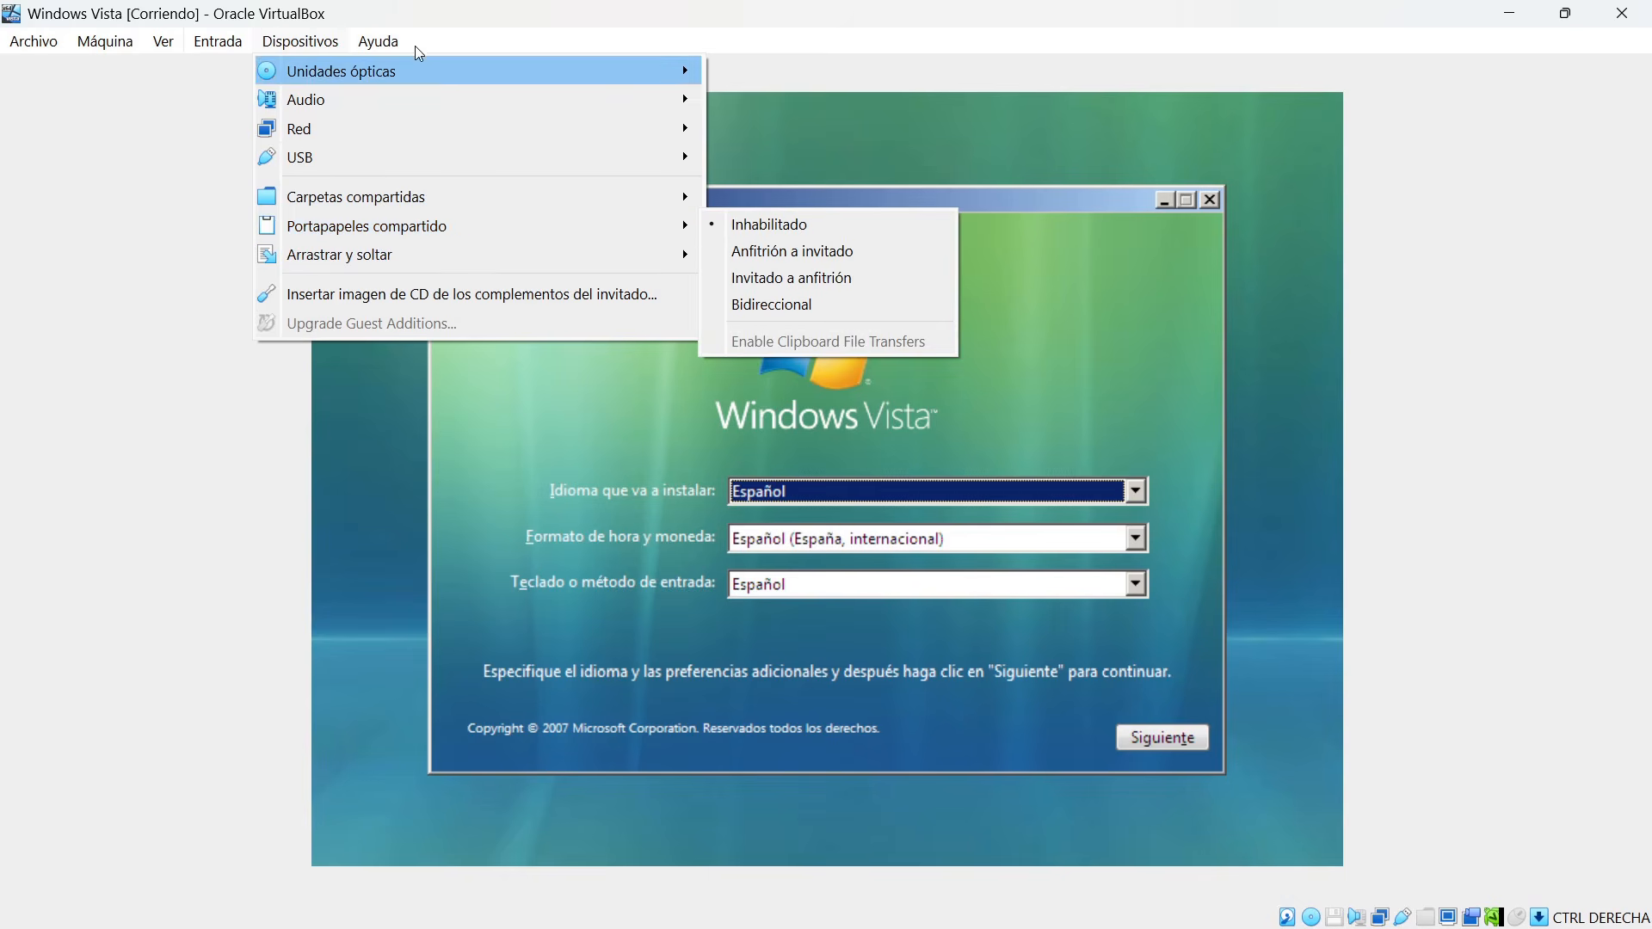
pyautogui.moveTo(391, 47)
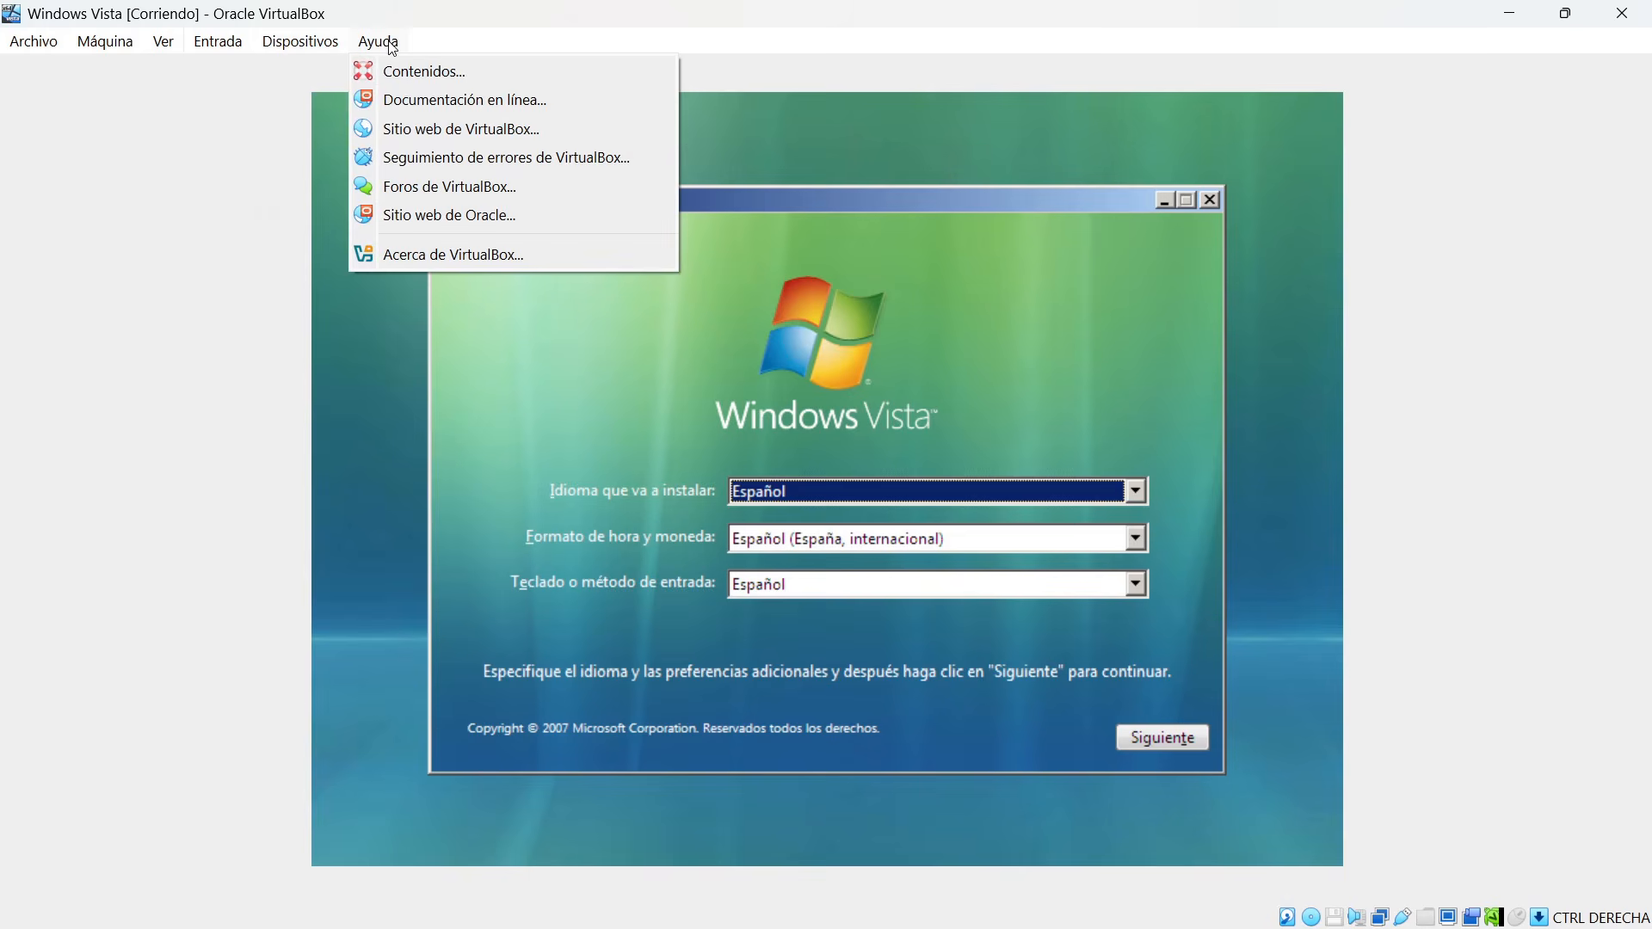
pyautogui.click(1419, 184)
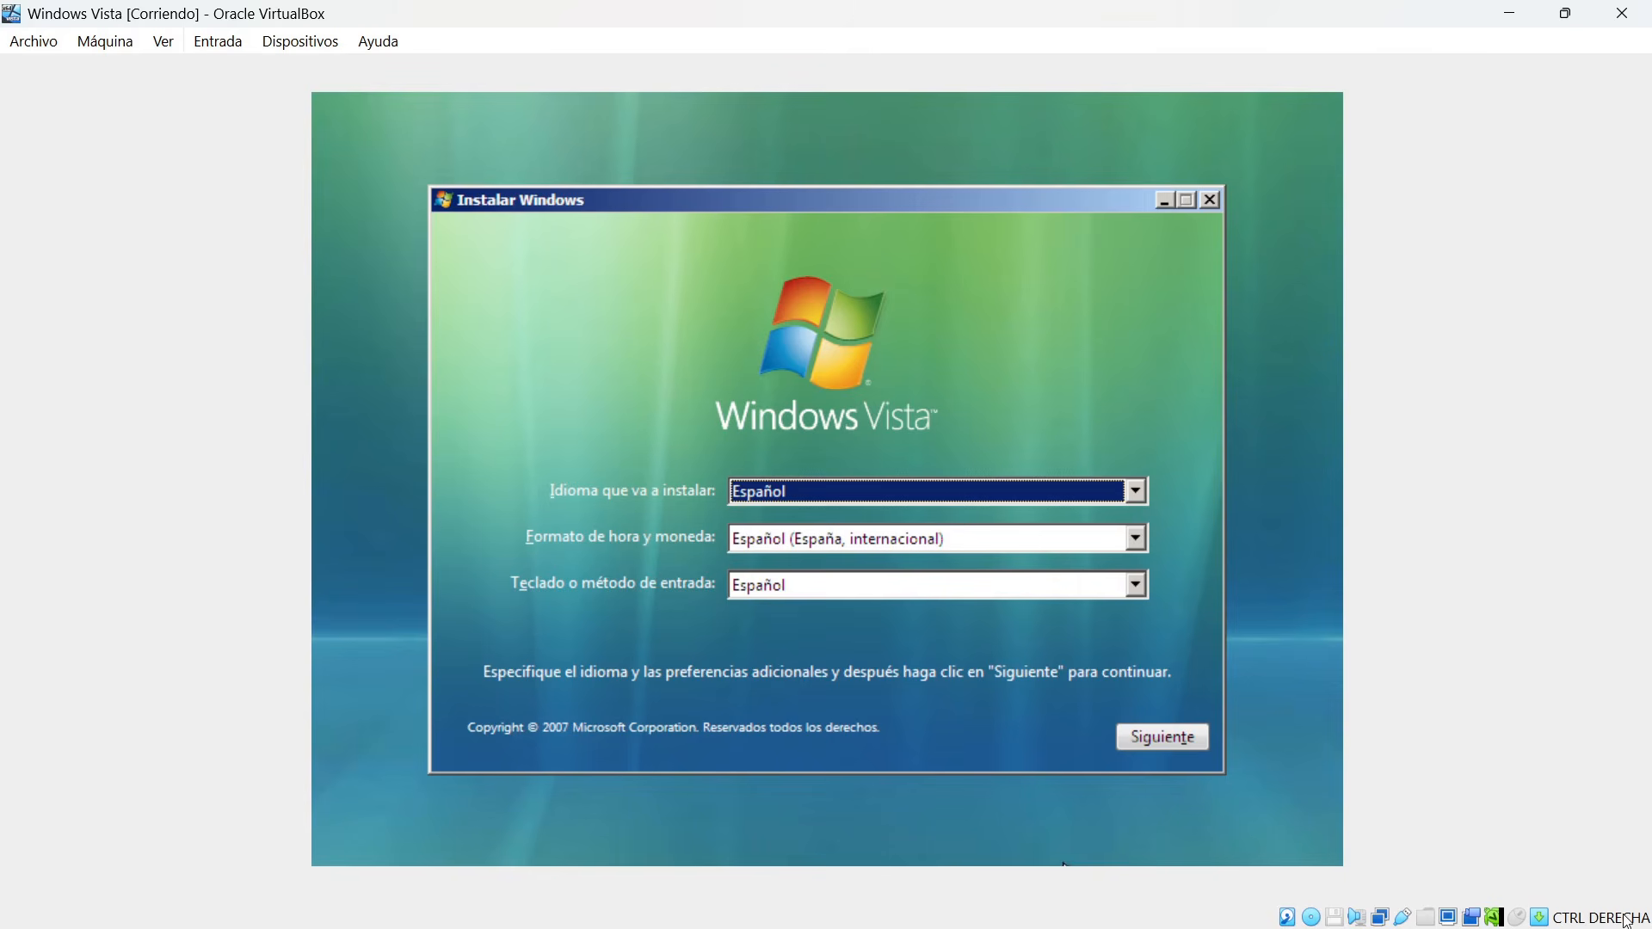
pyautogui.moveTo(1629, 921)
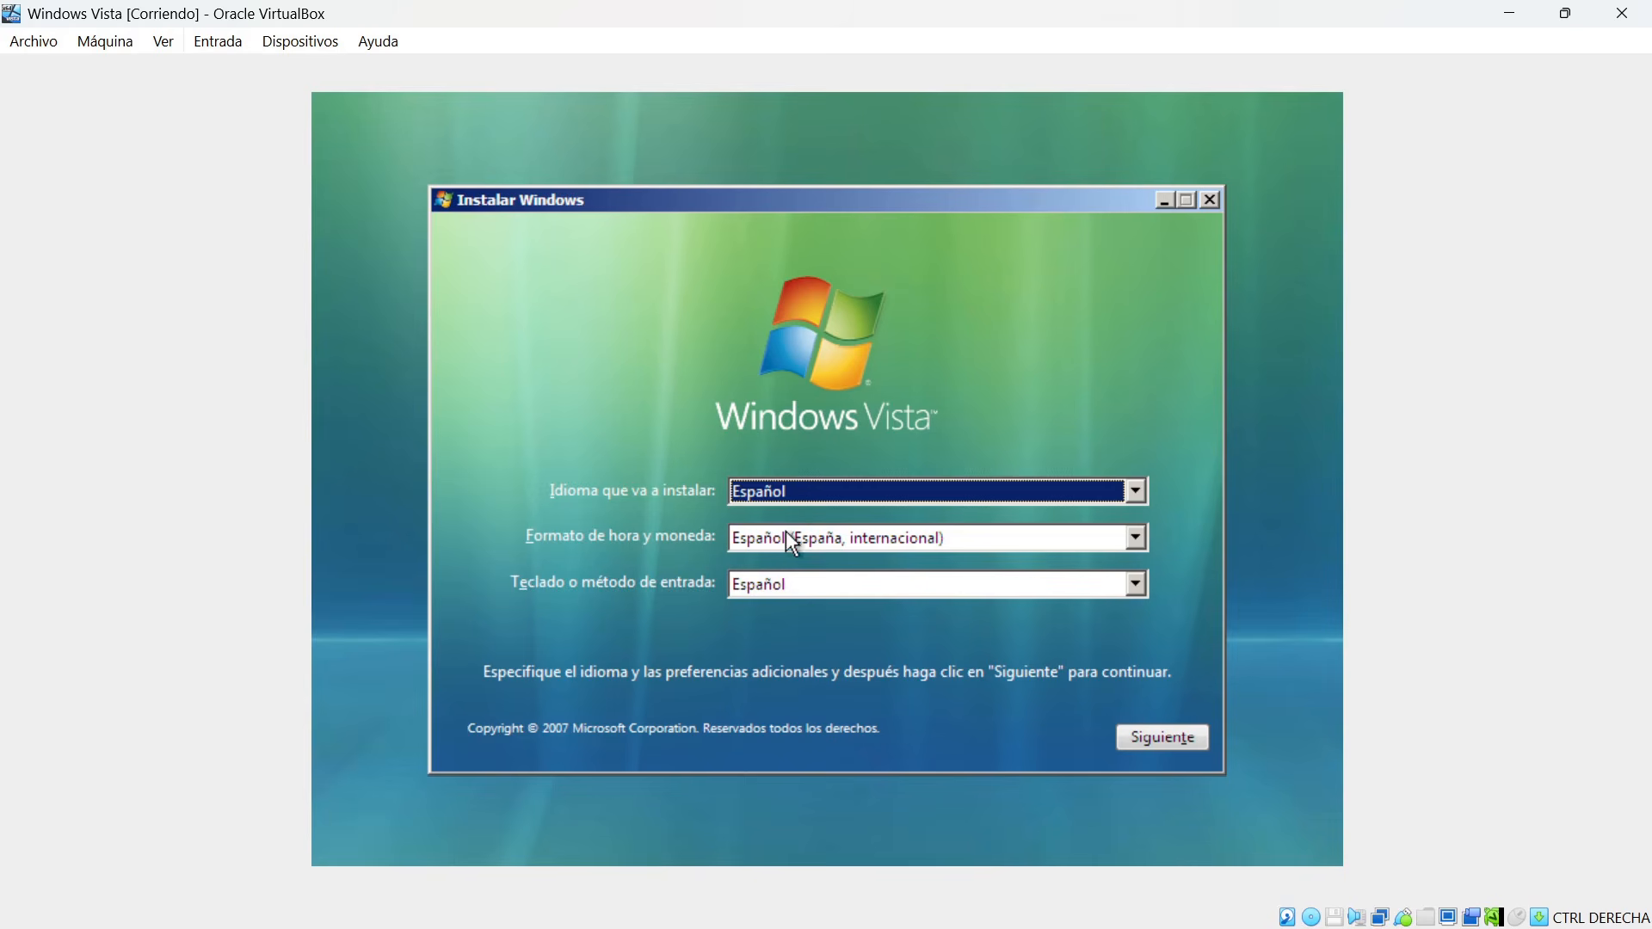
# Keep the Spanish language, format and keyboard settings and start the Windows Vista installation.
pyautogui.click(1169, 737)
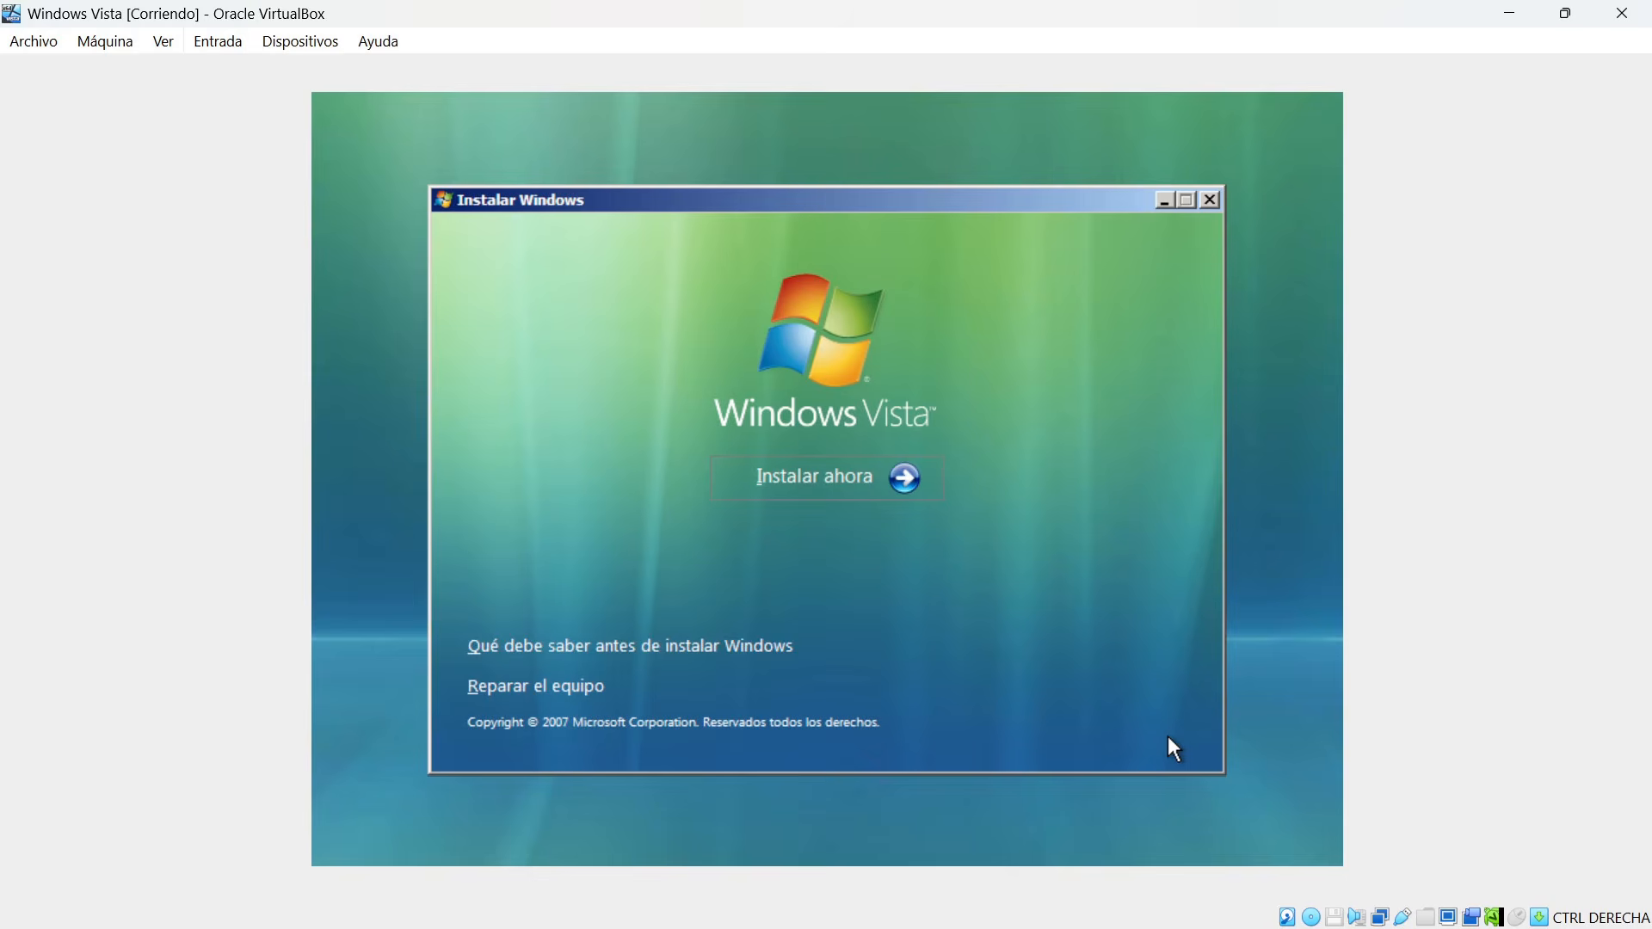
pyautogui.click(824, 475)
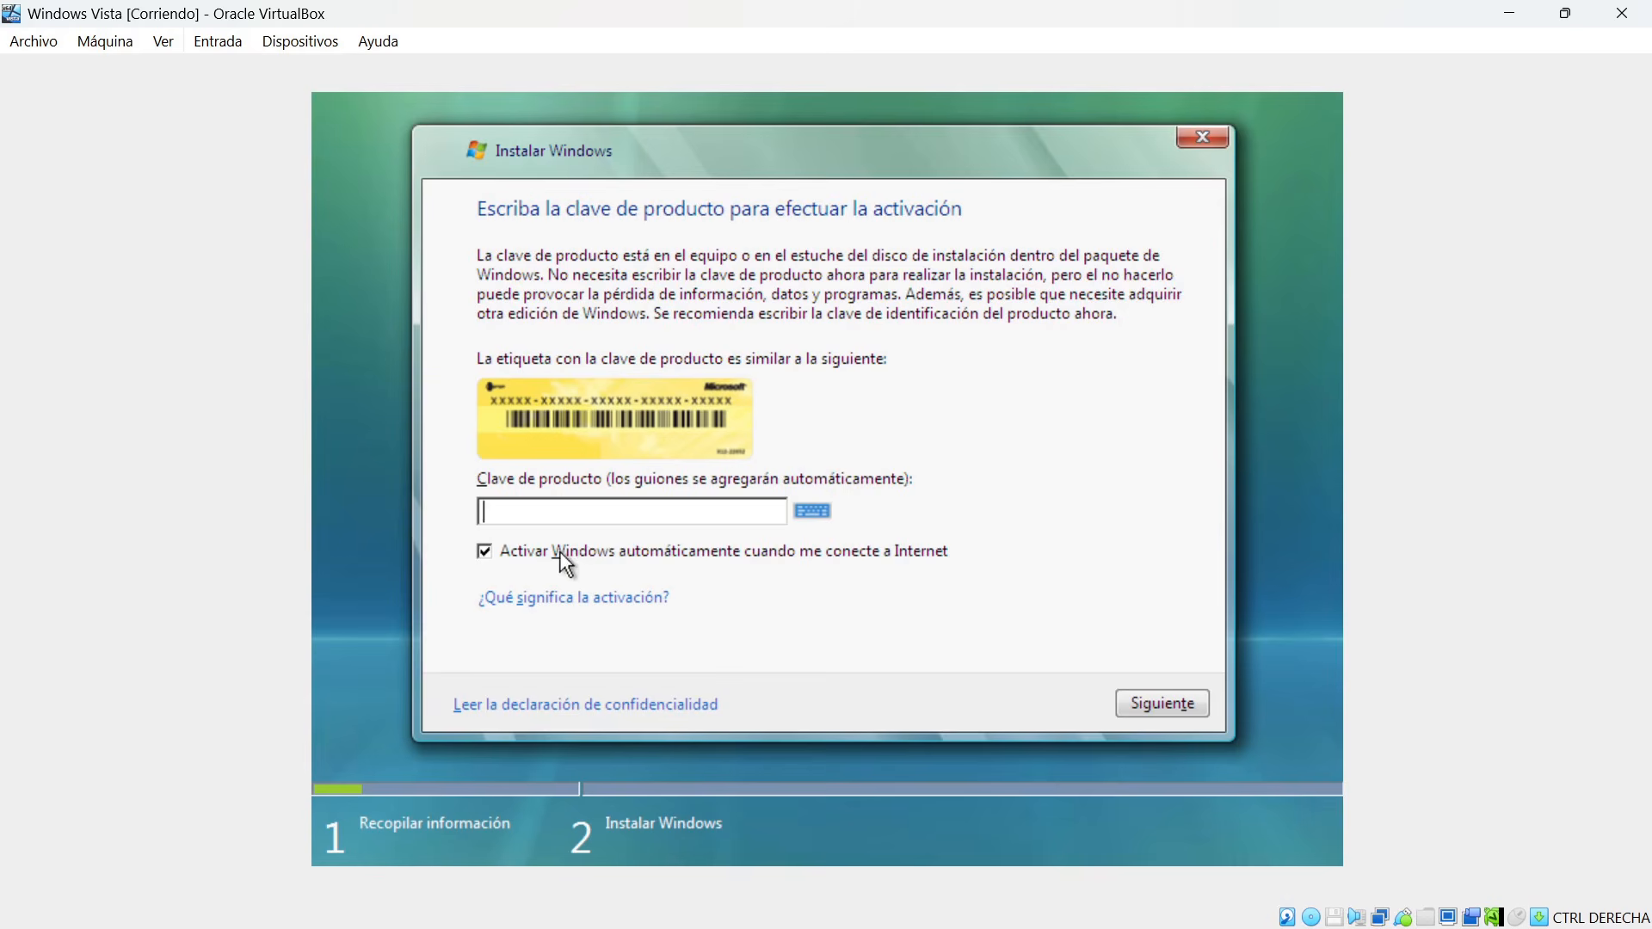
# Turn off automatic activation and continue the installation without entering a product key.
pyautogui.click(512, 555)
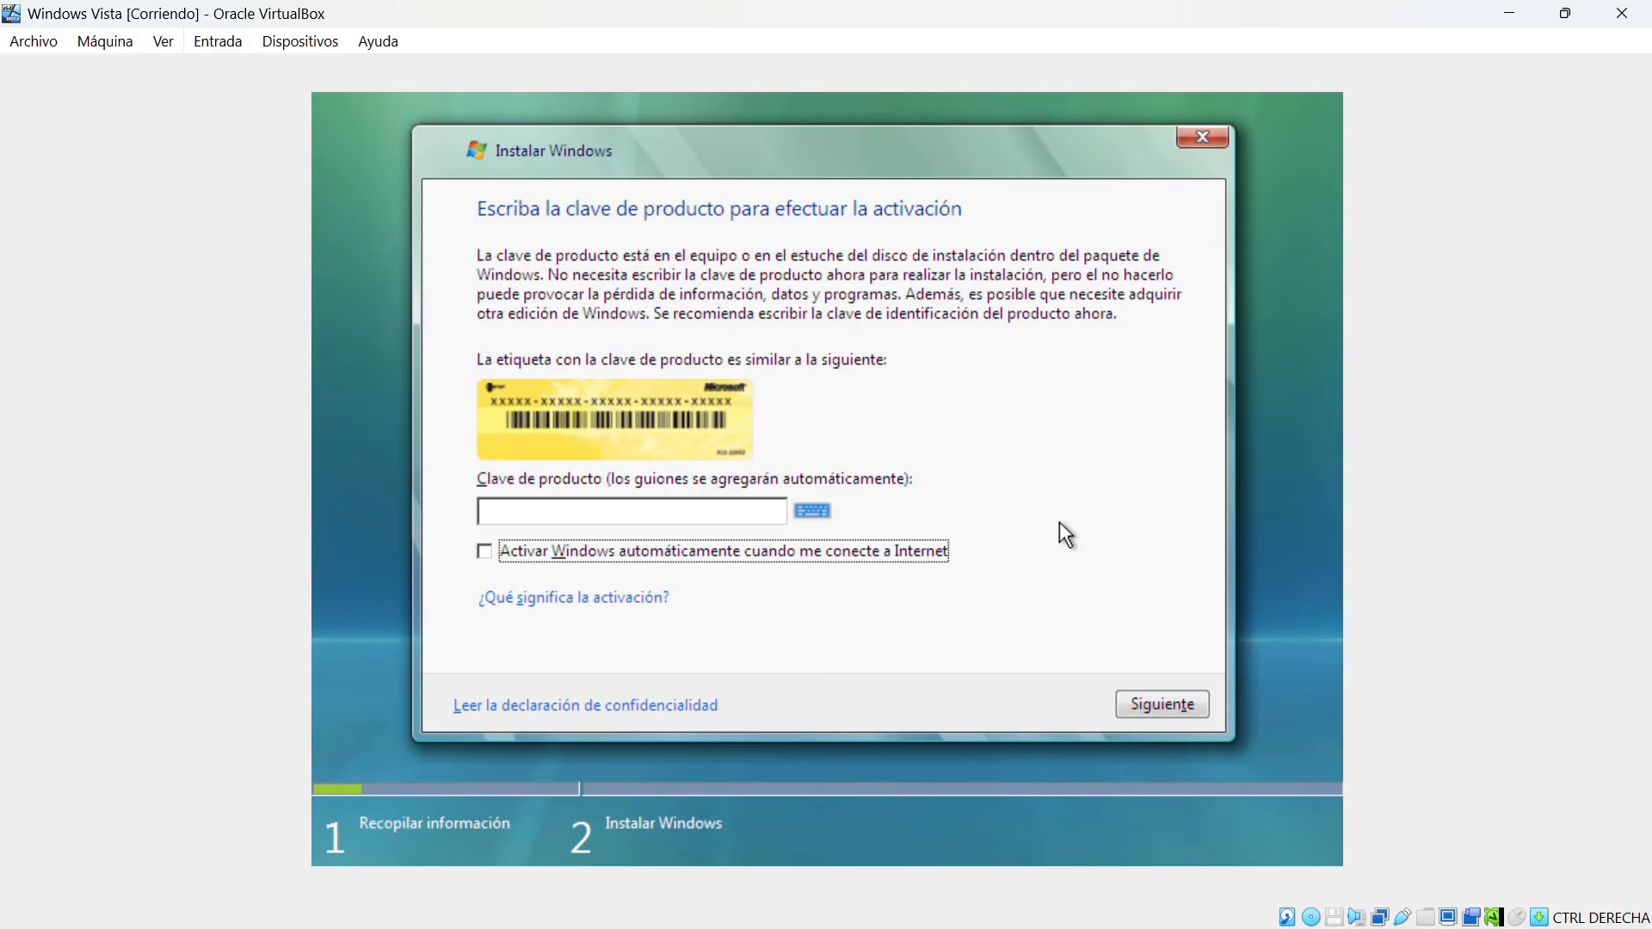
pyautogui.click(1160, 705)
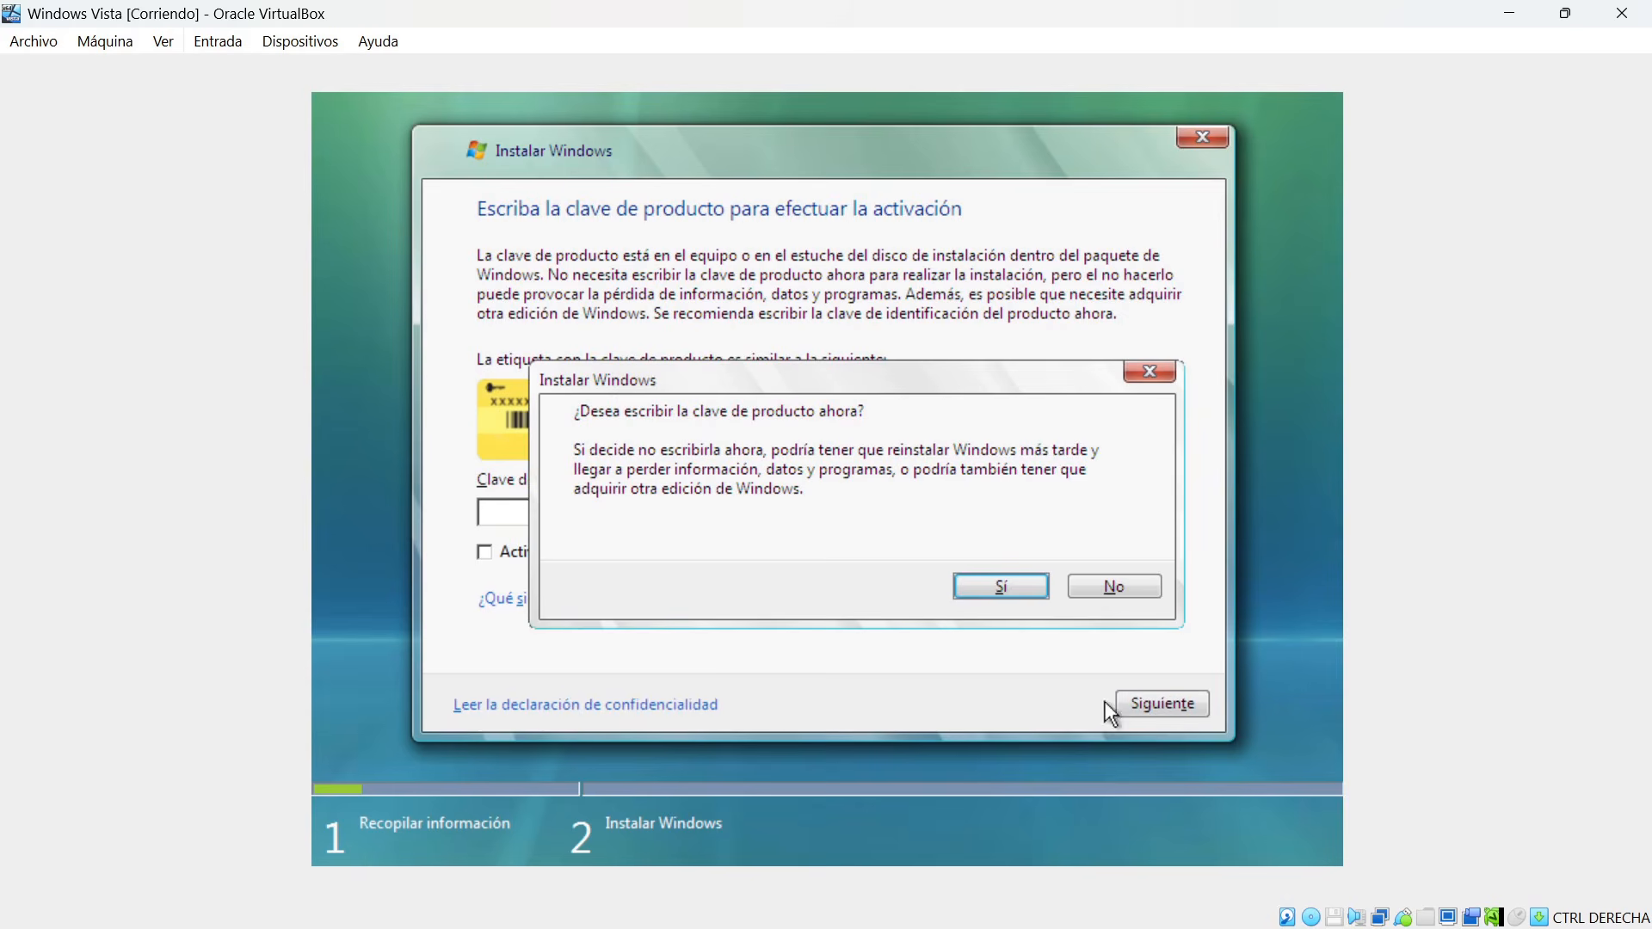
pyautogui.click(1098, 595)
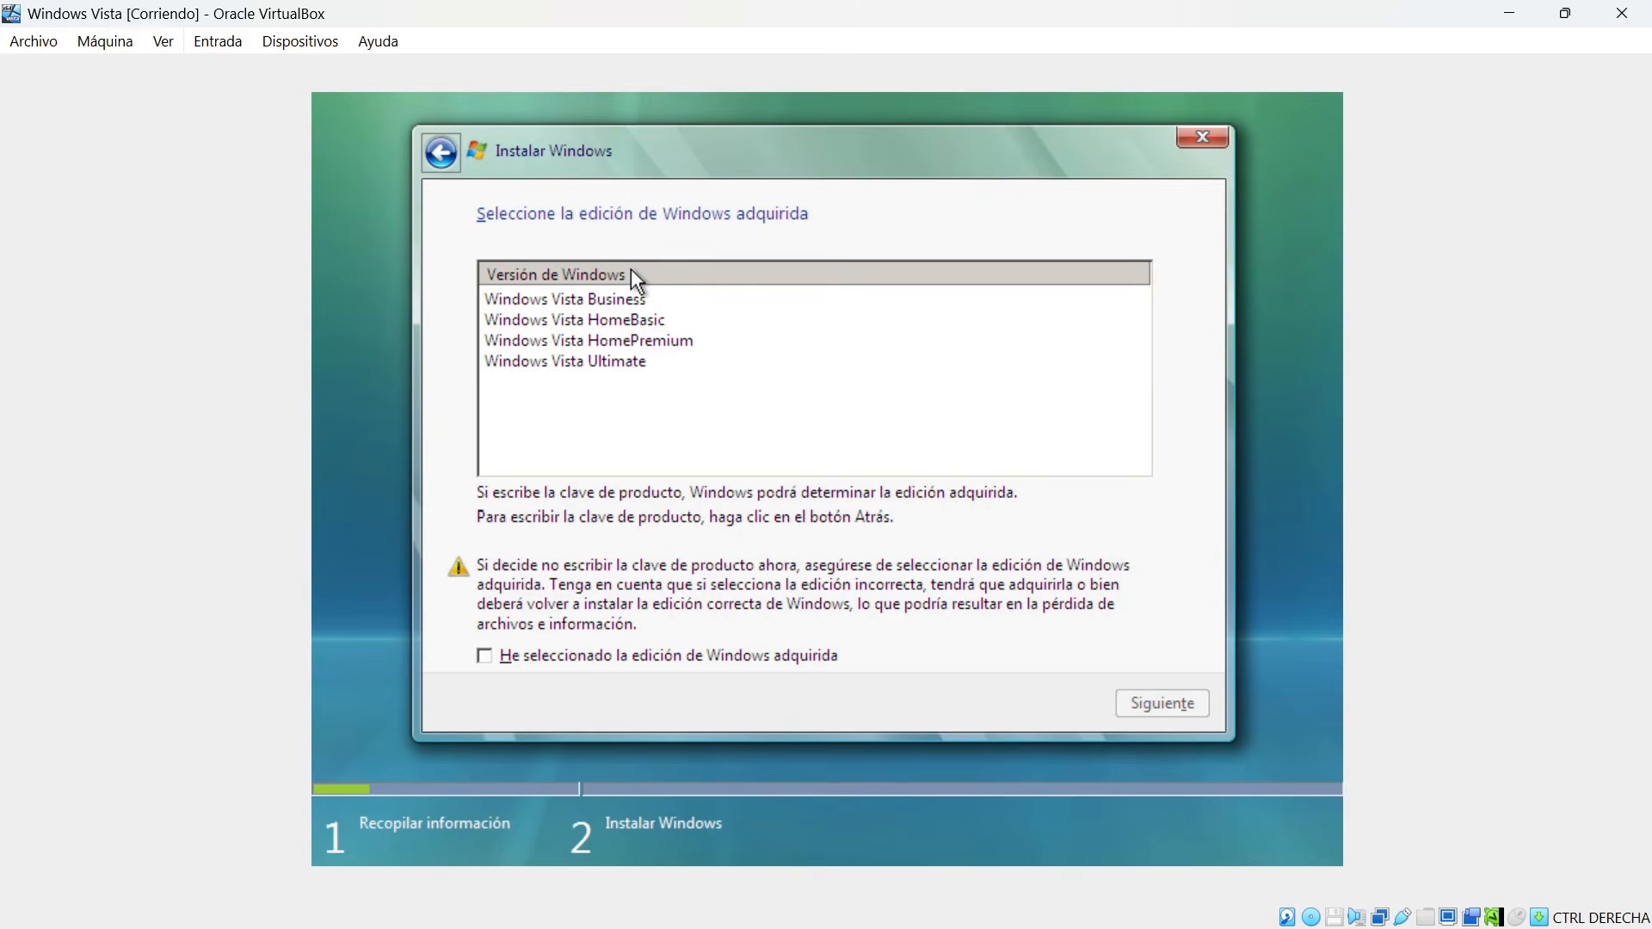
# Choose Windows Vista Ultimate as the purchased edition, confirm the selection and accept the licence terms.
pyautogui.click(631, 365)
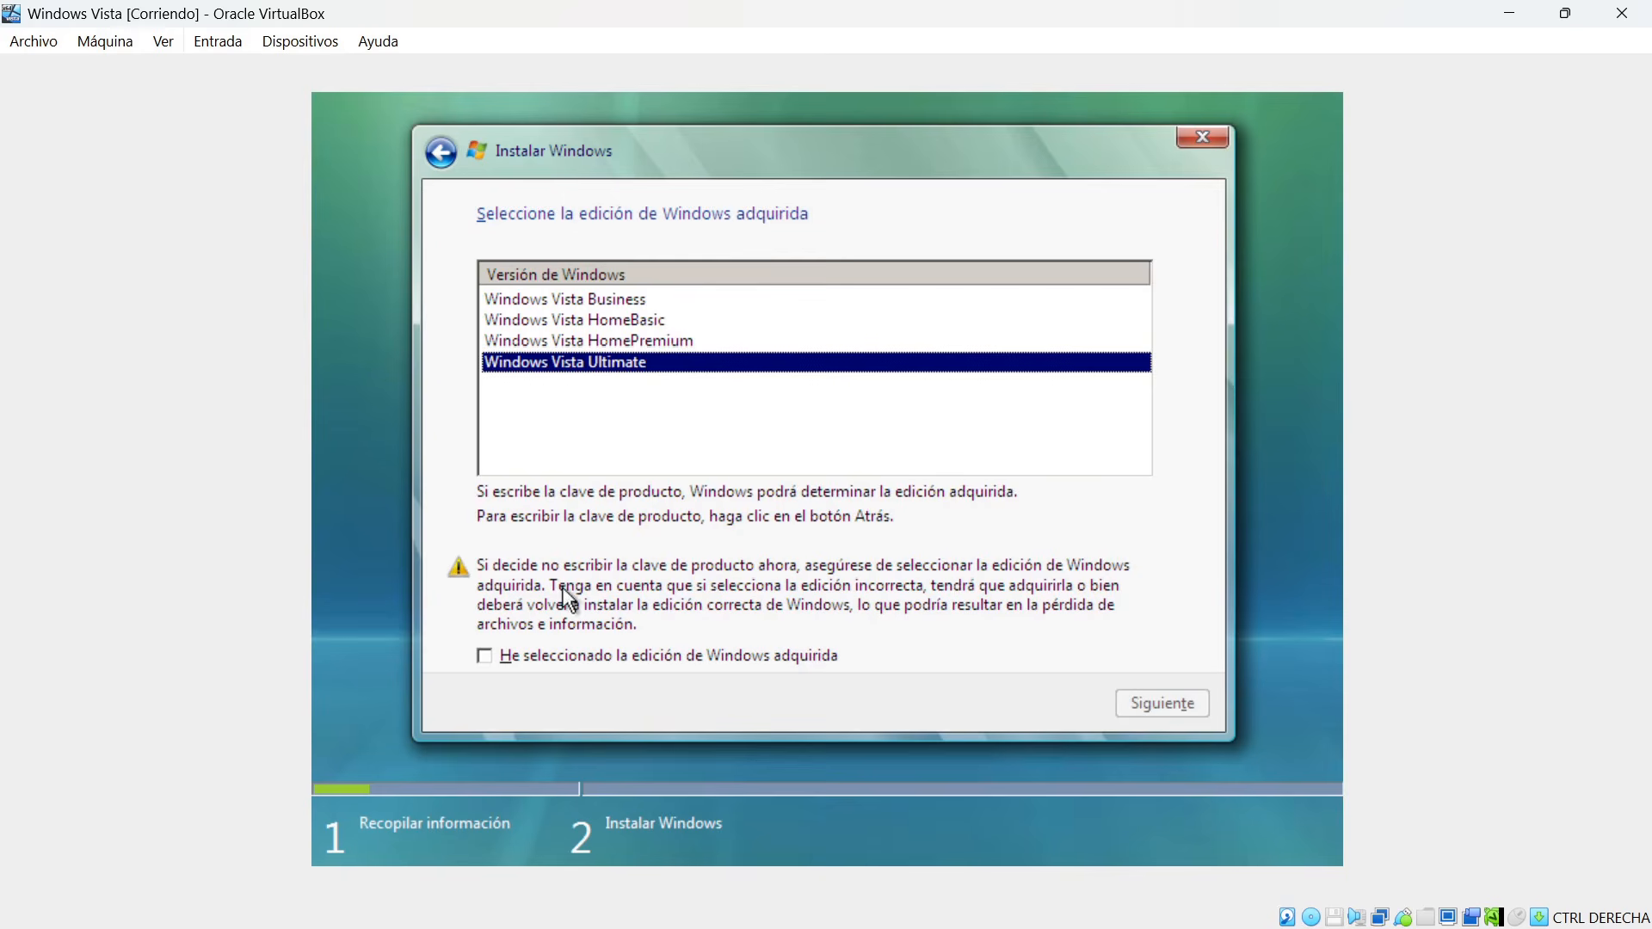
pyautogui.click(509, 659)
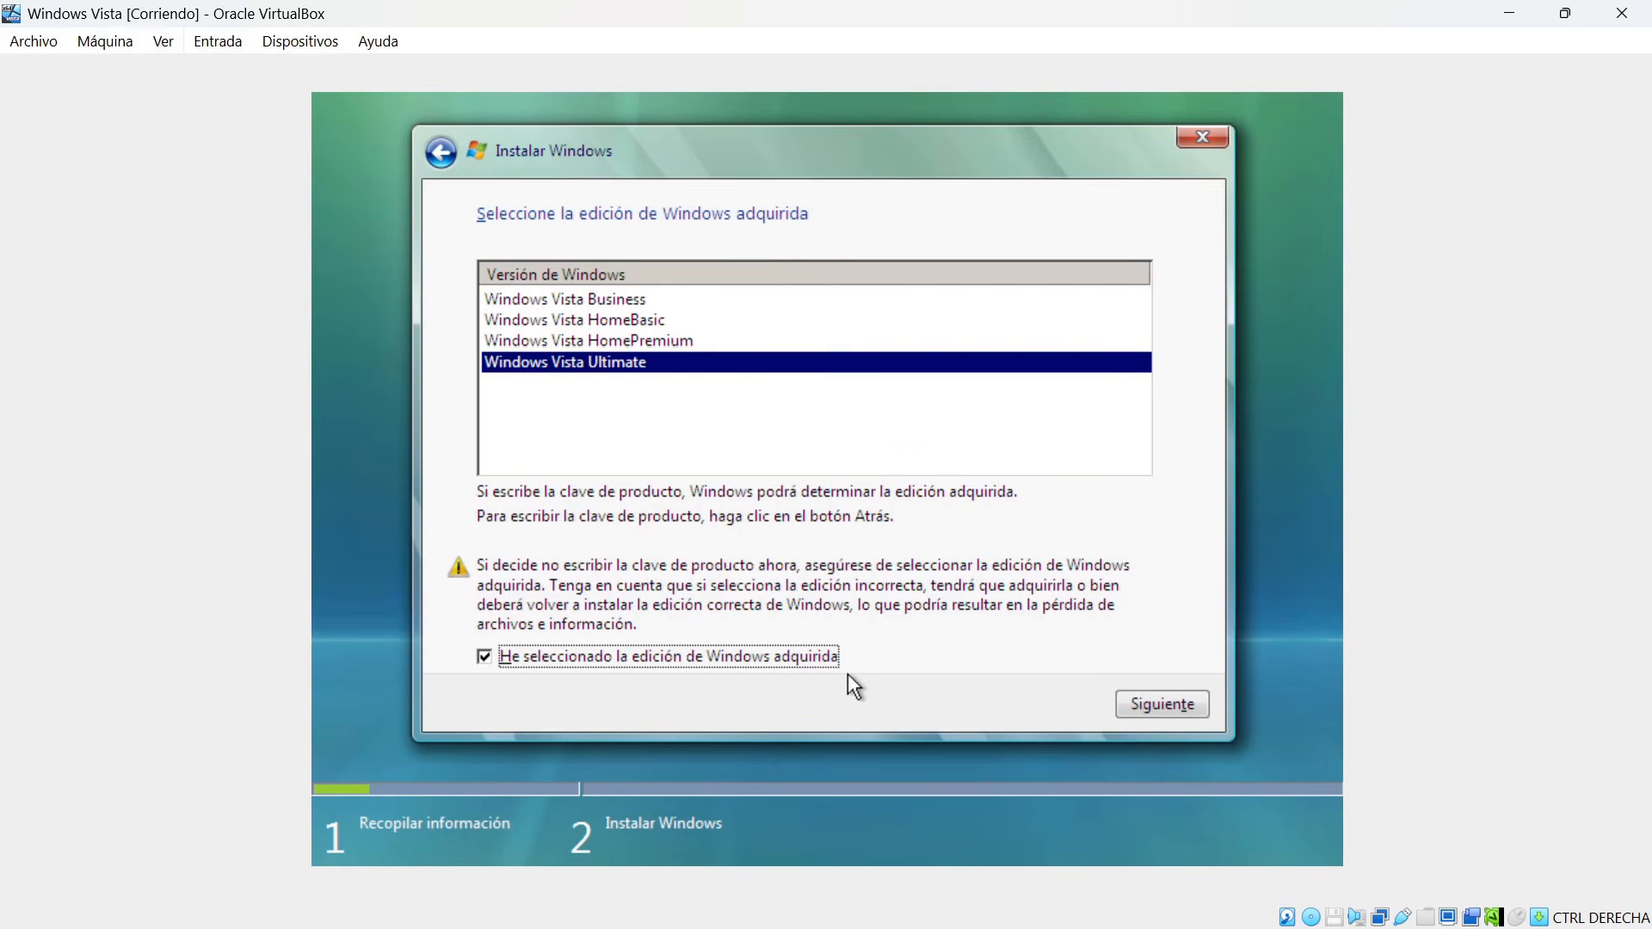
pyautogui.click(1178, 708)
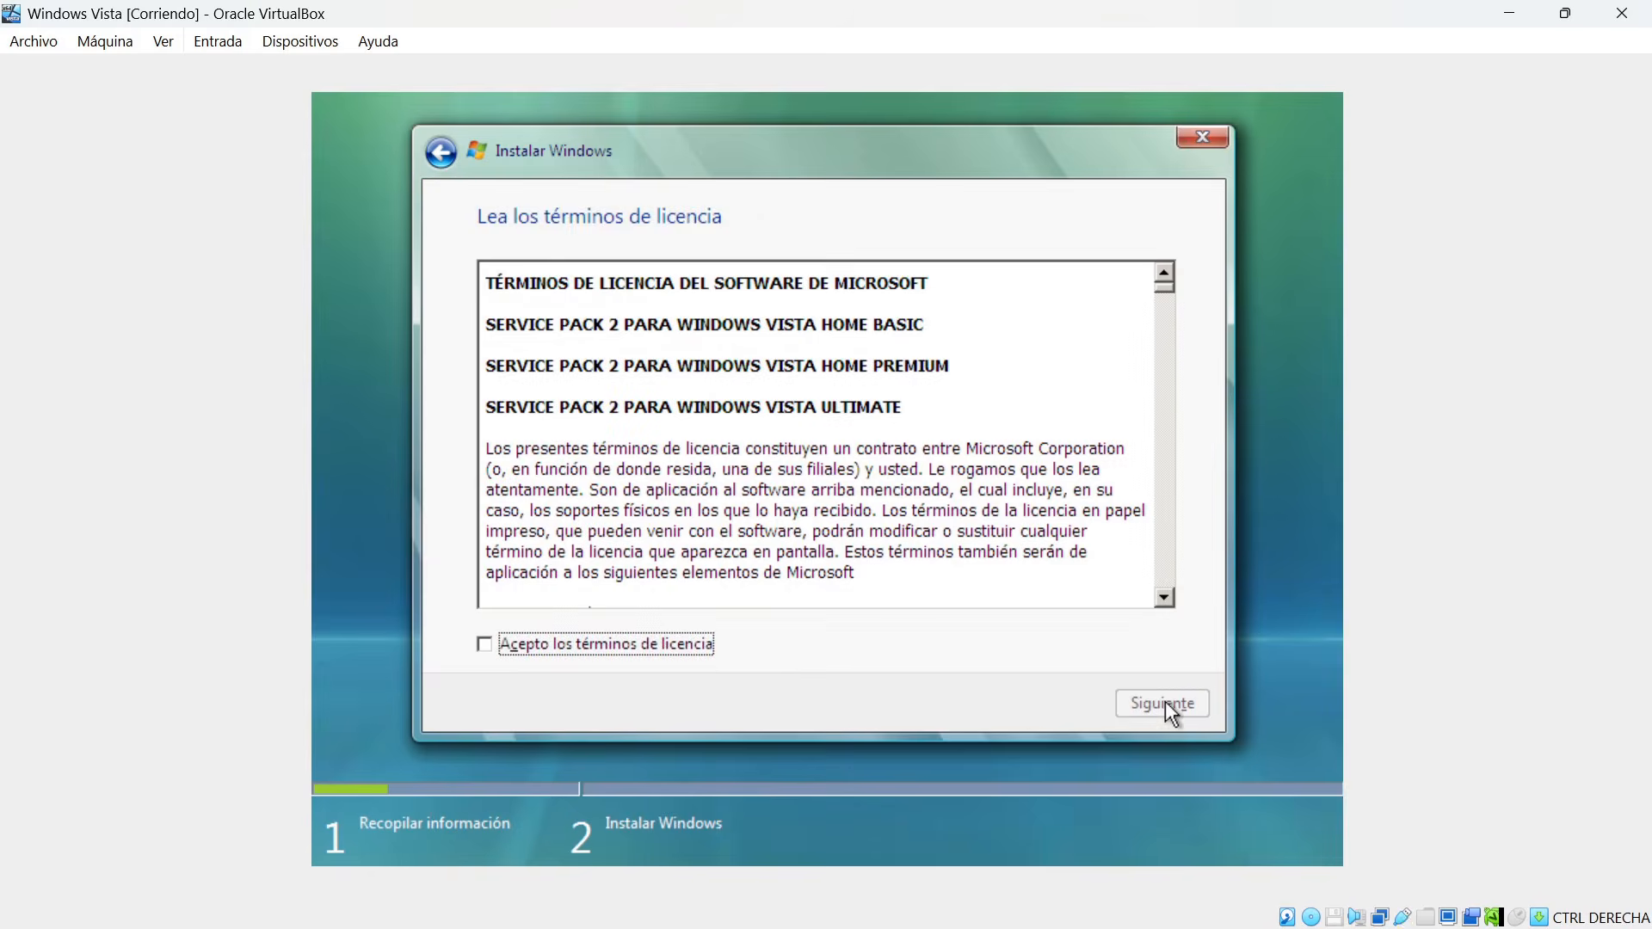
pyautogui.click(668, 647)
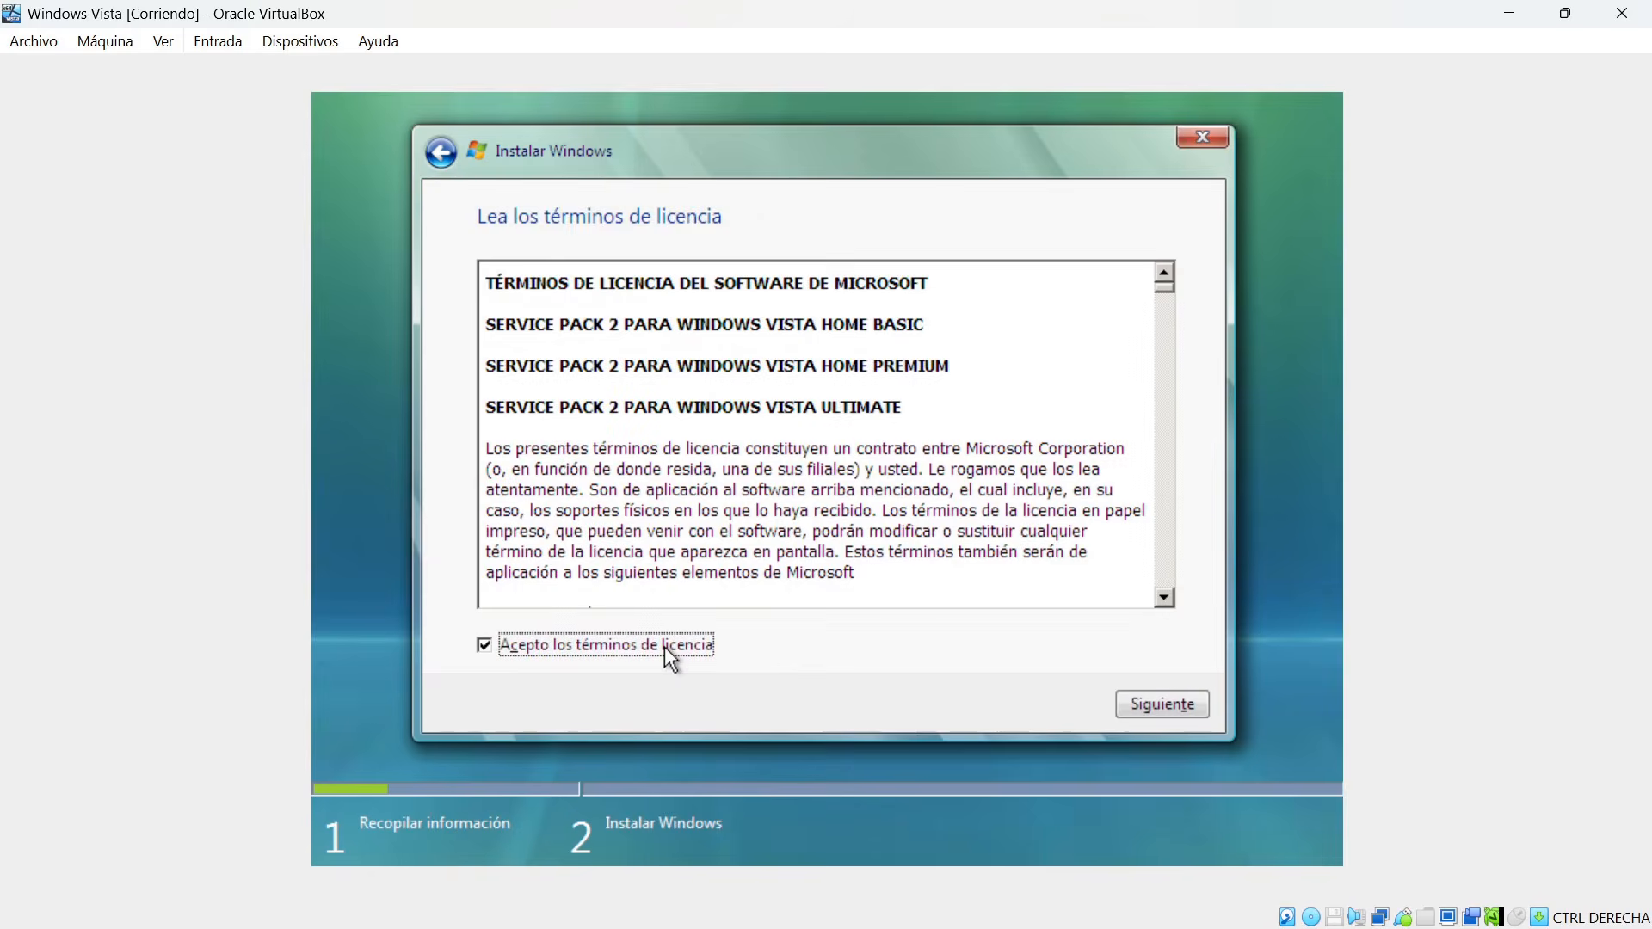
# Run a custom installation of Windows on the unallocated 25 GB disk space and restart the machine once the files are installed.
pyautogui.click(1149, 706)
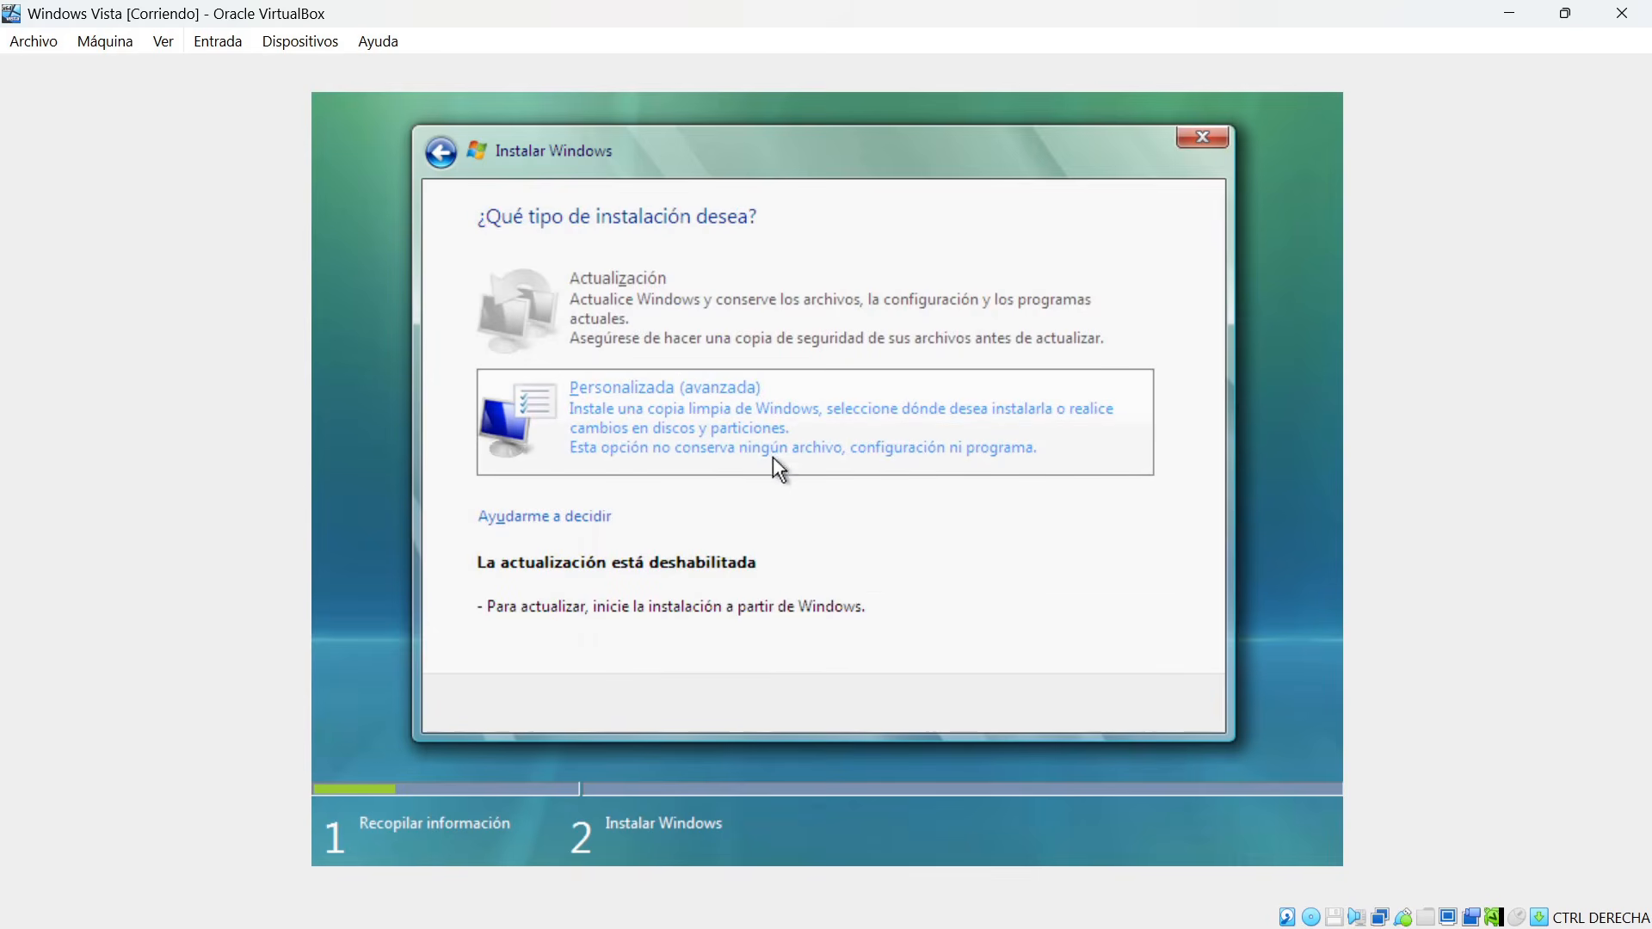
pyautogui.click(650, 418)
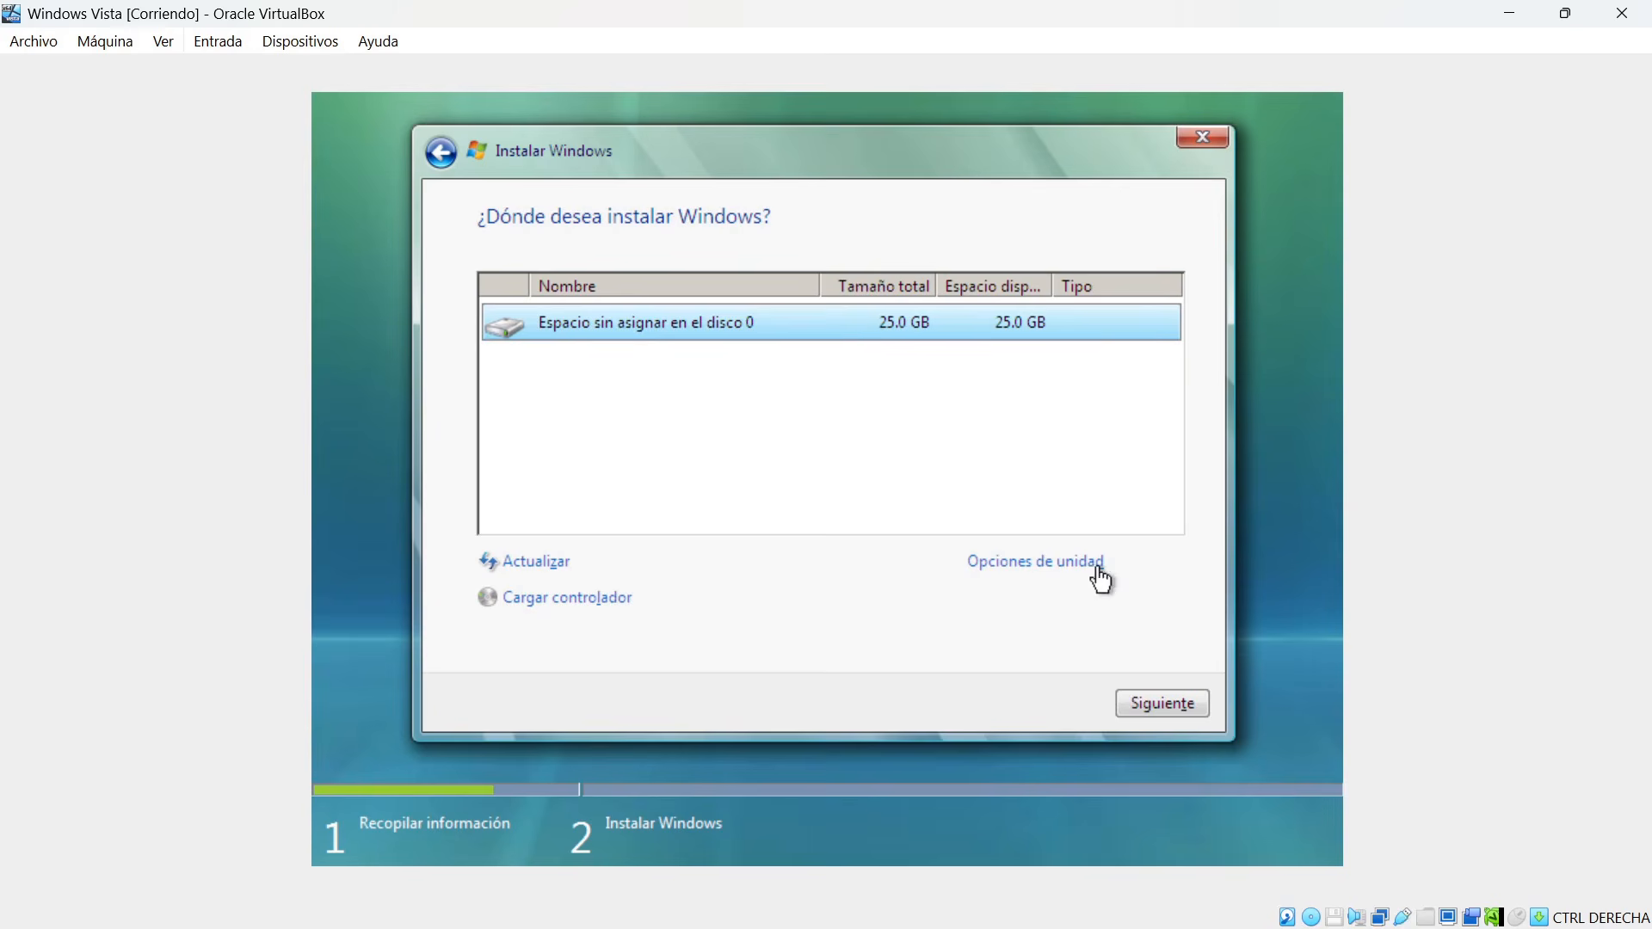
pyautogui.click(1164, 705)
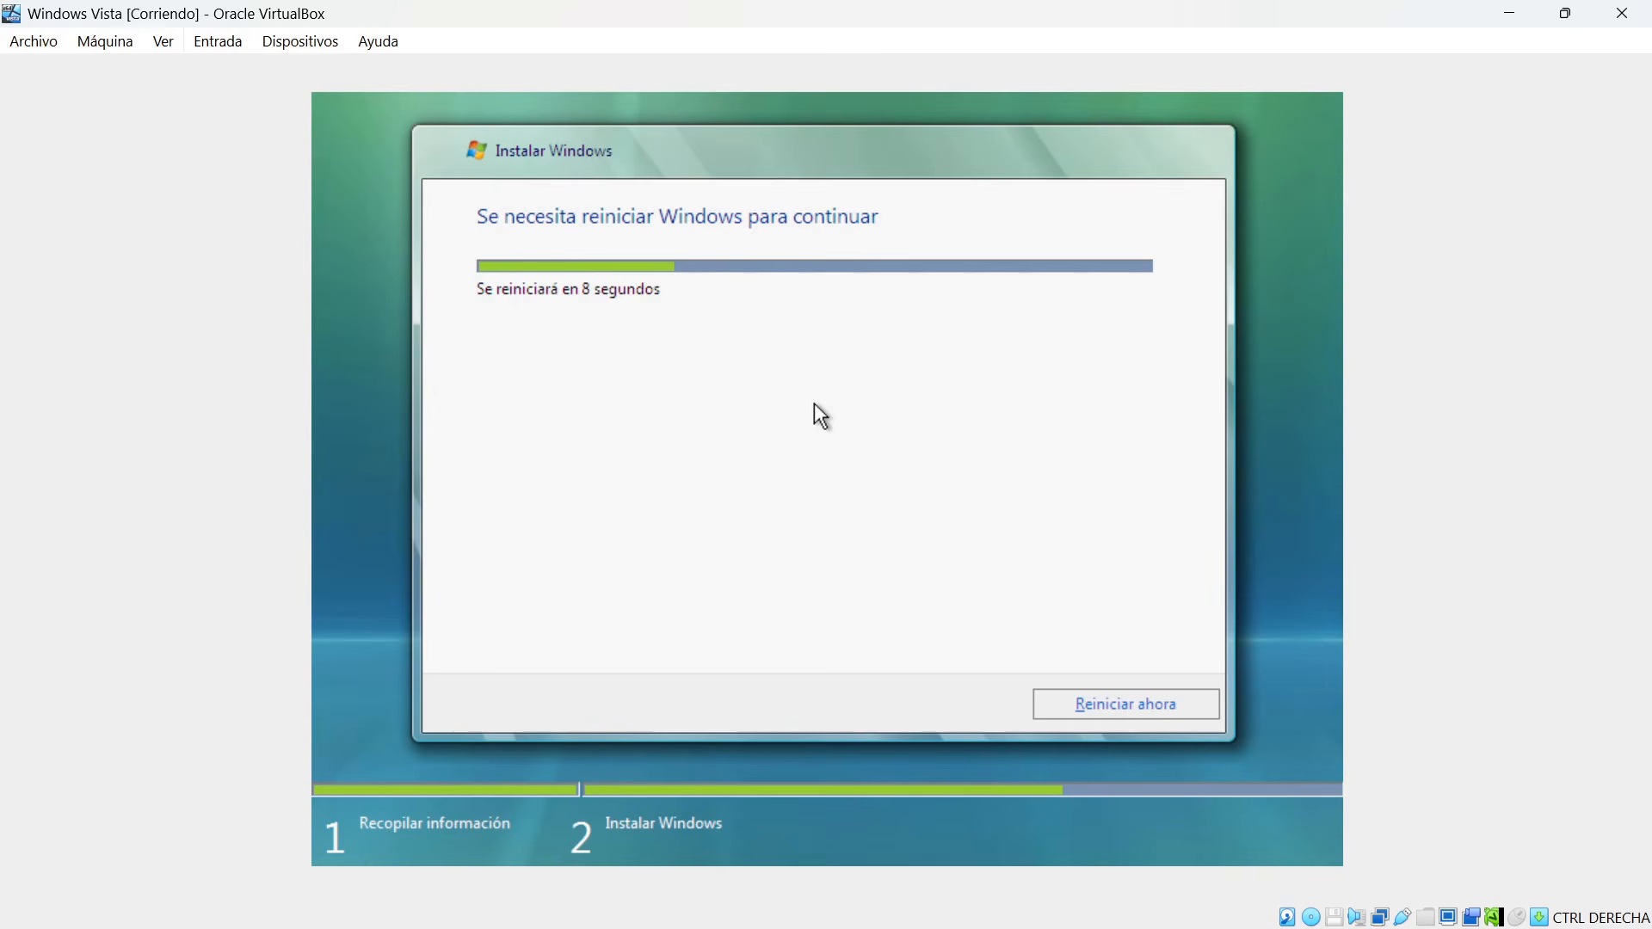
pyautogui.click(1100, 699)
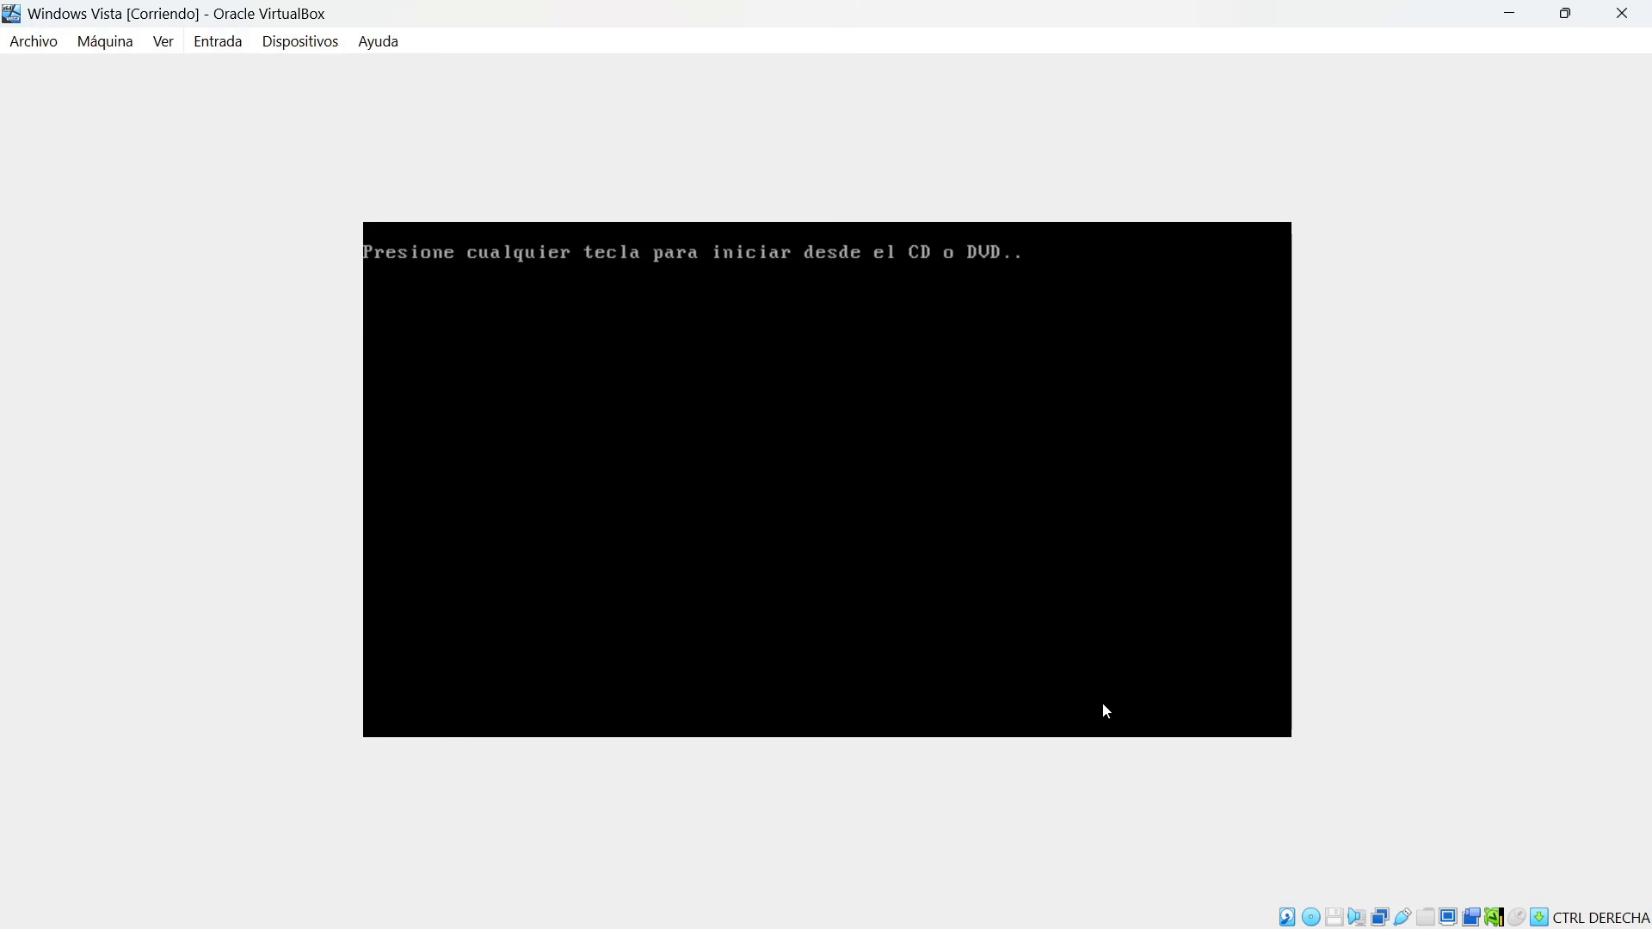
# Remove the Windows Vista installation disc from the machine's virtual optical drive.
pyautogui.click(303, 45)
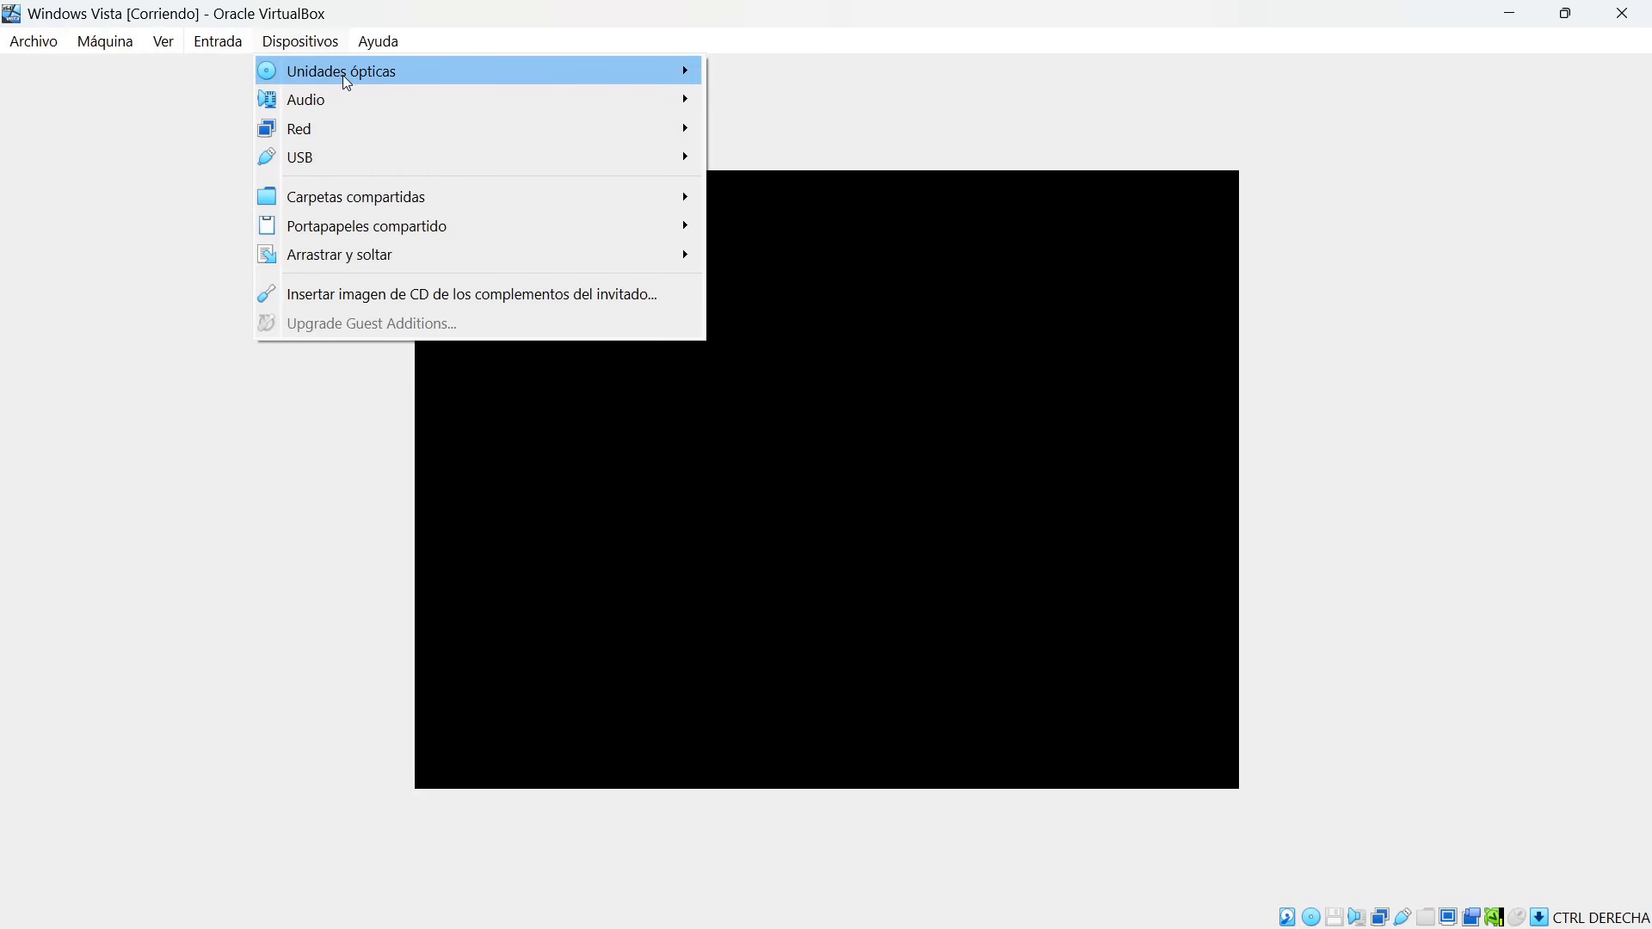
pyautogui.moveTo(560, 79)
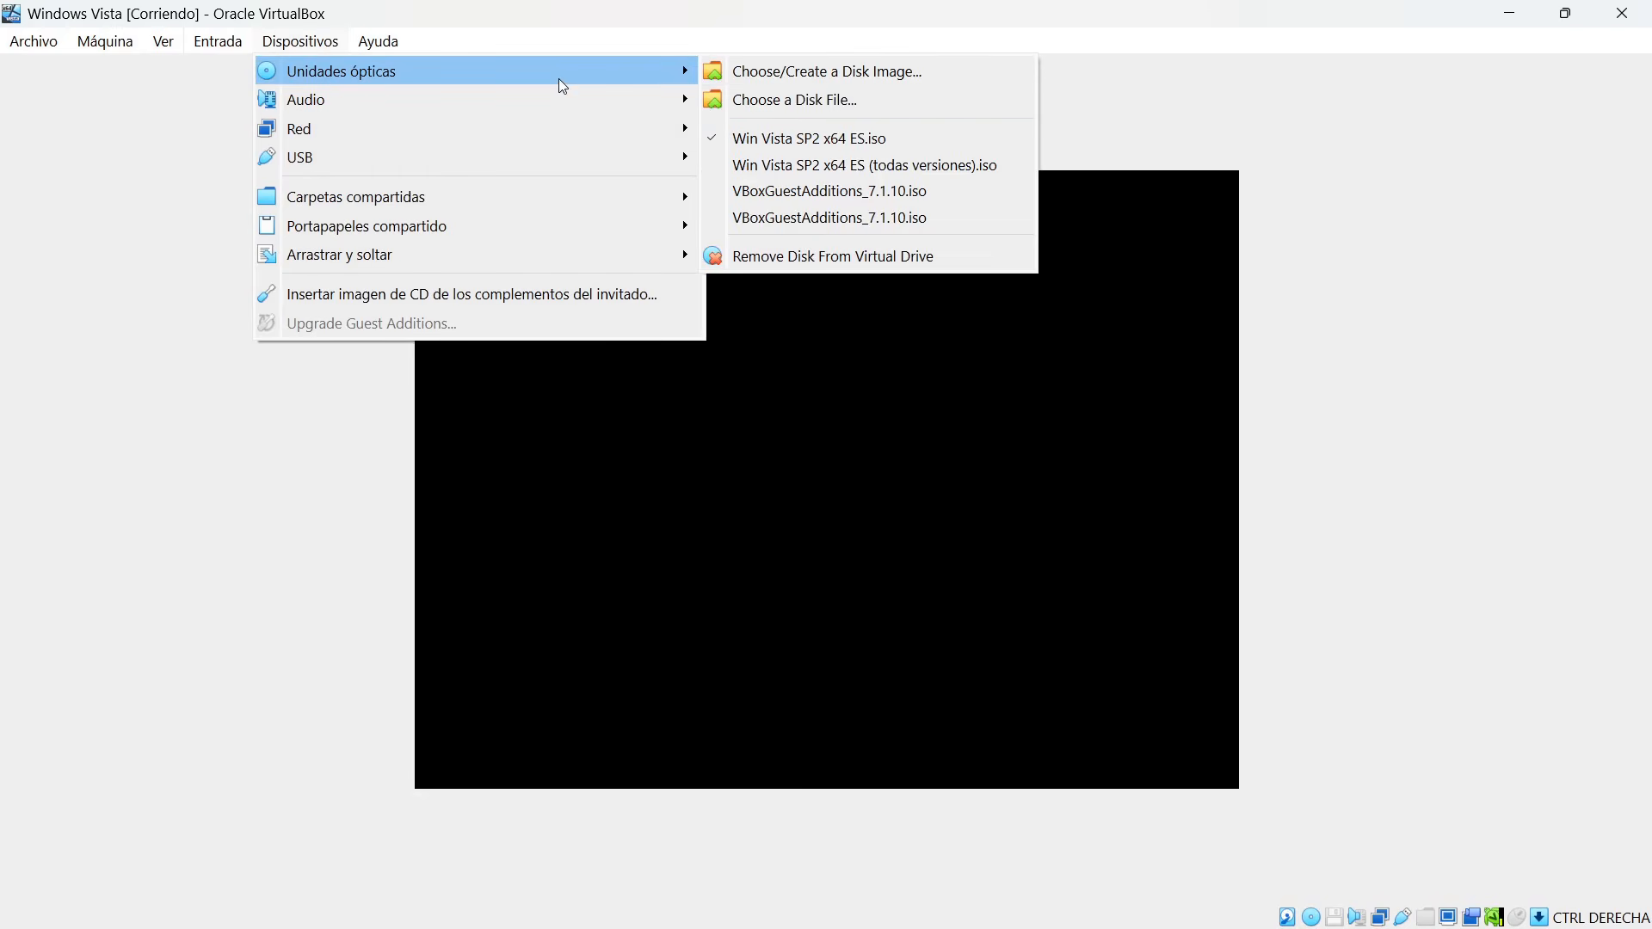
pyautogui.click(788, 257)
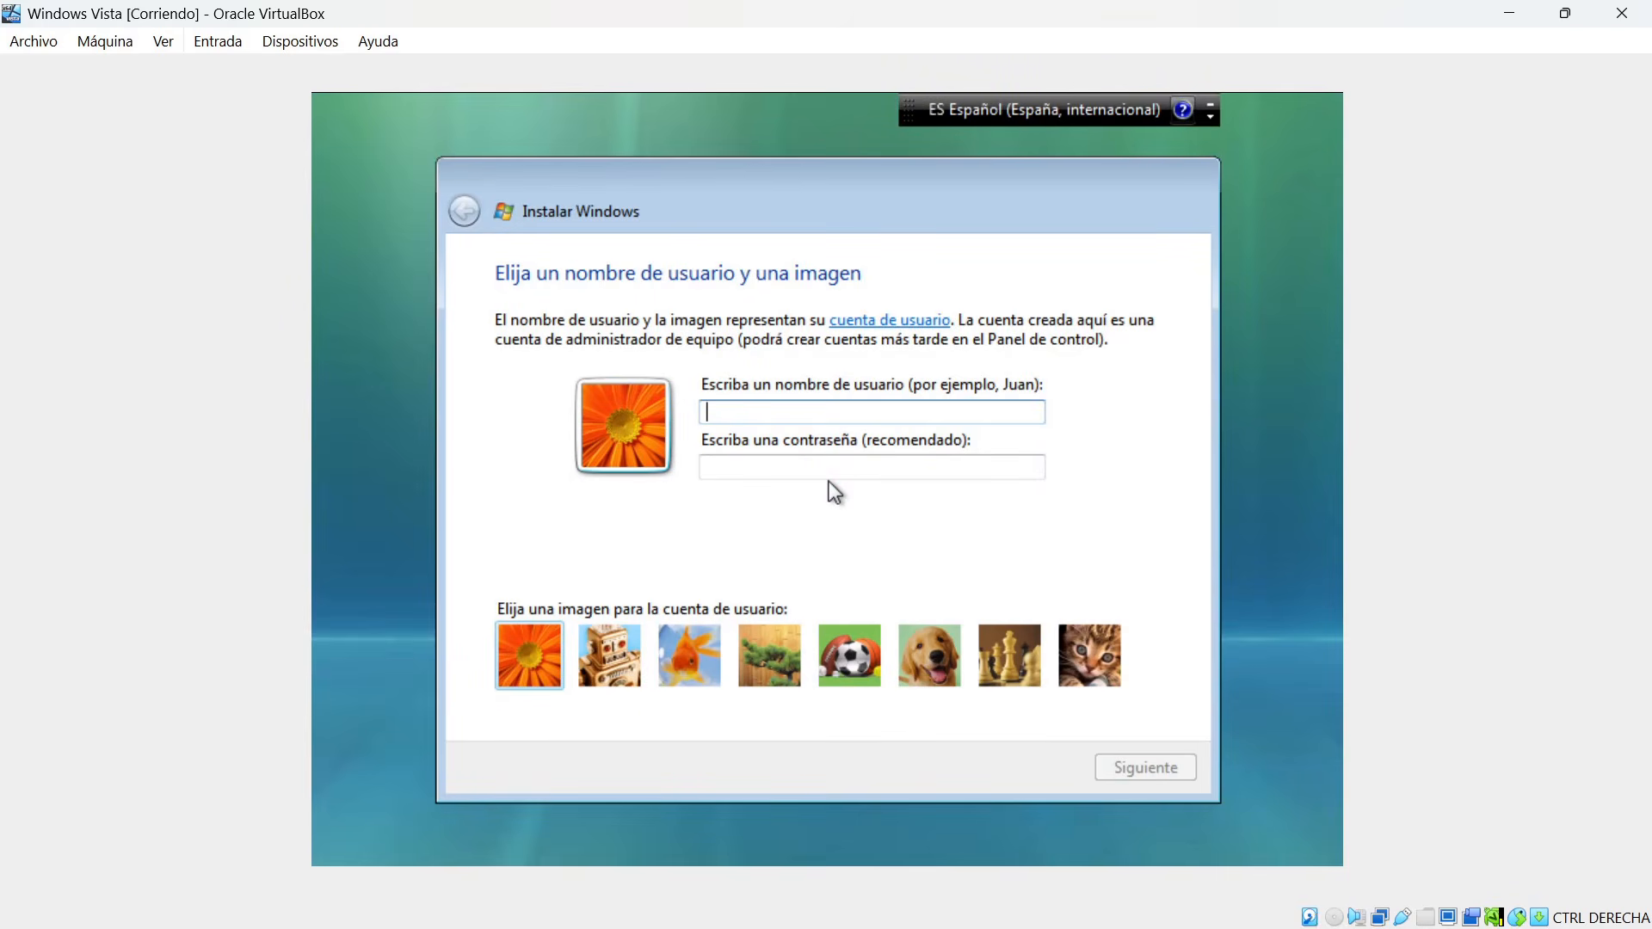
# Create the administrator account with the user's name and the sports balls picture, leaving the password empty.
pyautogui.write('Luiggi')
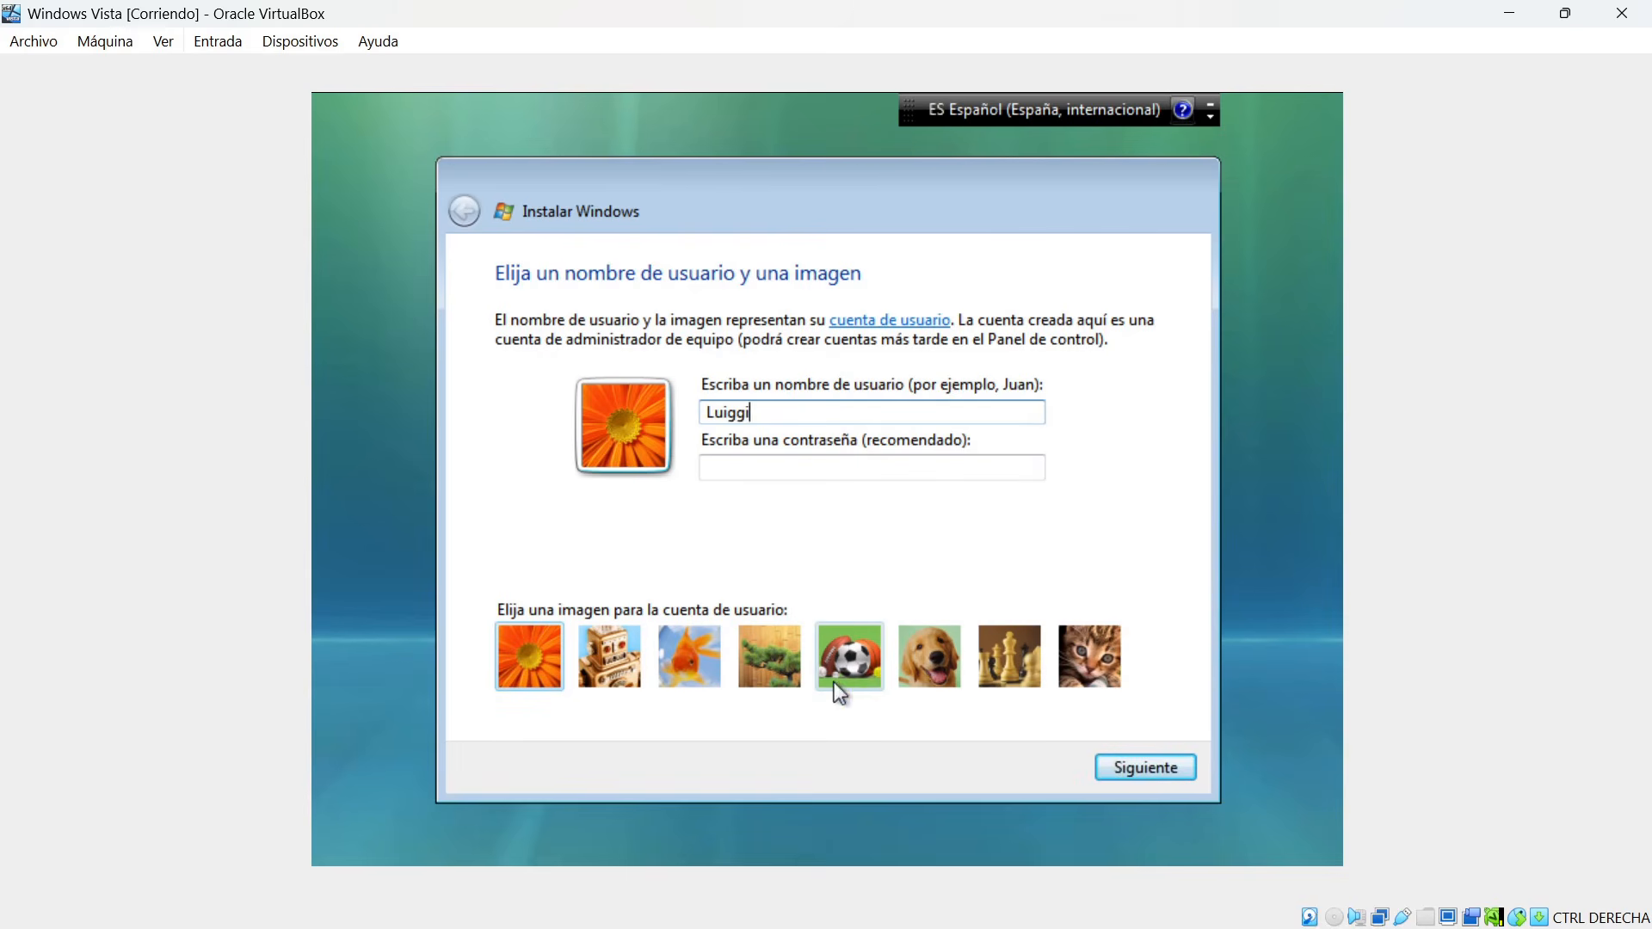
pyautogui.click(865, 665)
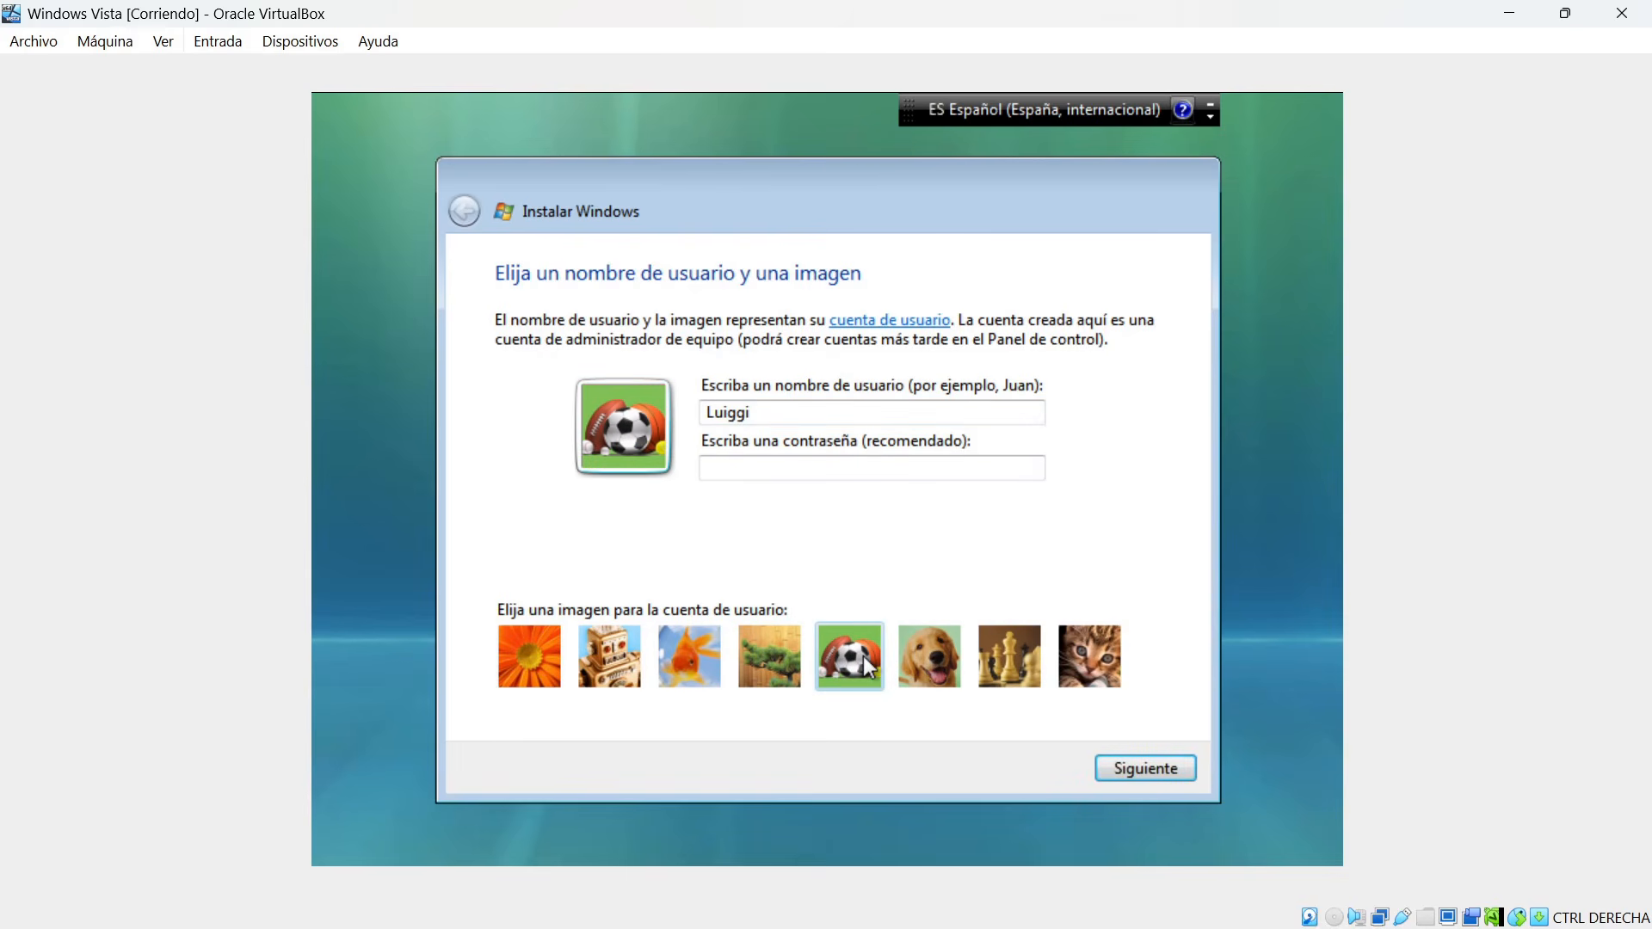
pyautogui.click(757, 469)
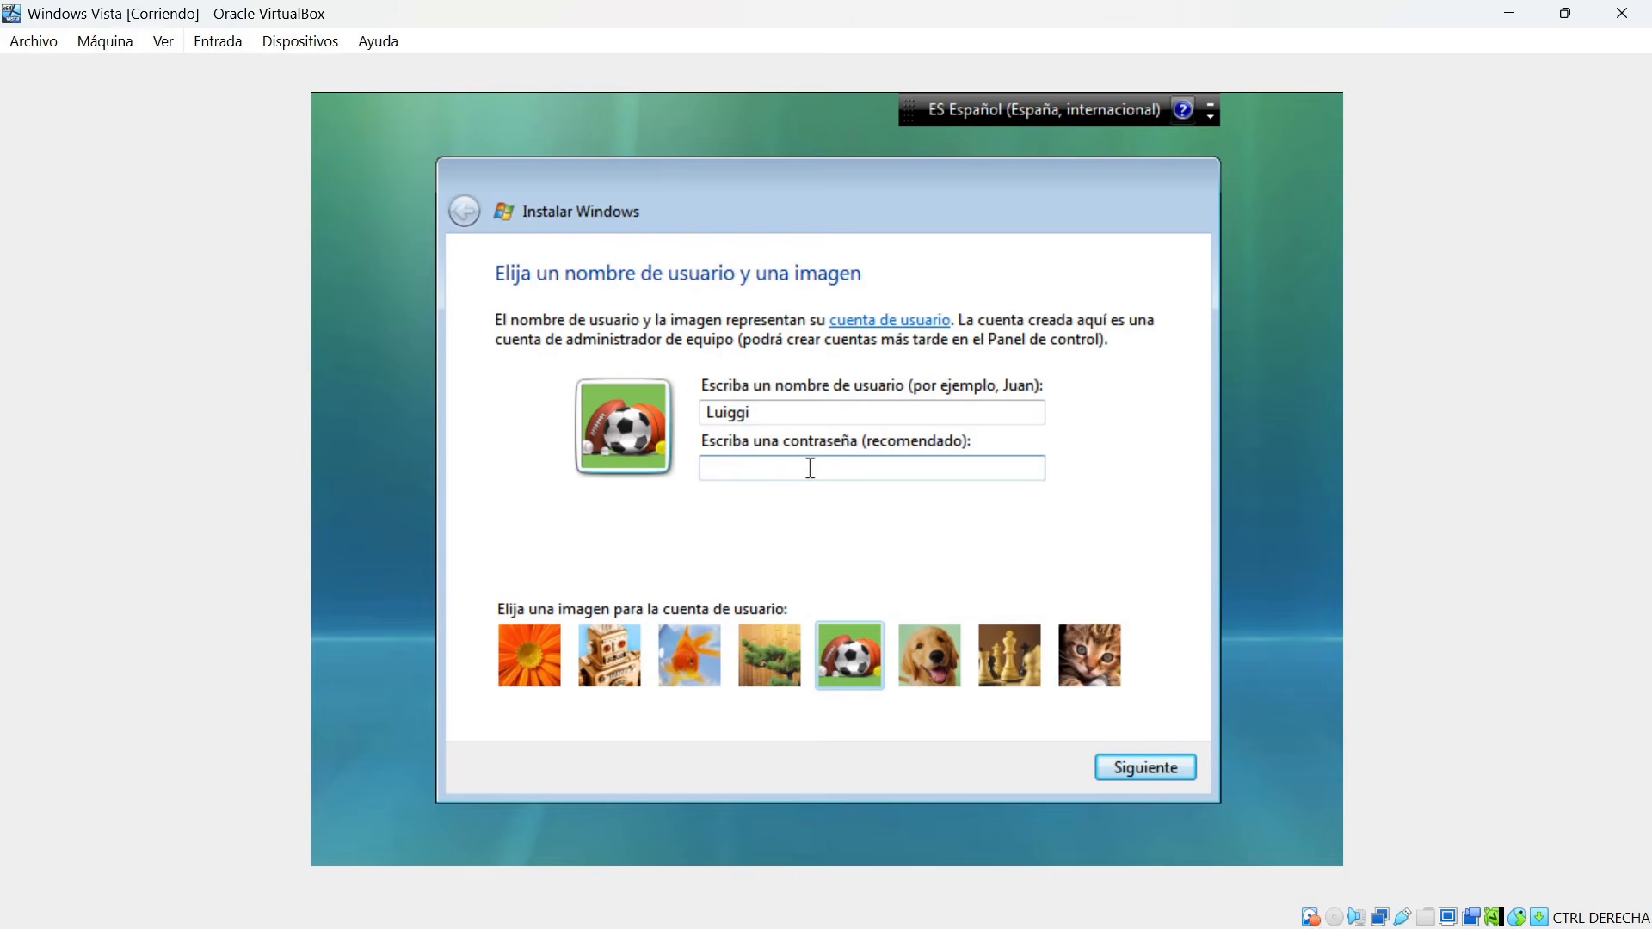
pyautogui.click(1129, 767)
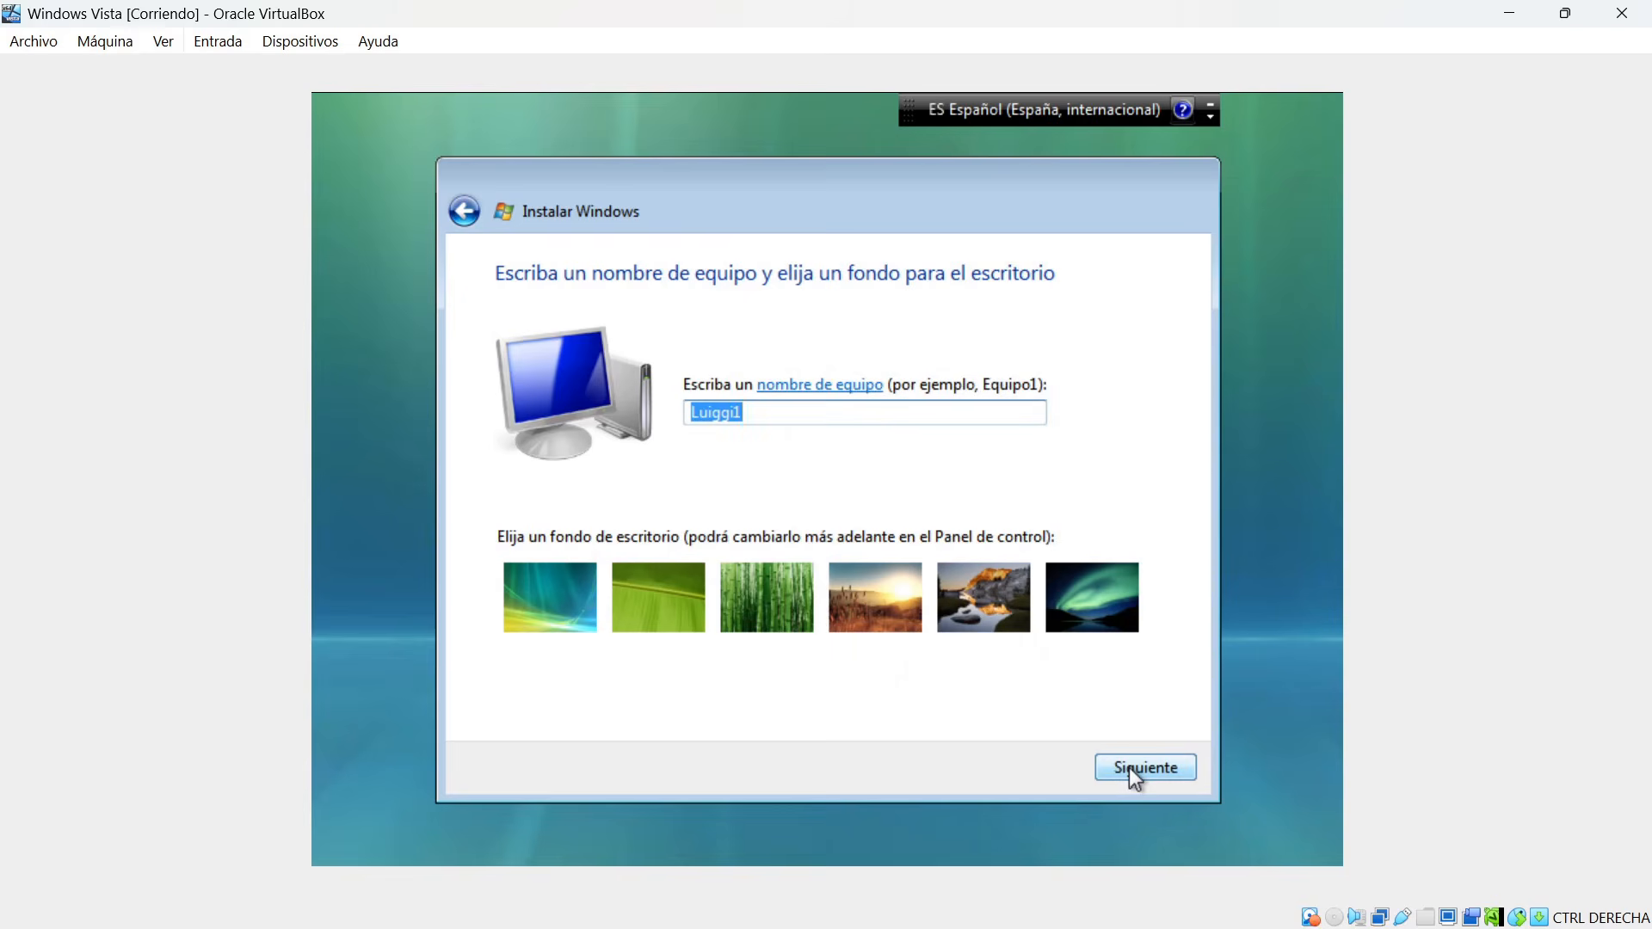
# Name the computer VirtualBox and continue without choosing another desktop background.
pyautogui.write('VirtualBox')
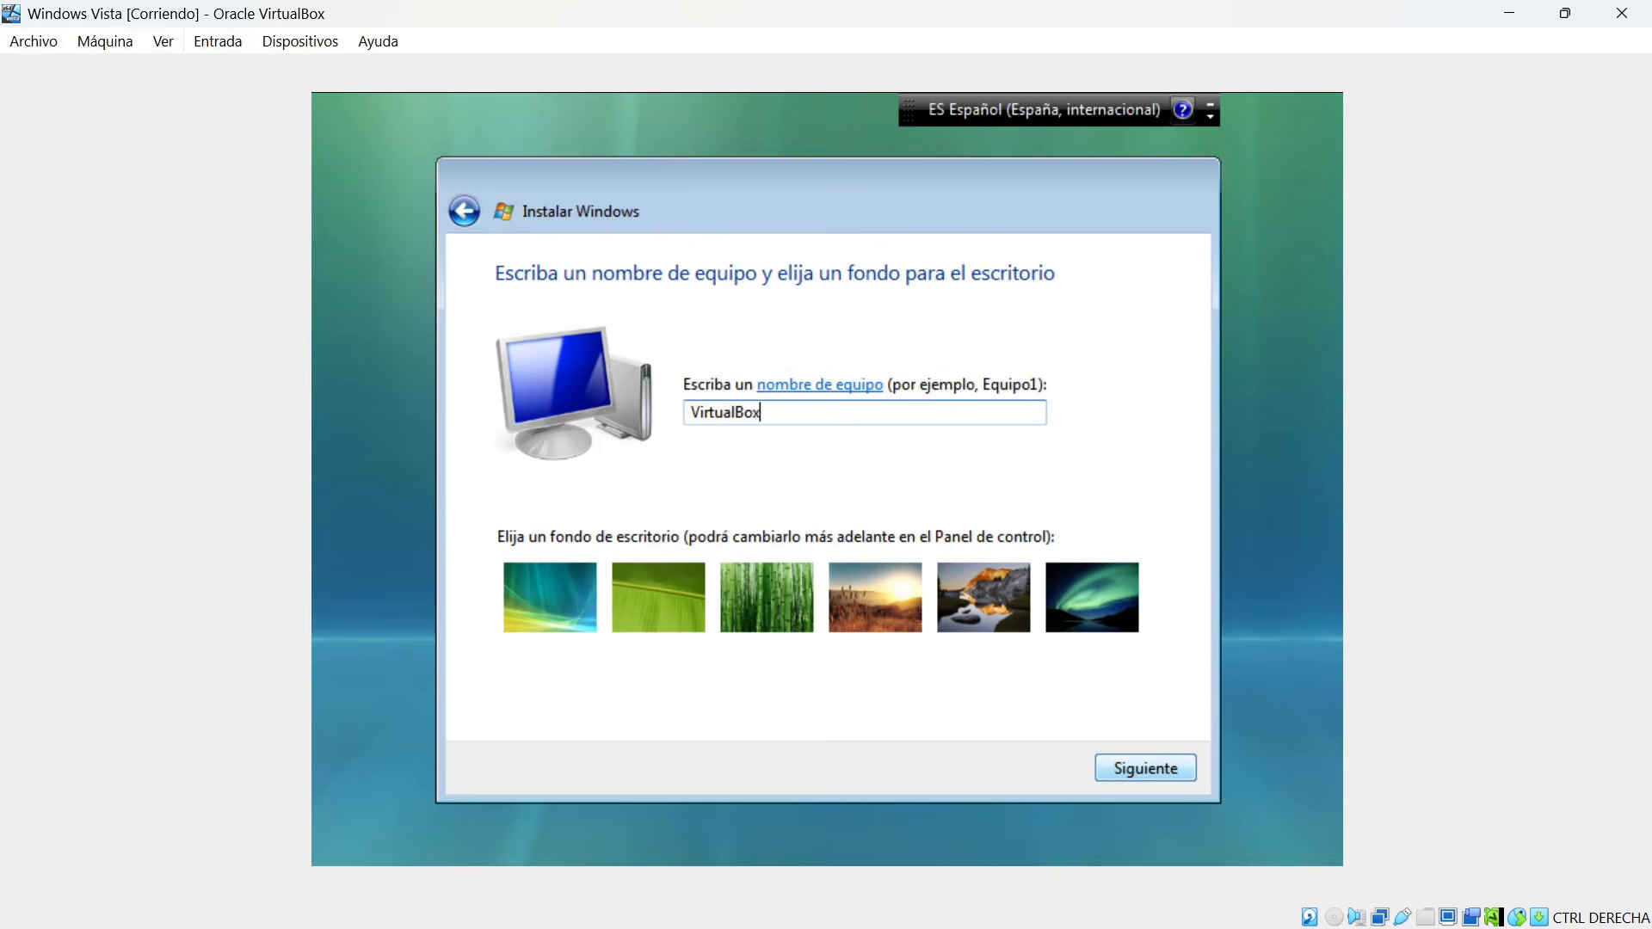
pyautogui.click(1129, 768)
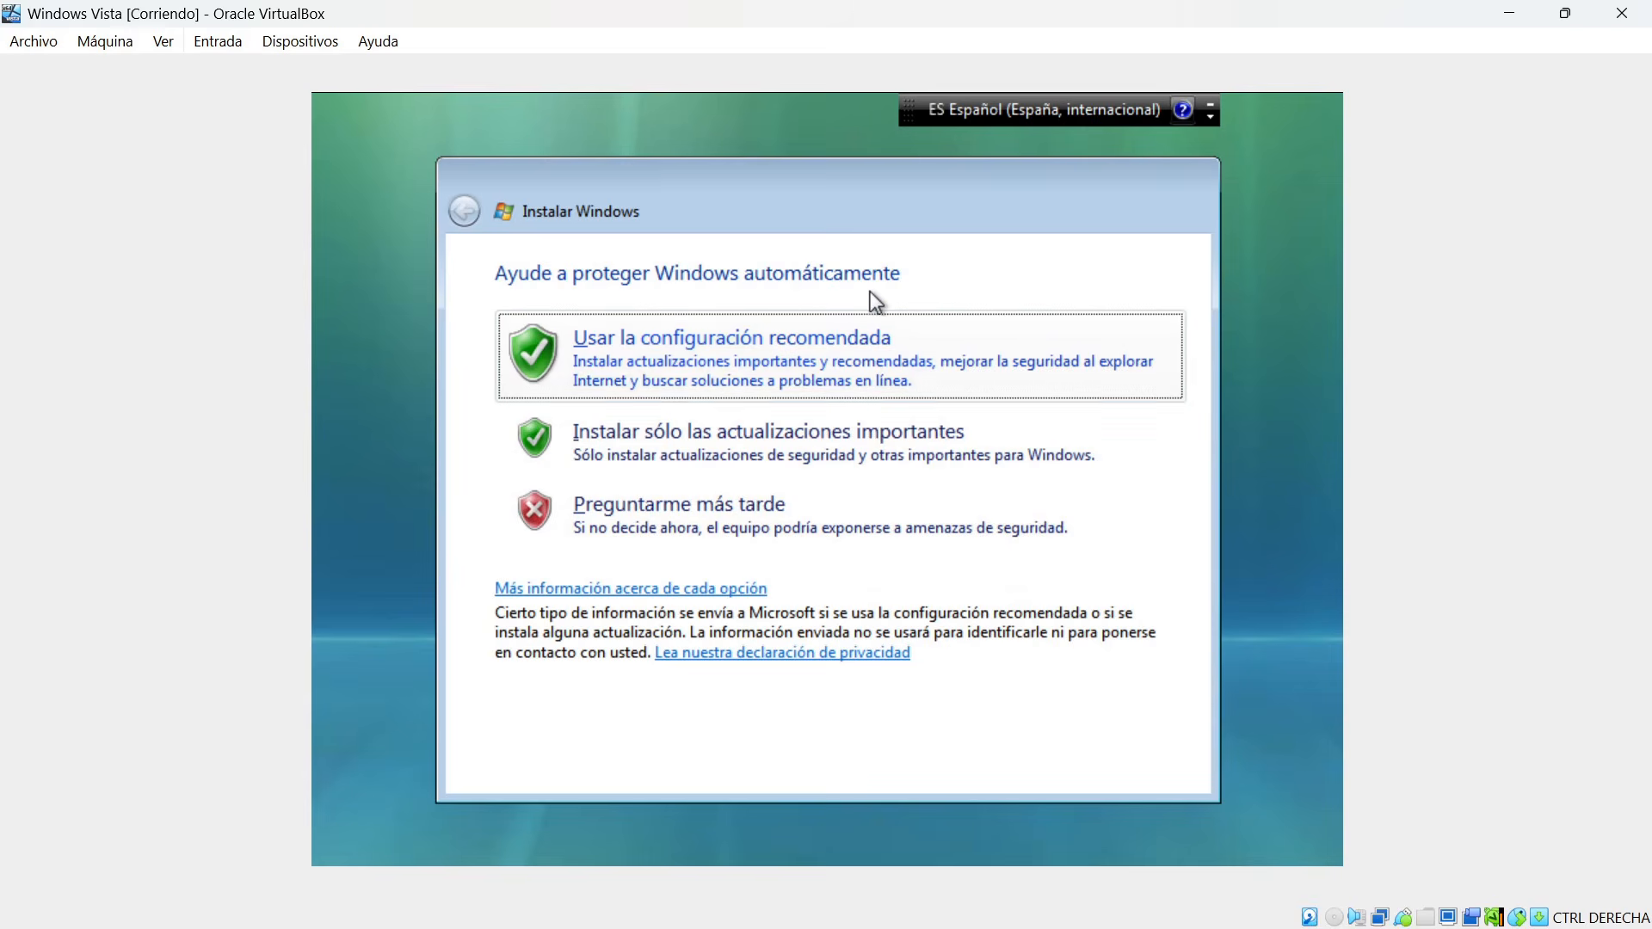
# Use the recommended protection settings, accept the Madrid time zone and date, choose the home location and start Windows.
pyautogui.click(664, 356)
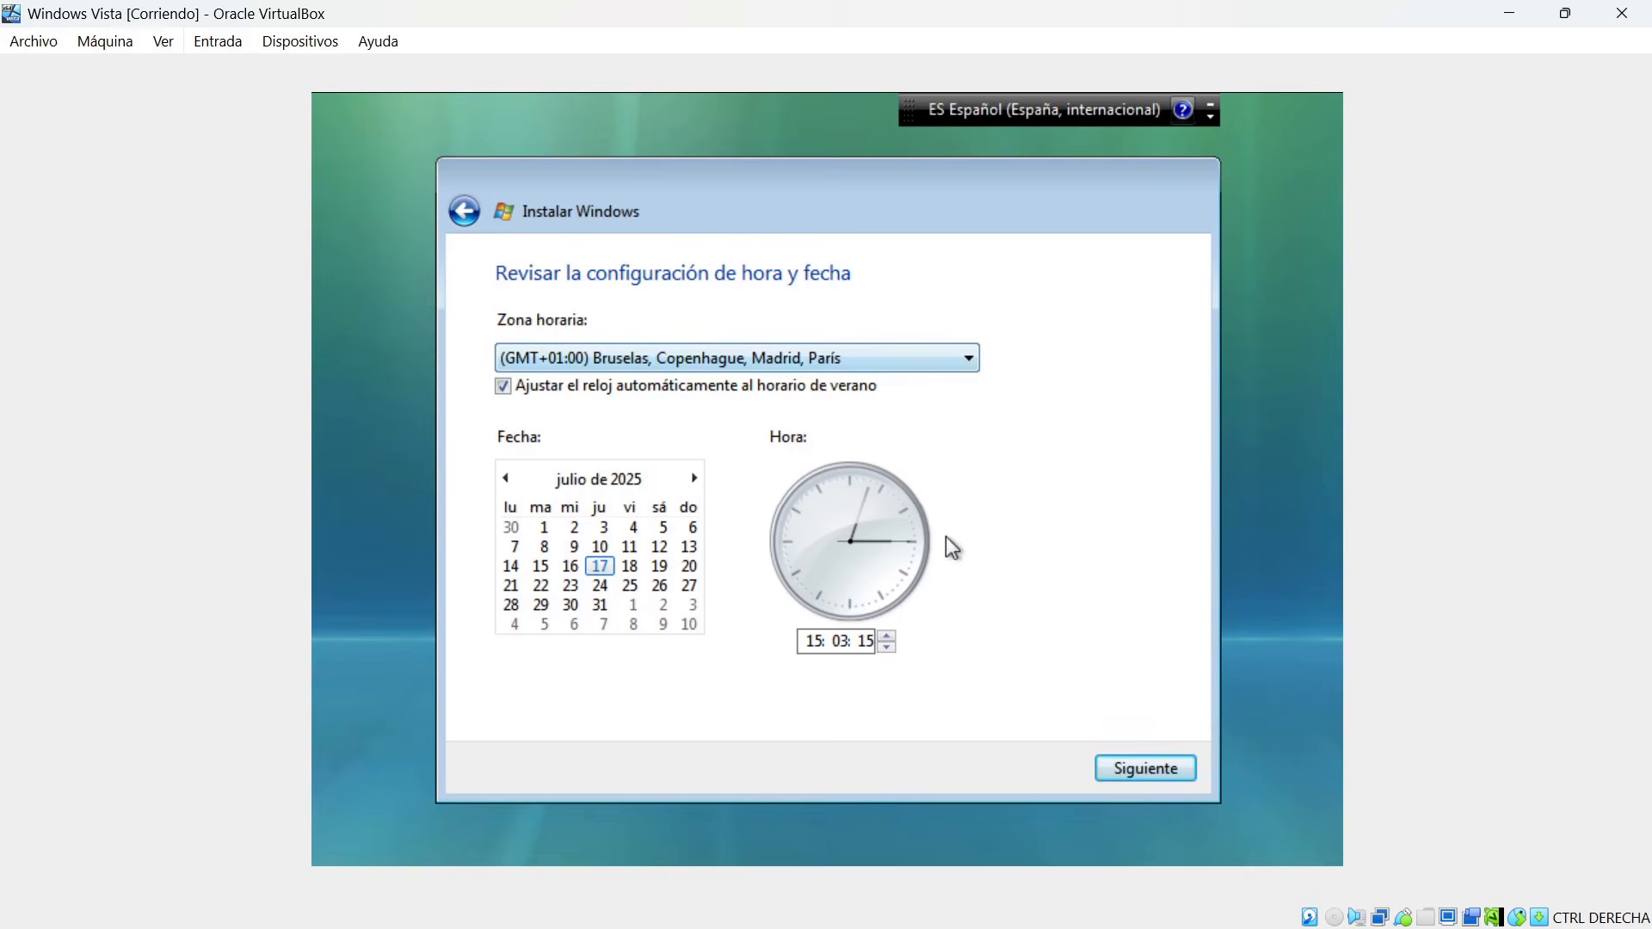
pyautogui.click(1134, 770)
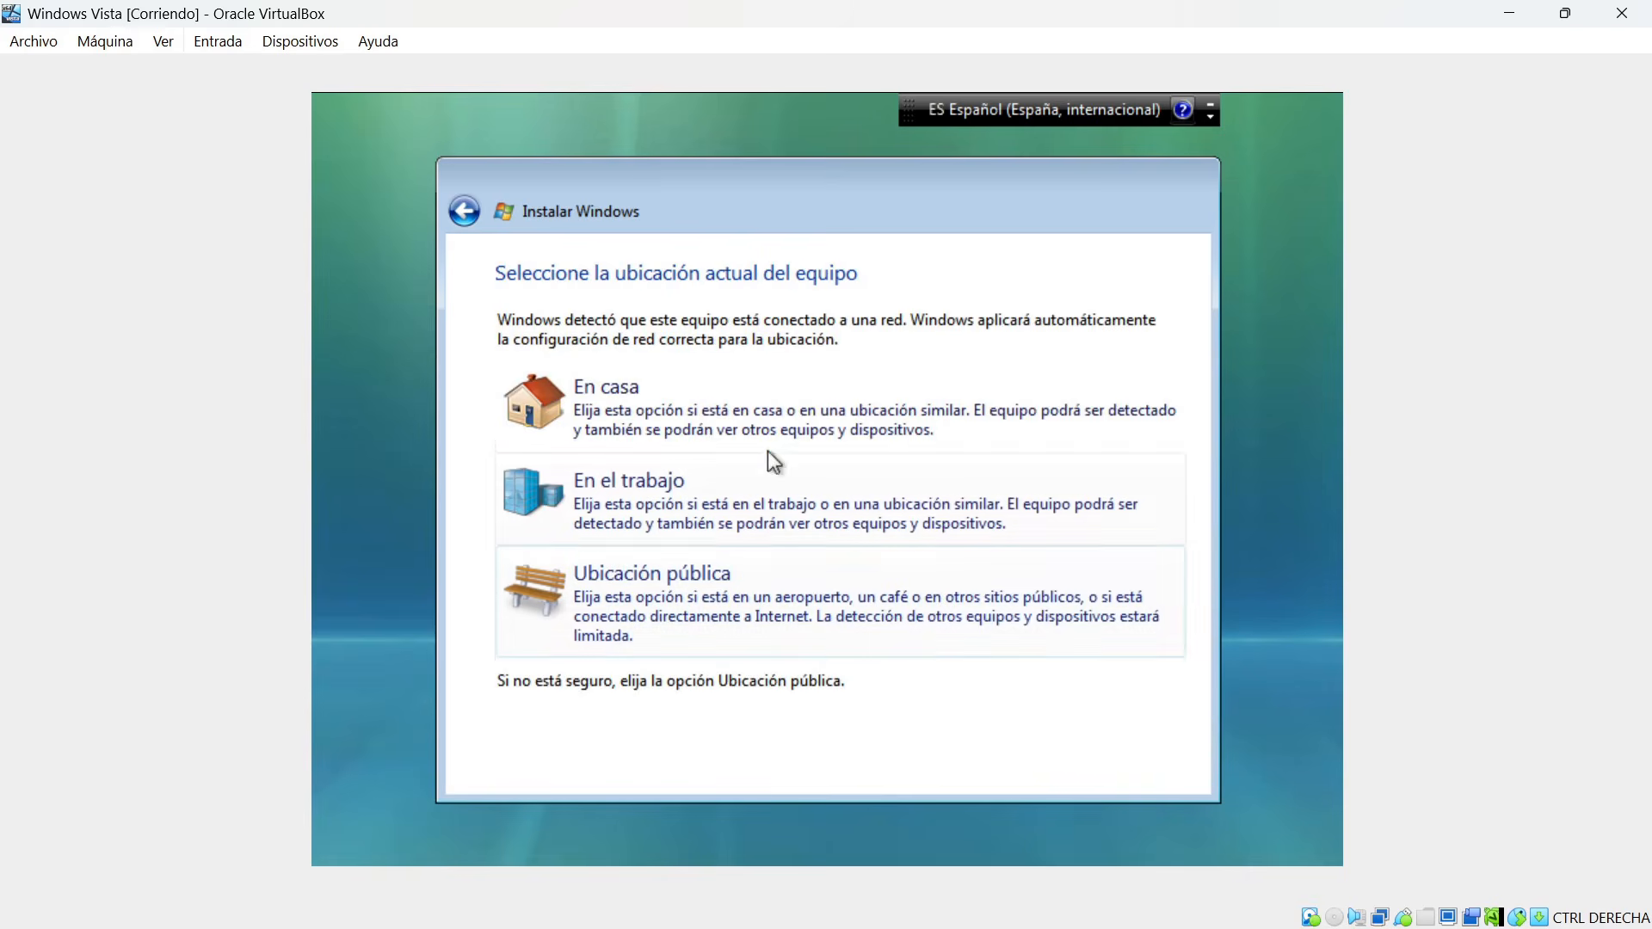
pyautogui.click(730, 393)
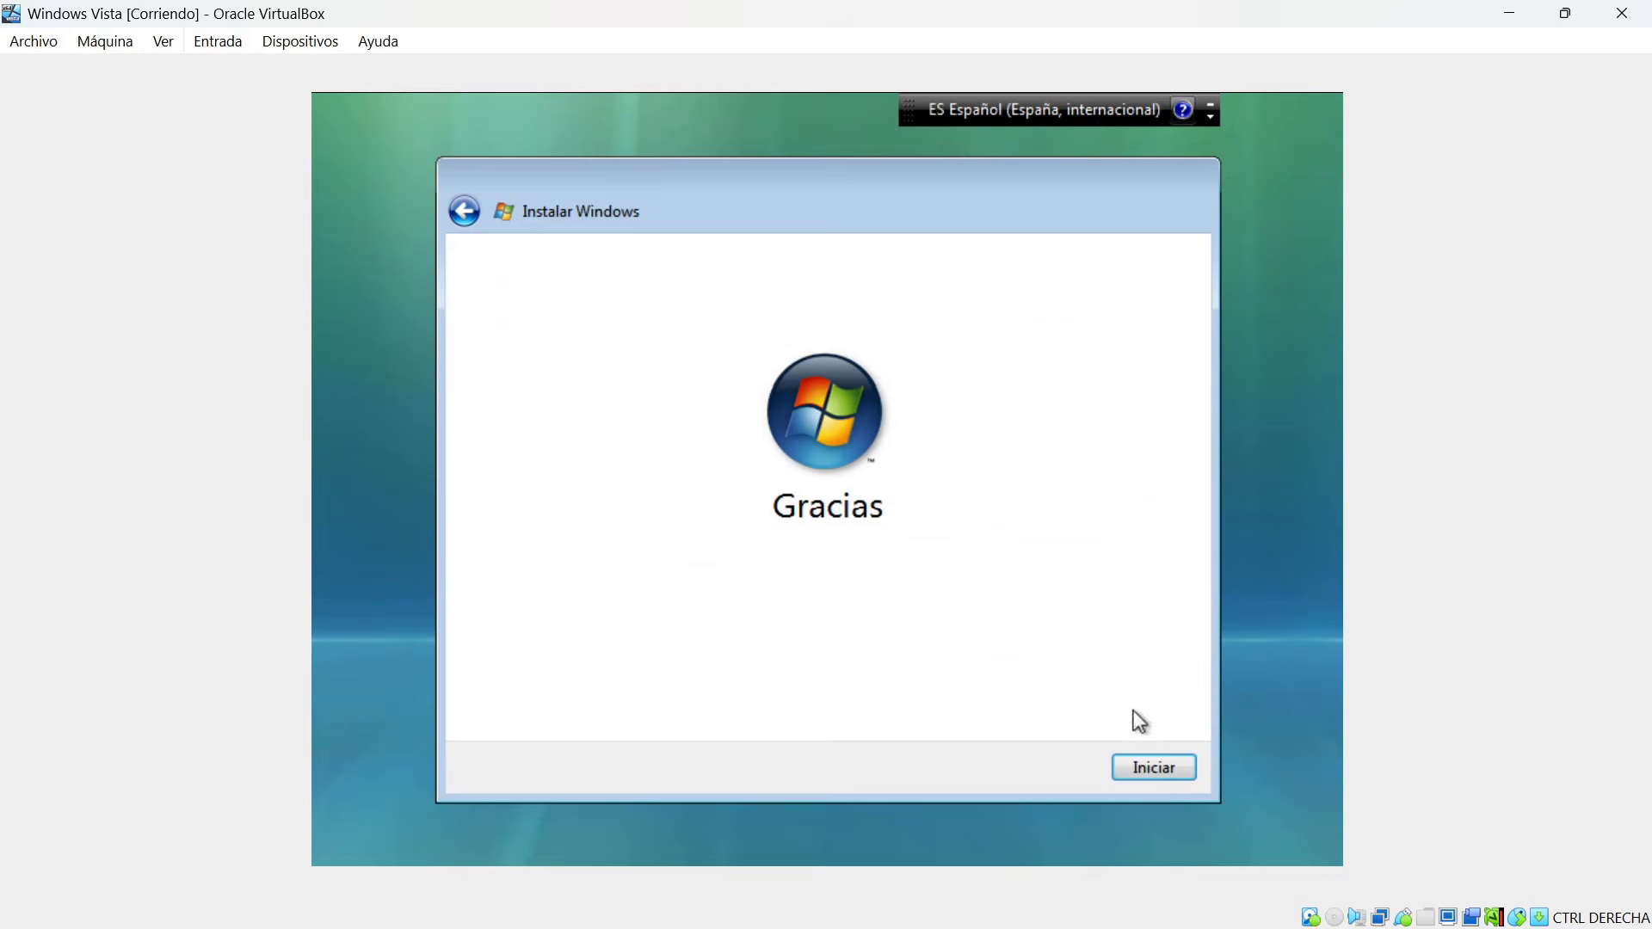
pyautogui.click(1154, 769)
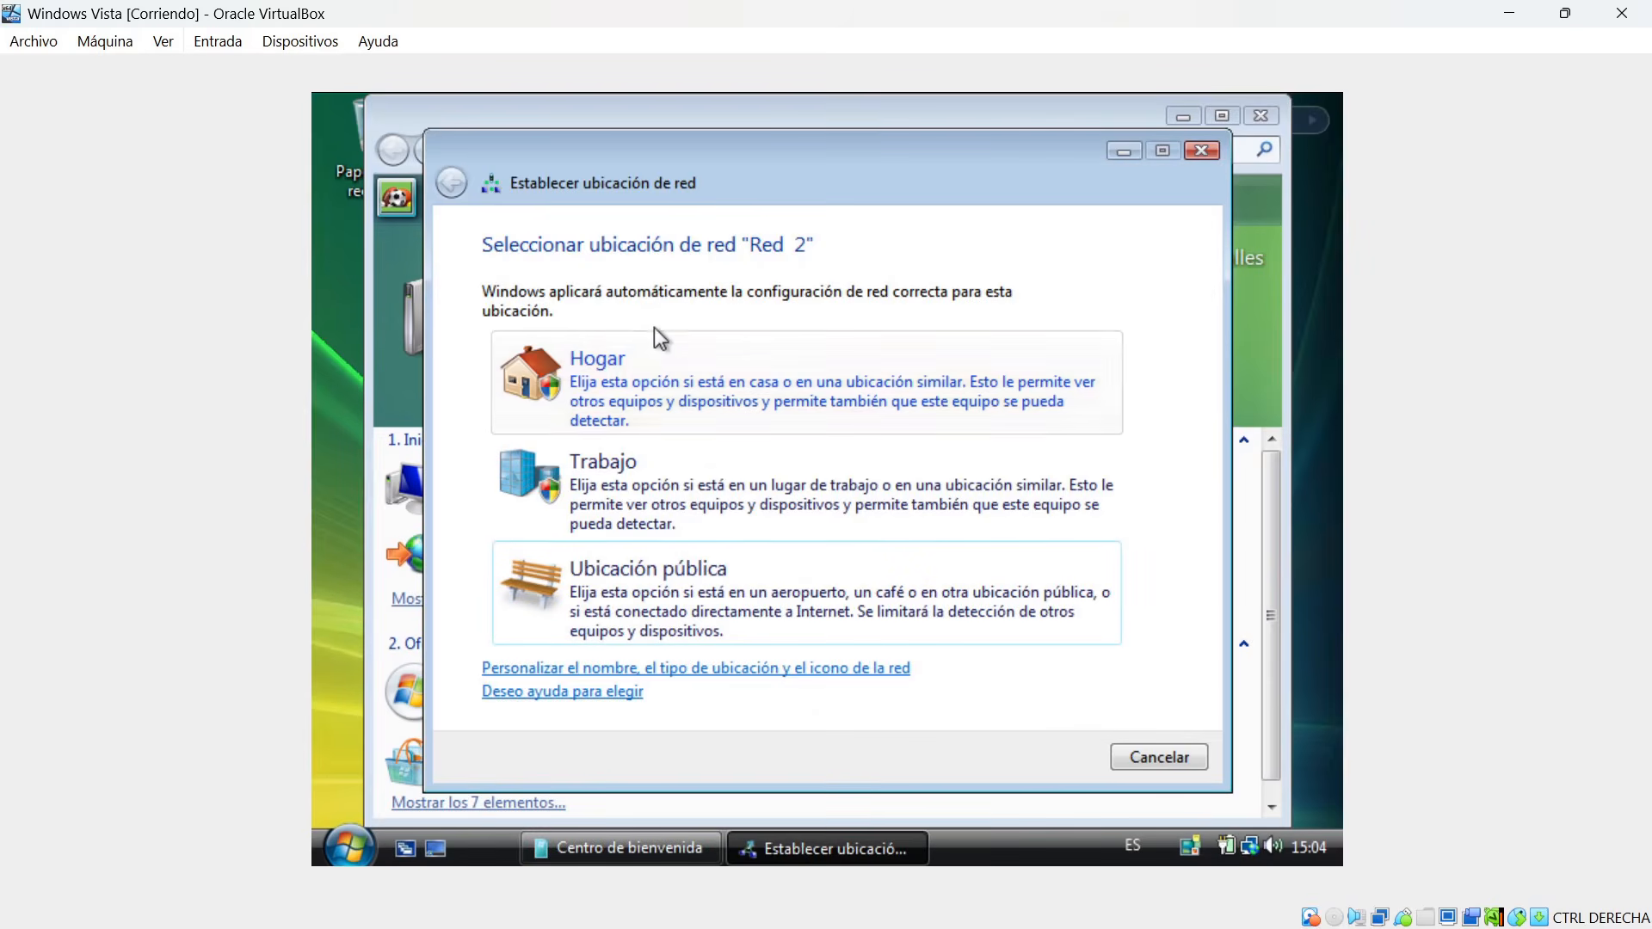
# Set the location of network "Red 2" to Hogar, authorise the change and close the network location dialog.
pyautogui.click(658, 363)
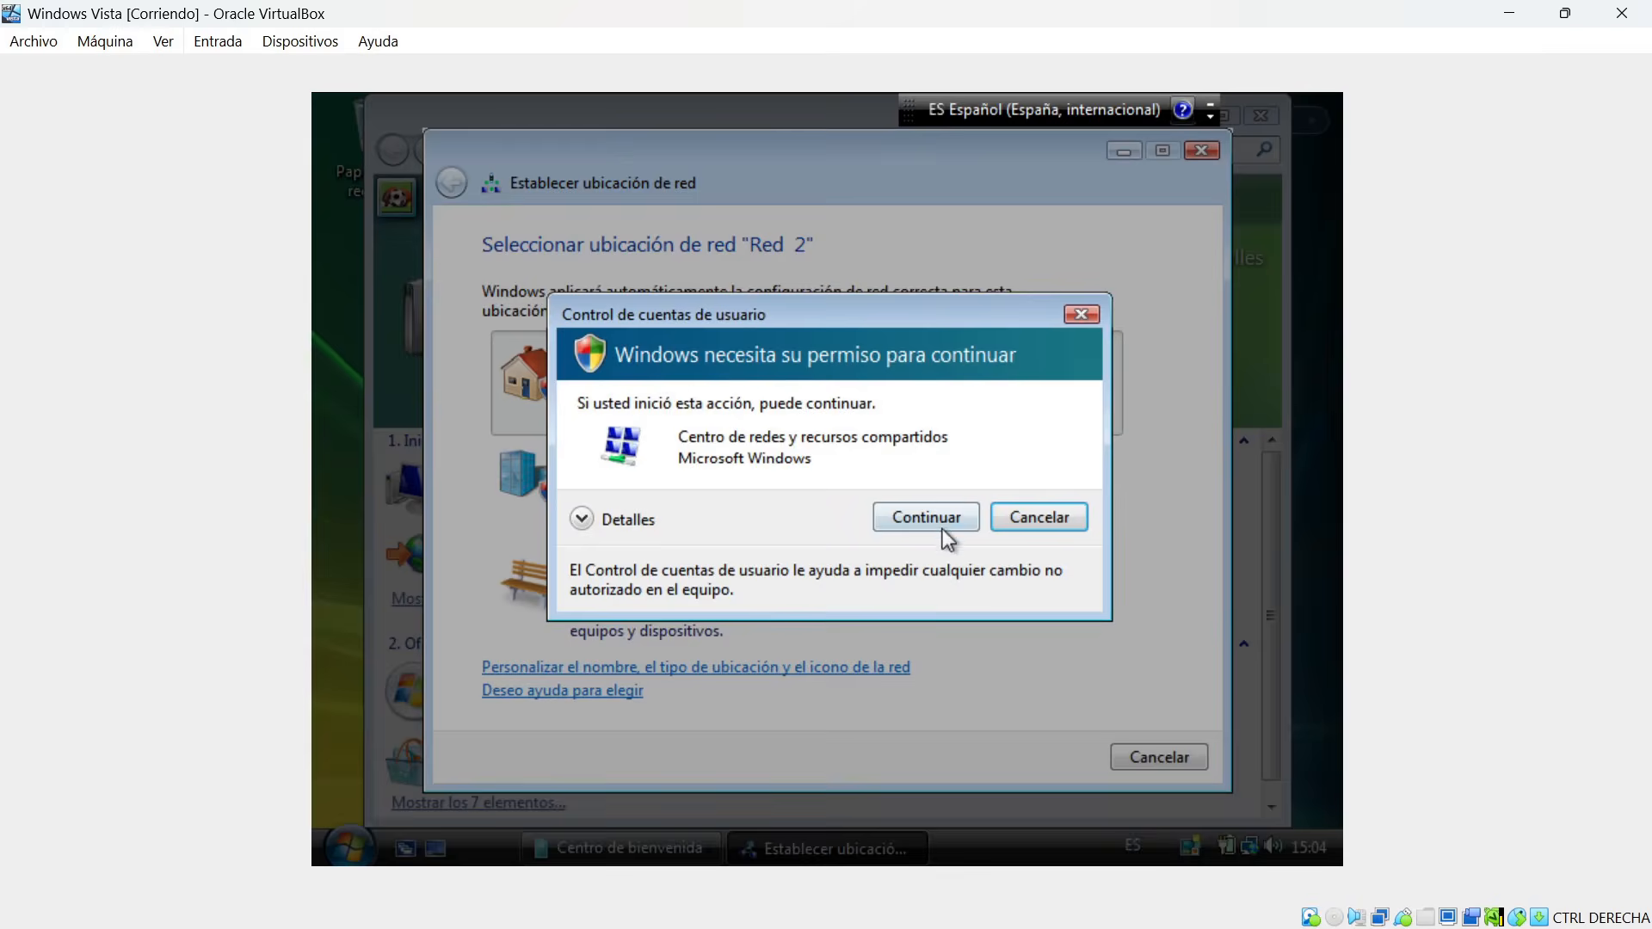
pyautogui.click(940, 520)
pyautogui.click(1166, 757)
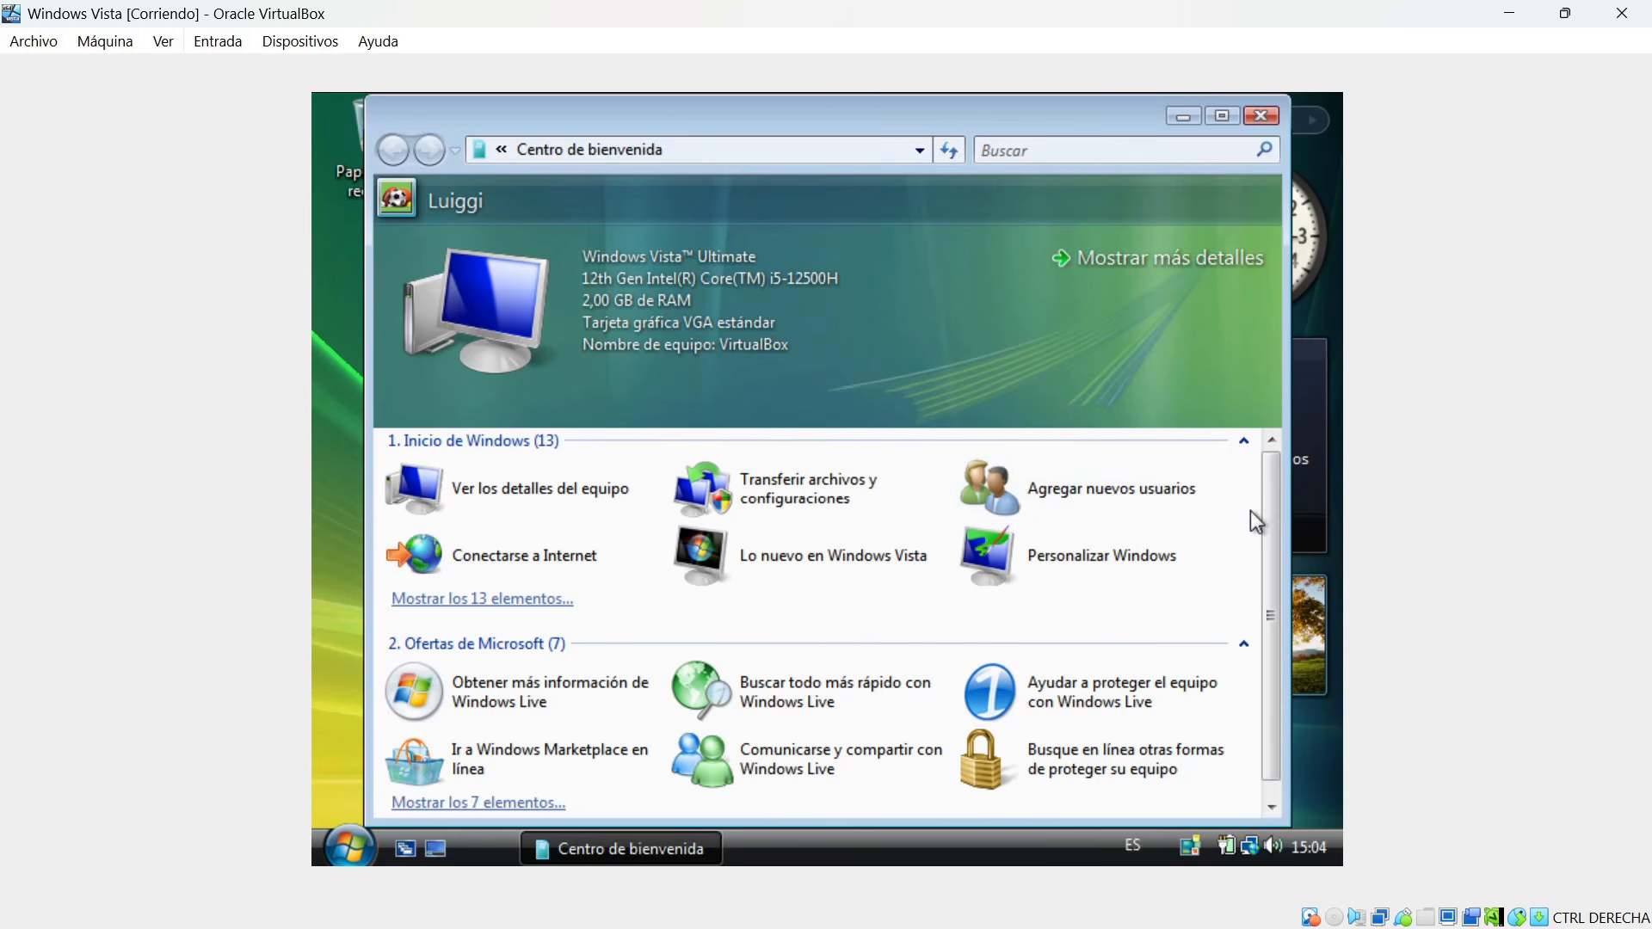
# Look over the Centro de bienvenida items and close the window.
pyautogui.moveTo(1271, 509); pyautogui.dragTo(1281, 557)
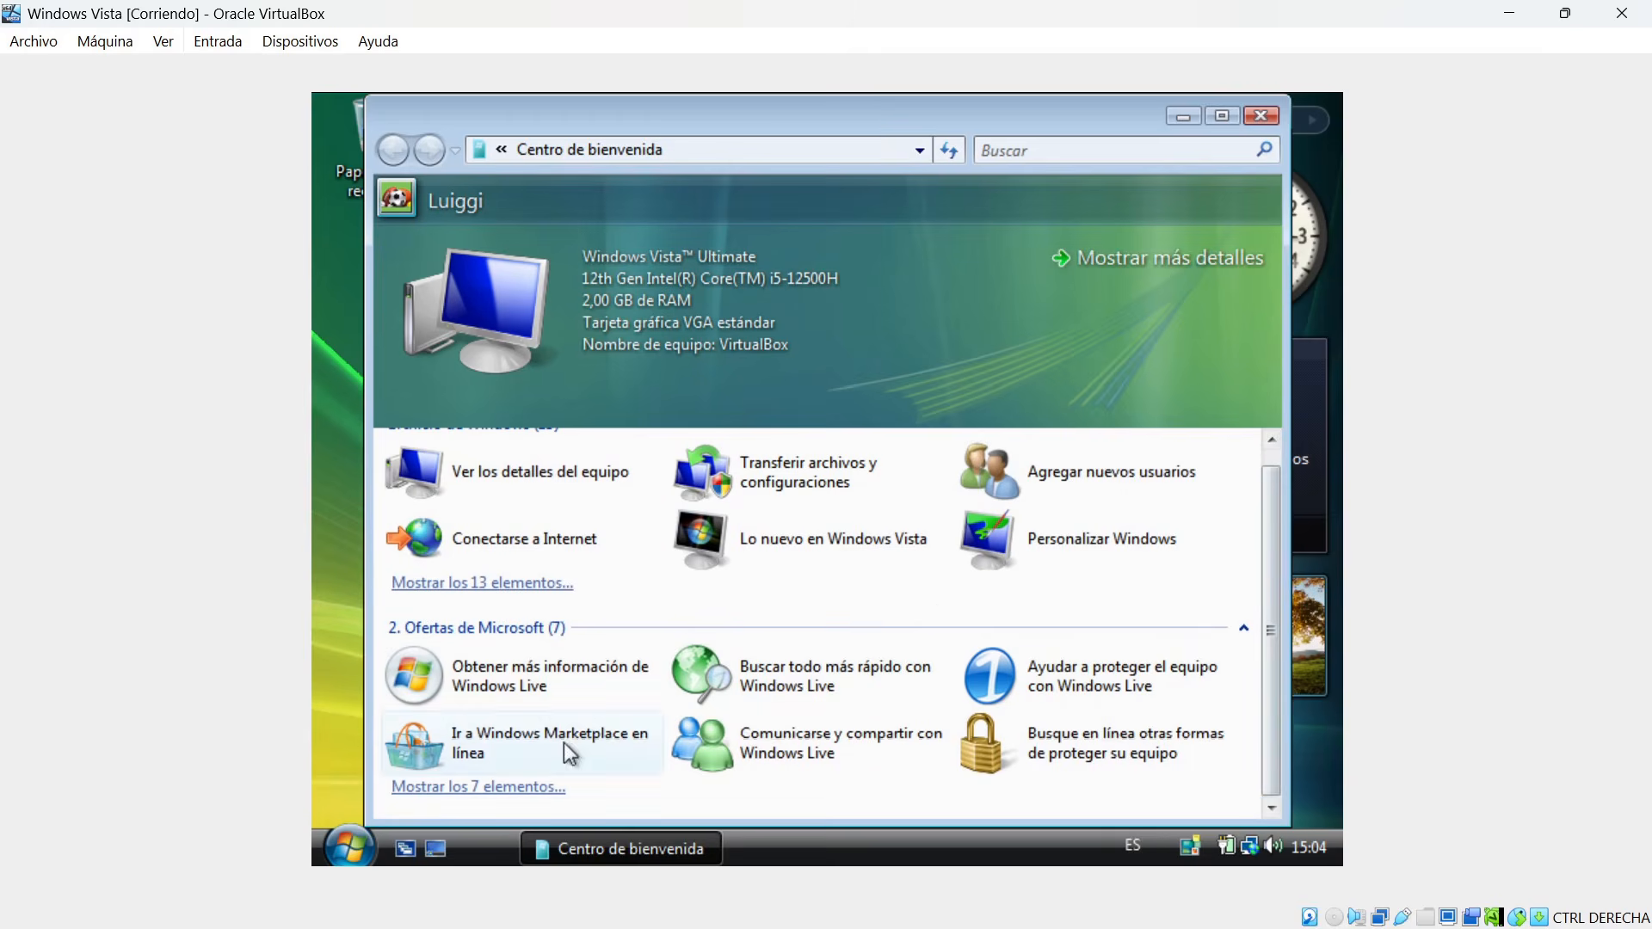
pyautogui.moveTo(1129, 125)
pyautogui.mouseDown()
pyautogui.moveTo(1128, 105)
pyautogui.moveTo(1143, 127)
pyautogui.mouseUp()
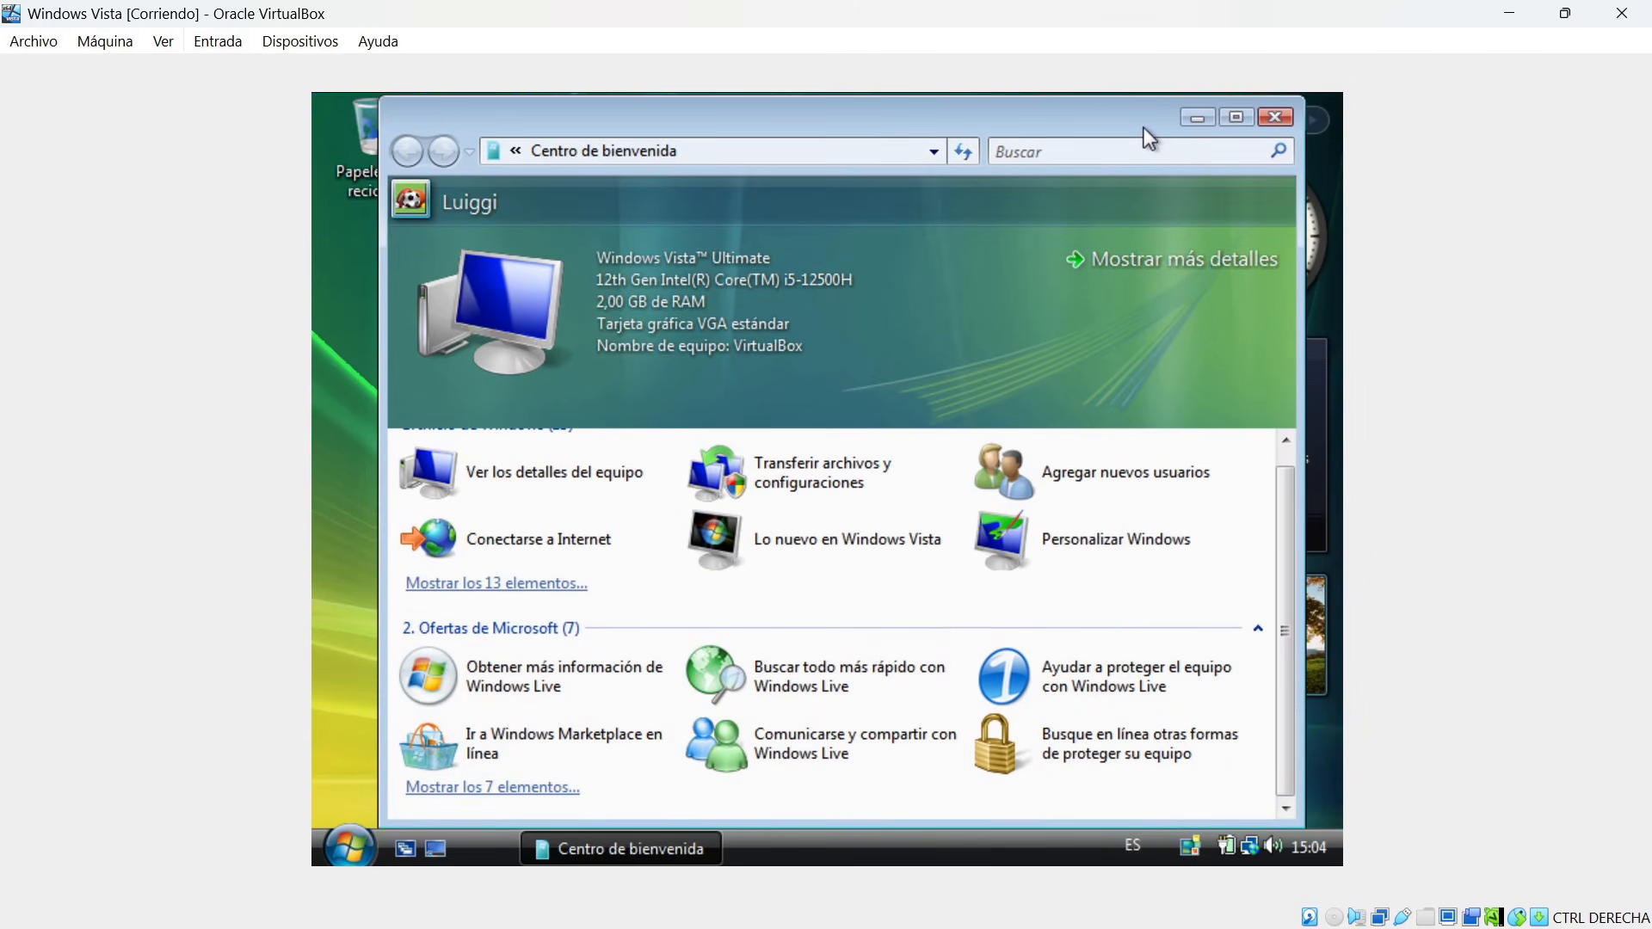
pyautogui.click(1275, 117)
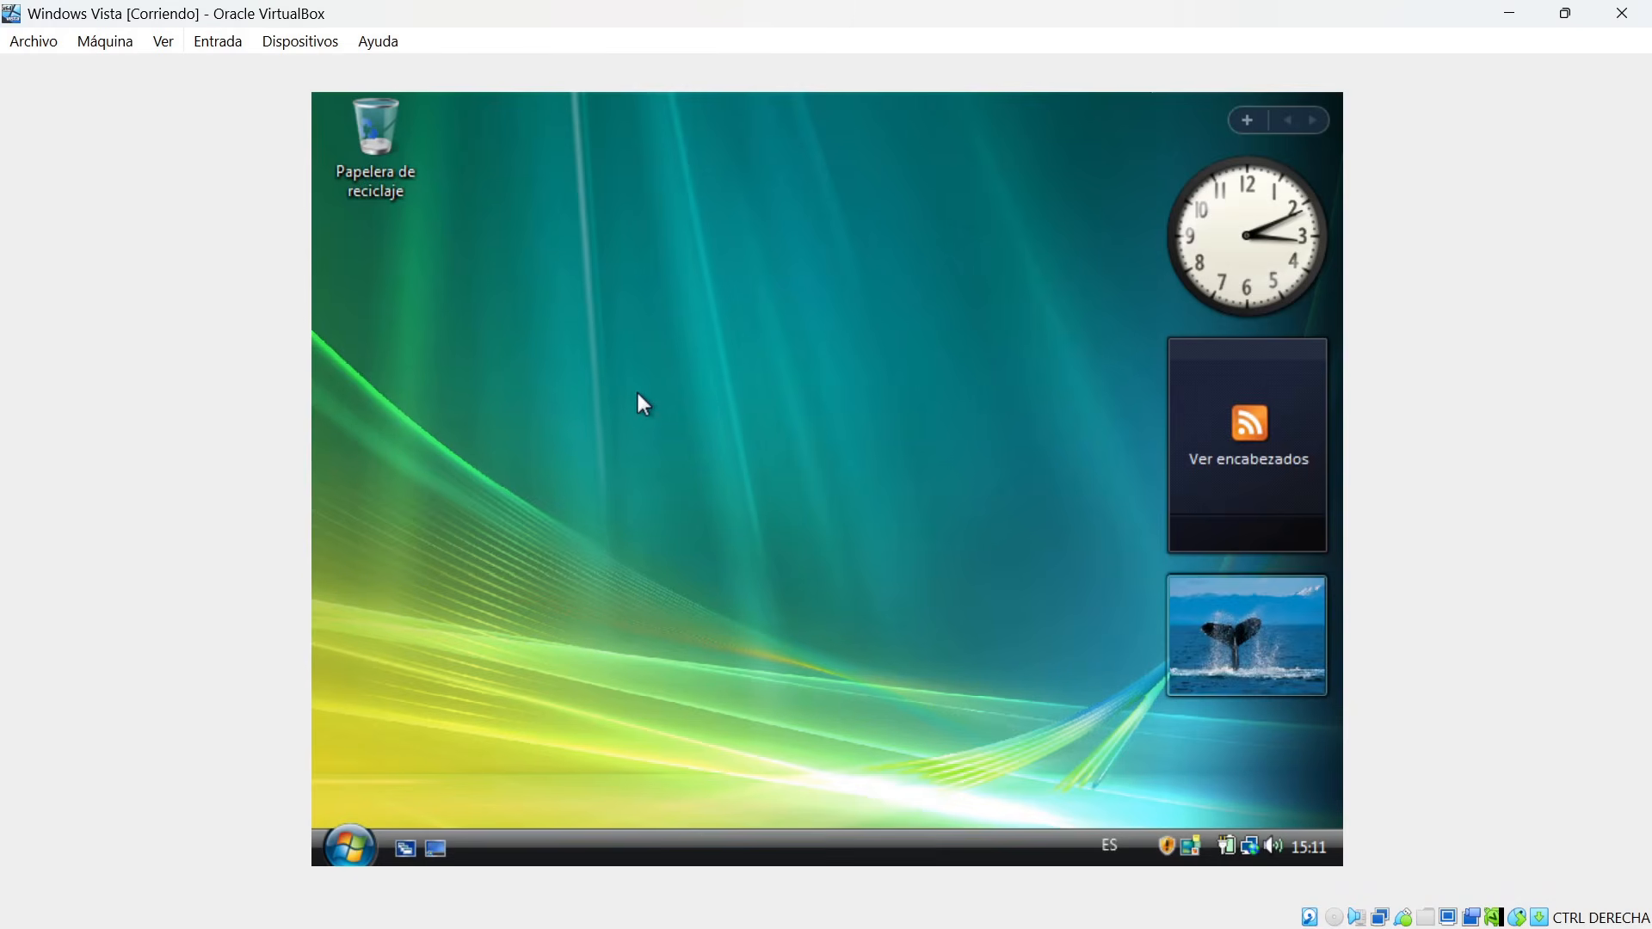
# Add the Equipo, Archivos del usuario, Red and Panel de control icons to the desktop through the personalization settings.
pyautogui.rightClick(634, 394)
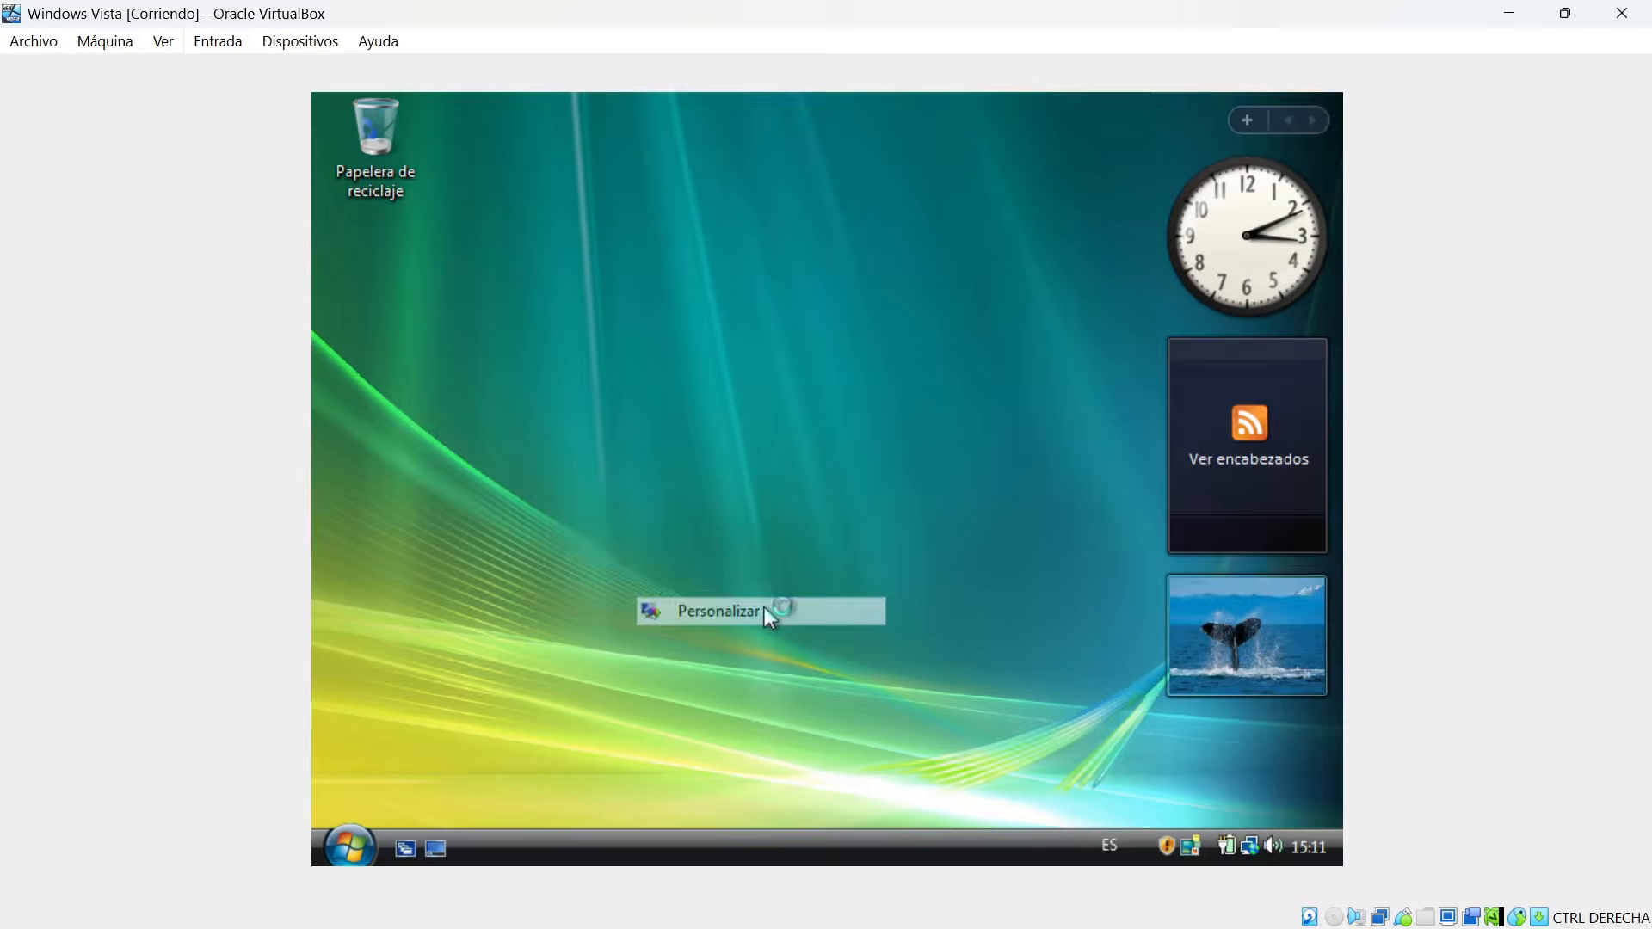
pyautogui.click(764, 607)
pyautogui.click(471, 233)
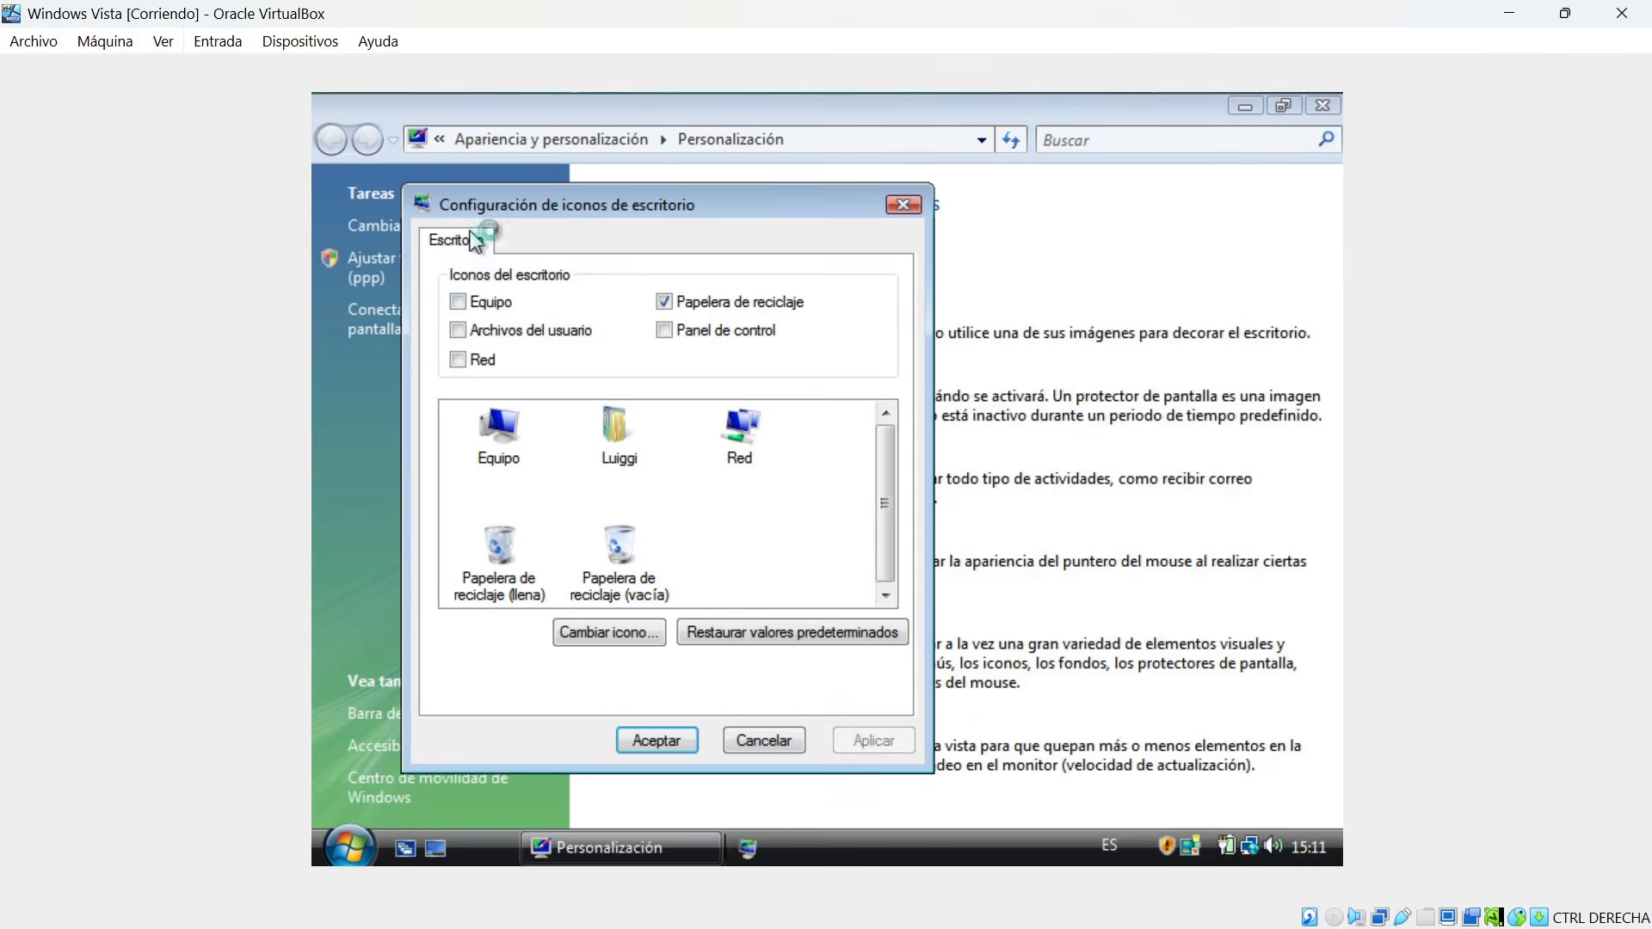
pyautogui.click(500, 304)
pyautogui.click(506, 333)
pyautogui.click(482, 361)
pyautogui.click(690, 336)
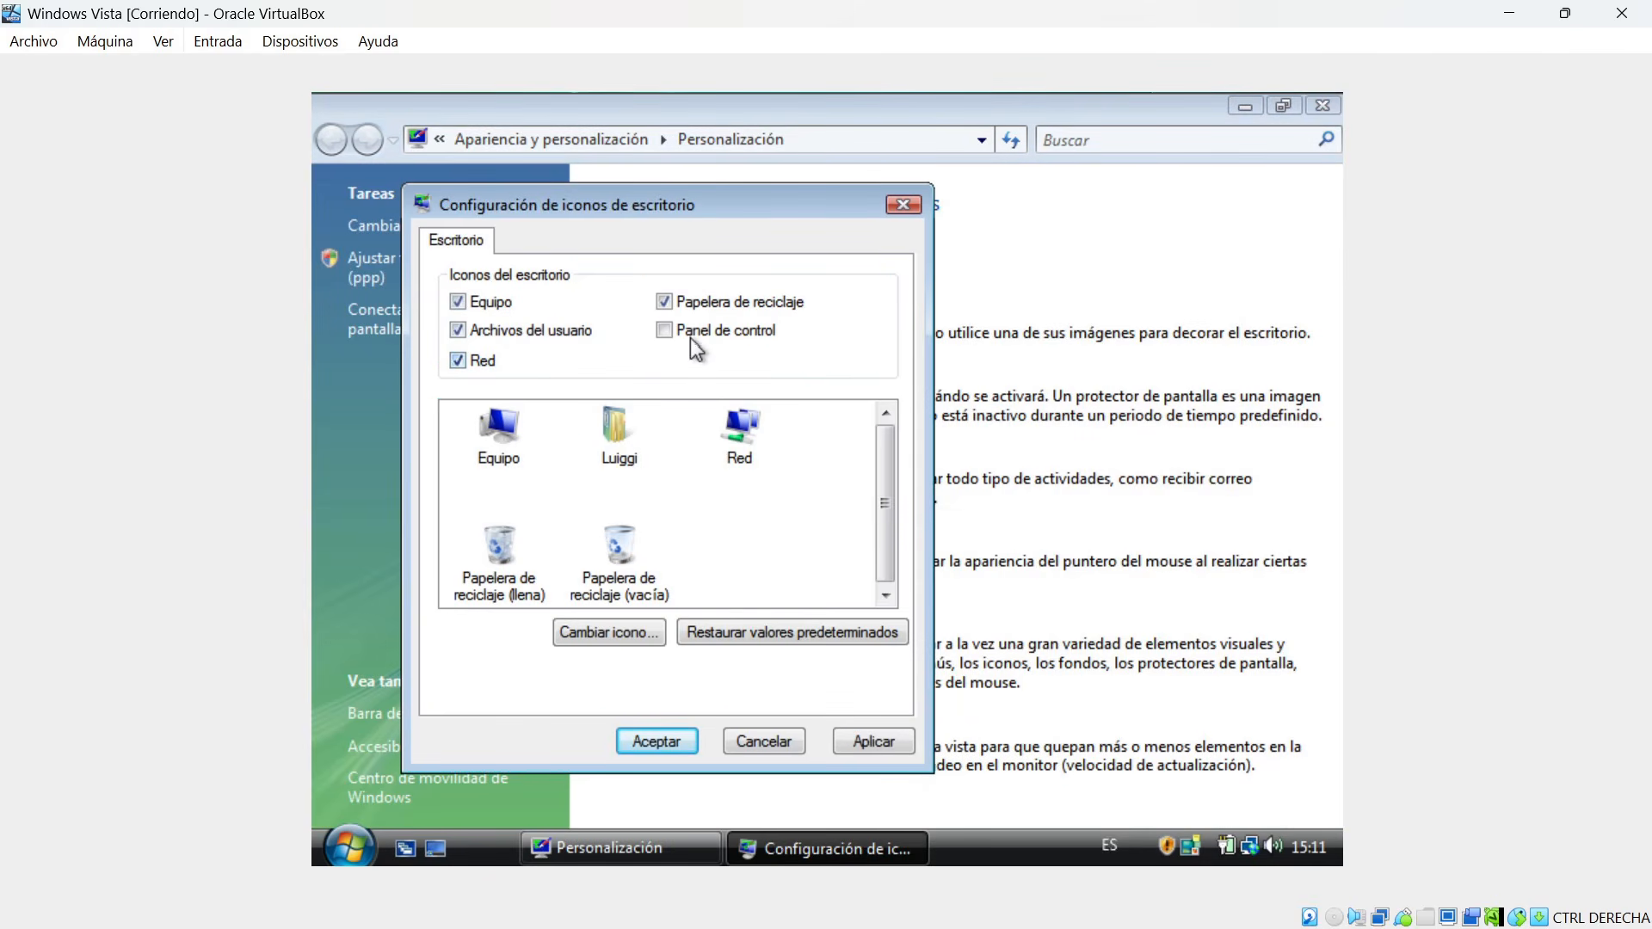
pyautogui.click(850, 744)
pyautogui.click(654, 742)
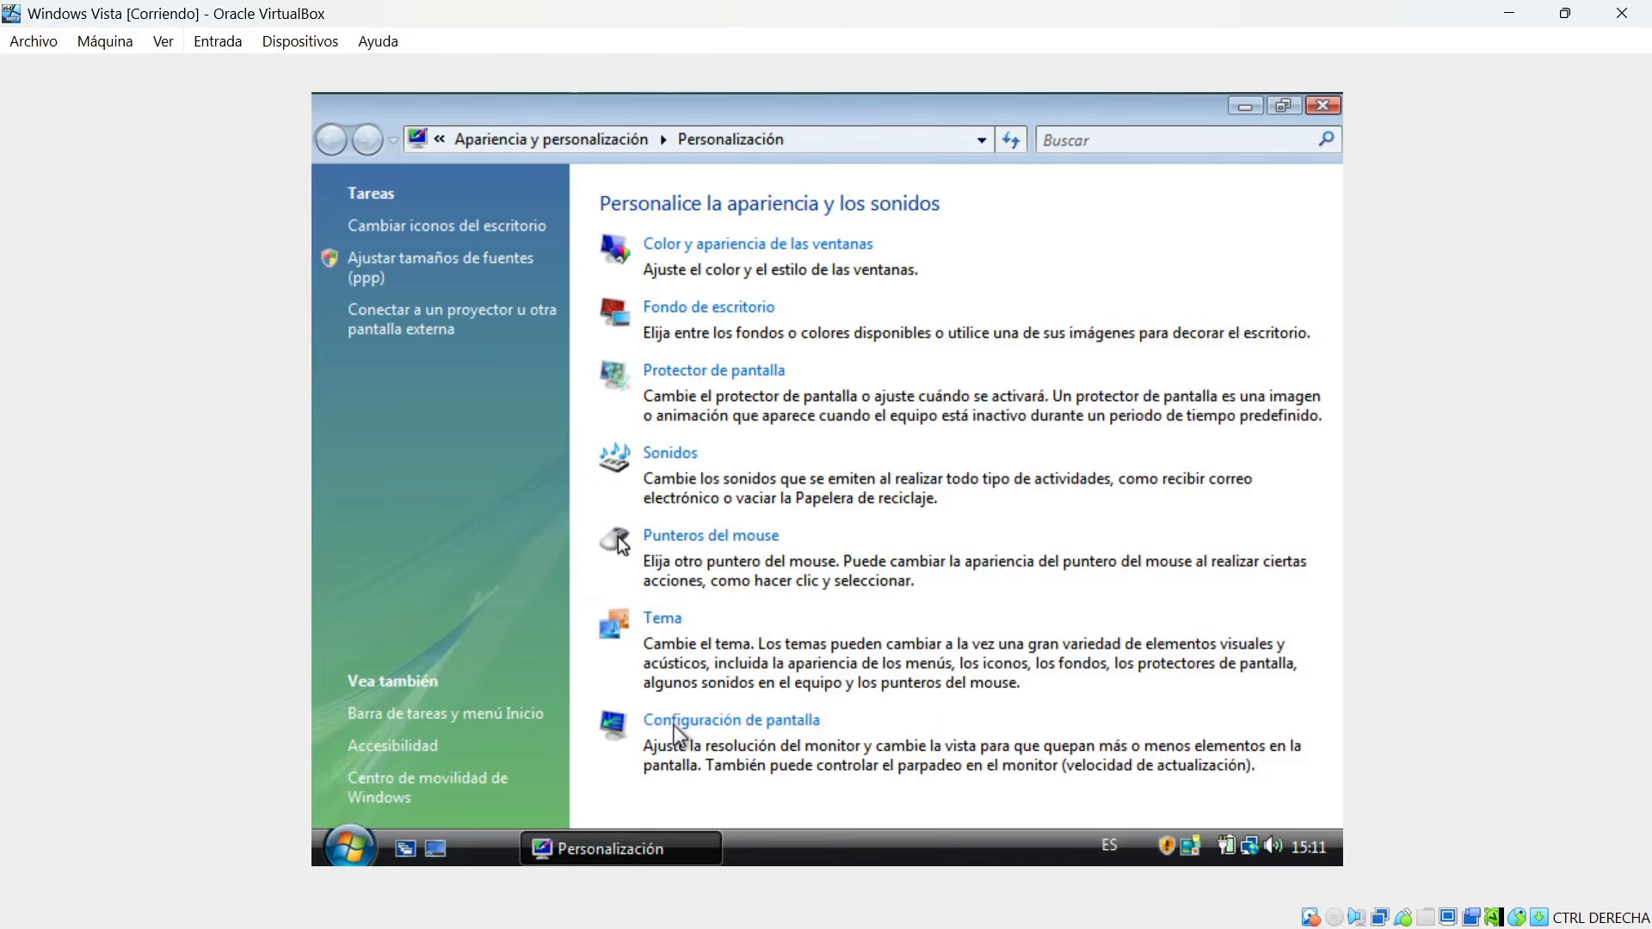
# Set the screen resolution to 1024 by 768 pixels and keep the new display configuration.
pyautogui.click(786, 733)
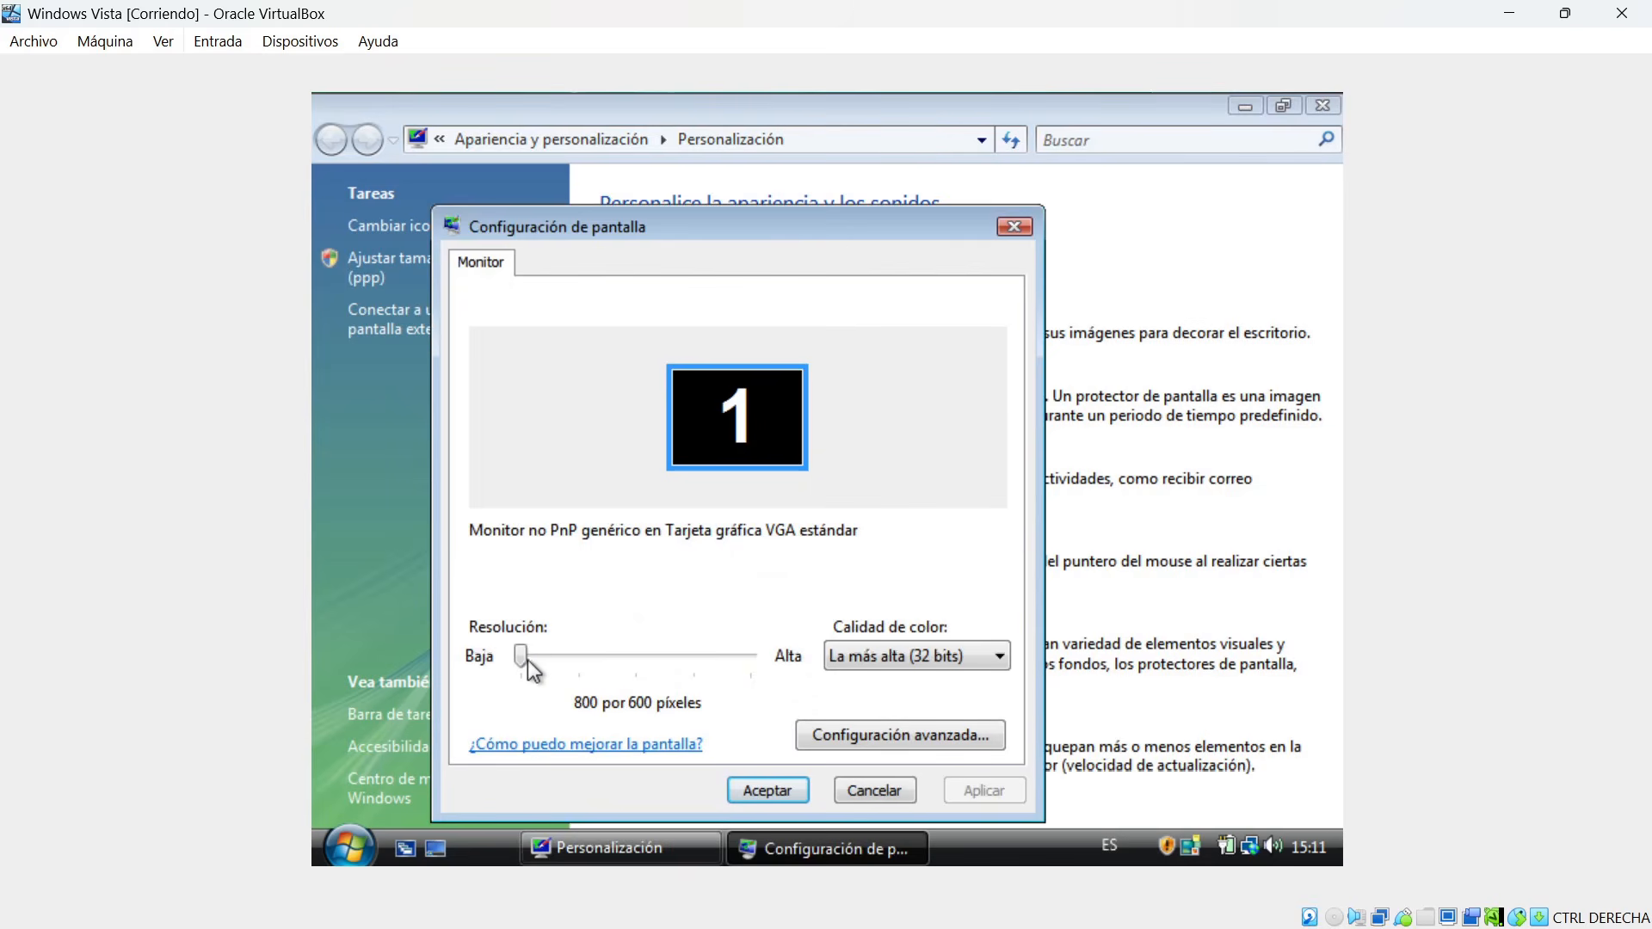
pyautogui.moveTo(525, 658); pyautogui.dragTo(579, 660)
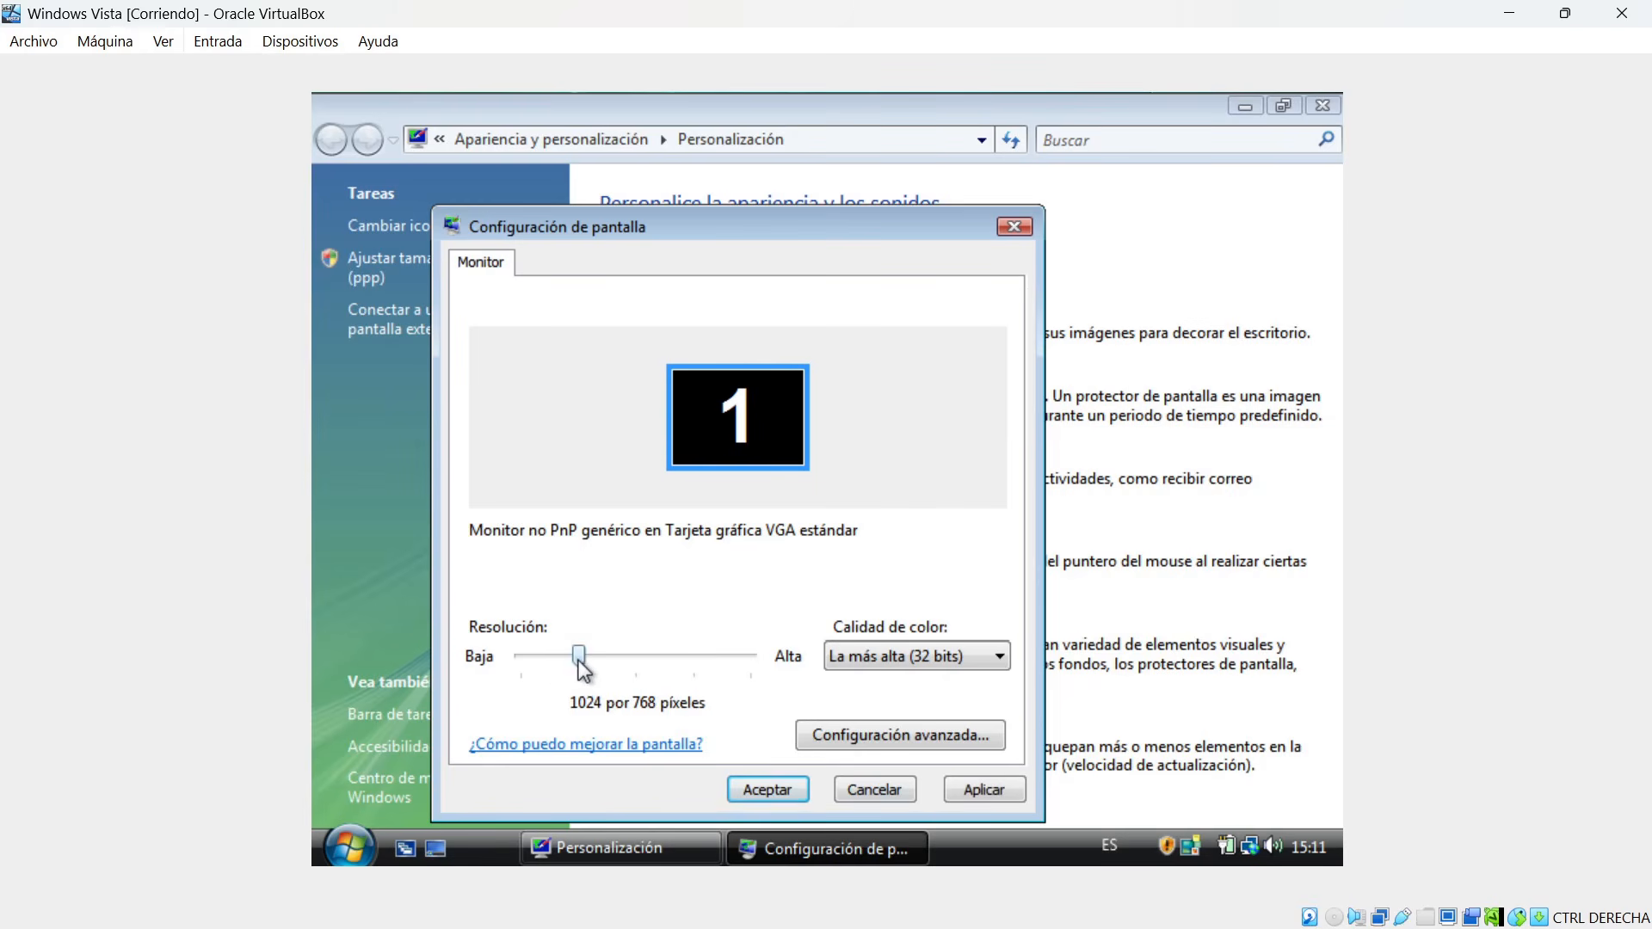
pyautogui.click(982, 790)
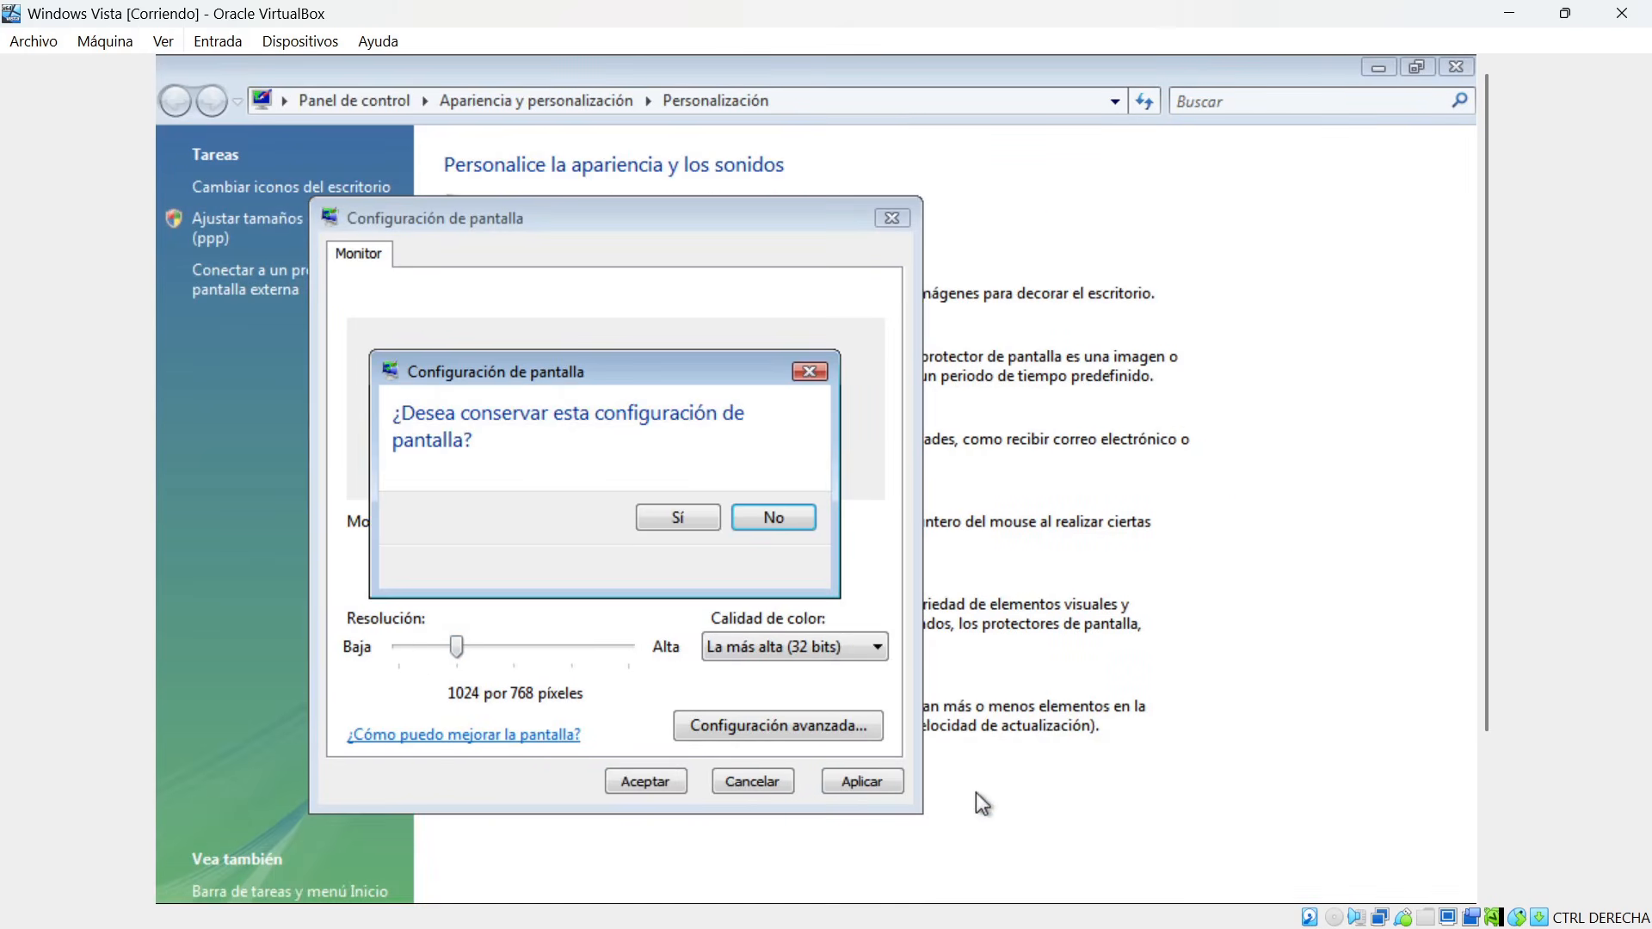
pyautogui.click(679, 517)
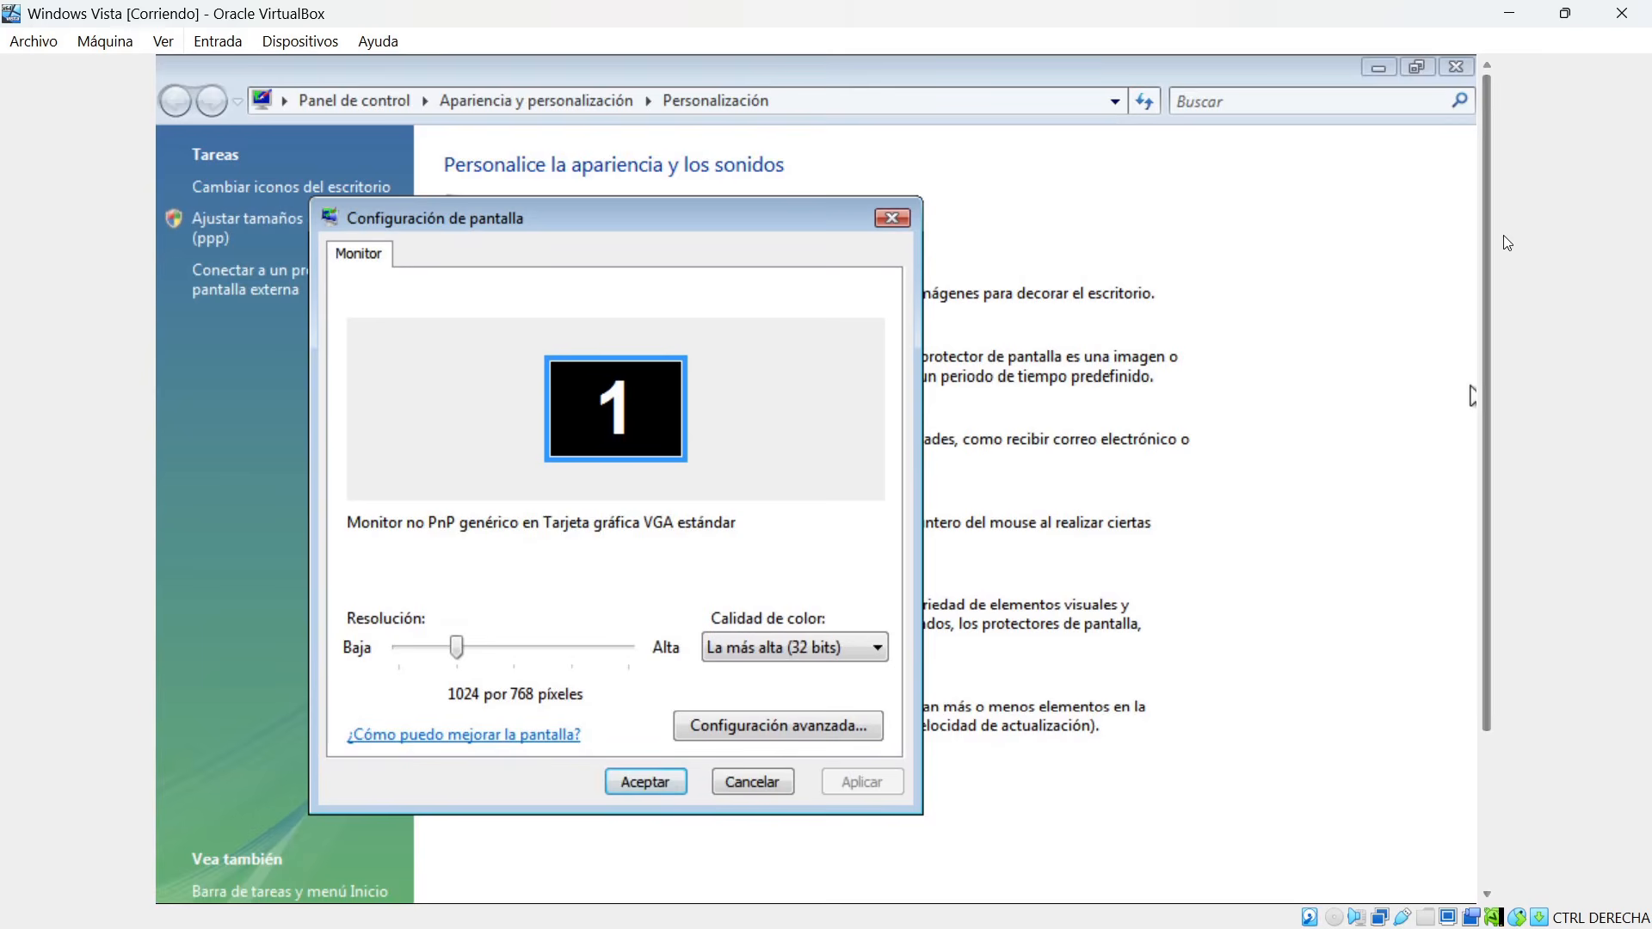
pyautogui.moveTo(1483, 175)
pyautogui.mouseDown()
pyautogui.moveTo(1510, 523)
pyautogui.moveTo(1497, 358)
pyautogui.moveTo(1512, 168)
pyautogui.mouseUp()
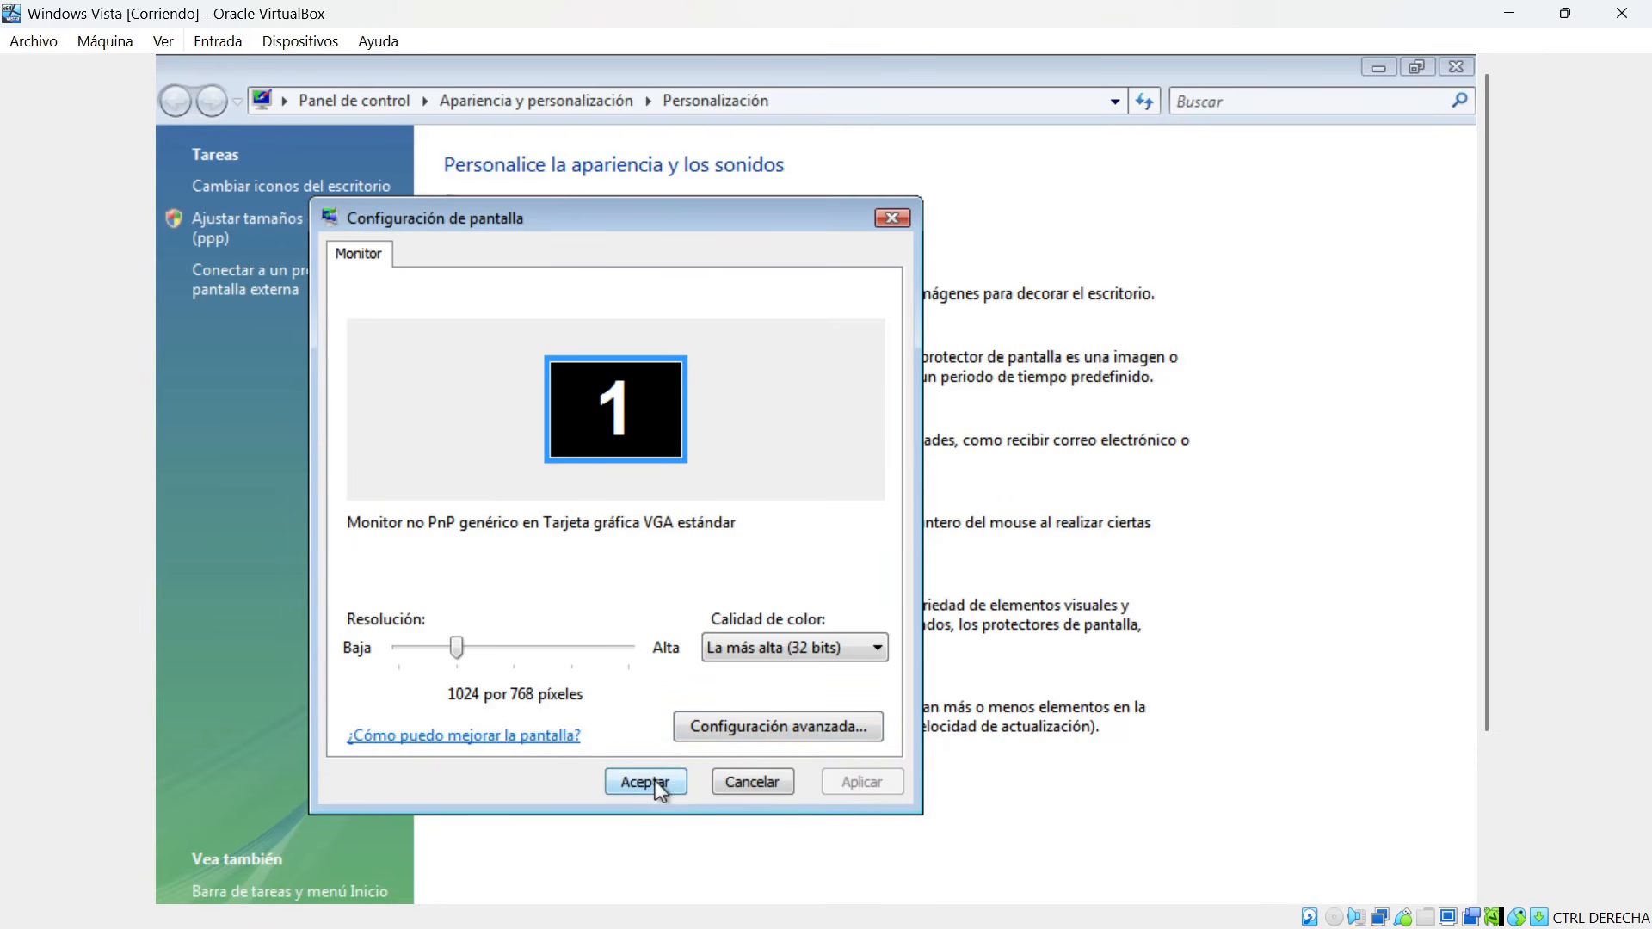
# Set the screen resolution back to 800 by 600 pixels and accept the change.
pyautogui.moveTo(447, 647); pyautogui.dragTo(396, 647)
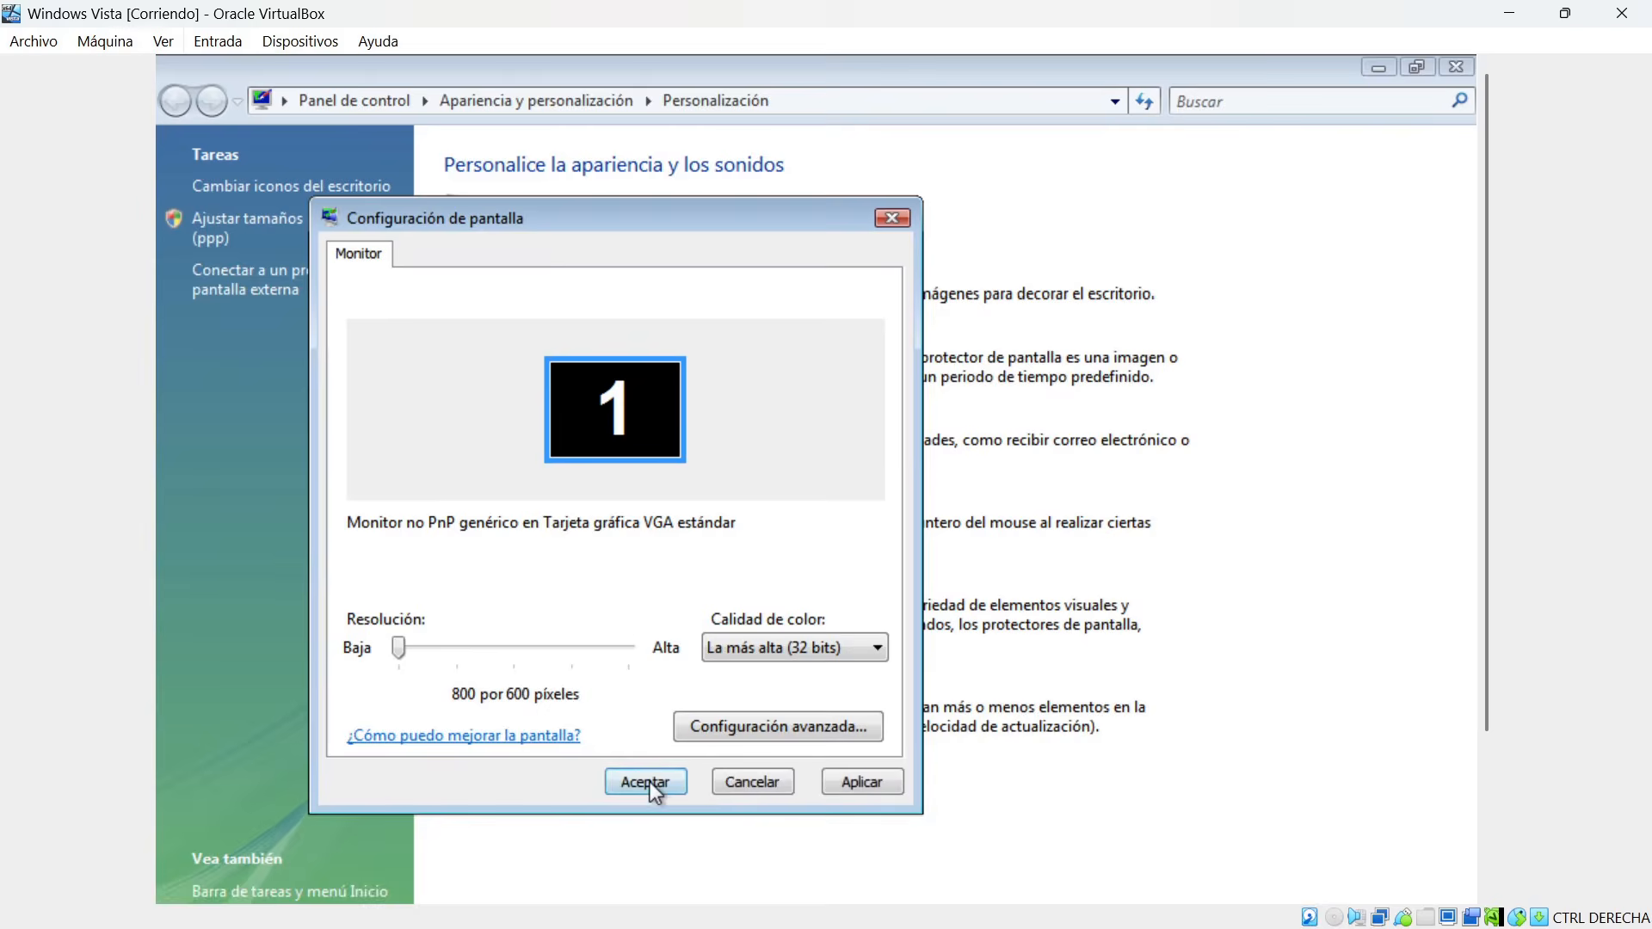
pyautogui.click(648, 782)
pyautogui.click(804, 526)
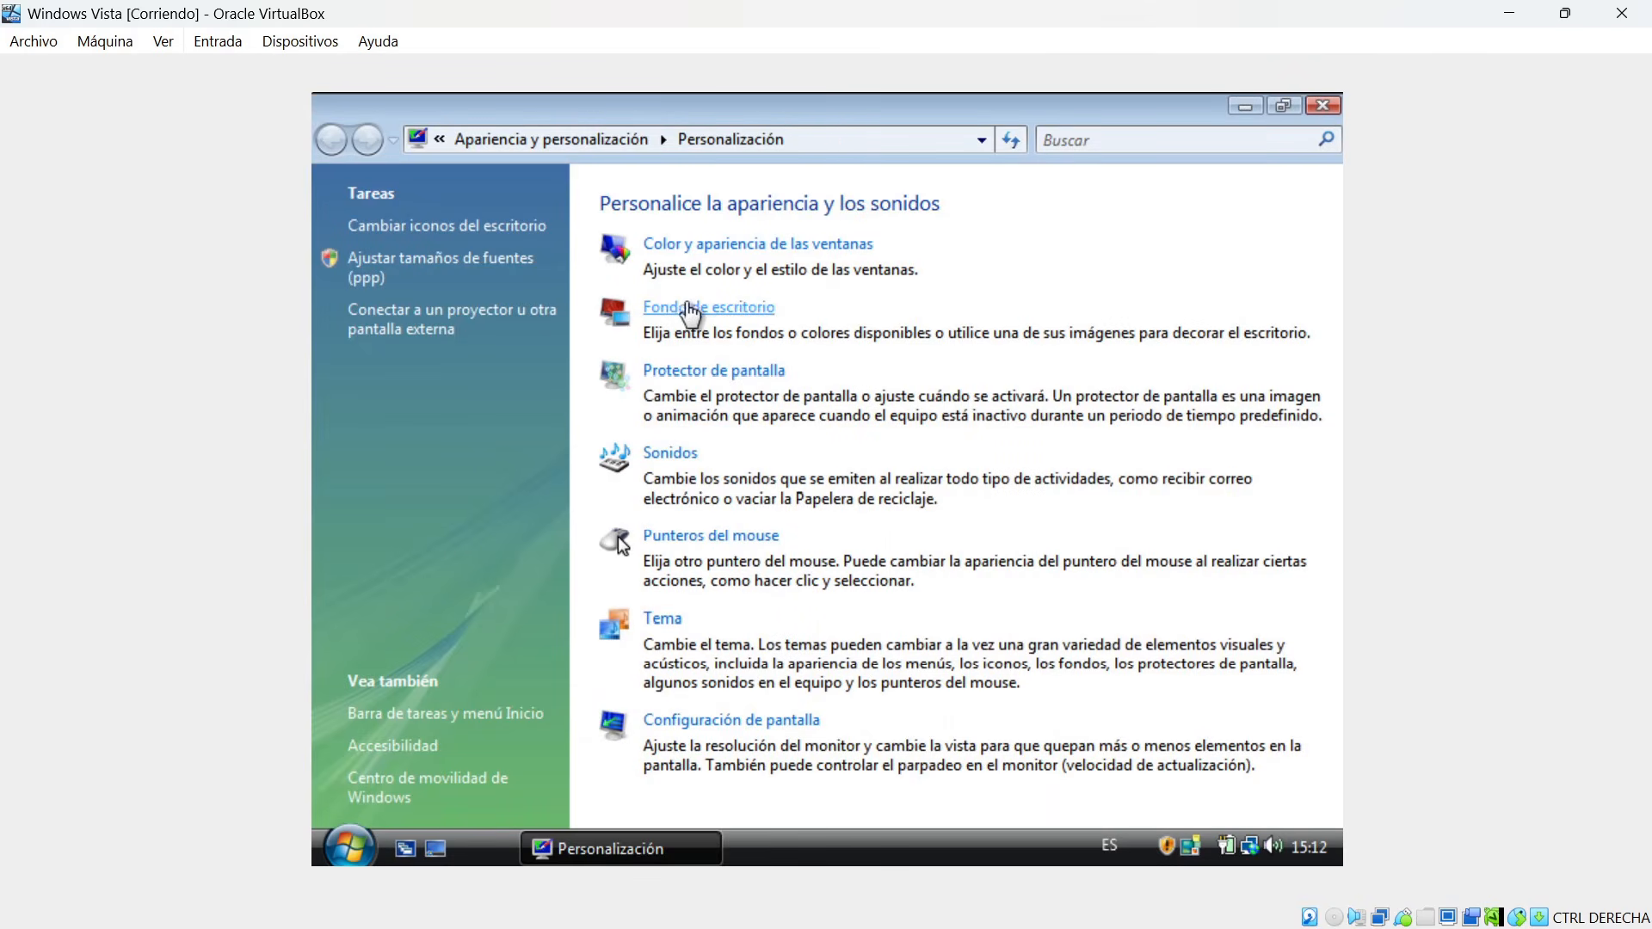
# Restore the maximized Personalización window to a smaller size and move it aside to uncover the desktop icons.
pyautogui.click(731, 252)
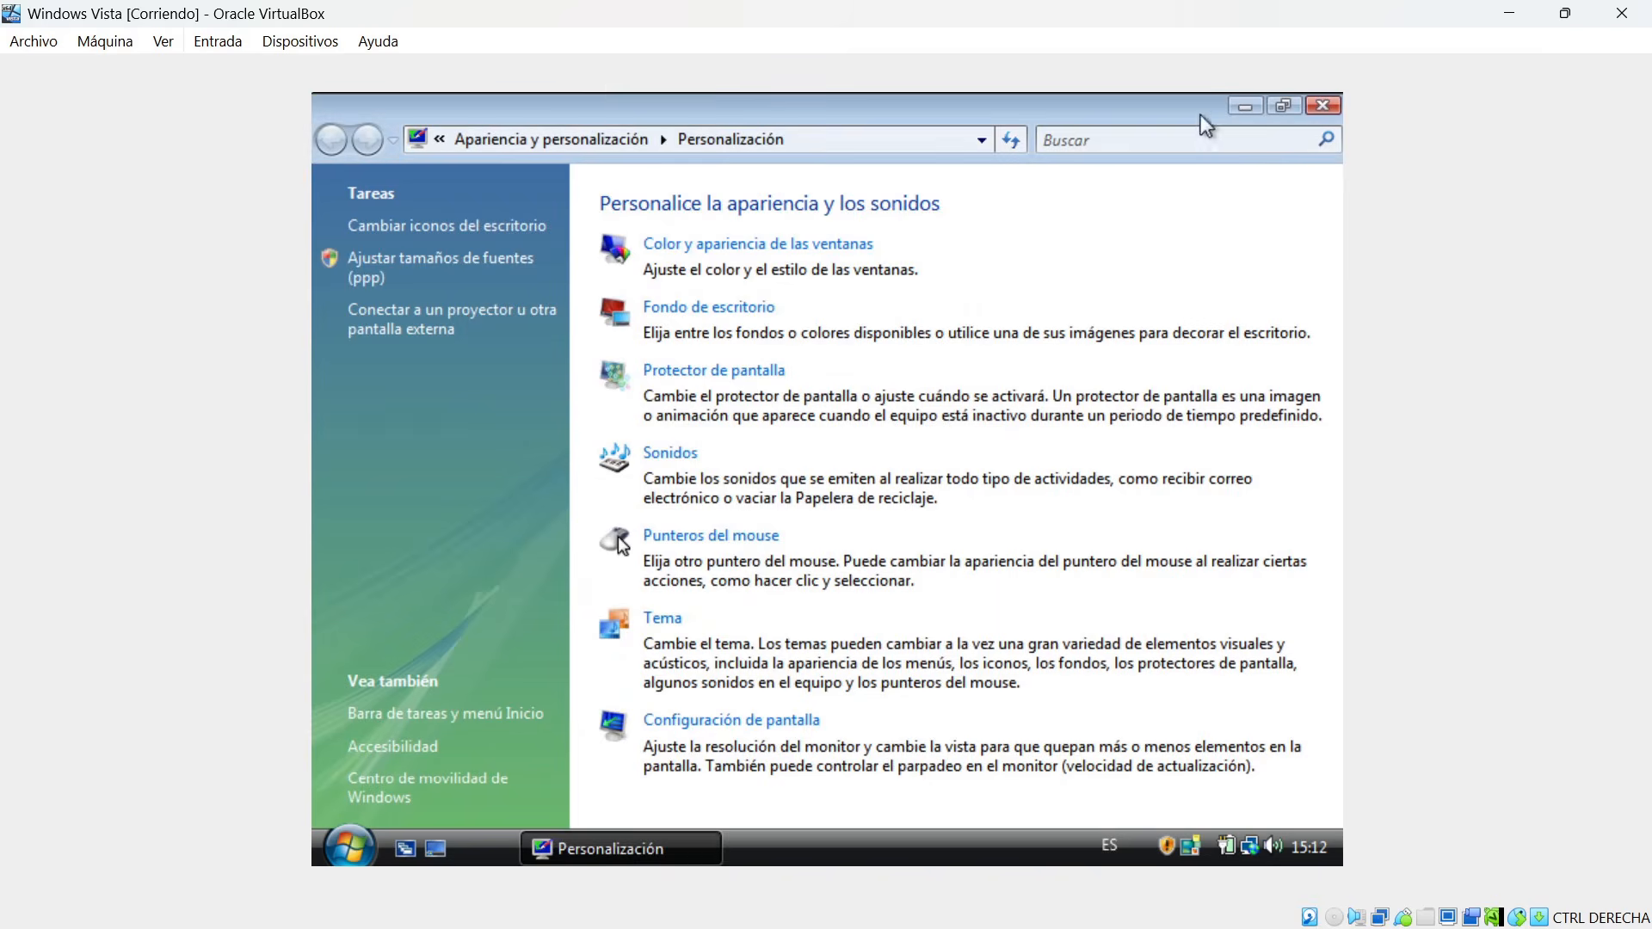
pyautogui.click(1283, 106)
pyautogui.moveTo(656, 126); pyautogui.dragTo(986, 179)
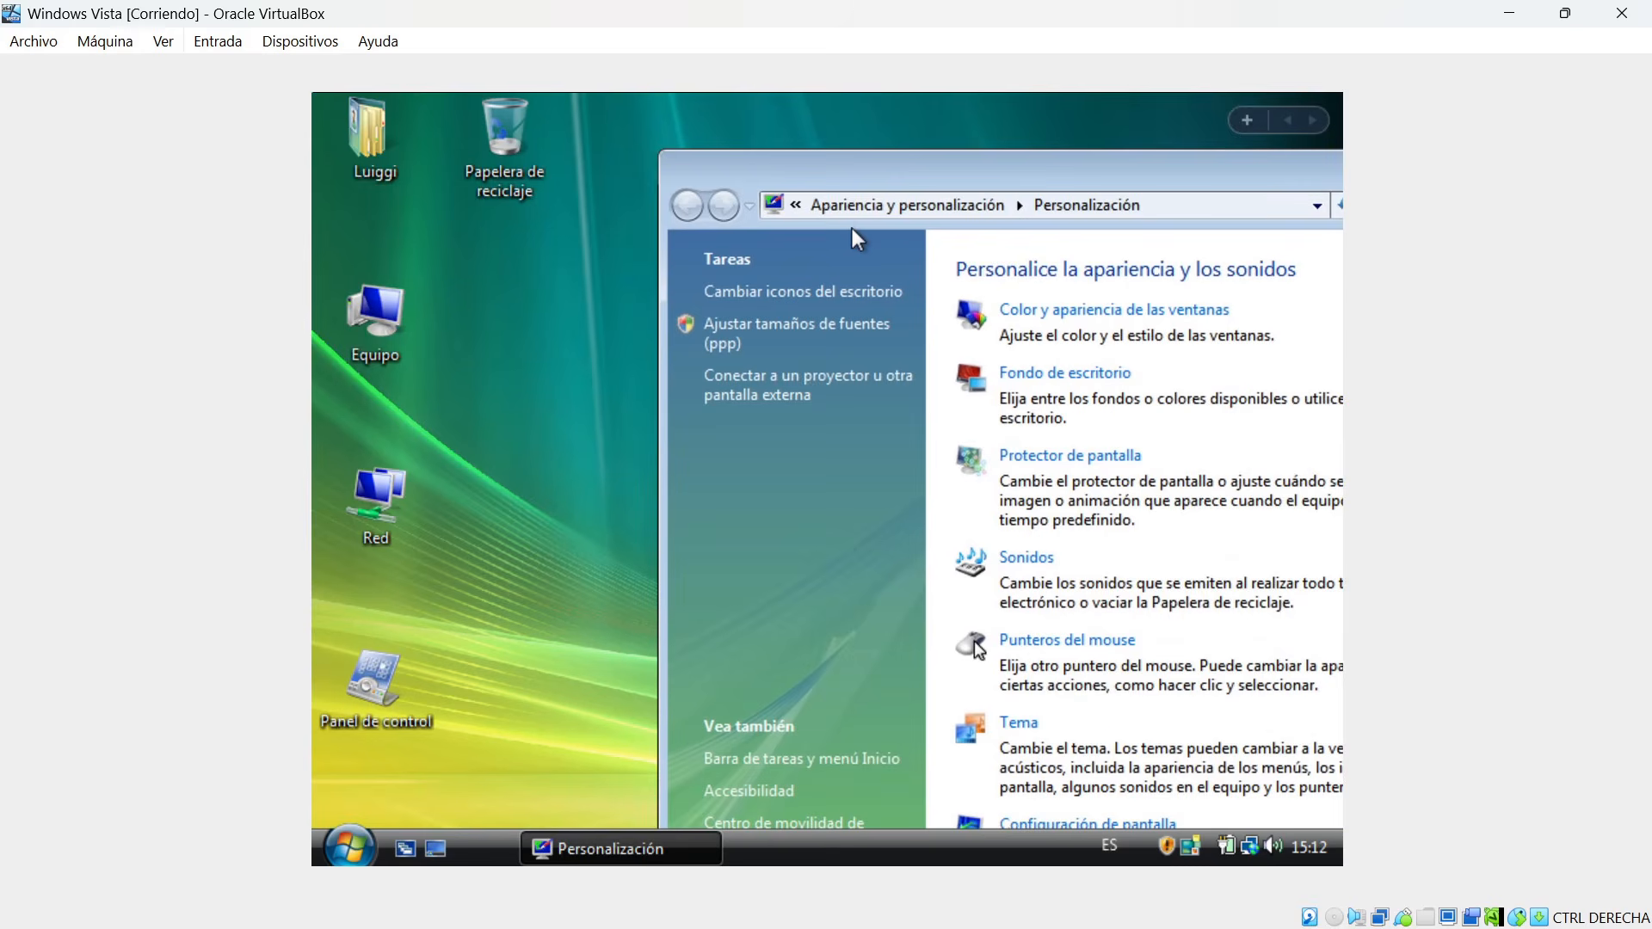
# Bring the Personalización window back up, maximize it and close it.
pyautogui.press('alt')
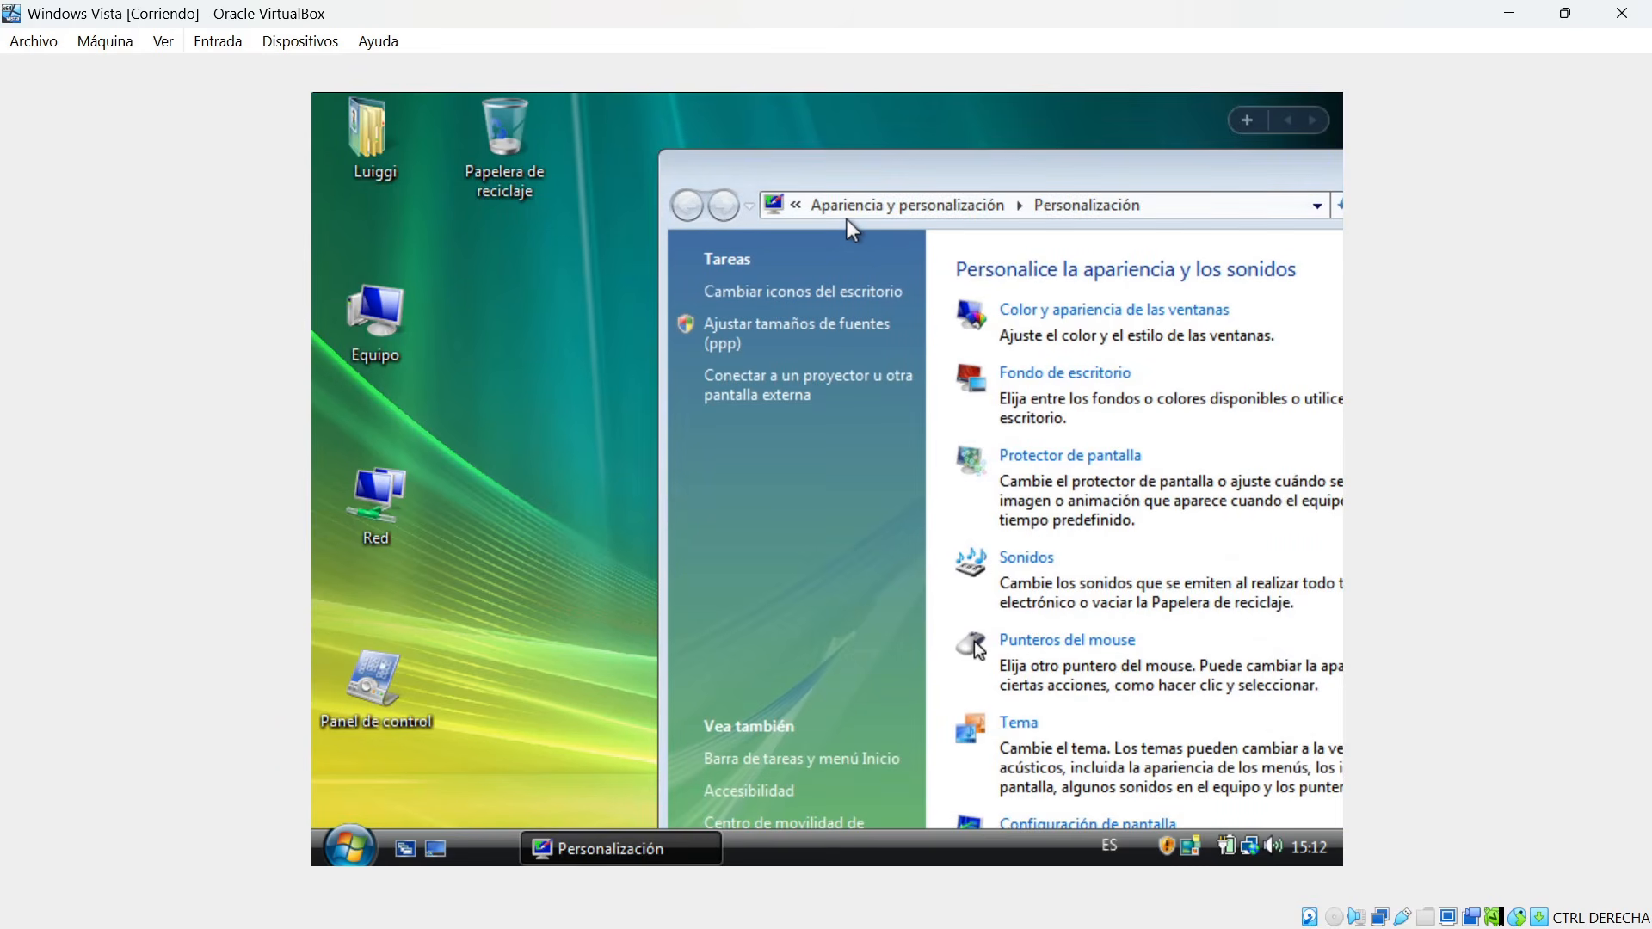
pyautogui.hotkey('alt', 'Tab')
pyautogui.hotkey('alt', 'Tab')
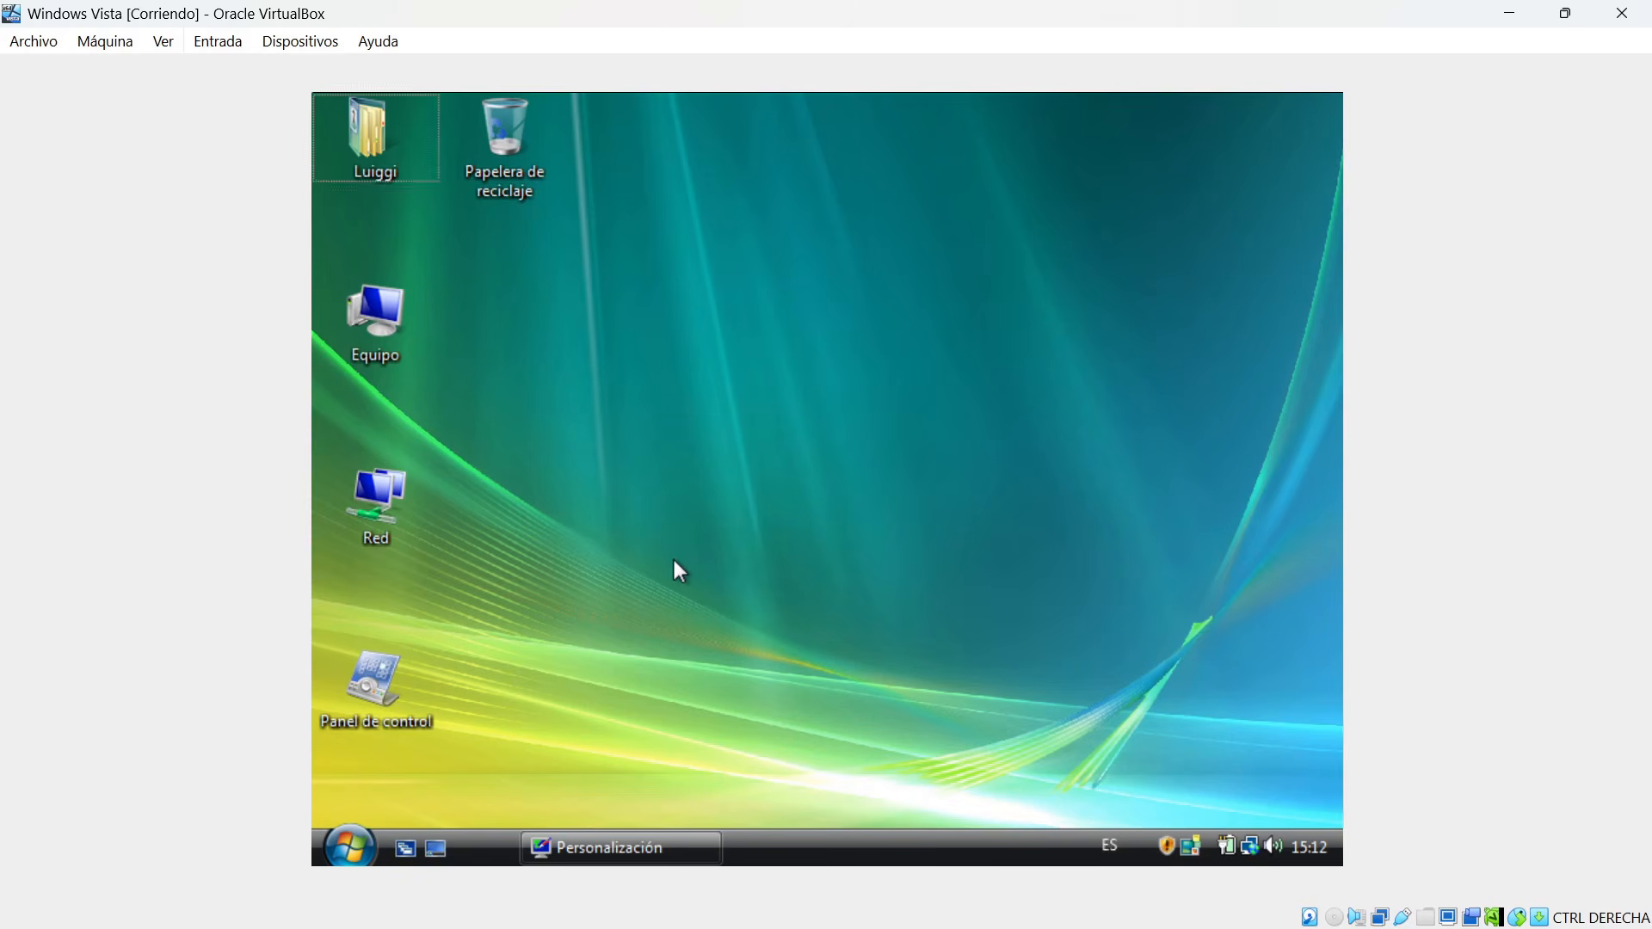
pyautogui.click(663, 855)
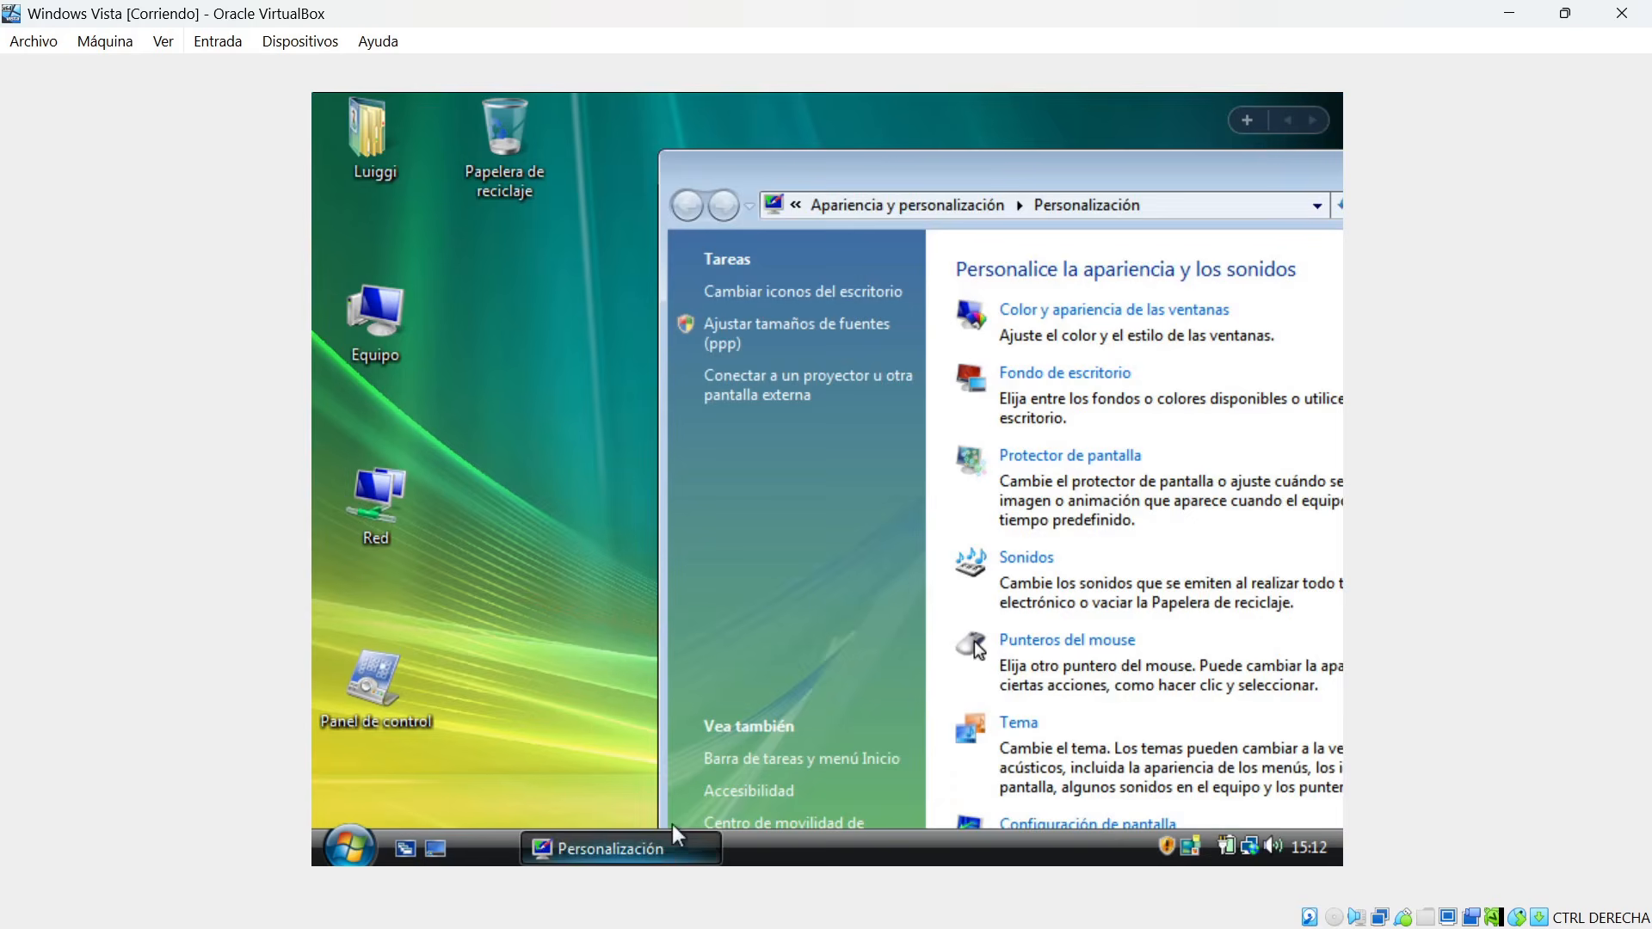
pyautogui.doubleClick(960, 177)
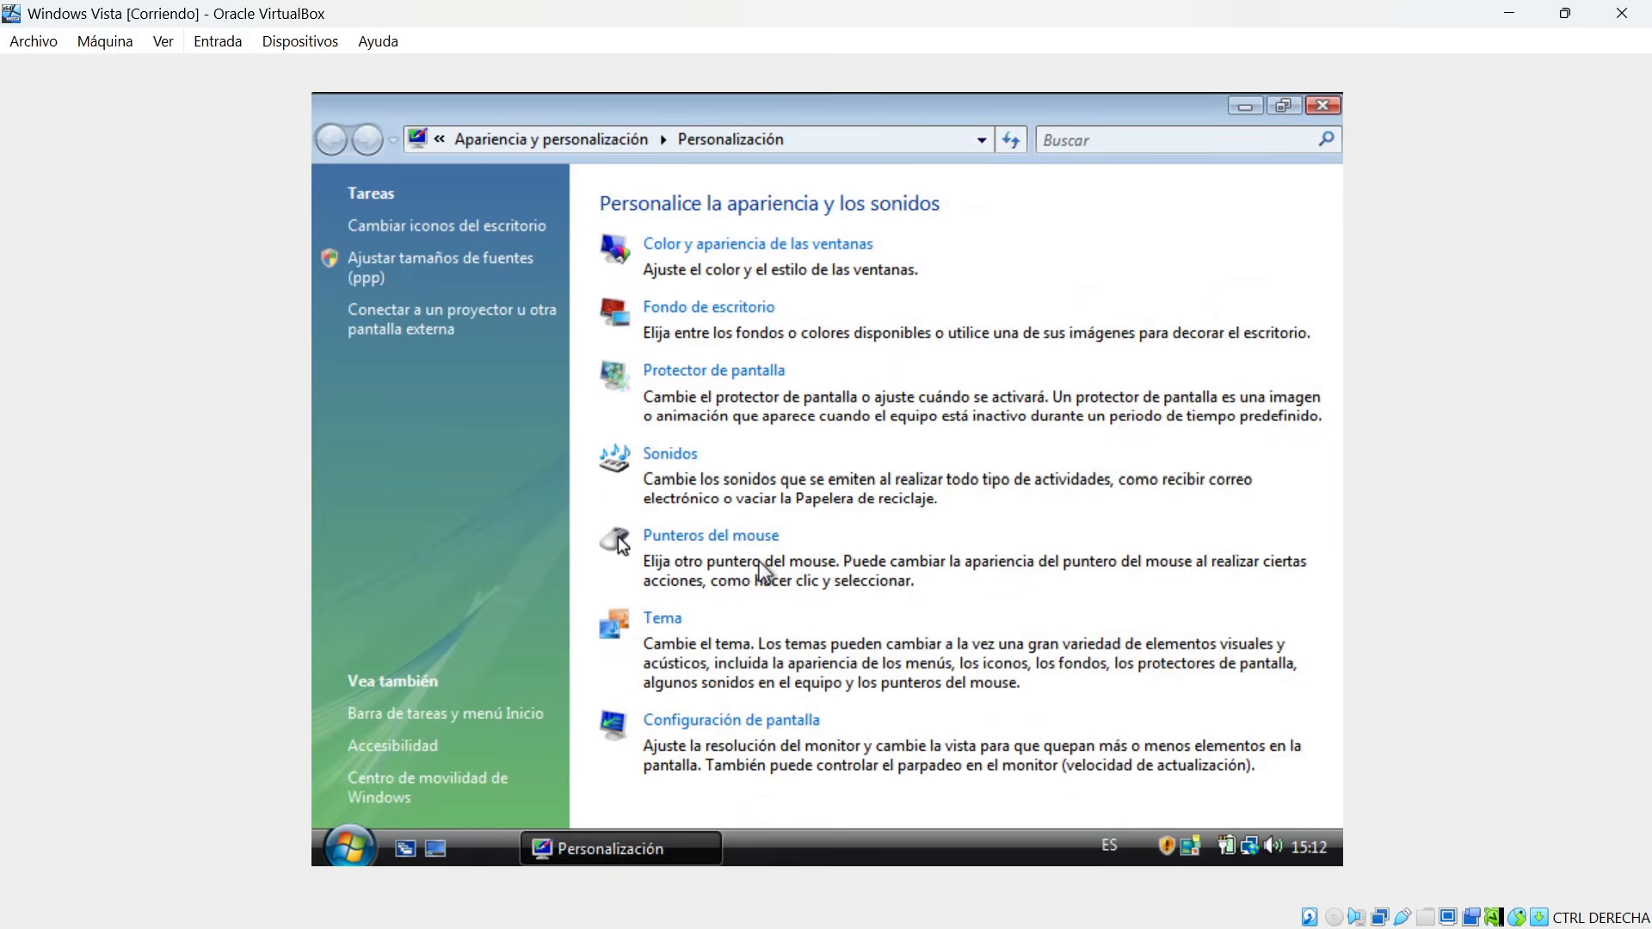
pyautogui.click(1328, 108)
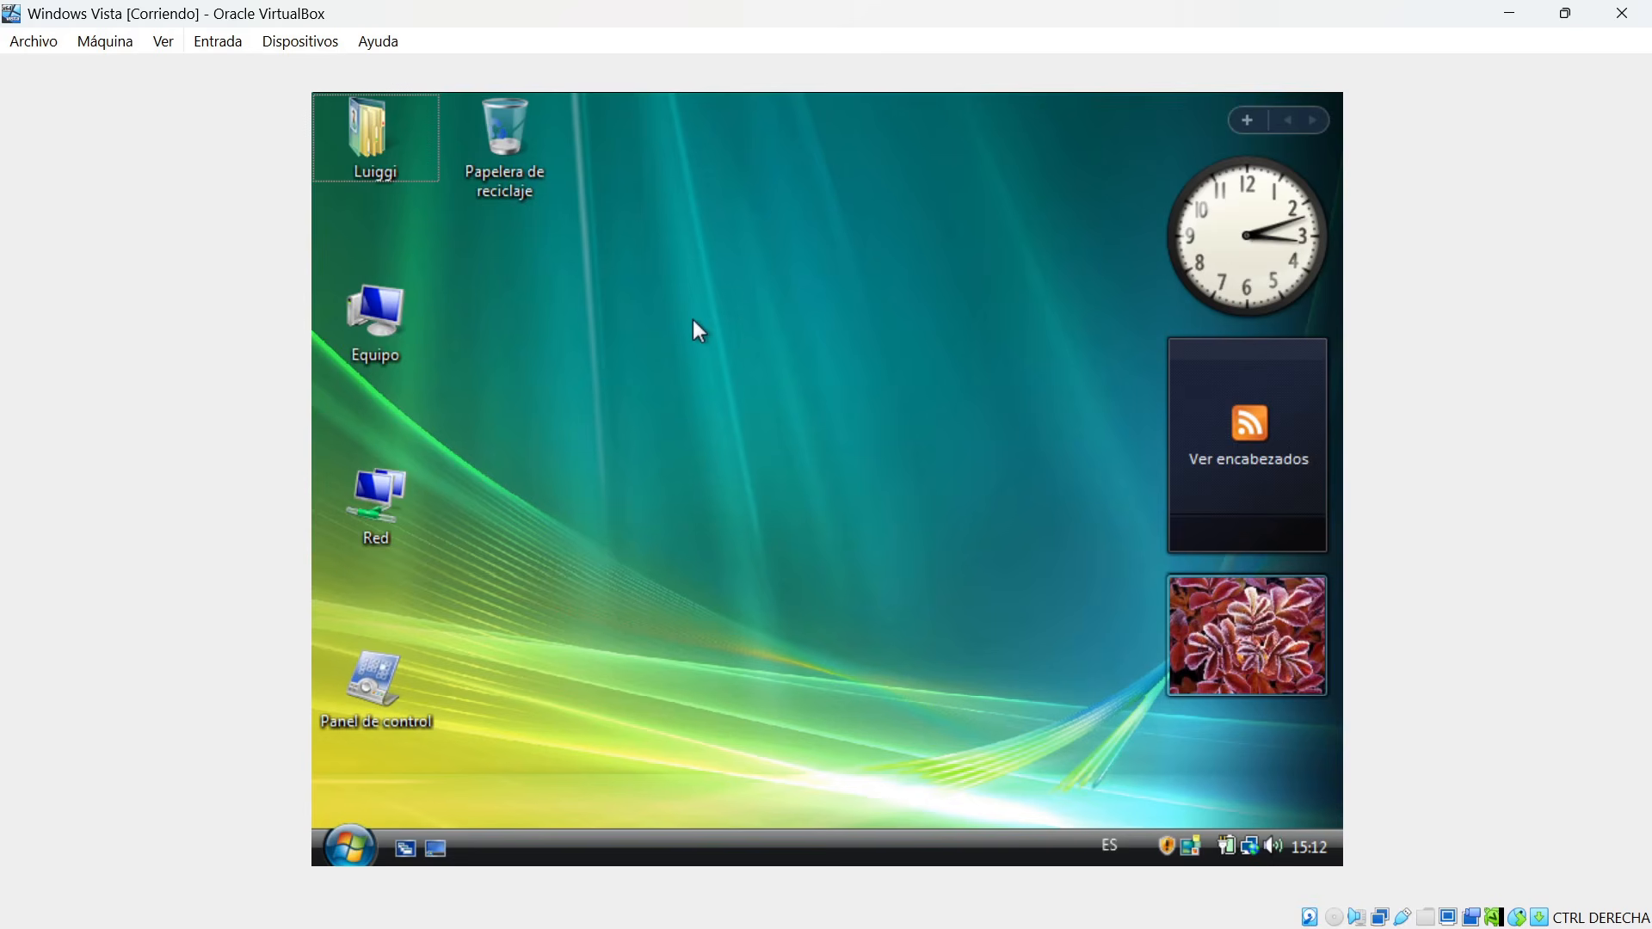
# Minimize the virtual machine and examine the USB (E:) drive in the host computer's File Explorer.
pyautogui.click(1512, 13)
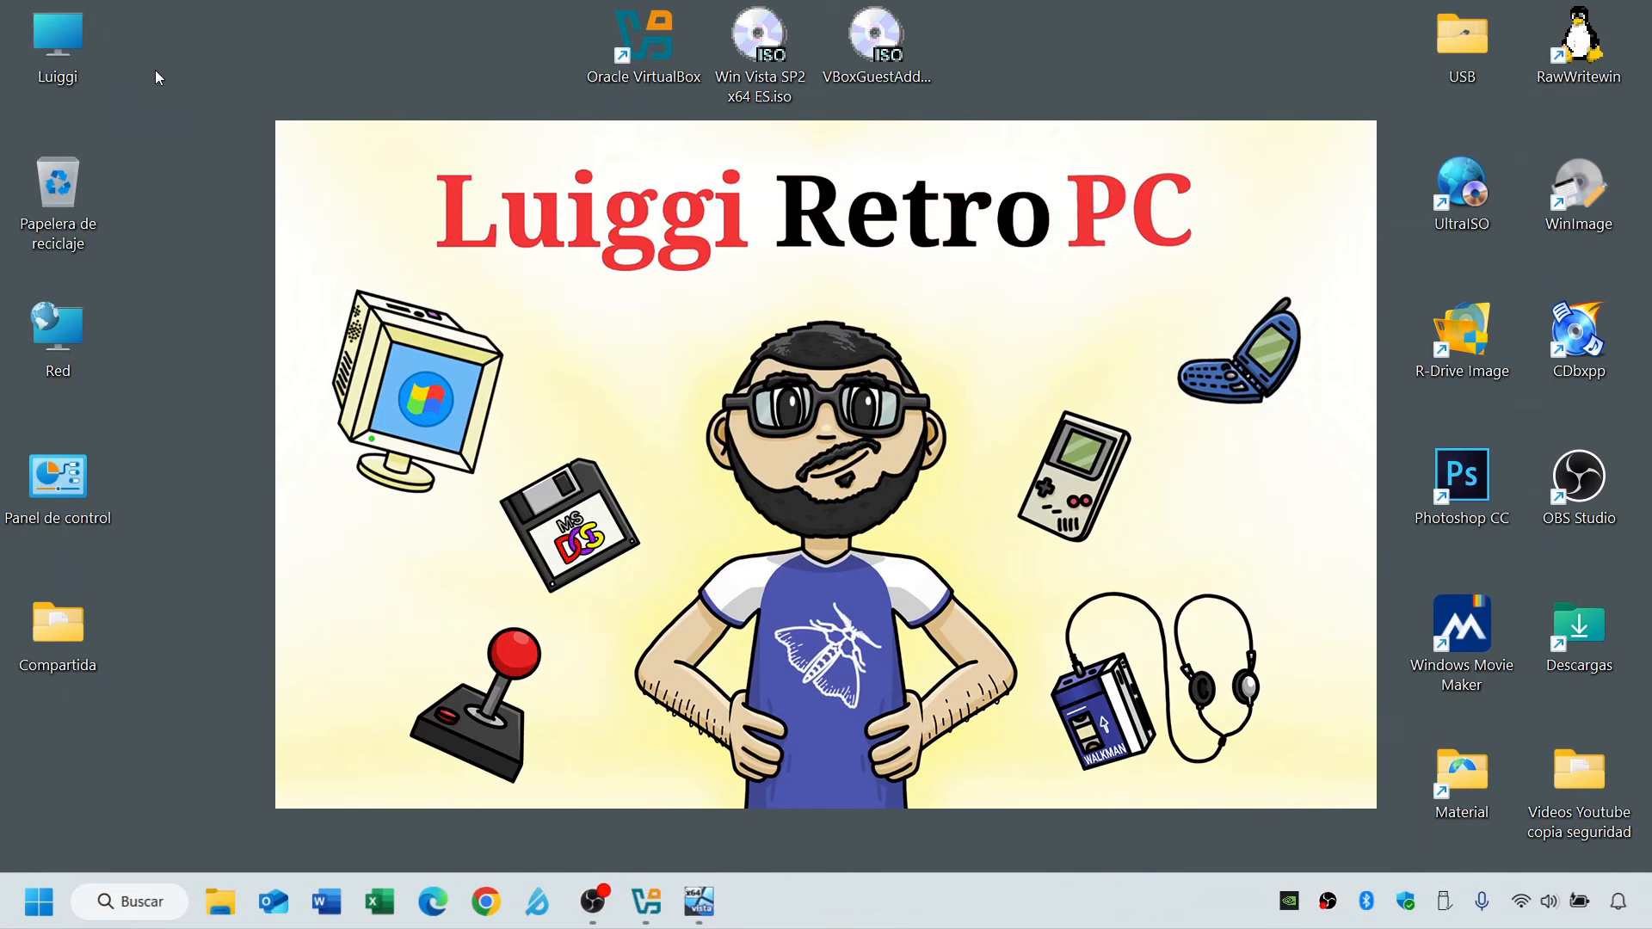
pyautogui.doubleClick(69, 39)
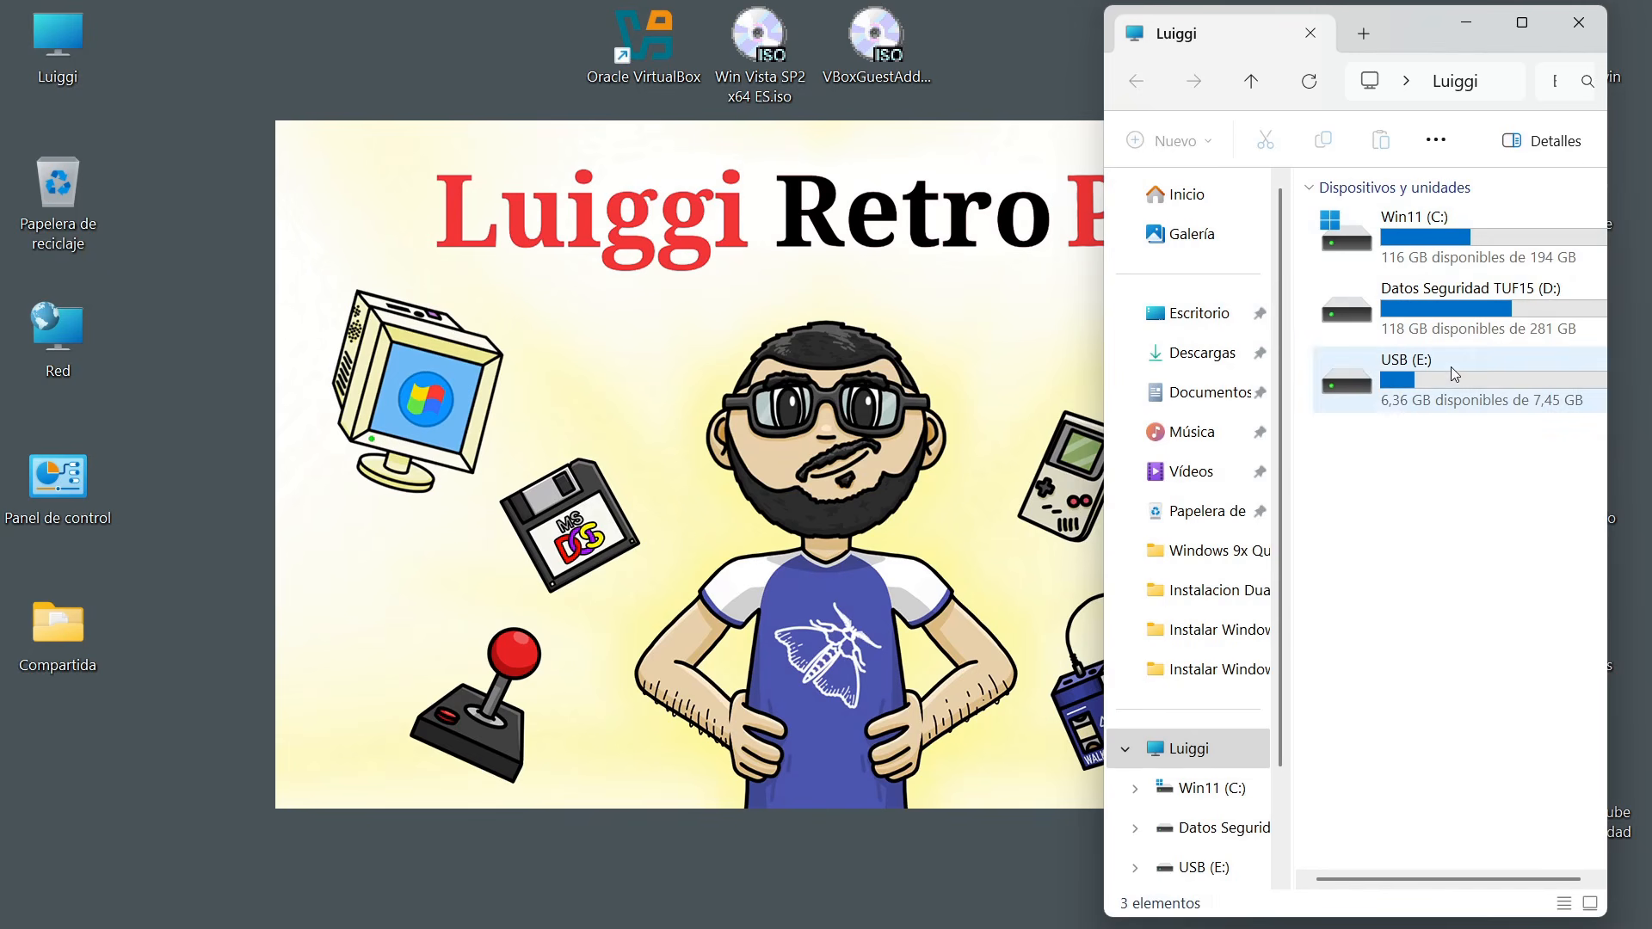
pyautogui.click(1393, 393)
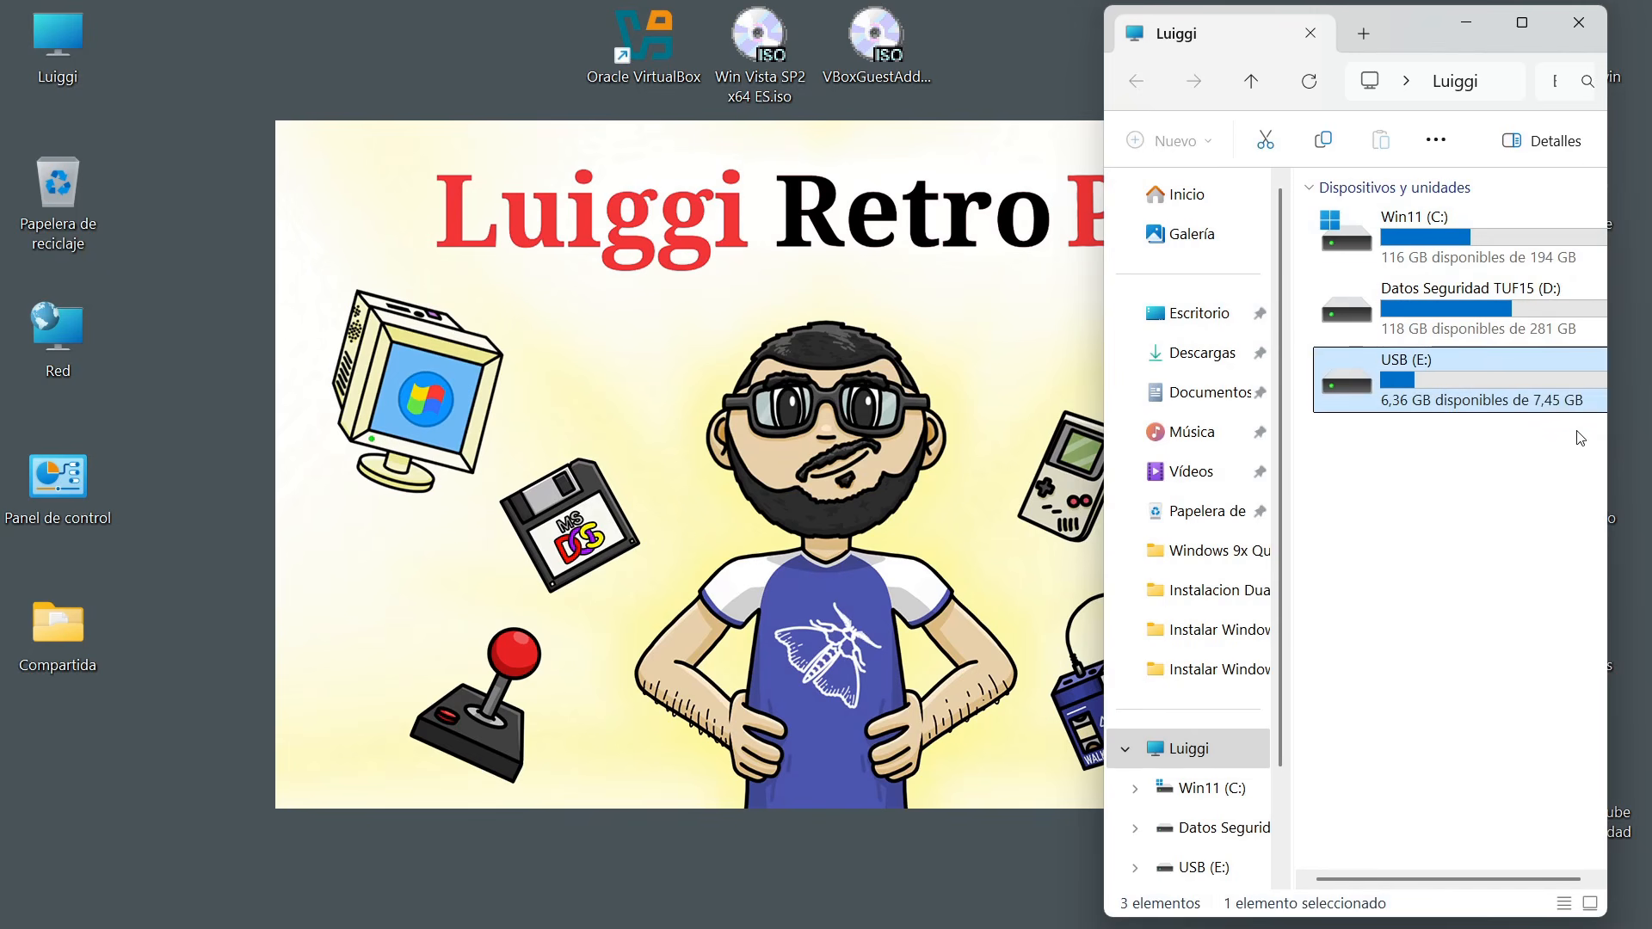
pyautogui.doubleClick(1404, 385)
pyautogui.click(1256, 82)
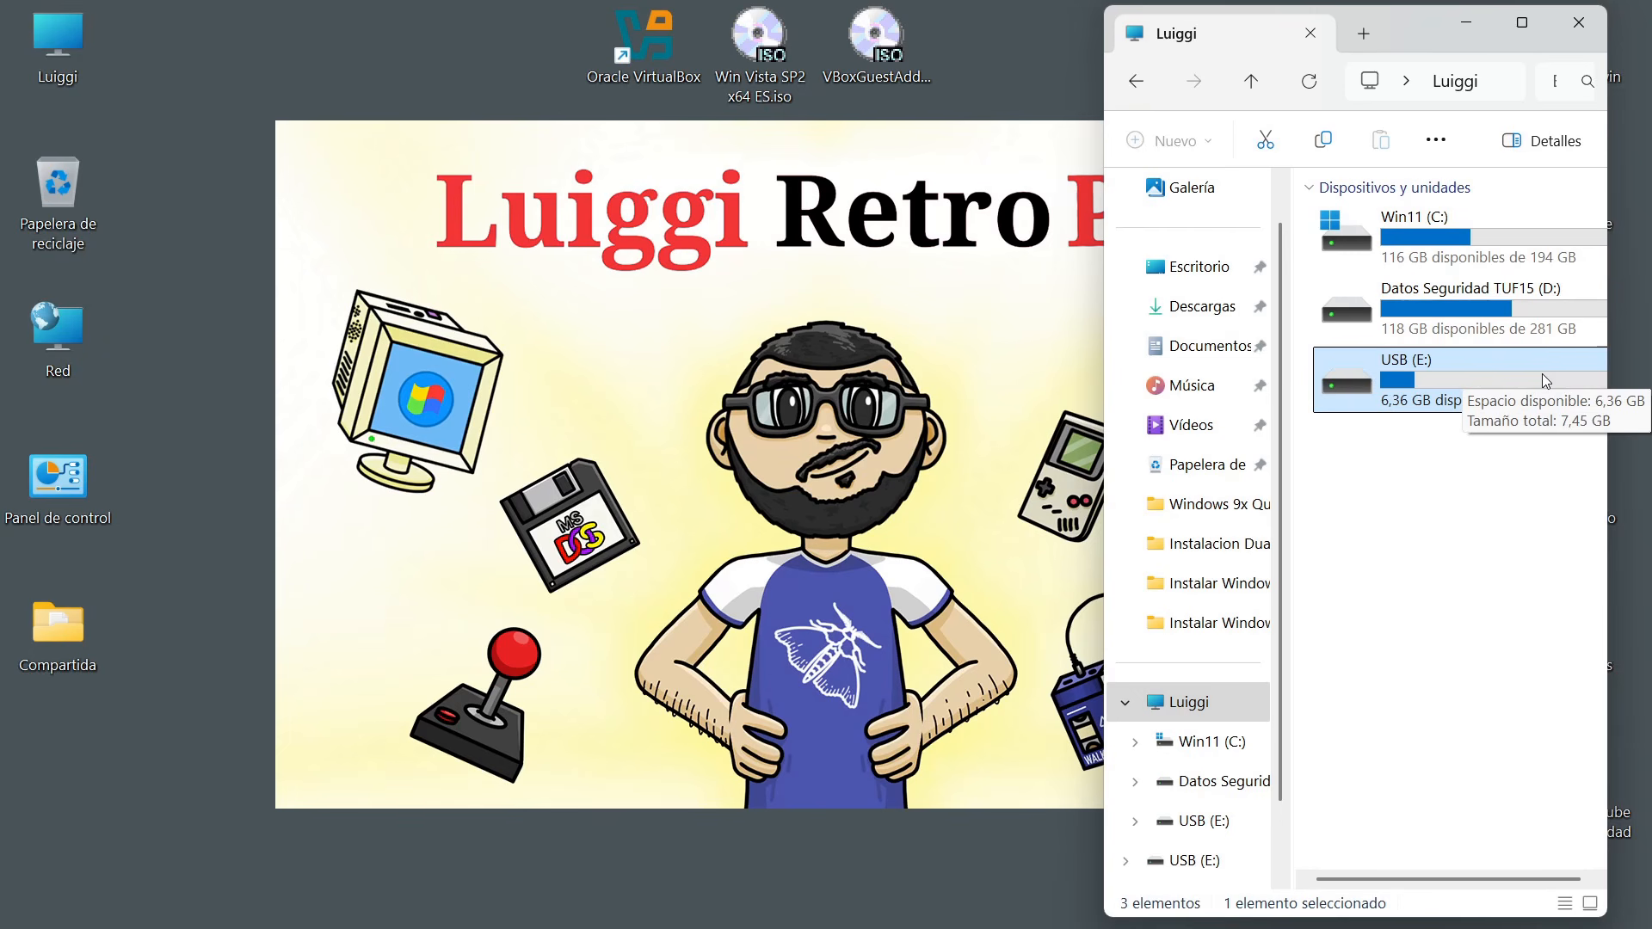
# Switch back to the Windows Vista virtual machine and find the Kingston DataTraveler G2 among the host's USB devices.
pyautogui.moveTo(689, 926)
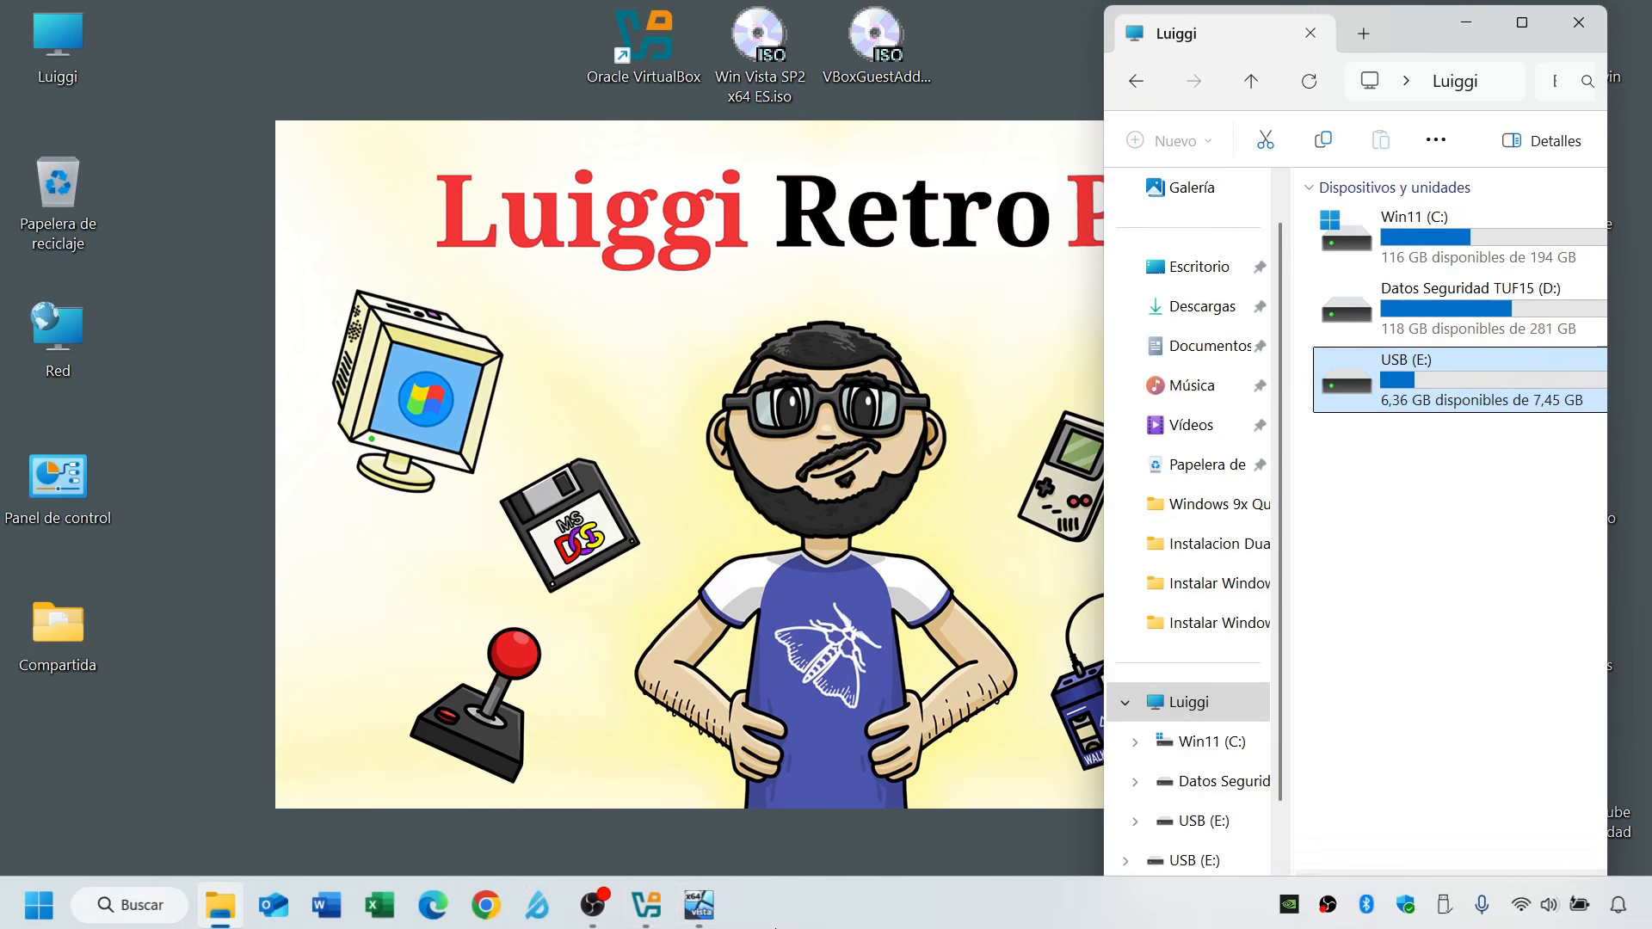
pyautogui.click(647, 902)
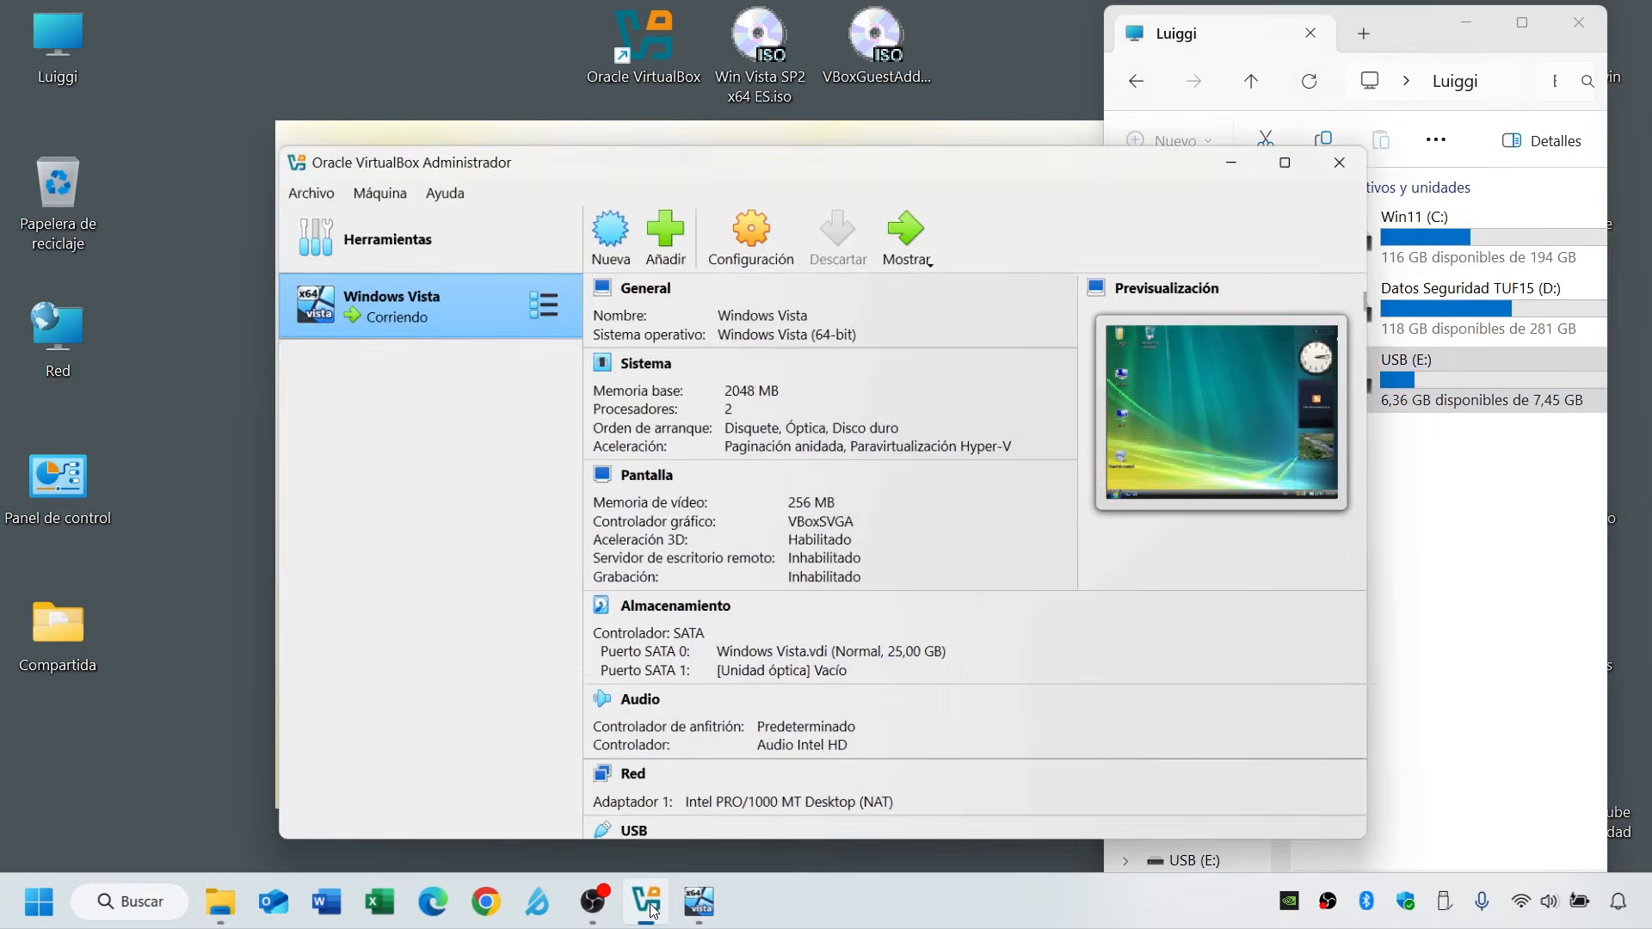
pyautogui.click(710, 902)
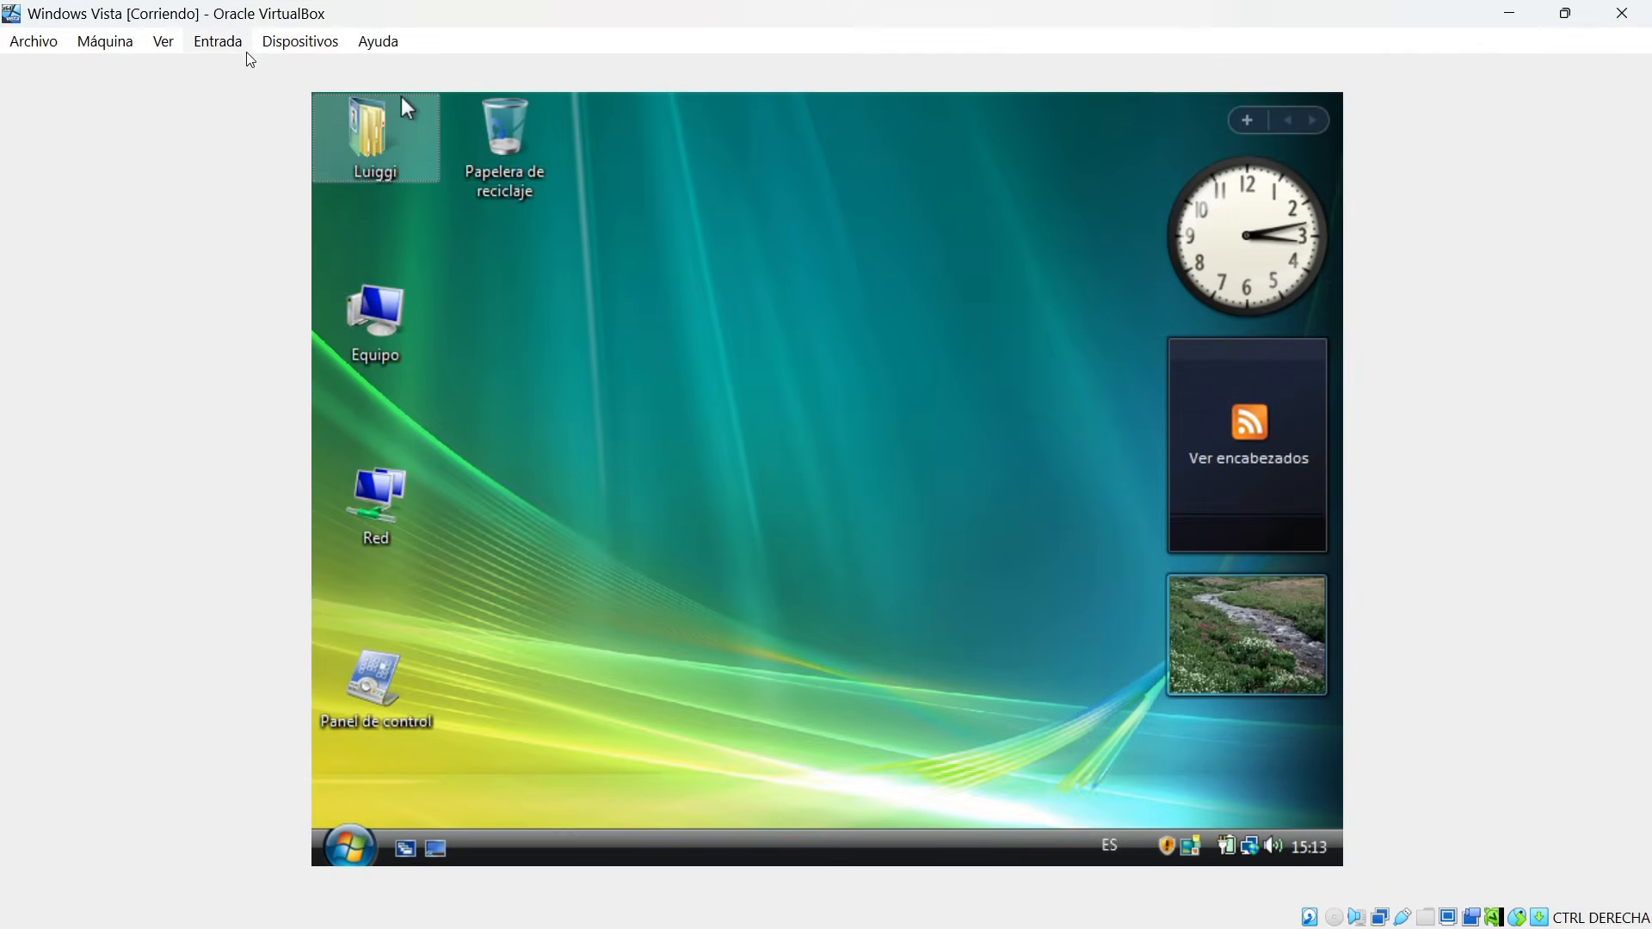
pyautogui.click(285, 50)
pyautogui.moveTo(334, 160)
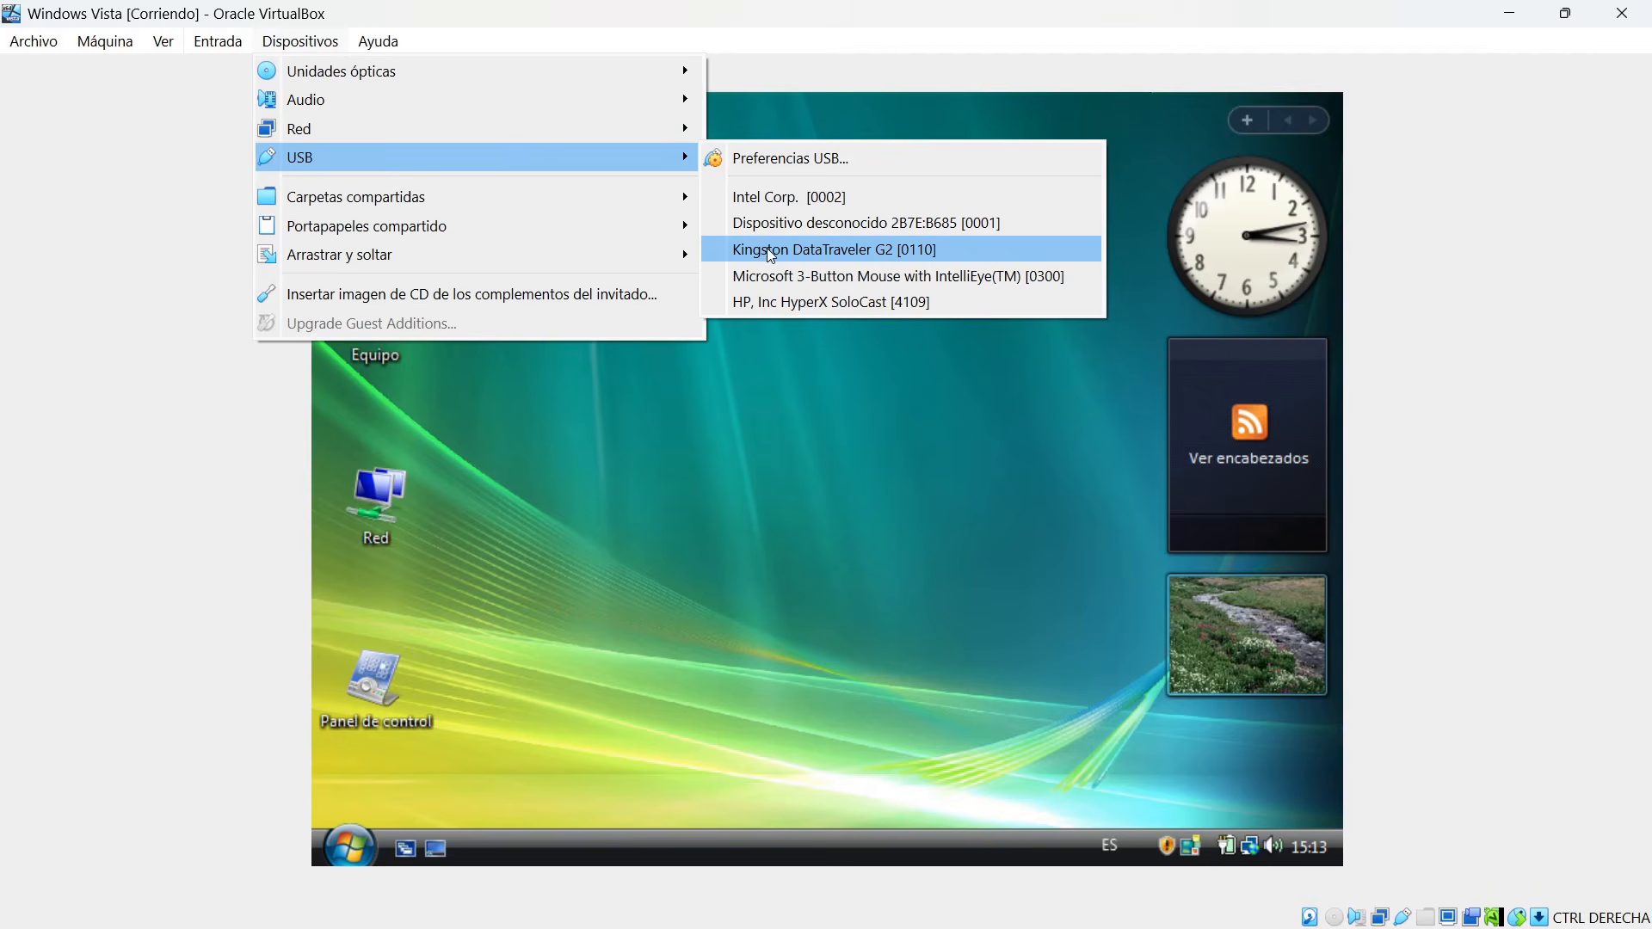
pyautogui.moveTo(858, 257)
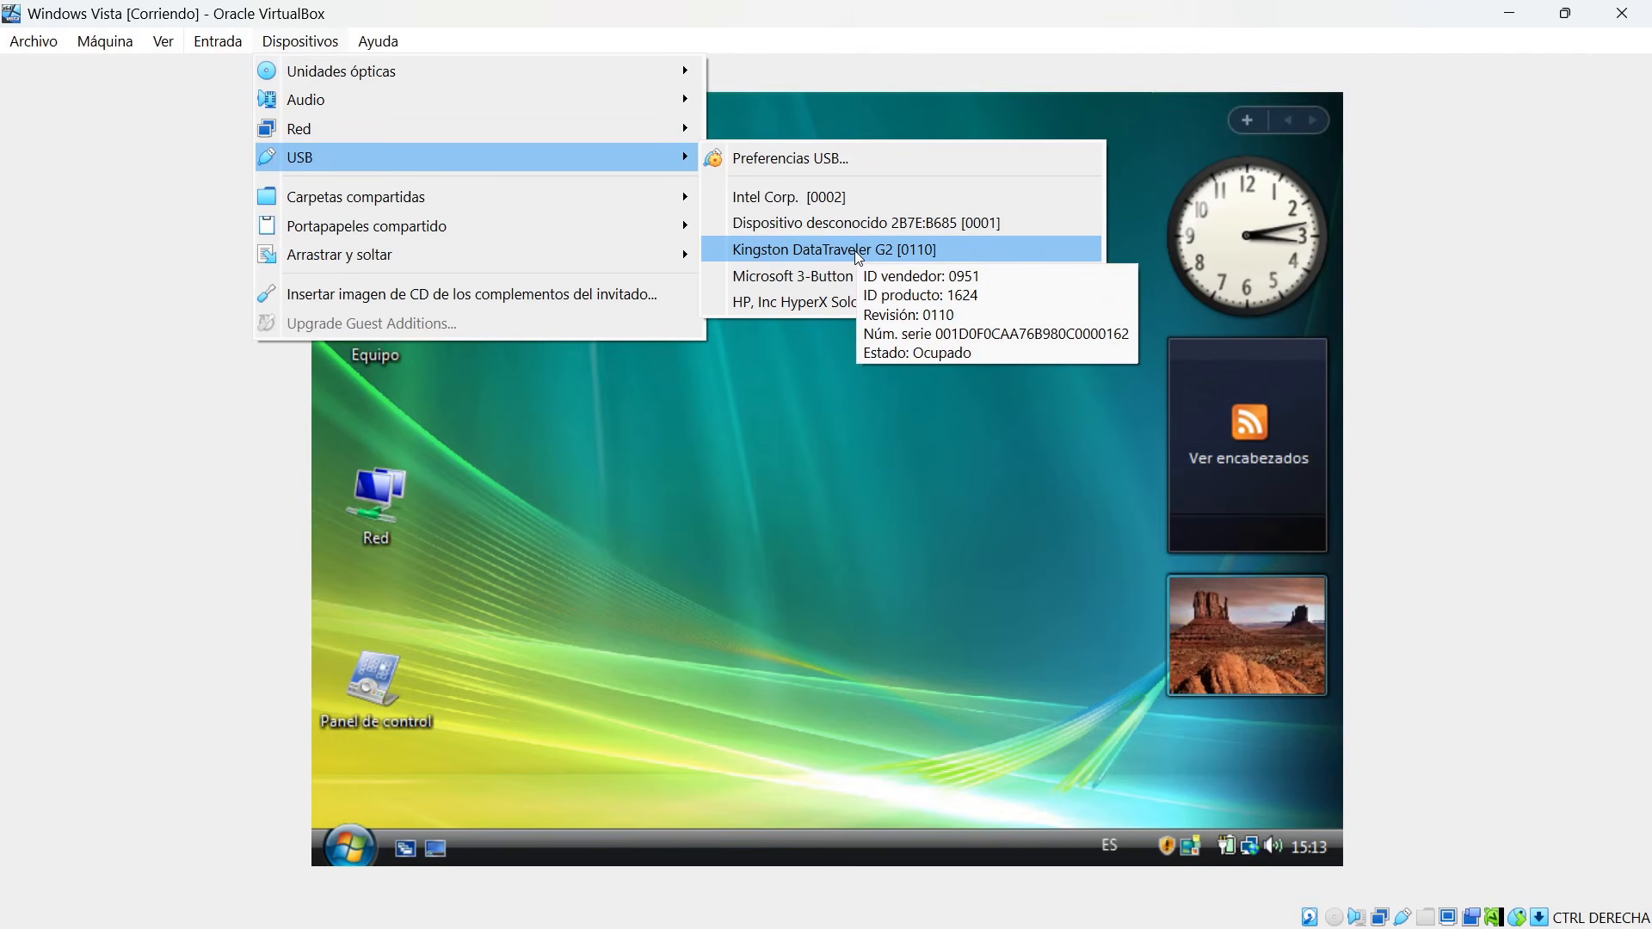
pyautogui.click(873, 251)
# Open Equipo in Windows Vista, then shrink and reposition its window so the desktop icons and gadgets stay uncovered.
pyautogui.doubleClick(399, 313)
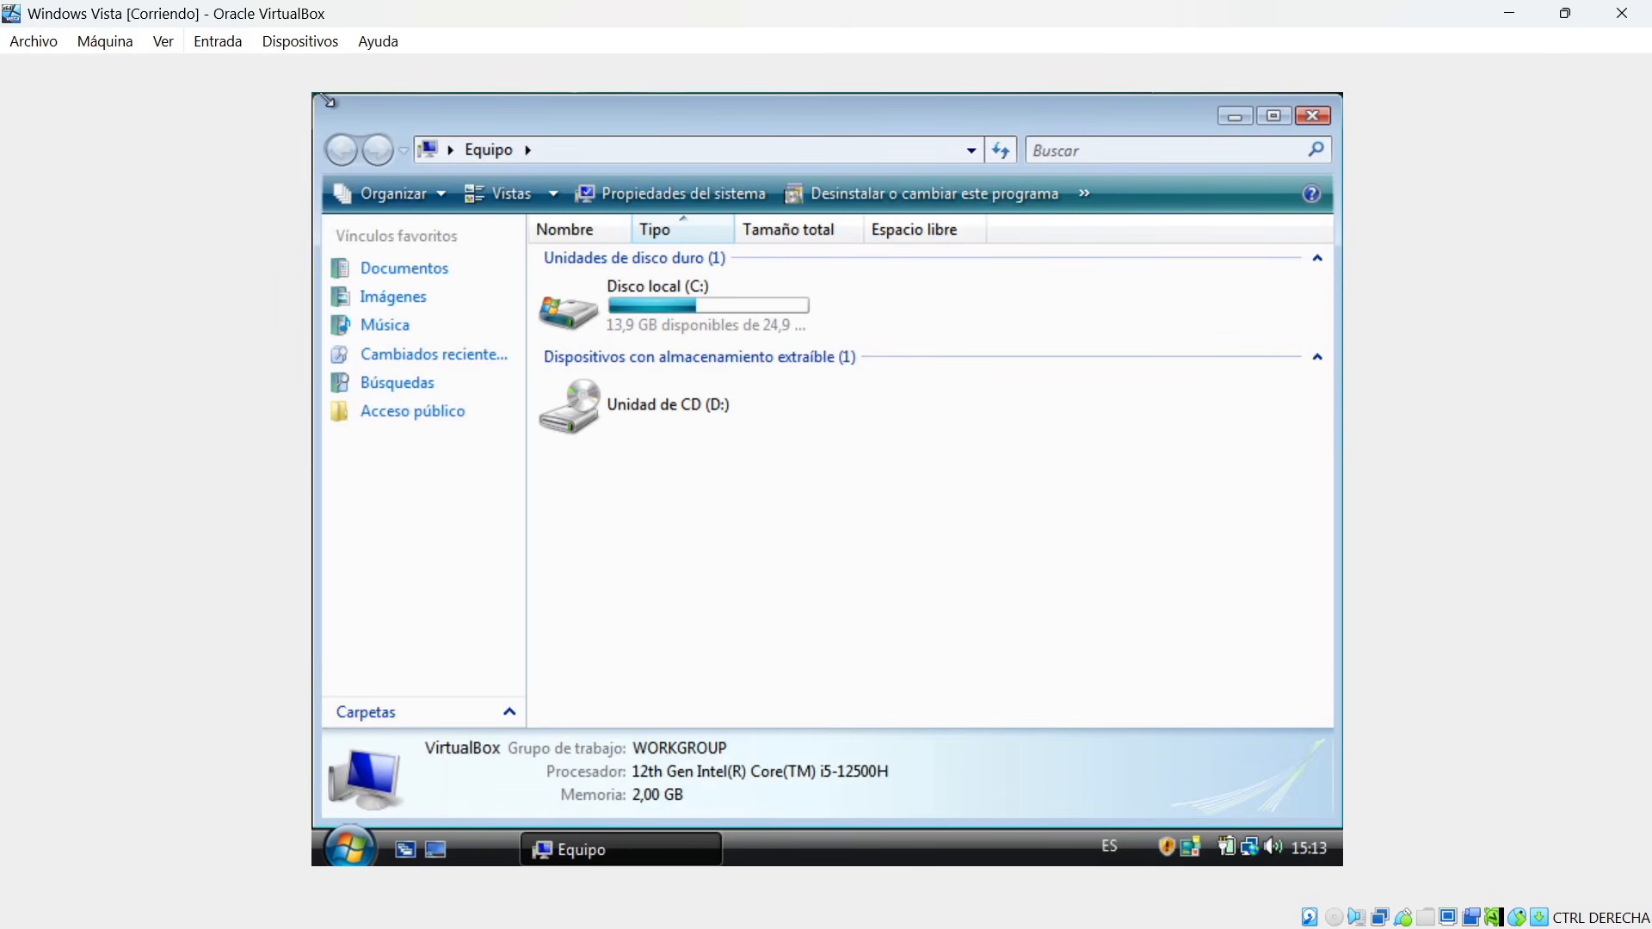
pyautogui.moveTo(316, 96); pyautogui.dragTo(761, 343)
pyautogui.moveTo(988, 342); pyautogui.dragTo(793, 190)
pyautogui.moveTo(1011, 666); pyautogui.dragTo(1011, 800)
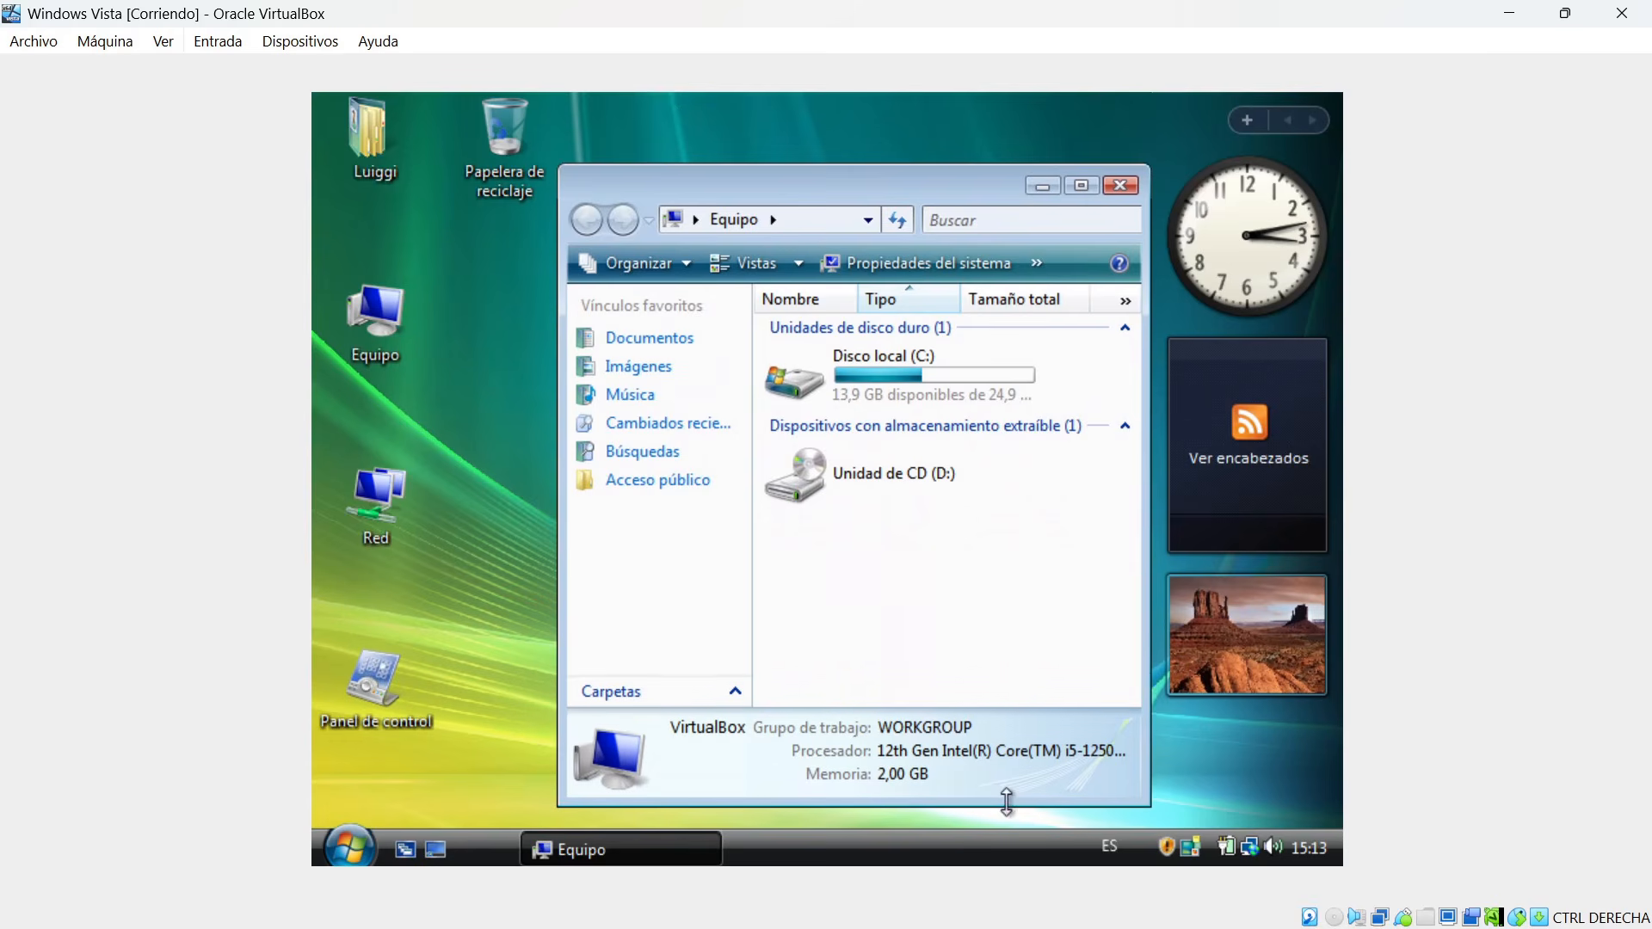
# Attach the Kingston DataTraveler G2 USB device to the virtual machine and dismiss the driver notification.
pyautogui.click(298, 42)
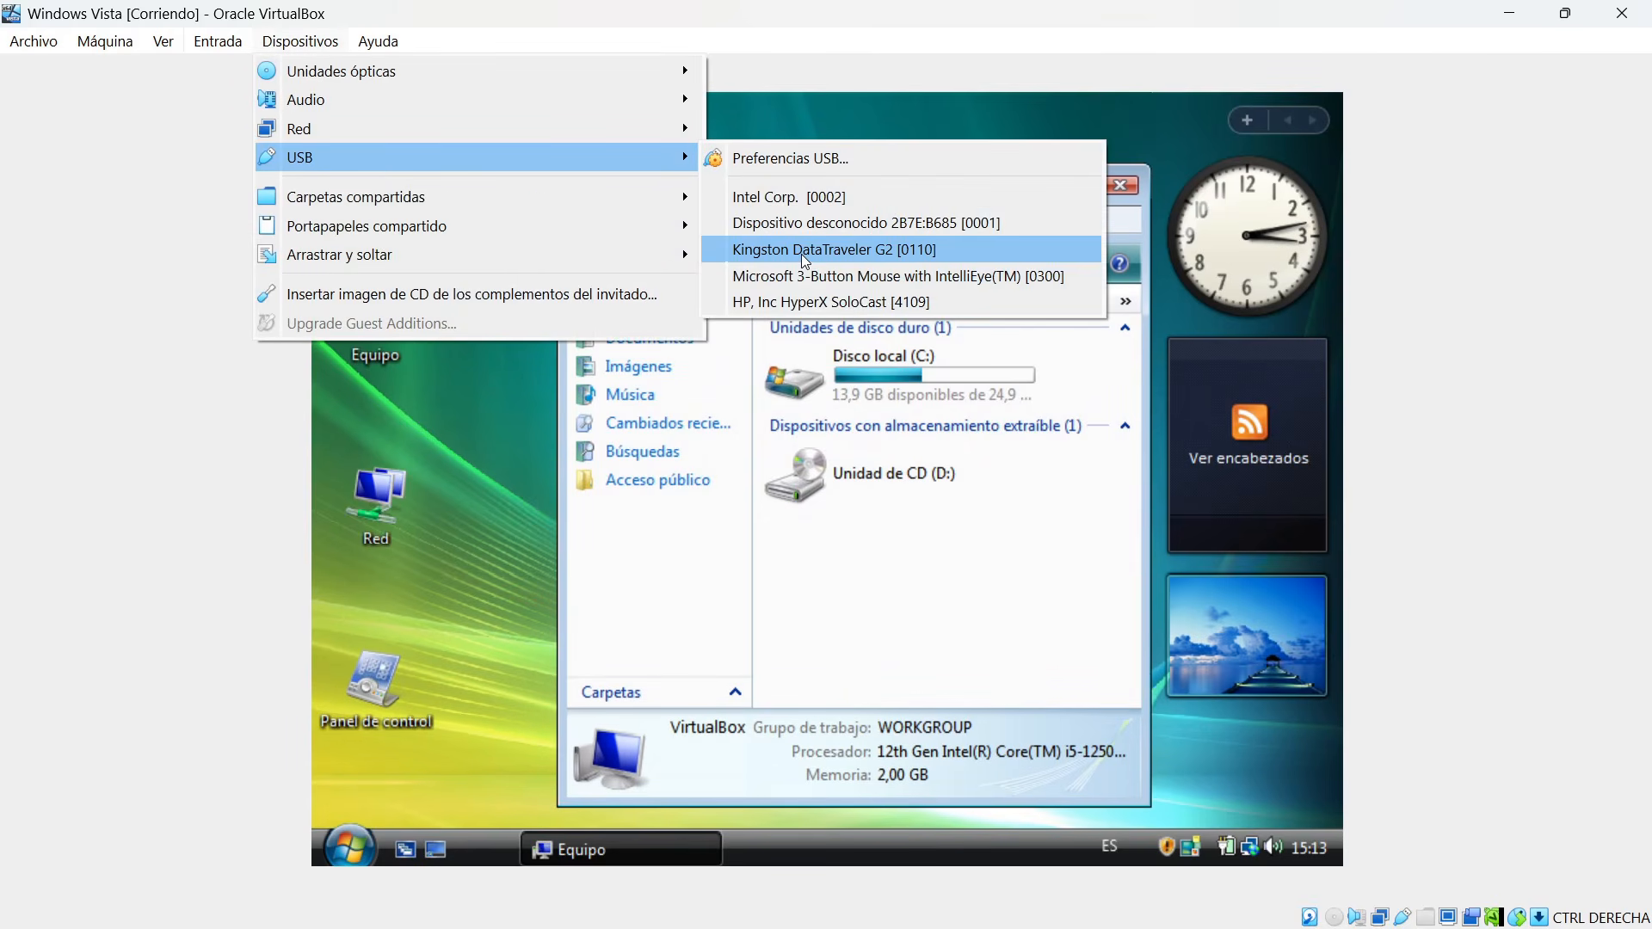
pyautogui.click(802, 251)
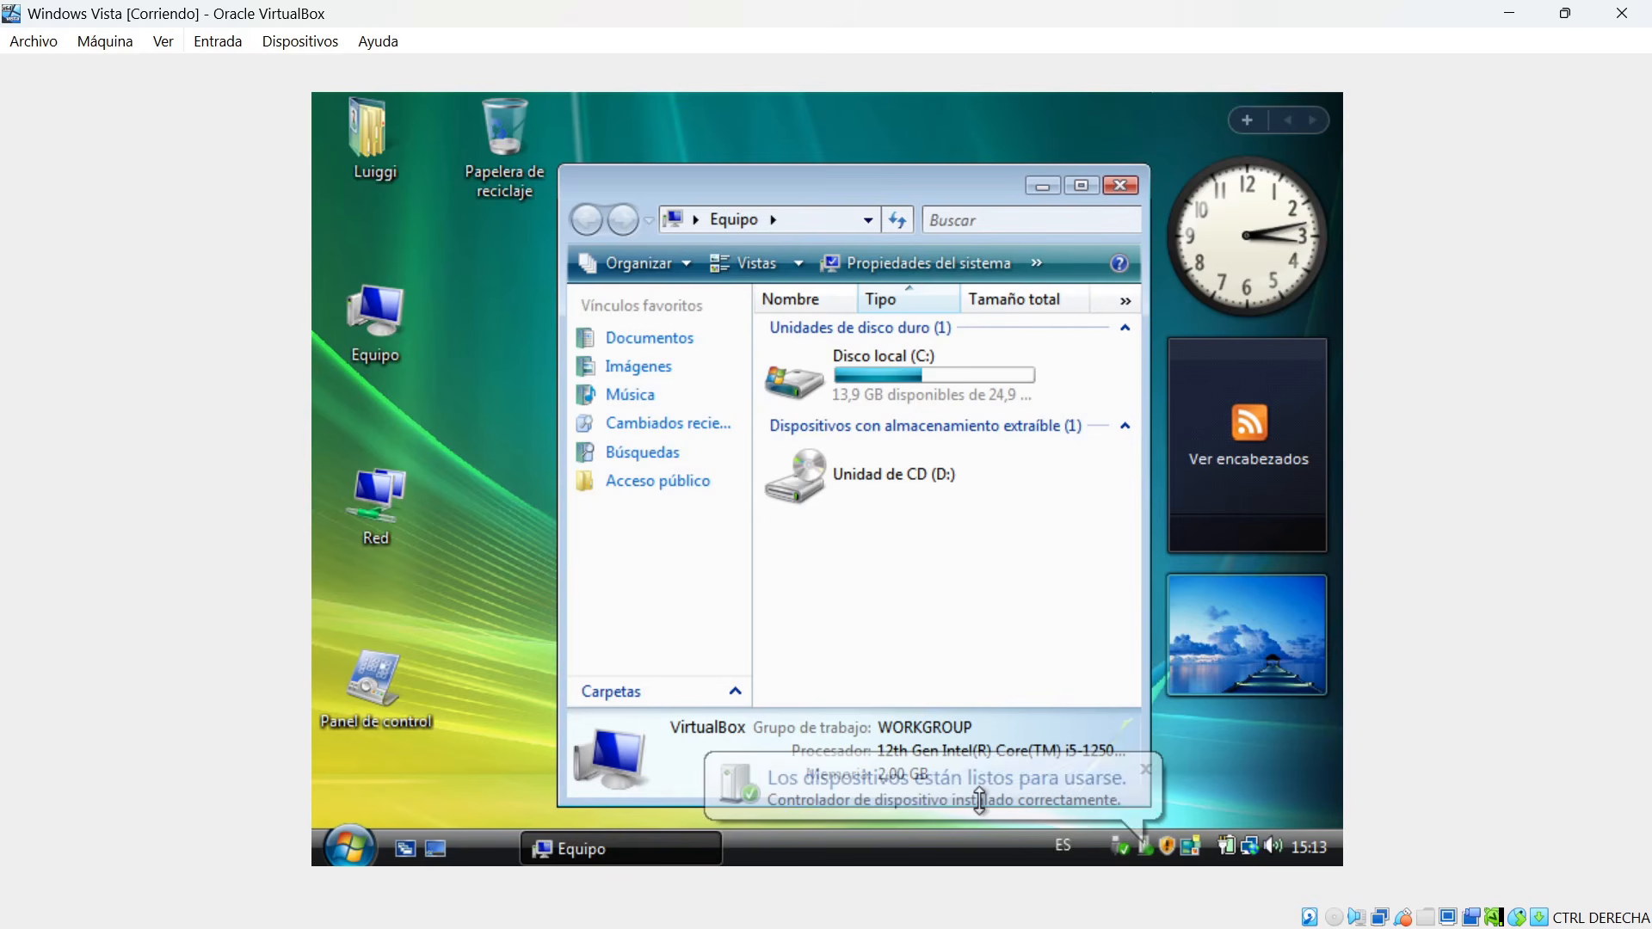
pyautogui.click(975, 799)
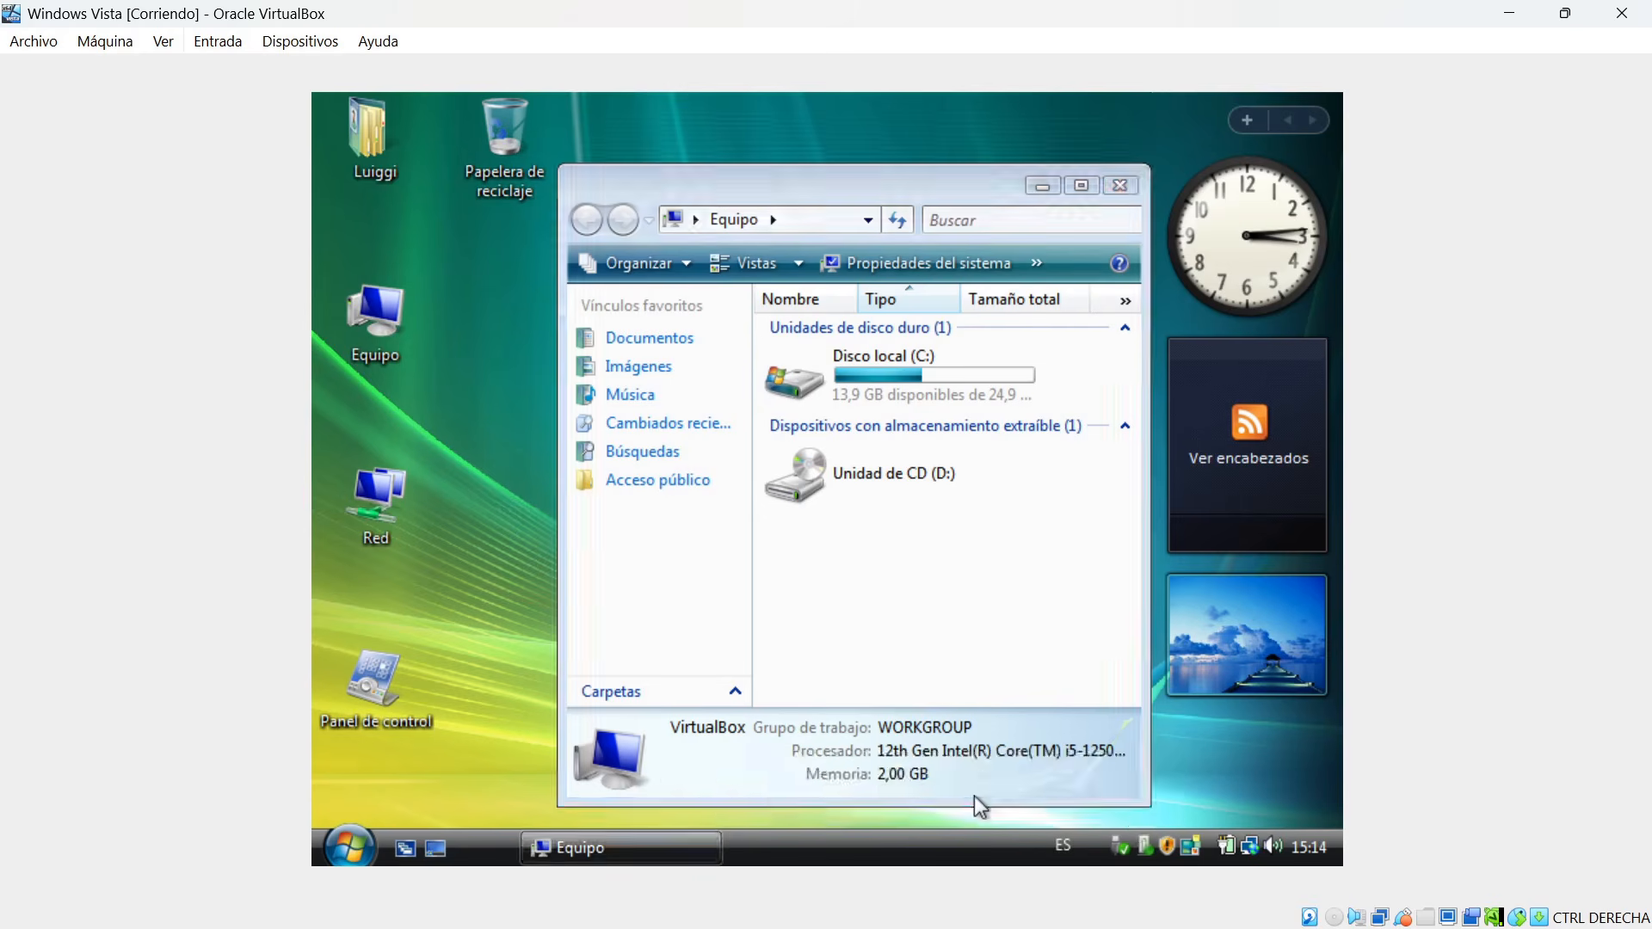
pyautogui.click(1256, 794)
# Close the automatic playback dialog for the USB drive and open USB (E:) from Equipo.
pyautogui.rightClick(932, 540)
pyautogui.click(1069, 615)
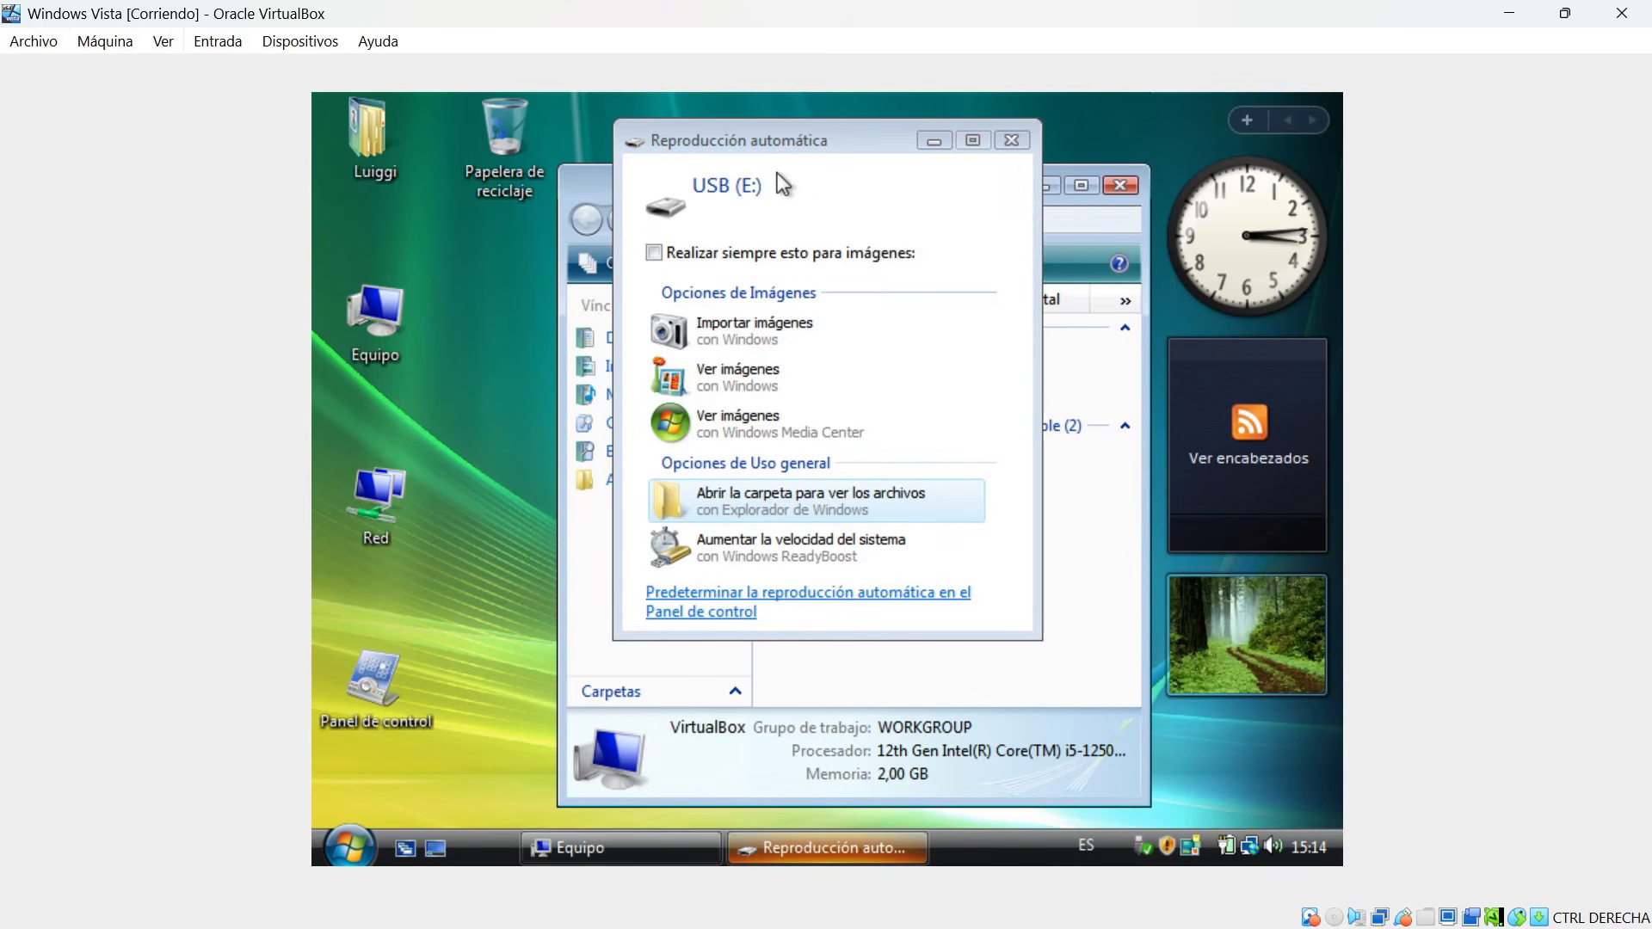
pyautogui.click(1025, 146)
pyautogui.doubleClick(848, 550)
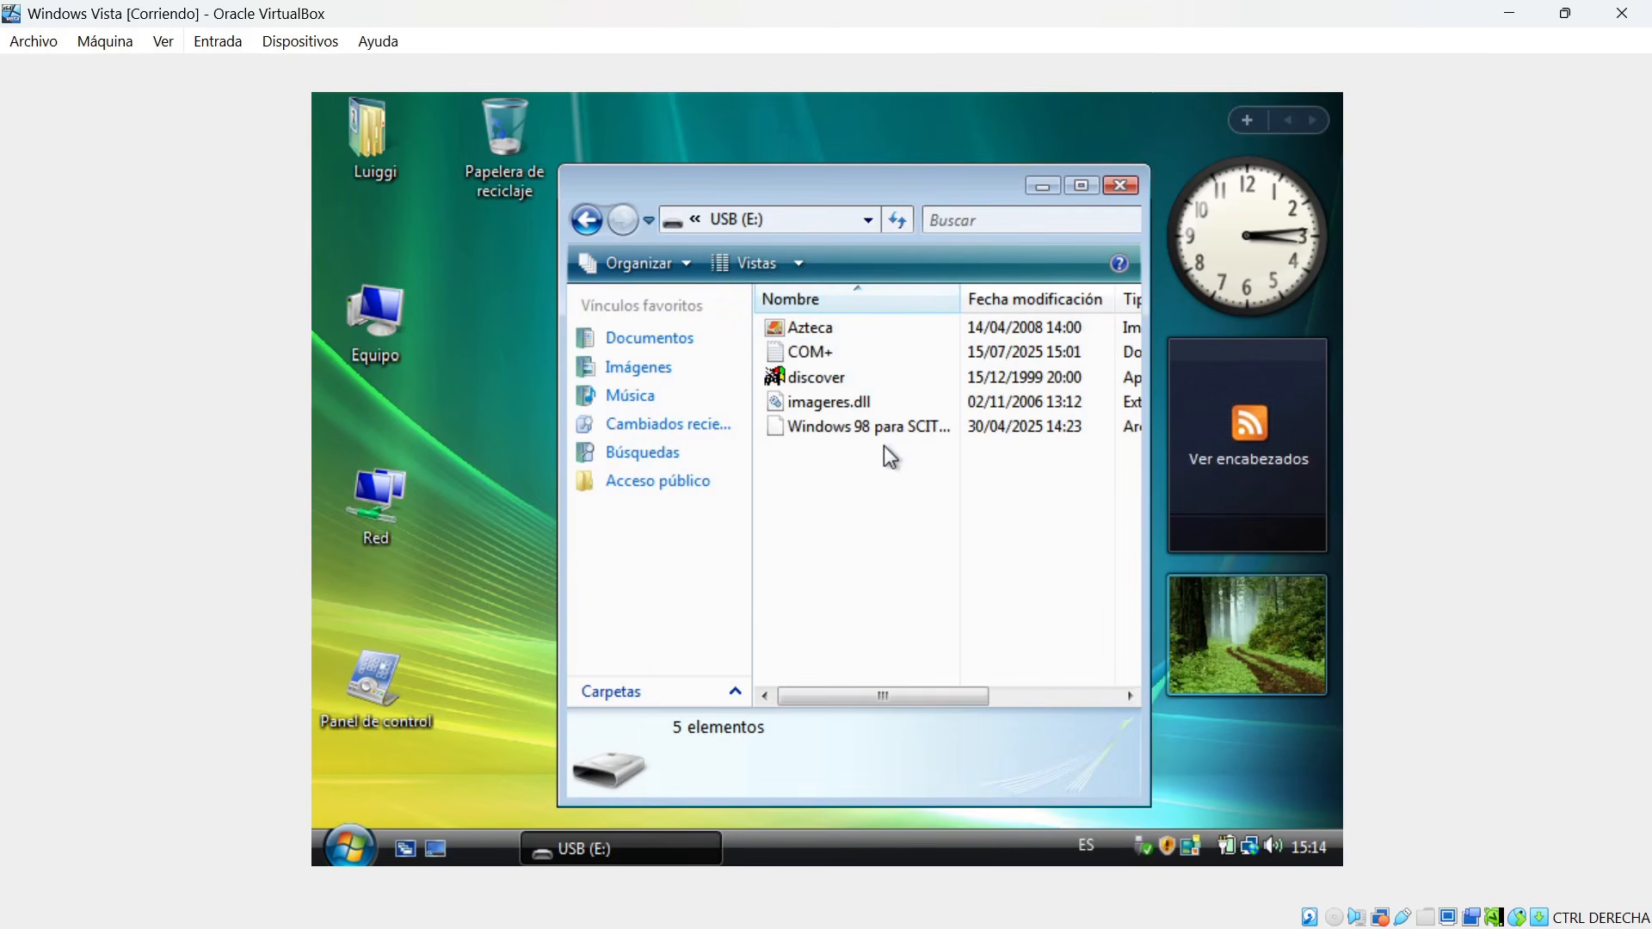
# Check the host computer's drive list for the USB drive and return to the virtual machine.
pyautogui.click(1510, 13)
pyautogui.click(1409, 35)
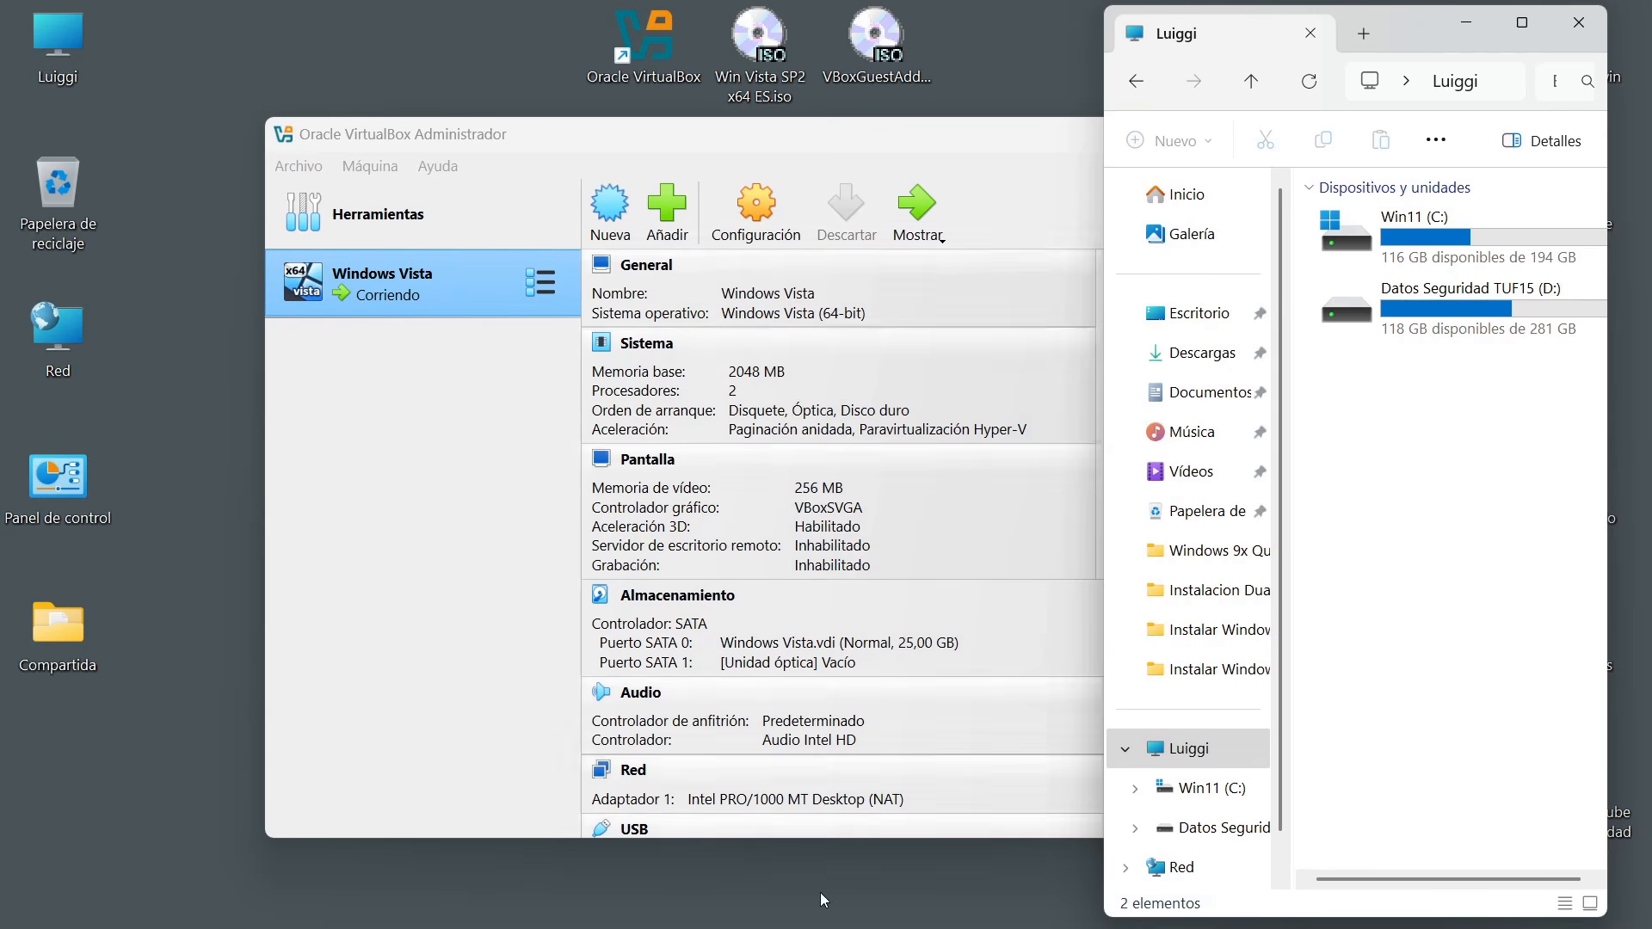
pyautogui.moveTo(664, 910)
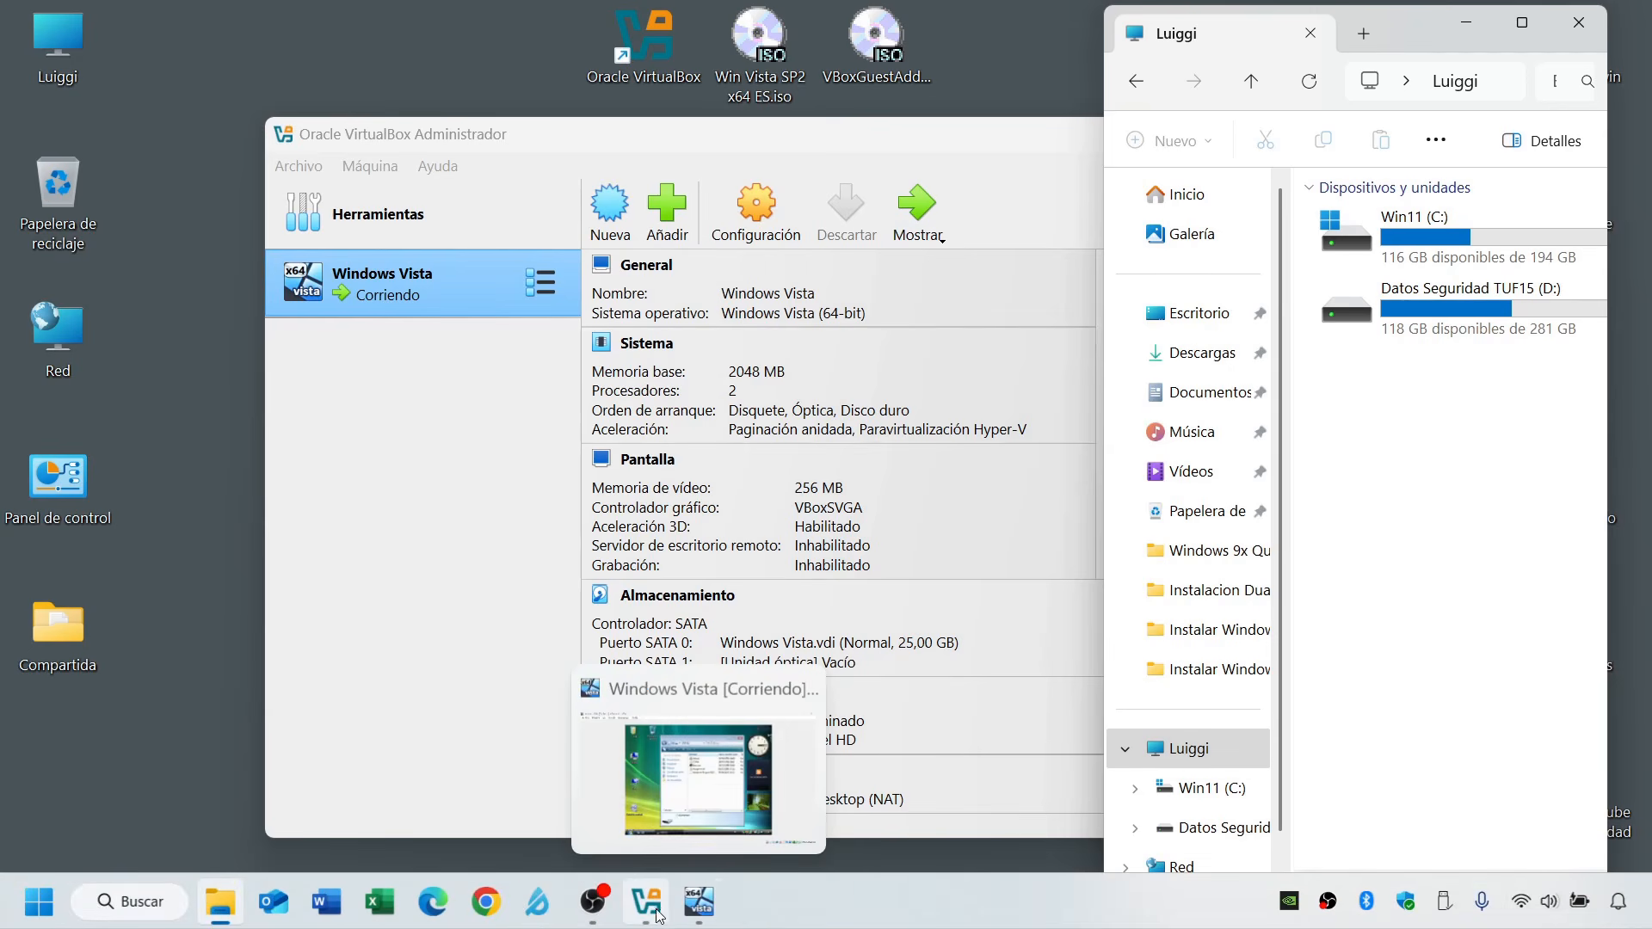
pyautogui.click(693, 915)
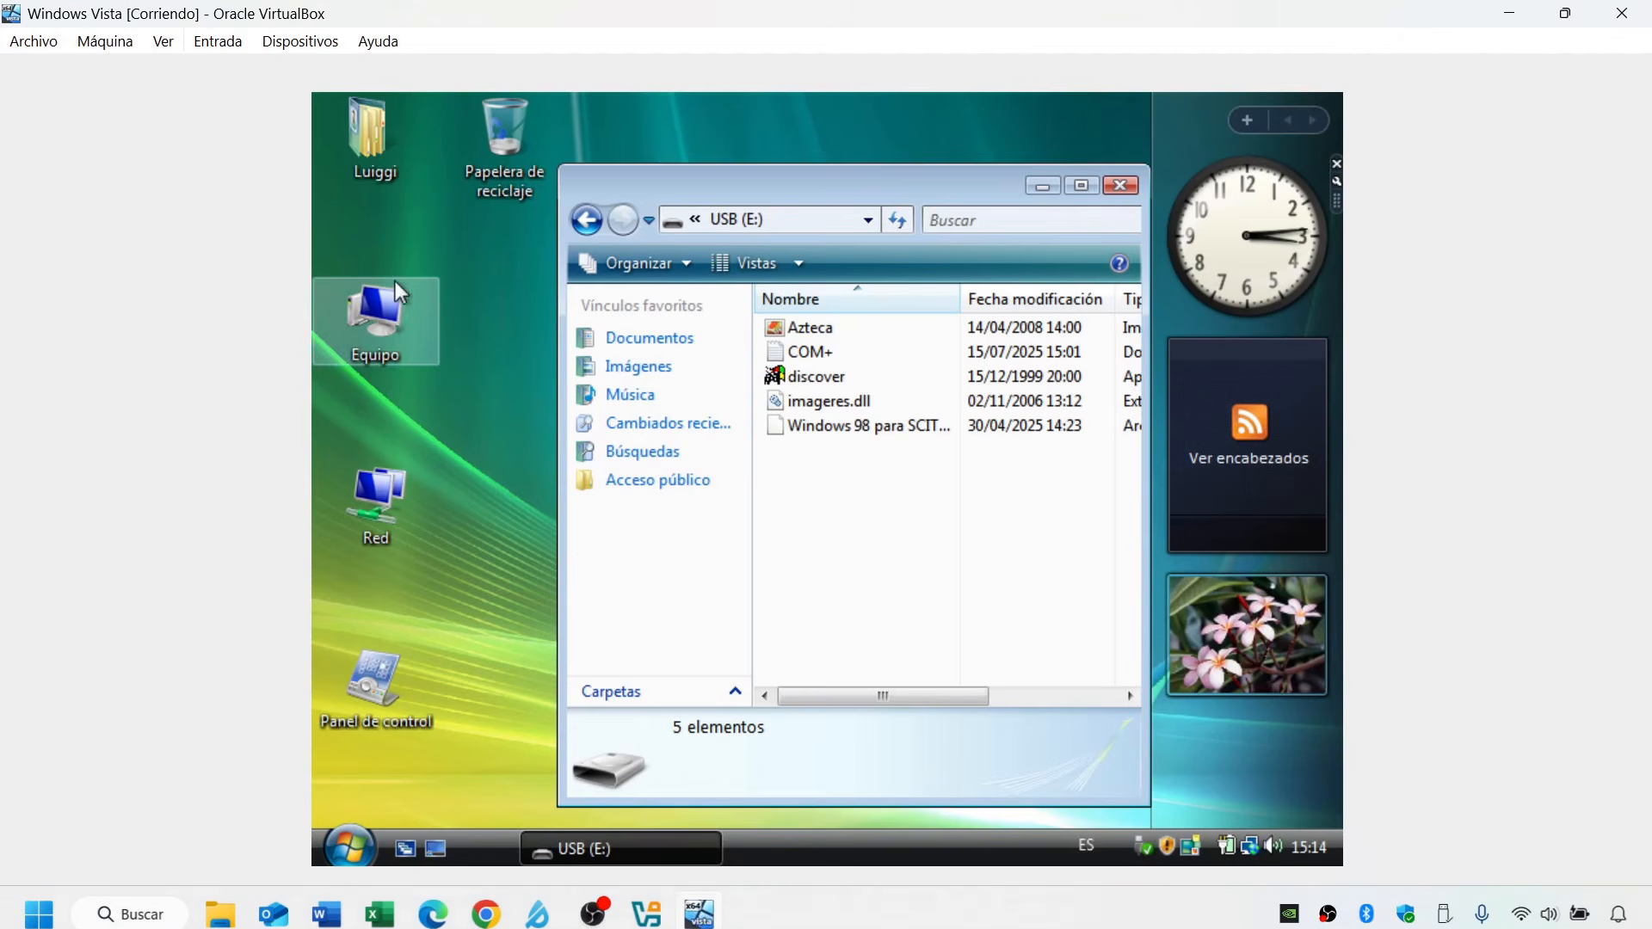
# Copy imageres.dll from the USB (E:) drive to the Windows Vista desktop.
pyautogui.click(845, 405)
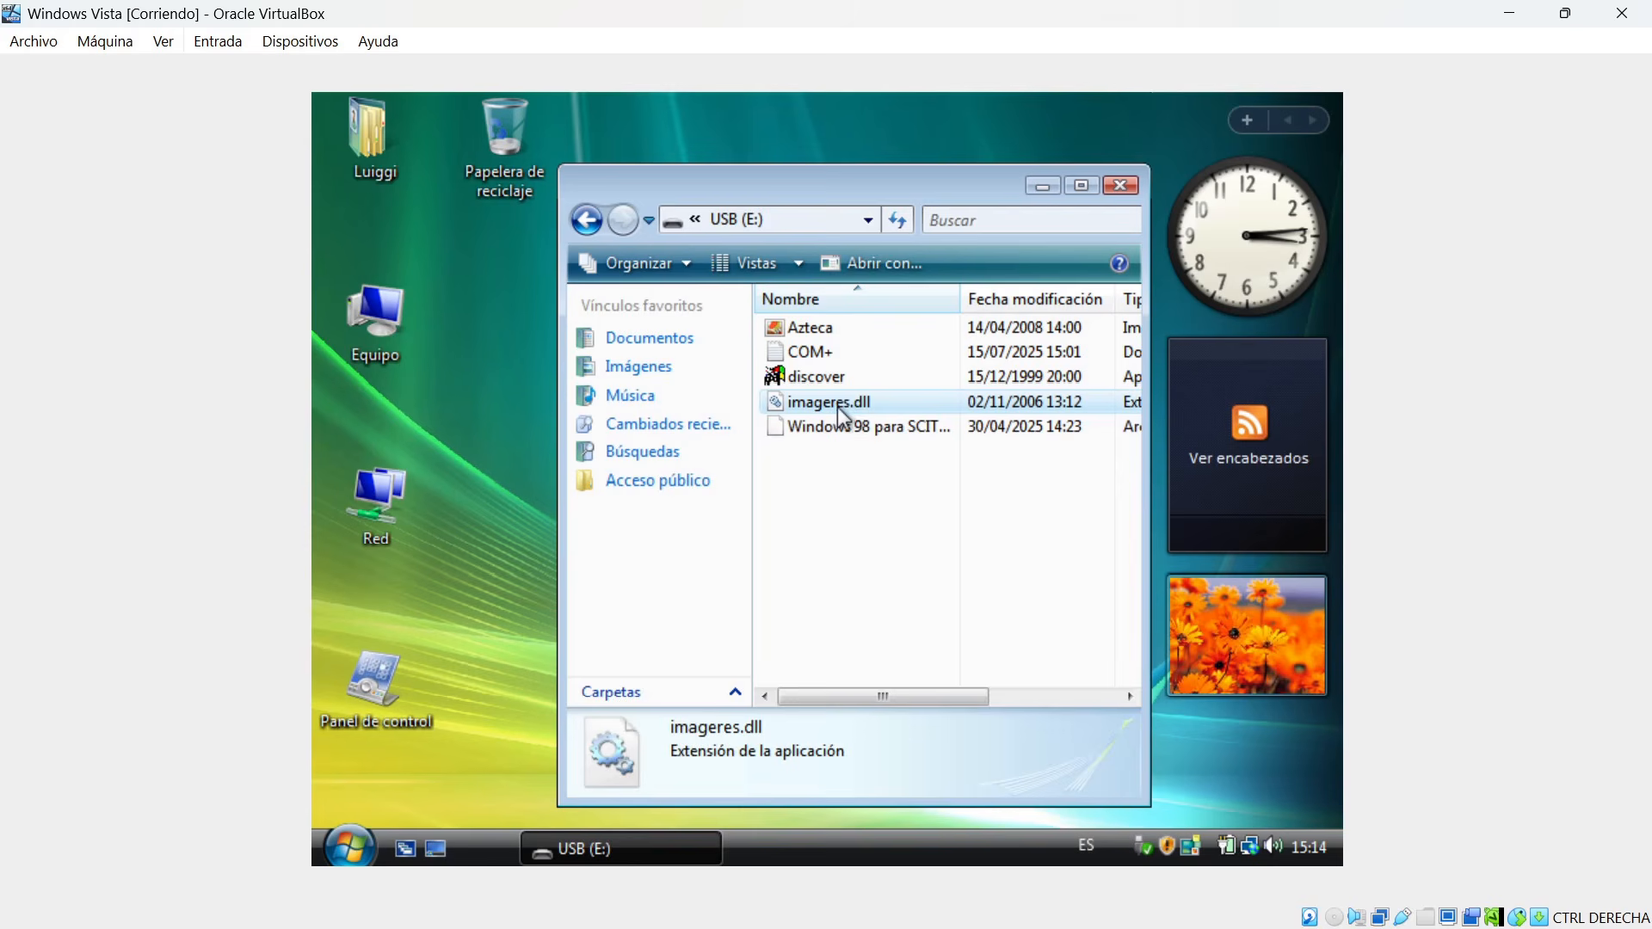
pyautogui.moveTo(839, 405); pyautogui.dragTo(501, 337)
pyautogui.click(618, 360)
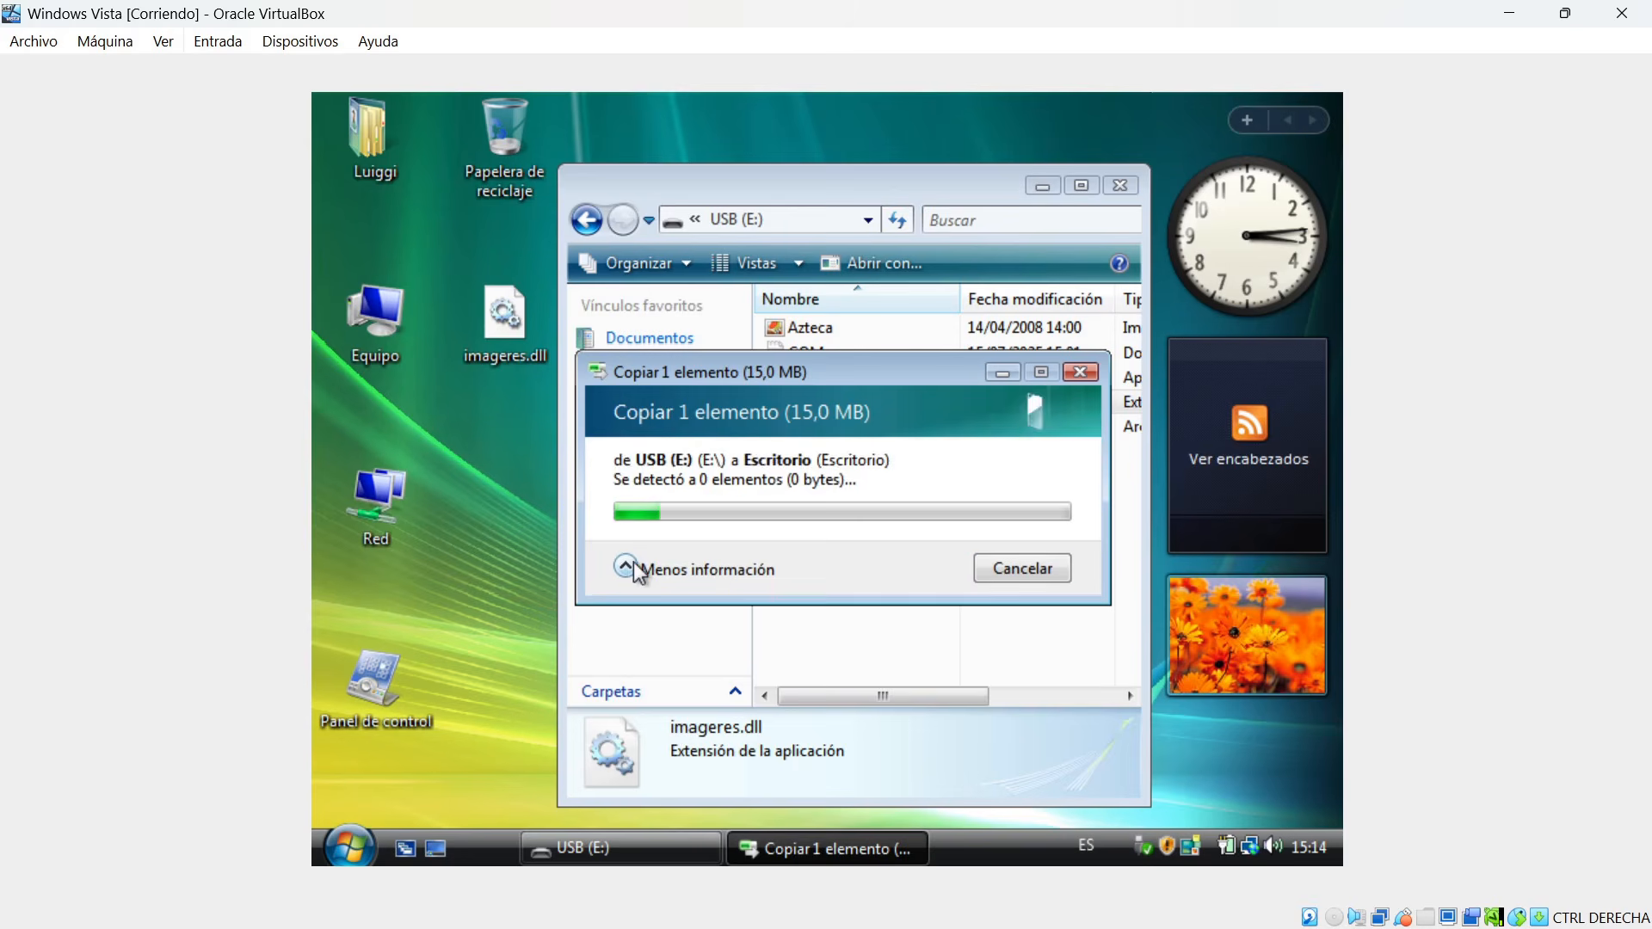
pyautogui.click(633, 561)
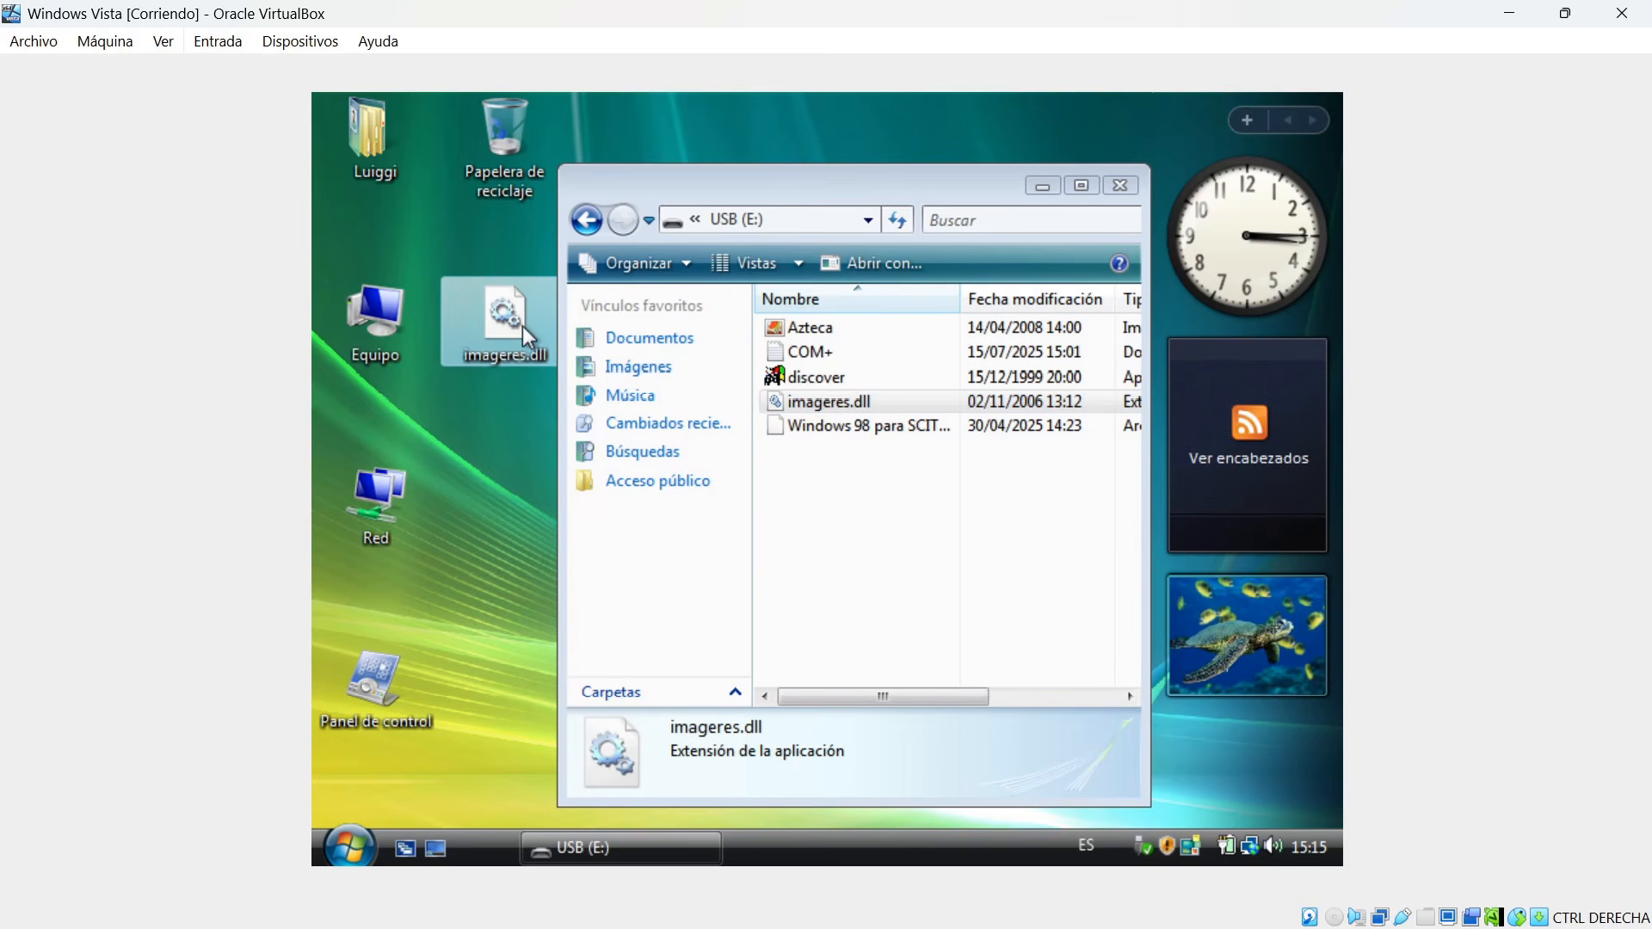
pyautogui.moveTo(523, 327)
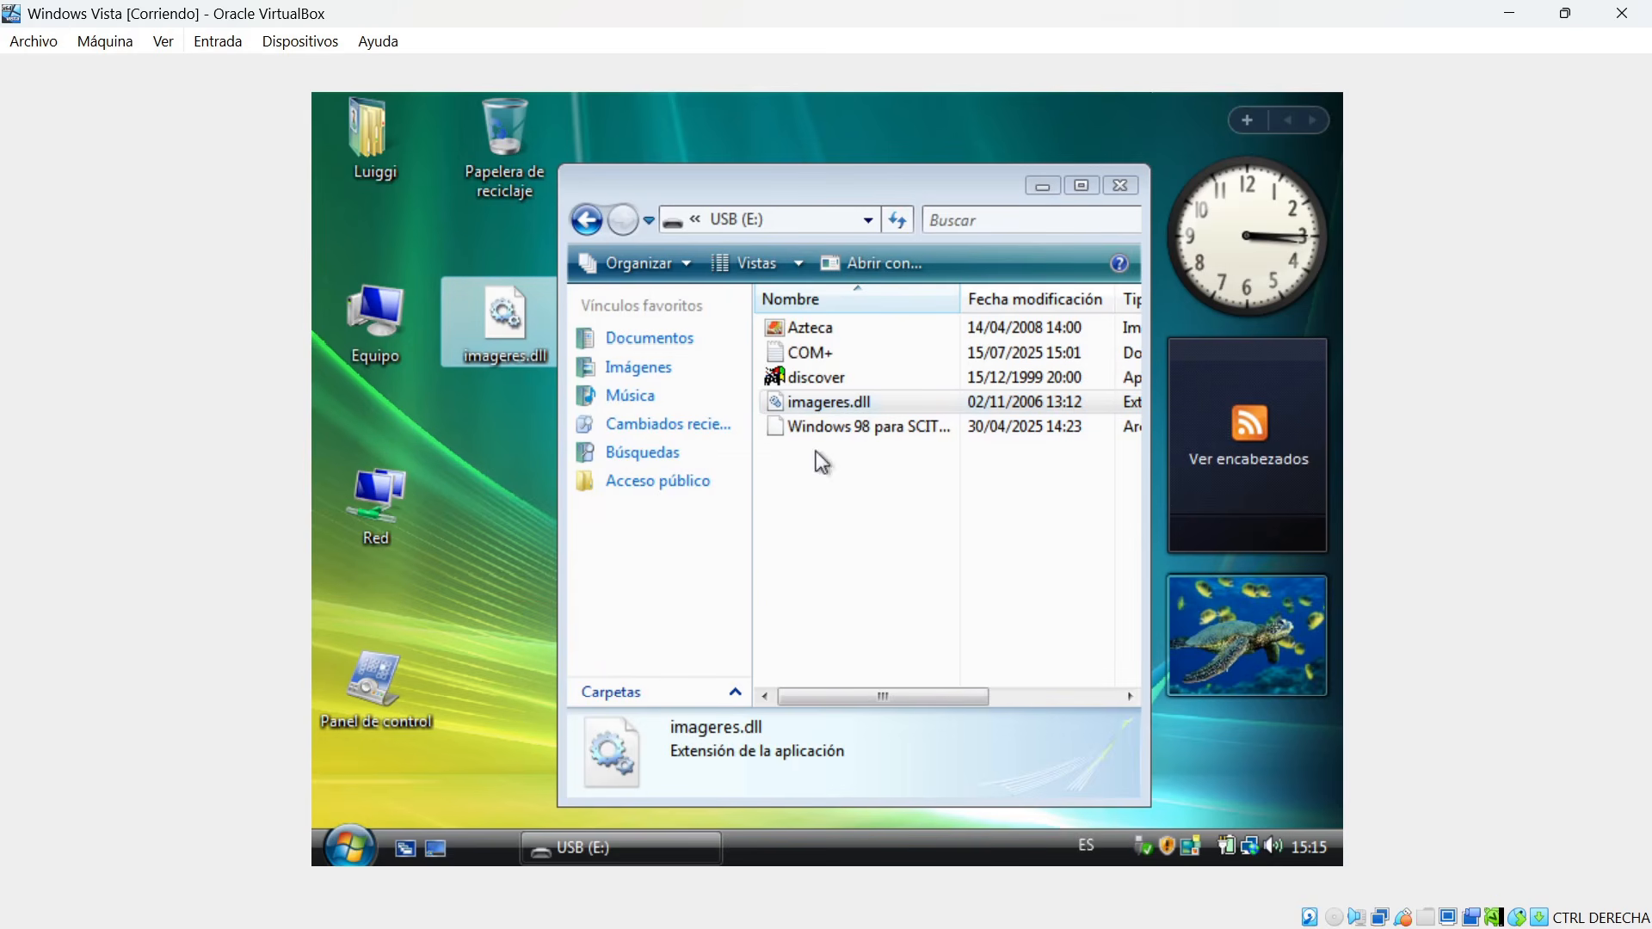
# Minimize the USB (E:) window to check the desktop, then restore and close it.
pyautogui.click(1043, 188)
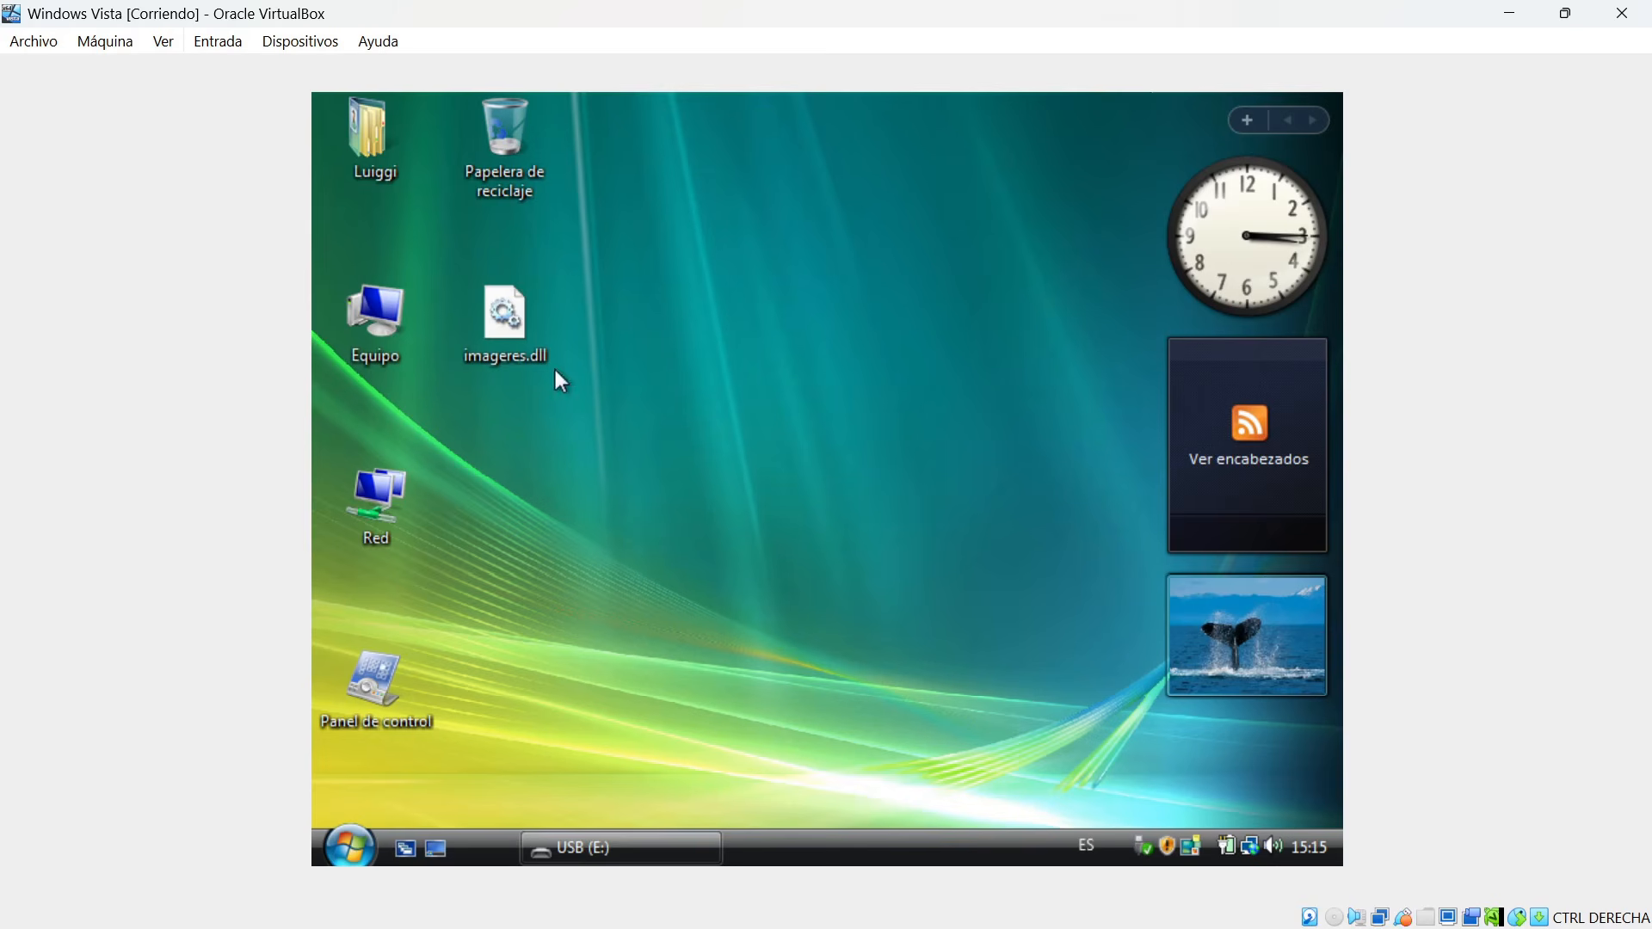
pyautogui.click(641, 856)
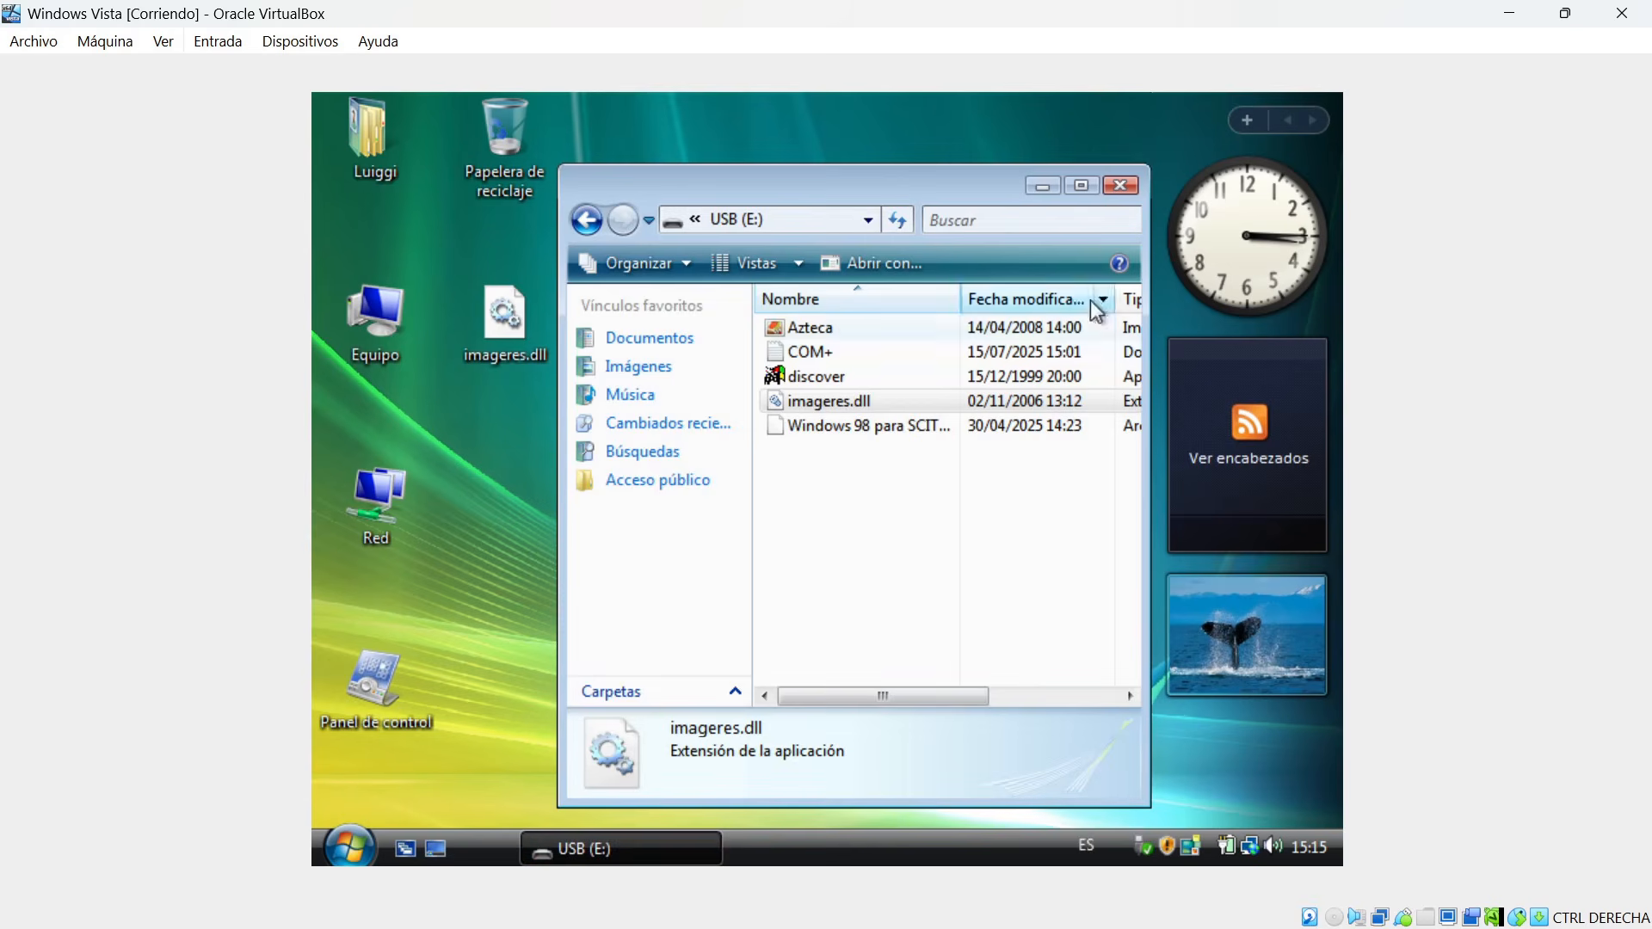
pyautogui.click(1121, 189)
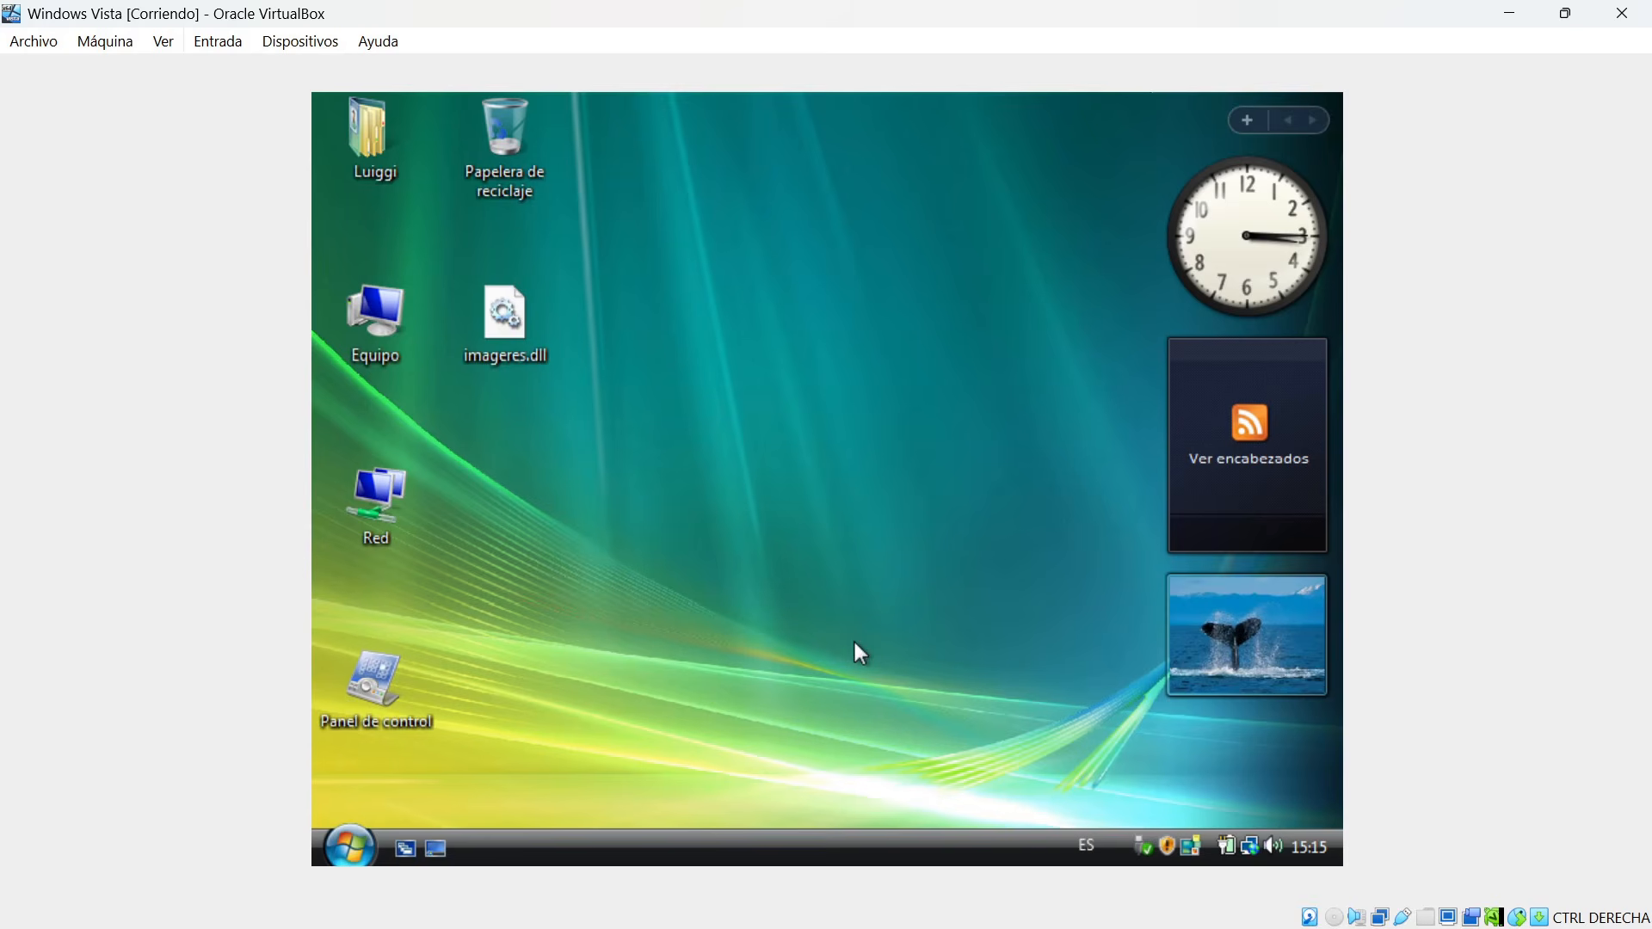
# Set the Windows Vista volume to maximum and raise the host computer's volume, then dismiss the volume control.
pyautogui.click(1274, 845)
pyautogui.moveTo(1284, 600); pyautogui.dragTo(1270, 570)
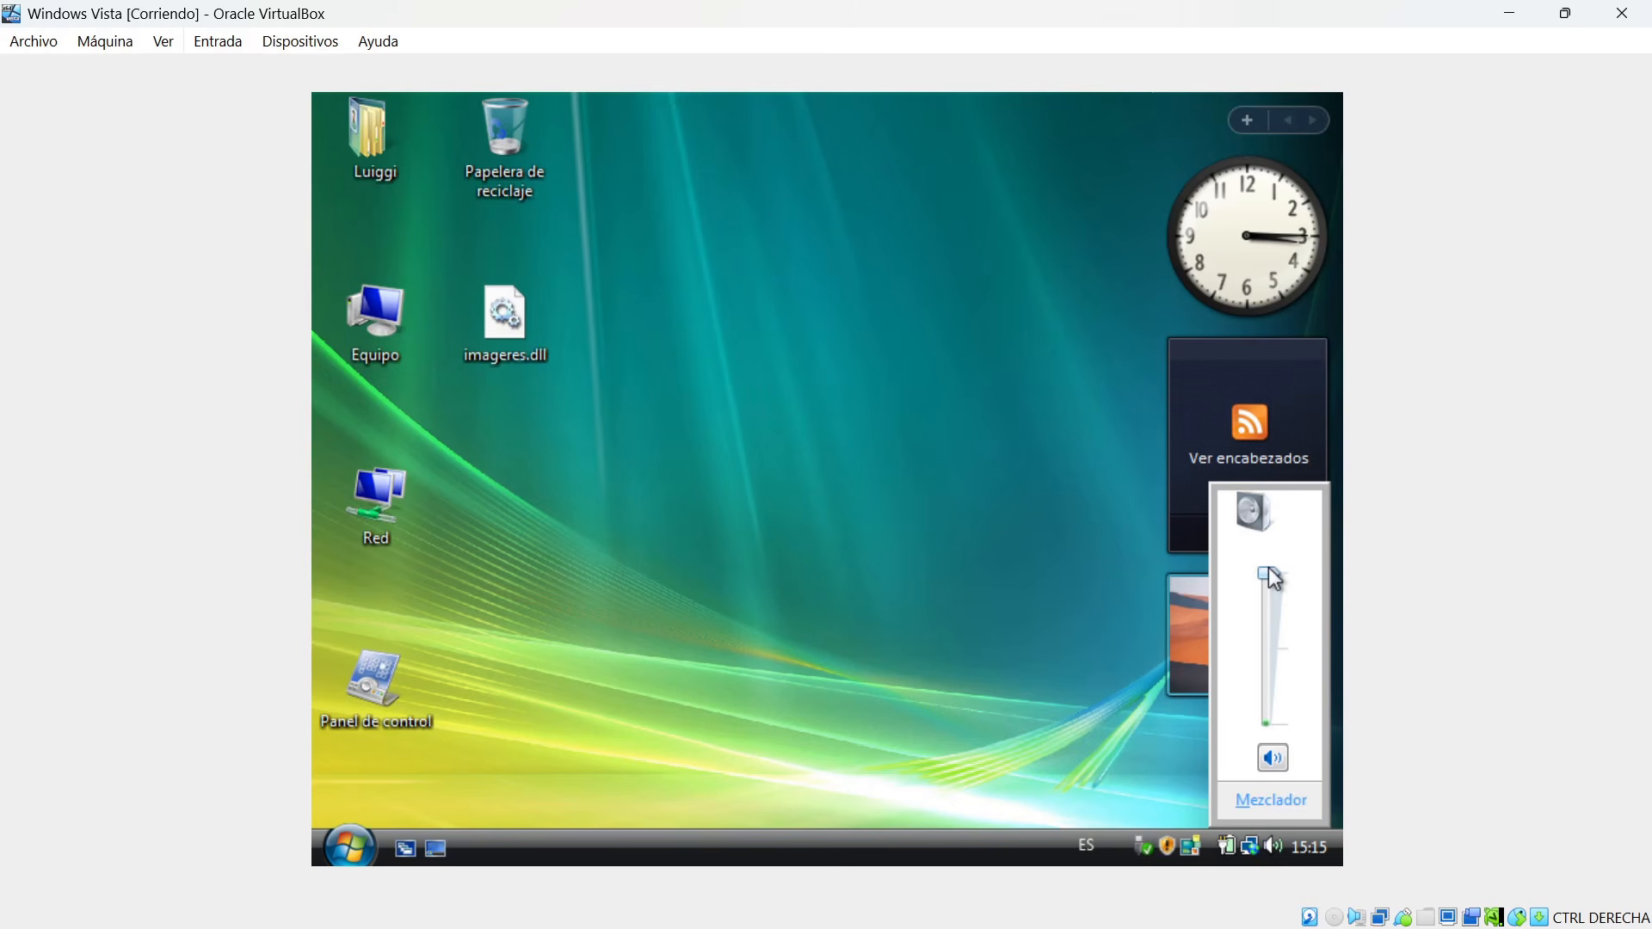
pyautogui.moveTo(1274, 587); pyautogui.dragTo(1267, 560)
pyautogui.press('XF86AudioRaiseVolume')
pyautogui.press('XF86AudioRaiseVolume')
pyautogui.press('XF86AudioRaiseVolume')
pyautogui.press('XF86AudioRaiseVolume')
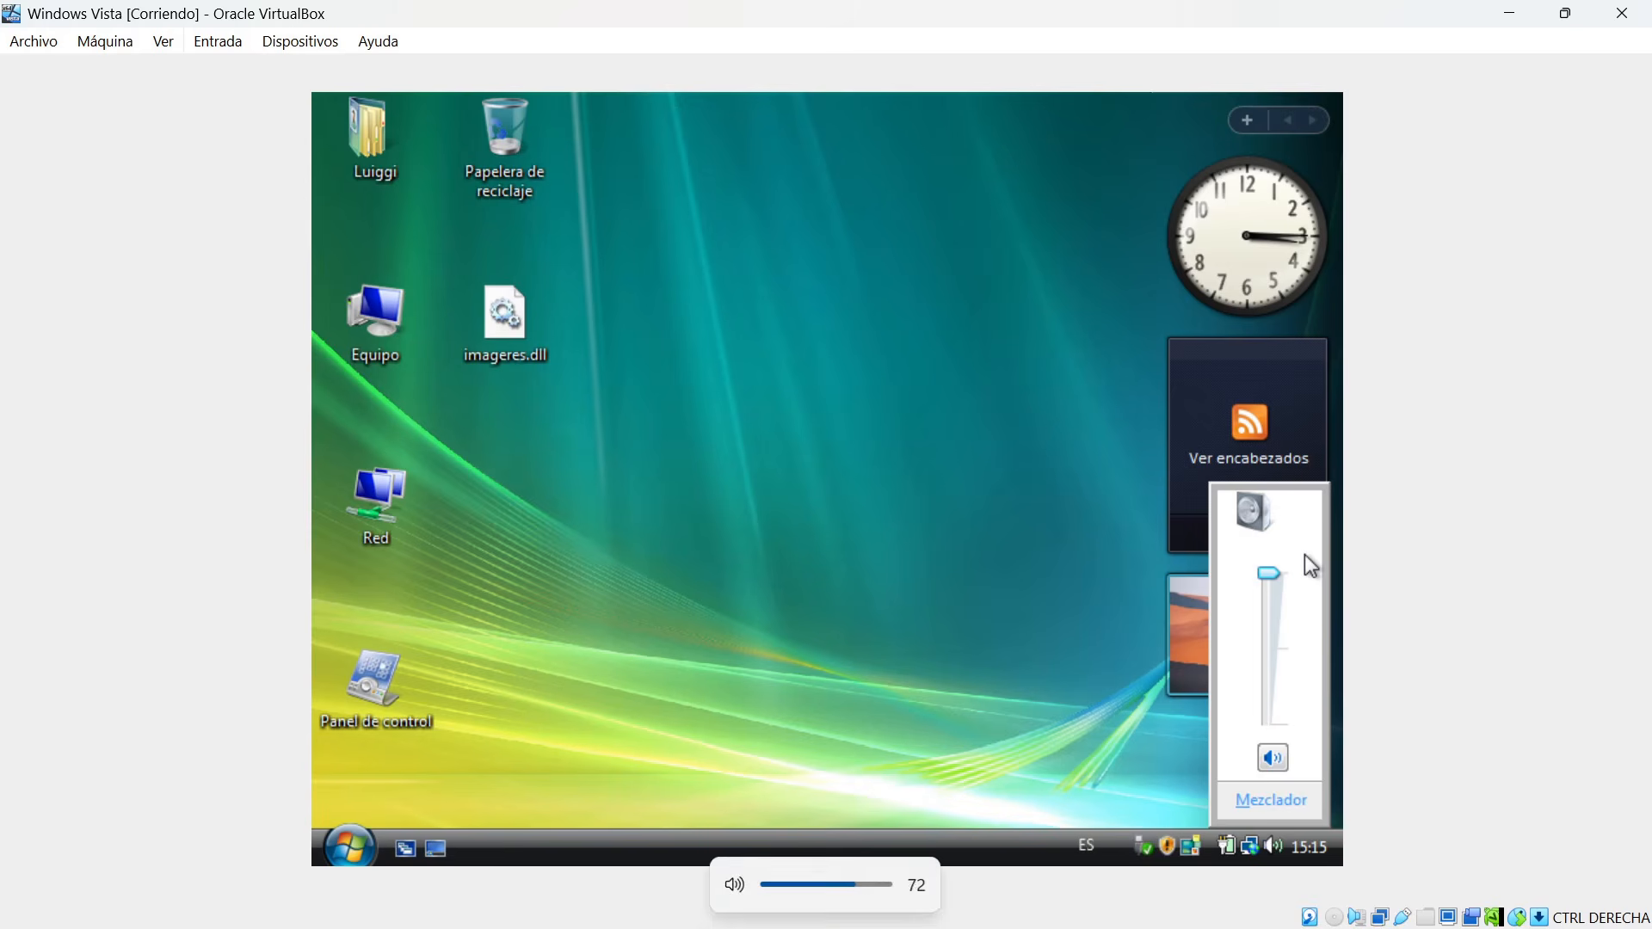
pyautogui.press('XF86AudioRaiseVolume')
pyautogui.press('XF86AudioRaiseVolume')
pyautogui.press('XF86AudioRaiseVolume')
pyautogui.press('XF86AudioRaiseVolume')
pyautogui.press('XF86AudioRaiseVolume')
pyautogui.moveTo(1274, 573)
pyautogui.mouseDown()
pyautogui.moveTo(1268, 592)
pyautogui.moveTo(1270, 561)
pyautogui.mouseUp()
pyautogui.click(1082, 561)
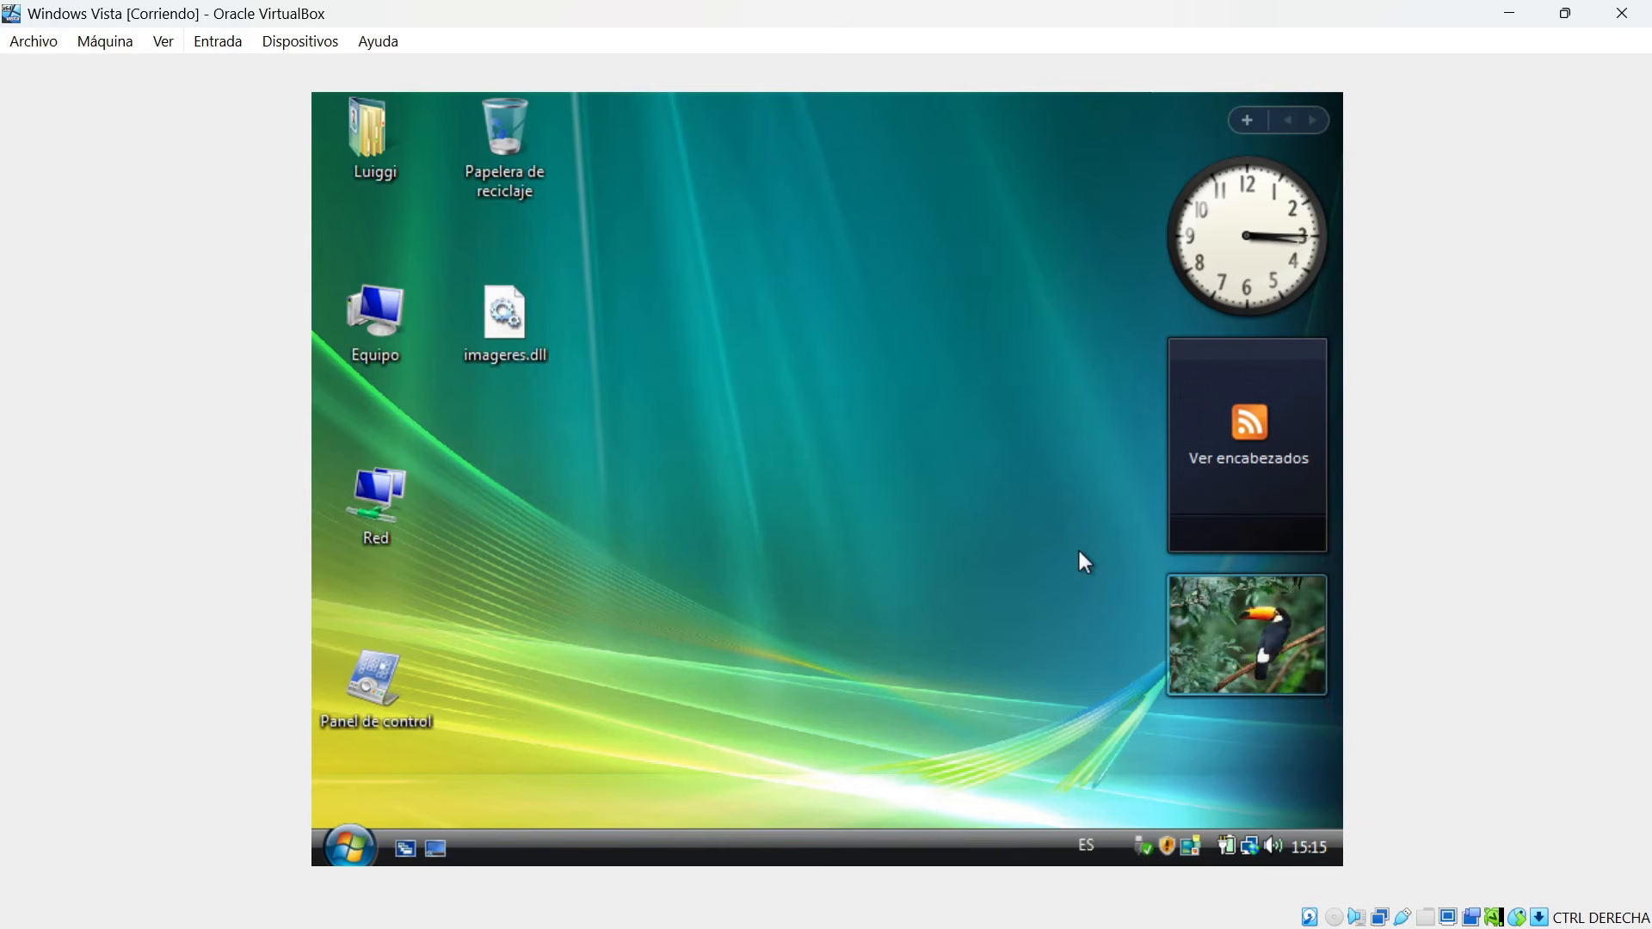
pyautogui.click(344, 844)
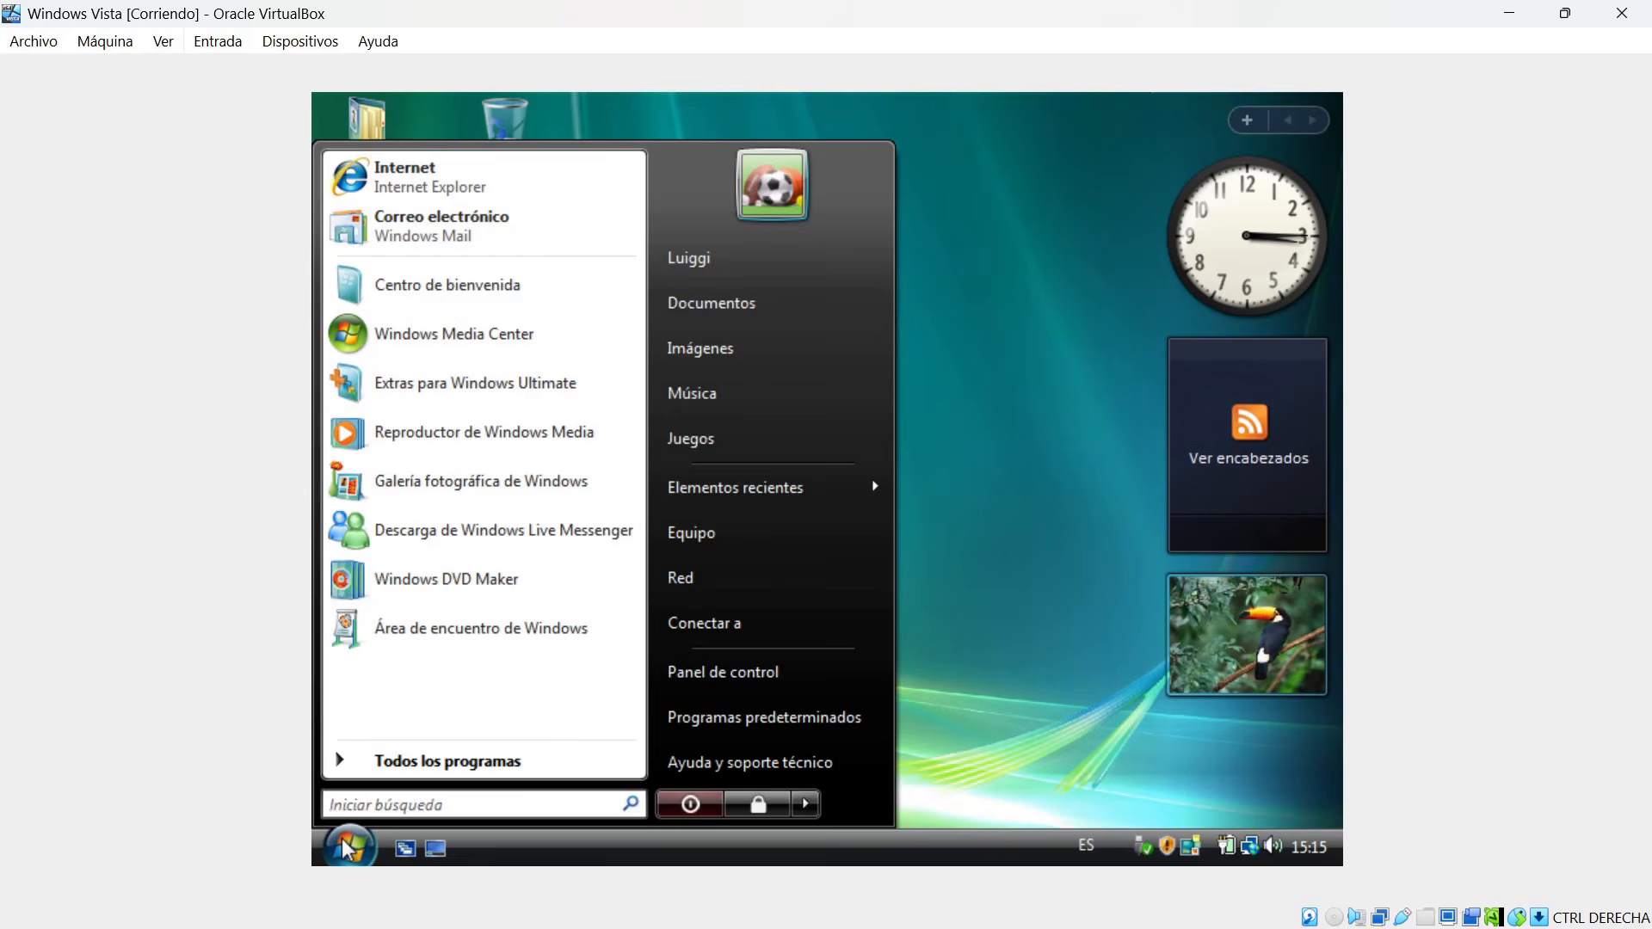
pyautogui.click(416, 175)
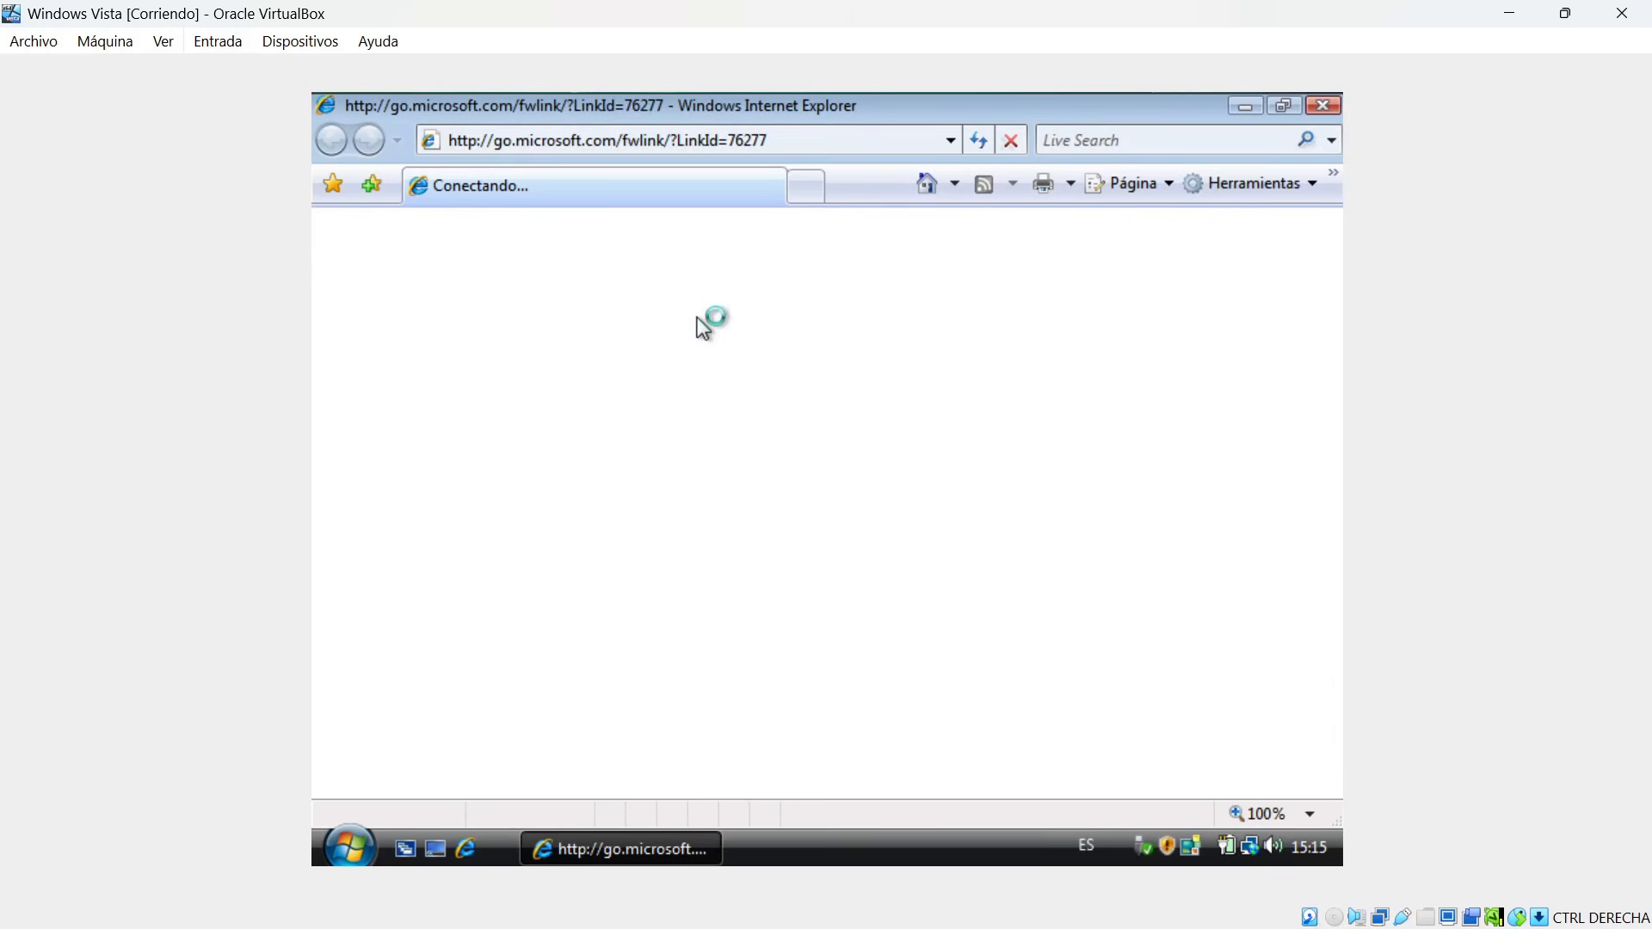
pyautogui.click(802, 136)
pyautogui.click(1012, 140)
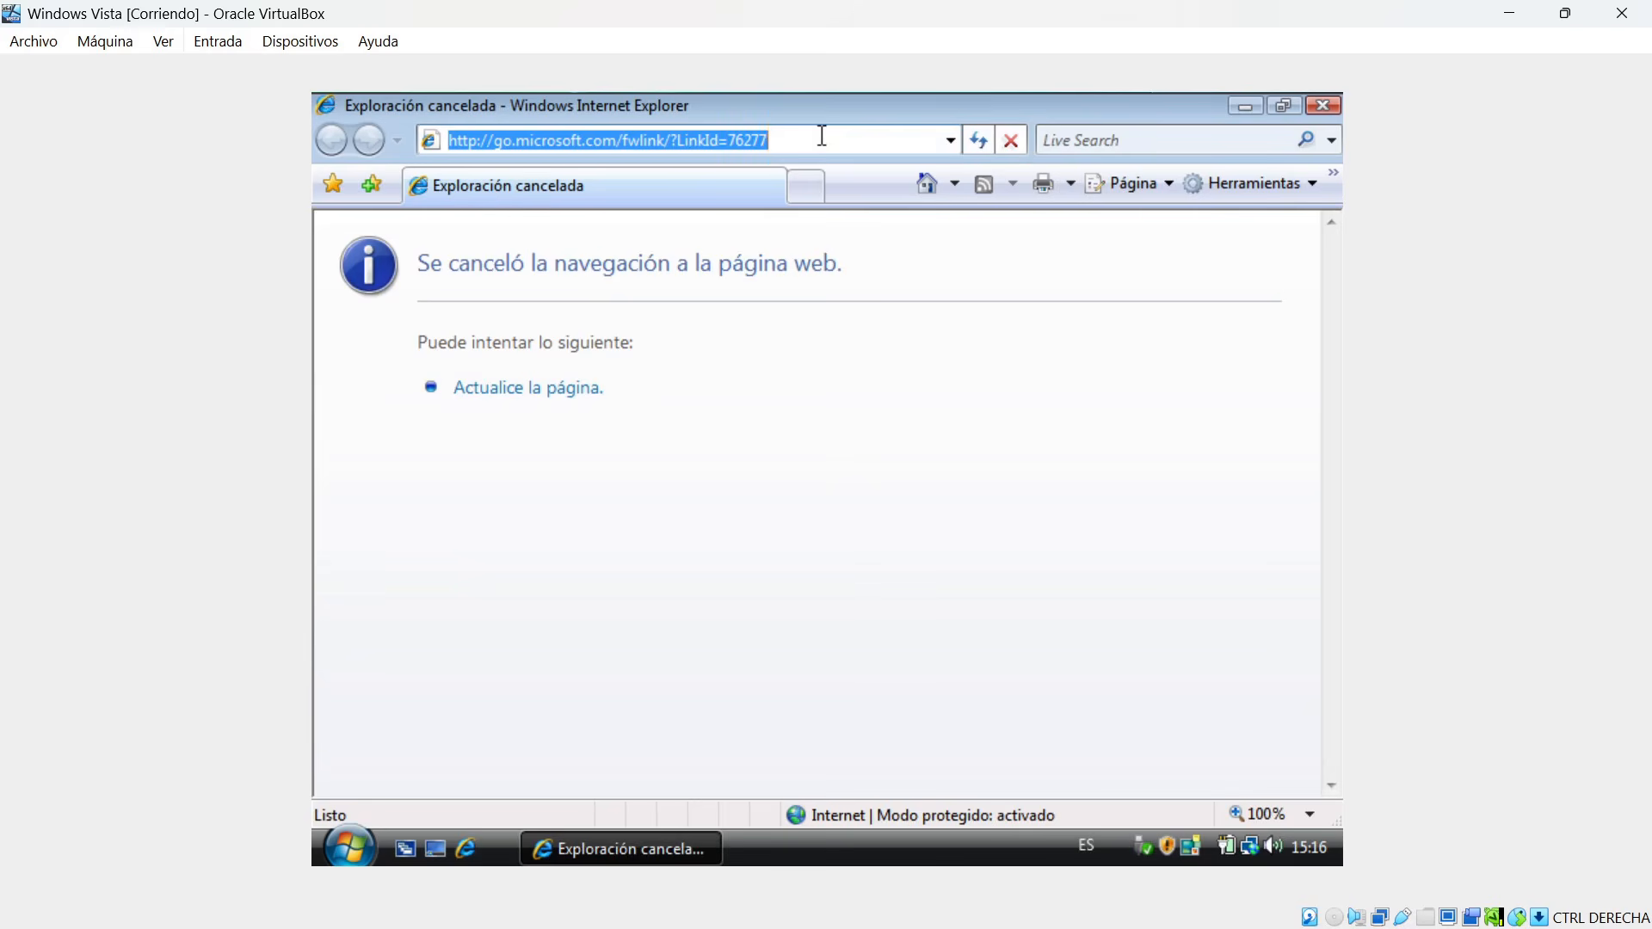
pyautogui.write('www.google.es')
pyautogui.press('Return')
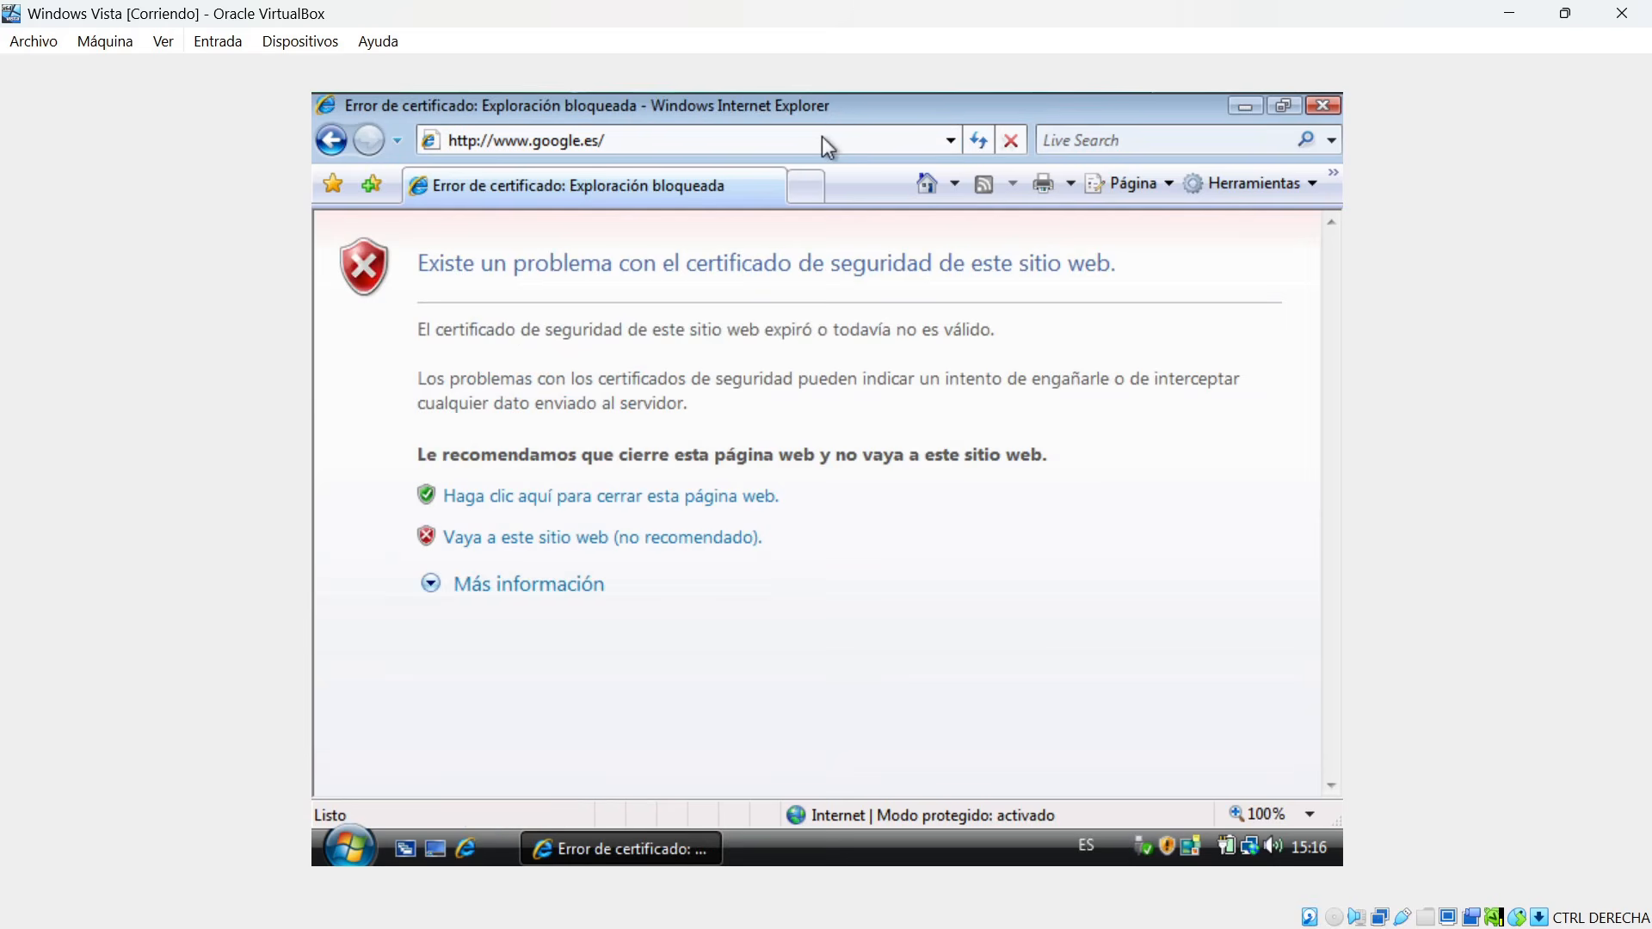
pyautogui.click(538, 551)
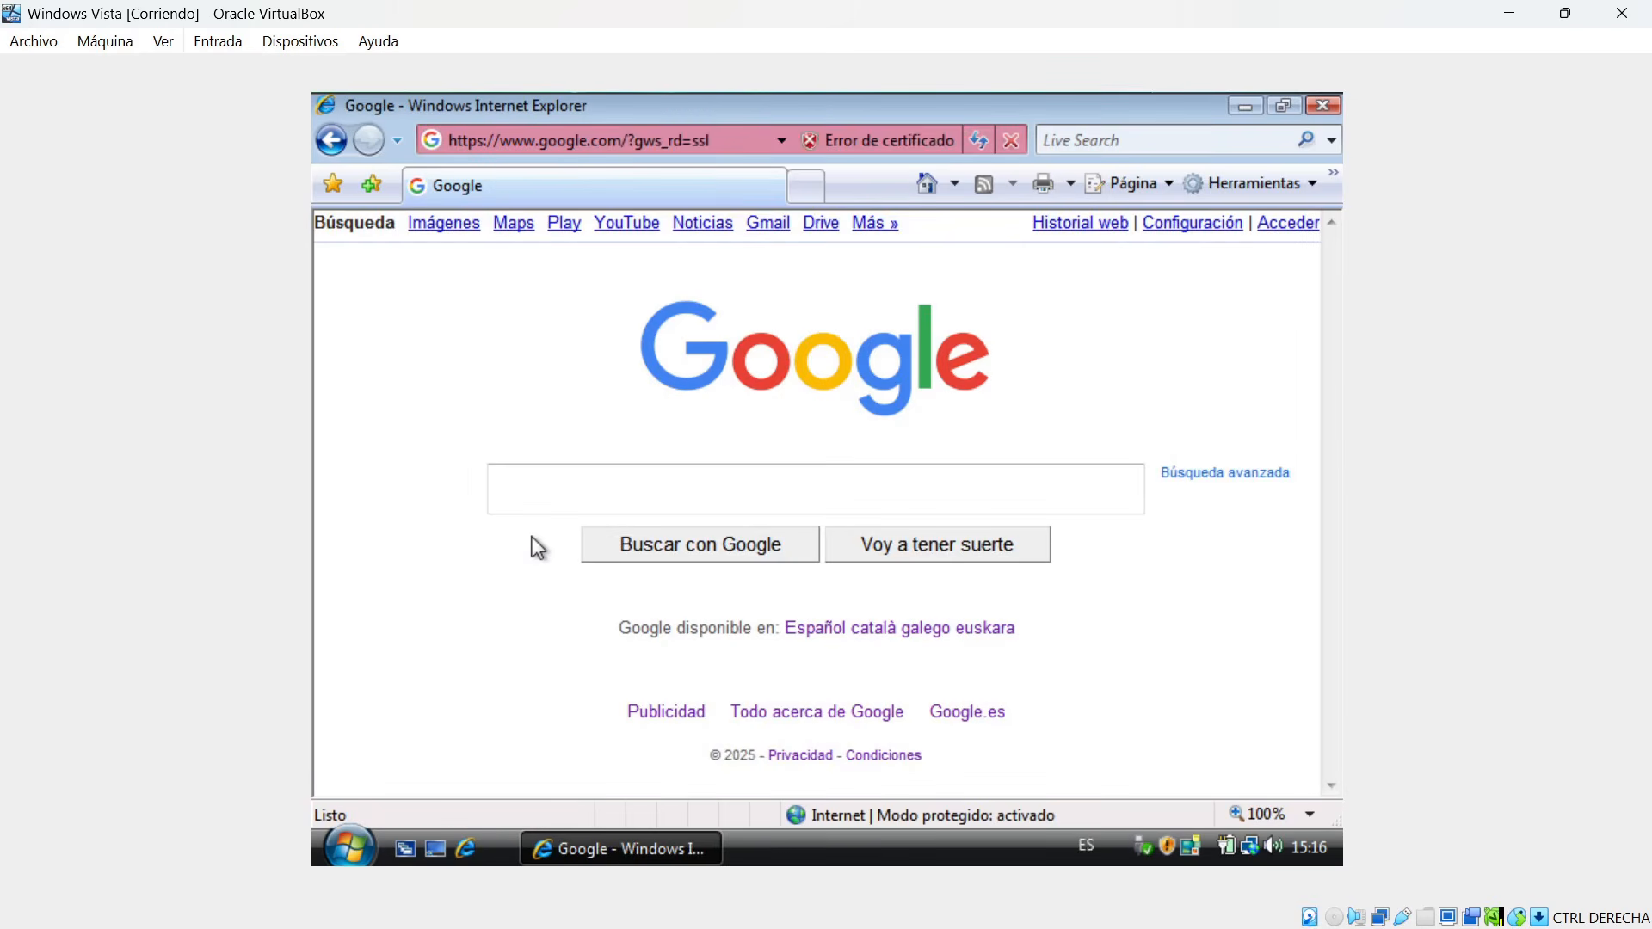
# Search Google for "ballenas", continuing past the certificate warning and accepting all cookies.
pyautogui.click(708, 487)
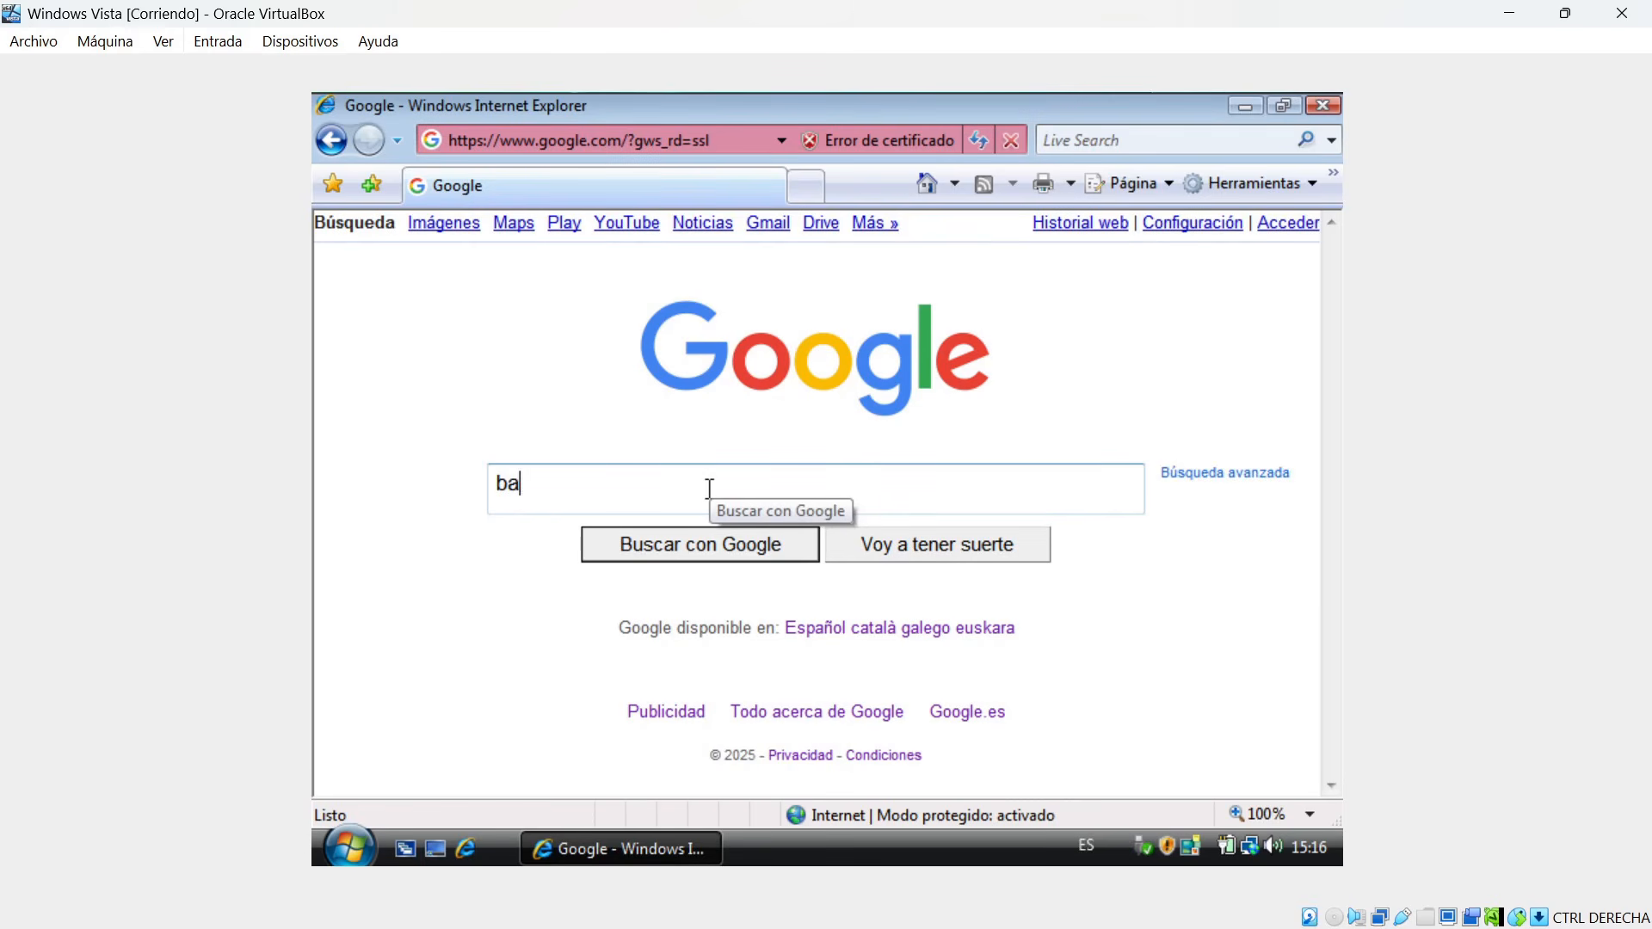
pyautogui.press('Return')
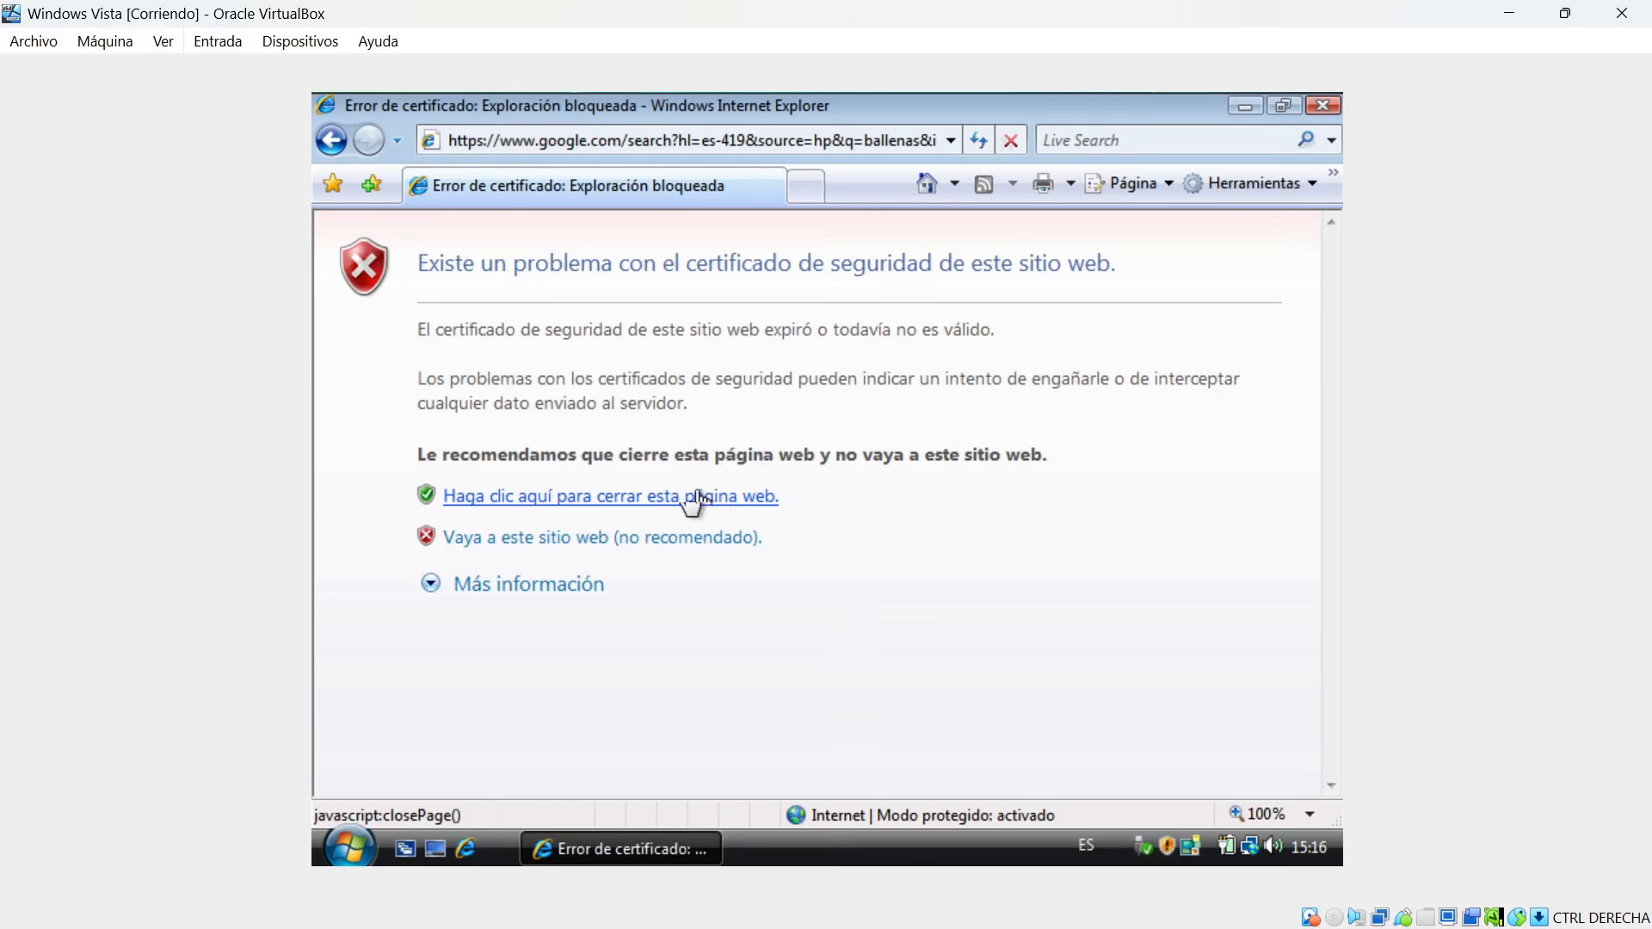
pyautogui.click(629, 542)
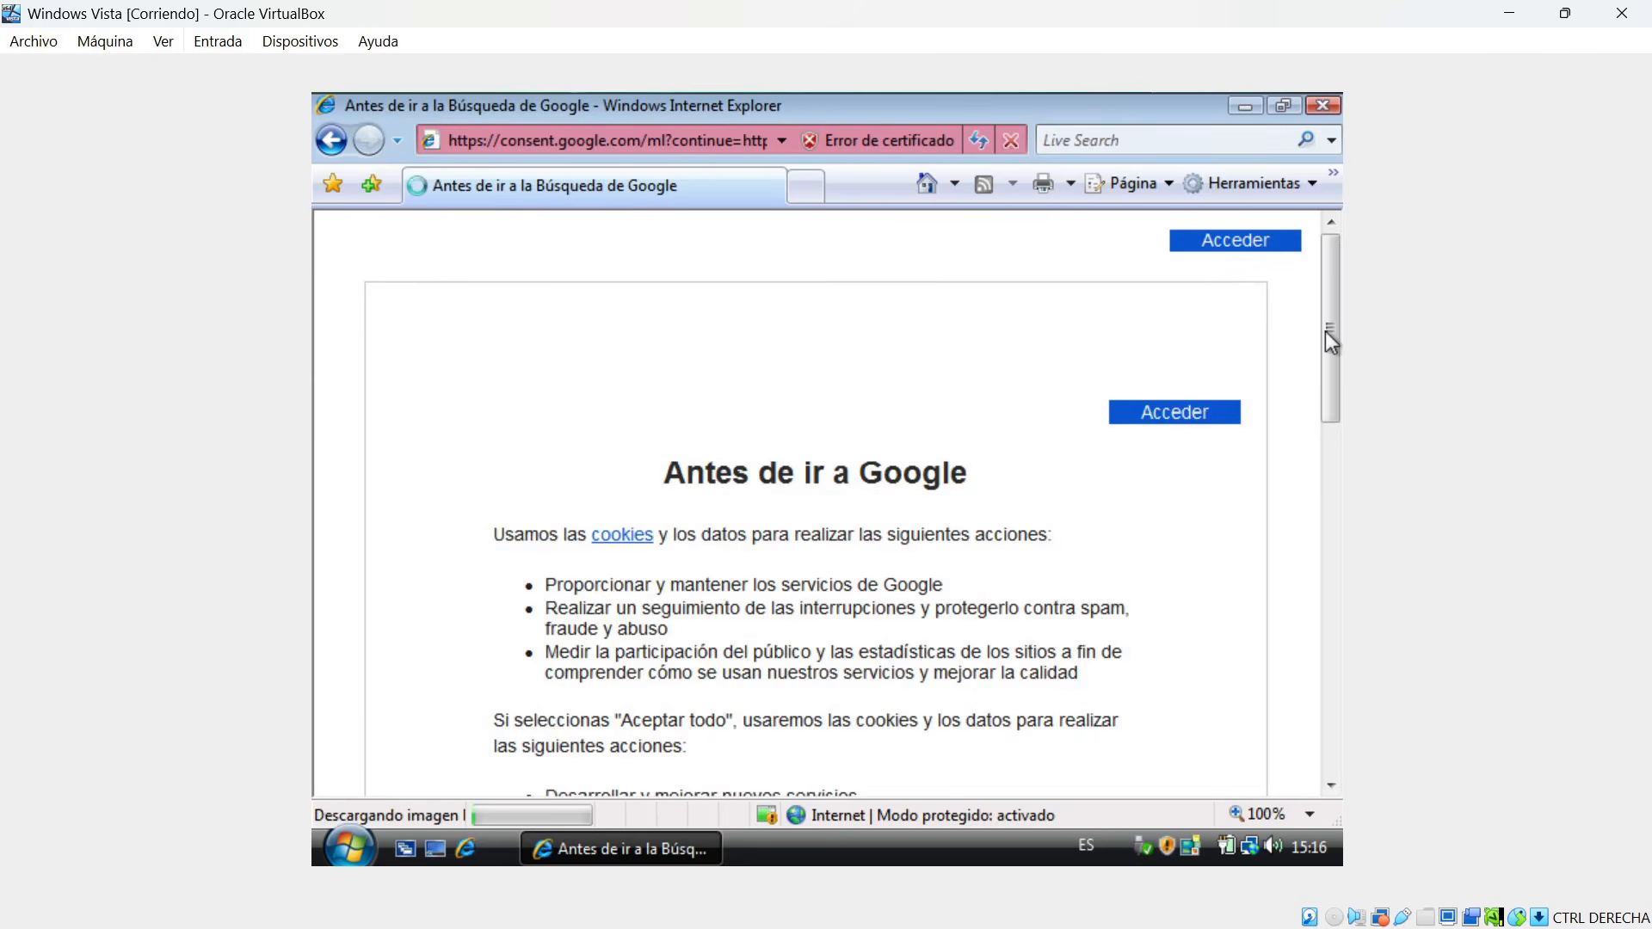
pyautogui.moveTo(1332, 339); pyautogui.dragTo(1326, 565)
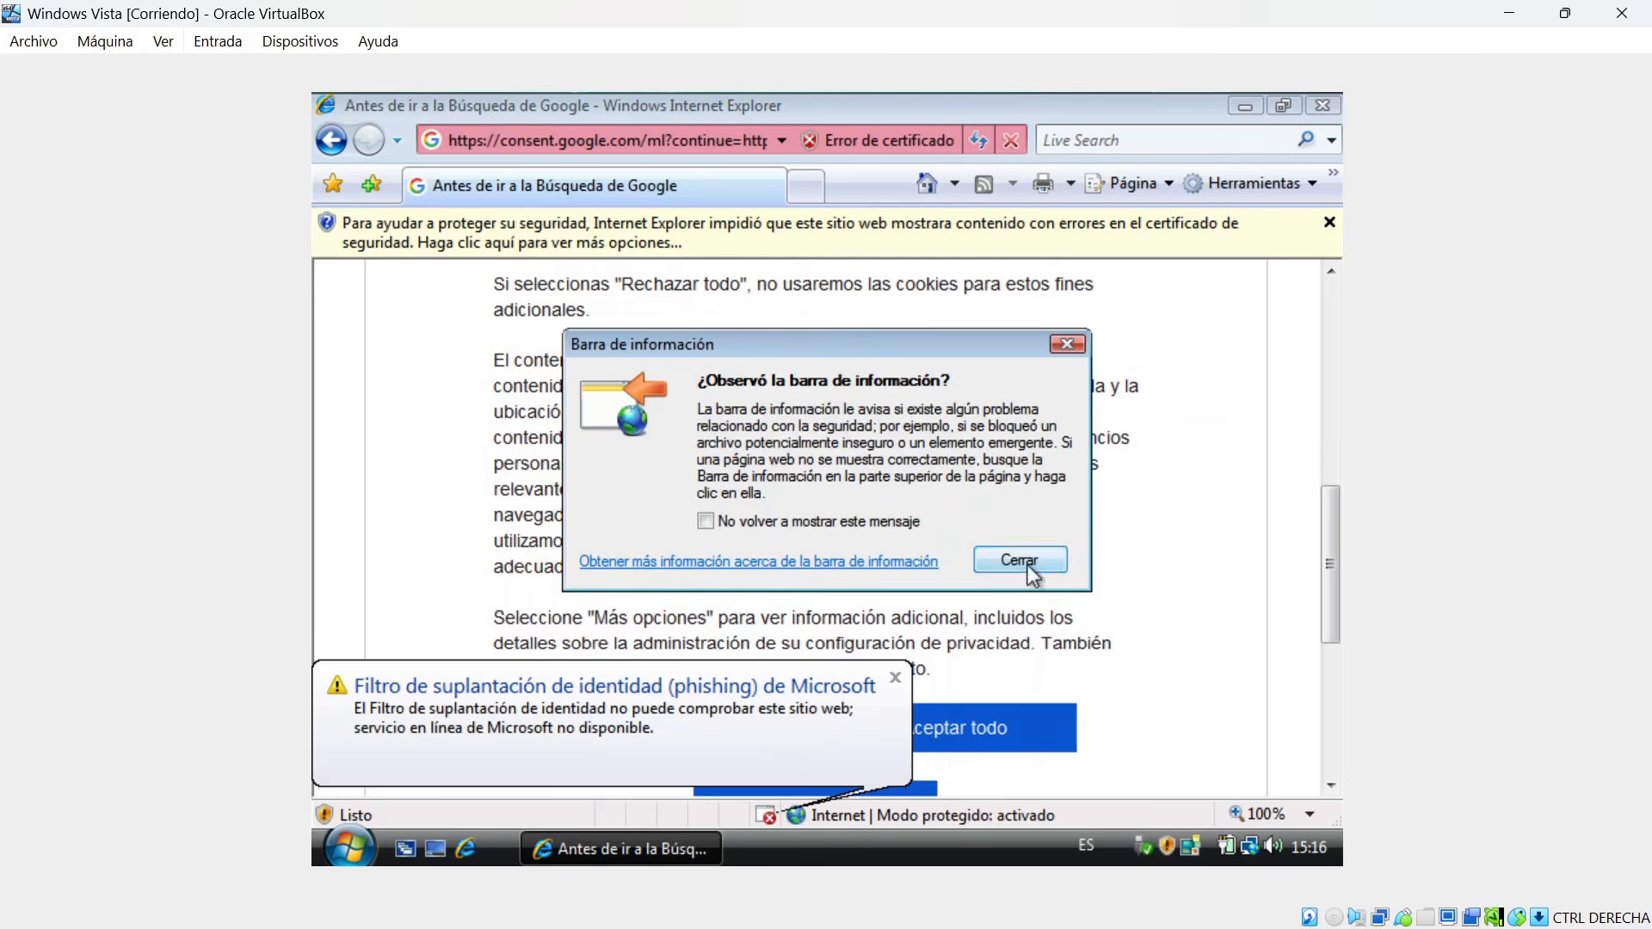
pyautogui.click(1020, 561)
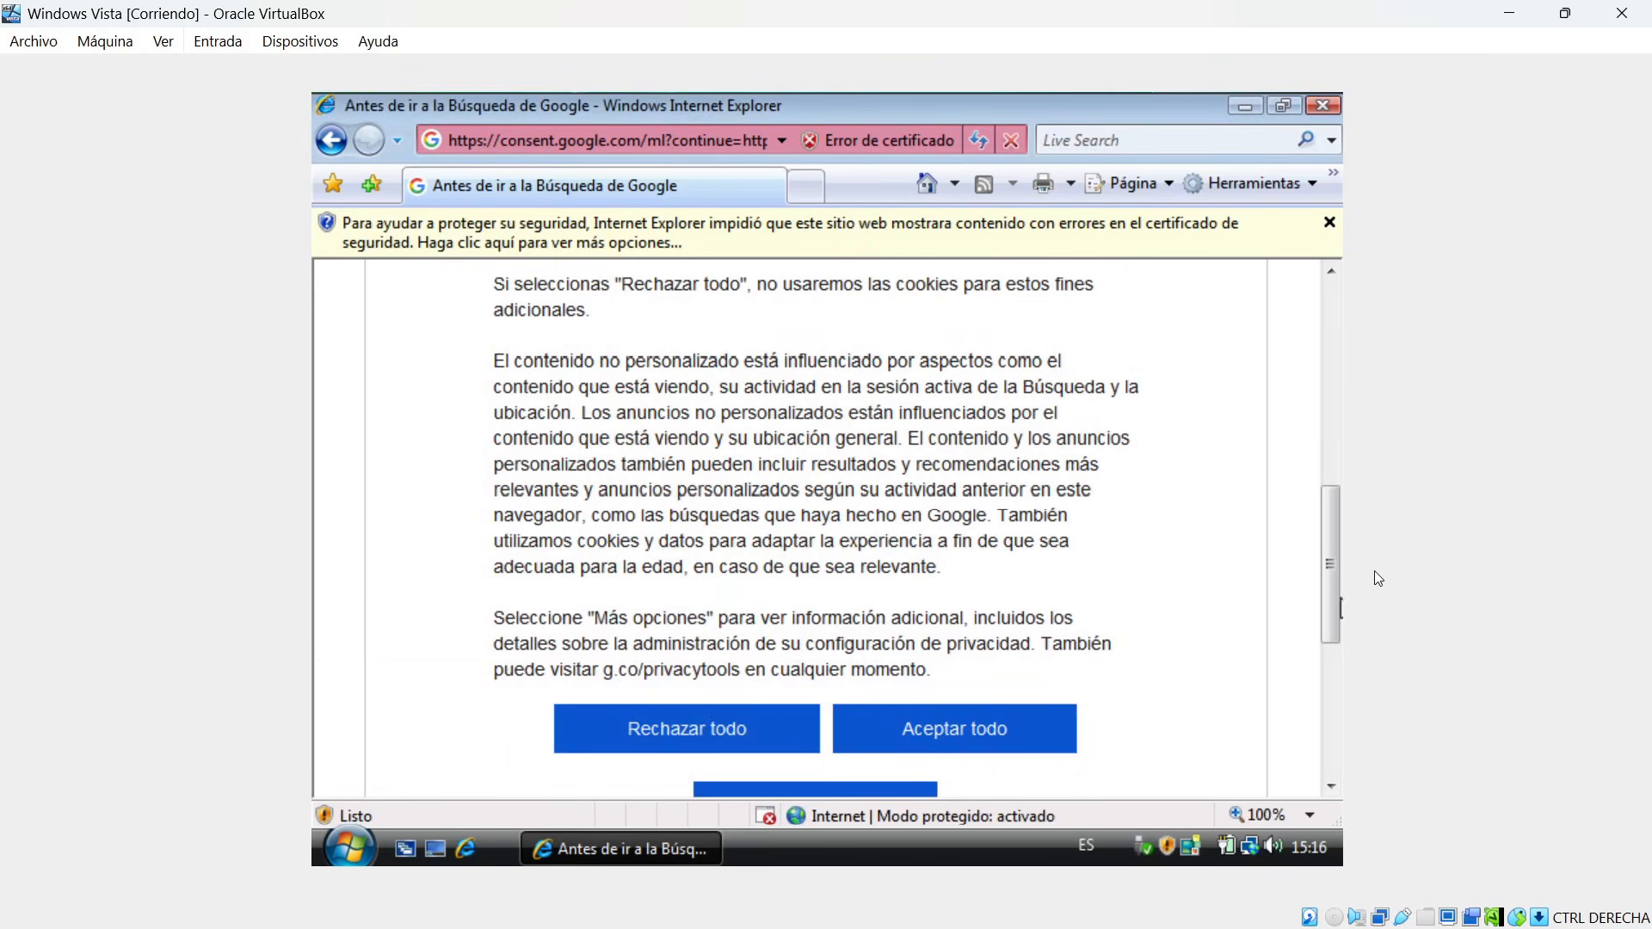
pyautogui.scroll(-3, 1332, 556)
pyautogui.click(998, 582)
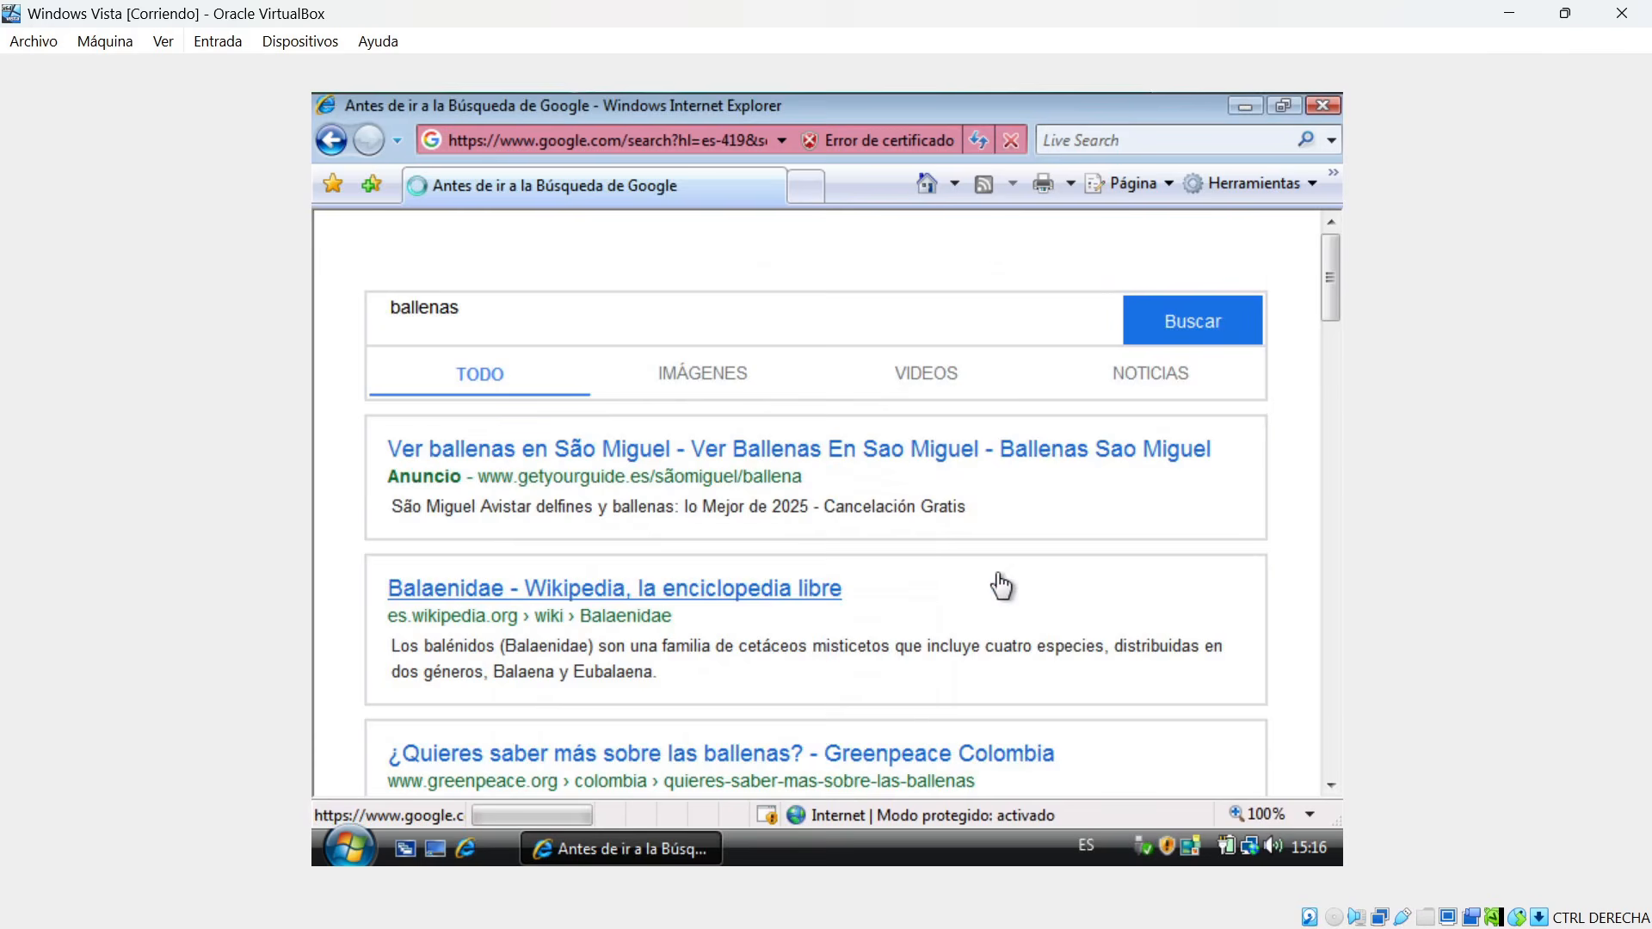
# View the image results for ballenas and dismiss the browser's information bar notices.
pyautogui.click(675, 379)
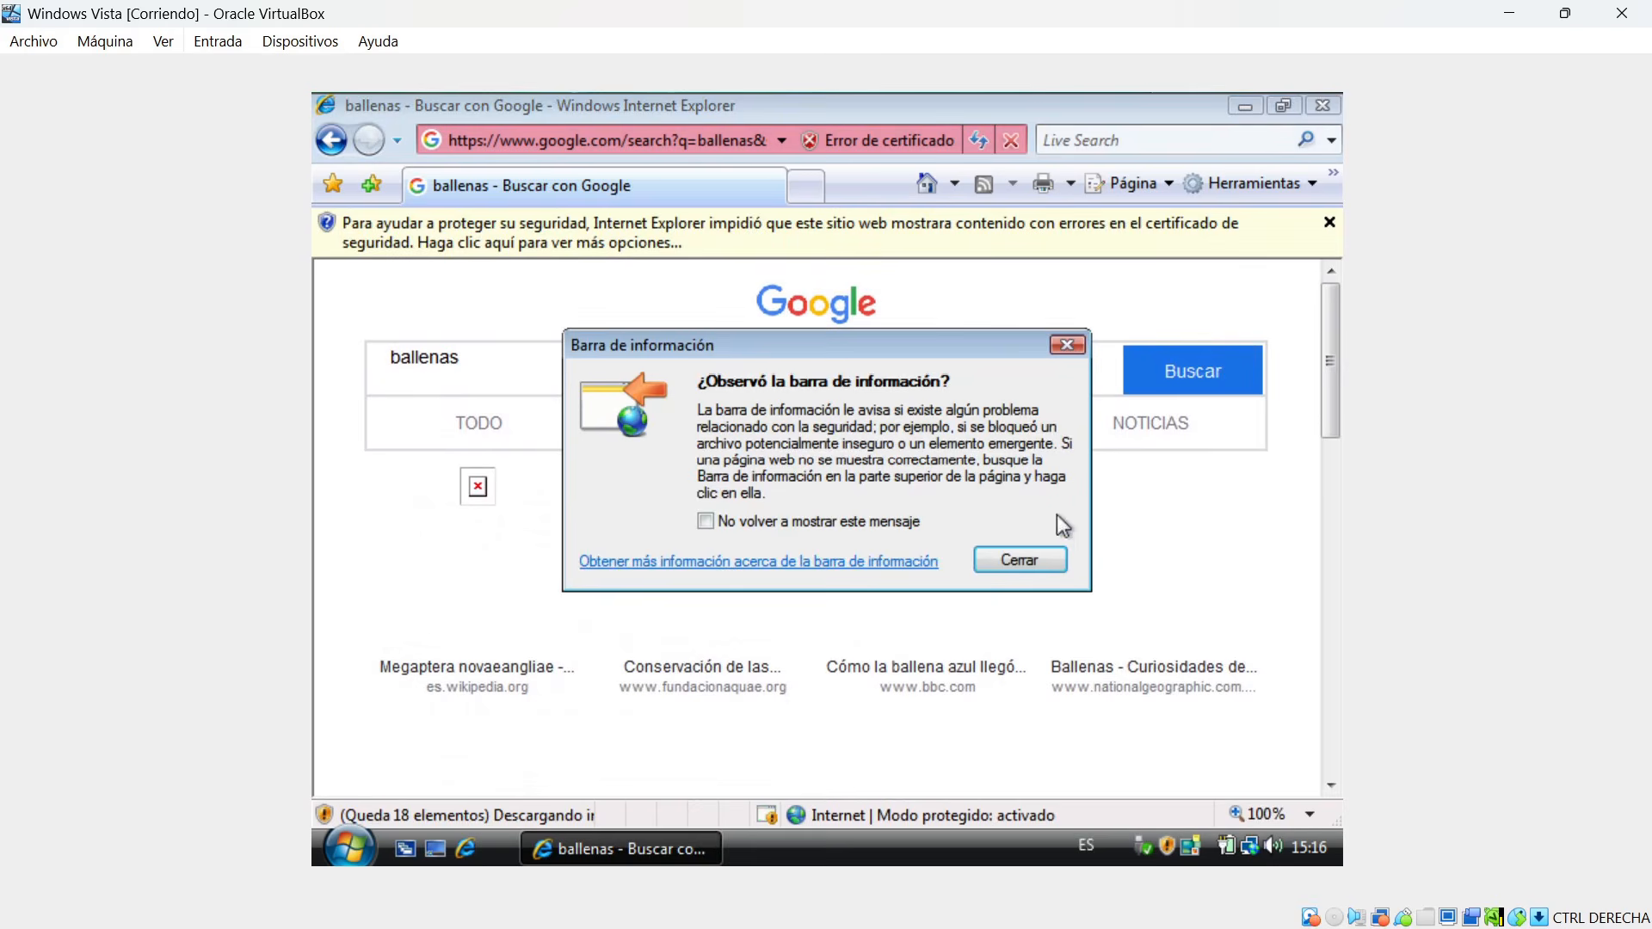
pyautogui.click(1036, 561)
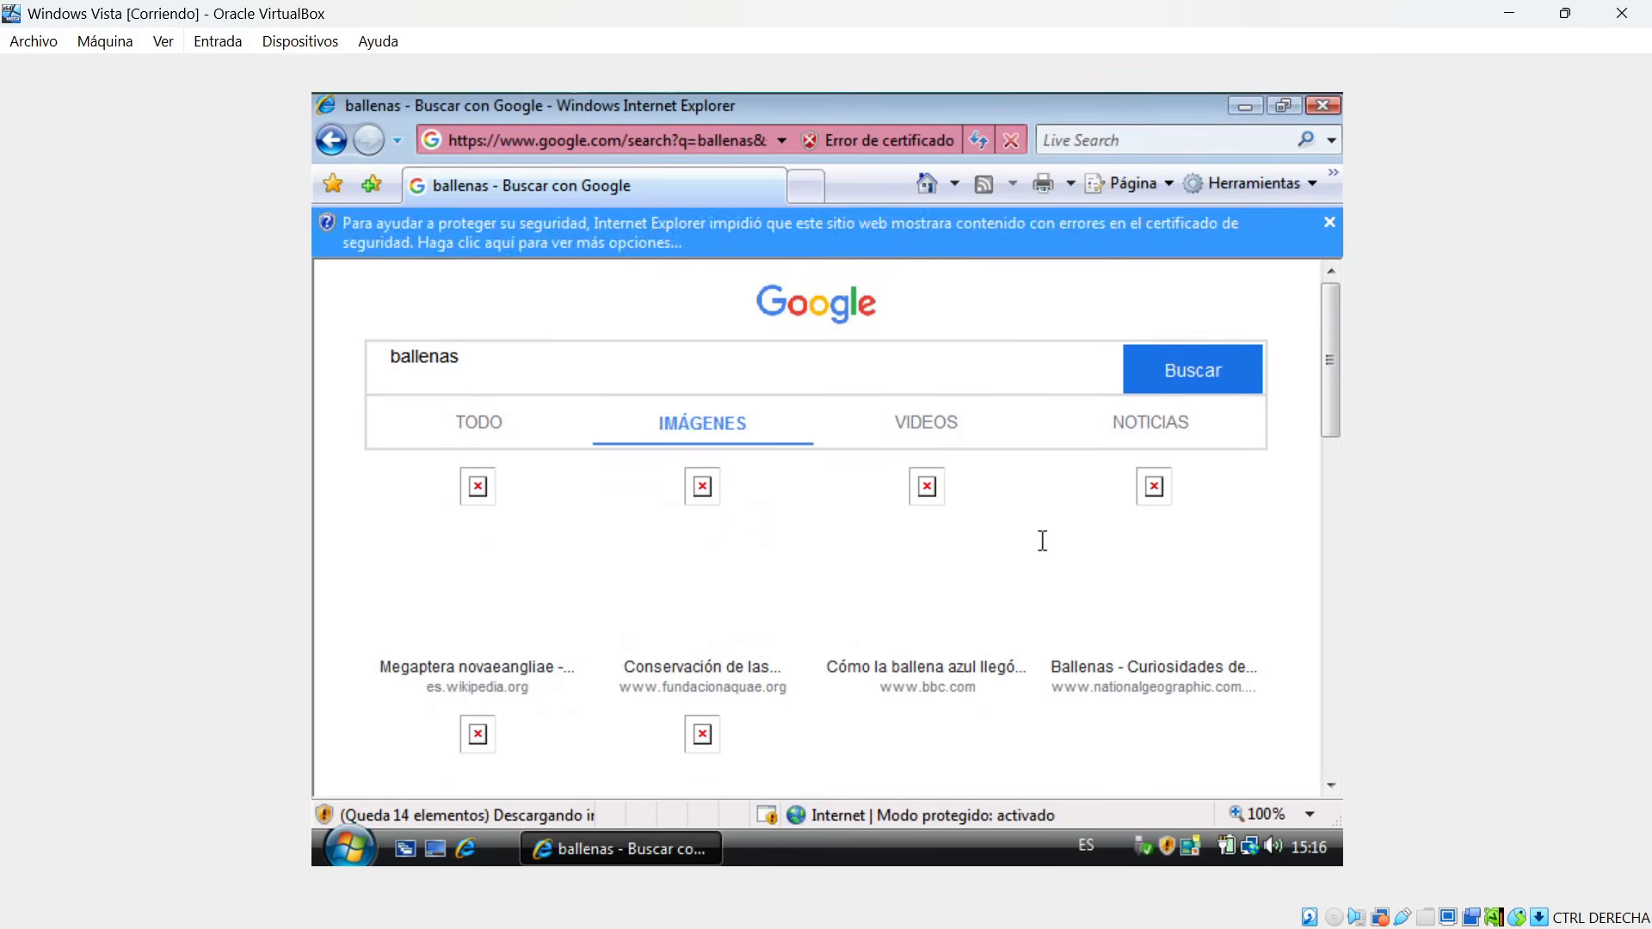
pyautogui.hotkey('ctrl', 'f')
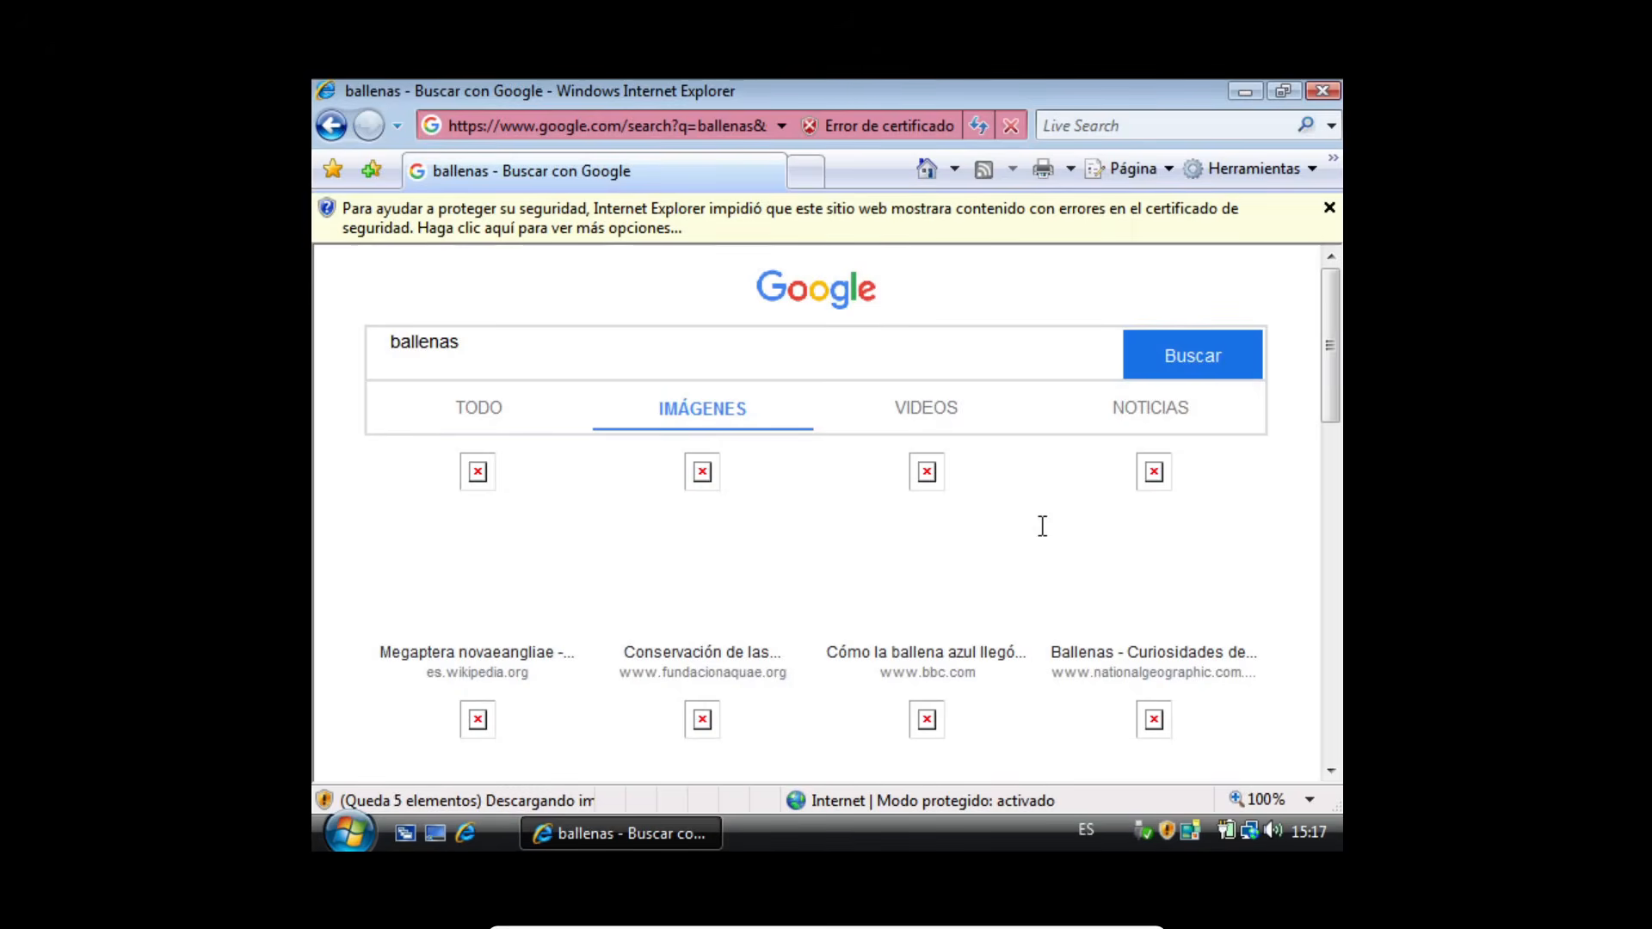
pyautogui.hotkey('ctrl', 'f')
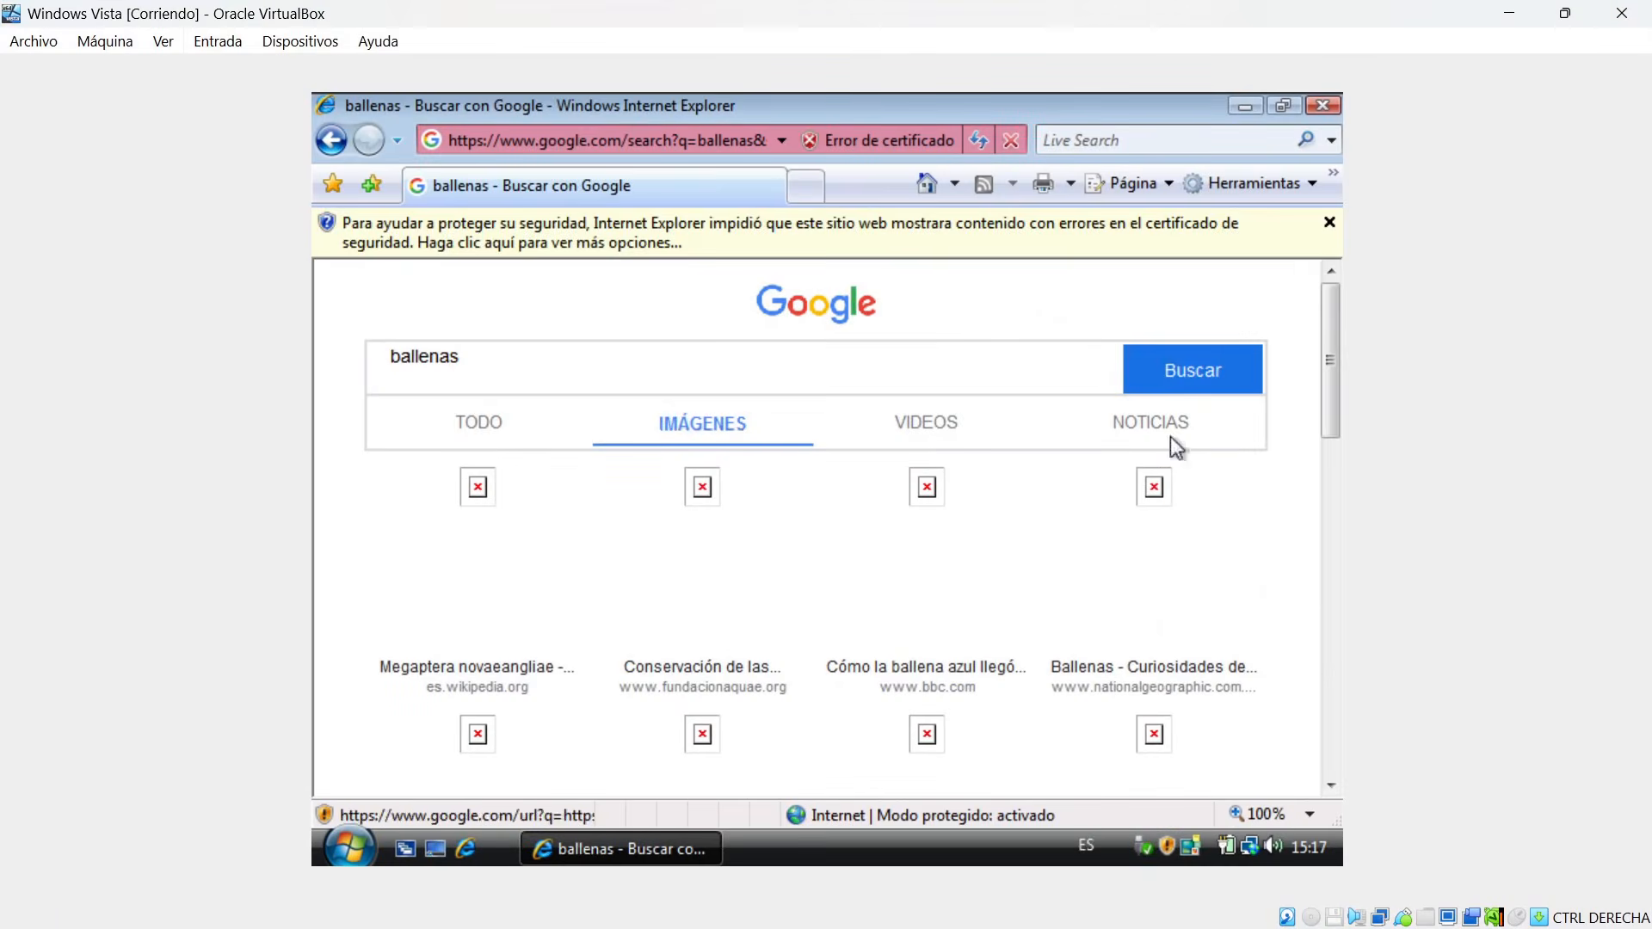
pyautogui.click(1328, 223)
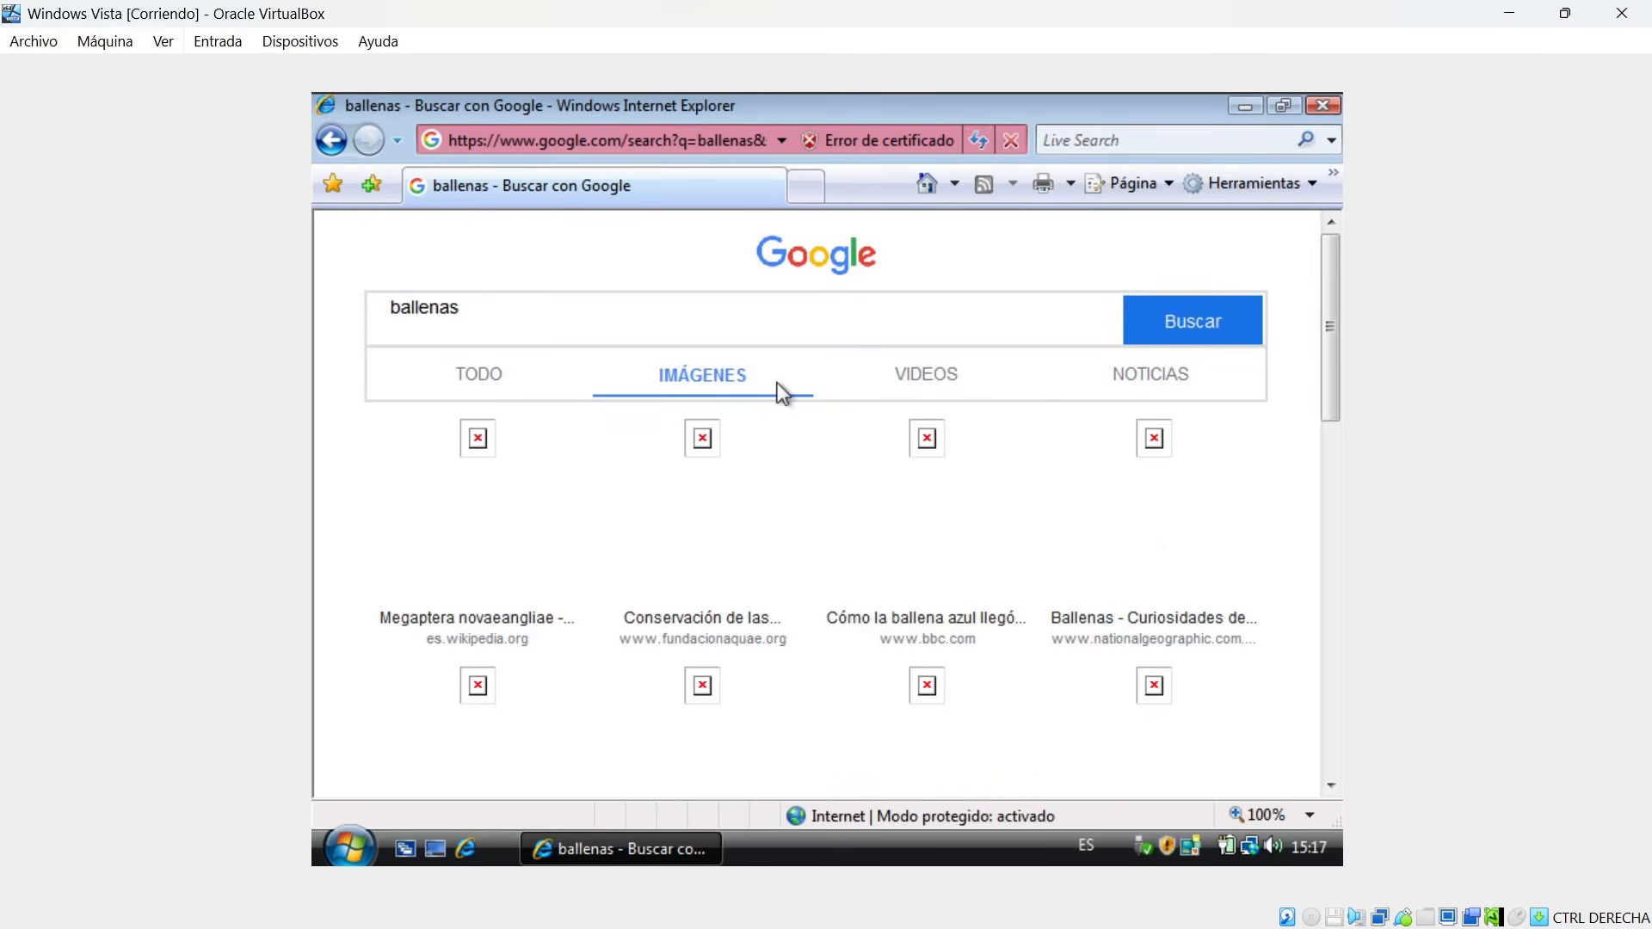
# Go back through the visited pages to the Google home page.
pyautogui.click(340, 136)
pyautogui.click(340, 136)
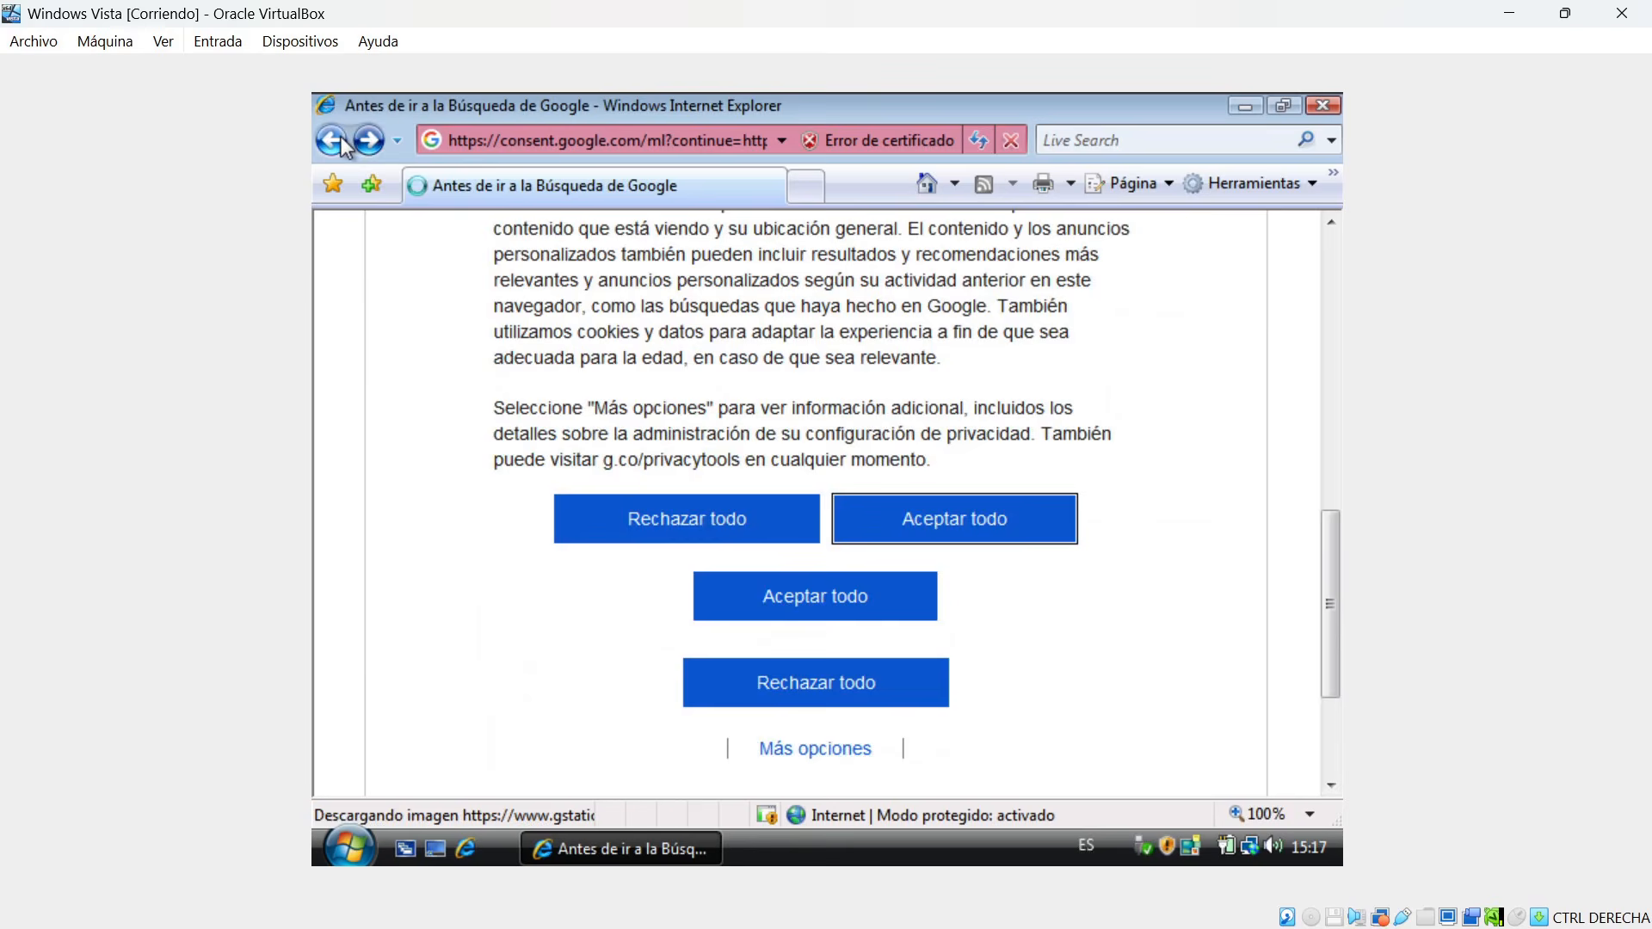
pyautogui.click(341, 136)
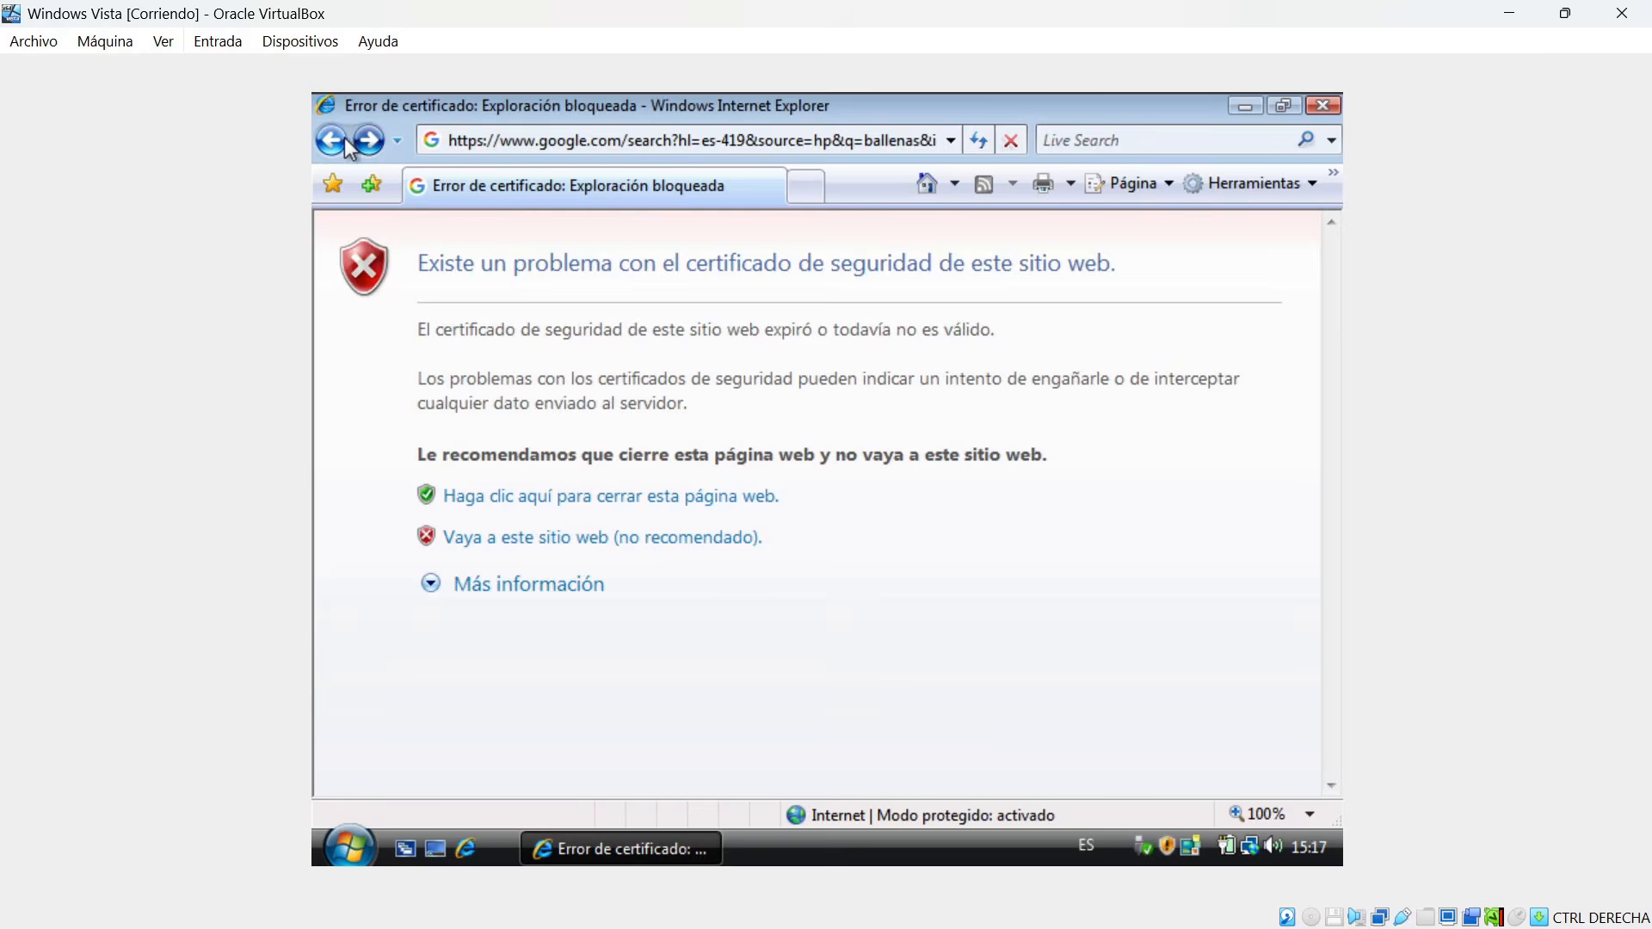
pyautogui.click(550, 541)
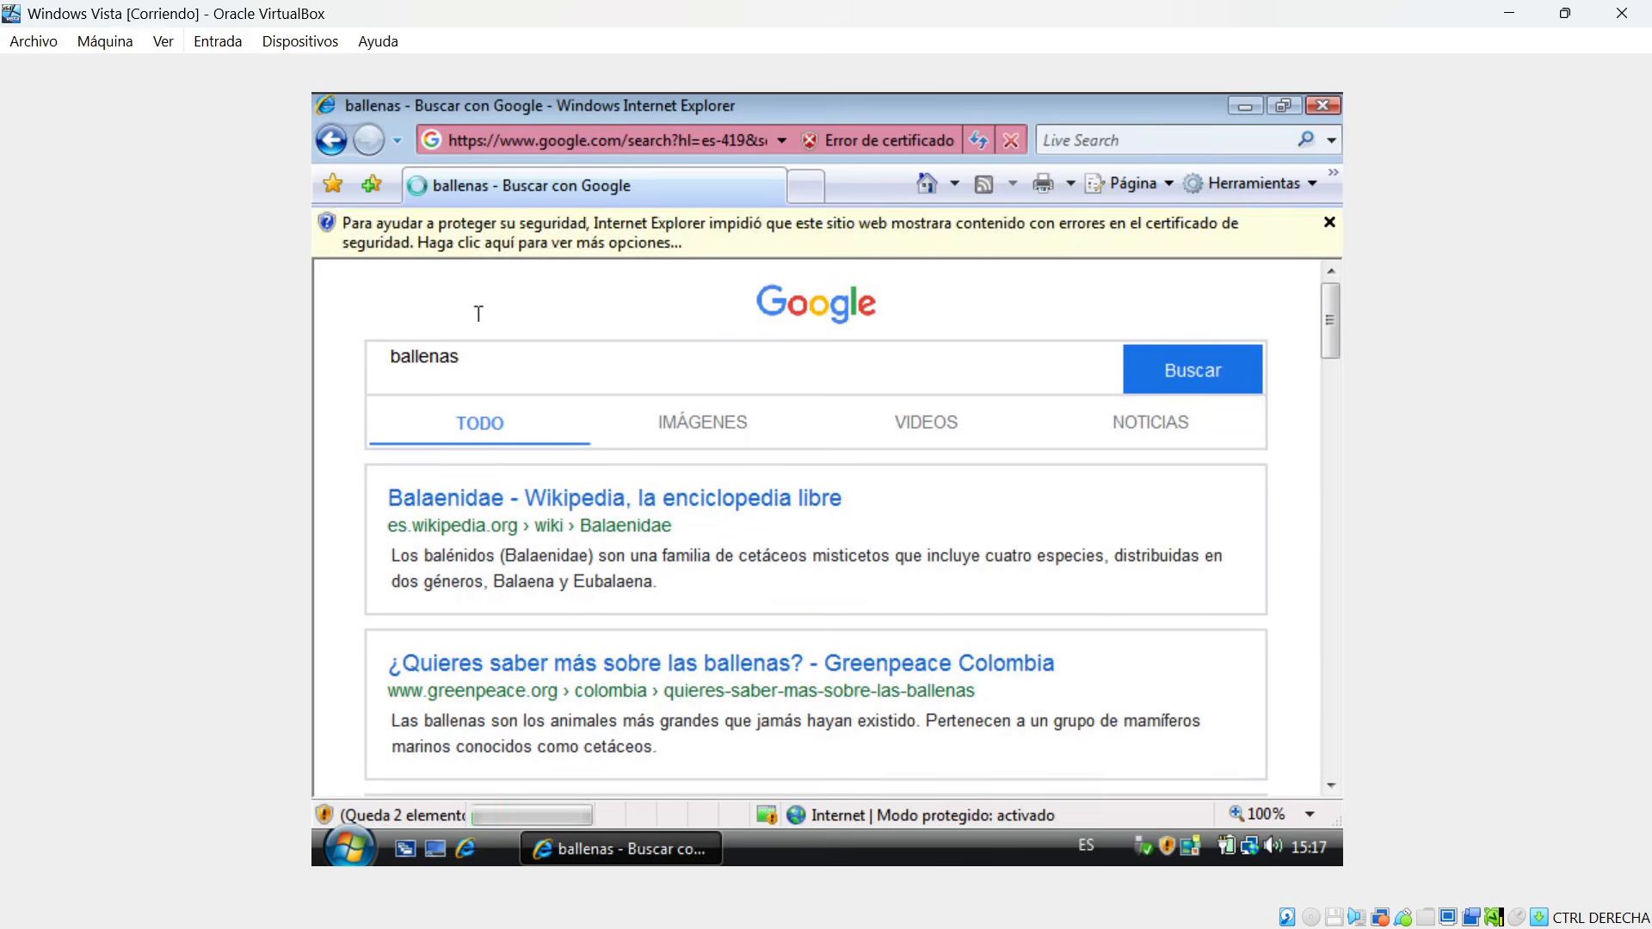
pyautogui.click(332, 150)
pyautogui.click(334, 153)
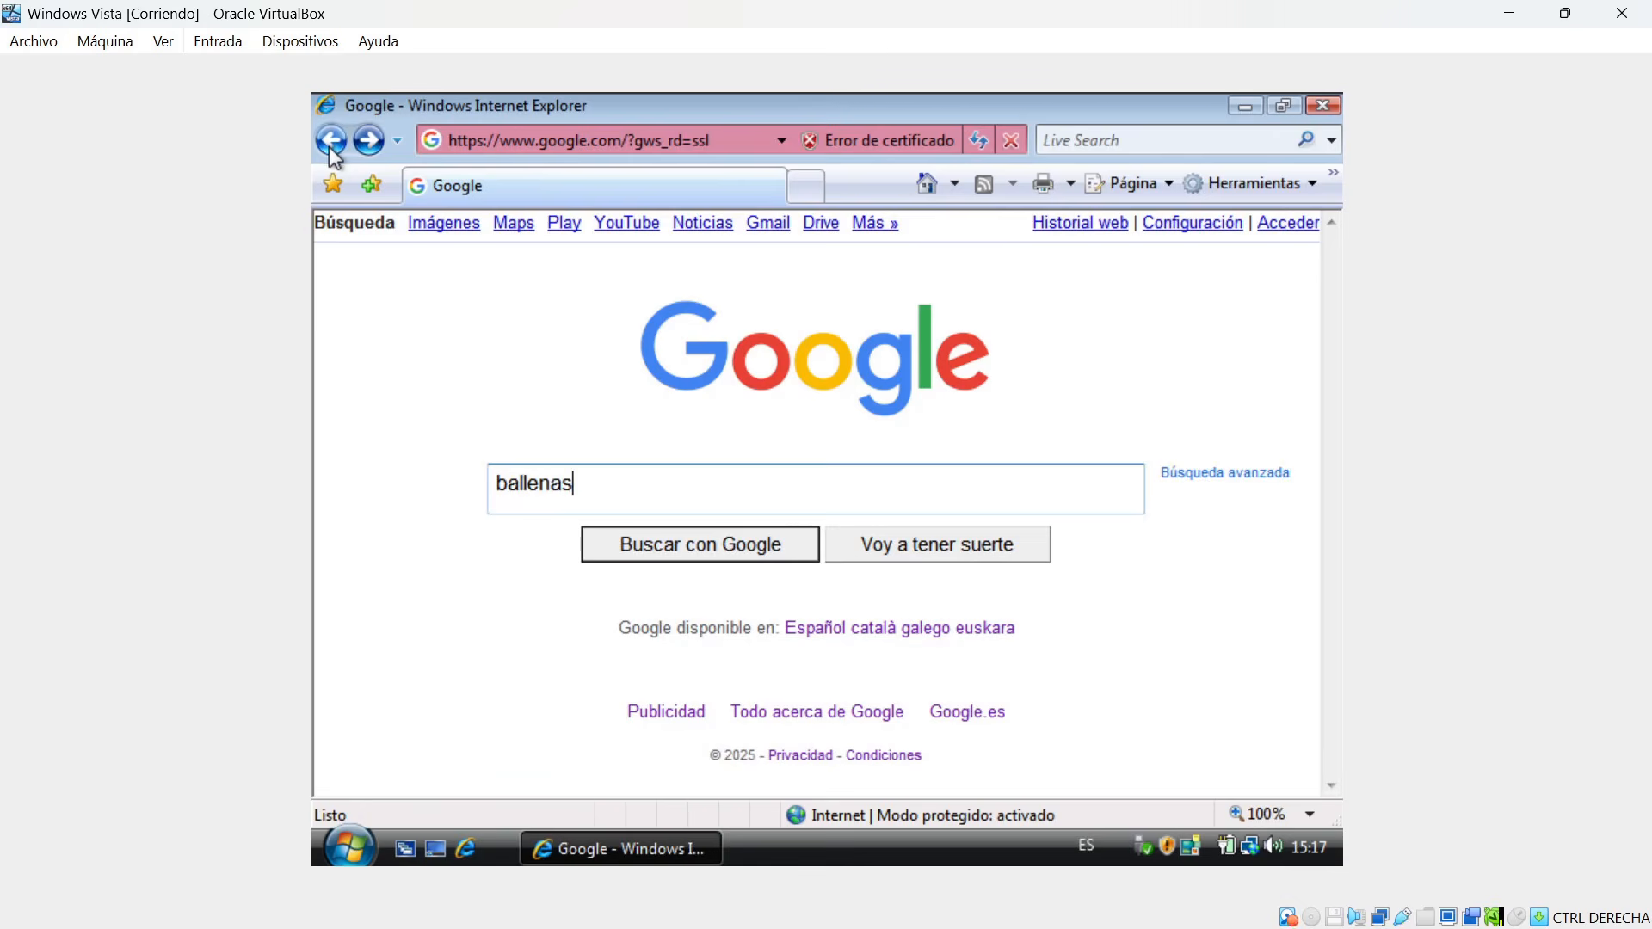
# Search Google for "oldversion" and open the OldVersion.com result.
pyautogui.moveTo(679, 487); pyautogui.dragTo(391, 464)
pyautogui.write('oldversion')
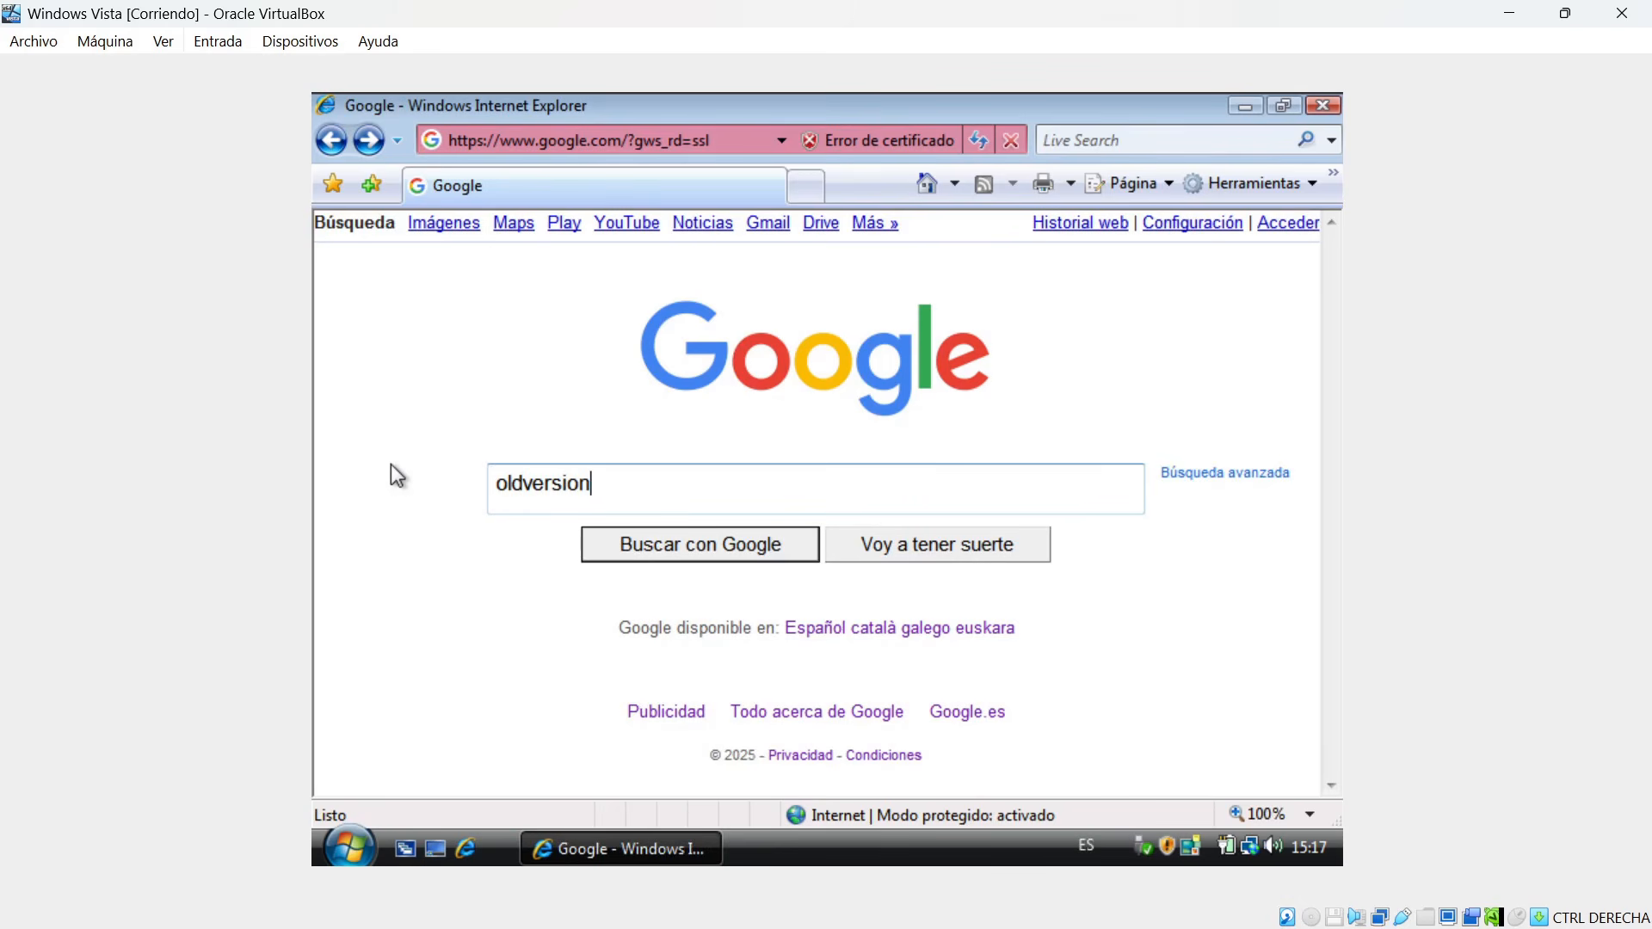
pyautogui.press('Return')
pyautogui.click(889, 542)
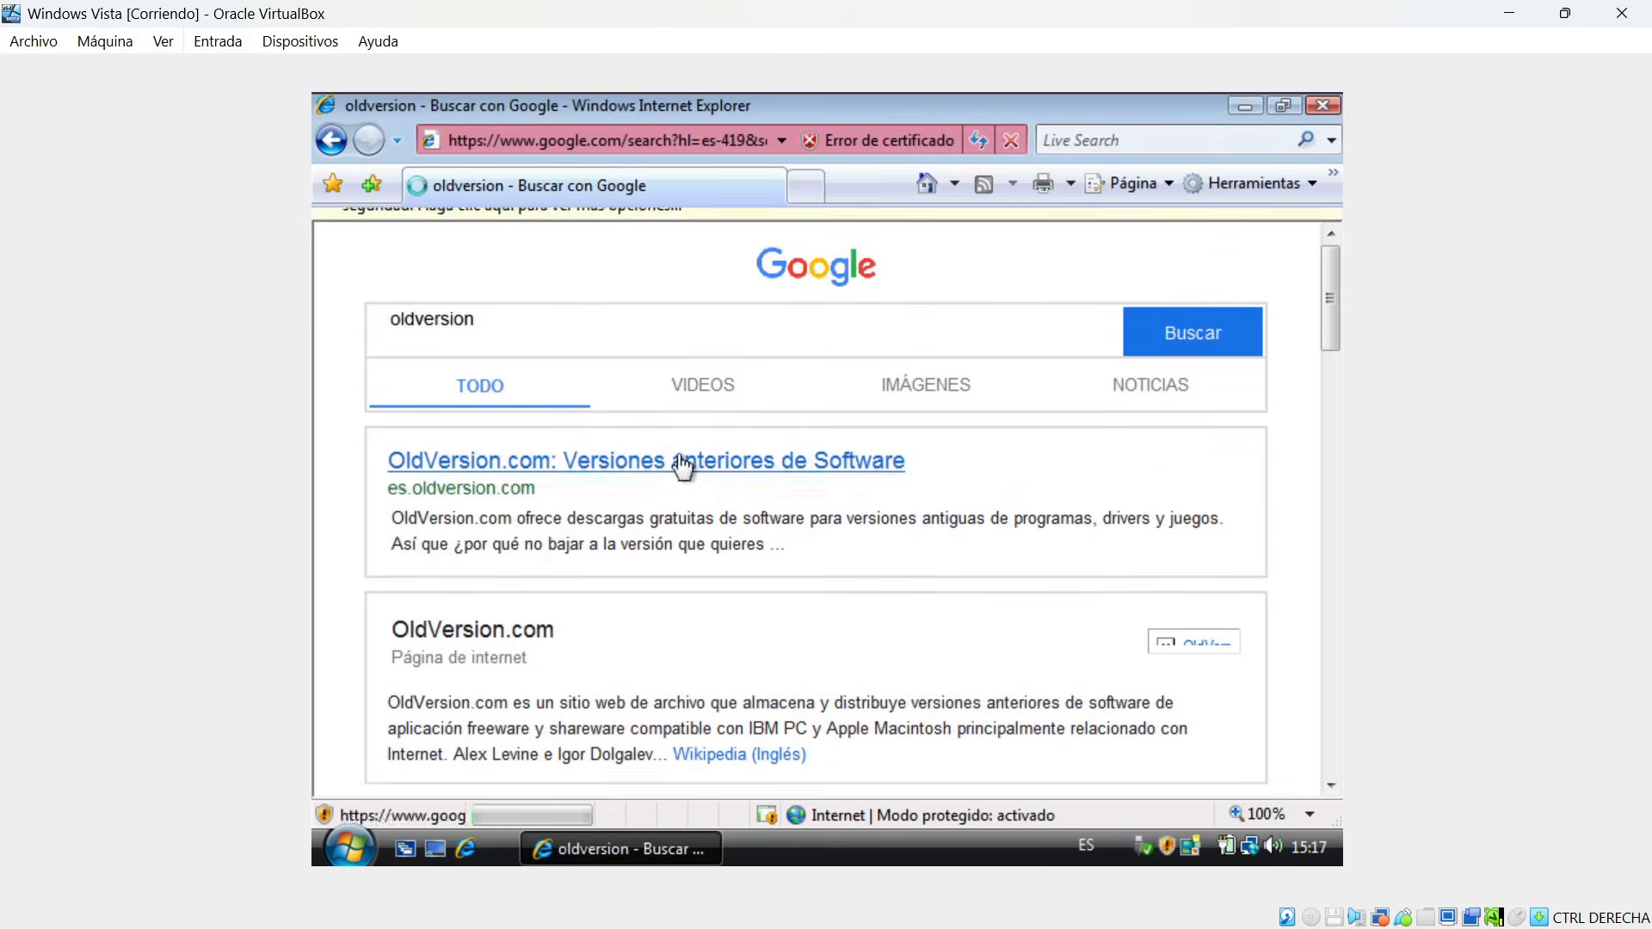
pyautogui.click(634, 506)
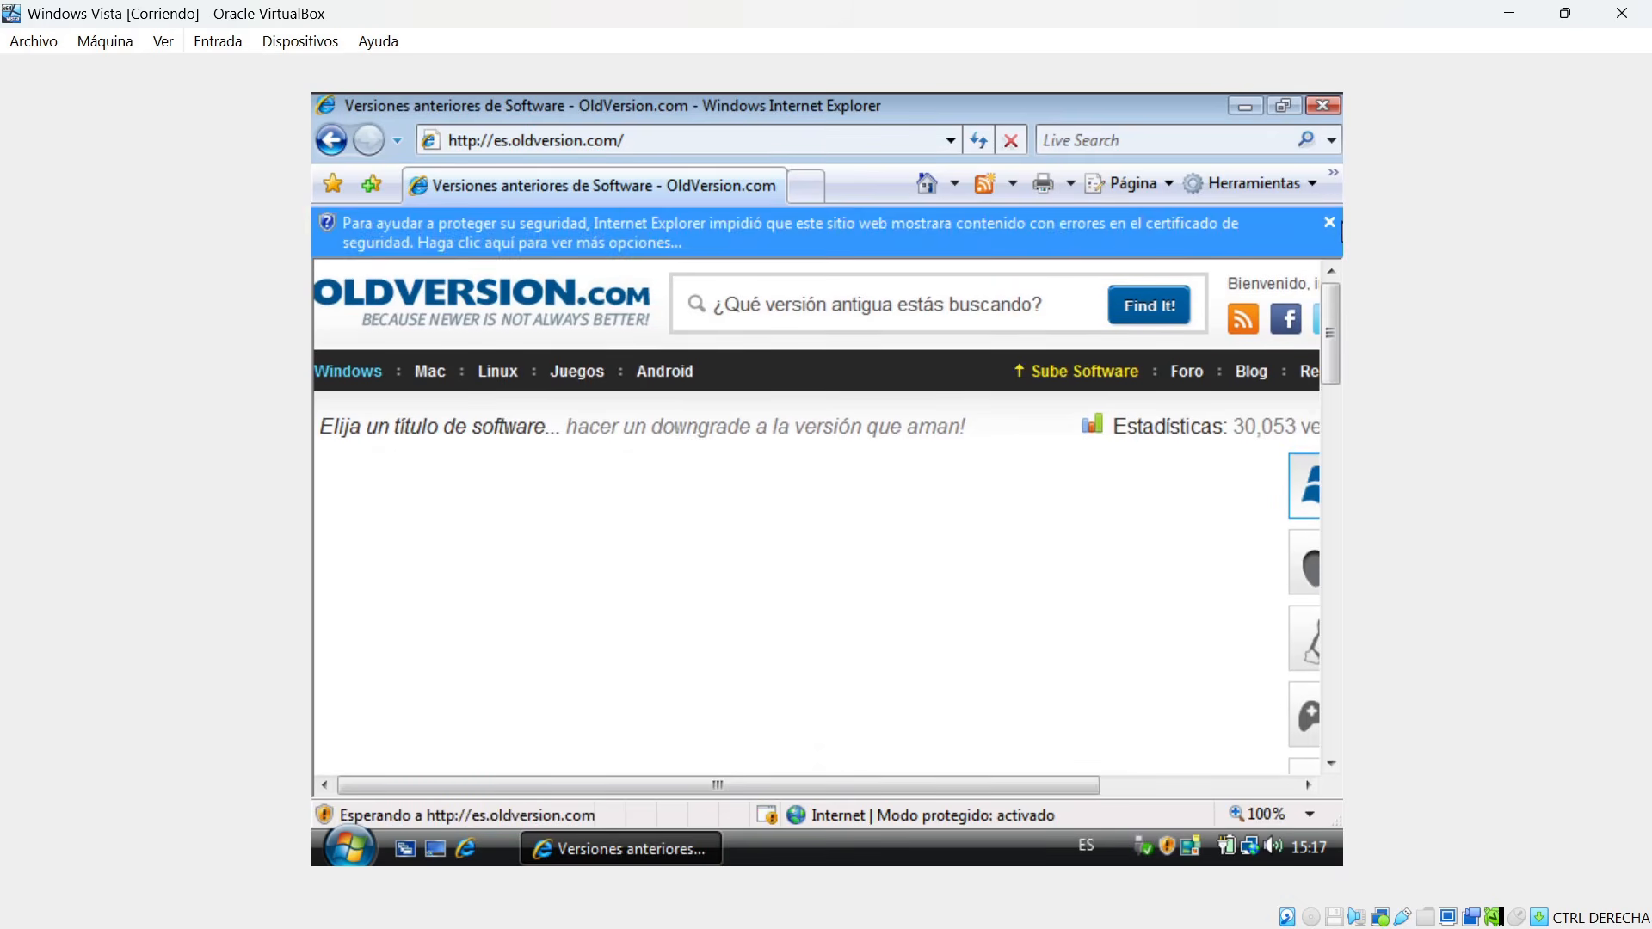
# Look through the OldVersion.com home page, then close Internet Explorer and dismiss the desktop notification.
pyautogui.click(1331, 225)
pyautogui.moveTo(1332, 298); pyautogui.dragTo(1334, 323)
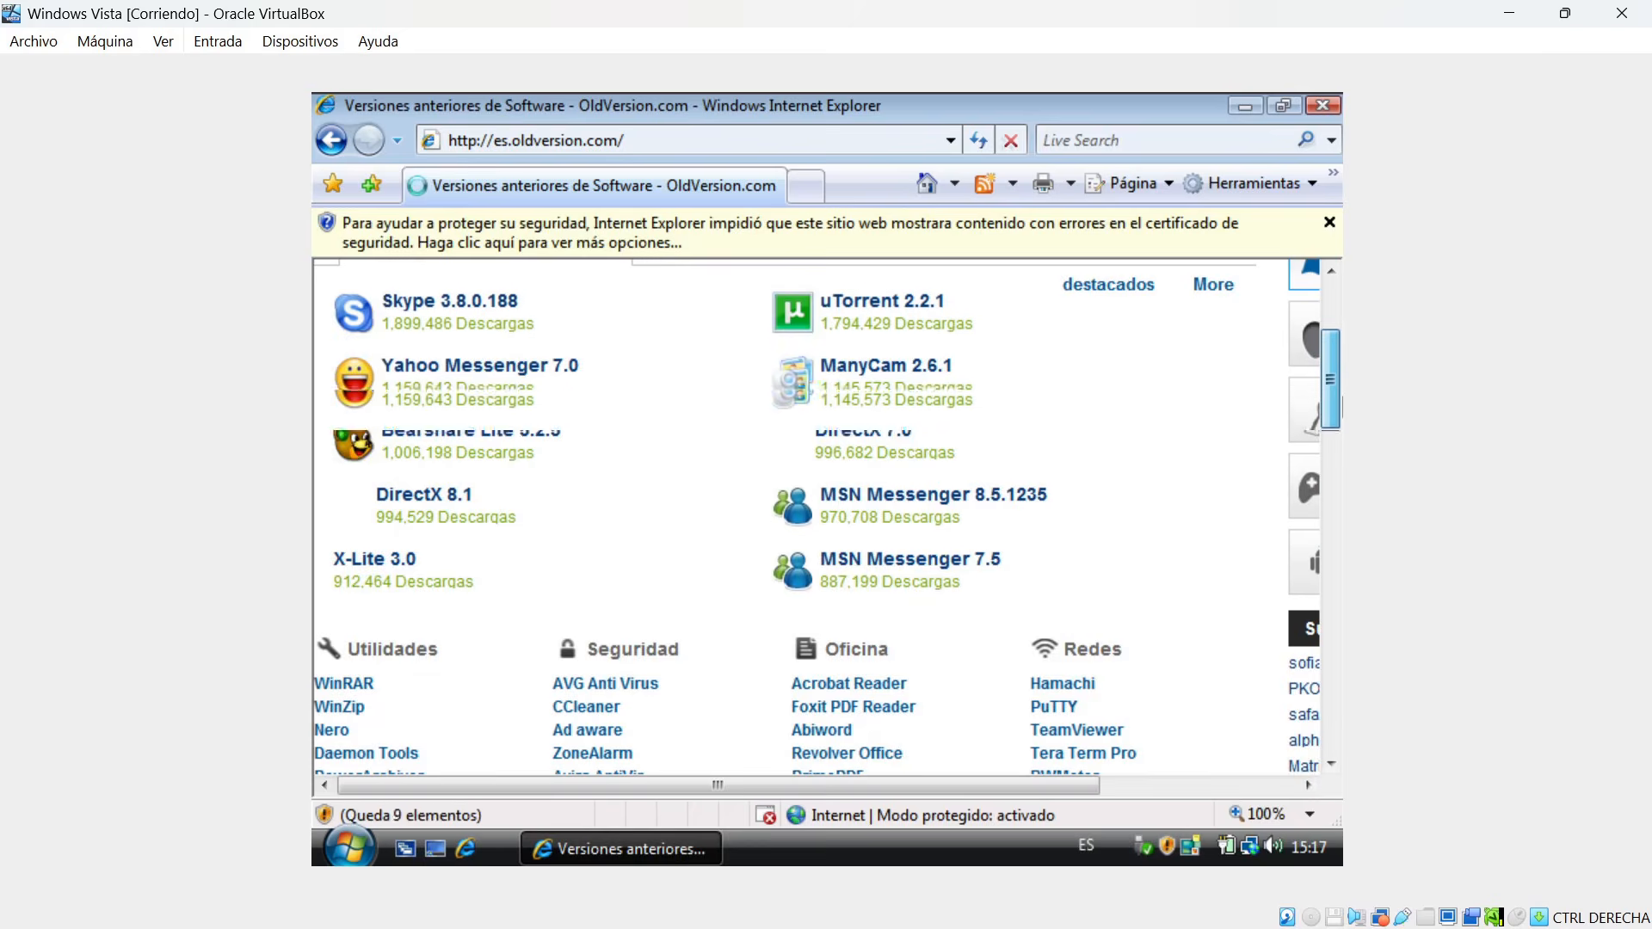
pyautogui.moveTo(1343, 341)
pyautogui.mouseDown()
pyautogui.moveTo(1340, 671)
pyautogui.moveTo(1342, 487)
pyautogui.moveTo(1369, 323)
pyautogui.mouseUp()
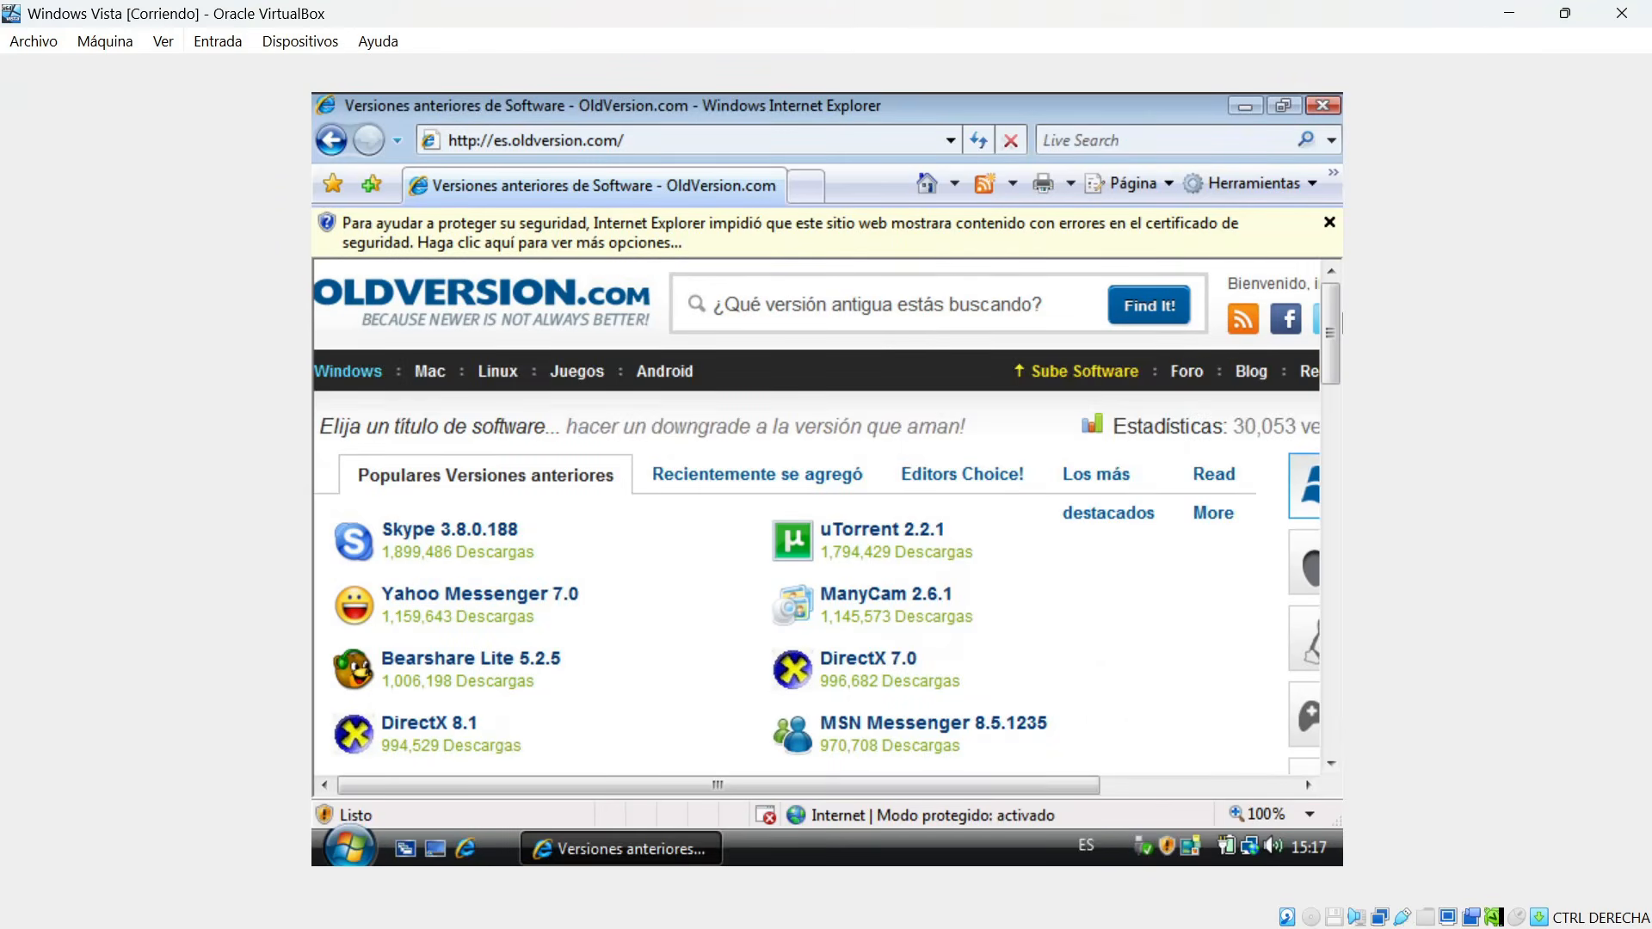
pyautogui.click(1324, 105)
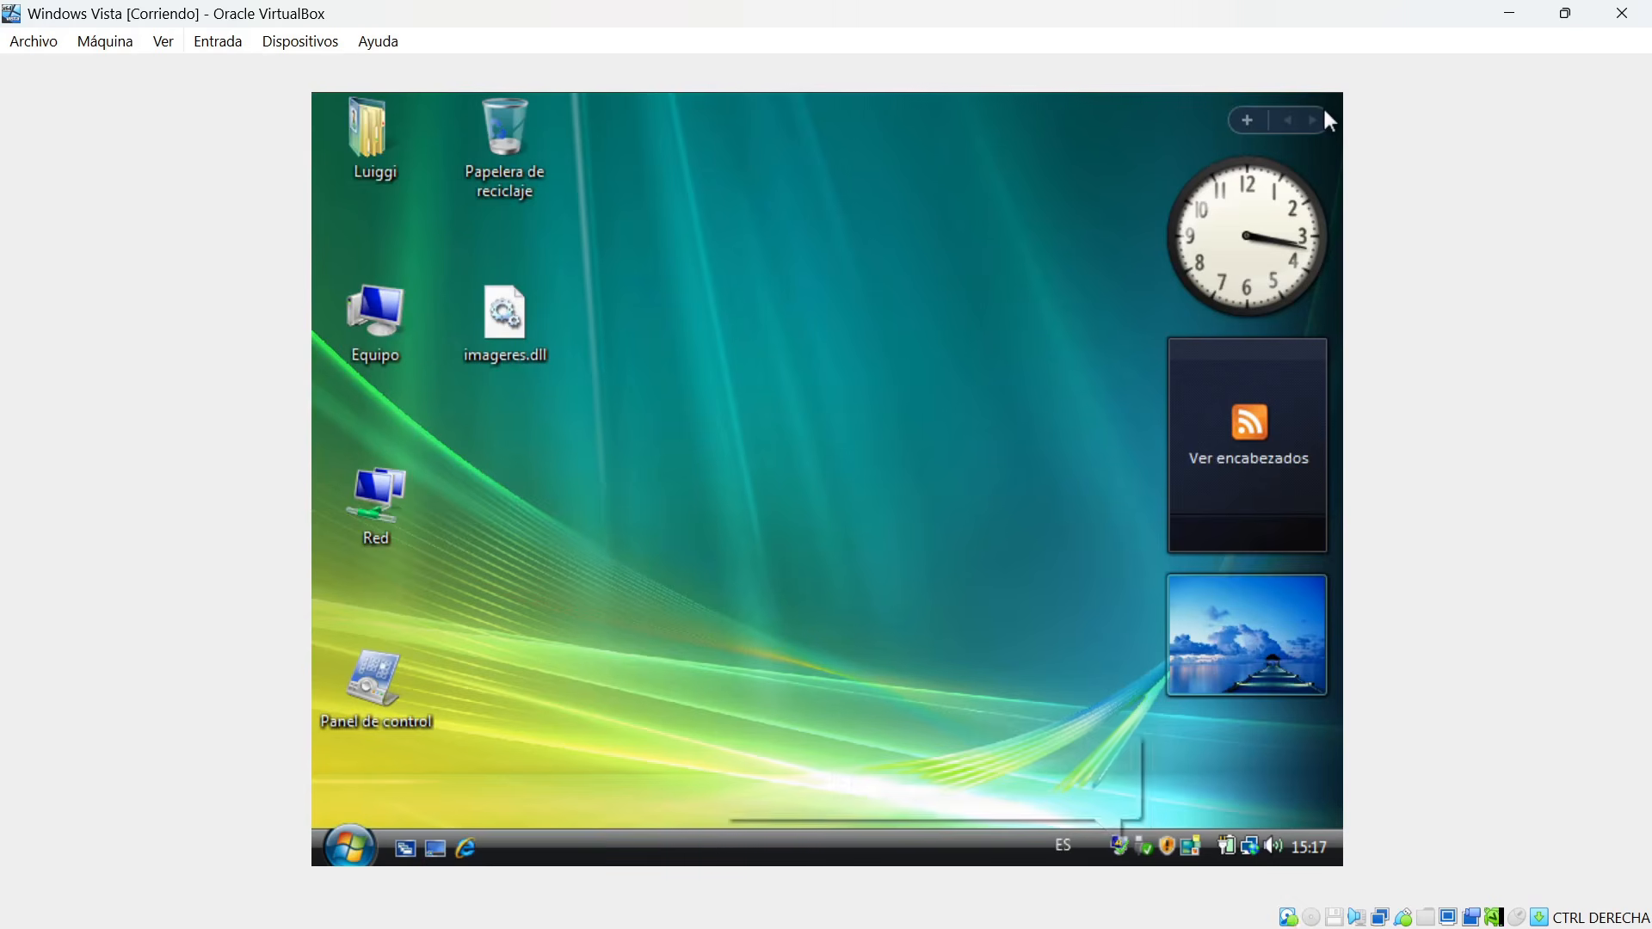
pyautogui.click(1126, 751)
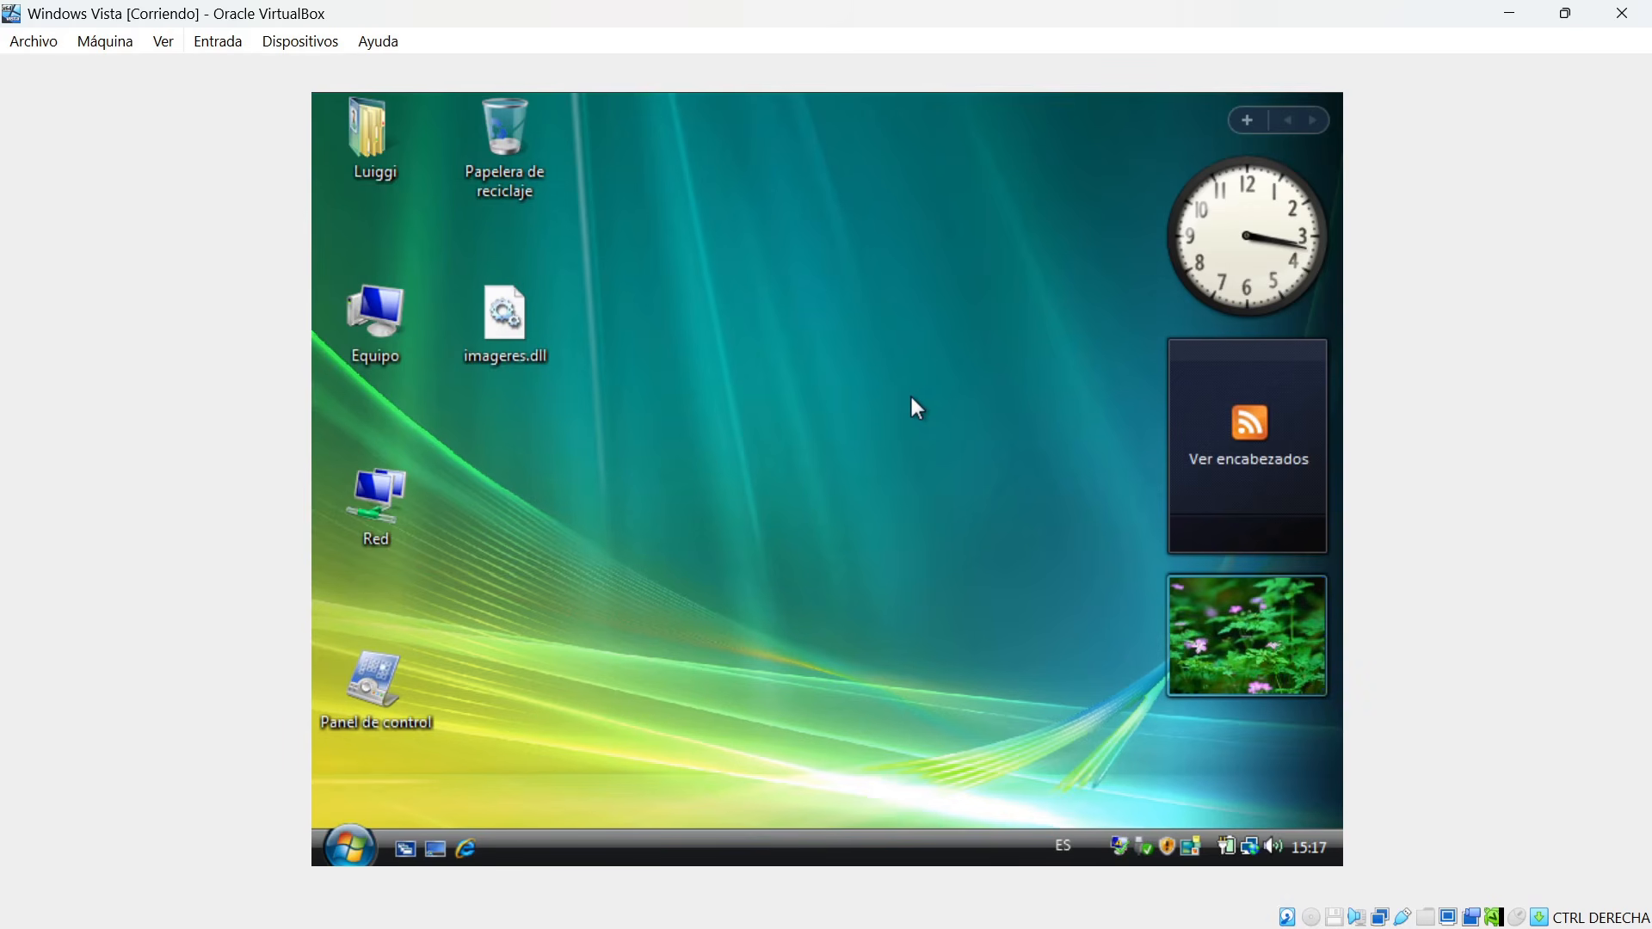
# Clear the open windows on the host computer to check its desktop for the VBoxGuestAdditions ISO, and return to the virtual machine.
pyautogui.click(297, 43)
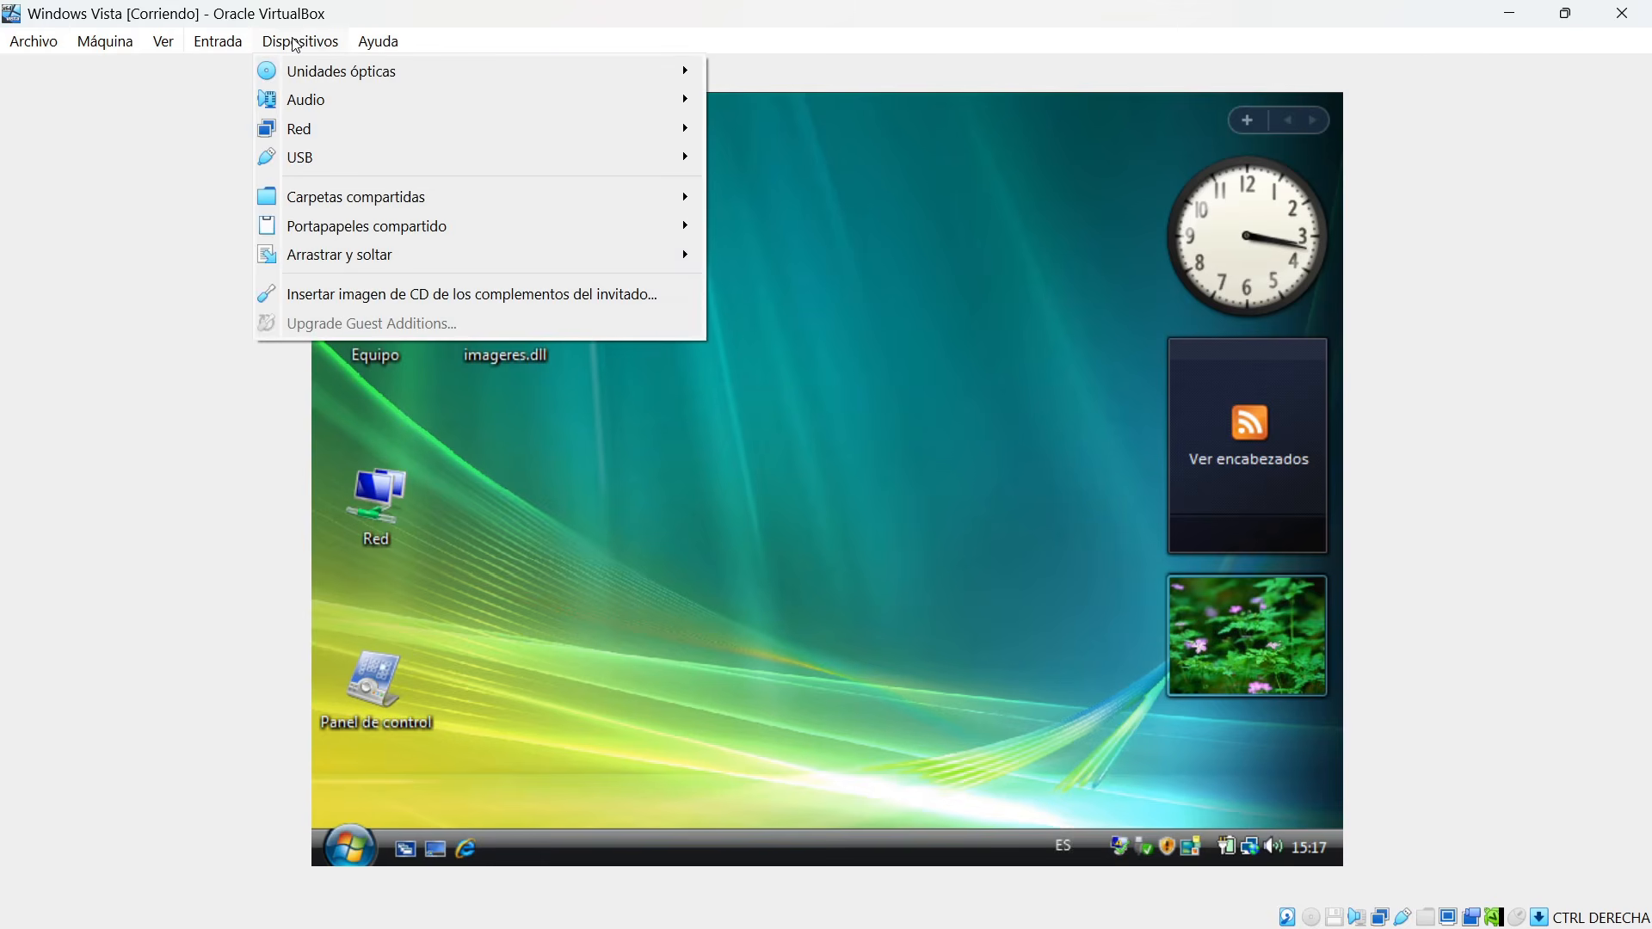
pyautogui.click(1512, 28)
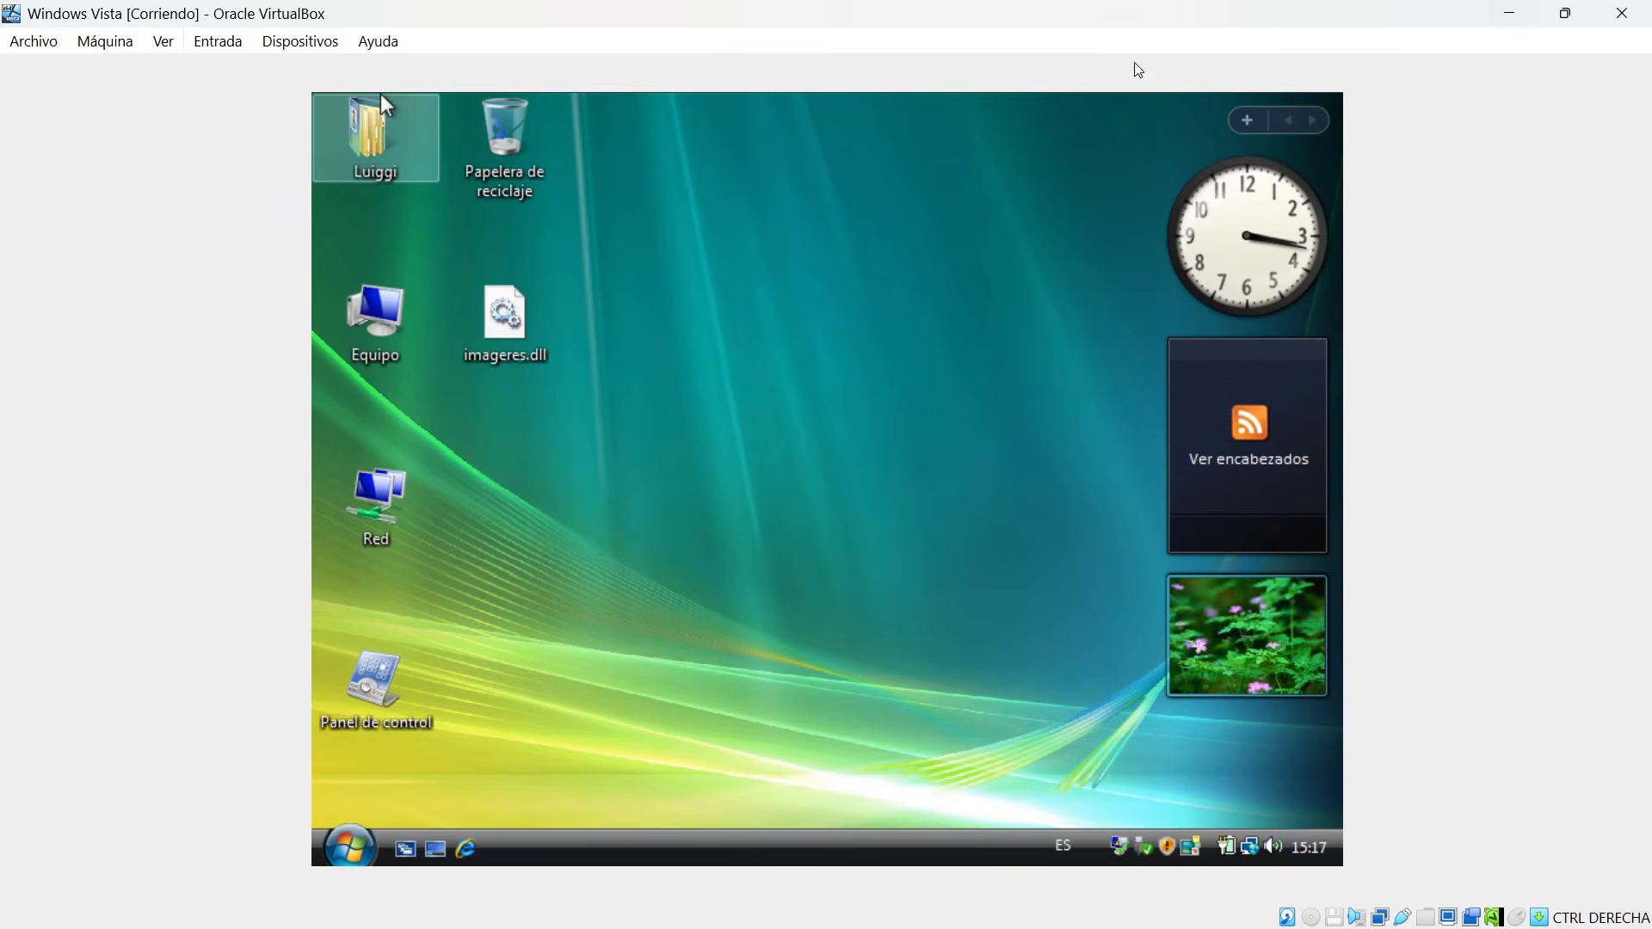
pyautogui.click(1521, 12)
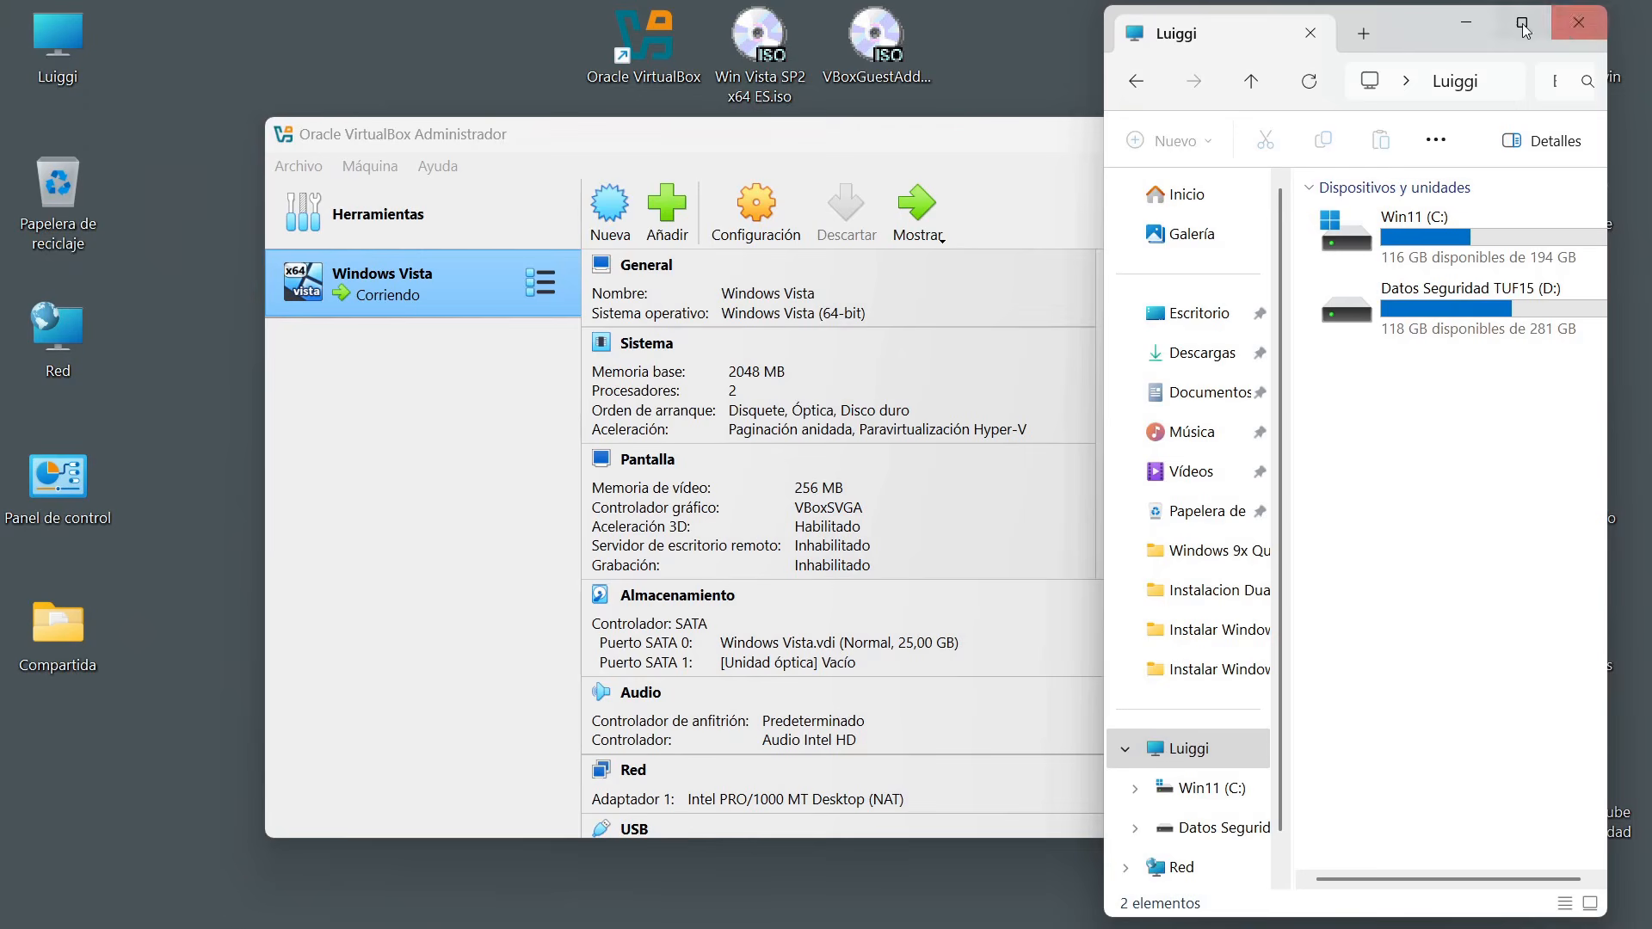
pyautogui.click(1579, 22)
pyautogui.click(909, 55)
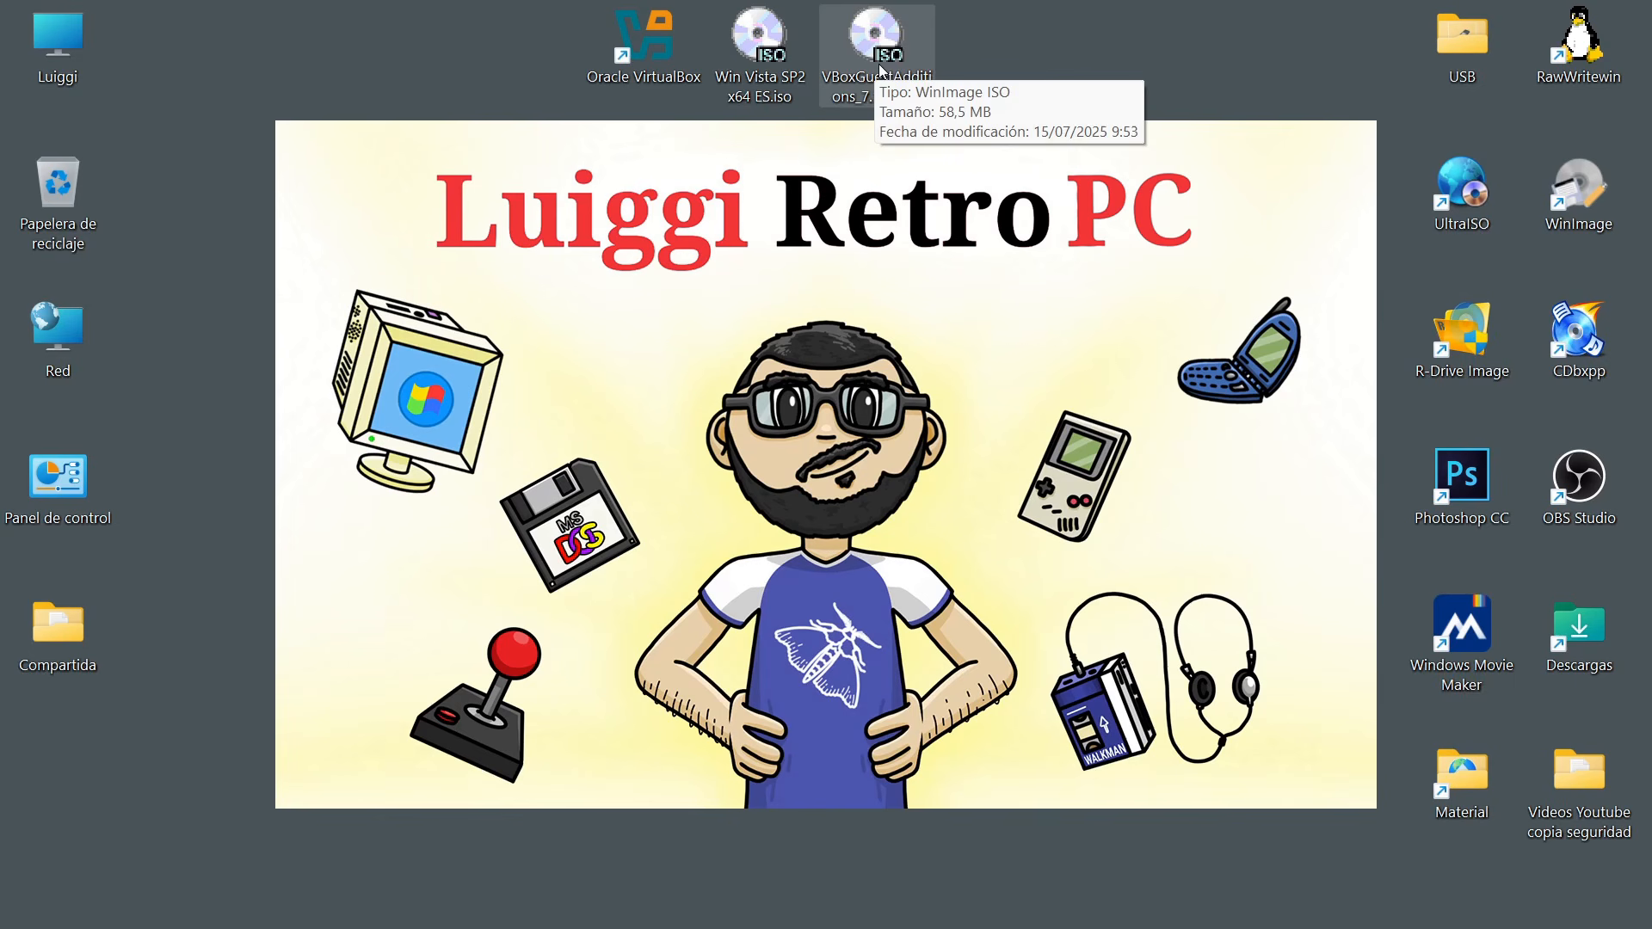
pyautogui.click(701, 904)
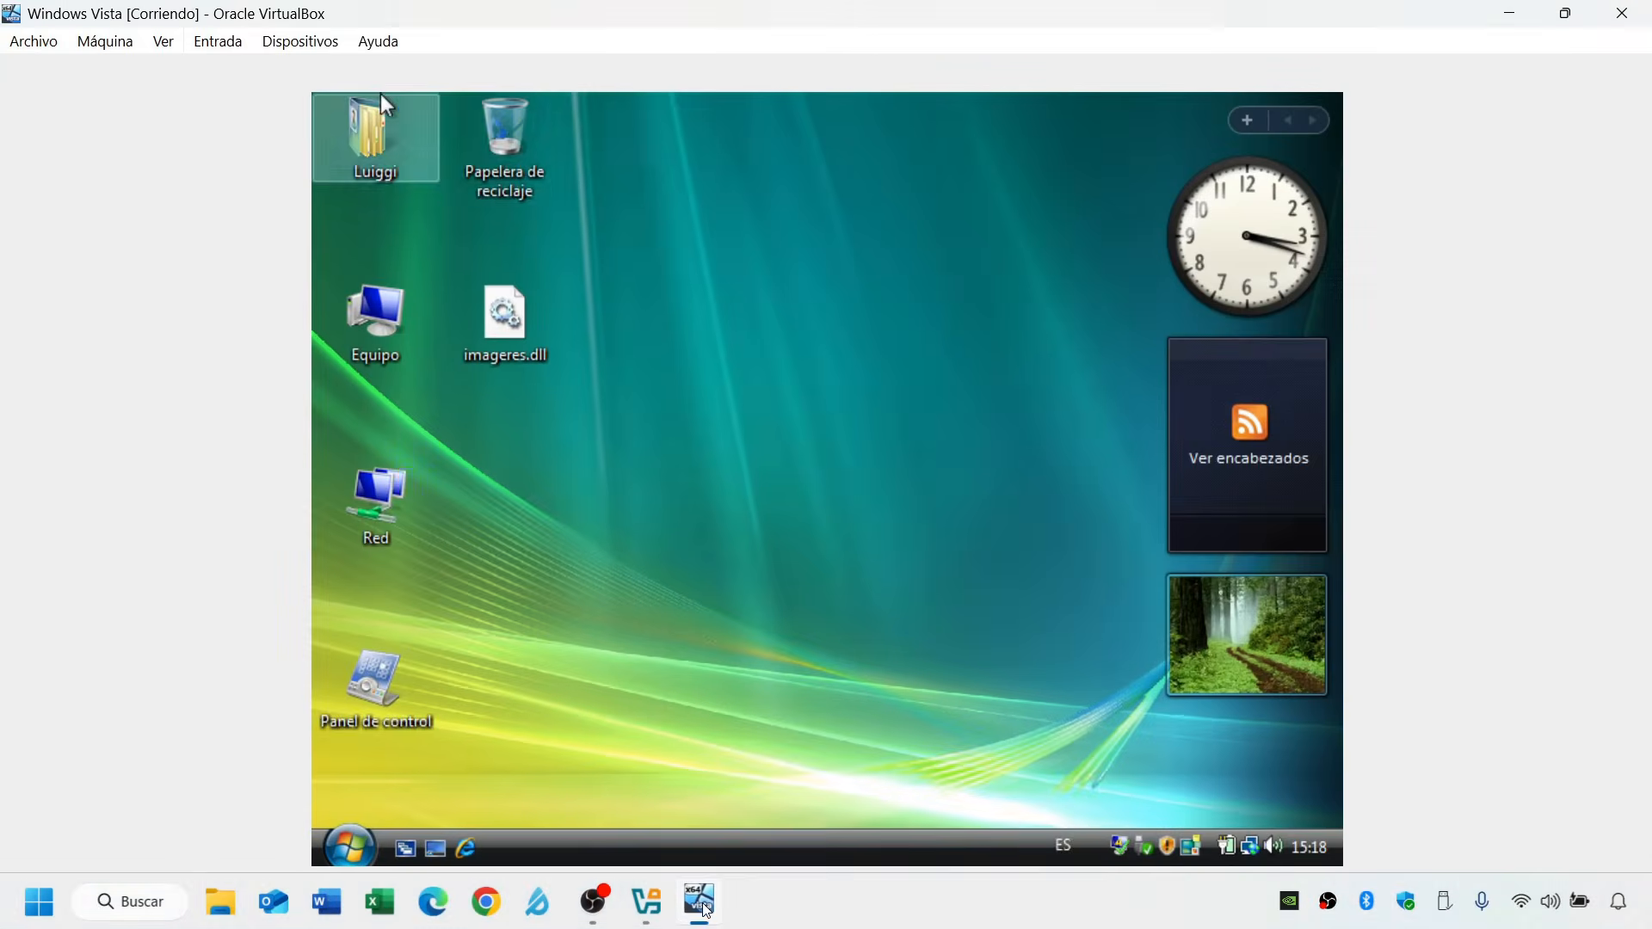
# Insert the VBoxGuestAdditions_7.1.10.iso disk file into the virtual machine's optical drive.
pyautogui.click(300, 41)
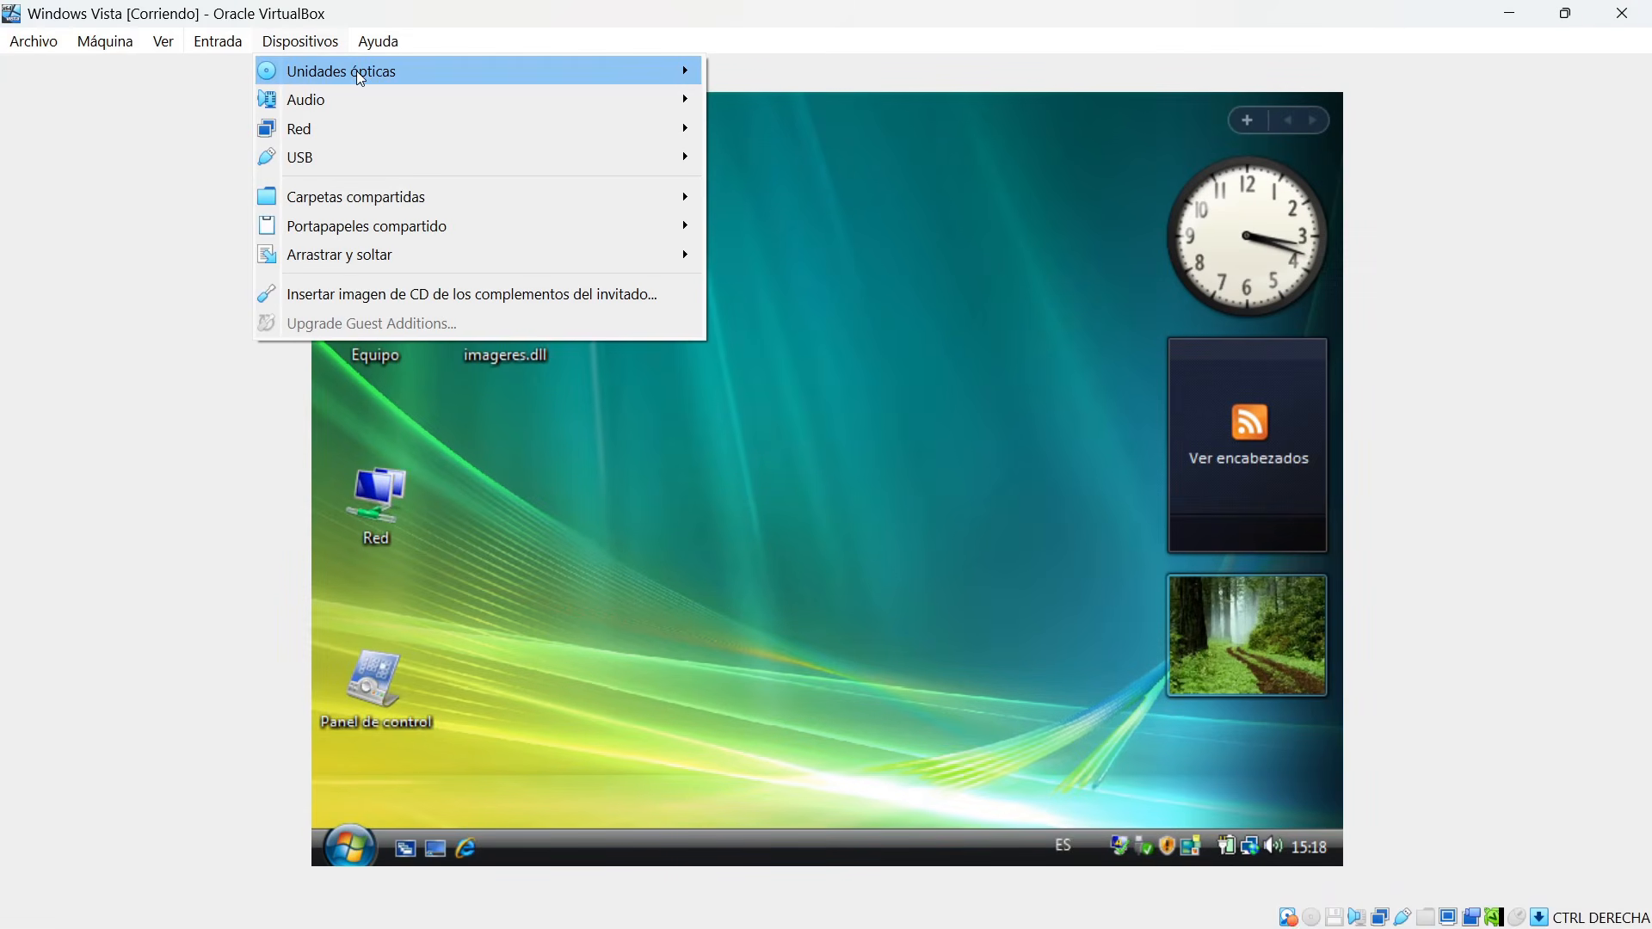
pyautogui.moveTo(356, 70)
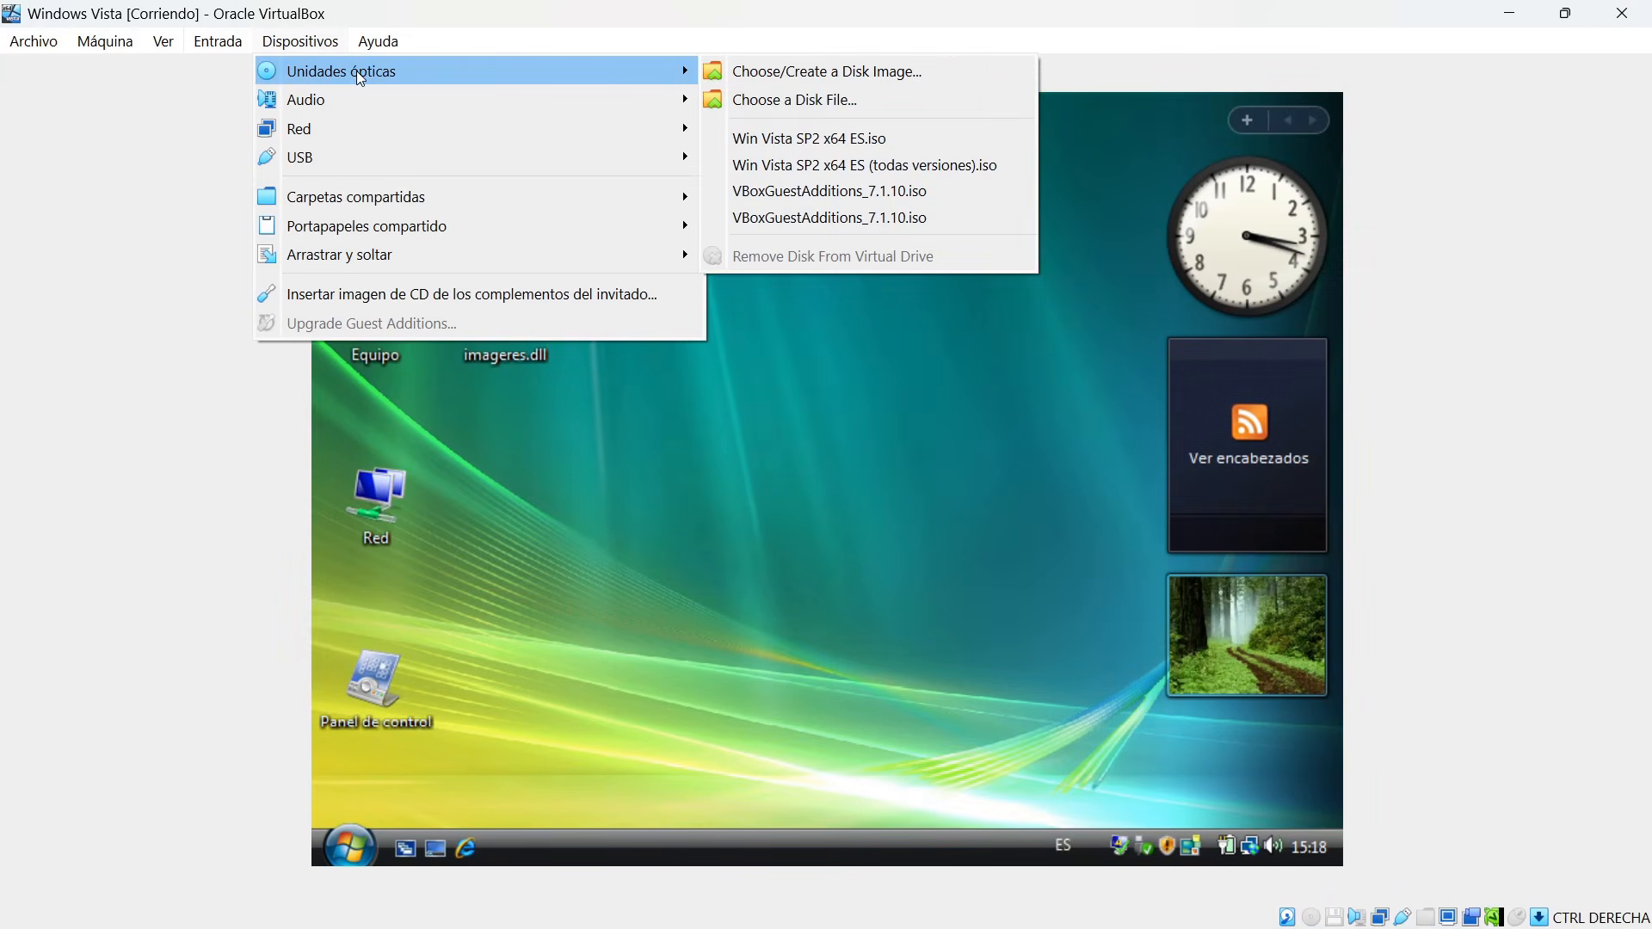
pyautogui.click(811, 102)
pyautogui.click(430, 391)
pyautogui.click(622, 559)
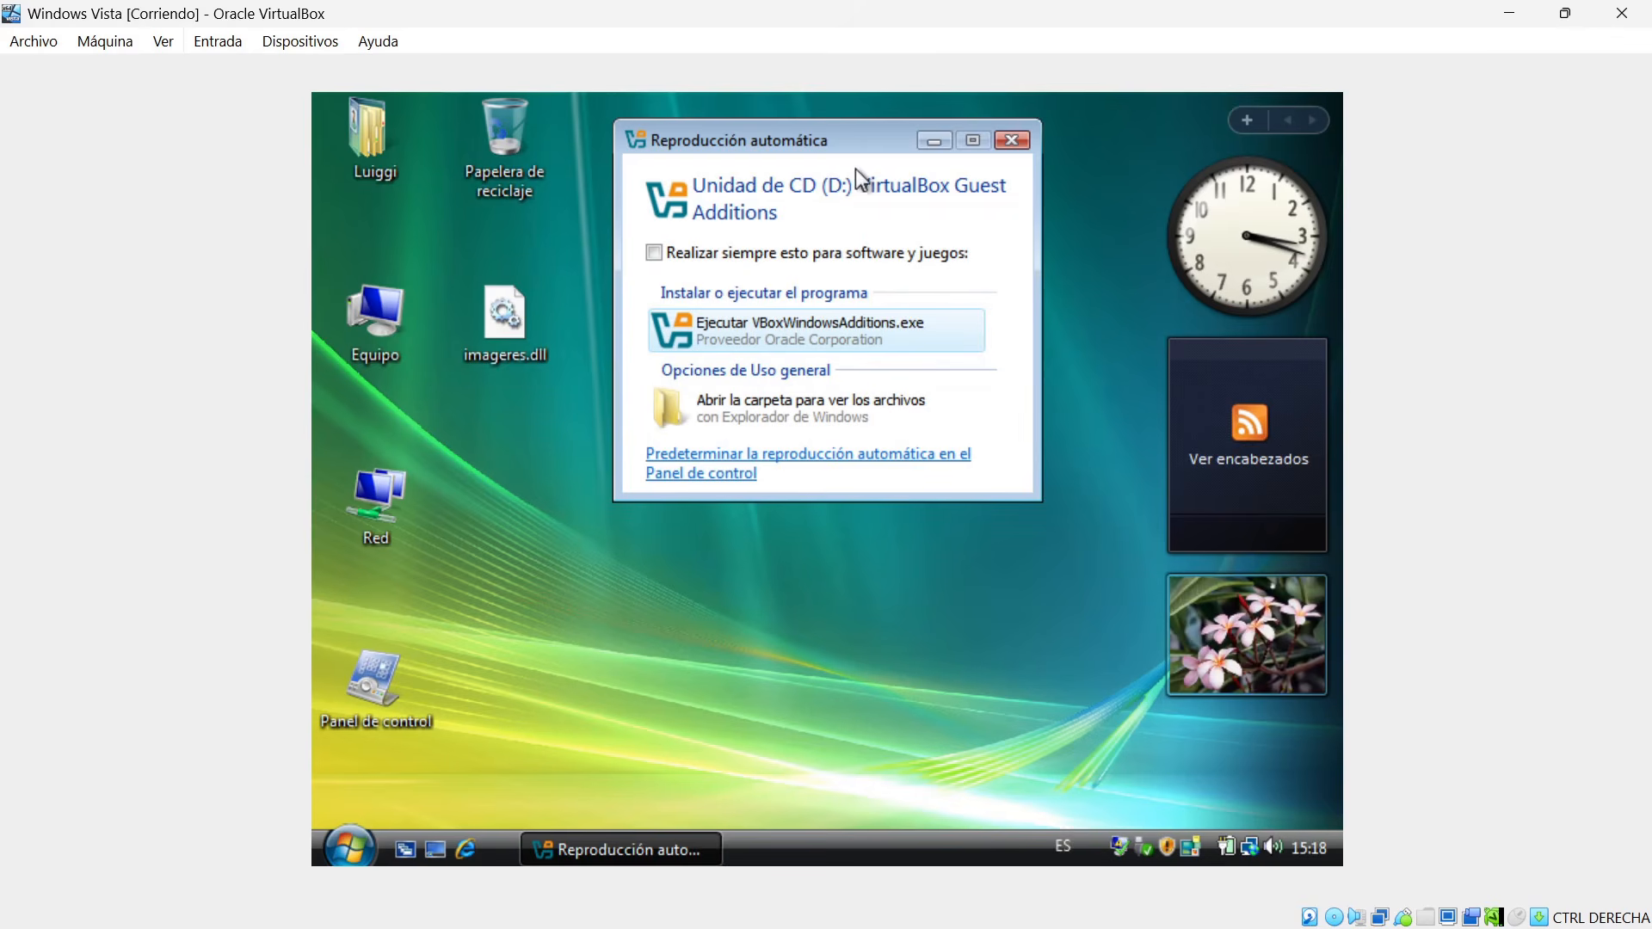
# Run VBoxWindowsAdditions.exe with permission granted, keep the default destination folder, and select the Direct3D Support component in the Guest Additions setup.
pyautogui.click(754, 344)
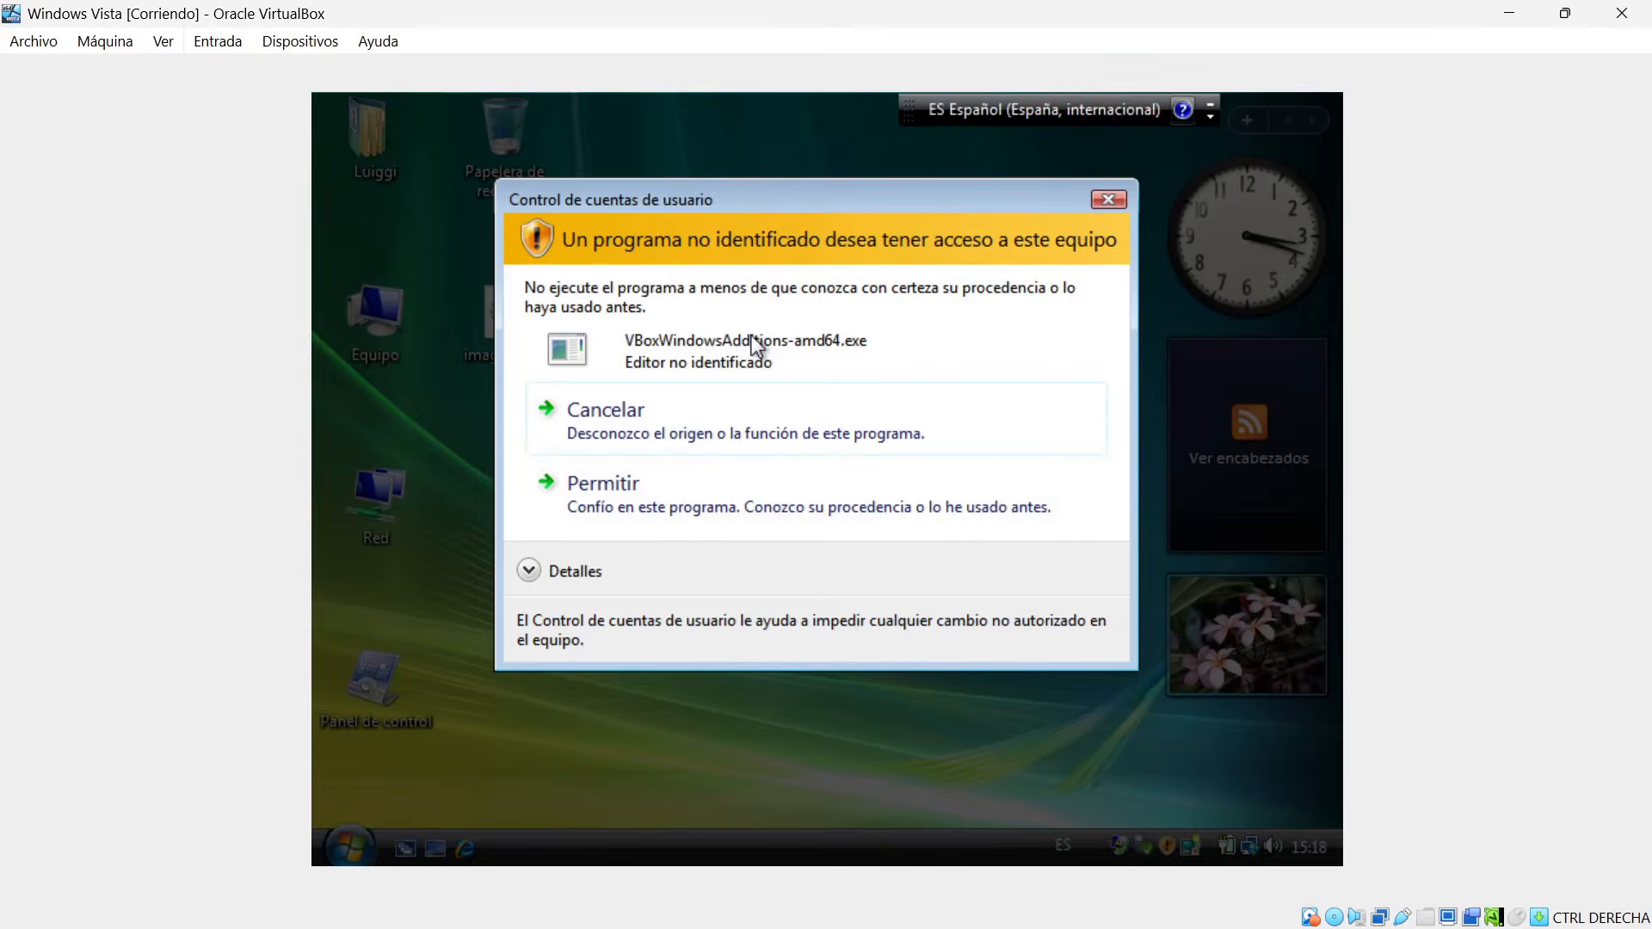
pyautogui.click(632, 487)
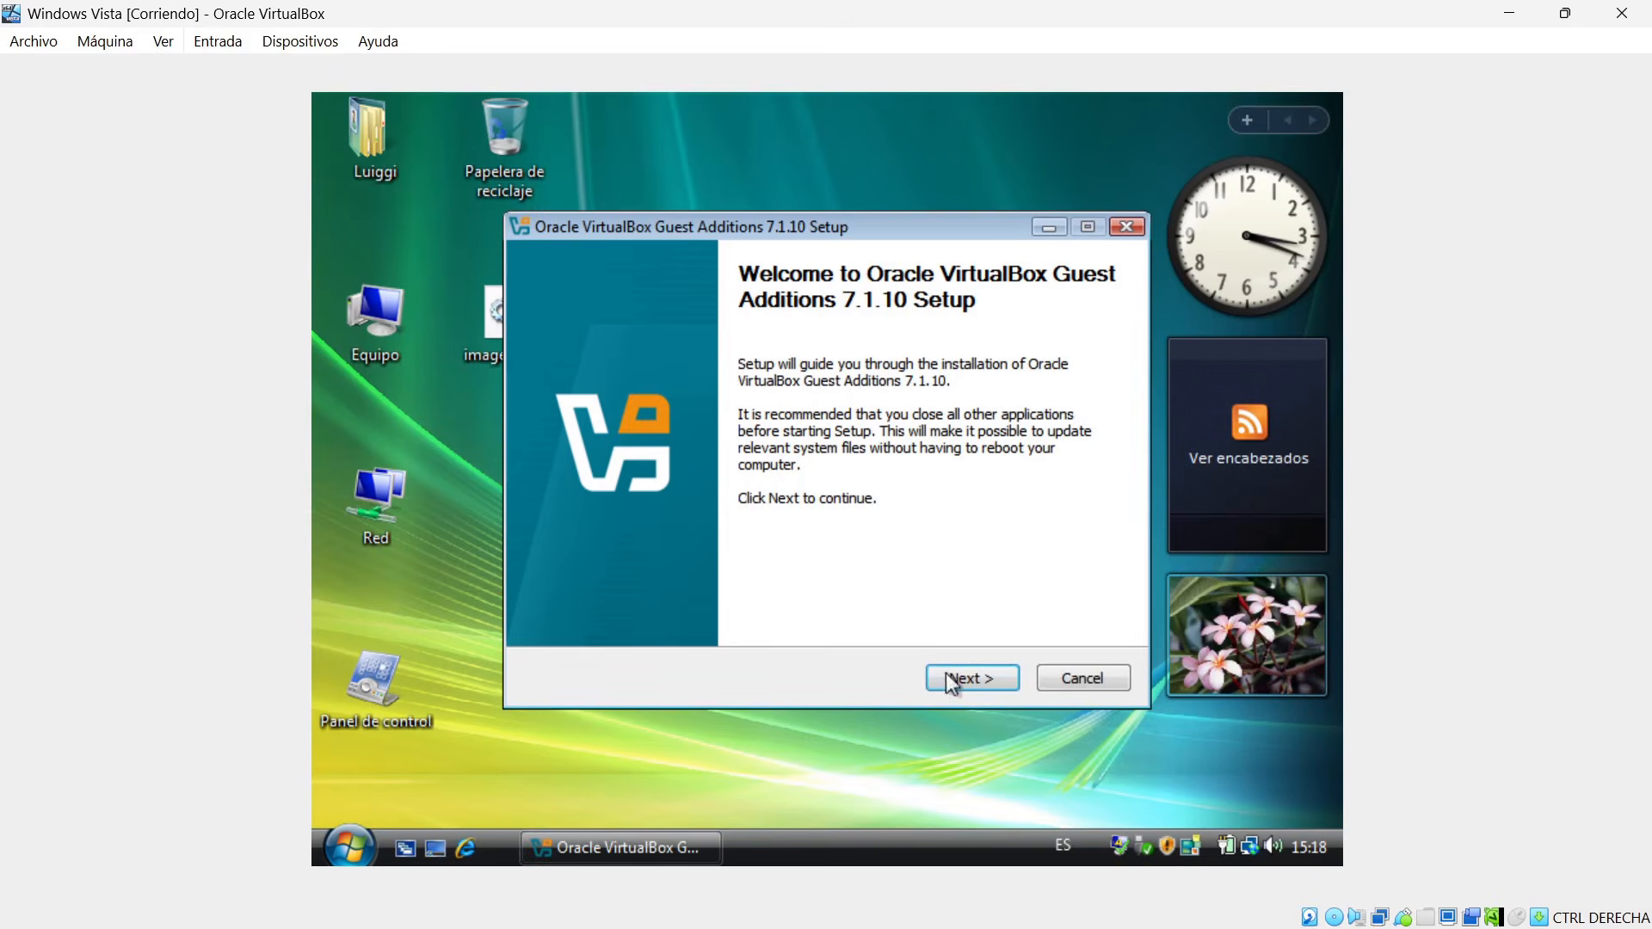
pyautogui.click(972, 679)
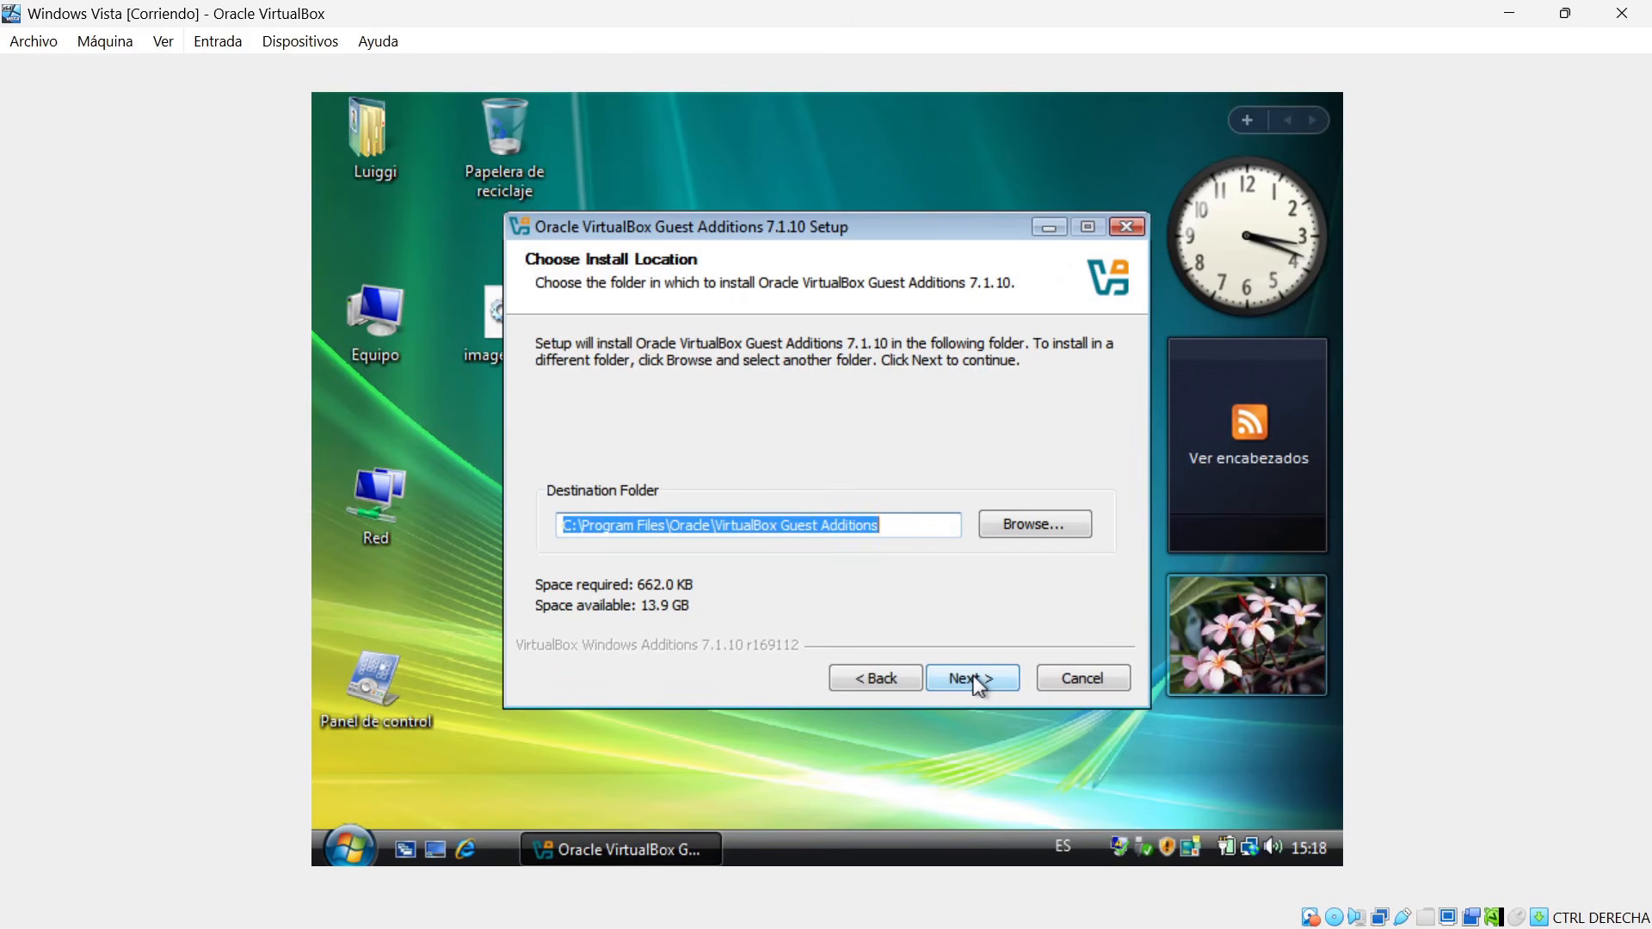
pyautogui.click(975, 681)
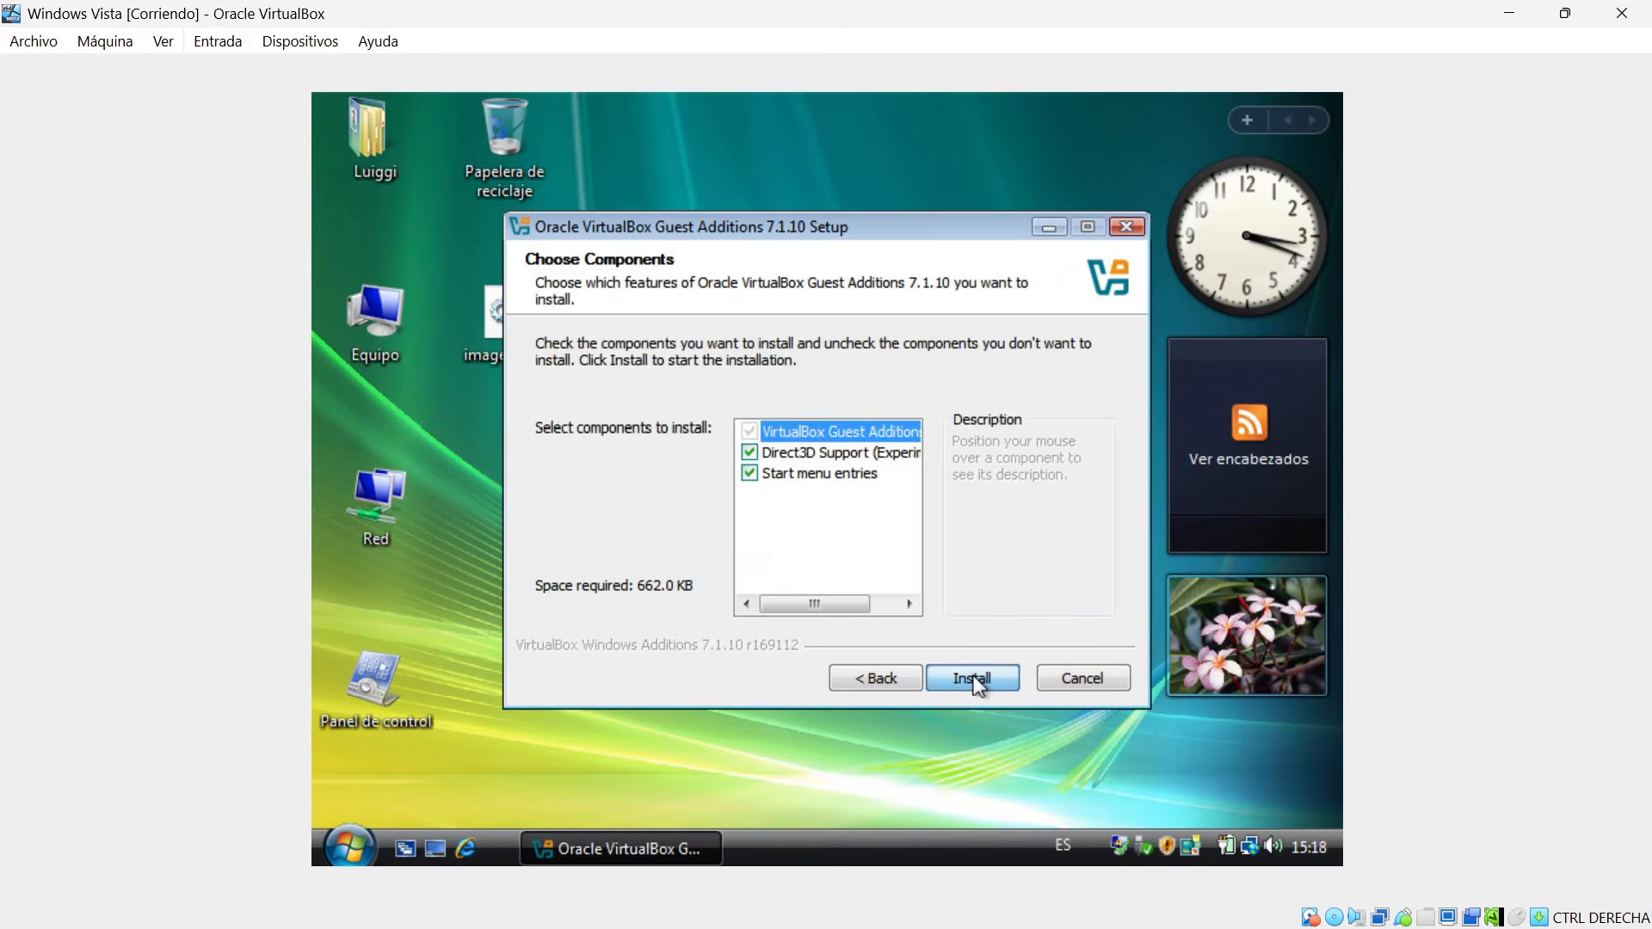
pyautogui.click(838, 461)
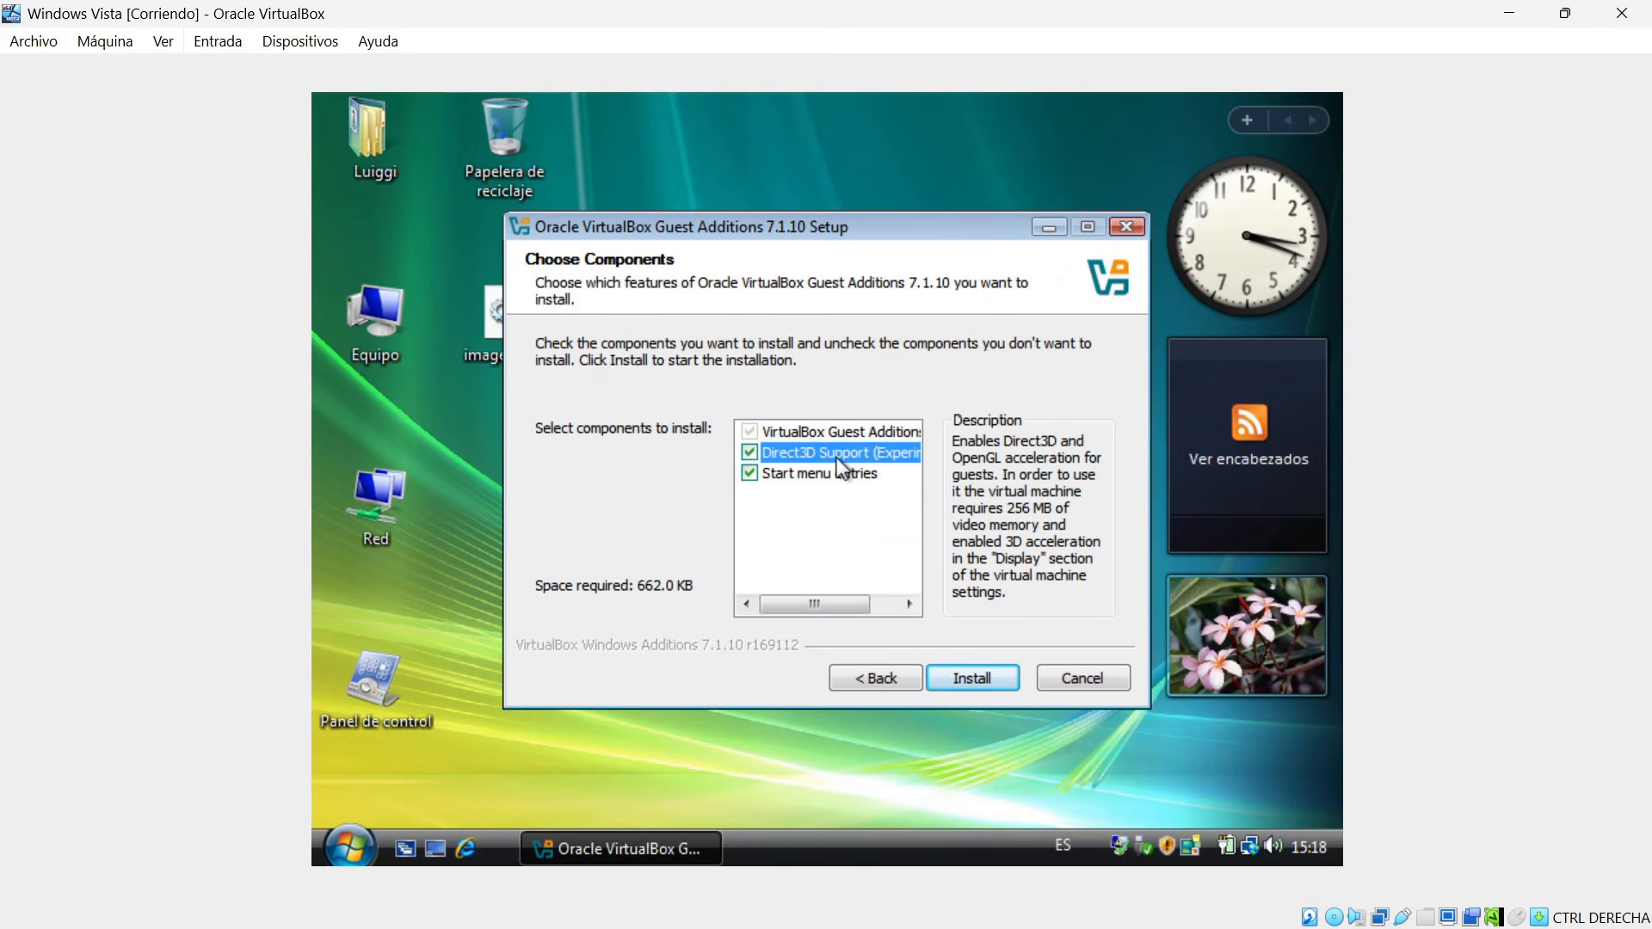
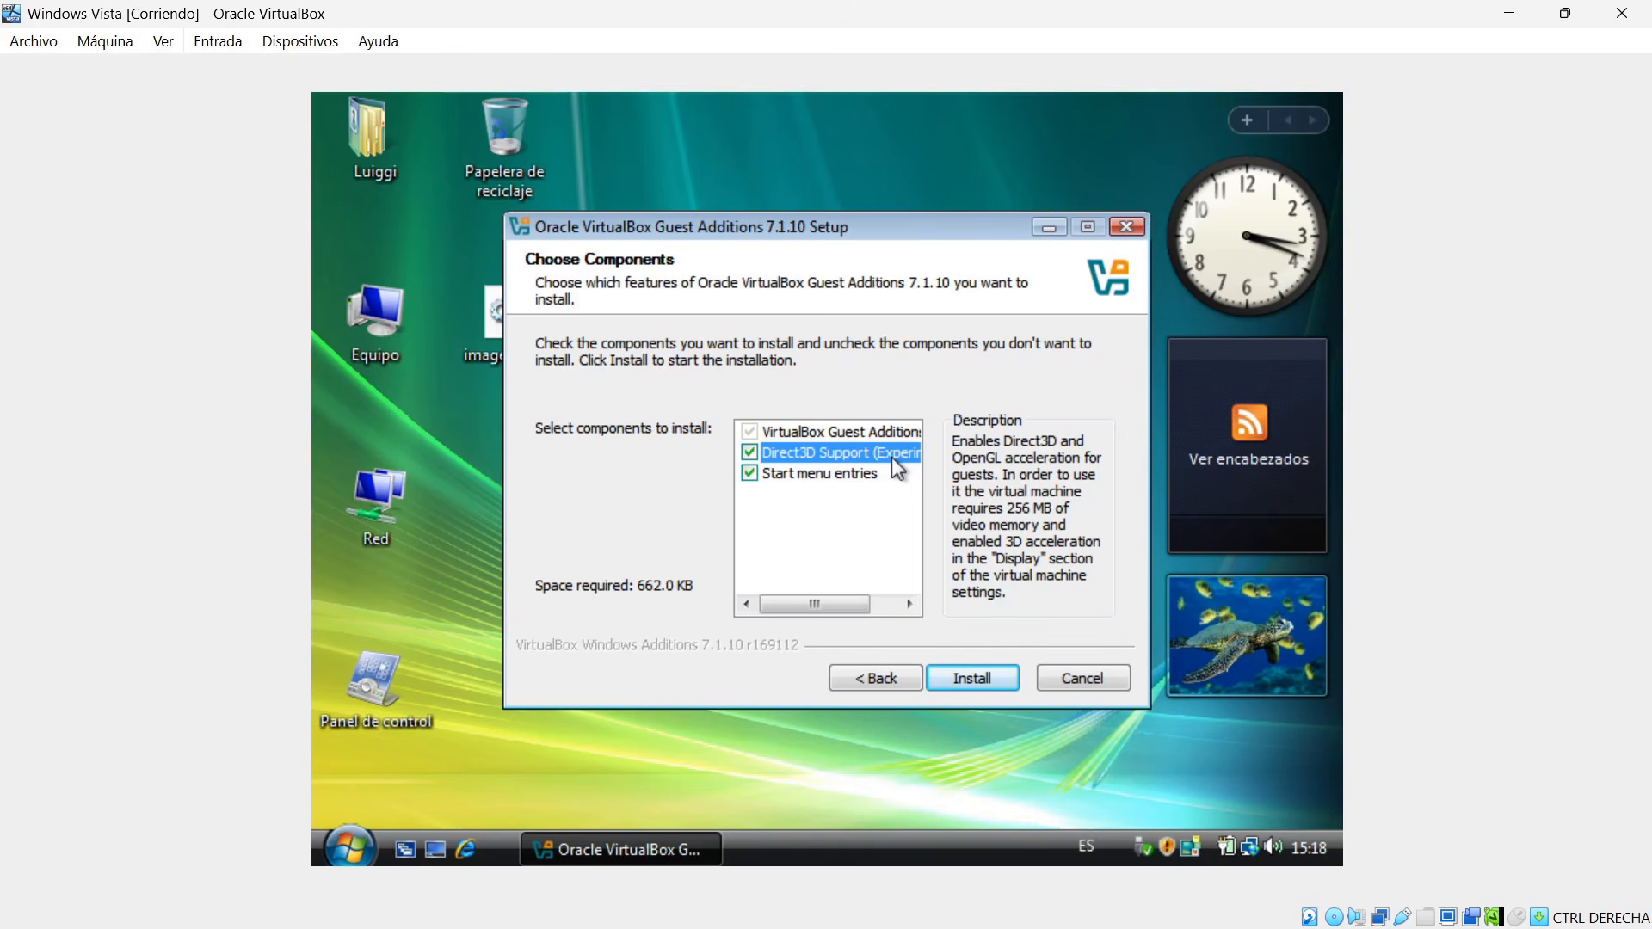
# Install the Guest Additions with the selected components, always trusting Oracle Corporation driver software, and reboot the virtual machine.
pyautogui.click(968, 678)
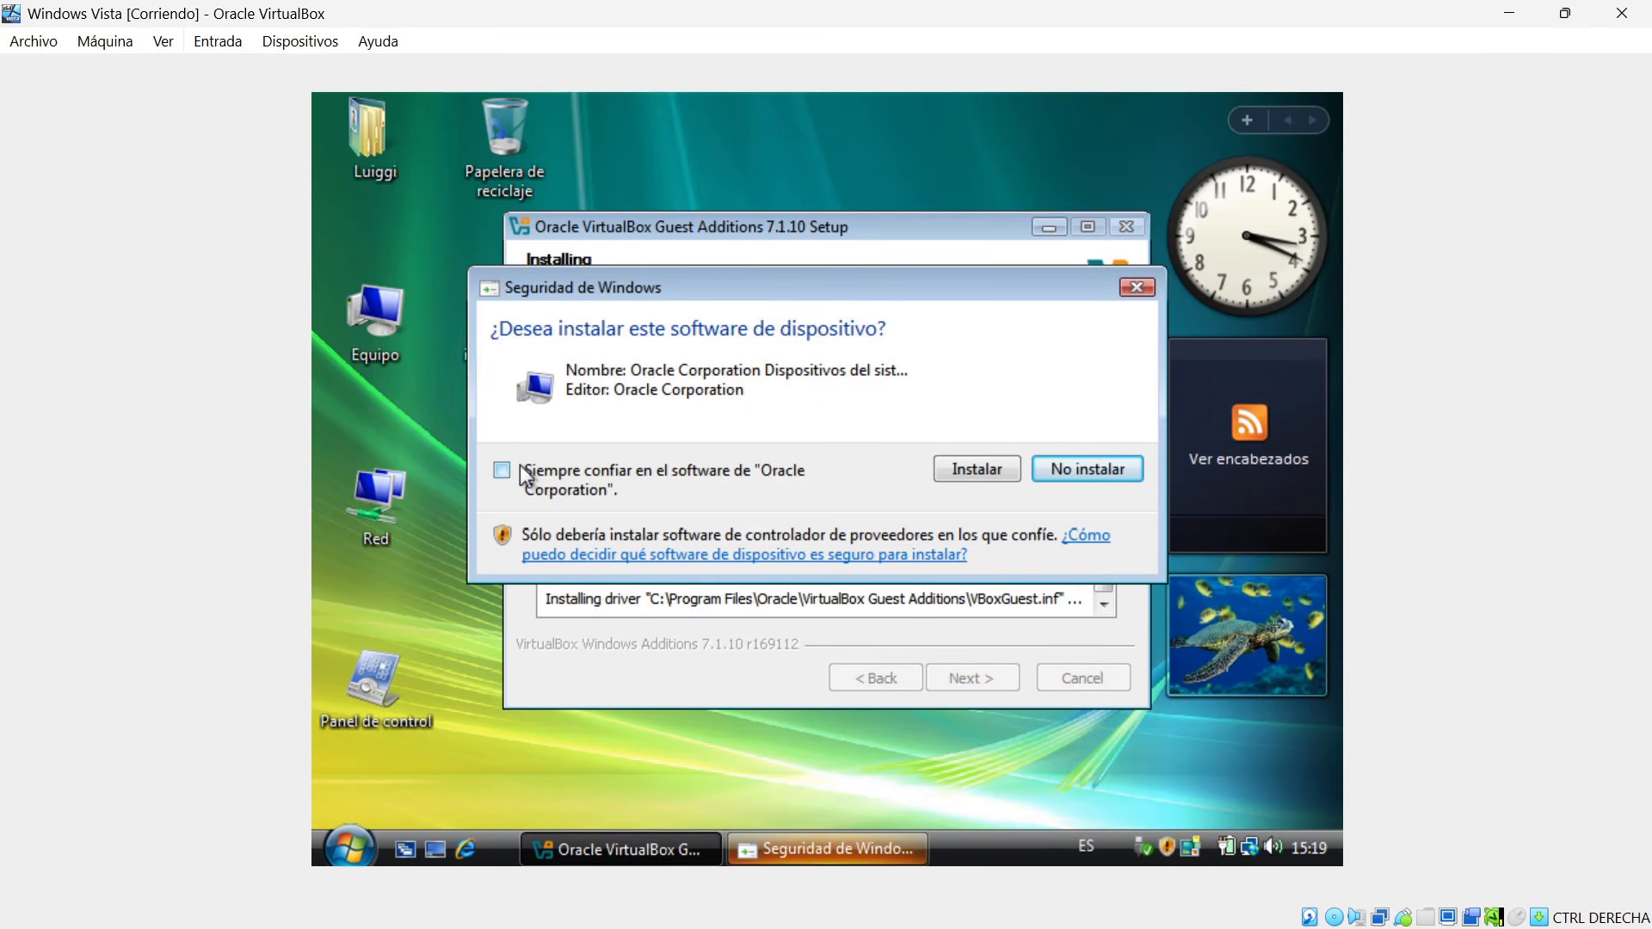
pyautogui.click(503, 471)
pyautogui.click(975, 473)
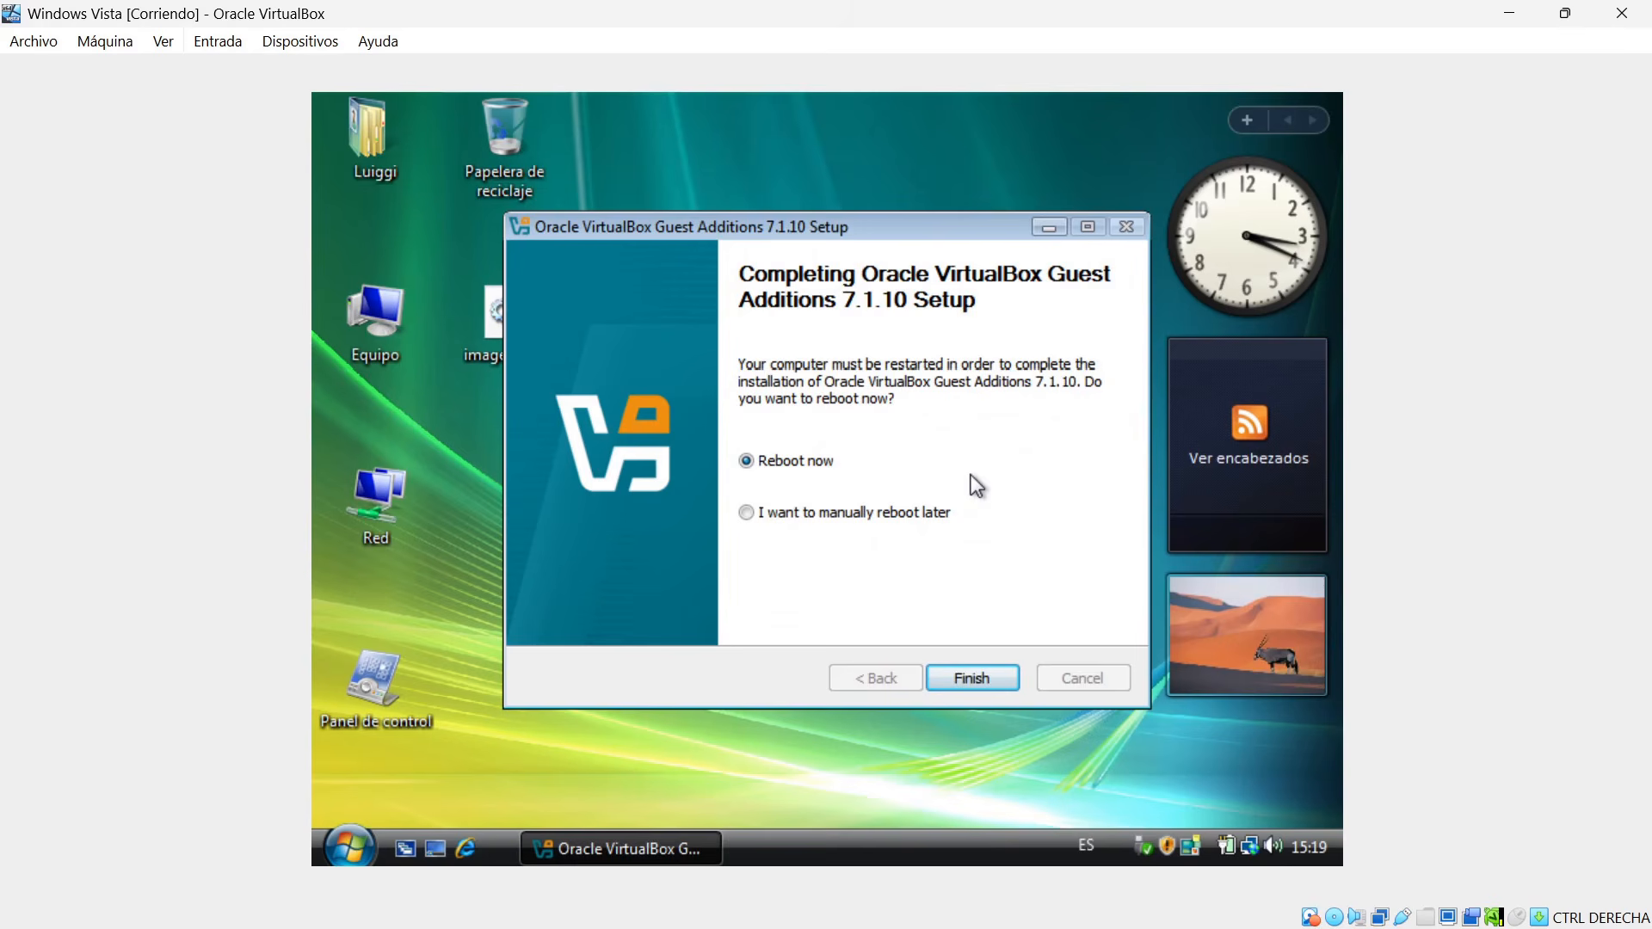
pyautogui.click(964, 684)
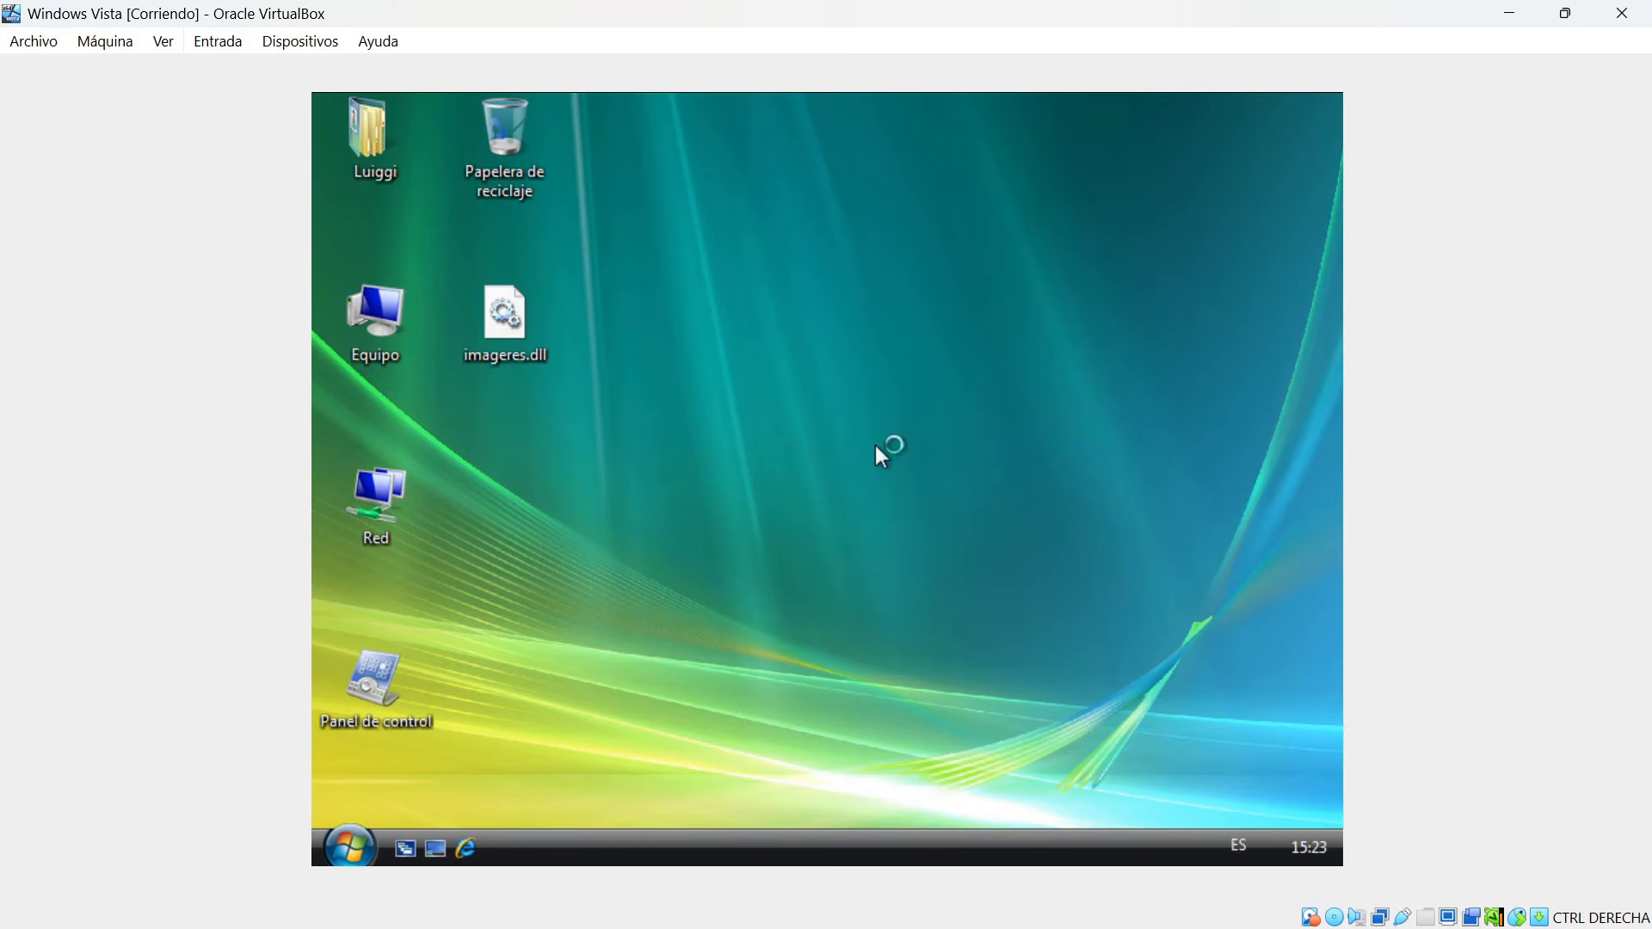
# Check the screen resolution and graphics adapter in Windows Vista's display settings, and close them without changes.
pyautogui.rightClick(697, 394)
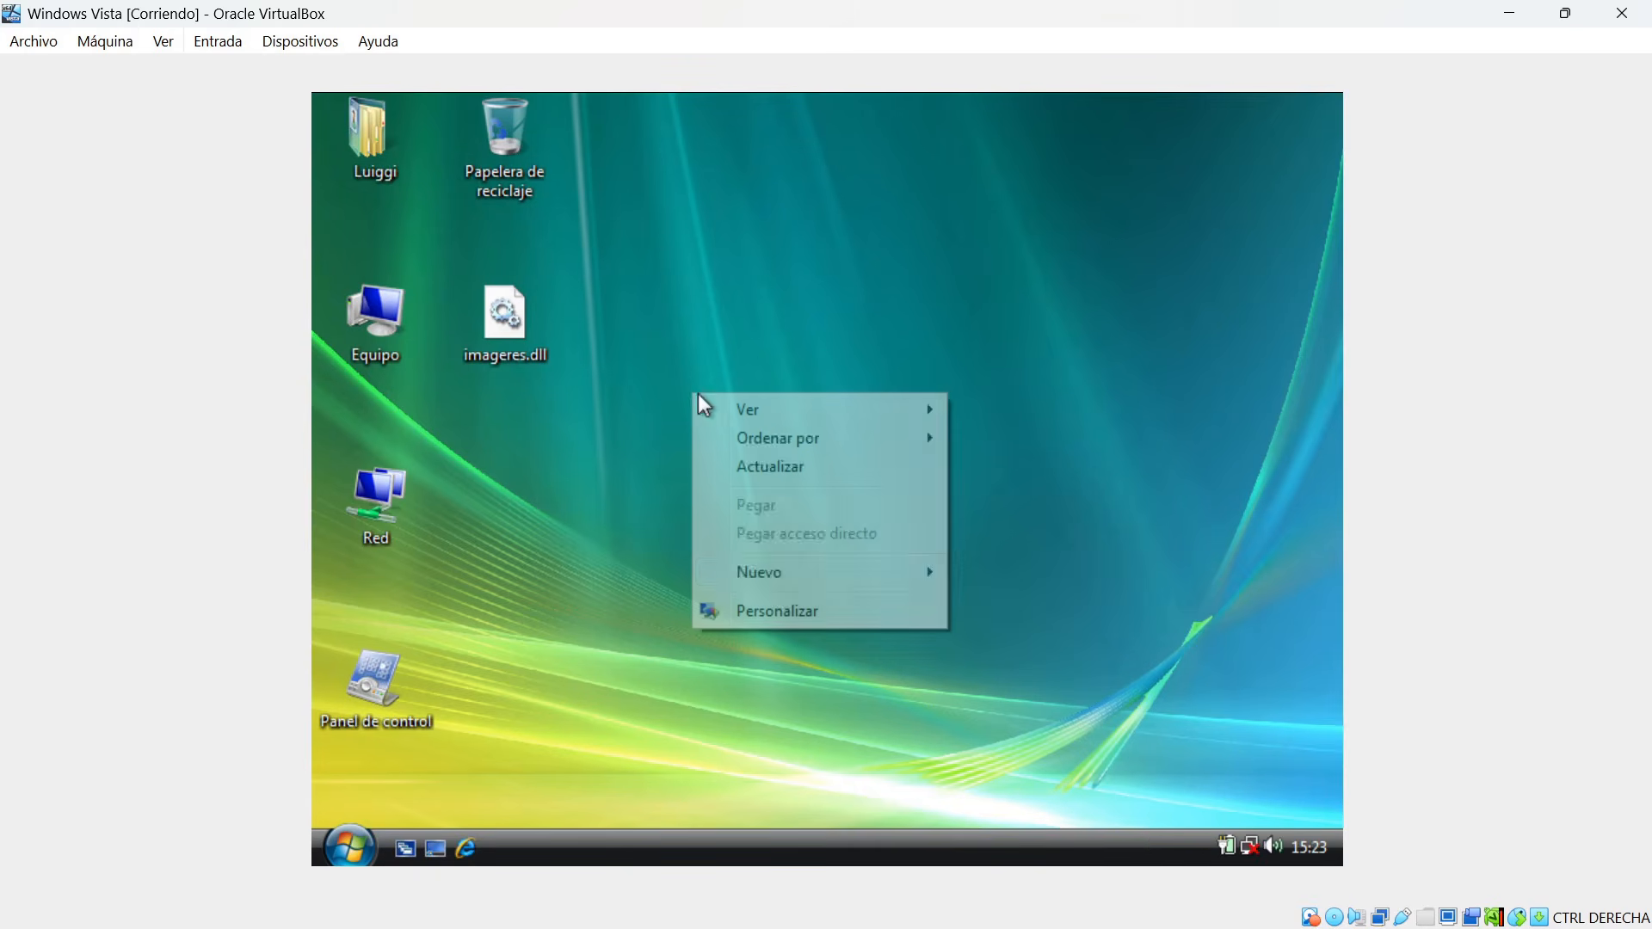
pyautogui.click(776, 607)
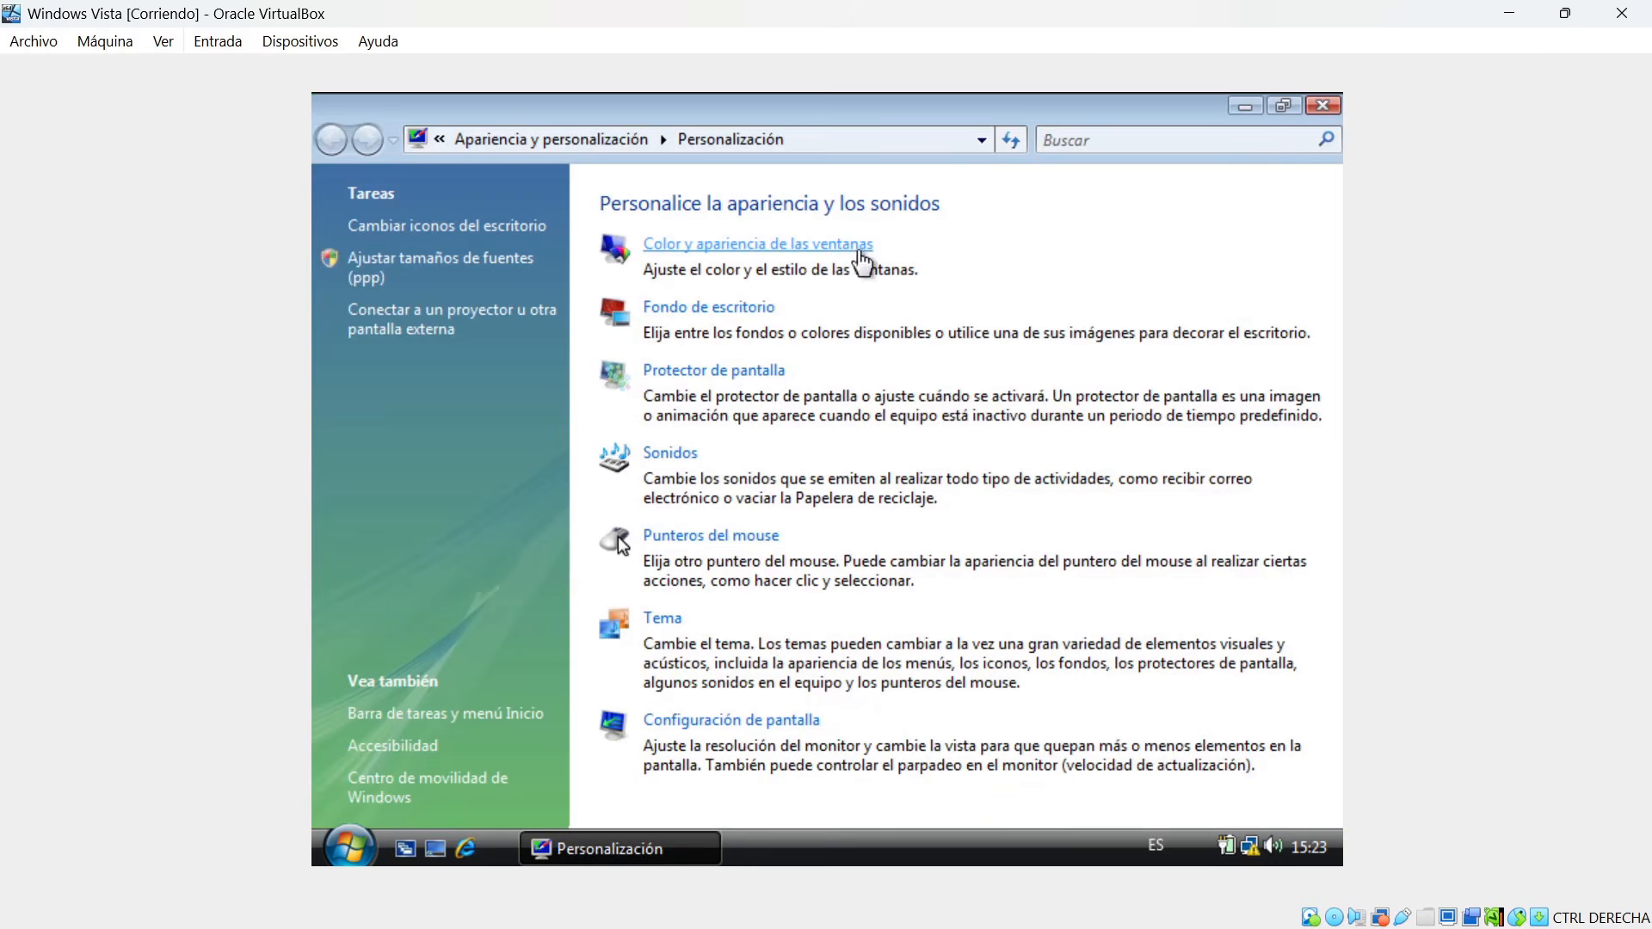
pyautogui.click(747, 722)
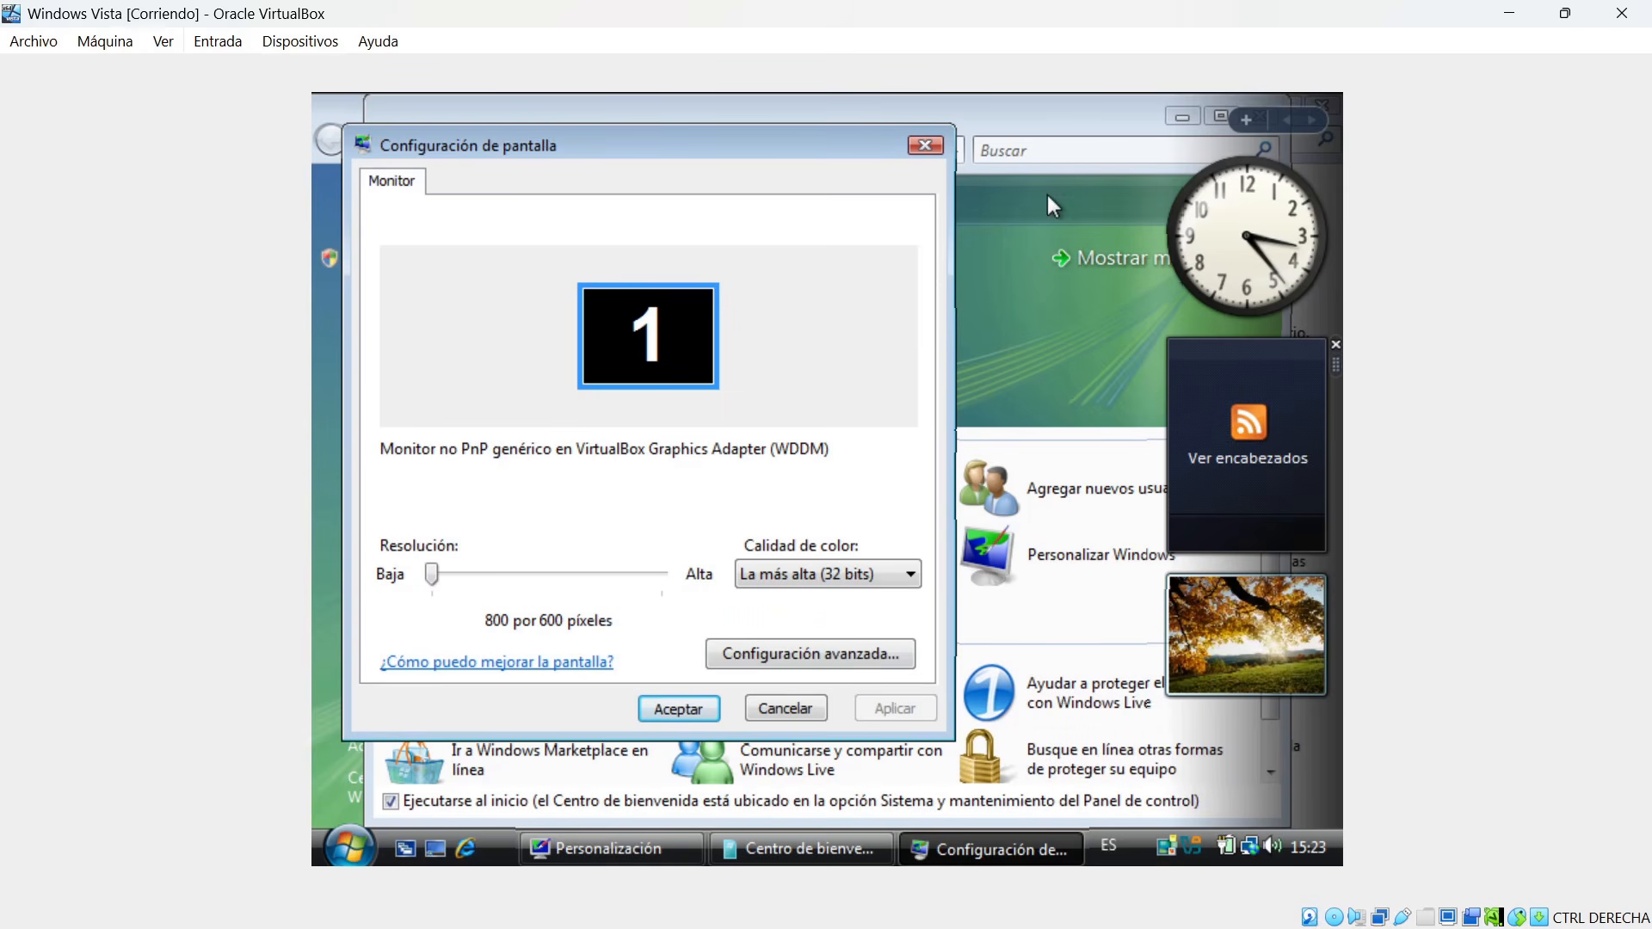
pyautogui.click(934, 146)
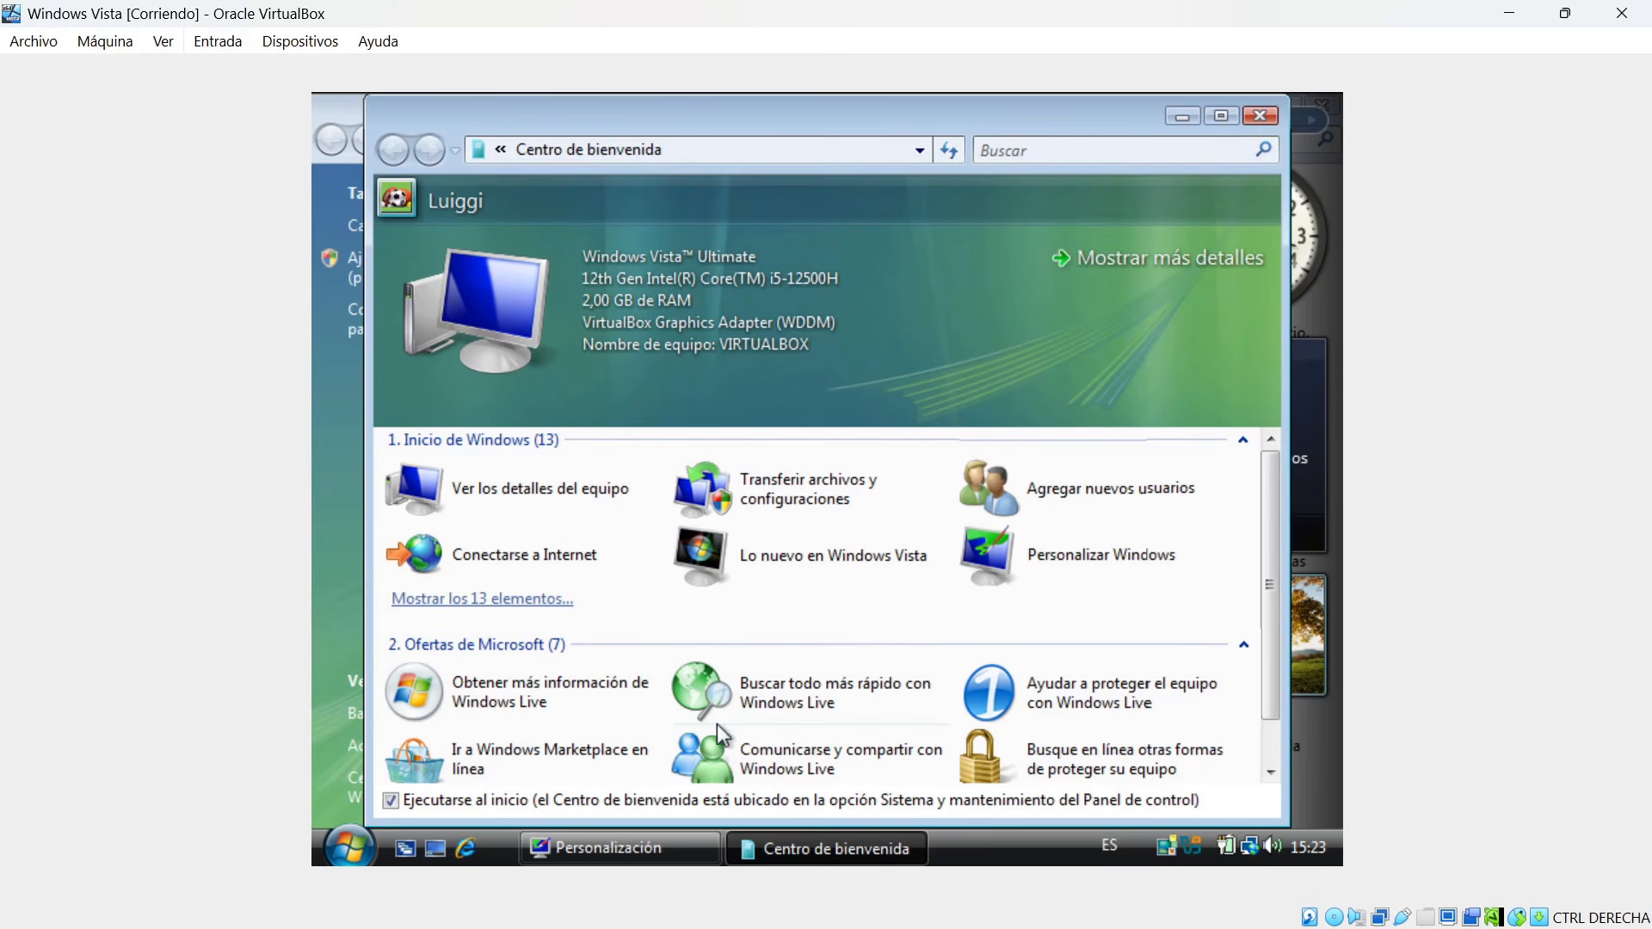
# Stop the Welcome Center (Centro de bienvenida) from running at startup and close it.
pyautogui.scroll(-1, 826, 628)
pyautogui.click(390, 801)
pyautogui.click(1262, 115)
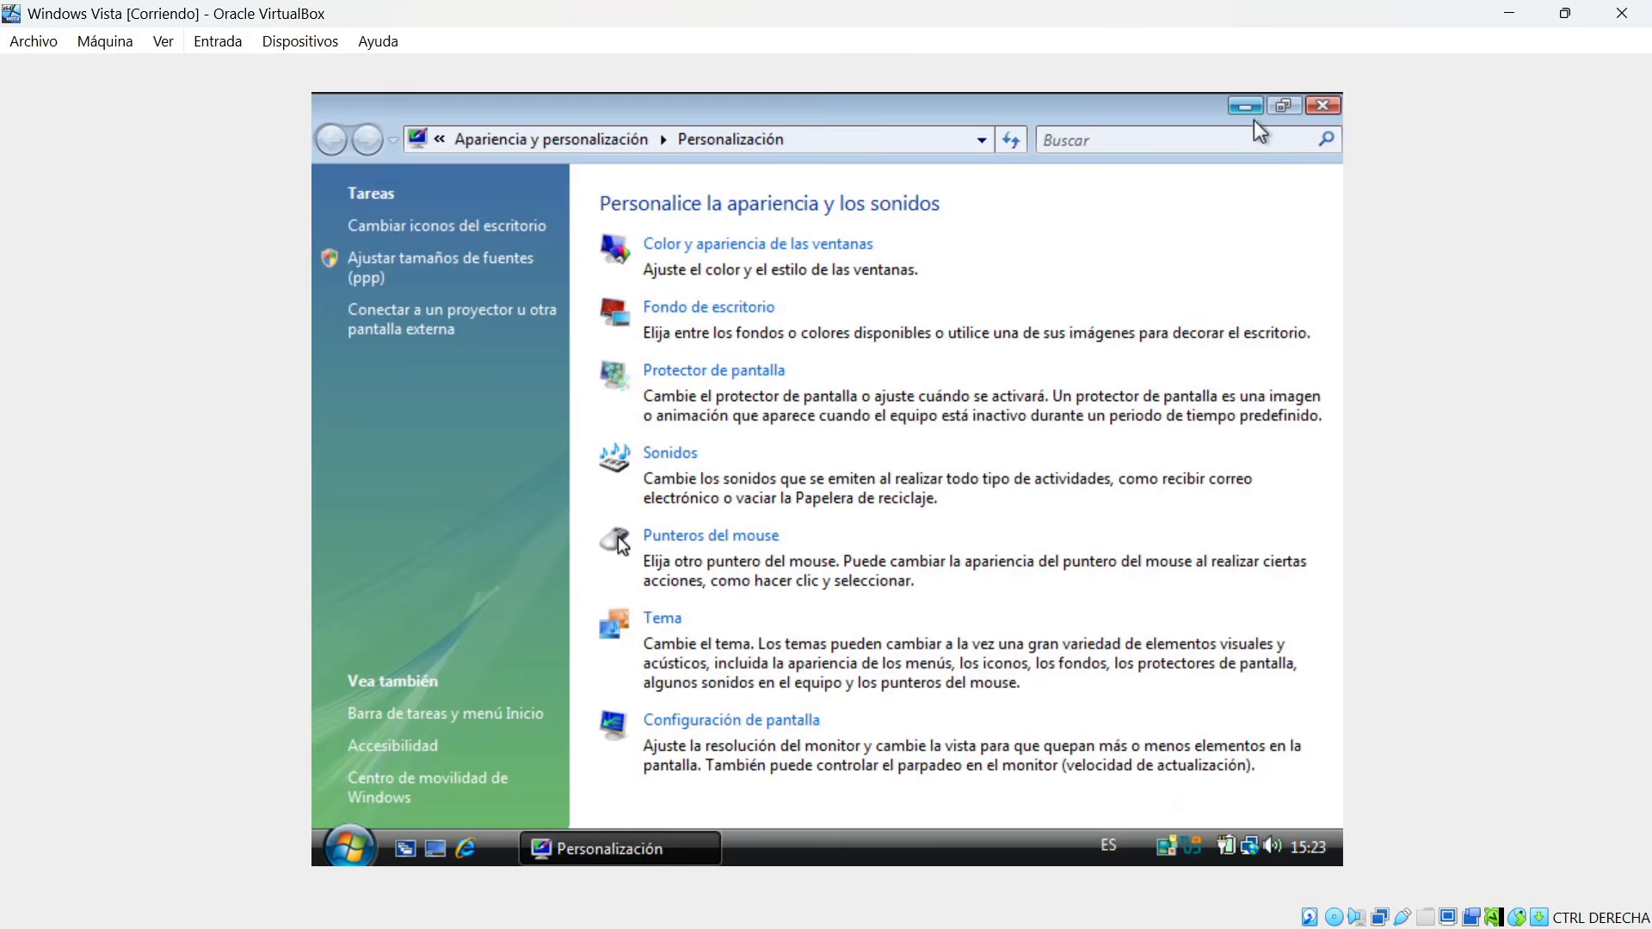
# Apply the Aero de Windows colour scheme in the window colour and appearance settings.
pyautogui.click(674, 244)
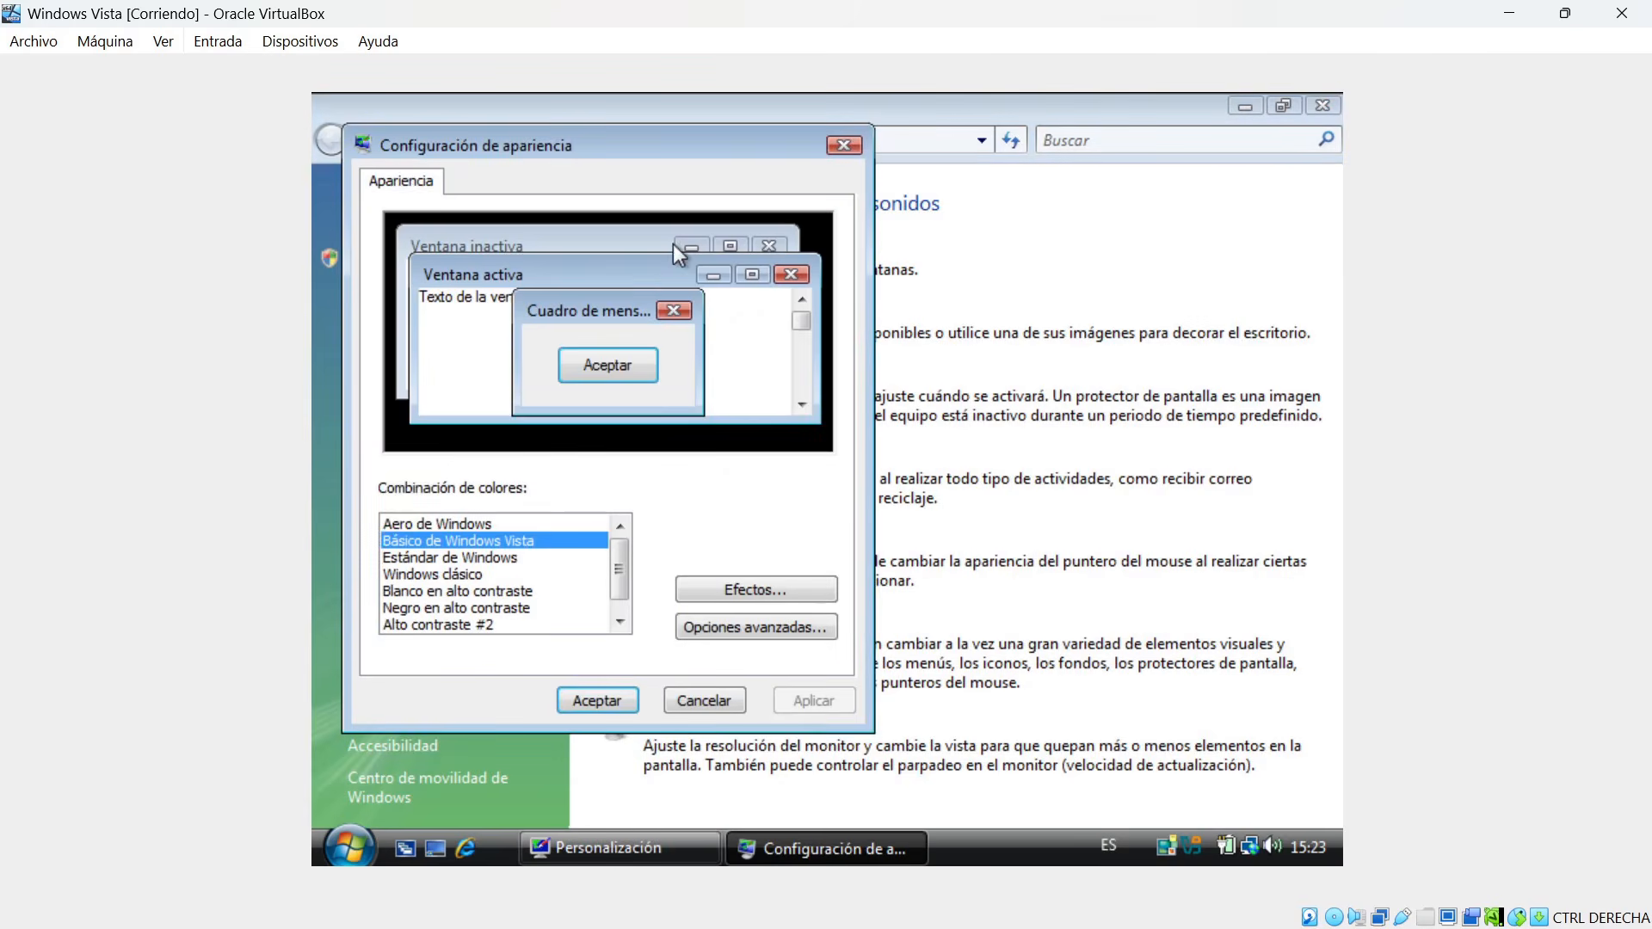
pyautogui.click(448, 524)
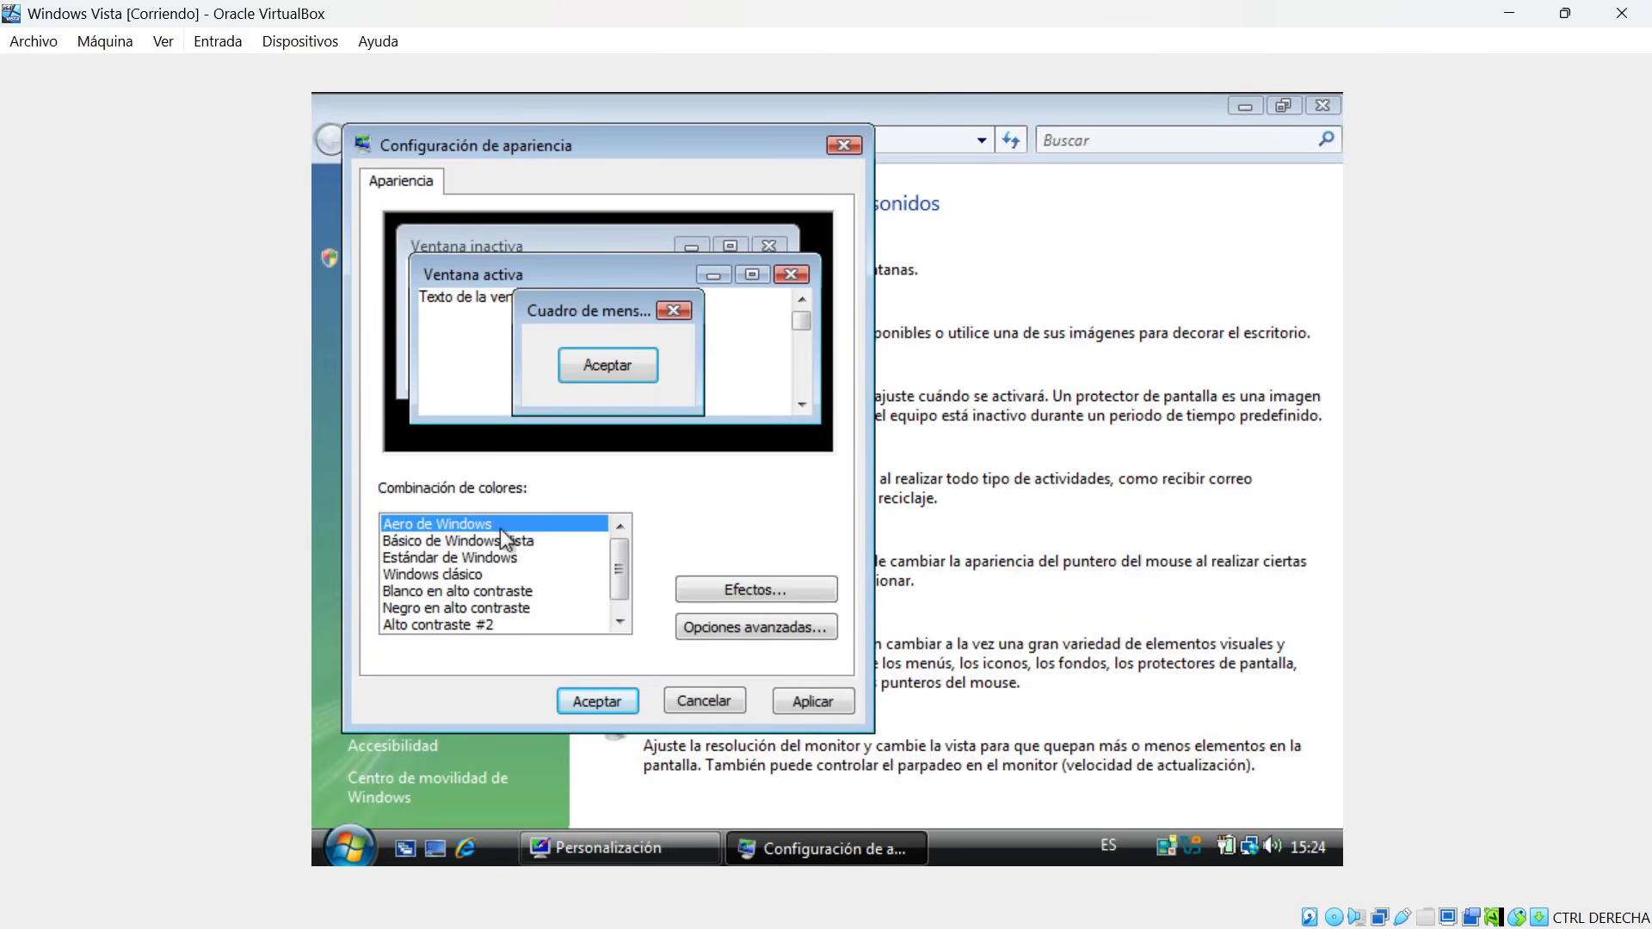
pyautogui.click(808, 702)
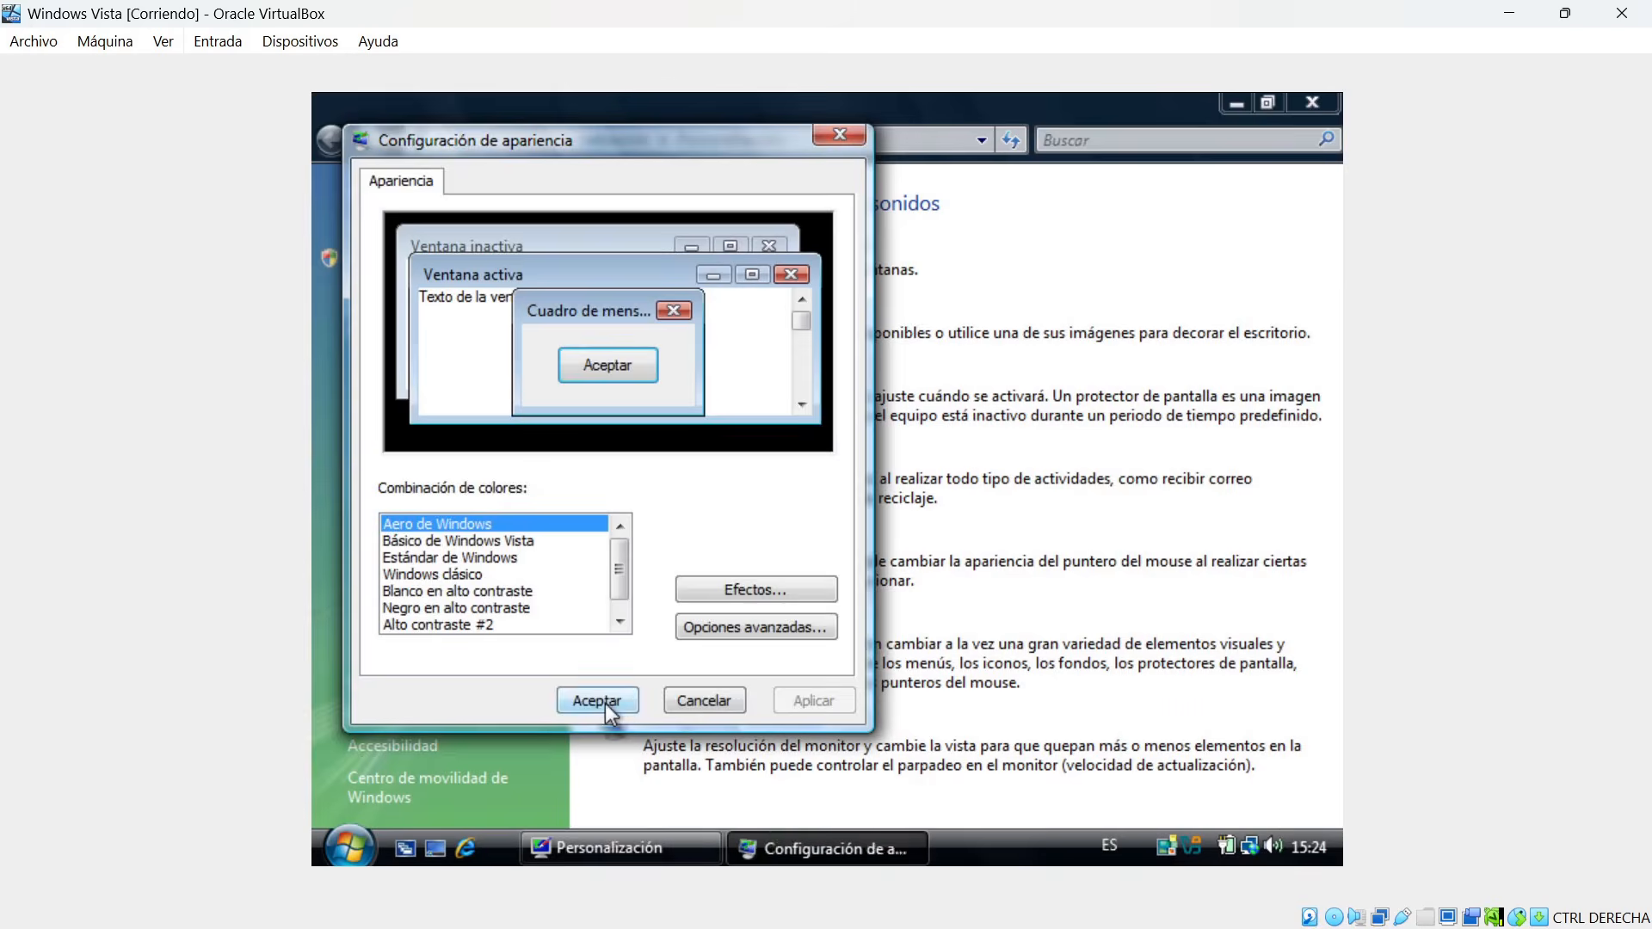
pyautogui.click(605, 700)
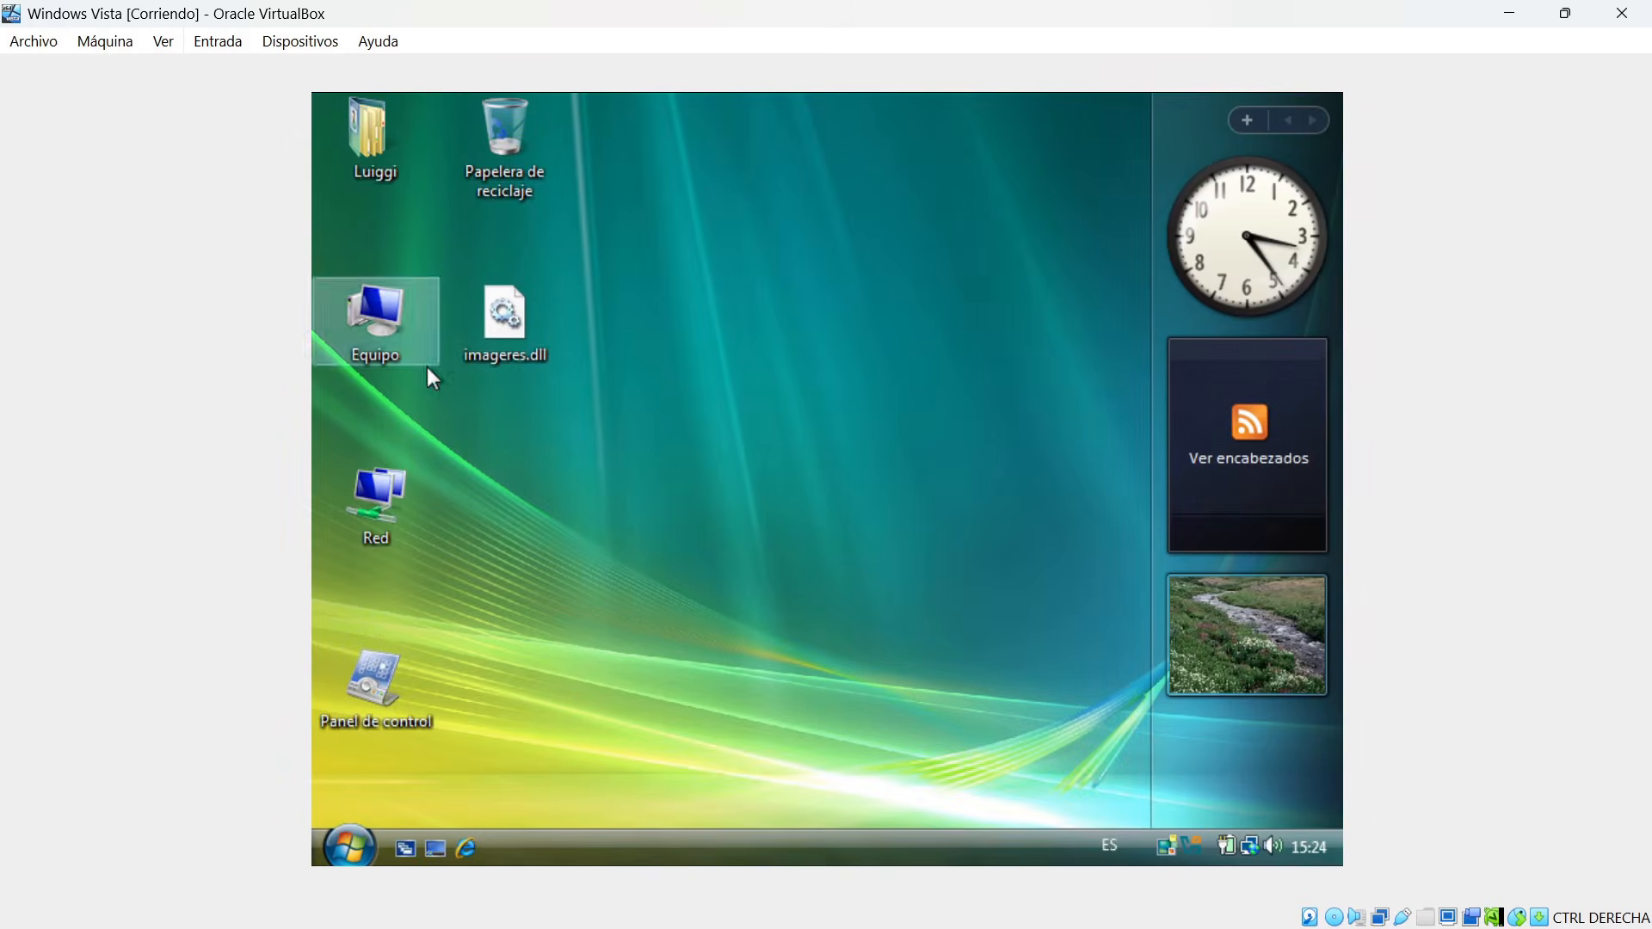
# Test the Aero transparency and the Flip 3D window switcher with the Equipo window, and close the window.
pyautogui.doubleClick(374, 331)
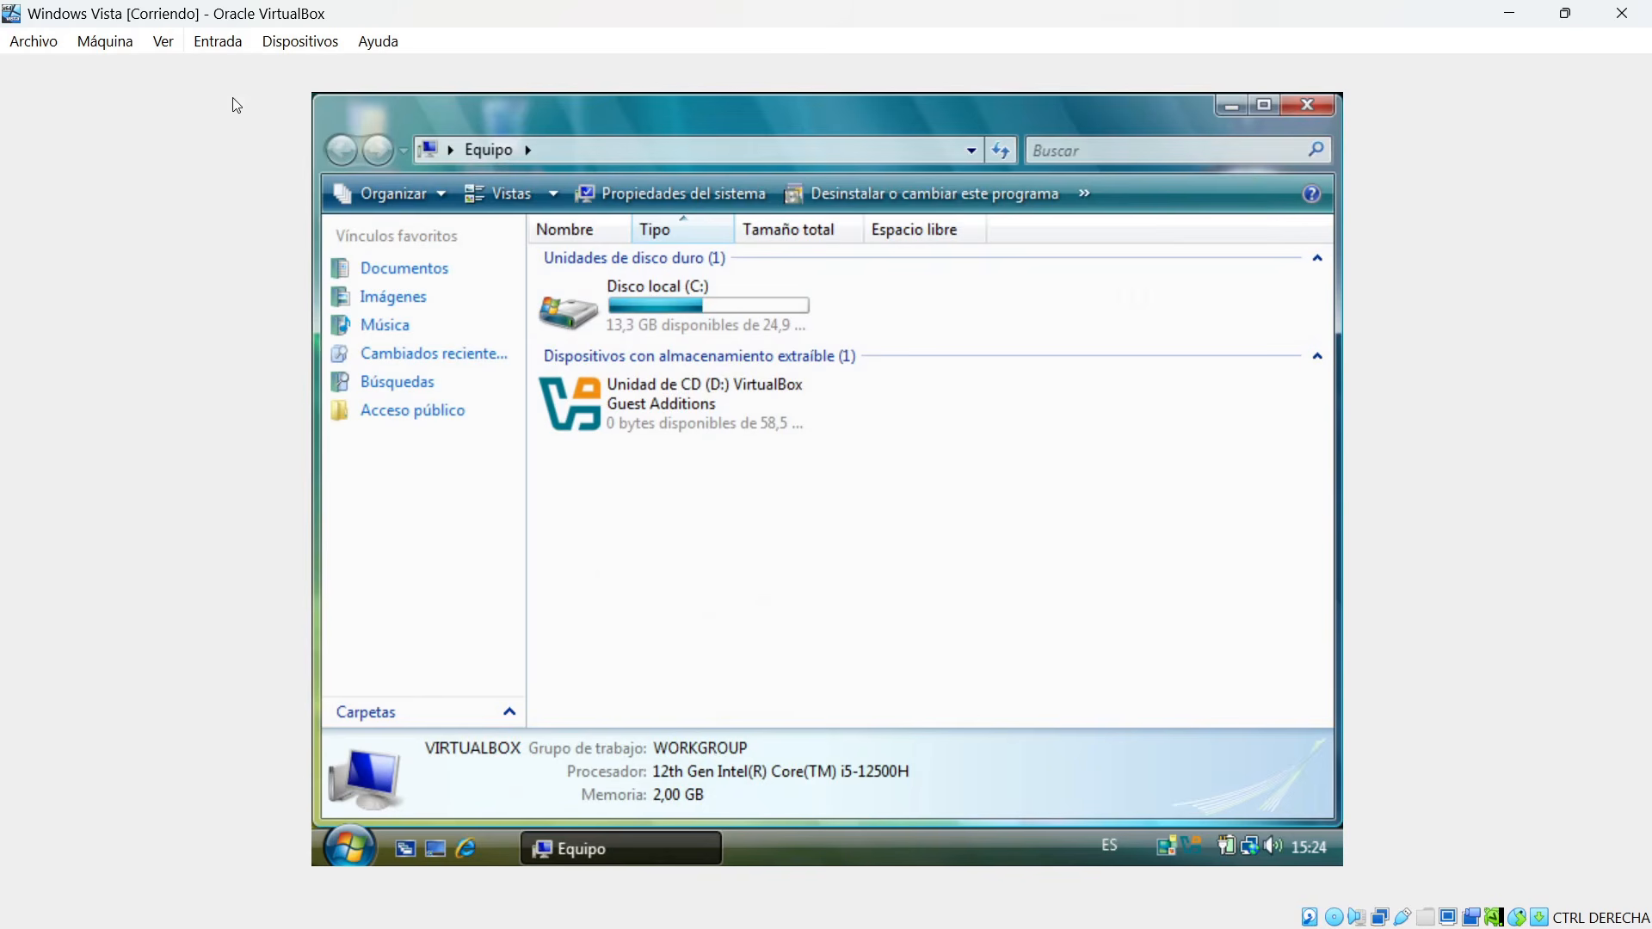
pyautogui.moveTo(829, 112); pyautogui.dragTo(711, 168)
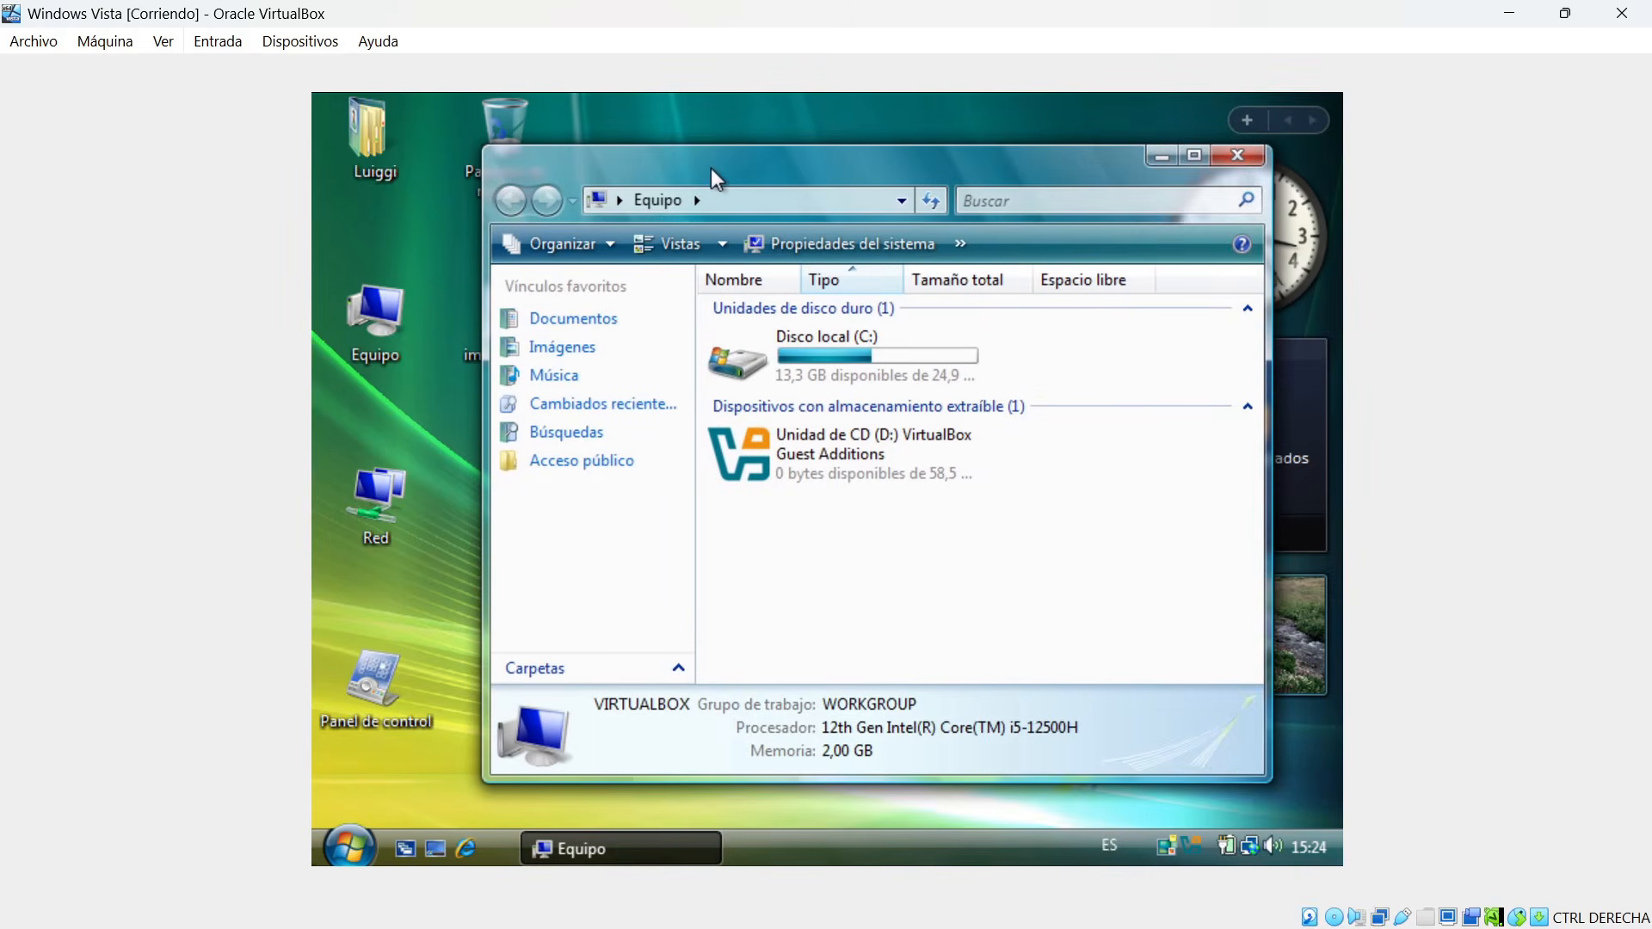
pyautogui.press('super+Tab')
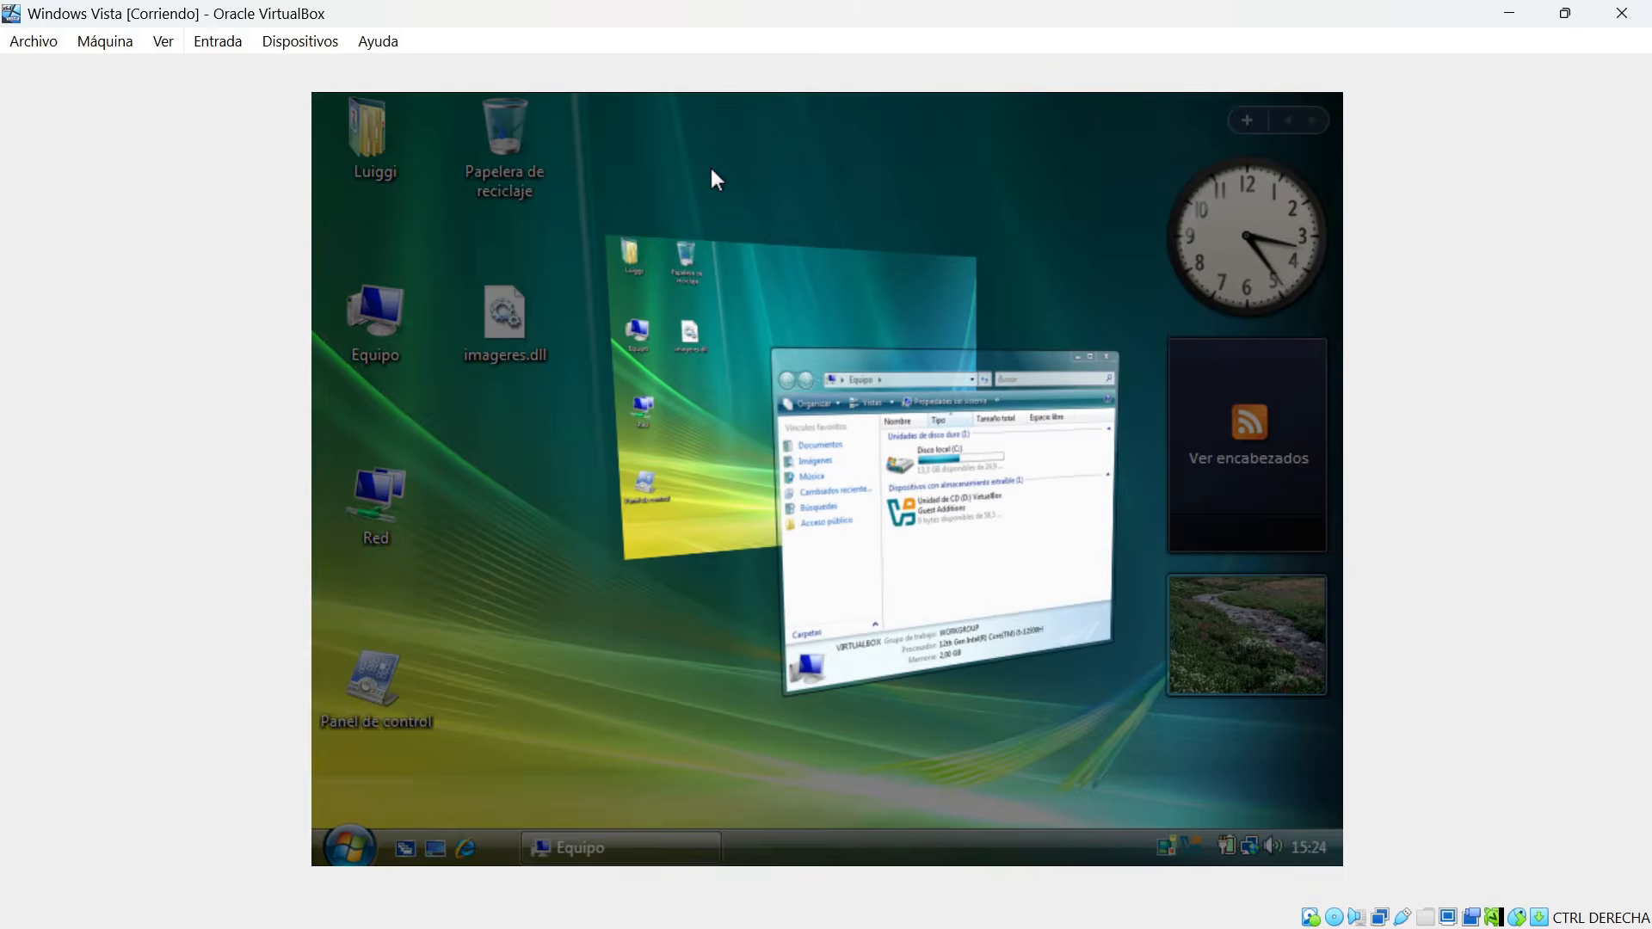
pyautogui.press('super+Tab')
pyautogui.press('super+Tab')
pyautogui.press('super+Tab')
pyautogui.press('super+Tab')
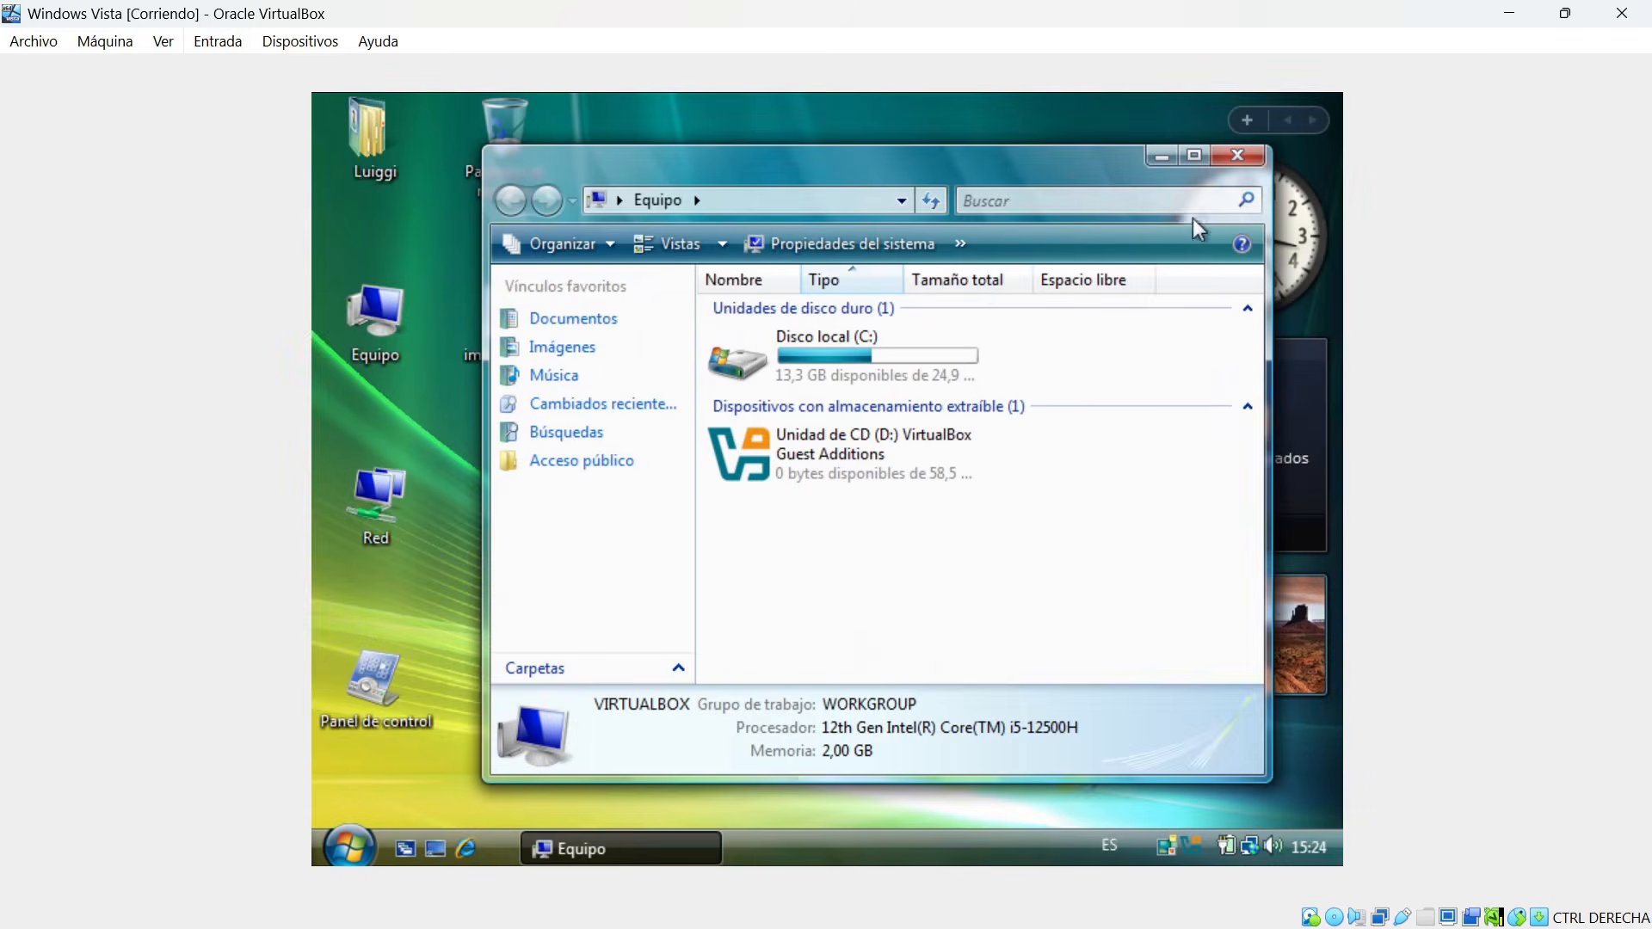
pyautogui.click(1237, 158)
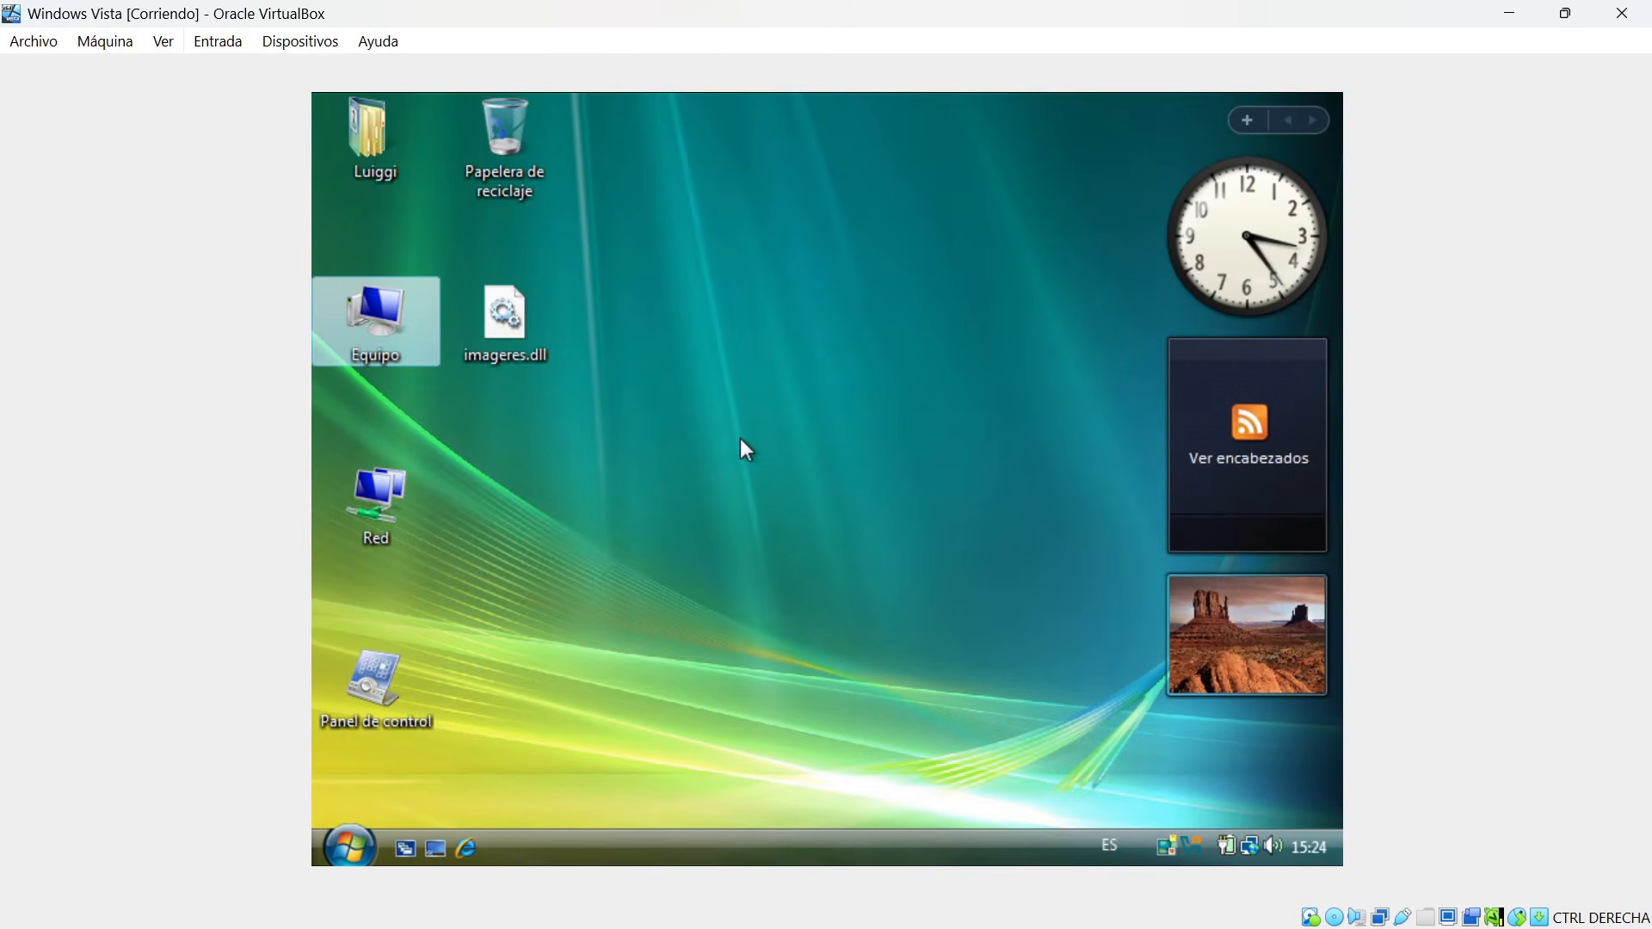
# Set the scale factor in the Windows Vista machine's Display settings to 100% from the VirtualBox manager, and return to the running machine.
pyautogui.click(1518, 14)
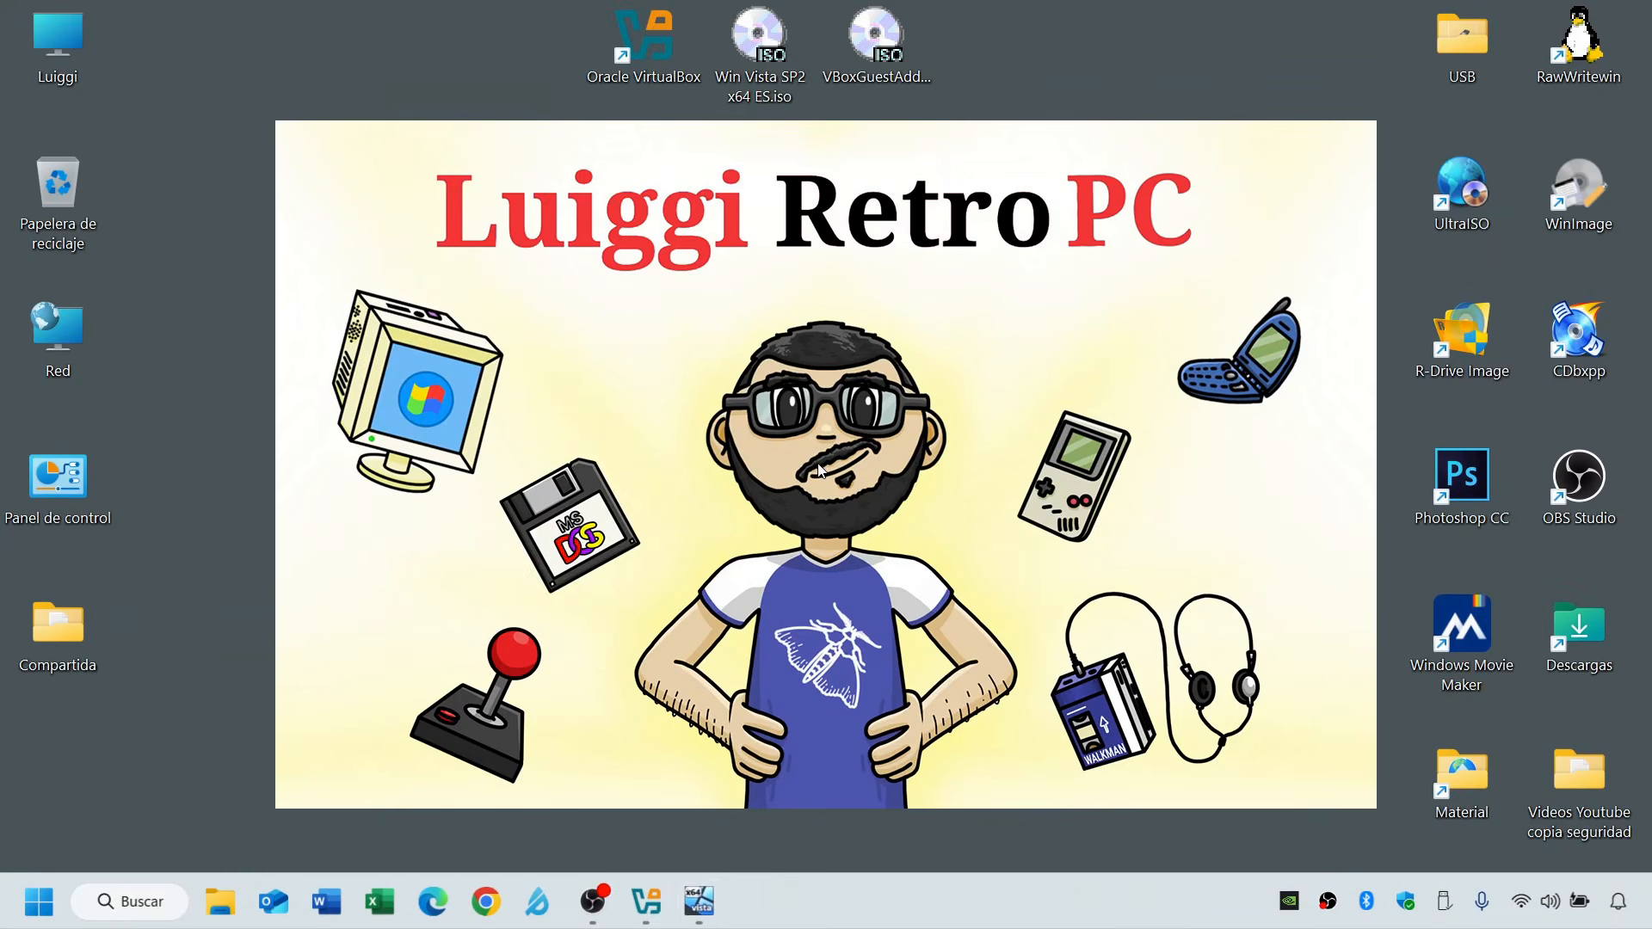
pyautogui.click(646, 901)
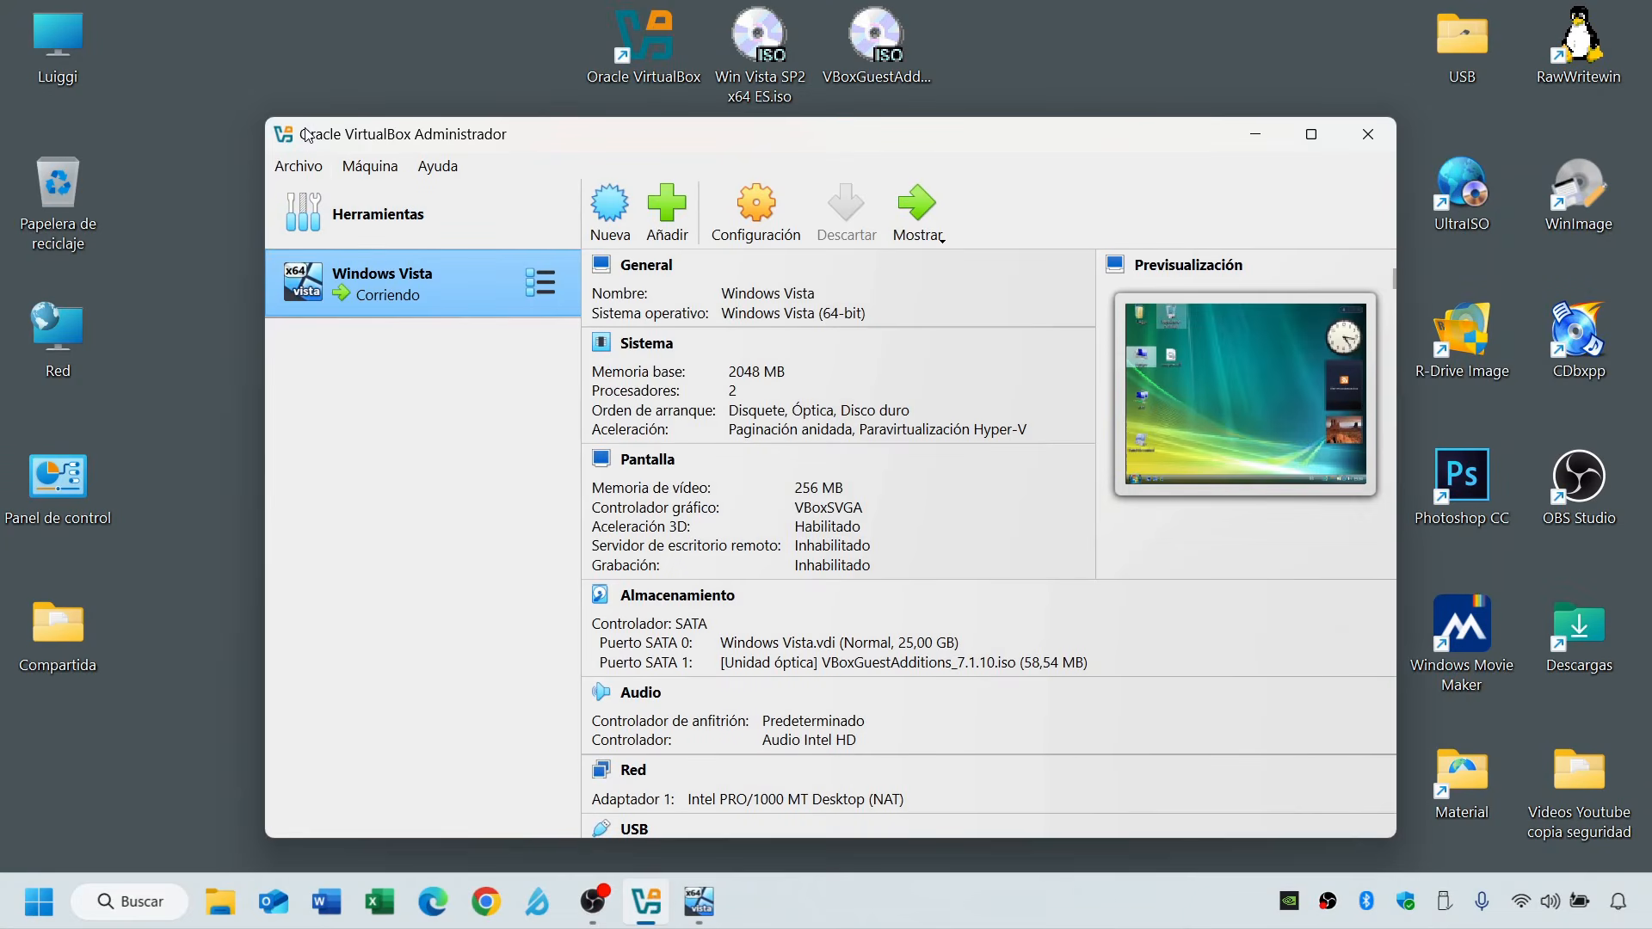
pyautogui.click(309, 176)
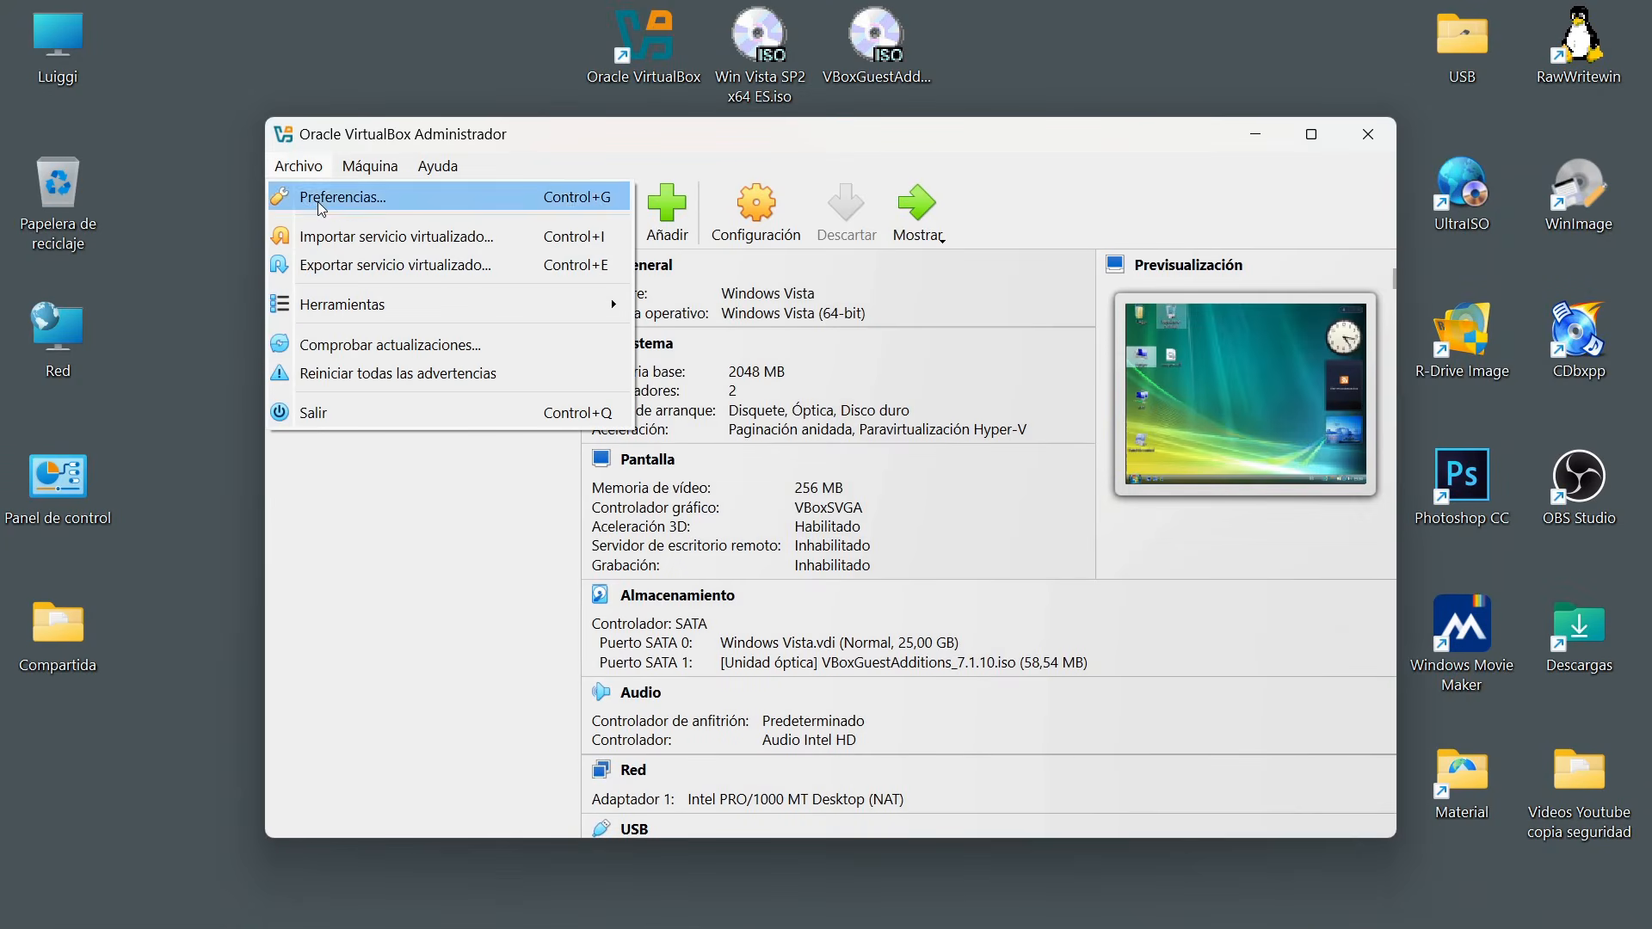
pyautogui.click(674, 476)
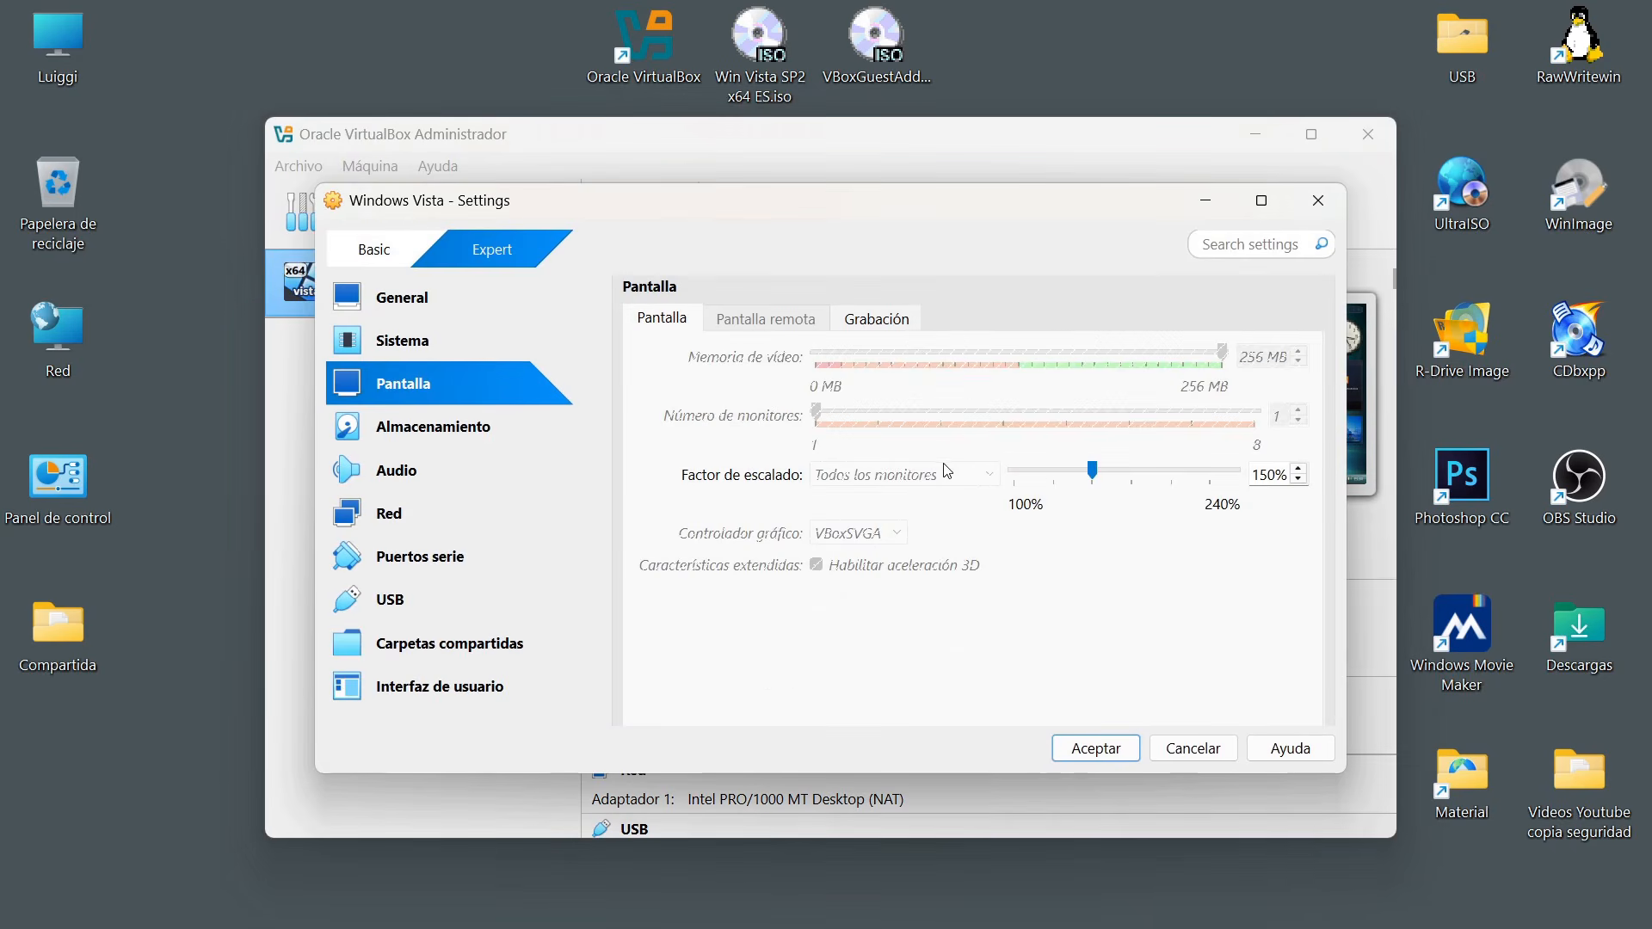
pyautogui.moveTo(1093, 471); pyautogui.dragTo(1013, 473)
pyautogui.click(1094, 748)
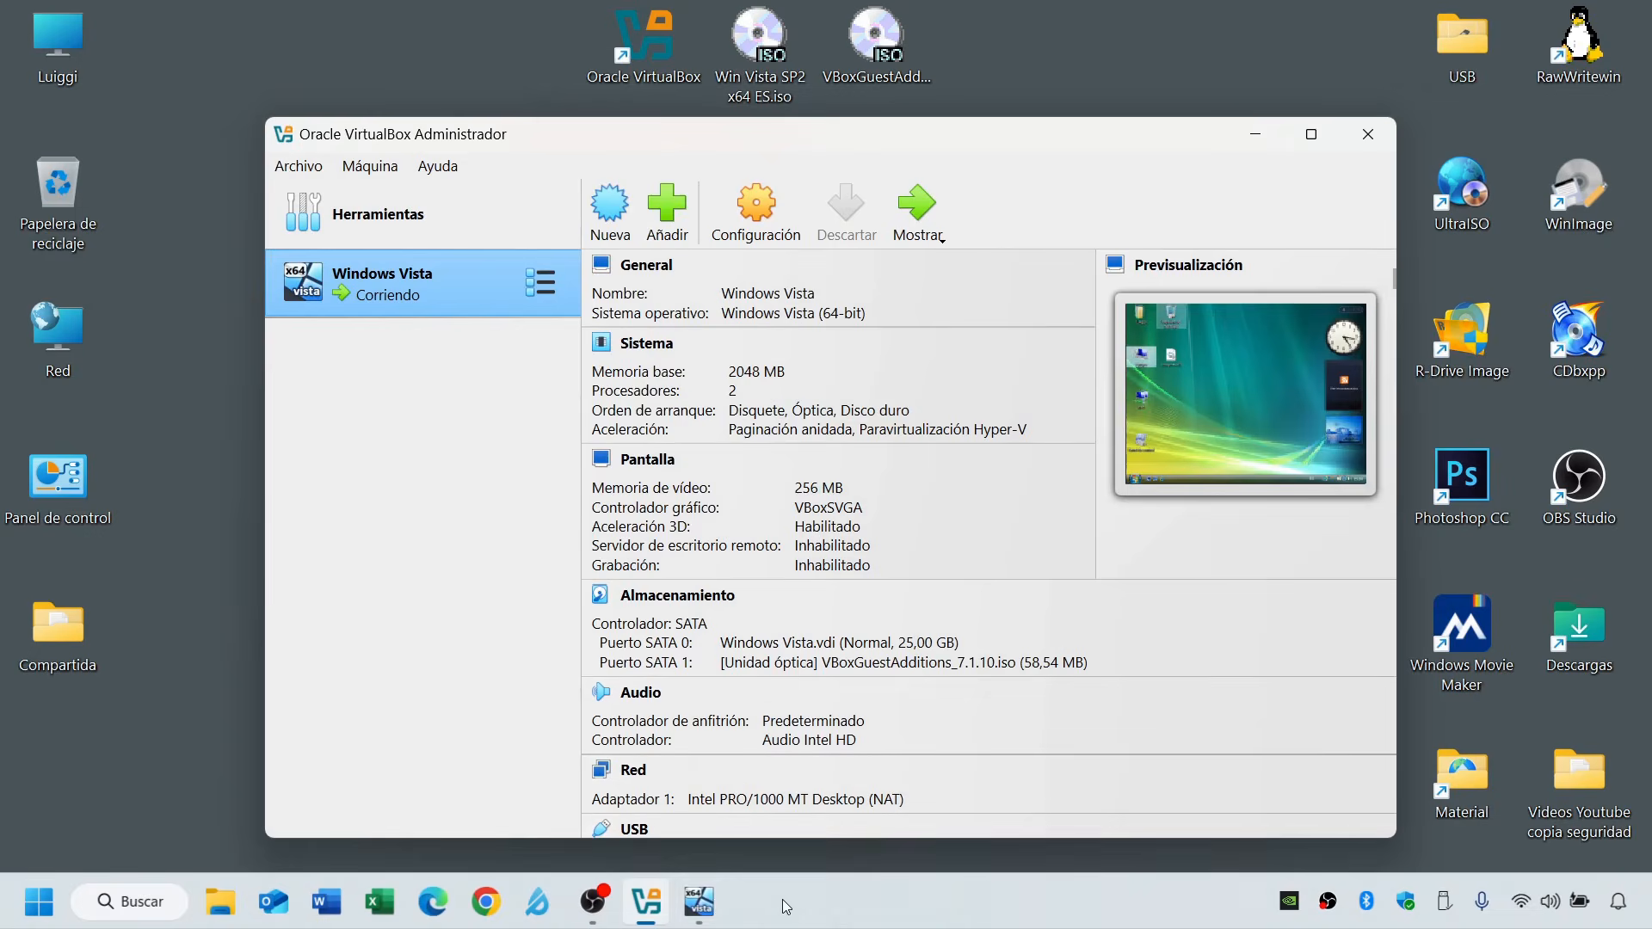
pyautogui.click(699, 901)
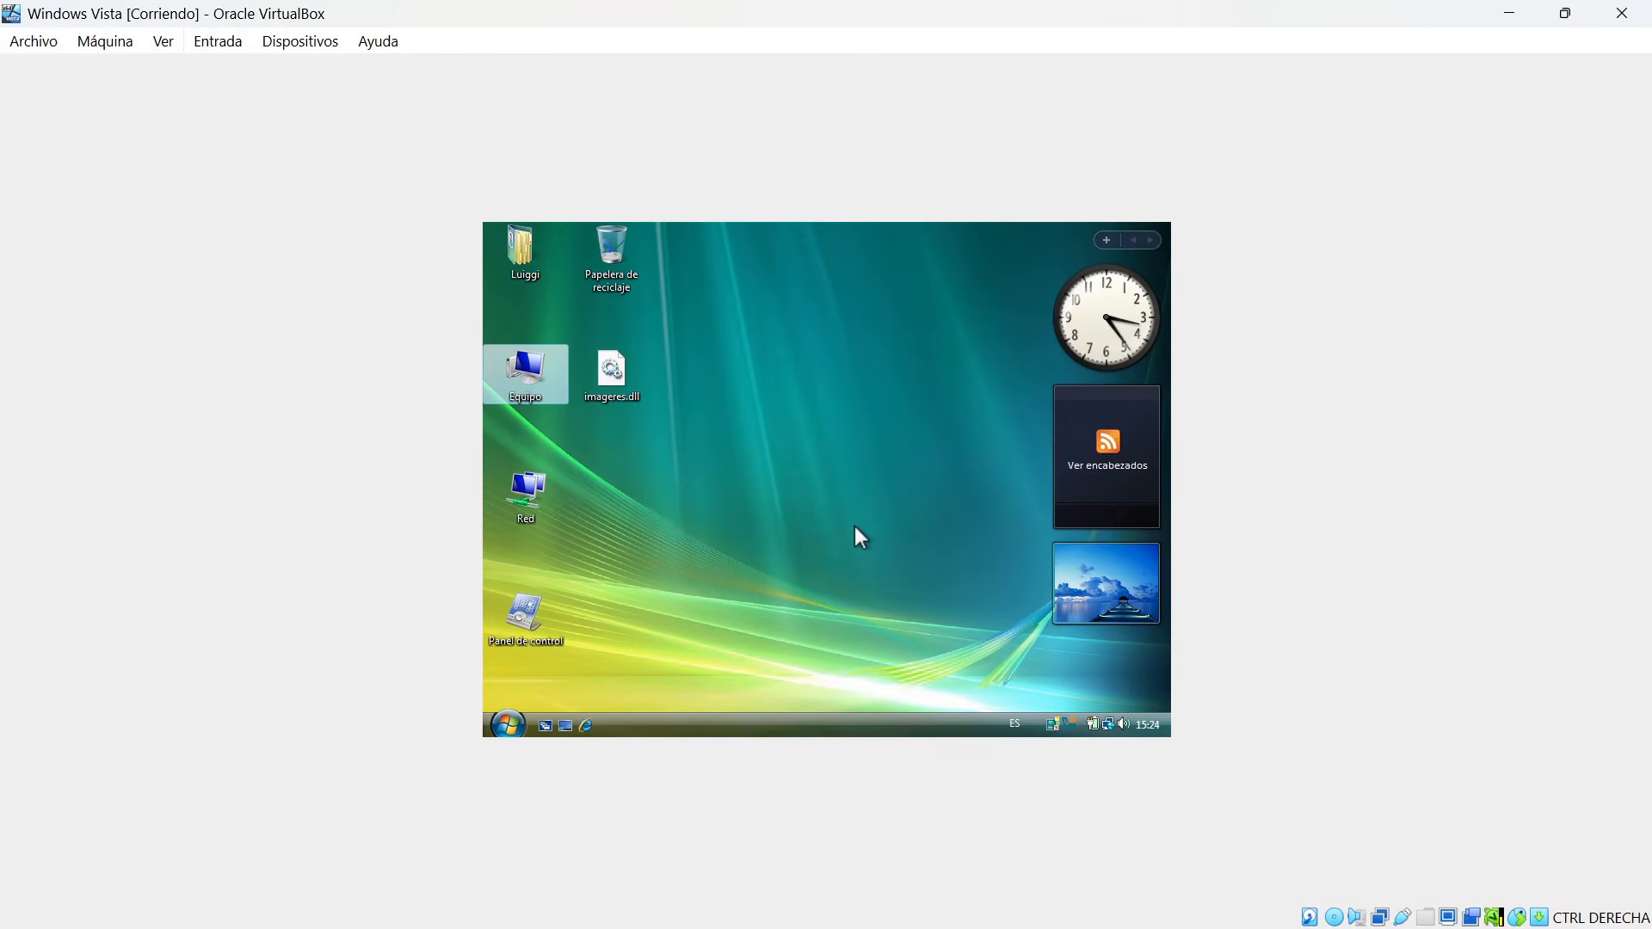
# Switch the virtual machine to full screen and check its Start menu and the resolution in the display settings.
pyautogui.hotkey('ctrl', 'f')
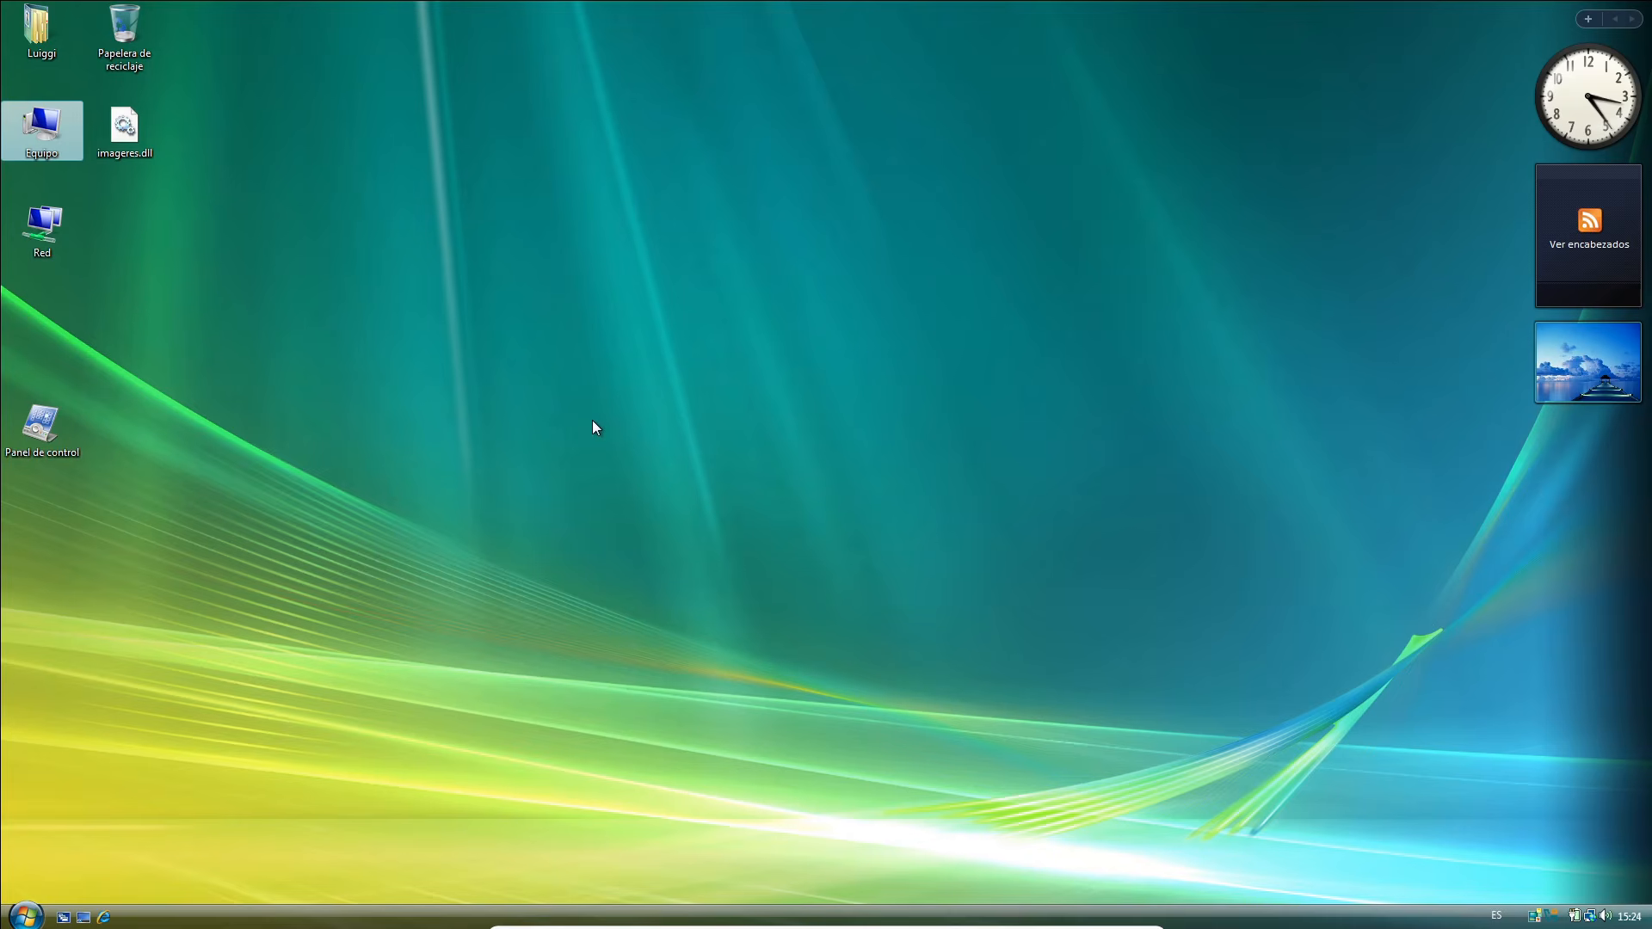
pyautogui.click(36, 918)
pyautogui.click(37, 917)
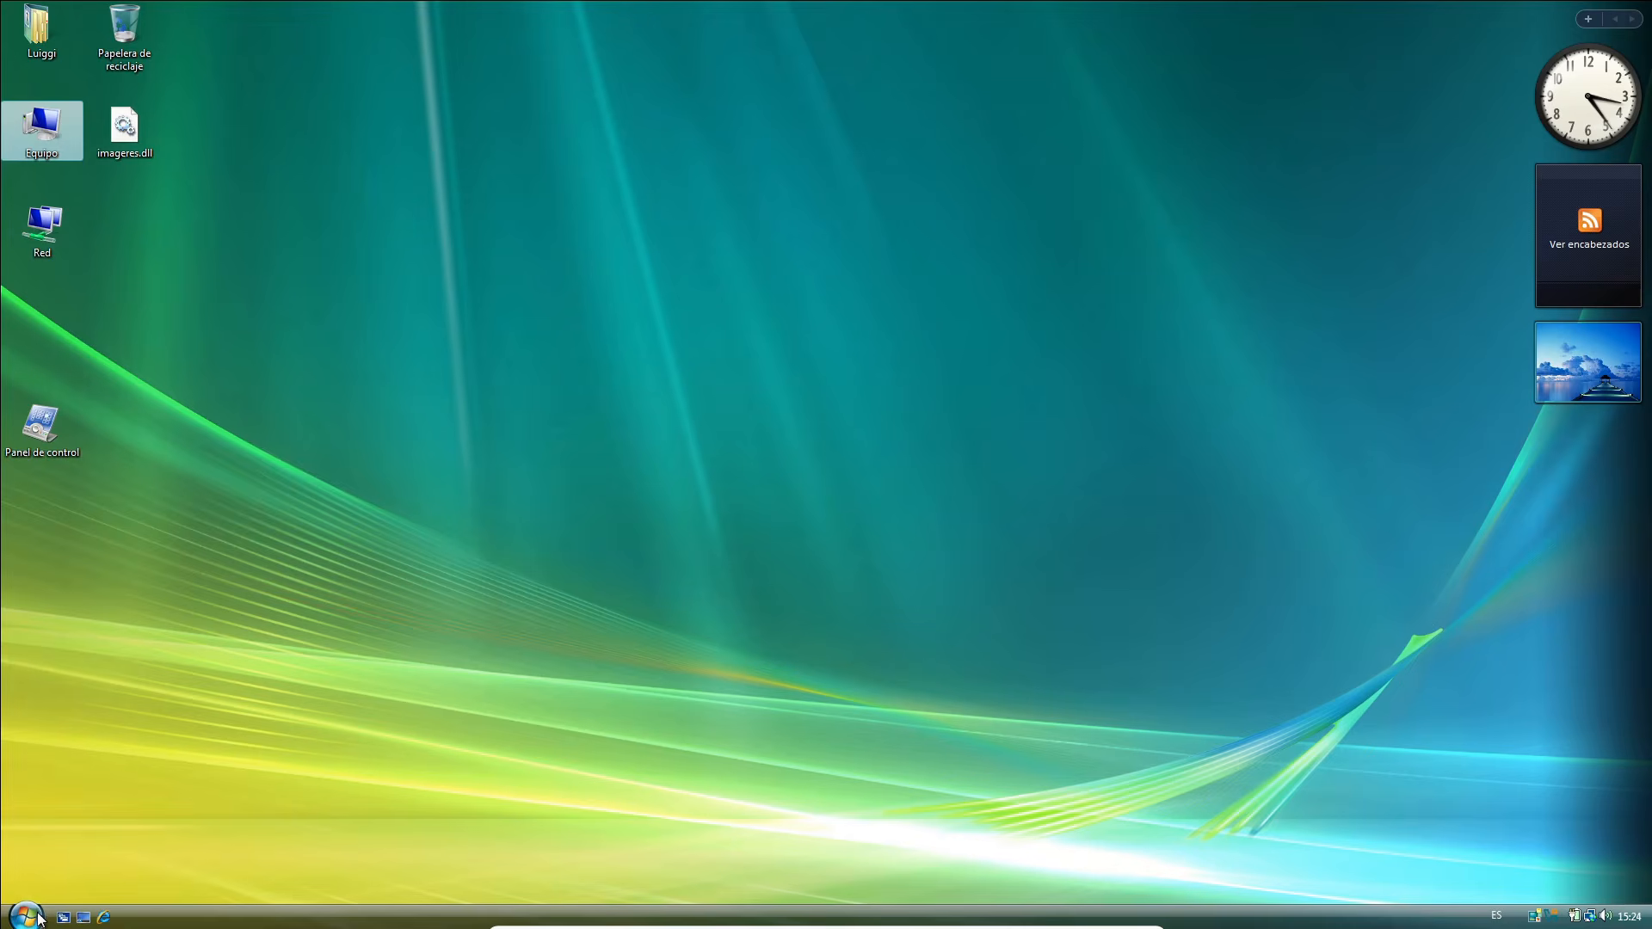
pyautogui.rightClick(637, 212)
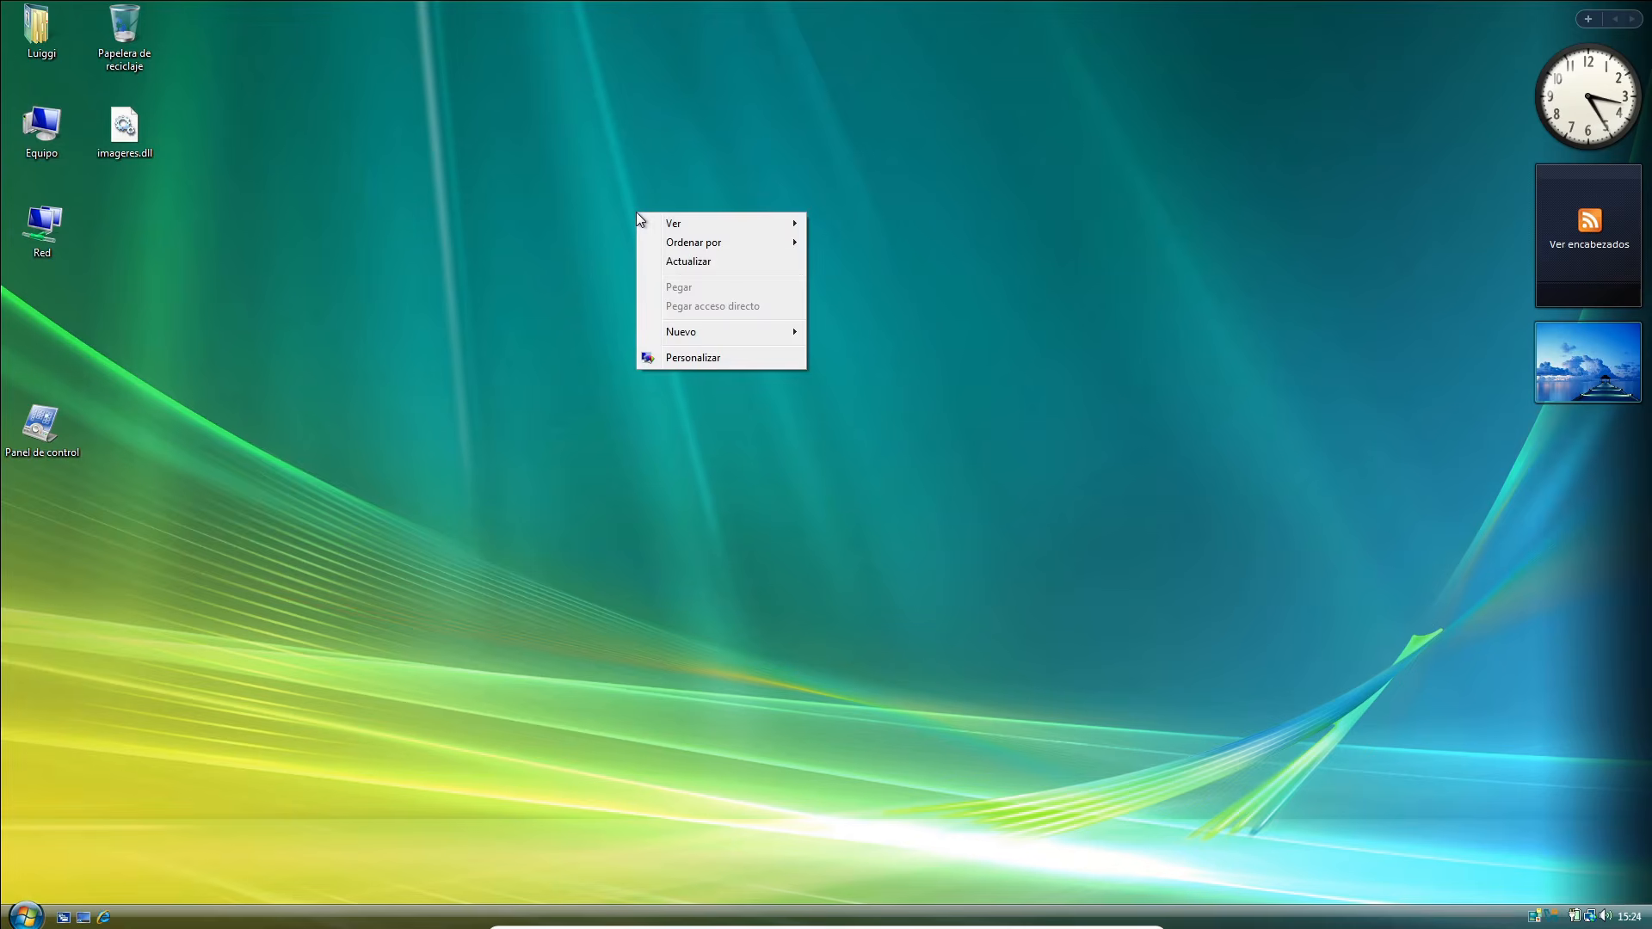
pyautogui.click(700, 360)
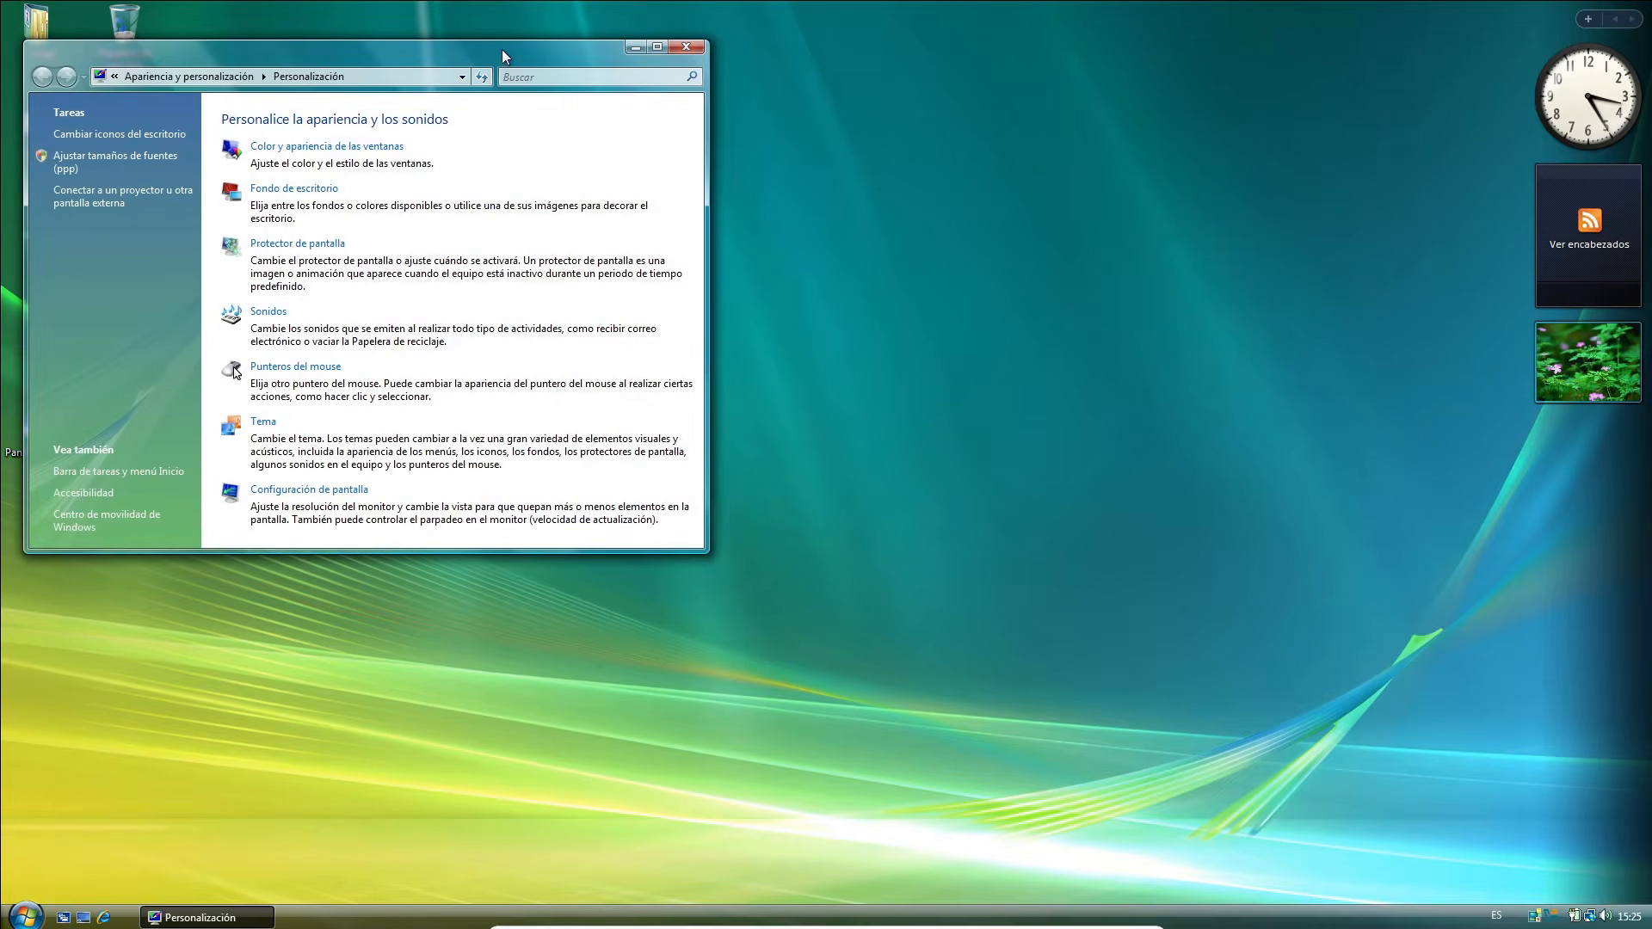
pyautogui.moveTo(503, 49); pyautogui.dragTo(831, 154)
pyautogui.click(679, 551)
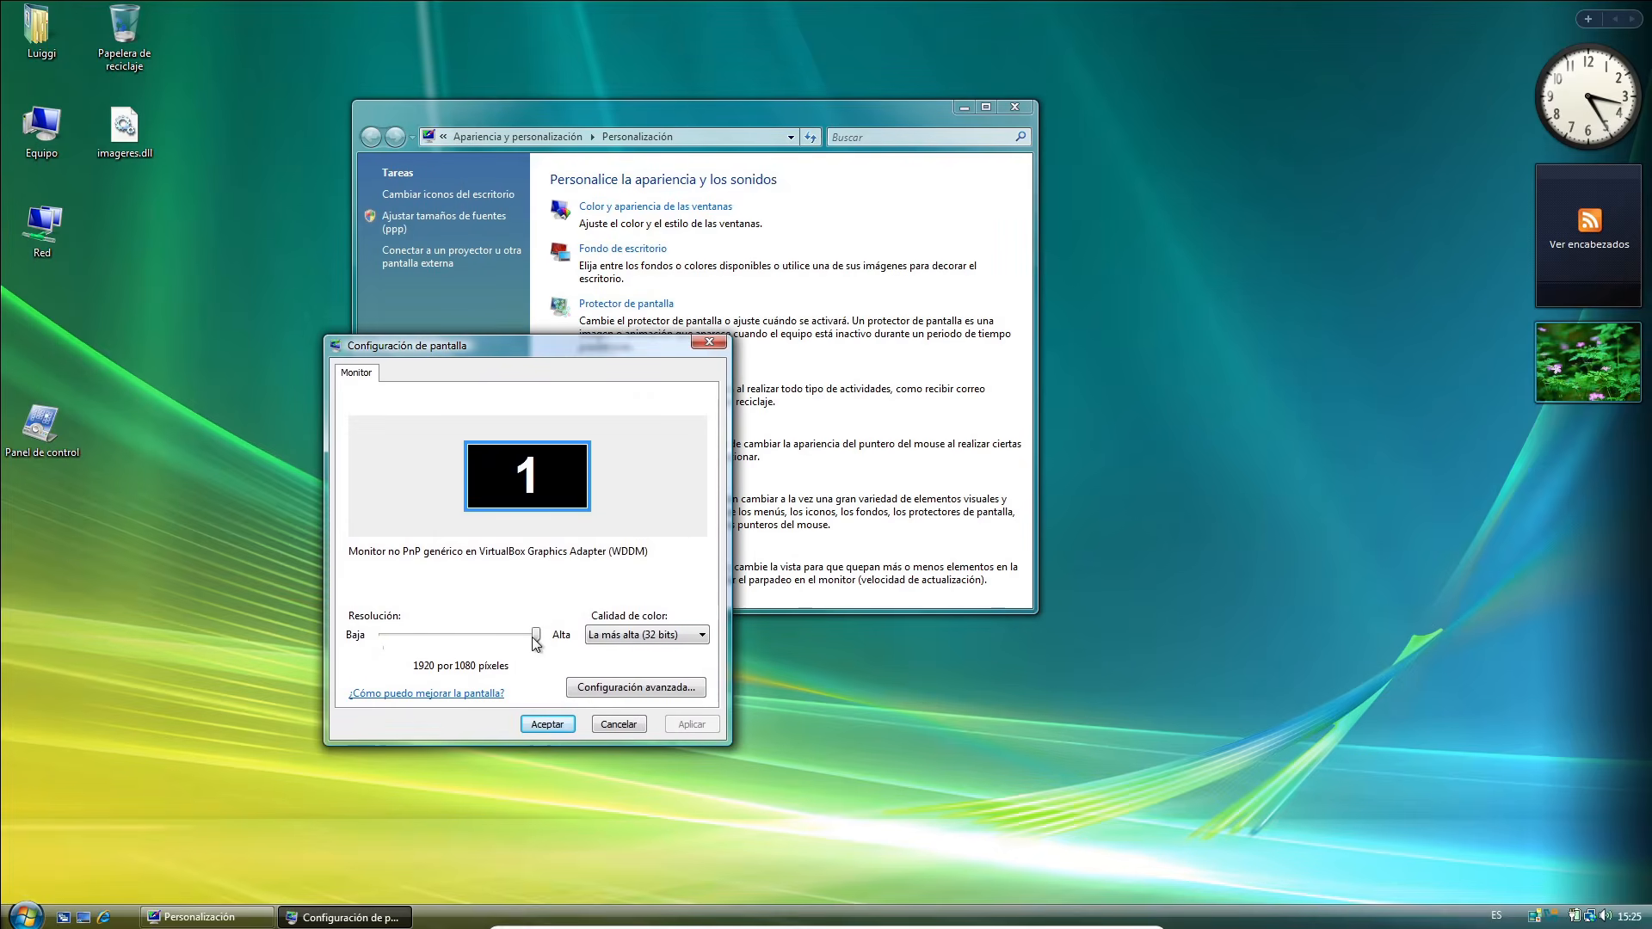
pyautogui.click(711, 345)
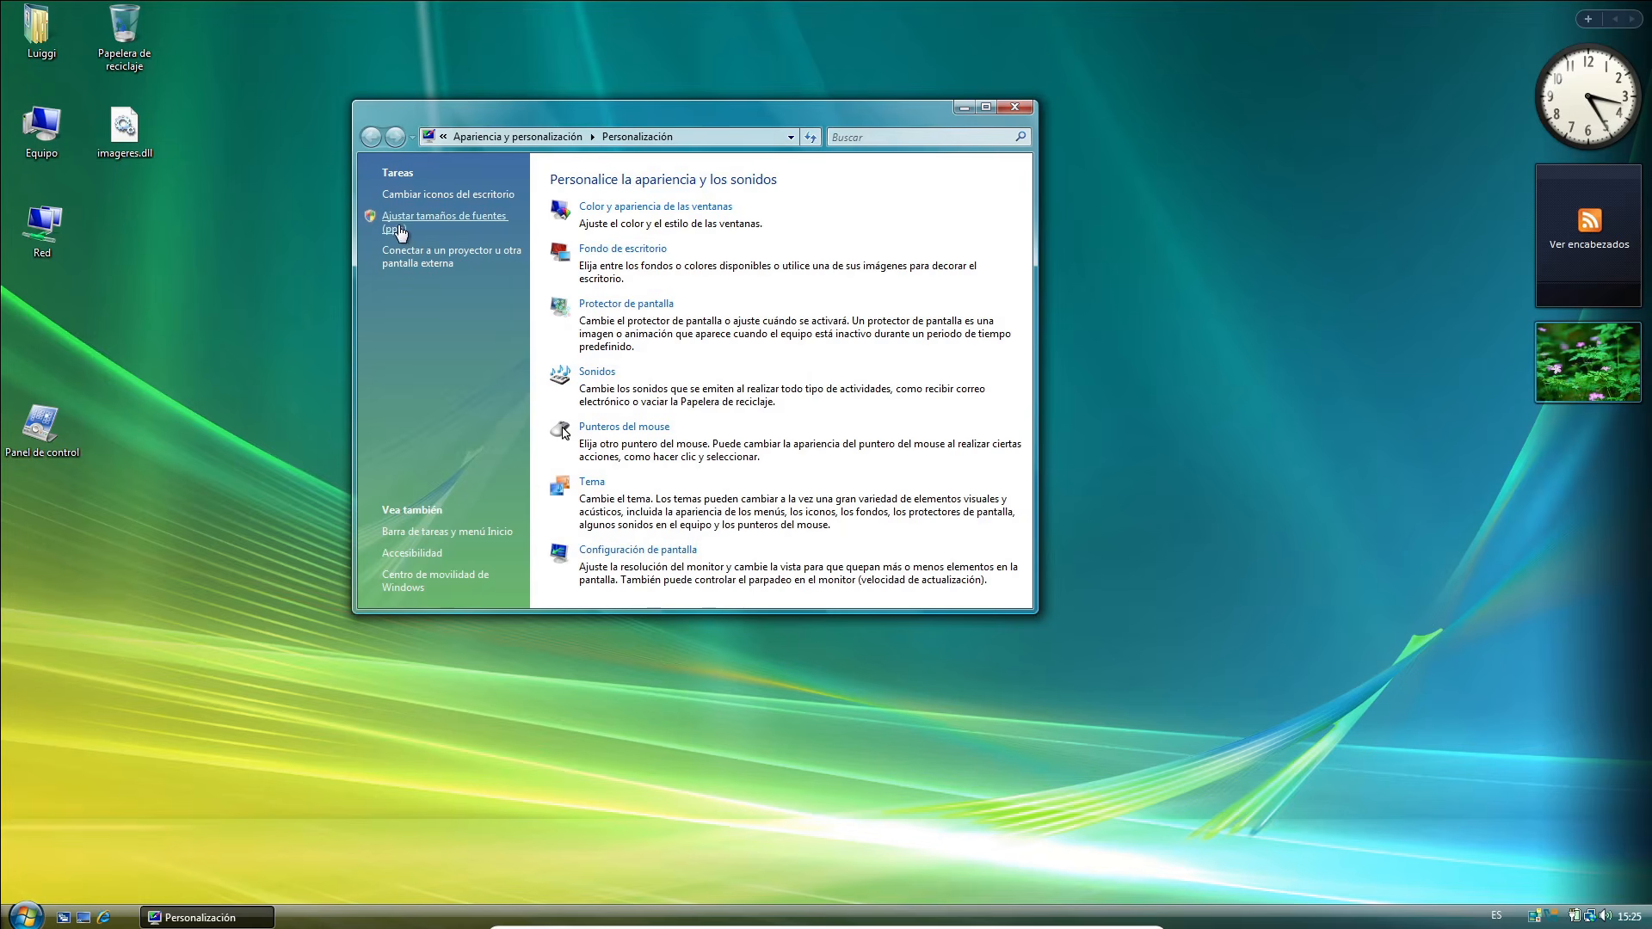
# Set a custom font scale of 144 ppp in the DPI scaling settings and restart Windows Vista to apply it.
pyautogui.click(396, 228)
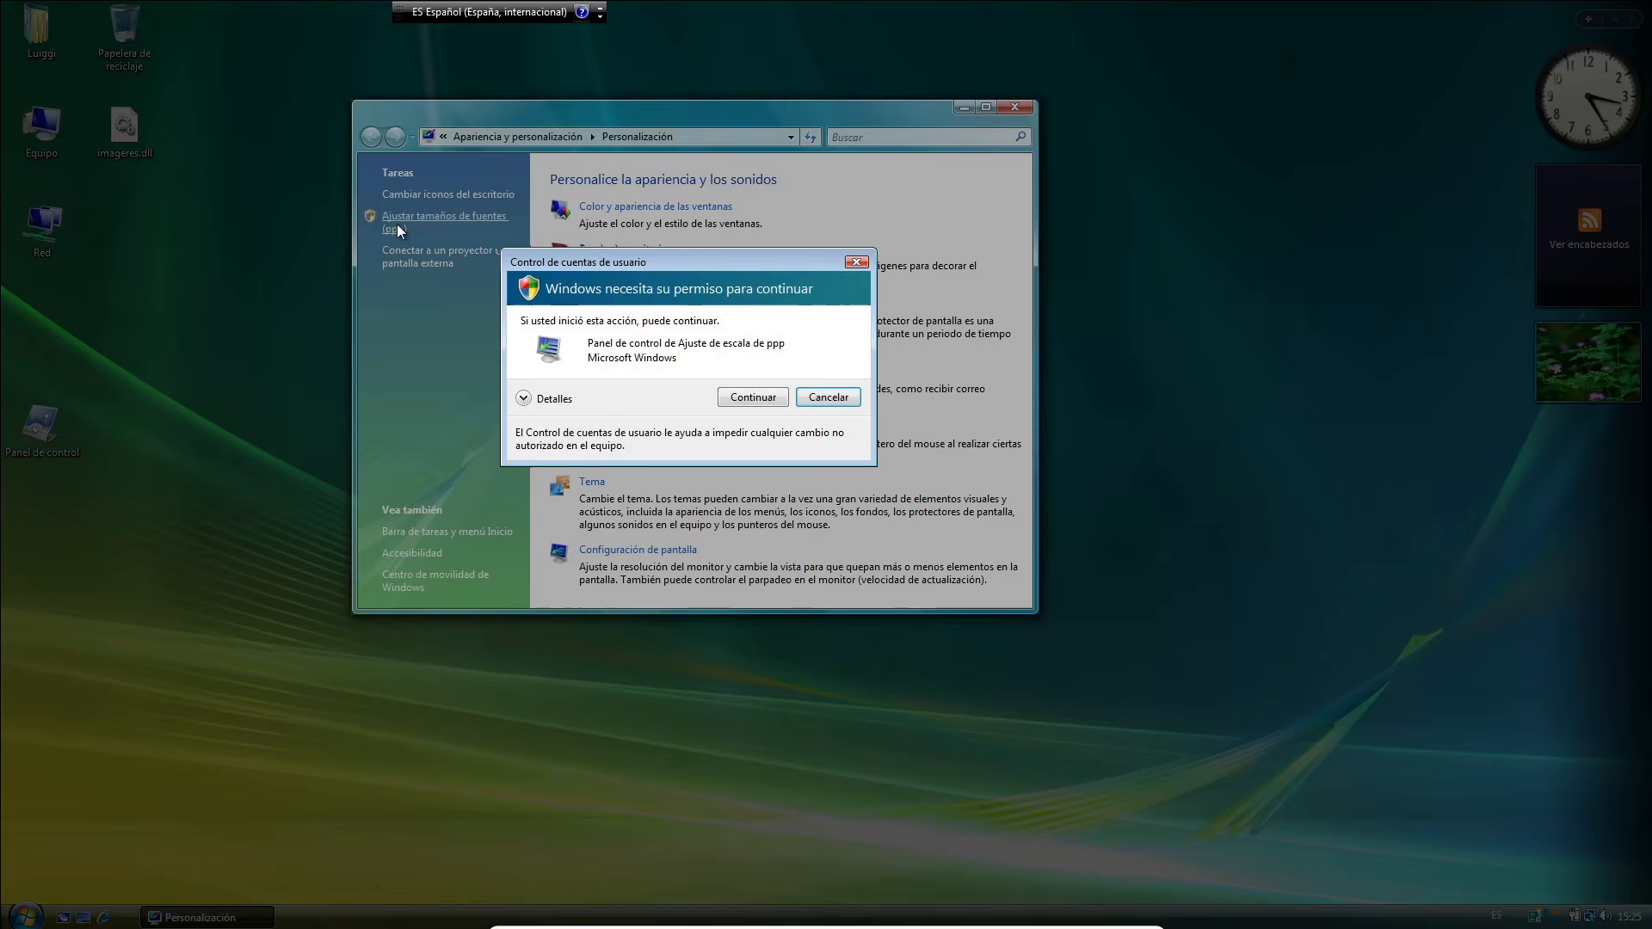
pyautogui.click(753, 397)
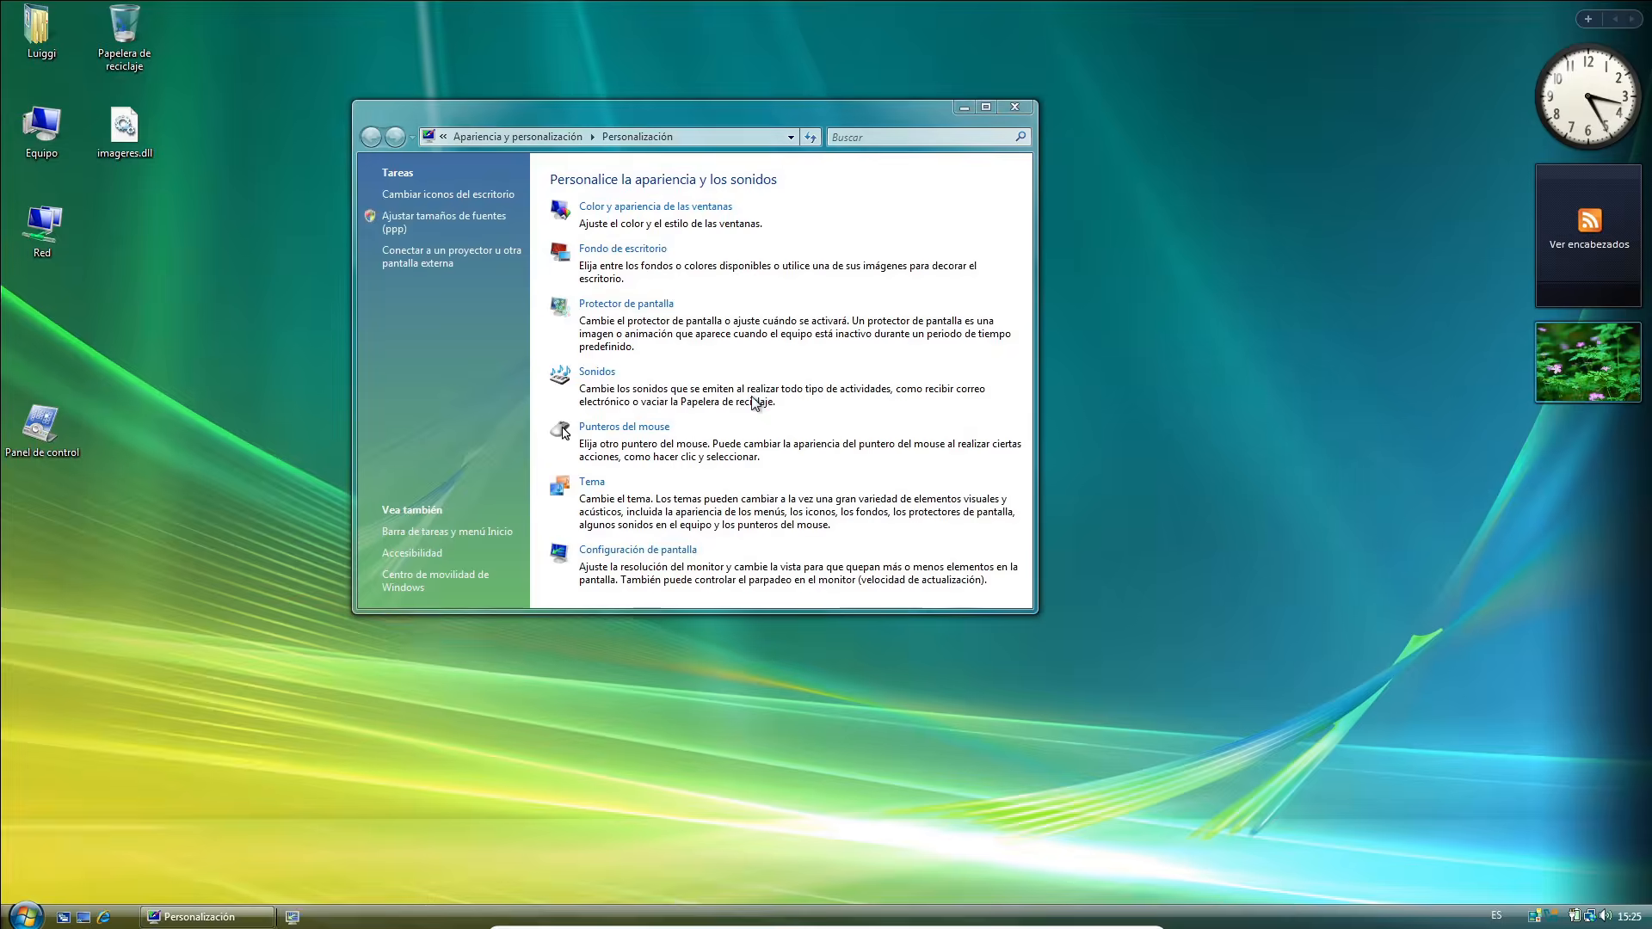
pyautogui.moveTo(183, 13); pyautogui.dragTo(490, 189)
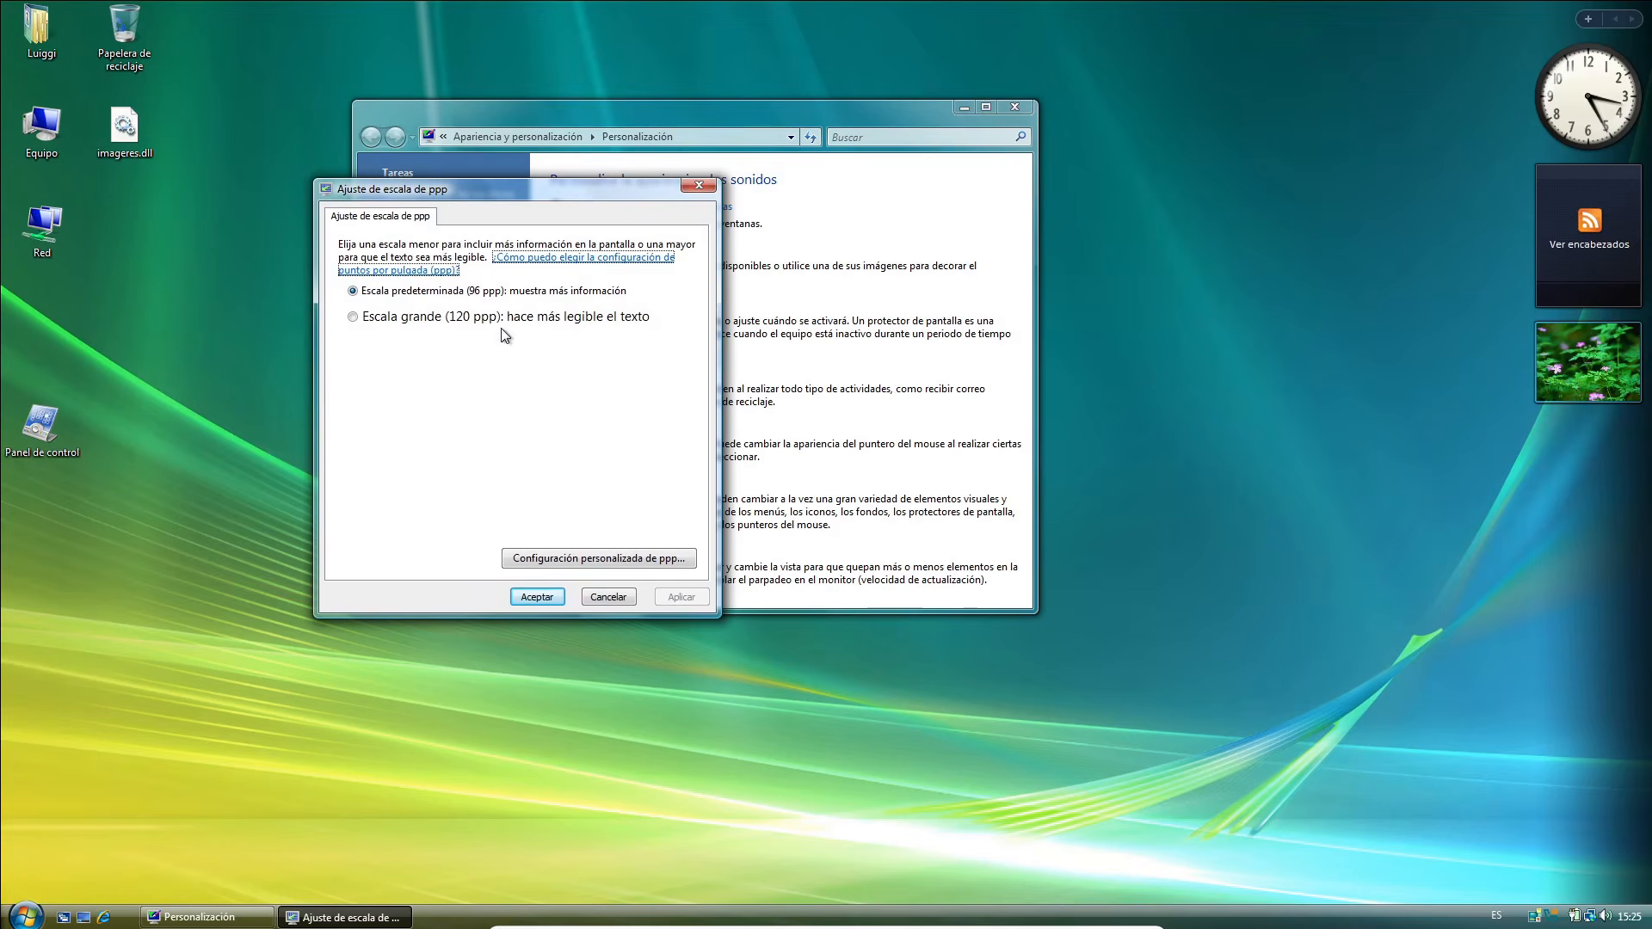
pyautogui.click(631, 561)
pyautogui.moveTo(513, 344); pyautogui.dragTo(580, 349)
pyautogui.click(571, 446)
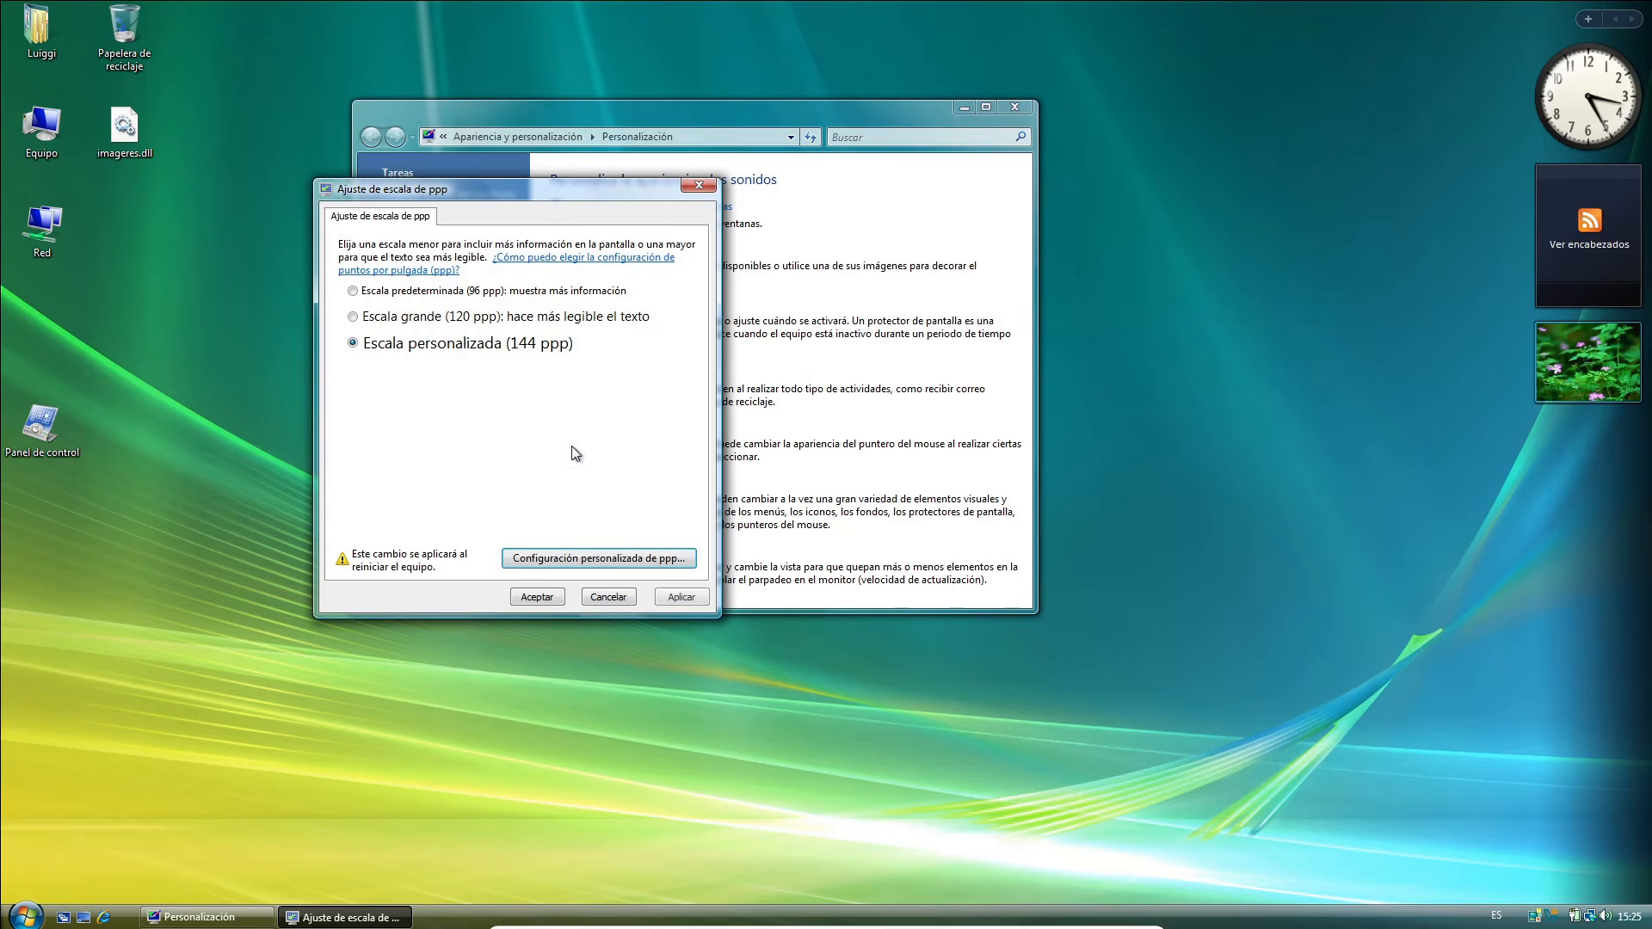
pyautogui.click(558, 598)
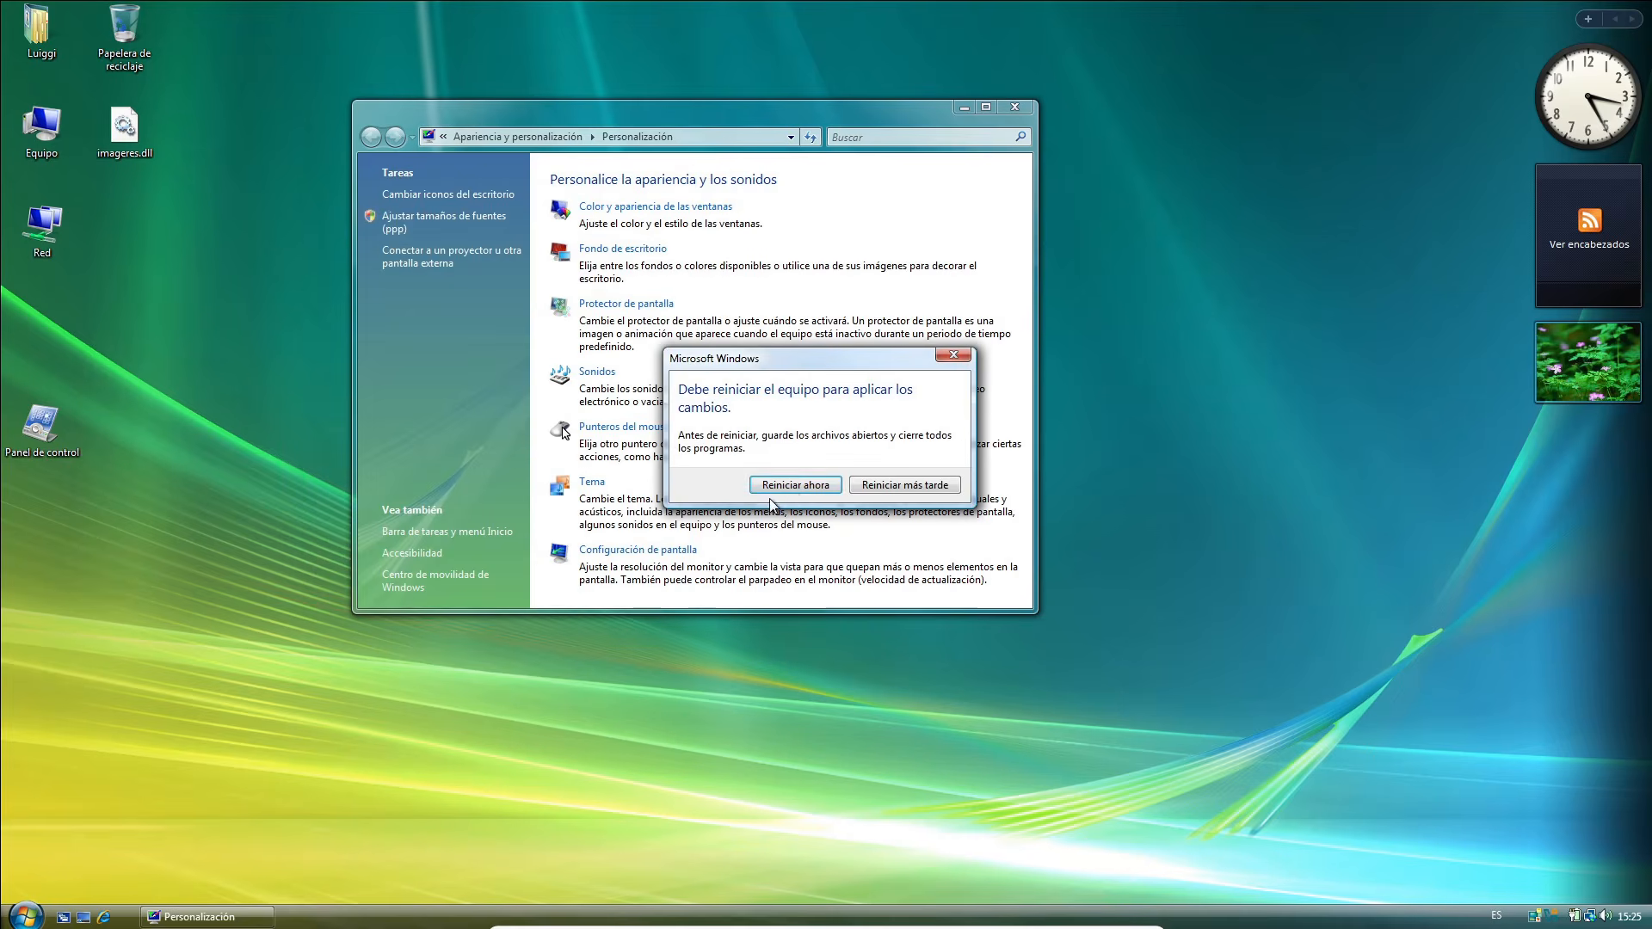
pyautogui.click(789, 487)
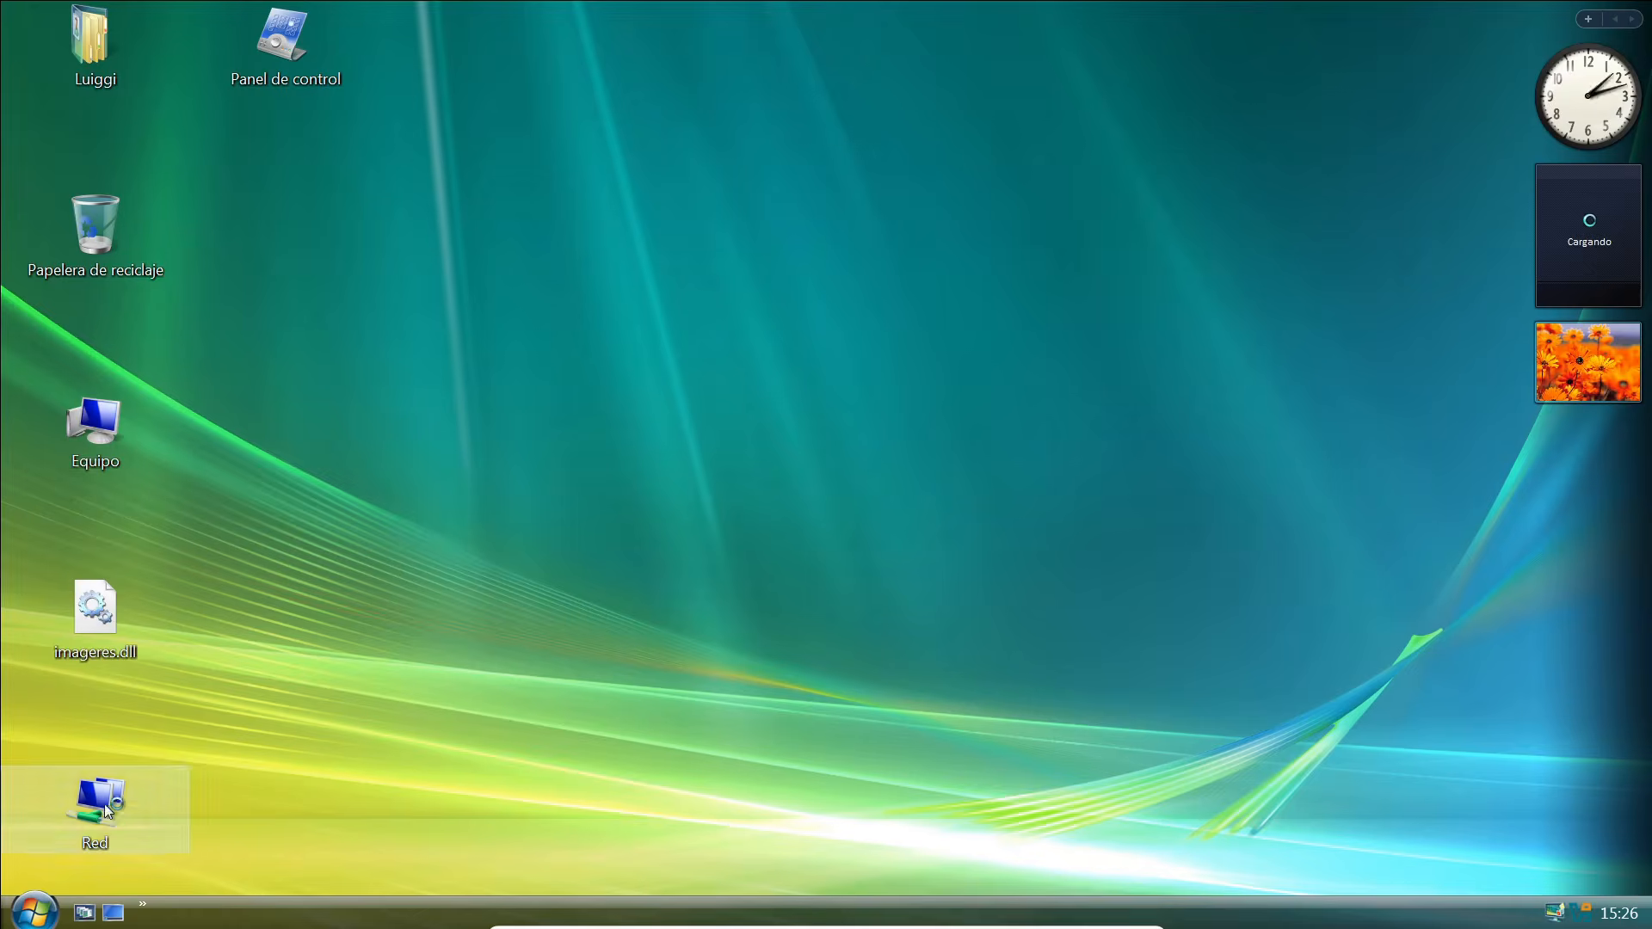
# Open the Start menu to check its size at the new font scale, and close it.
pyautogui.click(33, 906)
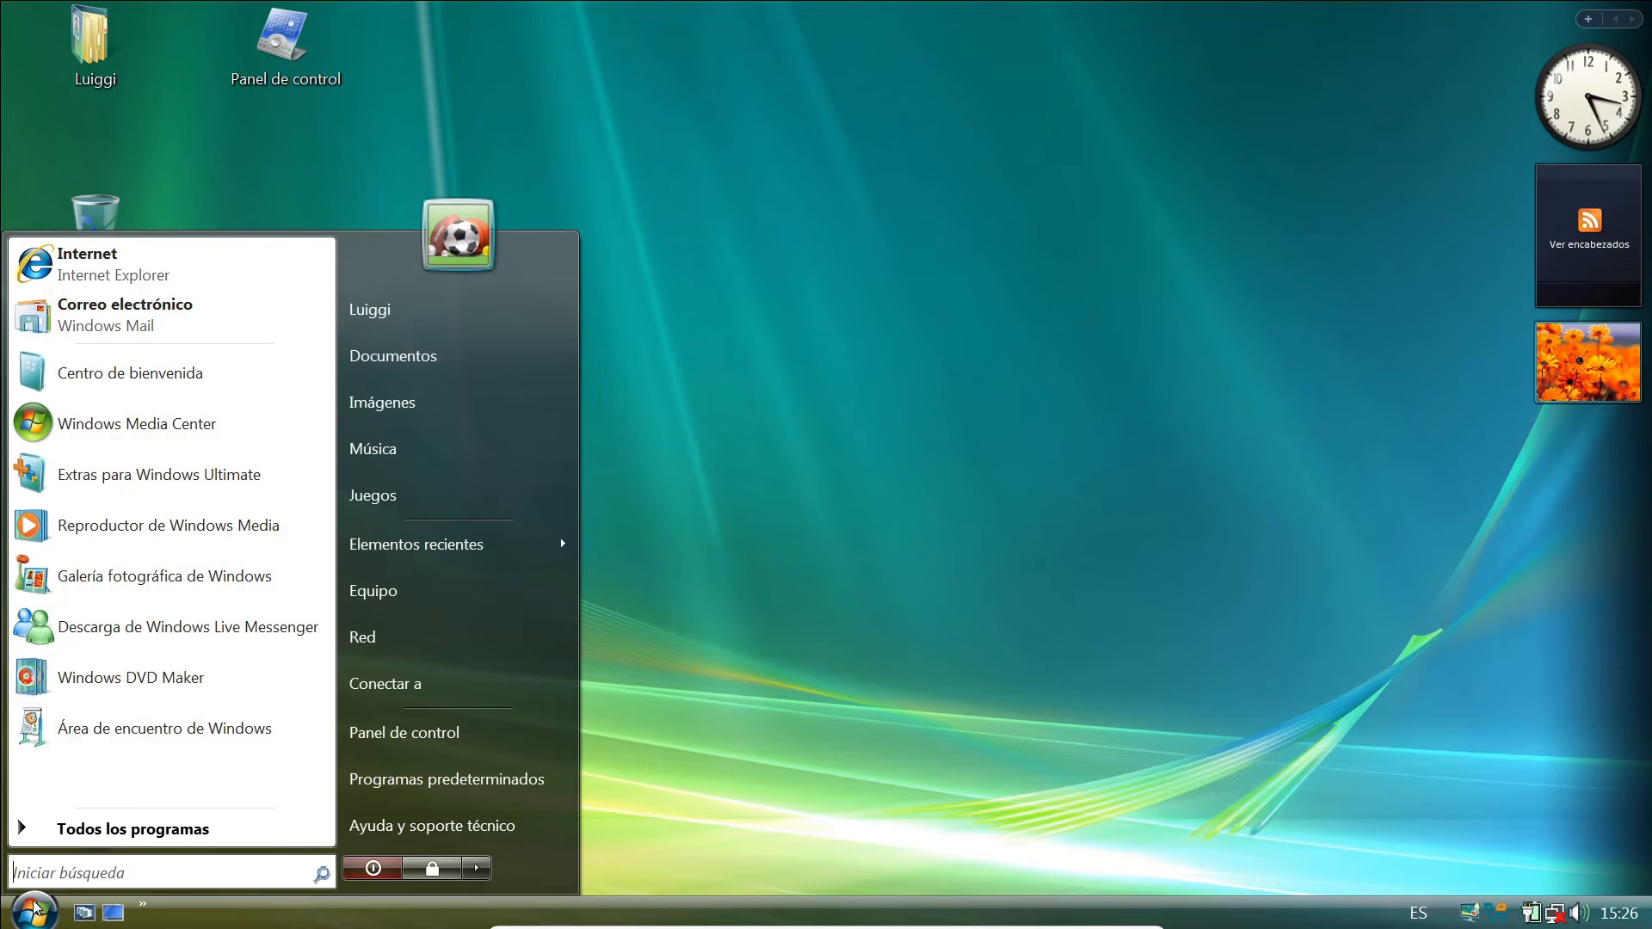
pyautogui.click(33, 906)
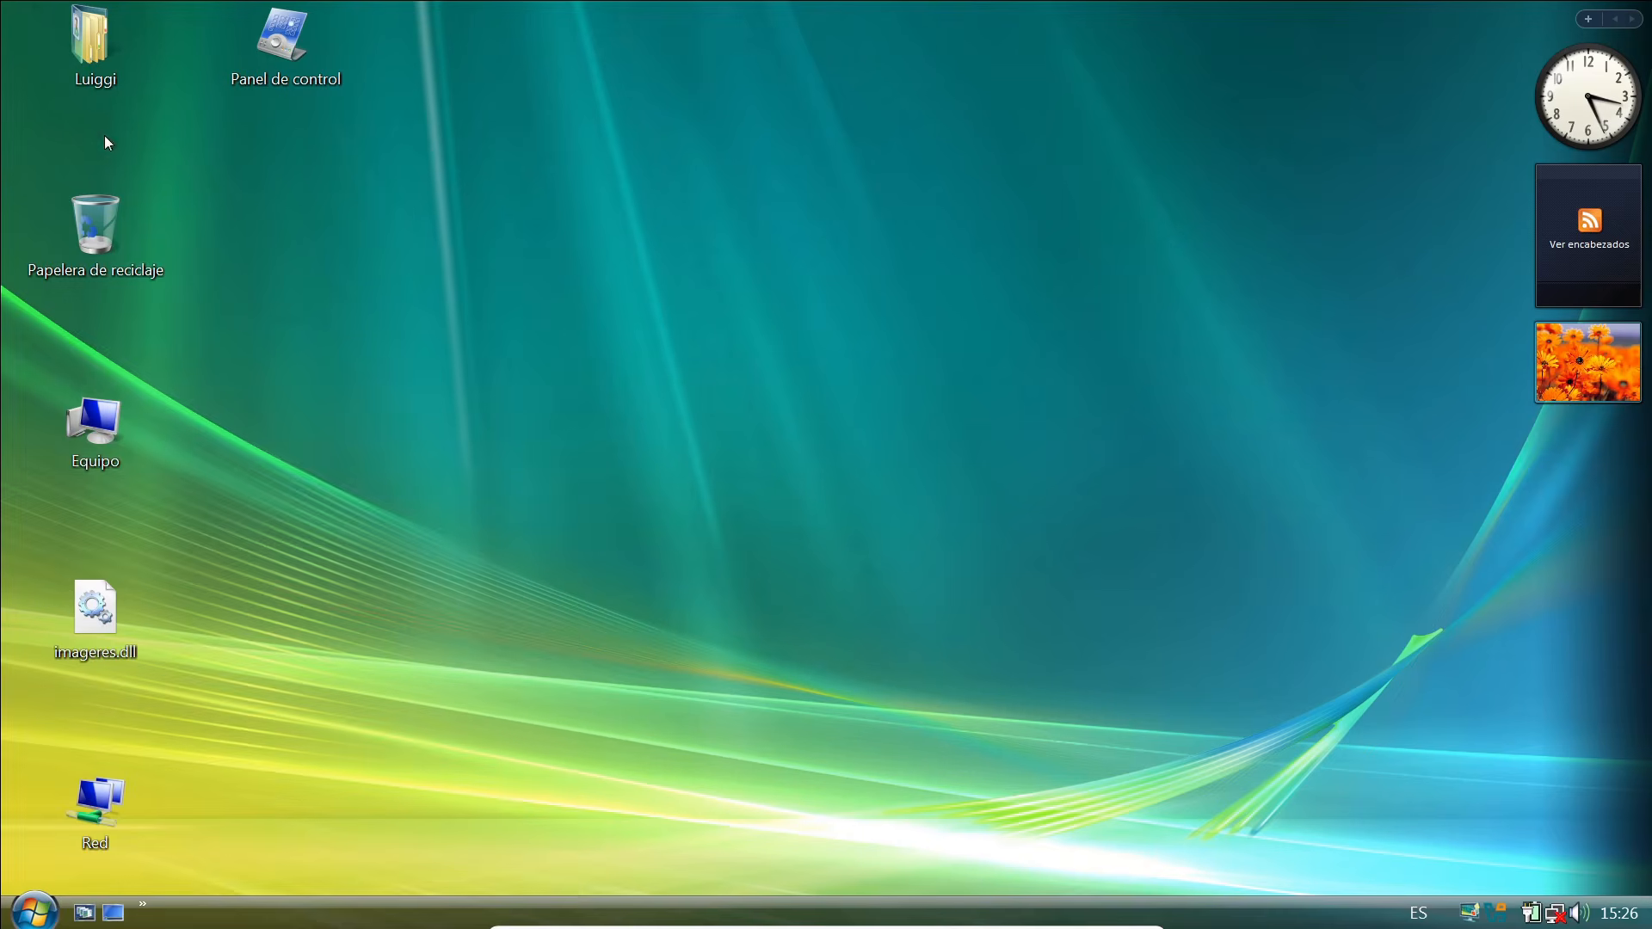
# Open the classic appearance properties from the window color and appearance settings of the desktop personalization.
pyautogui.rightClick(503, 302)
pyautogui.click(600, 475)
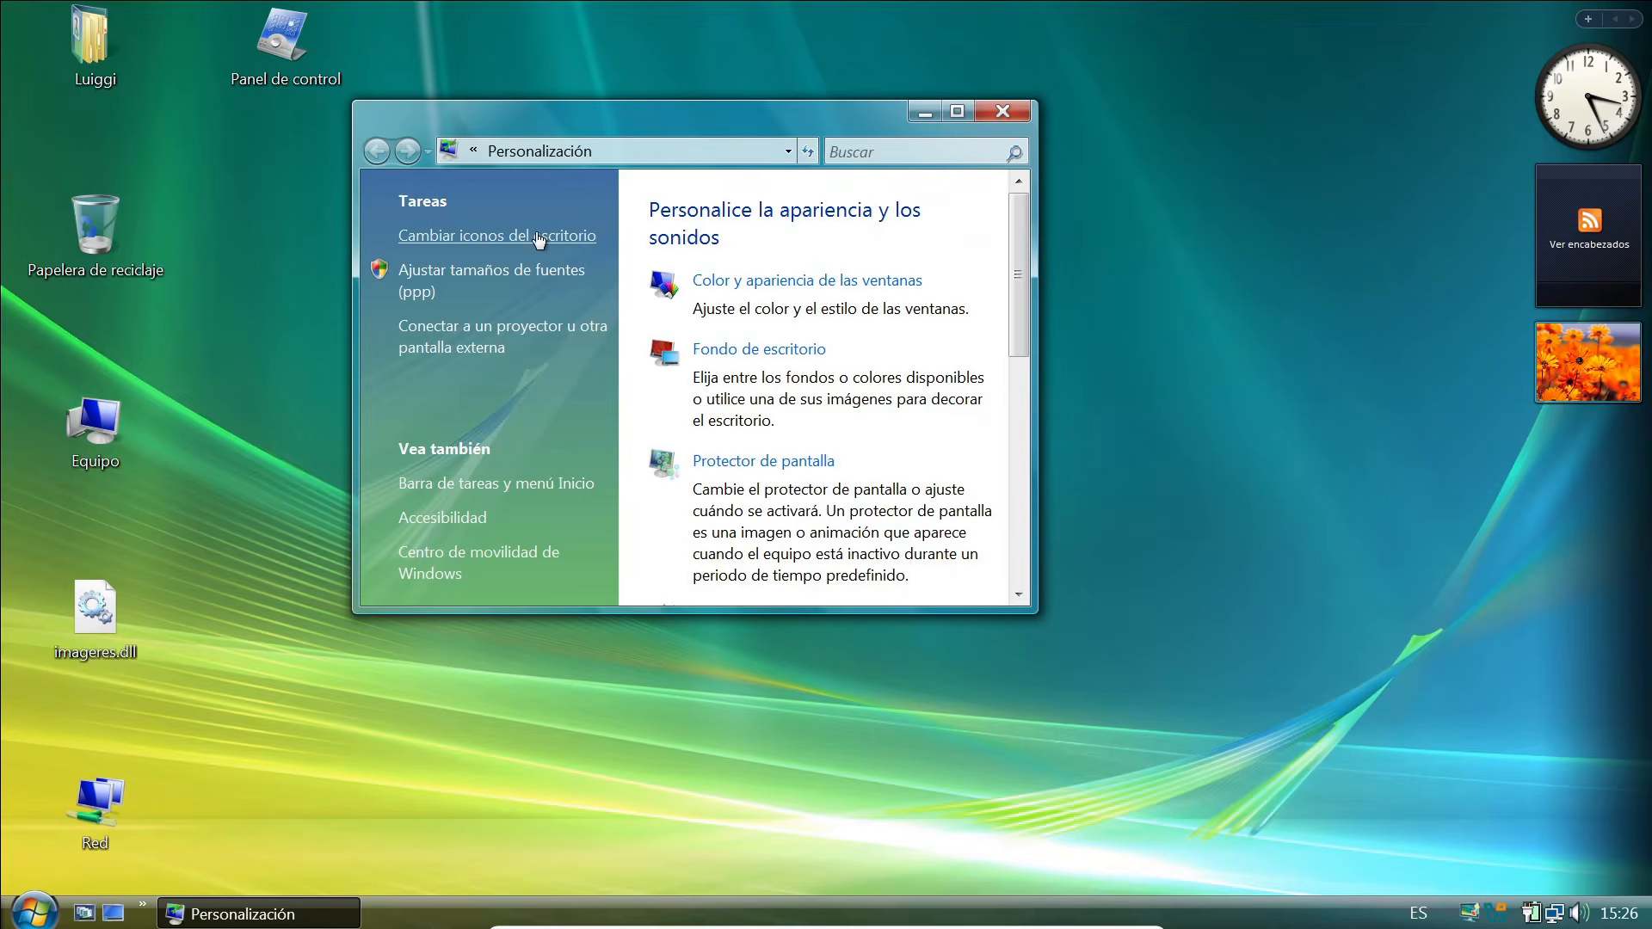
pyautogui.doubleClick(944, 122)
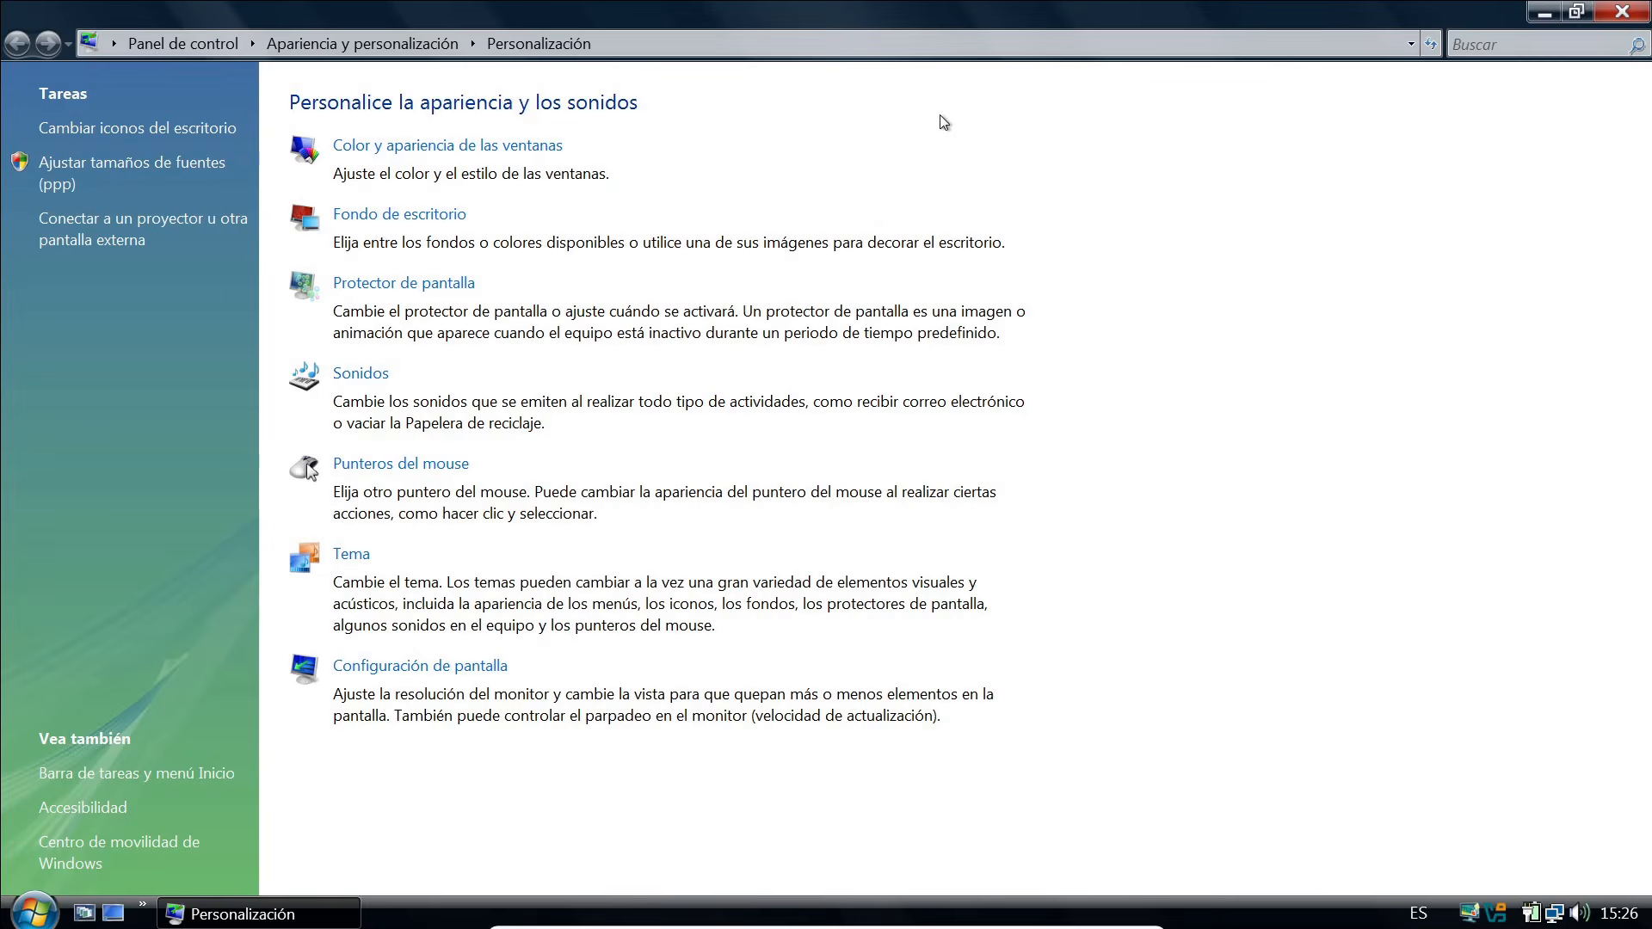
pyautogui.click(412, 151)
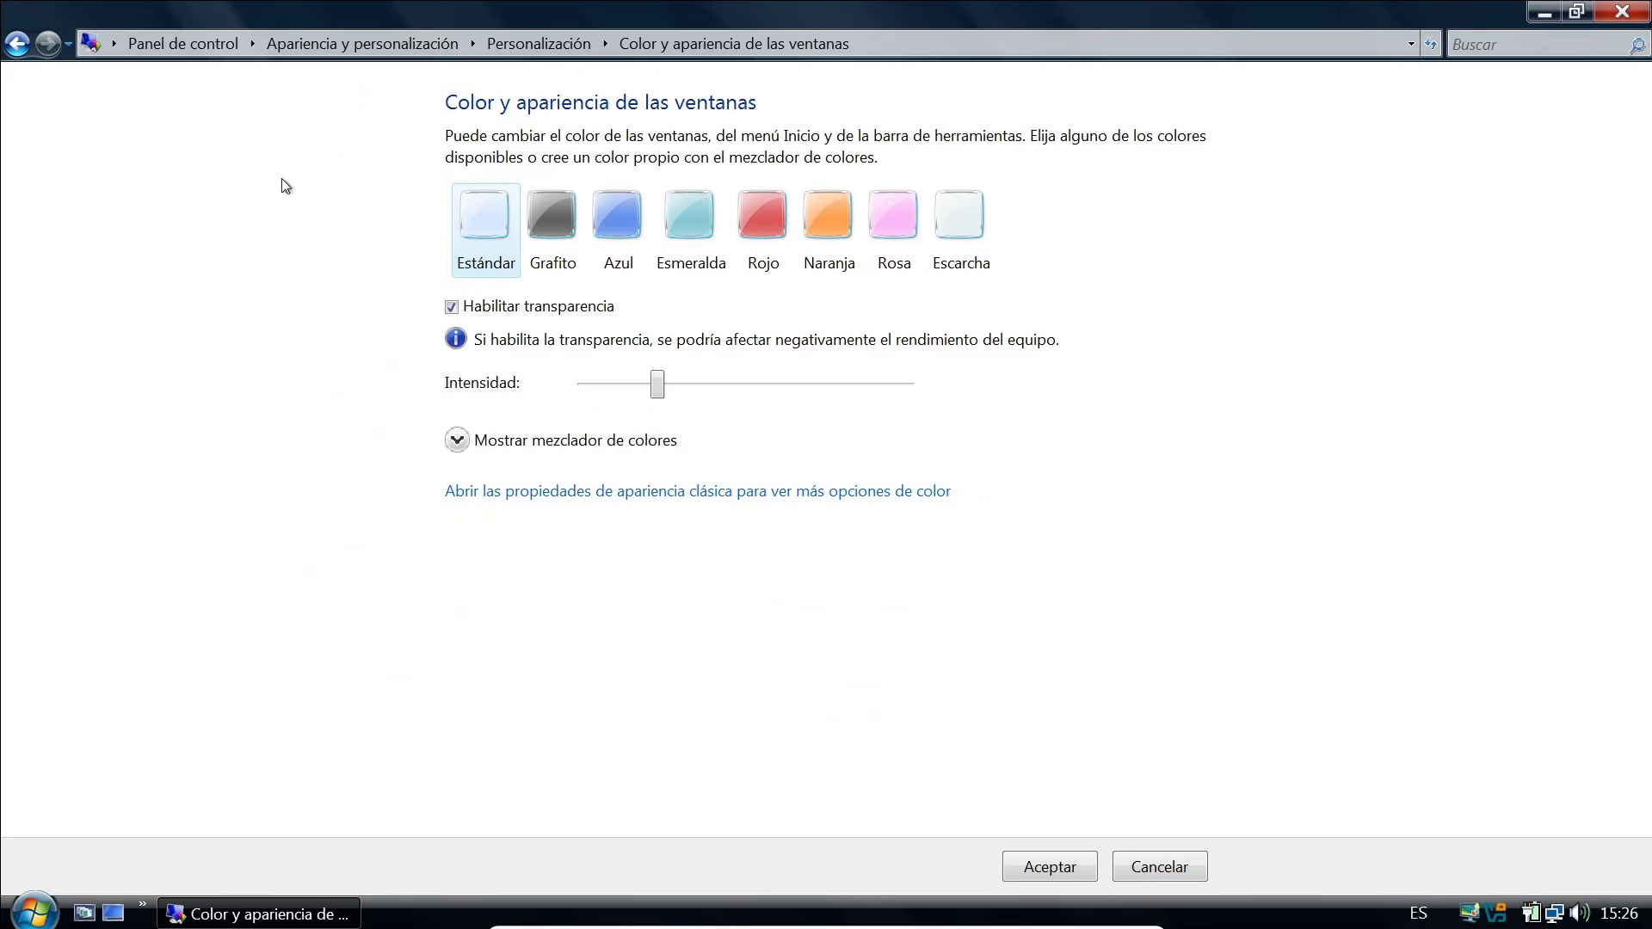
pyautogui.click(21, 46)
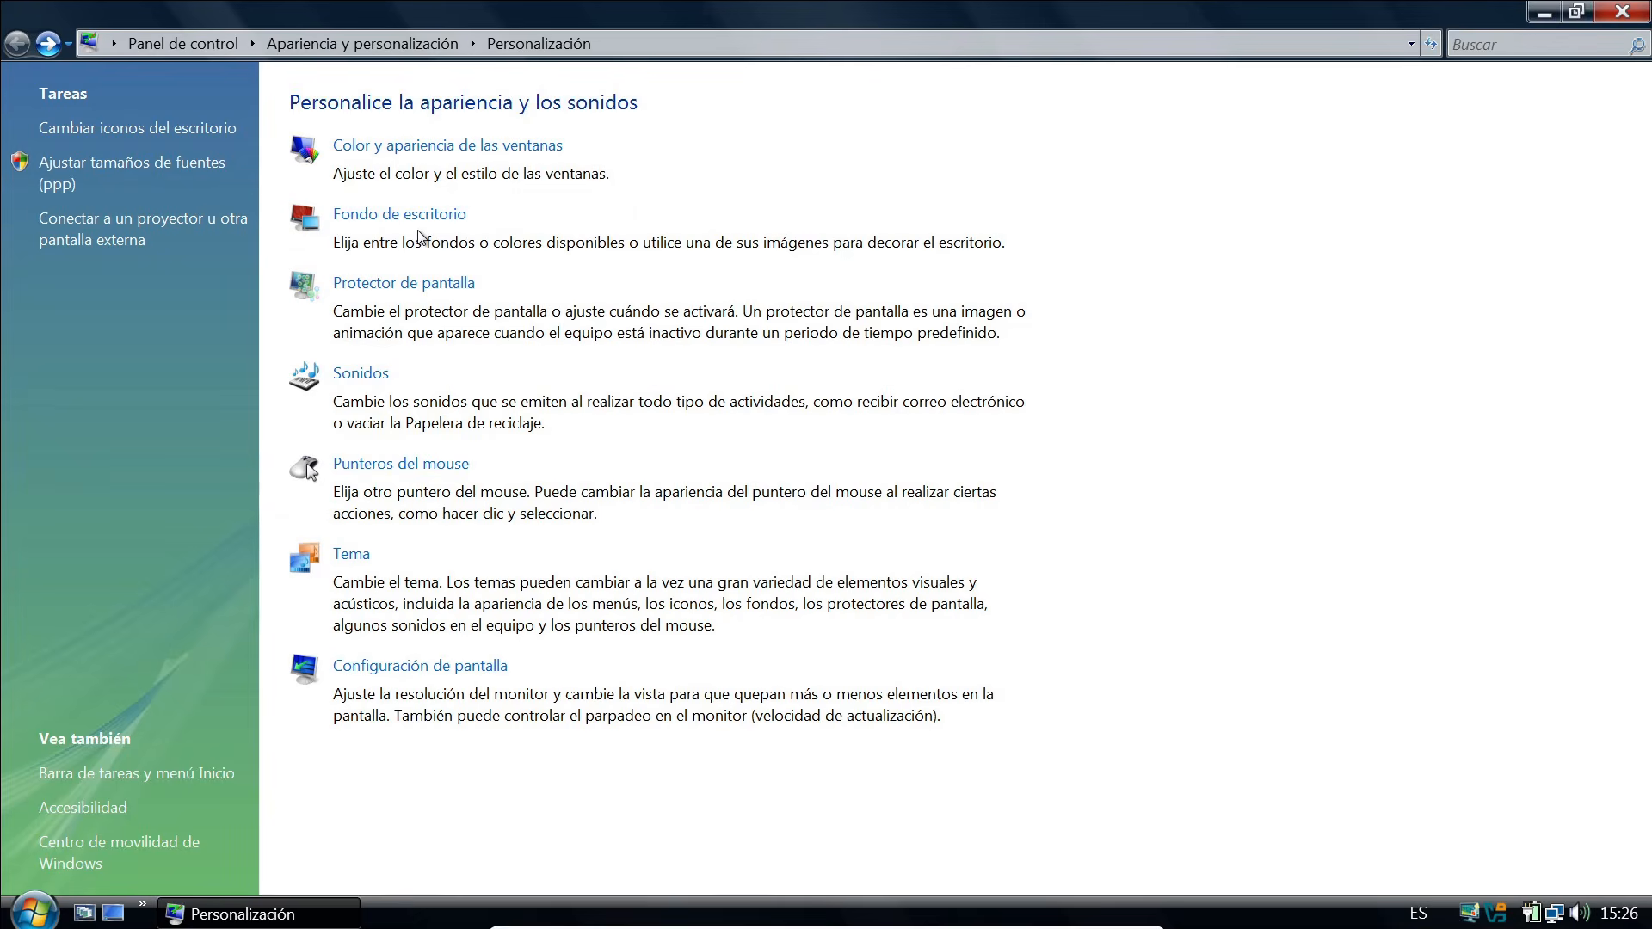
pyautogui.click(452, 150)
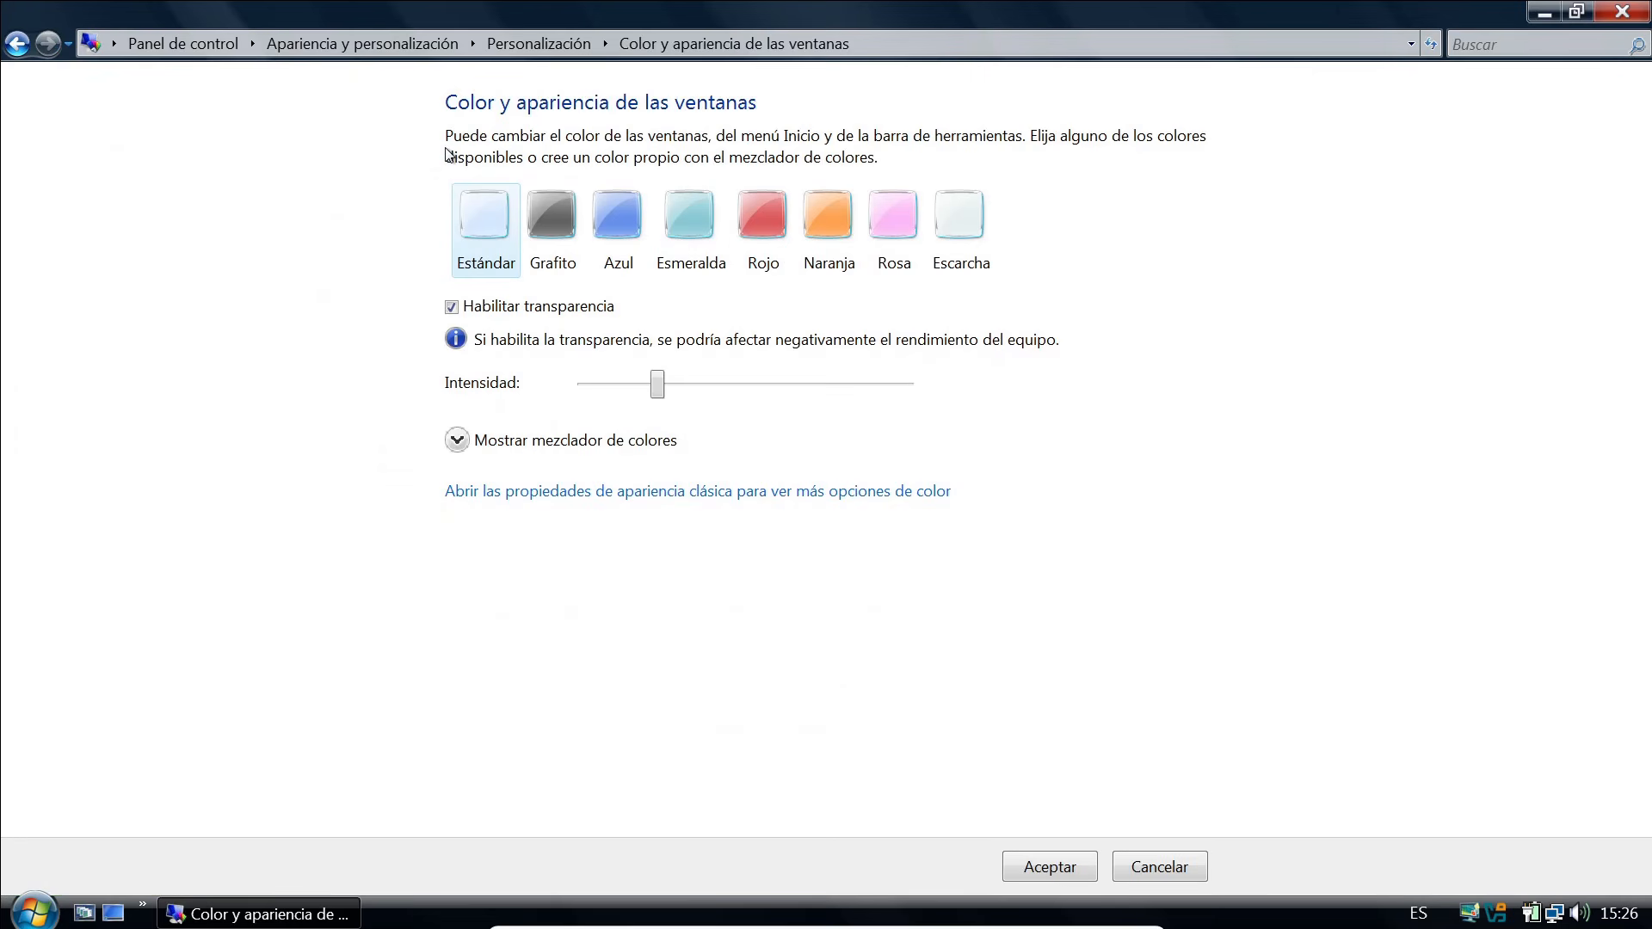
pyautogui.click(513, 493)
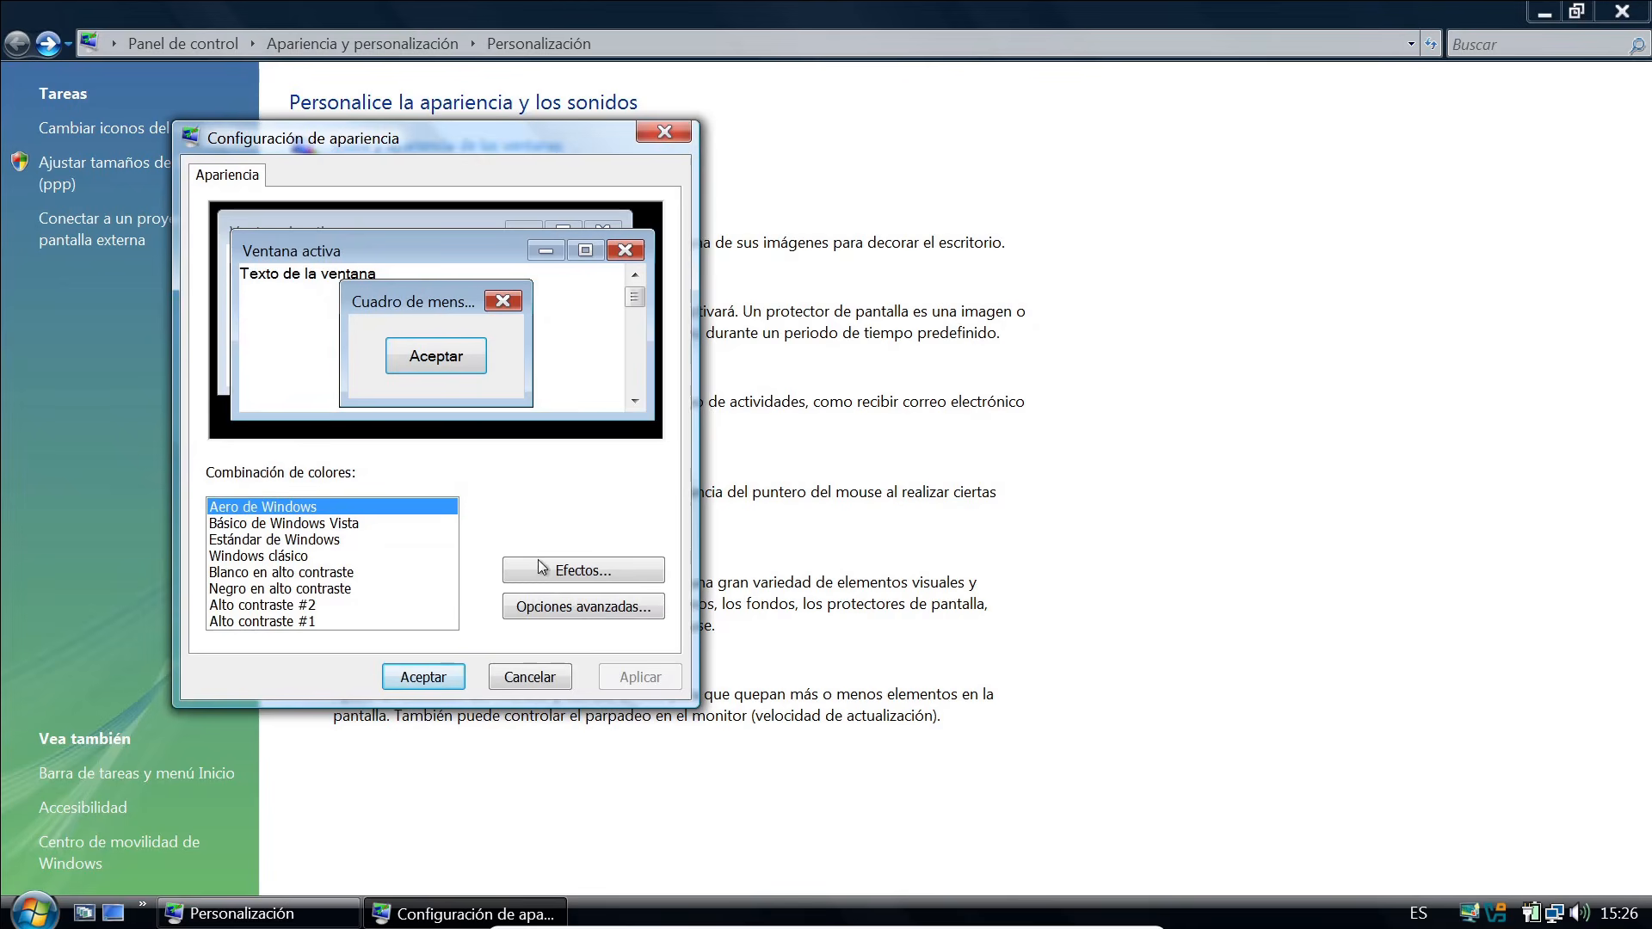
# Set the horizontal and vertical icon spacing to 72 in the advanced appearance options.
pyautogui.click(560, 607)
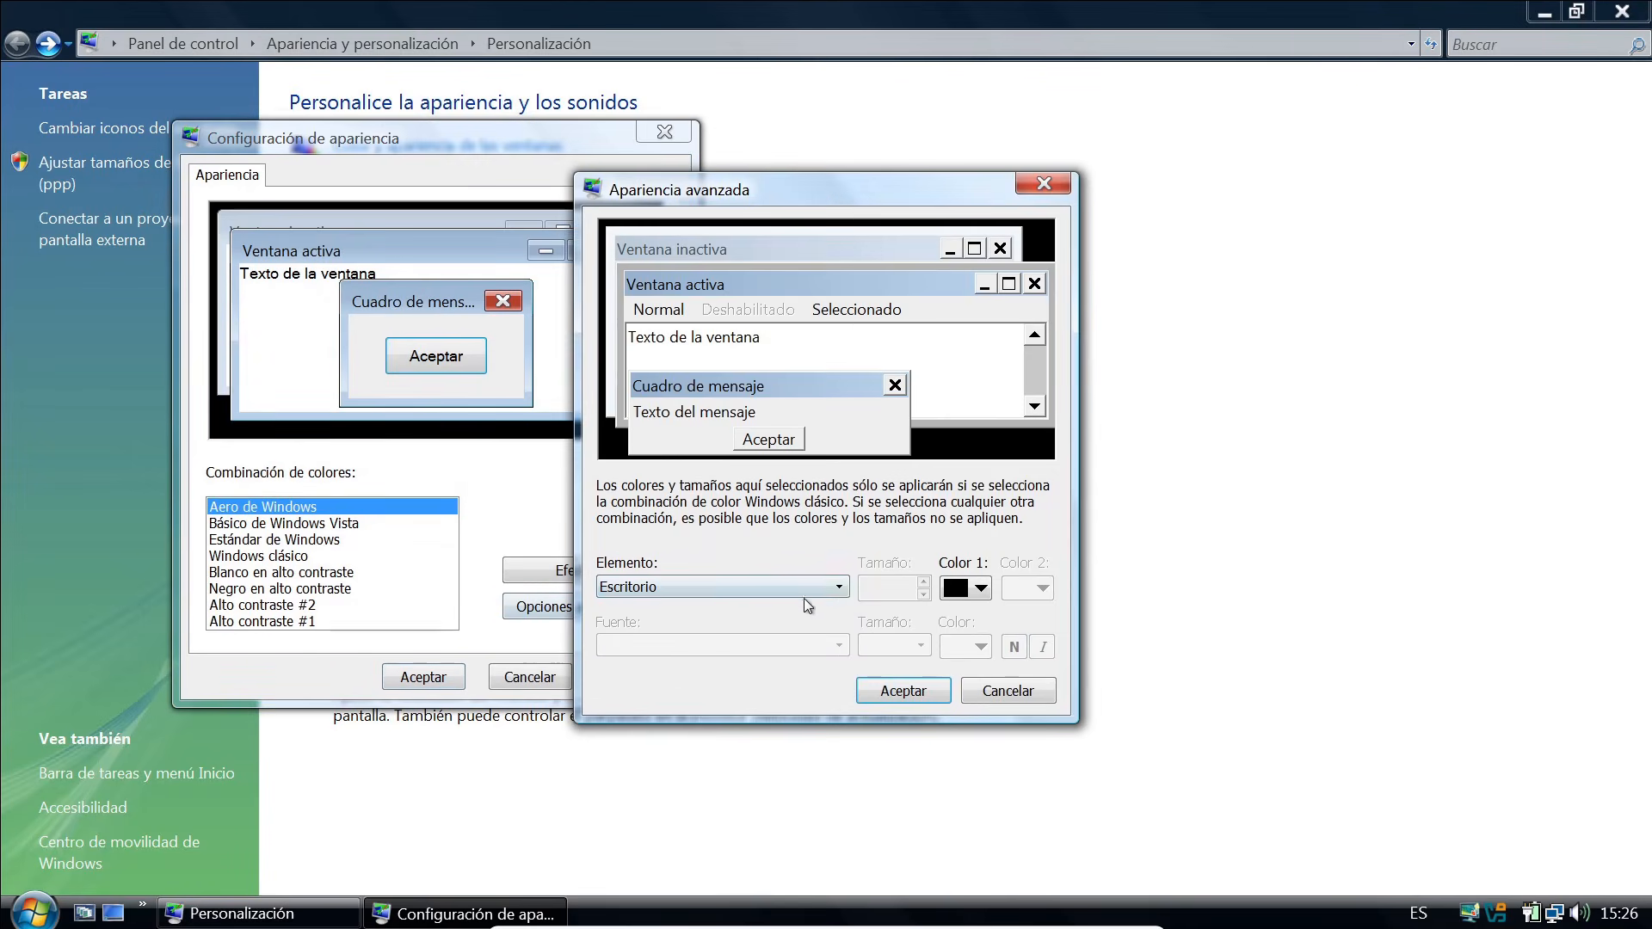
pyautogui.click(772, 592)
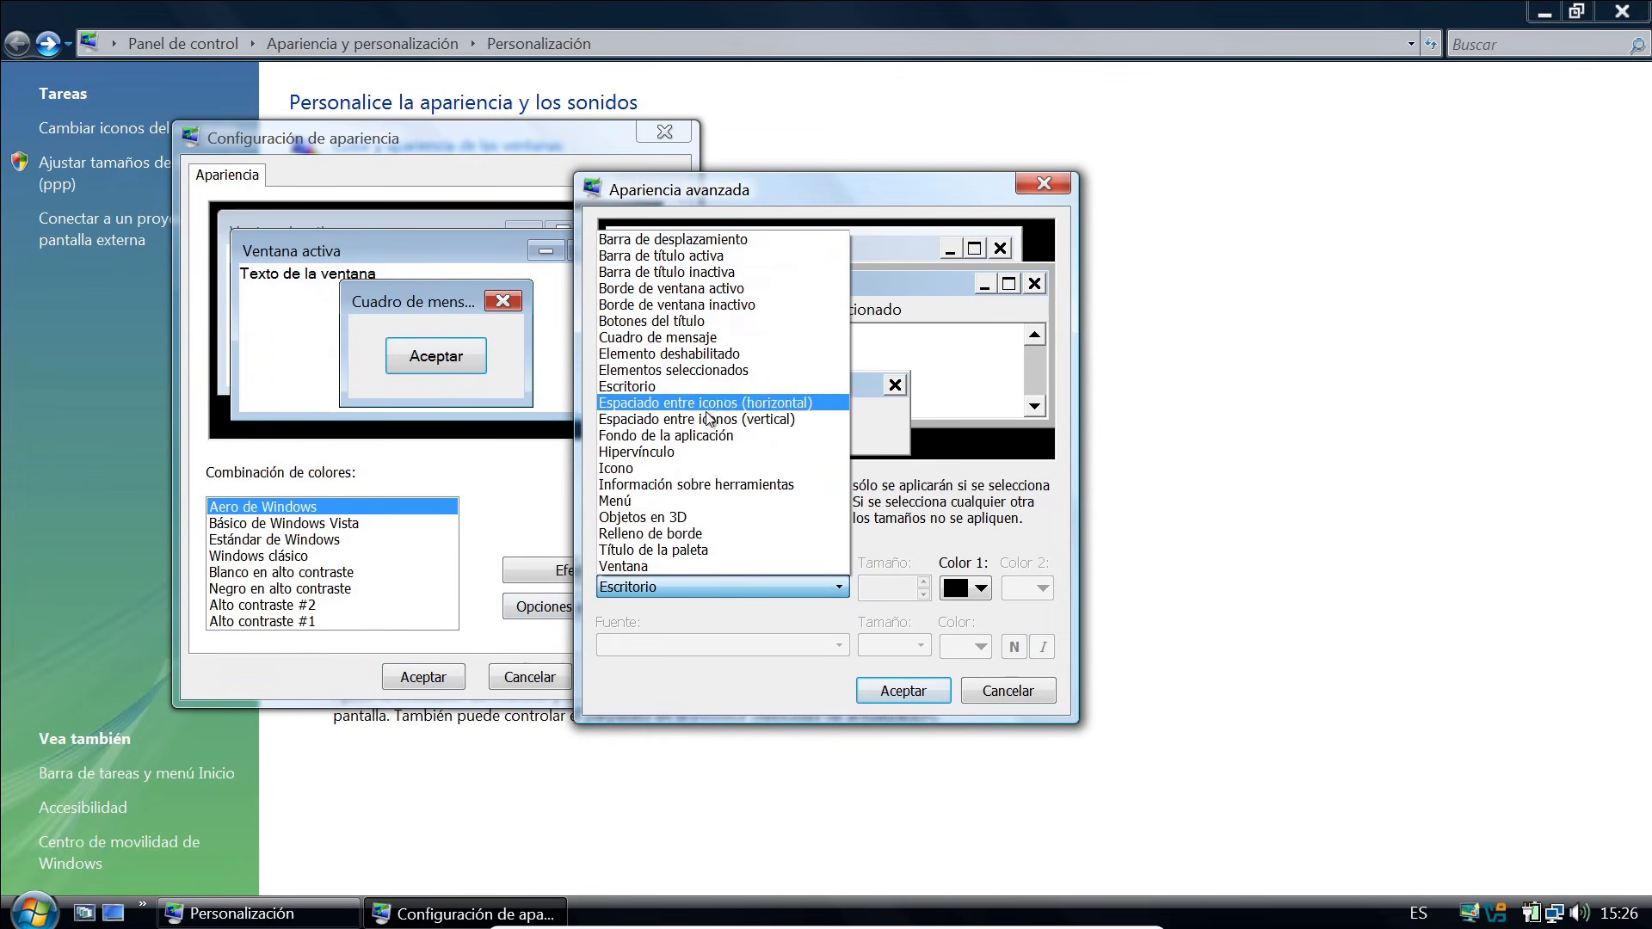
pyautogui.click(733, 403)
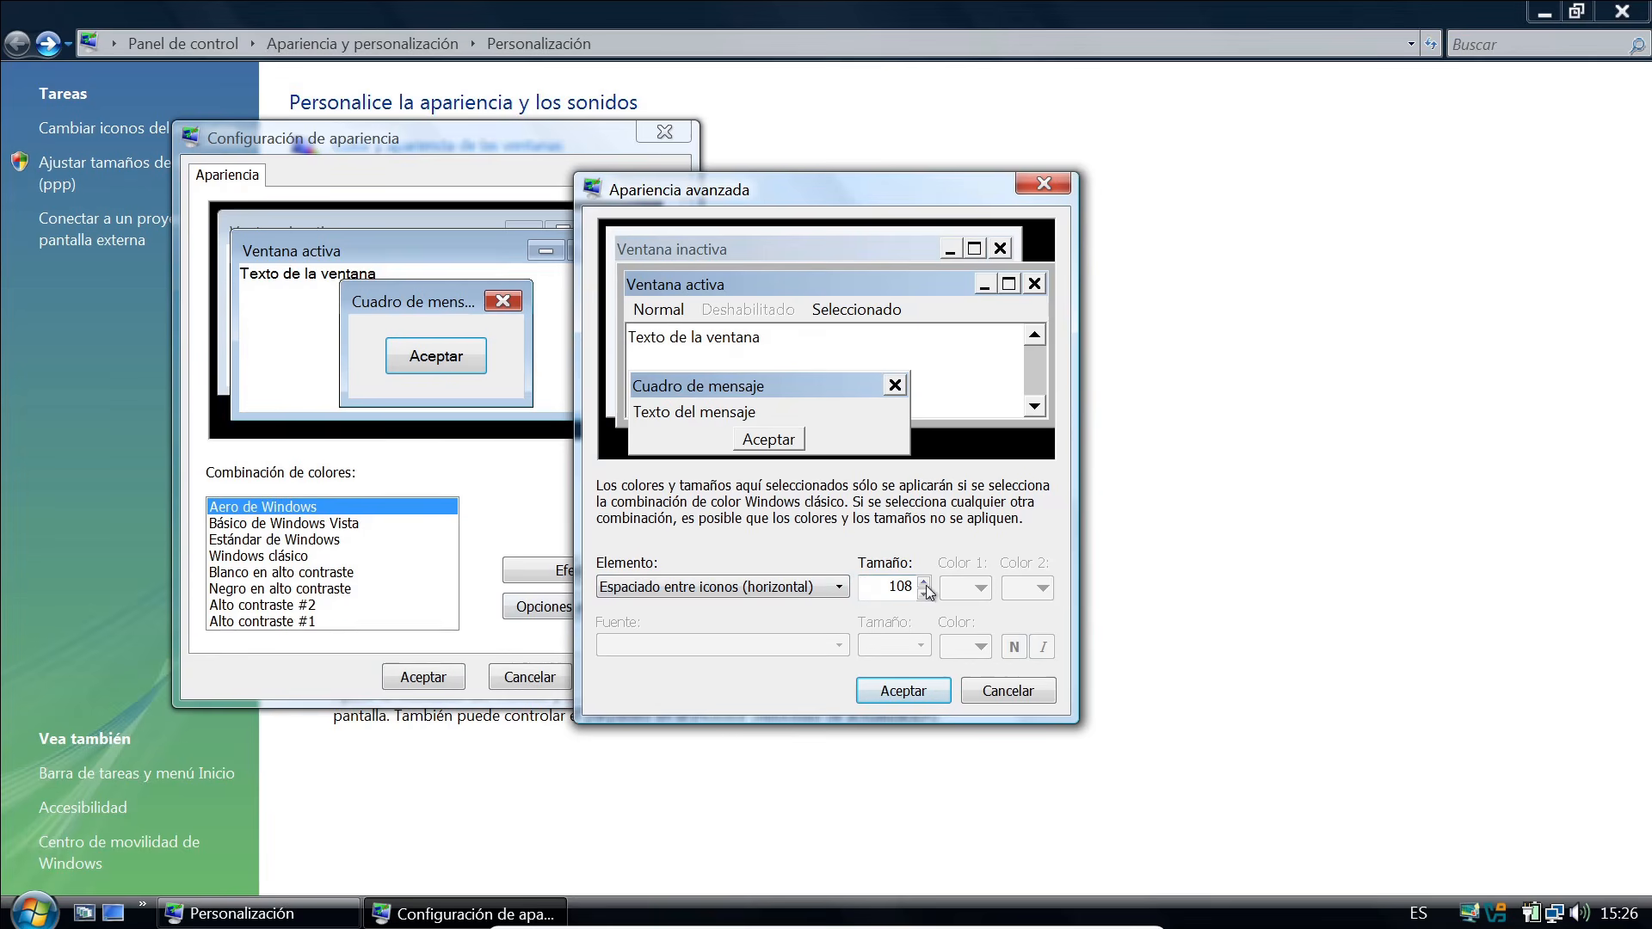
pyautogui.doubleClick(883, 585)
pyautogui.write('72')
pyautogui.click(817, 598)
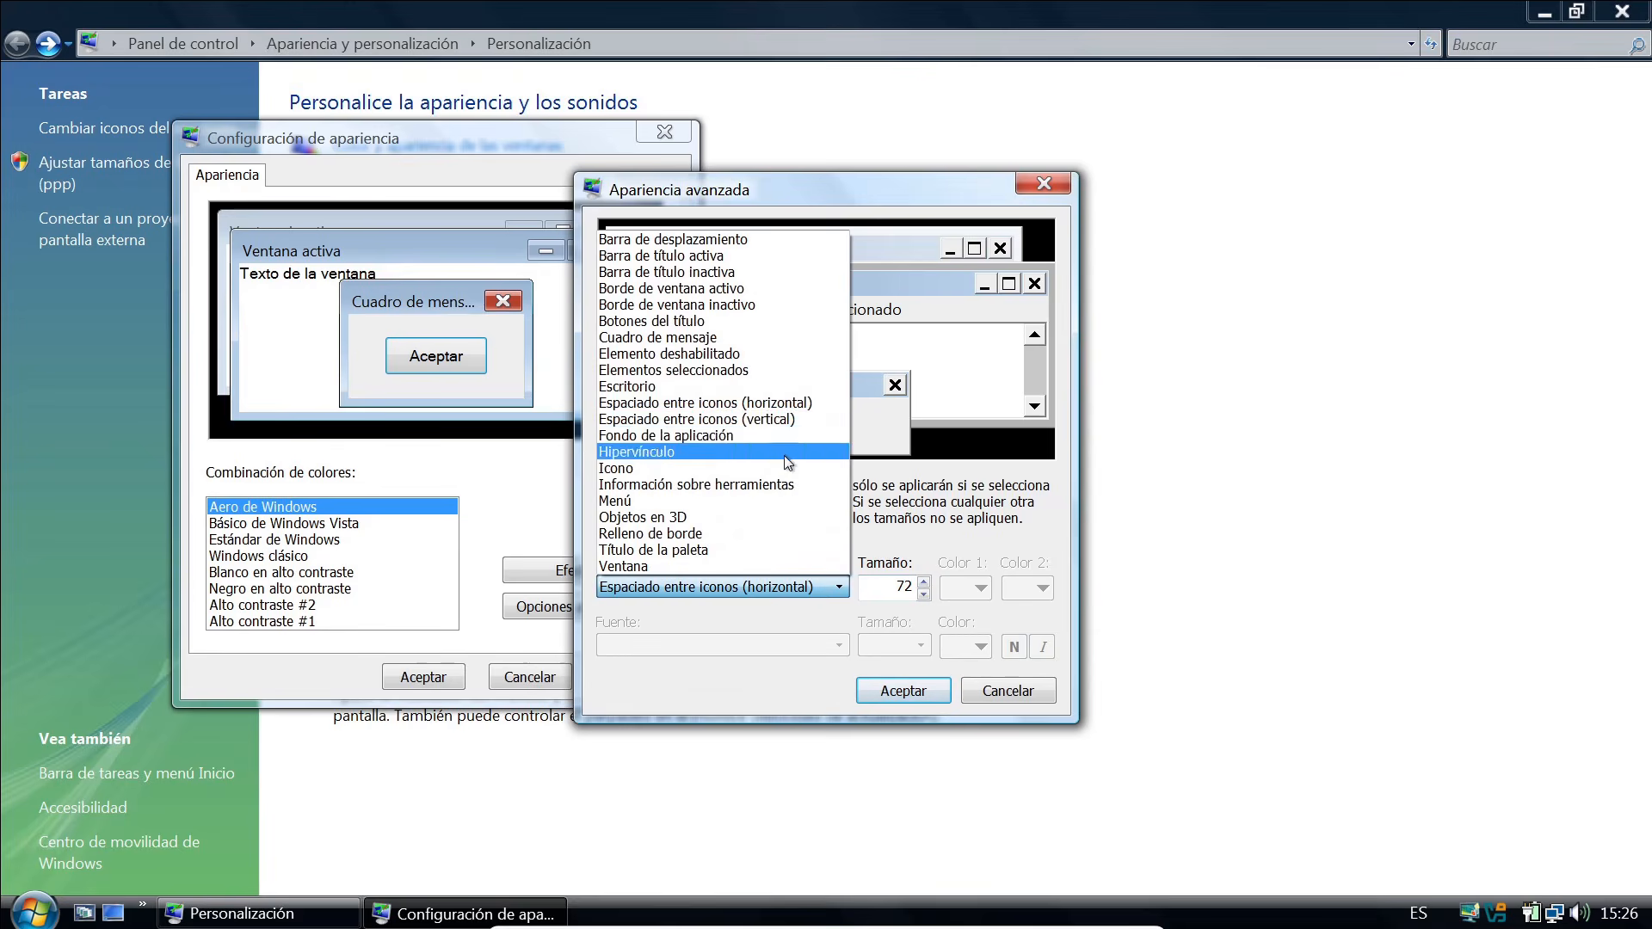
pyautogui.click(697, 419)
pyautogui.press('Tab')
pyautogui.write('7')
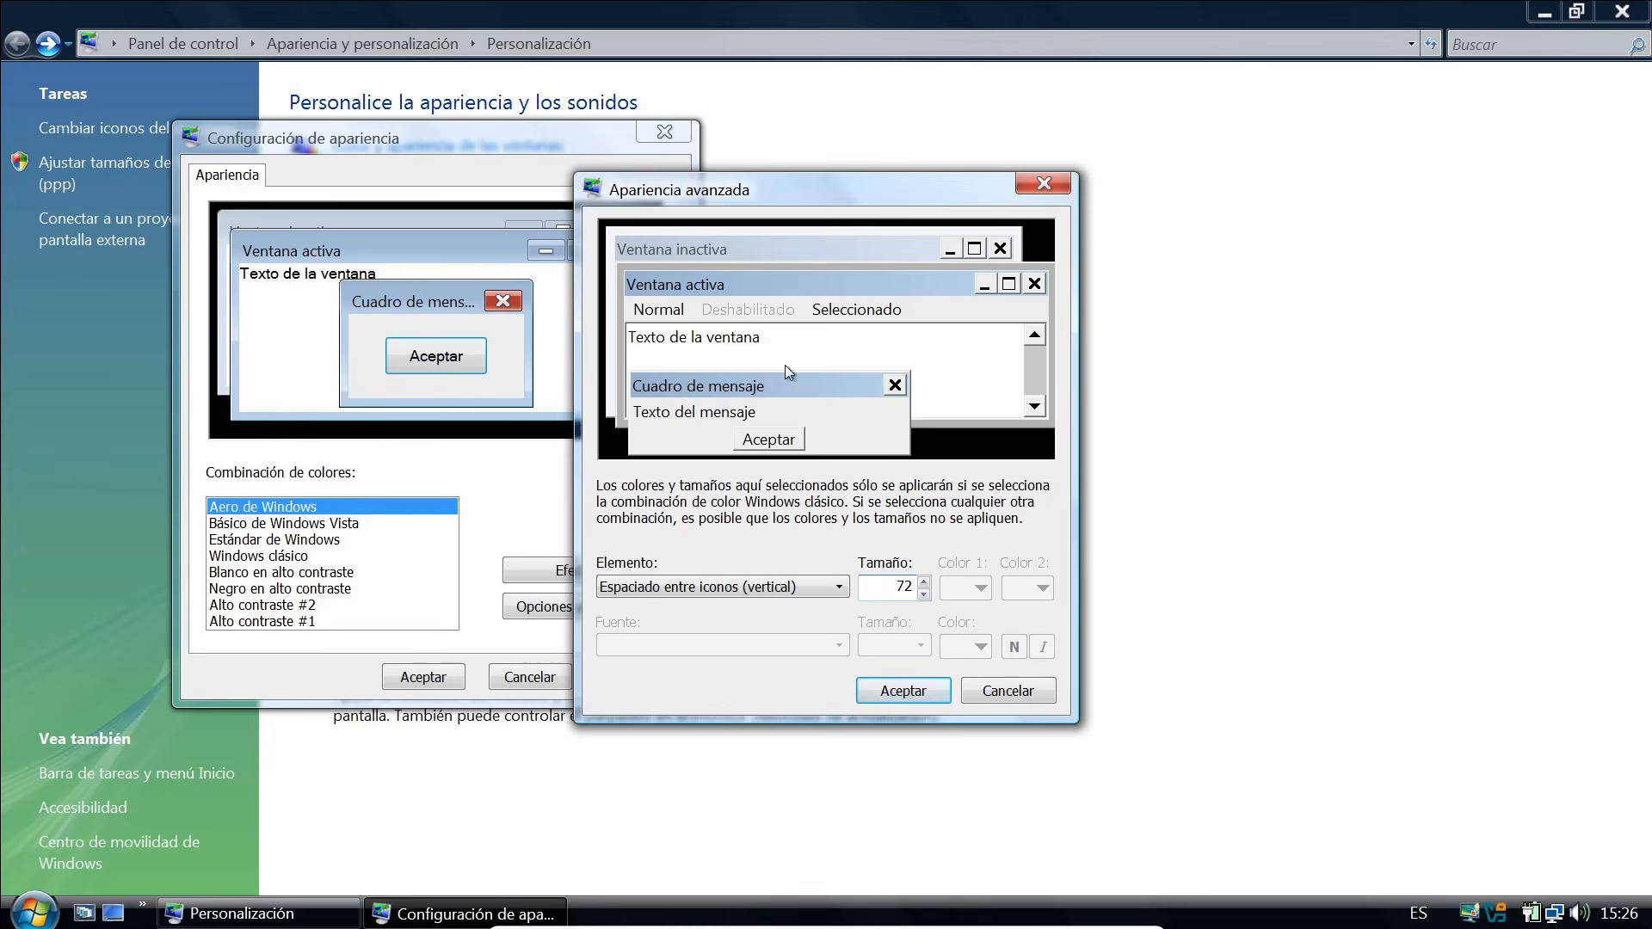
pyautogui.click(902, 690)
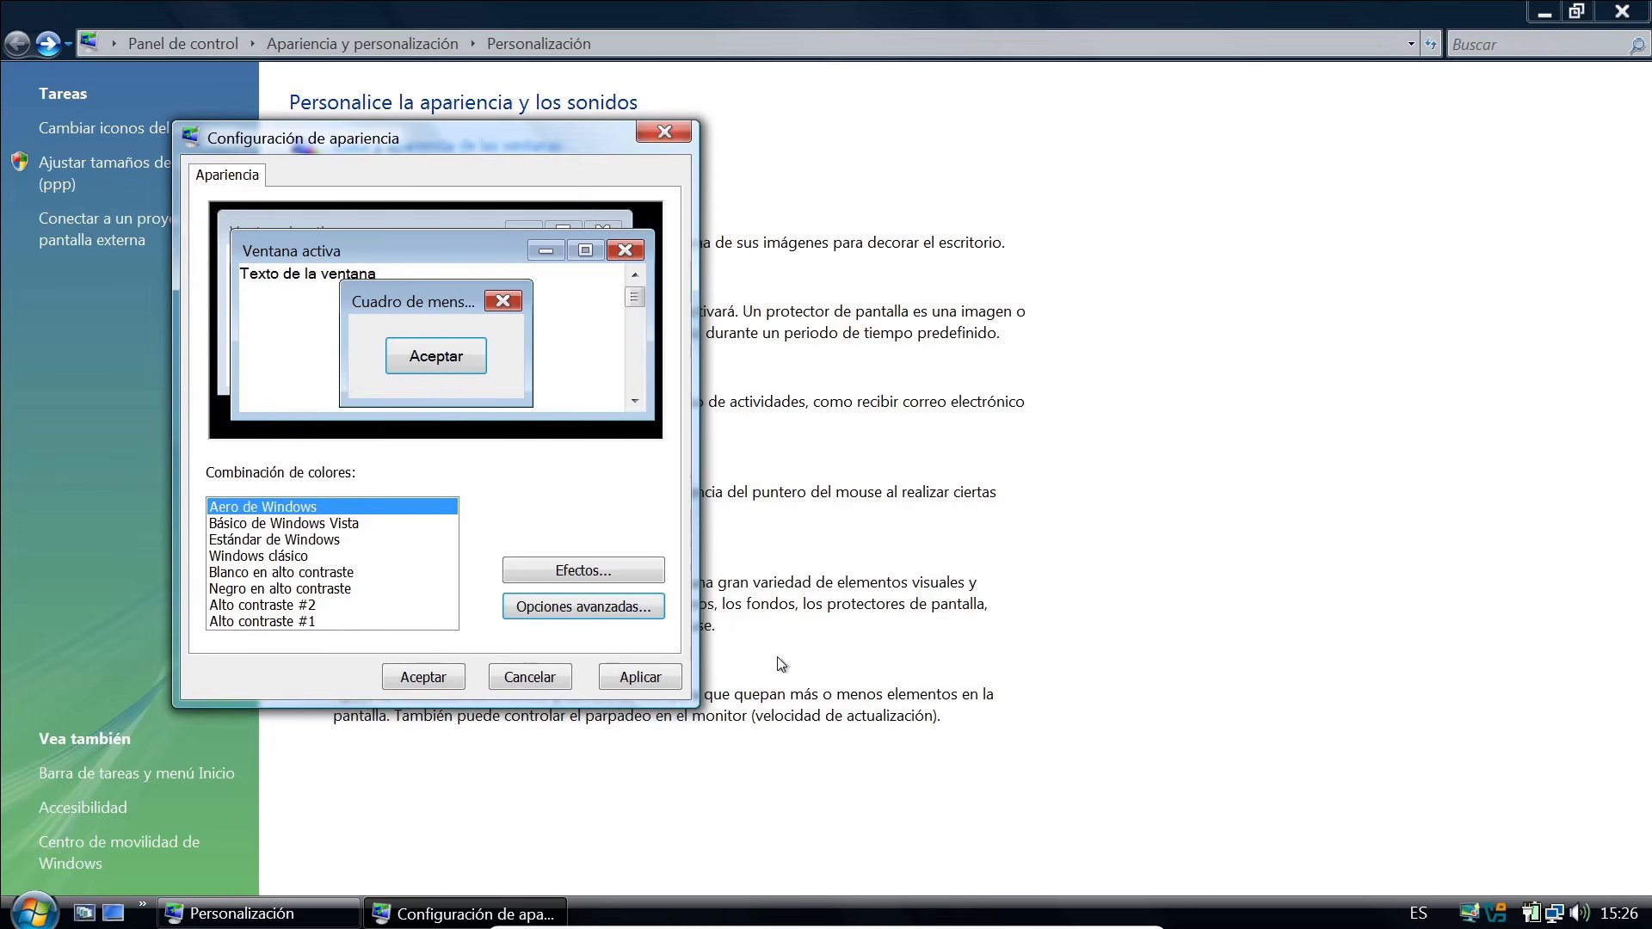
# Keep ClearType as the font smoothing method in the effects options and accept the appearance settings.
pyautogui.click(591, 571)
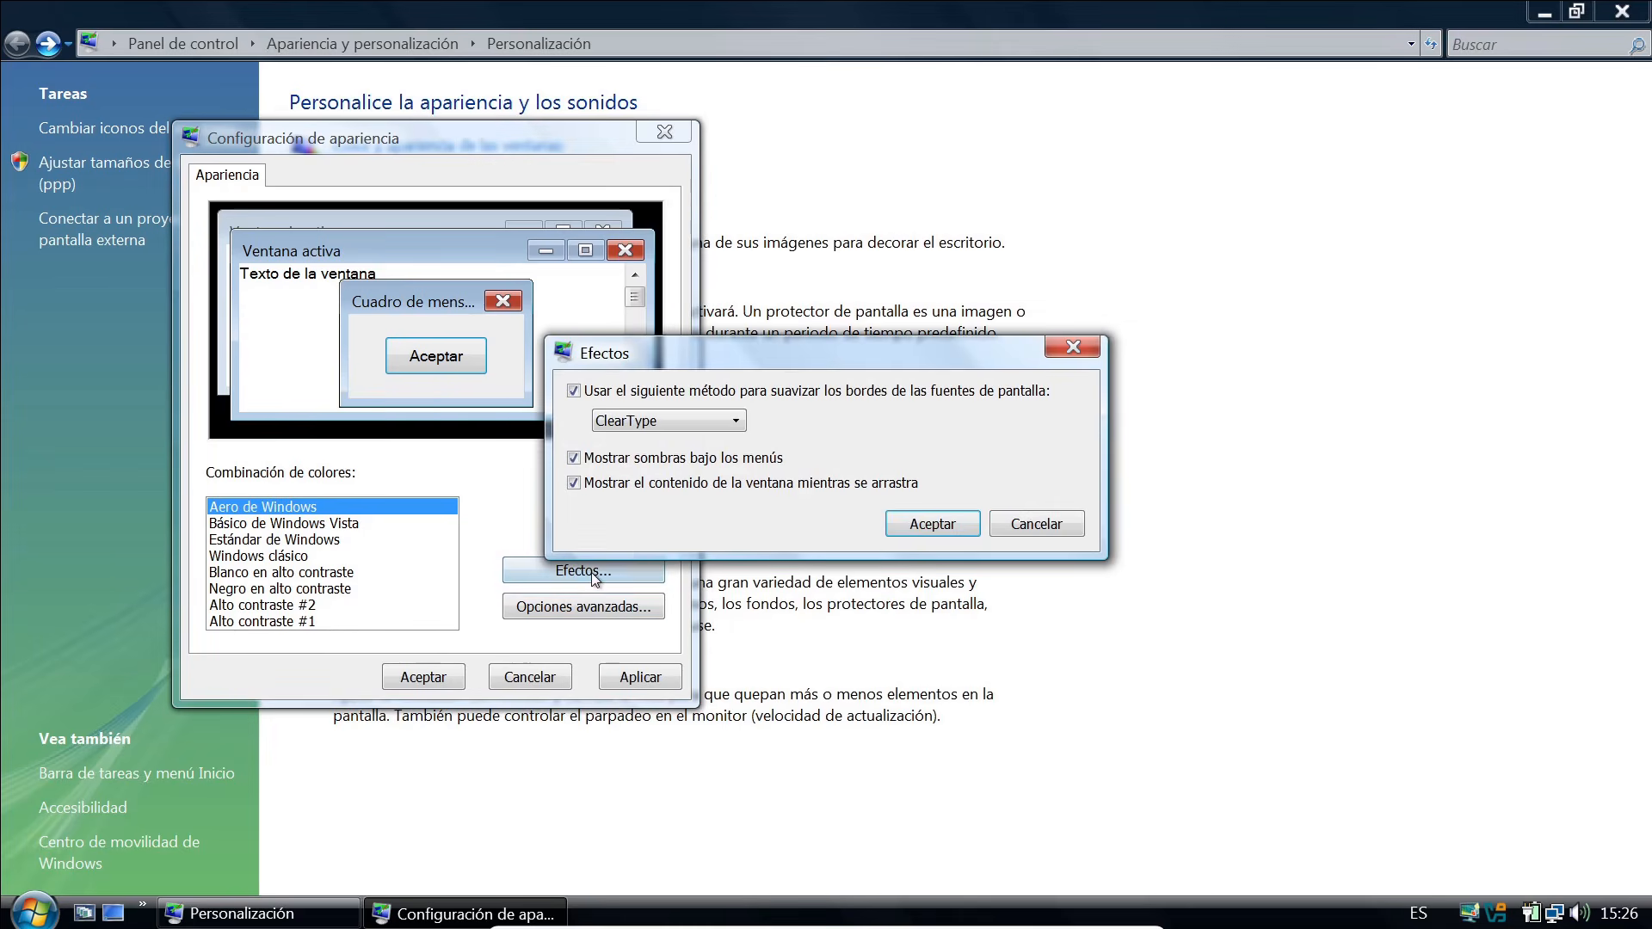
pyautogui.click(729, 421)
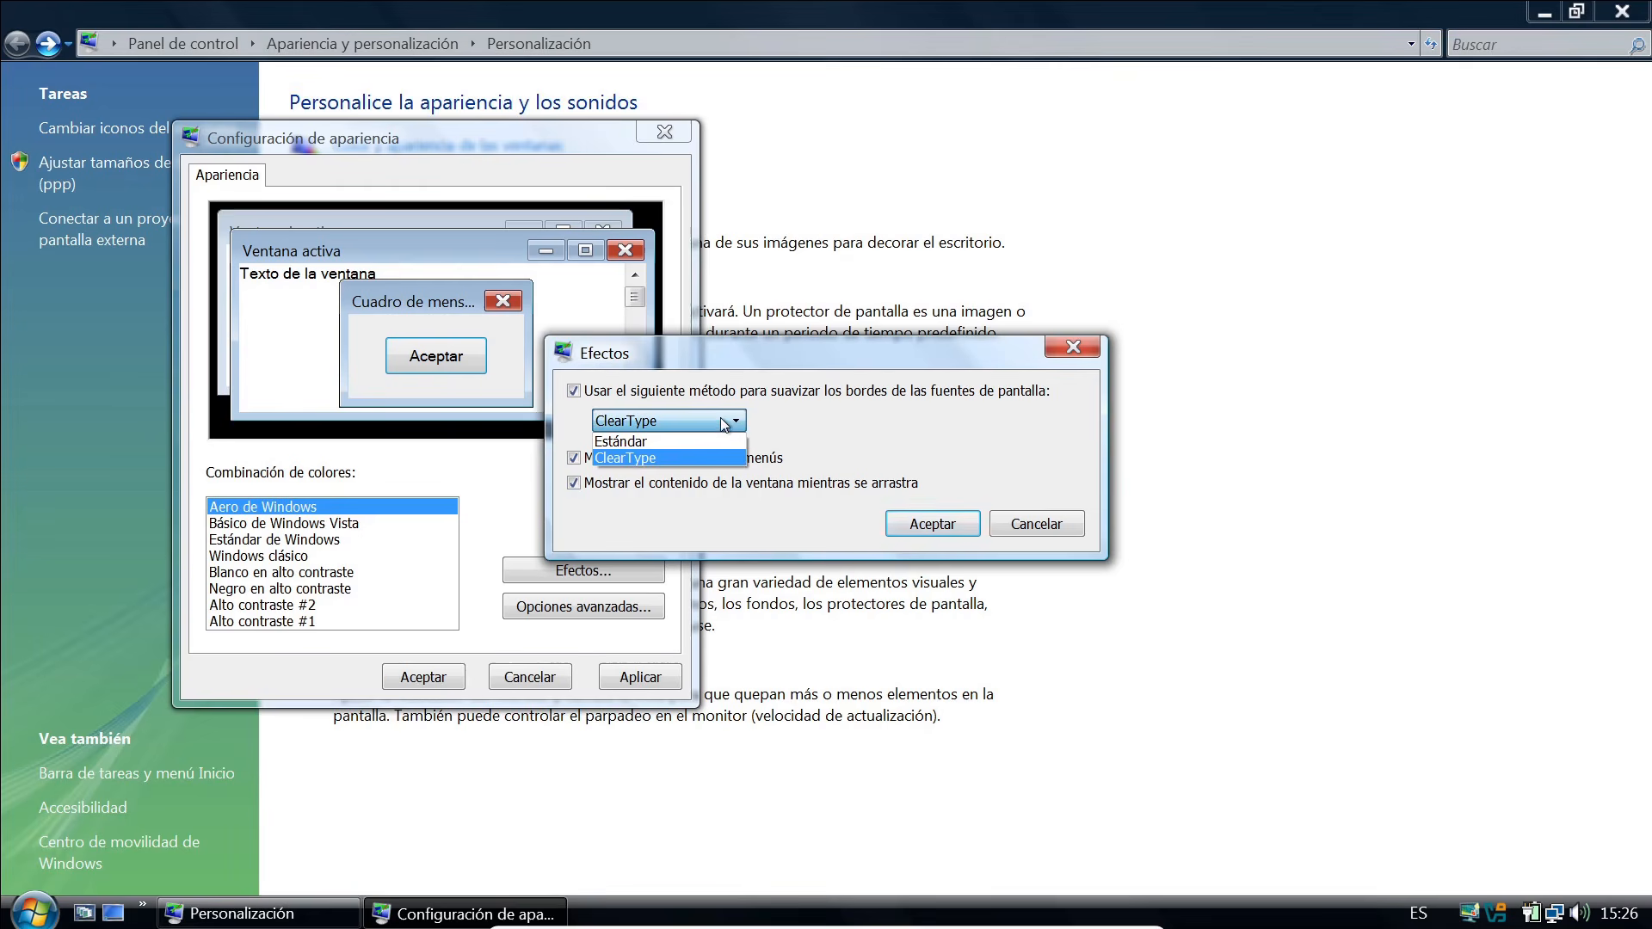
pyautogui.click(690, 433)
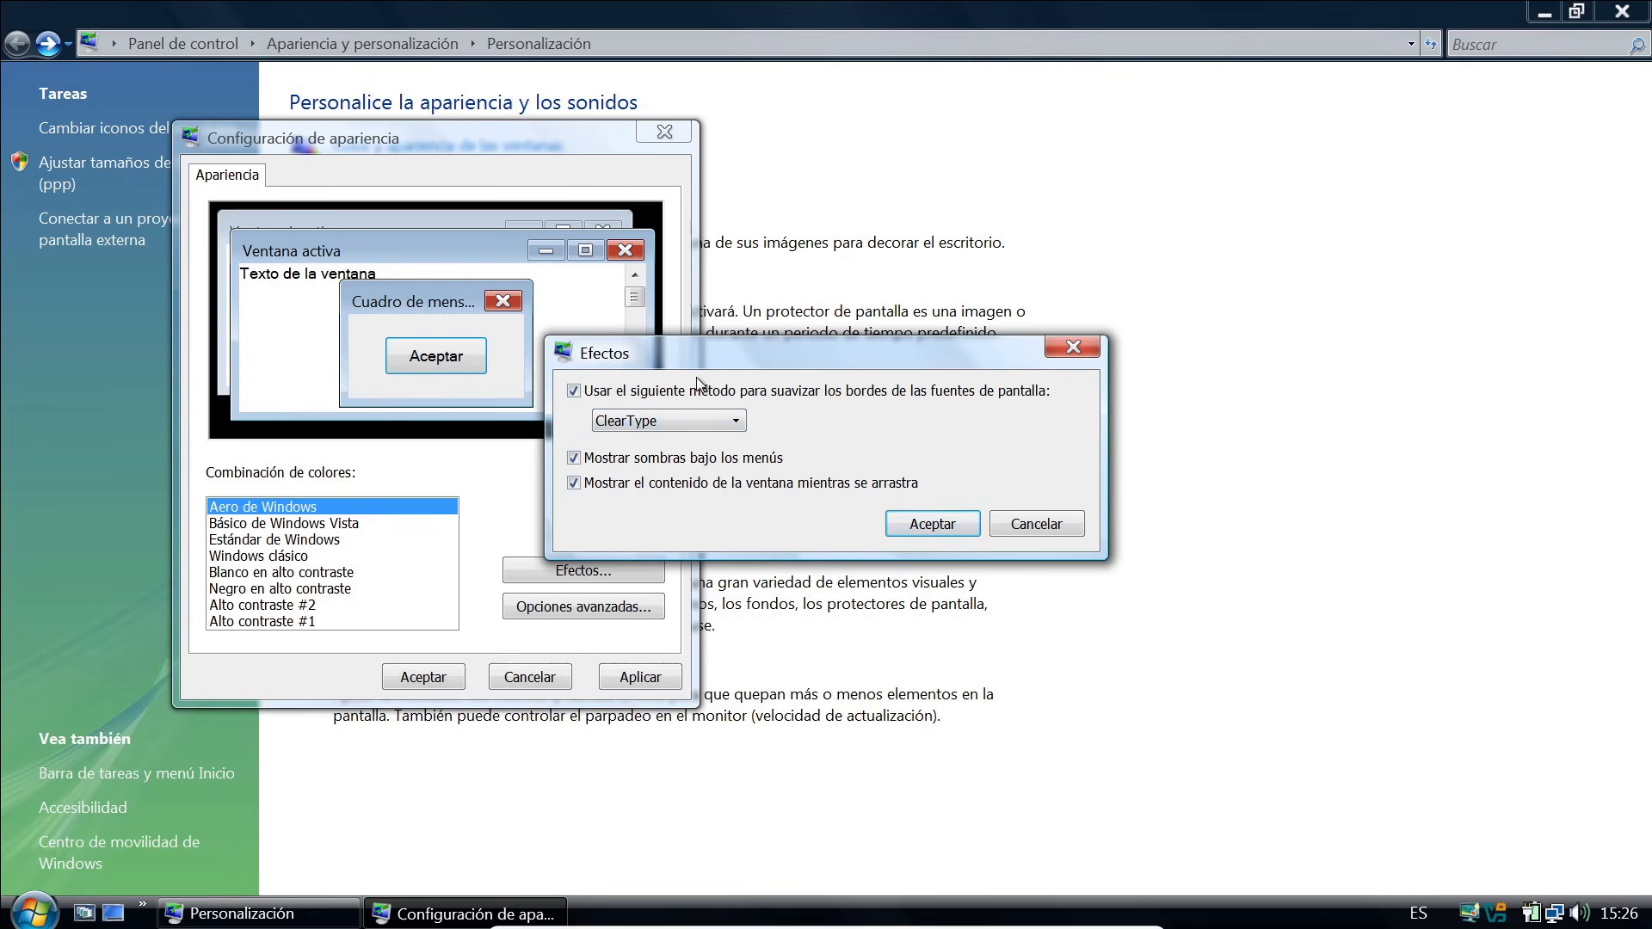
pyautogui.click(929, 525)
pyautogui.click(422, 677)
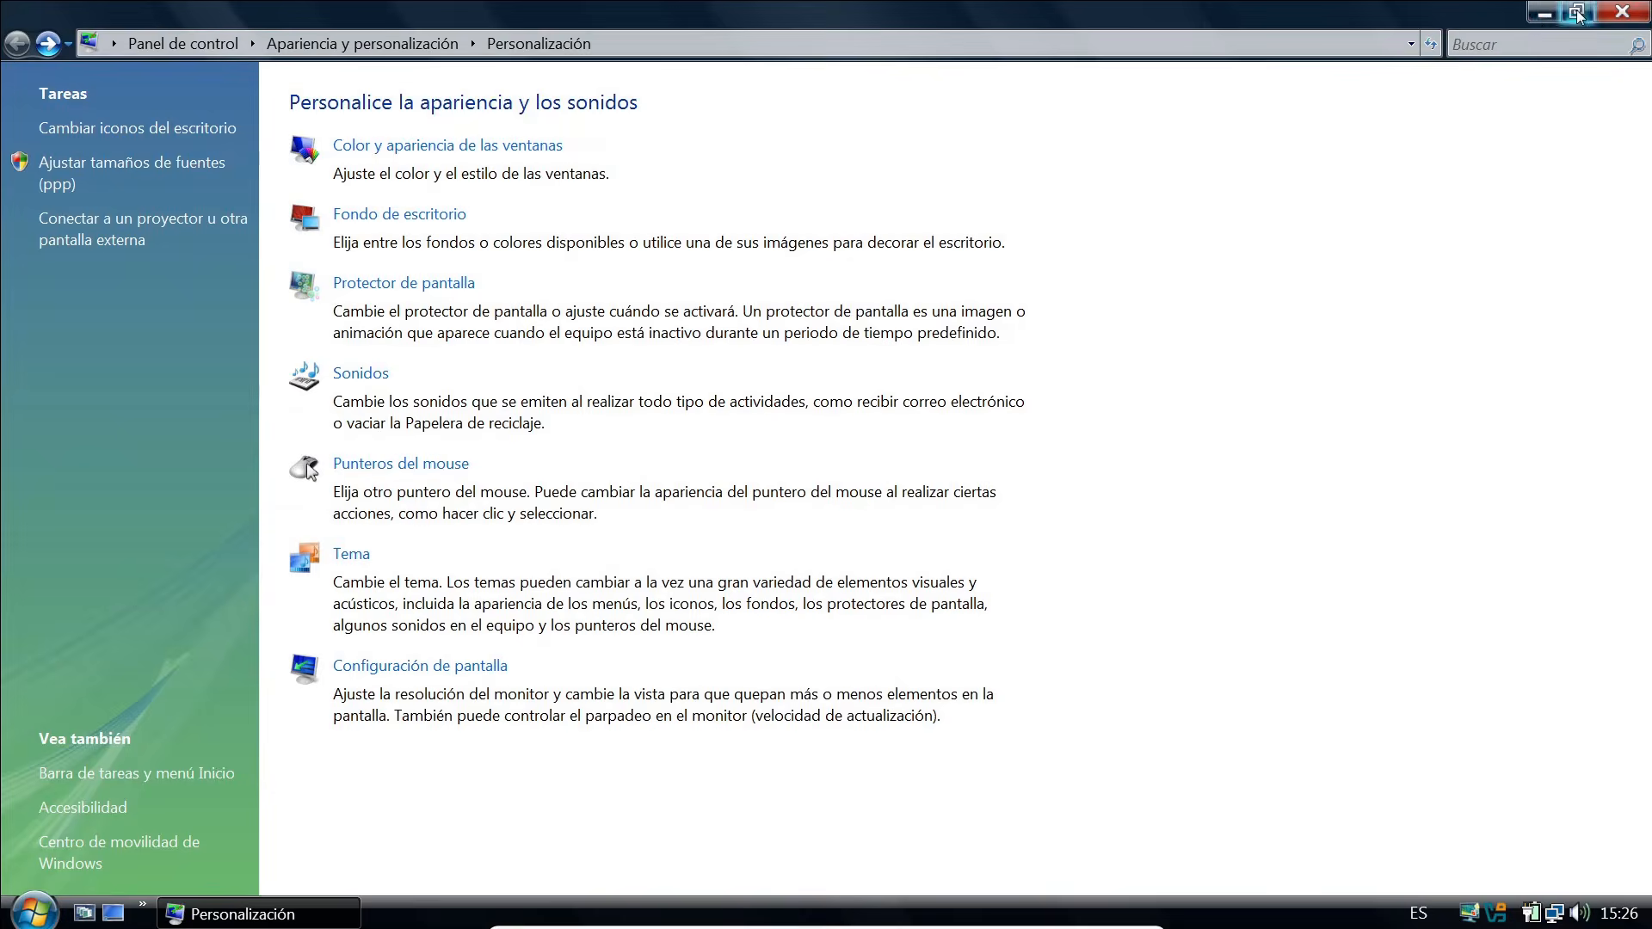
# Enlarge the desktop icons and place the Red icon between Papelera de reciclaje and Equipo, with the Personalización window closed.
pyautogui.click(1578, 12)
pyautogui.moveTo(393, 124); pyautogui.dragTo(487, 160)
pyautogui.click(45, 191)
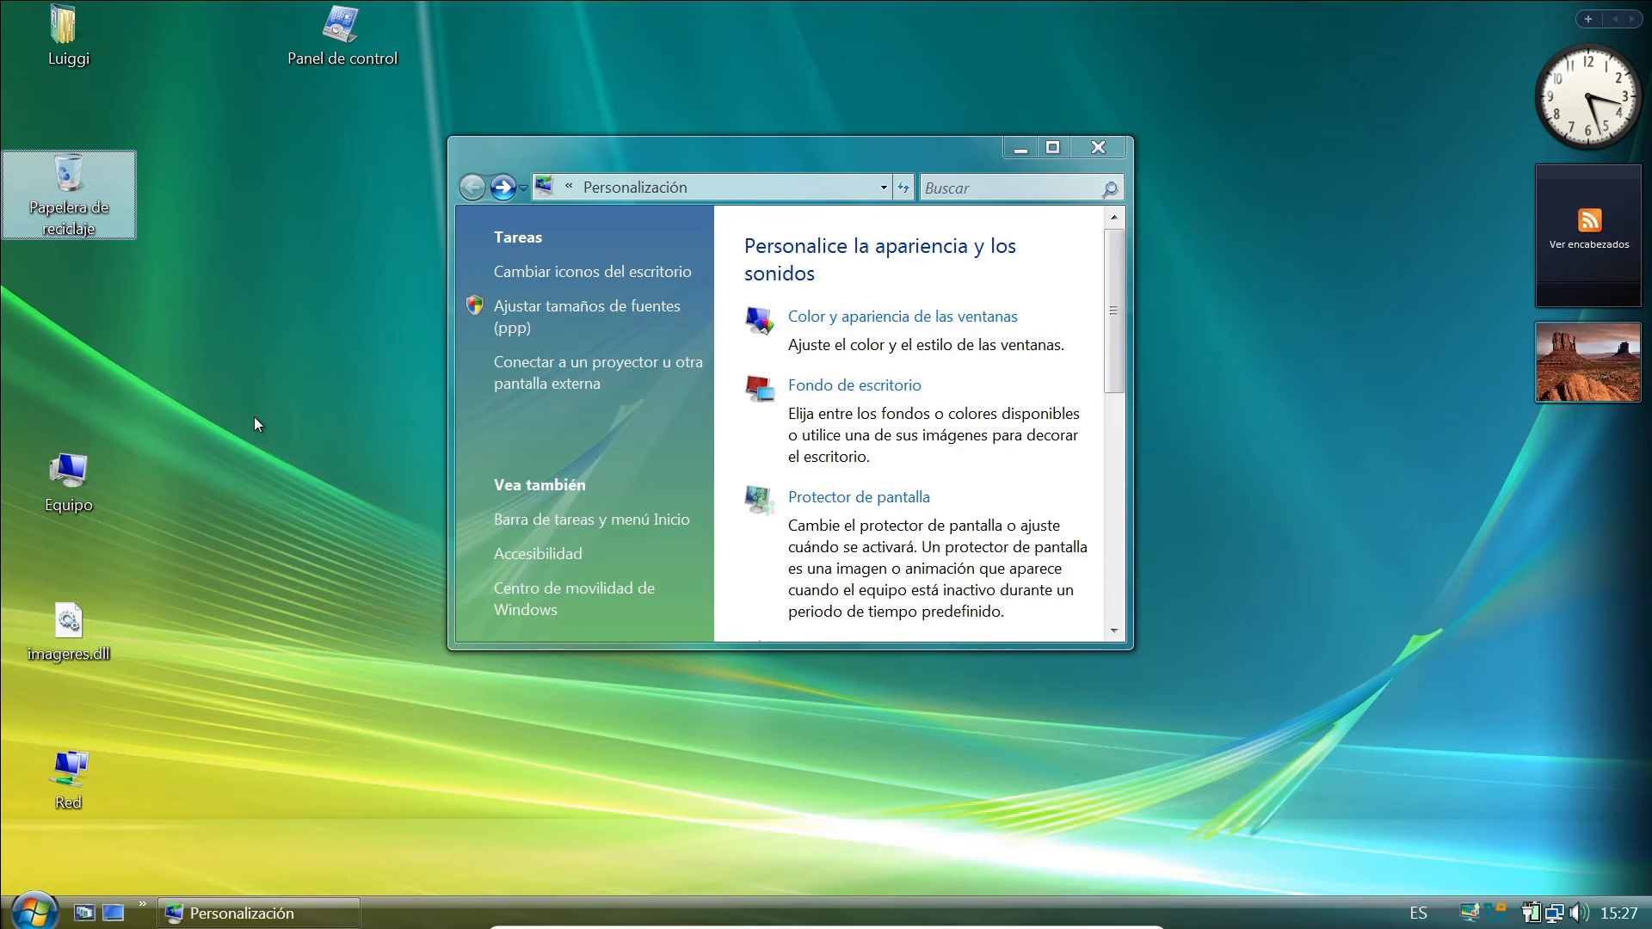
pyautogui.keyDown('ctrl'); pyautogui.scroll(4, 253, 419); pyautogui.keyUp('ctrl')
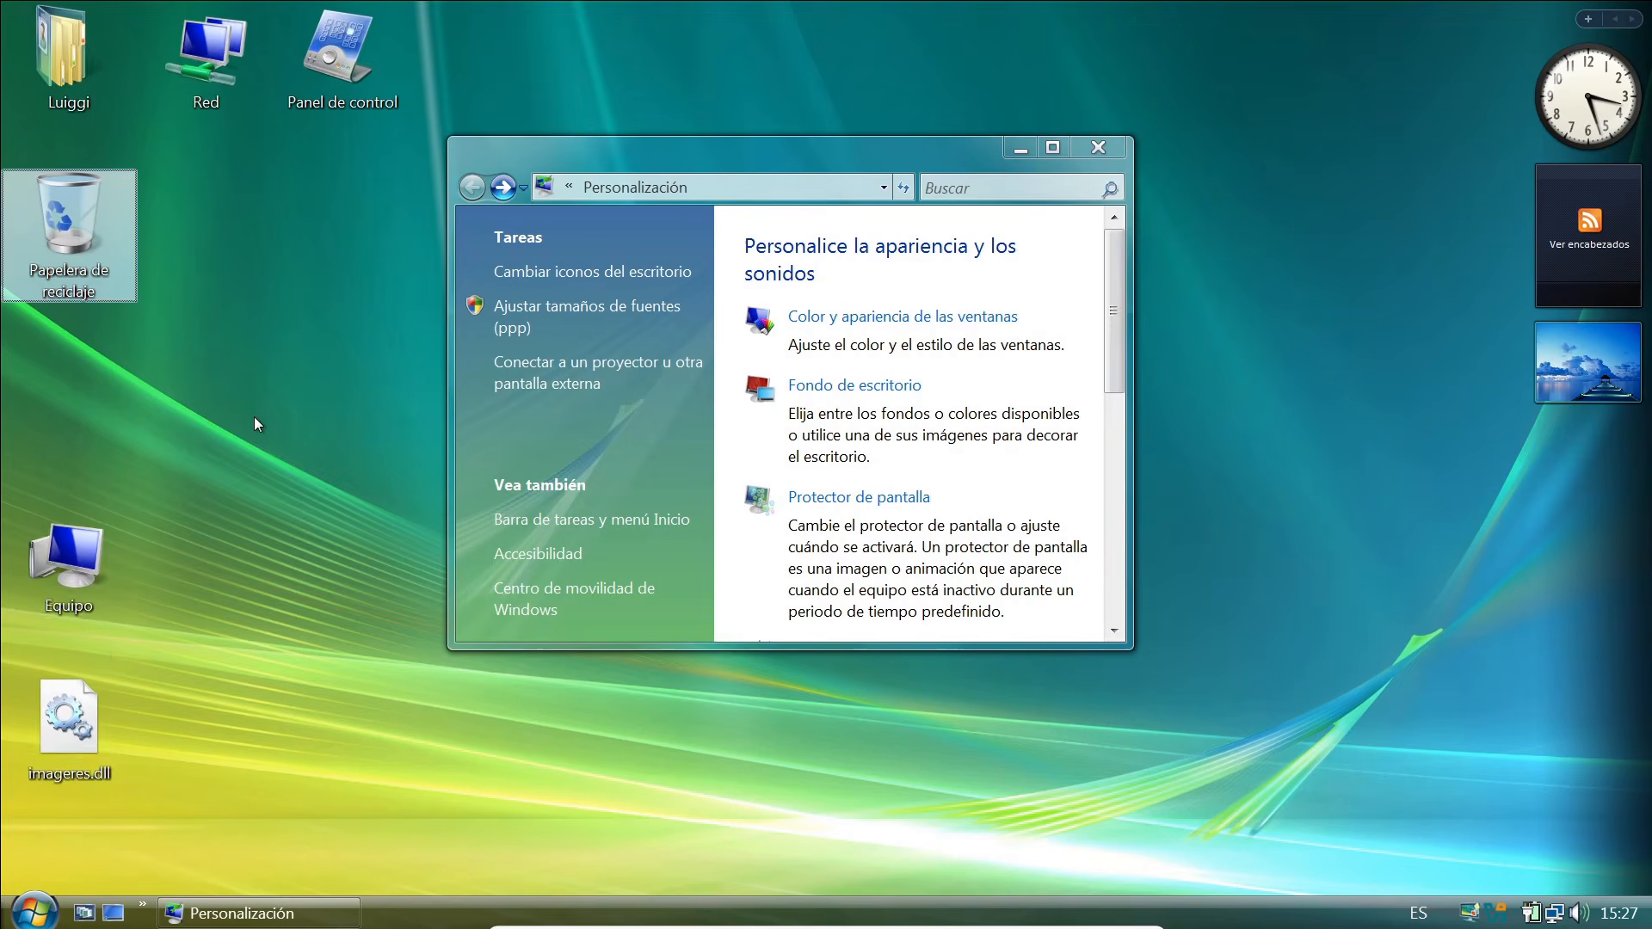
pyautogui.moveTo(207, 60); pyautogui.dragTo(44, 422)
pyautogui.click(1094, 147)
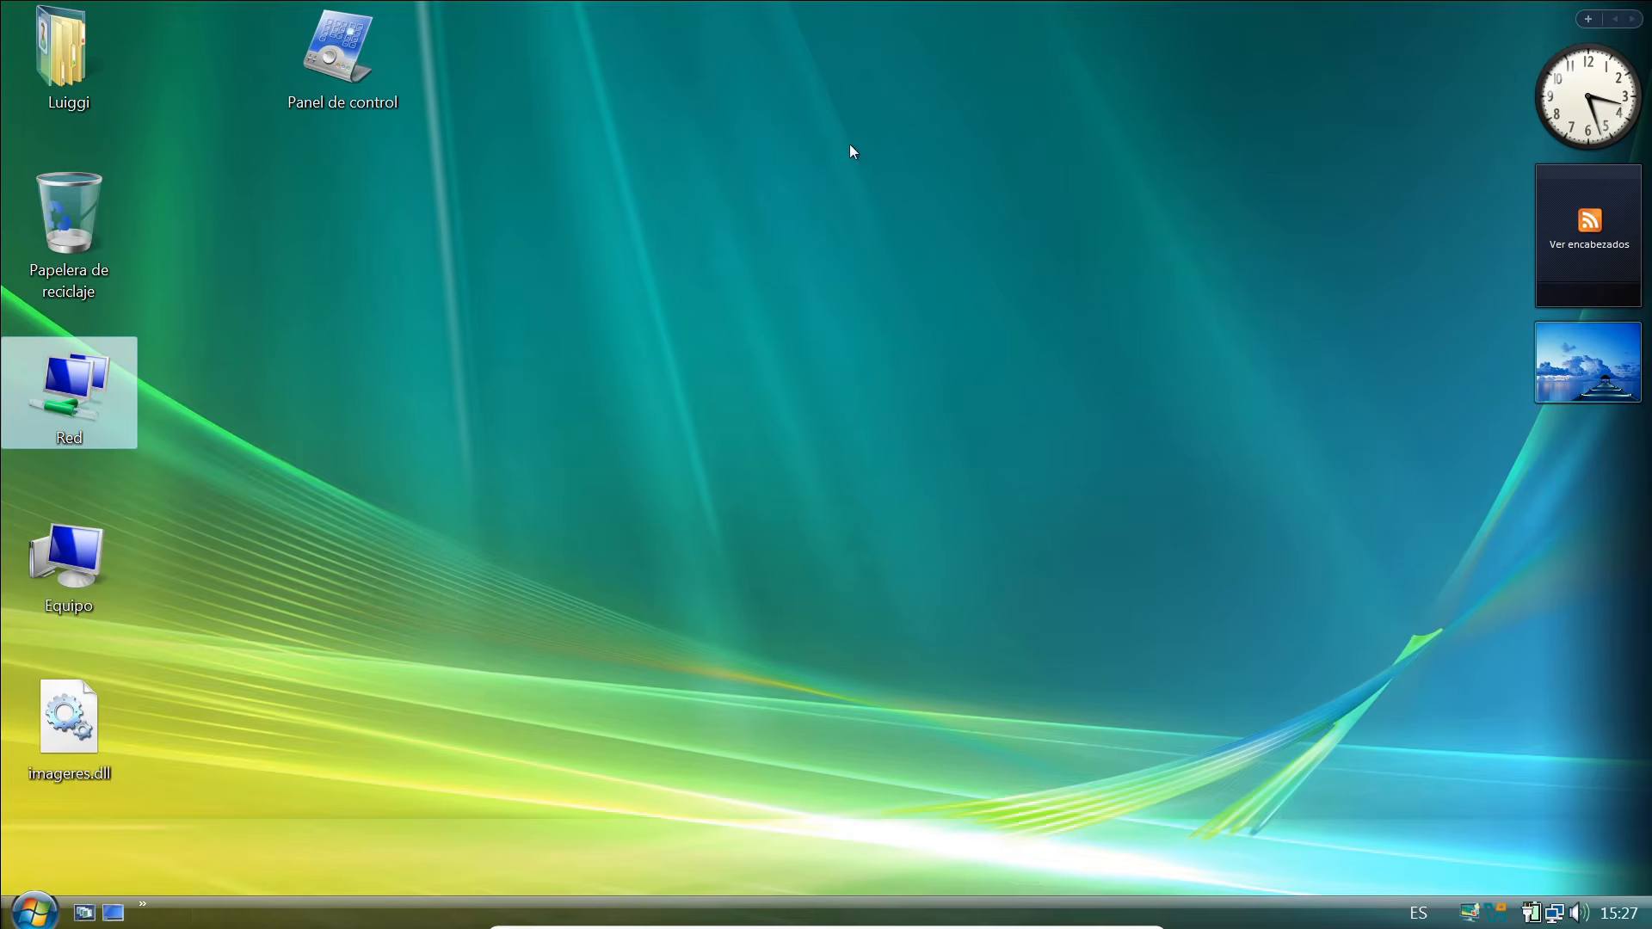
pyautogui.click(372, 410)
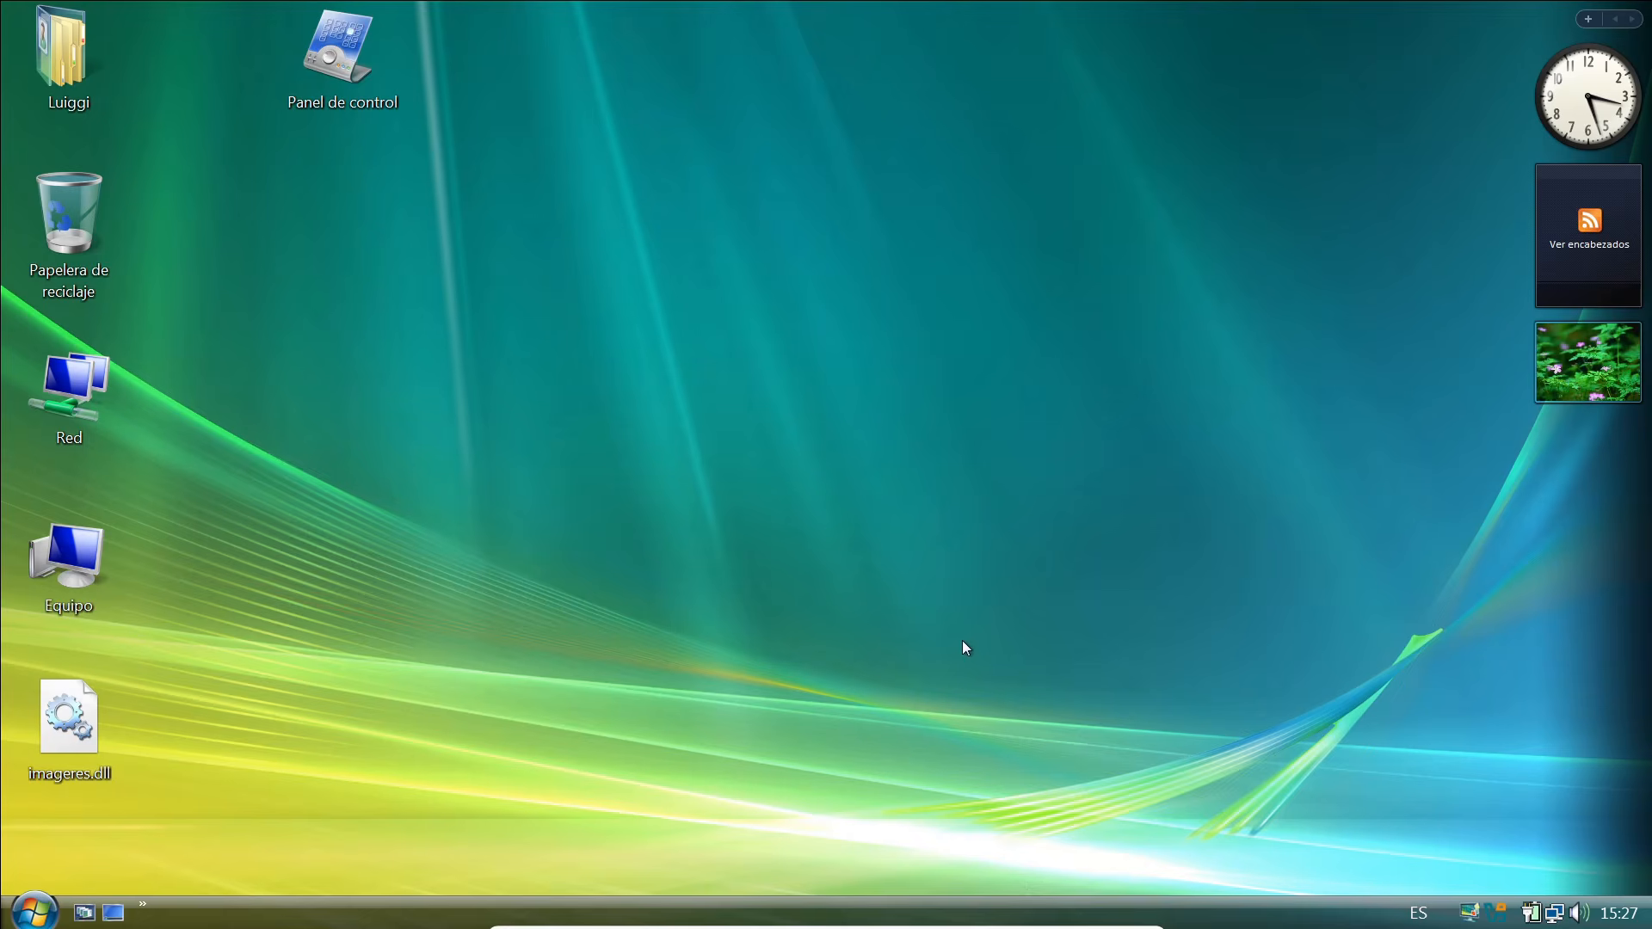
# Leave full screen and open the virtual machine's shared folder preferences.
pyautogui.hotkey('ctrl', 'f')
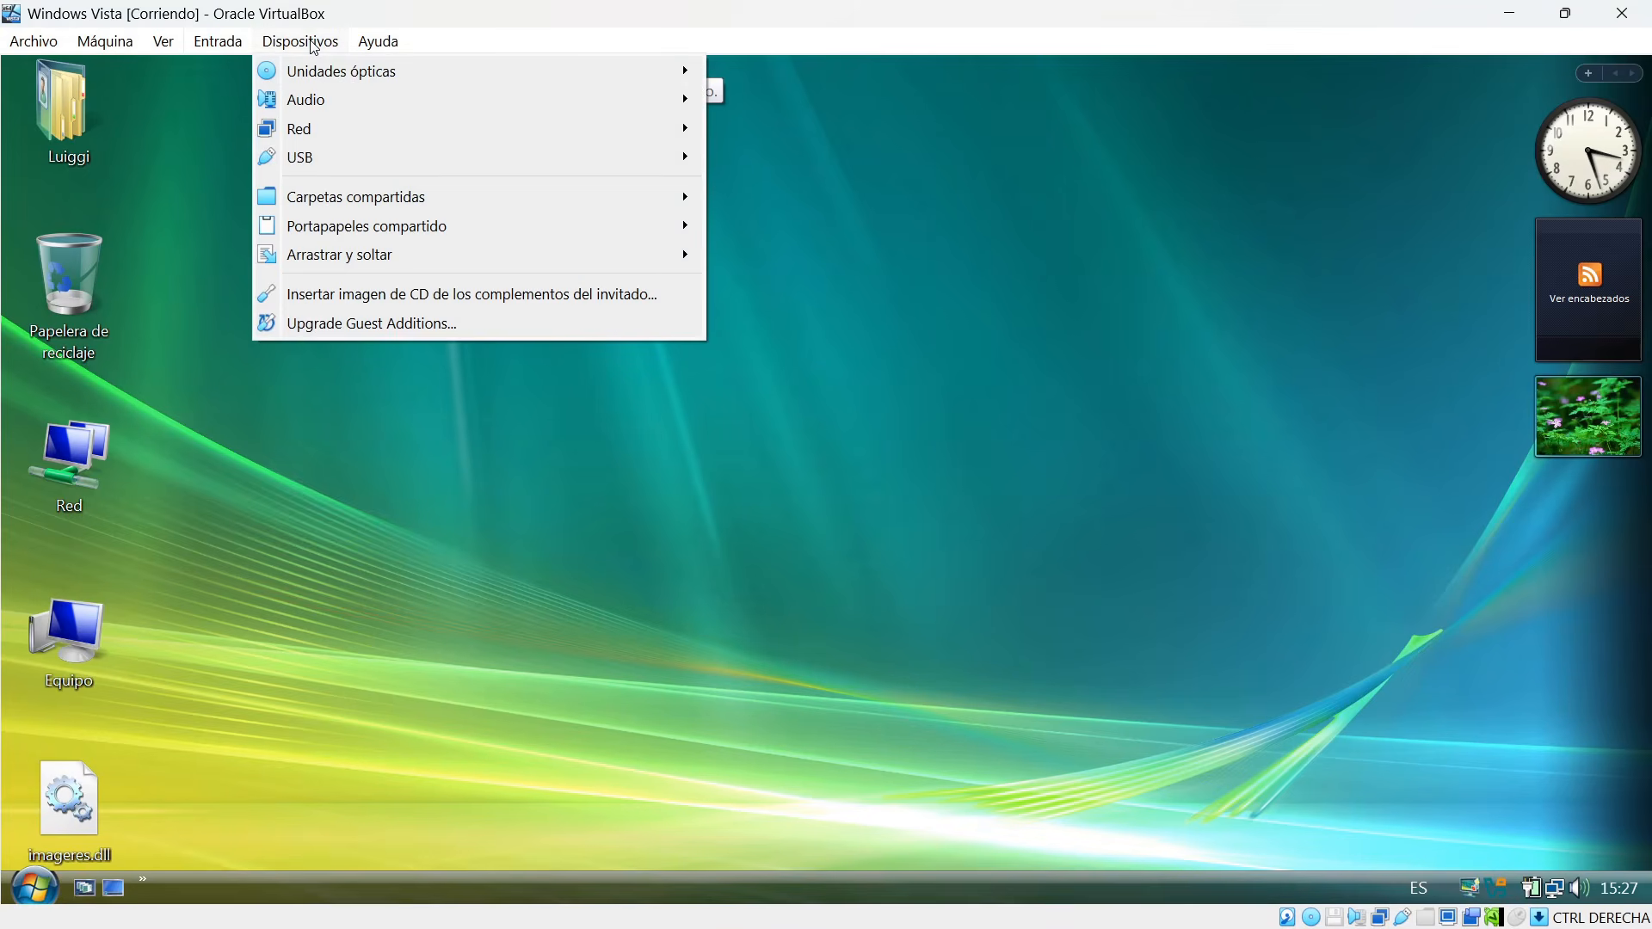
pyautogui.moveTo(387, 207)
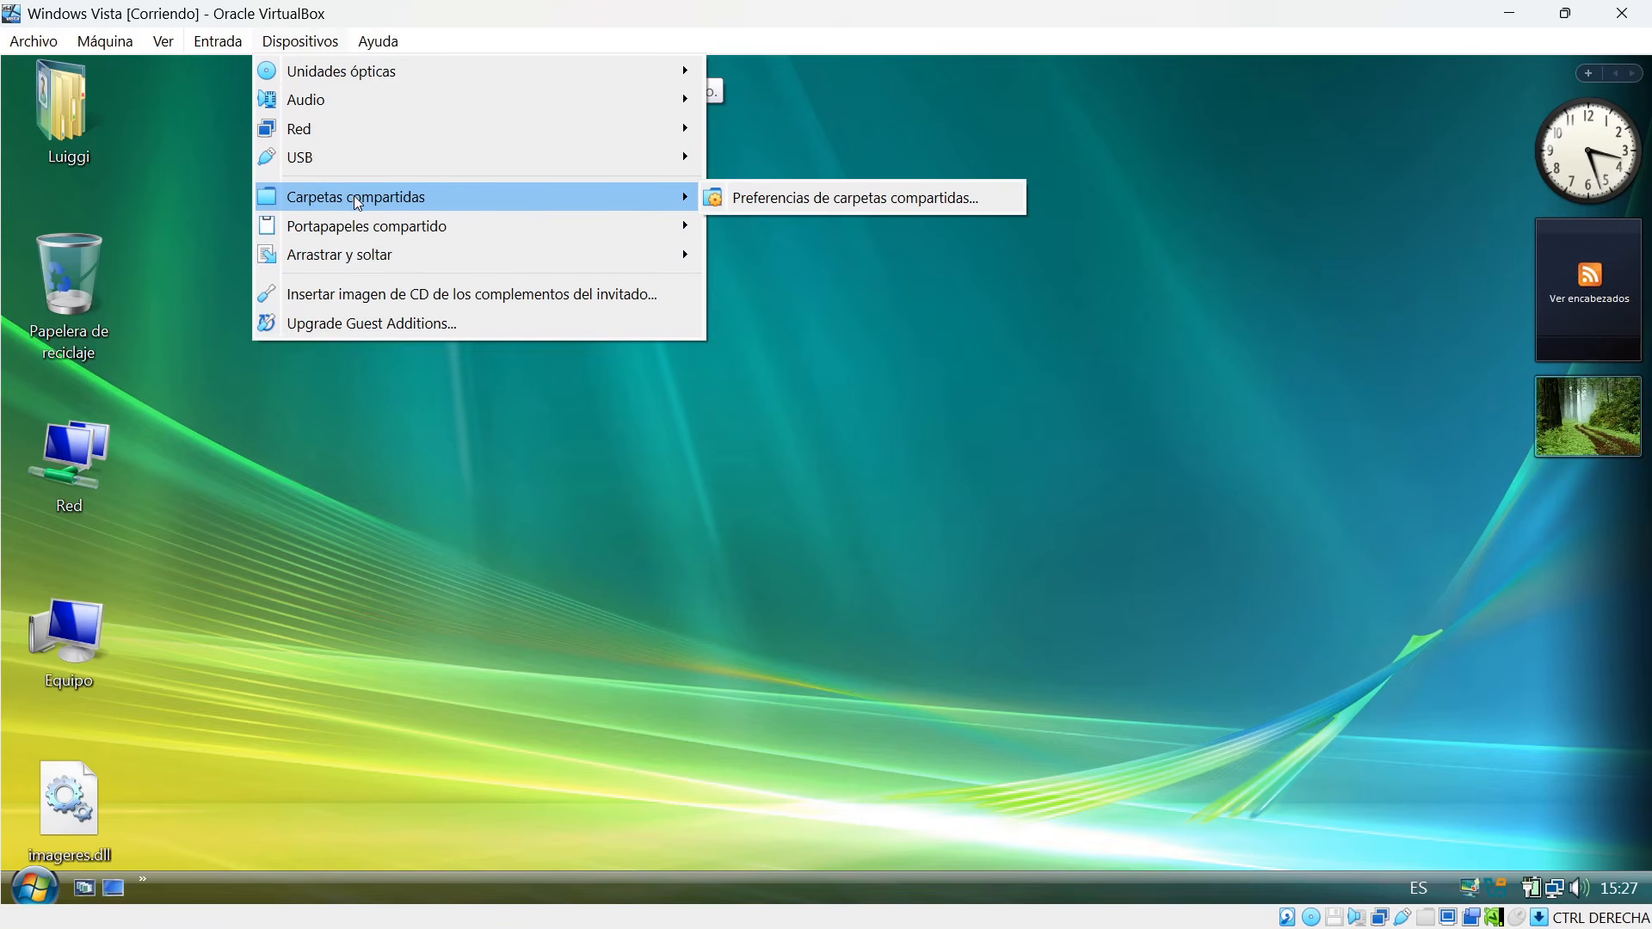
pyautogui.click(785, 205)
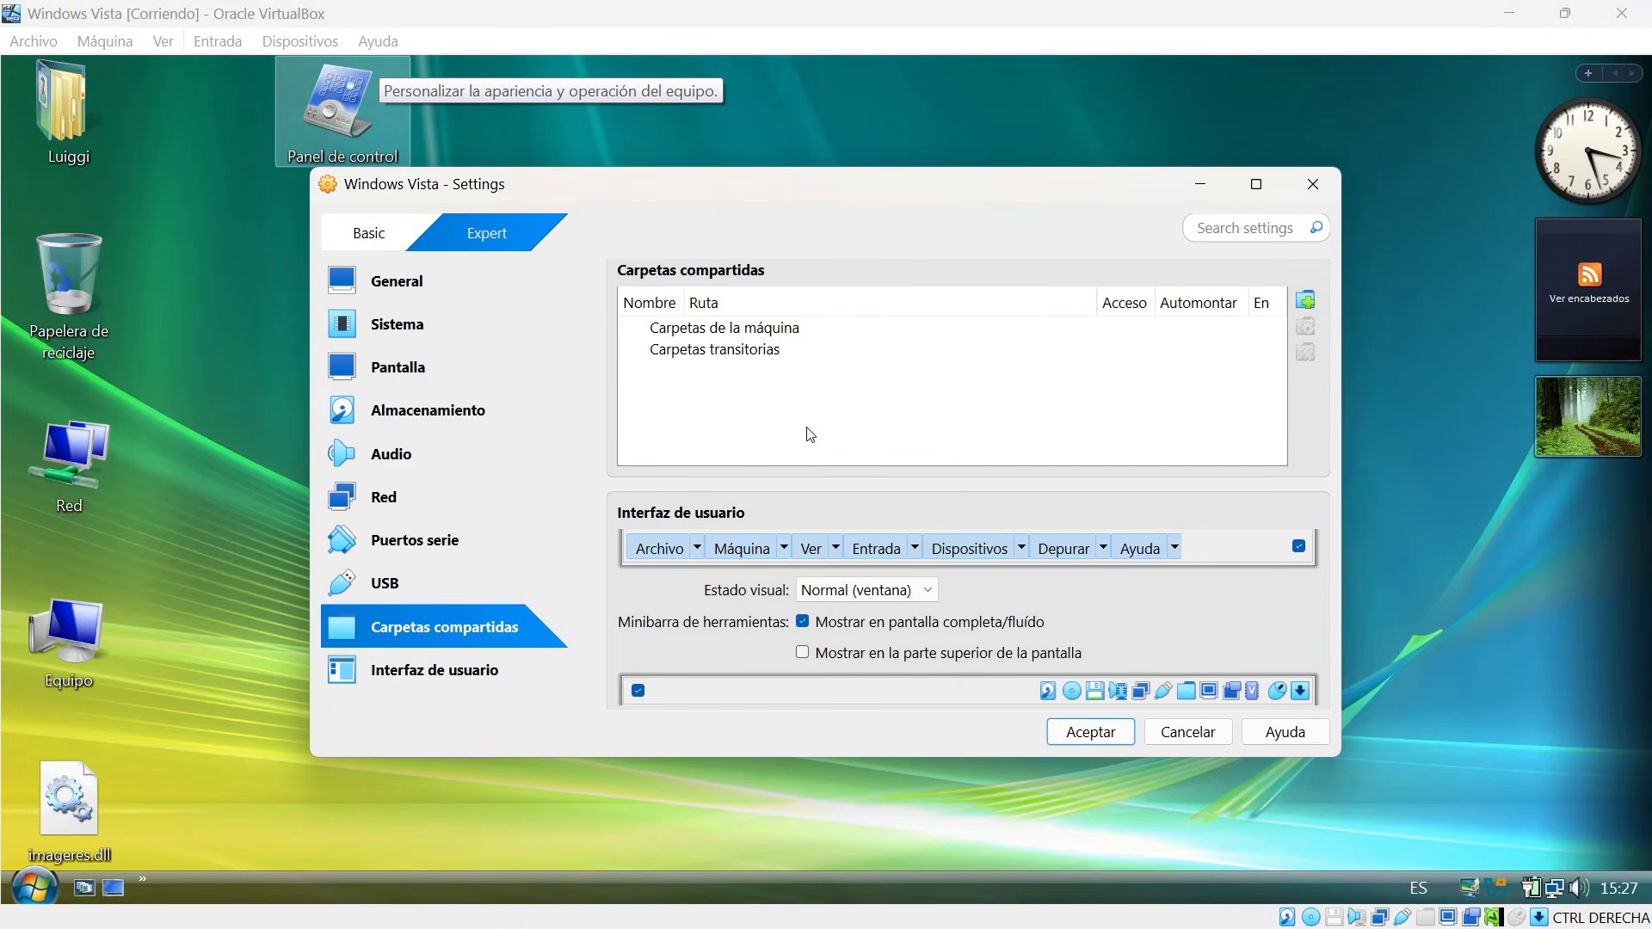
# Add the host desktop's Compartida folder as a shared folder with automount enabled, and accept the settings.
pyautogui.click(1306, 303)
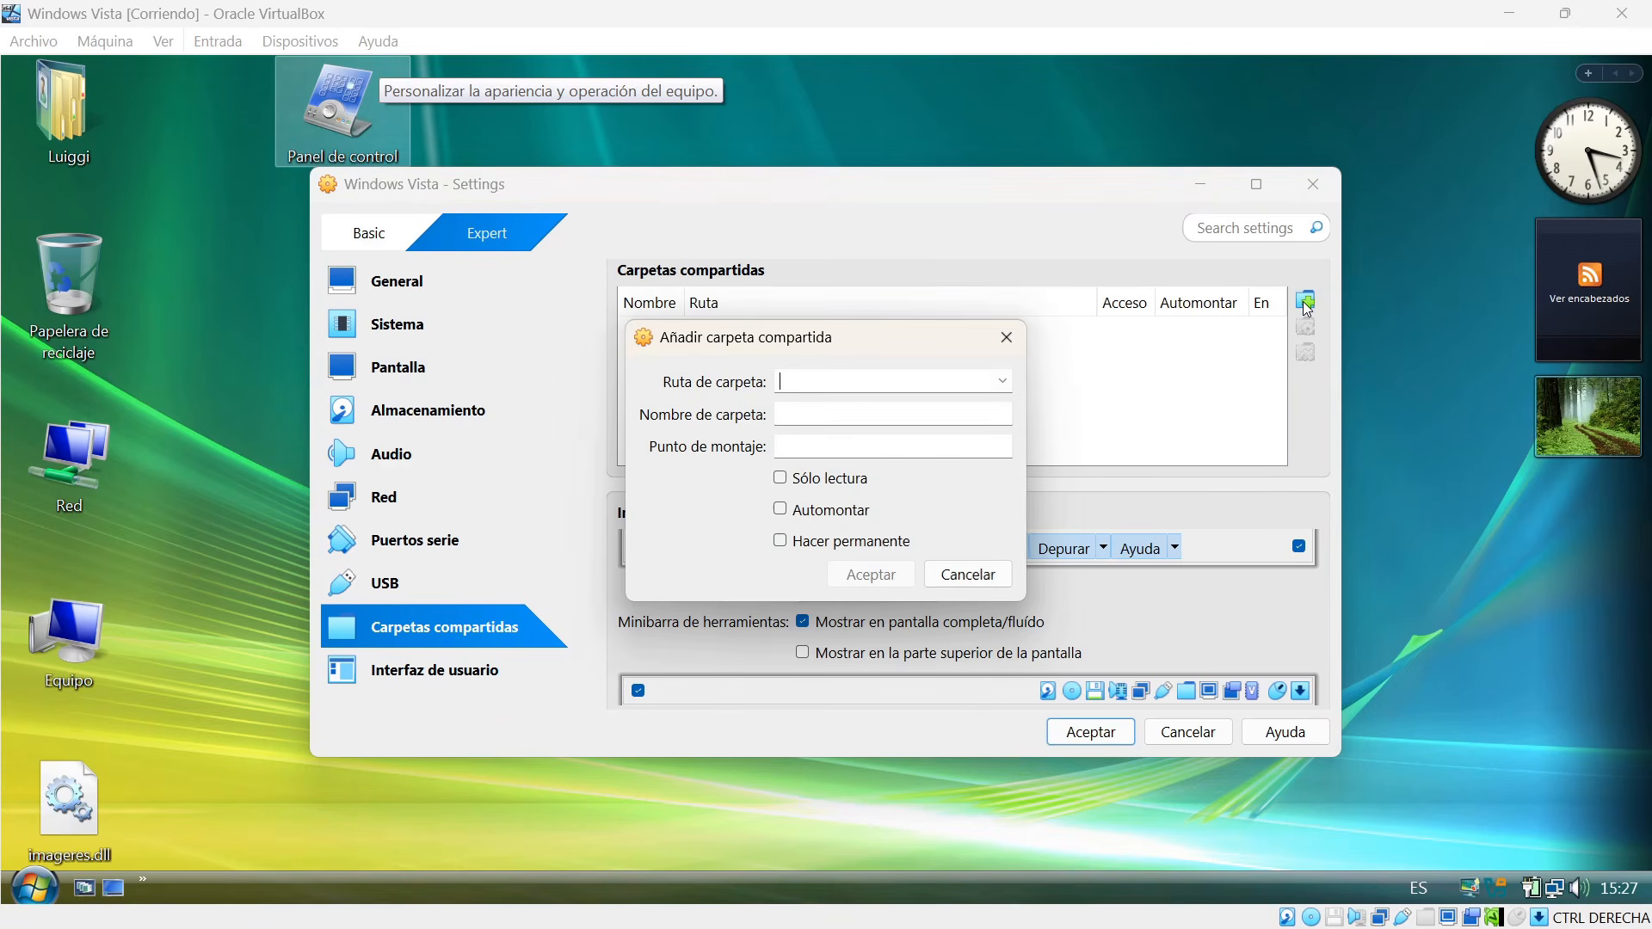
pyautogui.click(1002, 383)
pyautogui.click(852, 434)
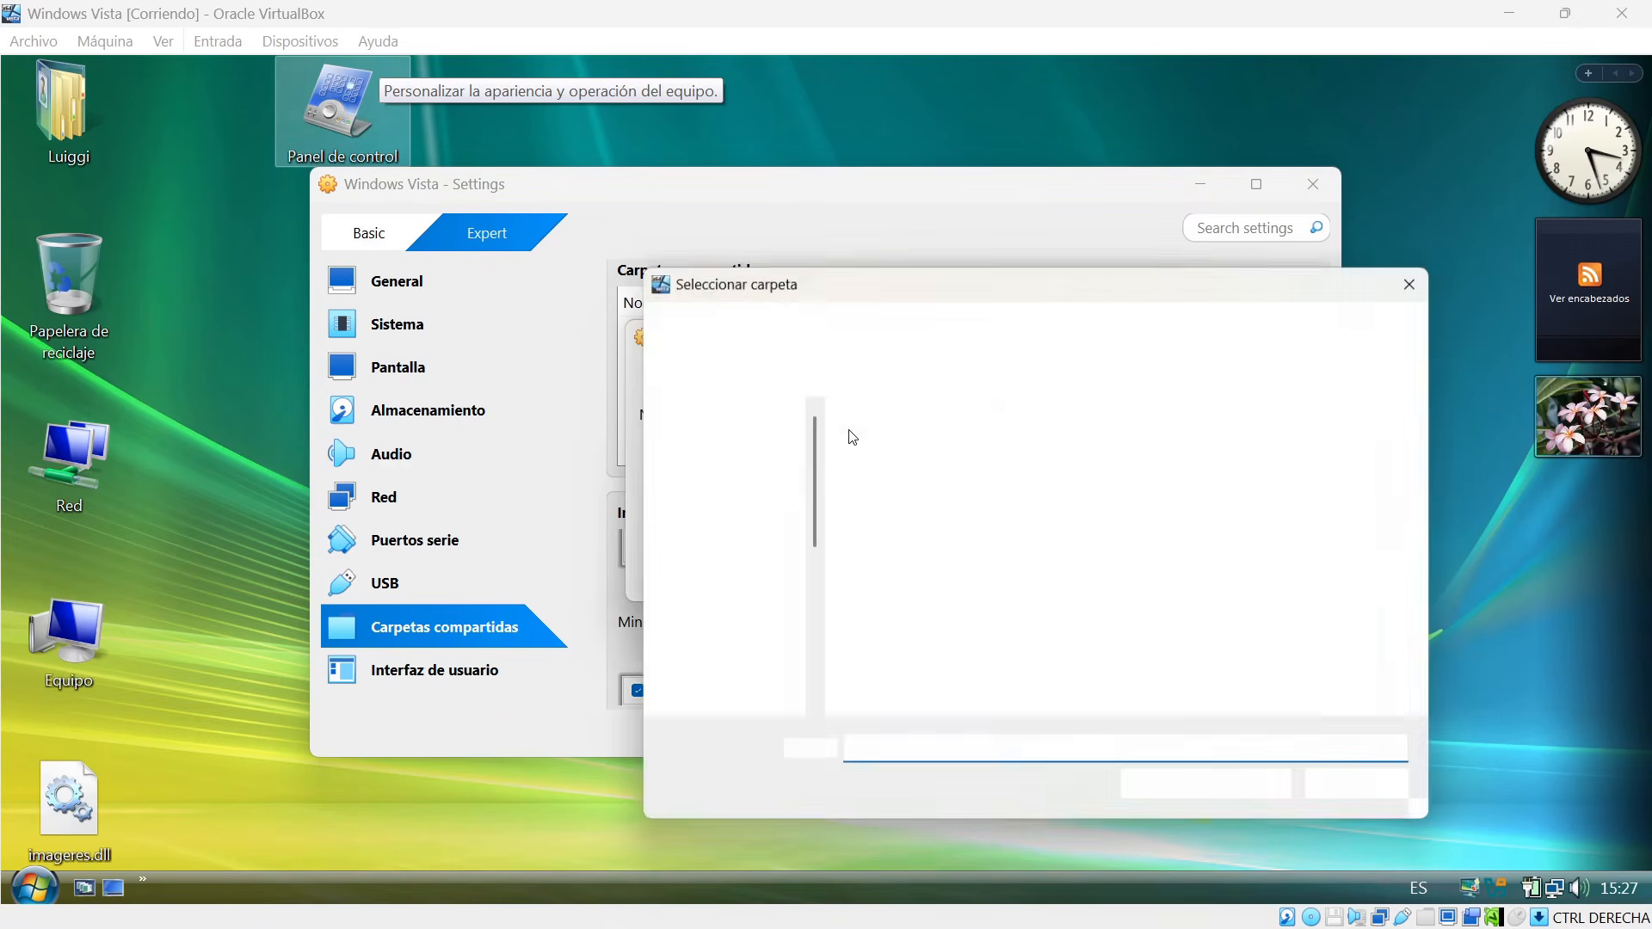
pyautogui.click(745, 500)
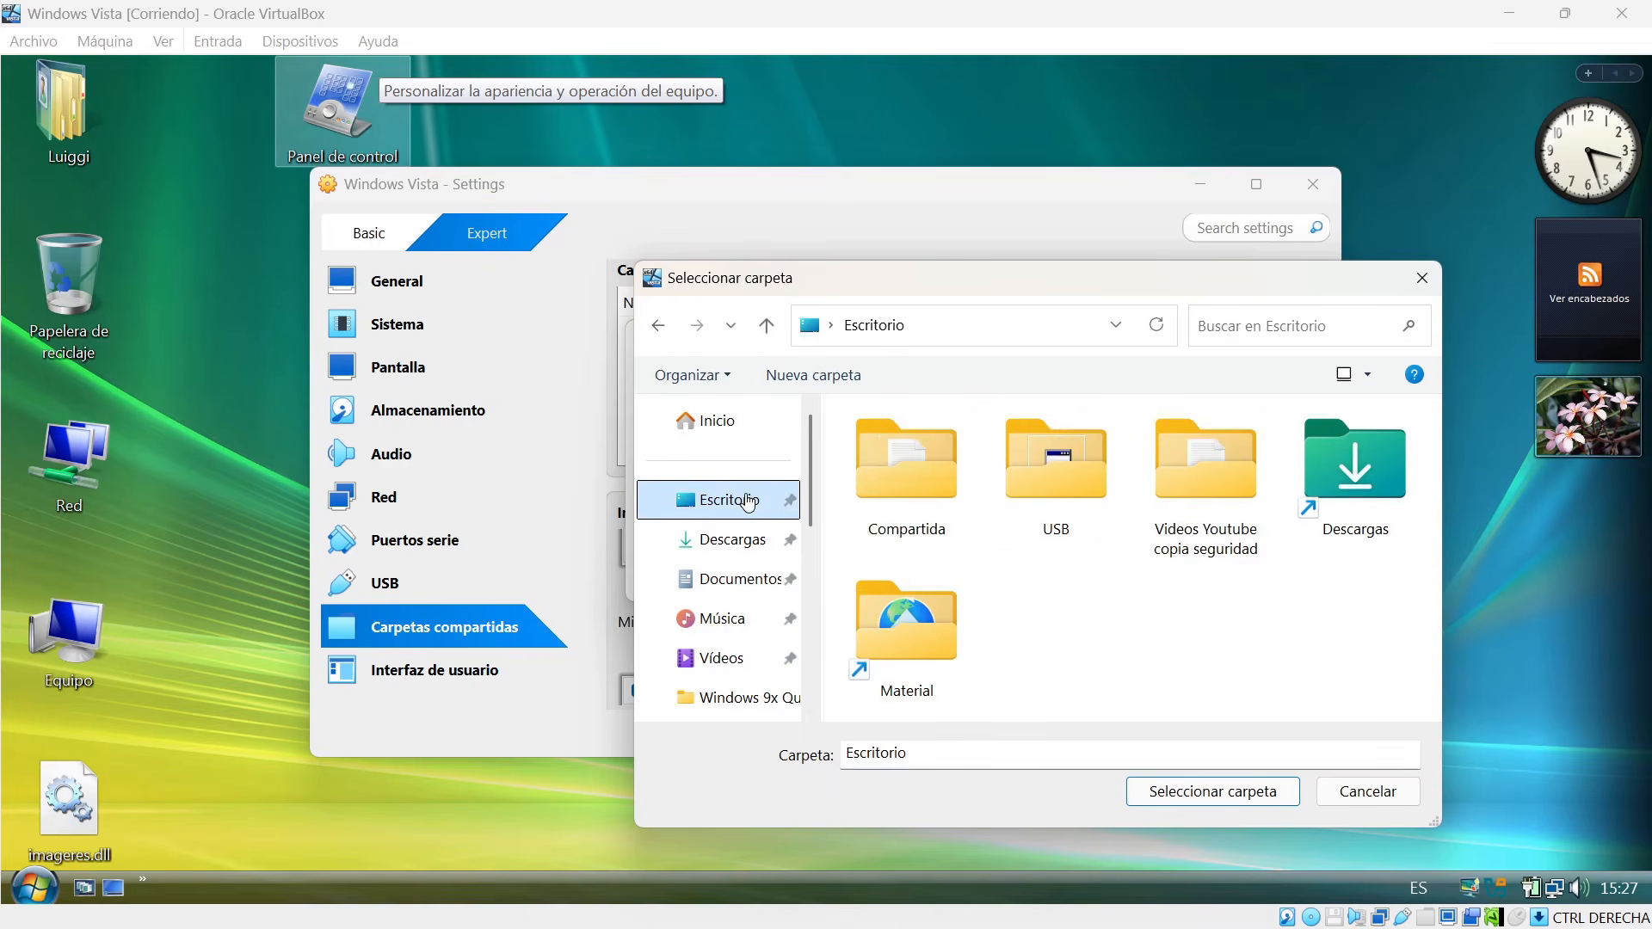
pyautogui.click(901, 467)
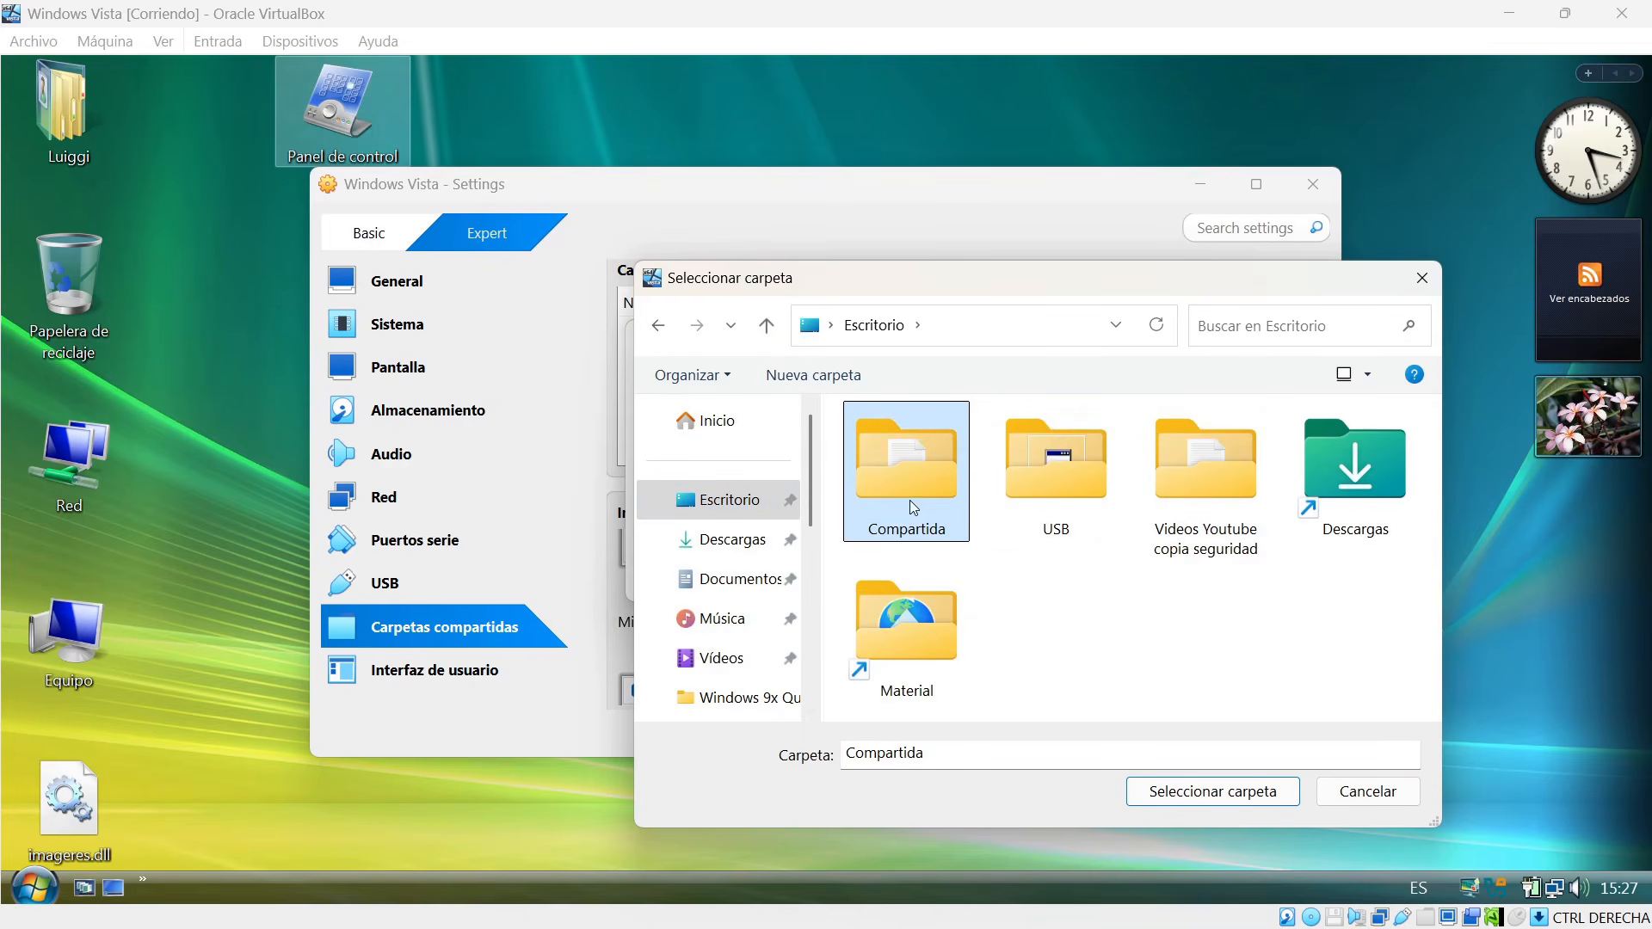
pyautogui.click(1221, 792)
pyautogui.click(812, 511)
pyautogui.click(874, 573)
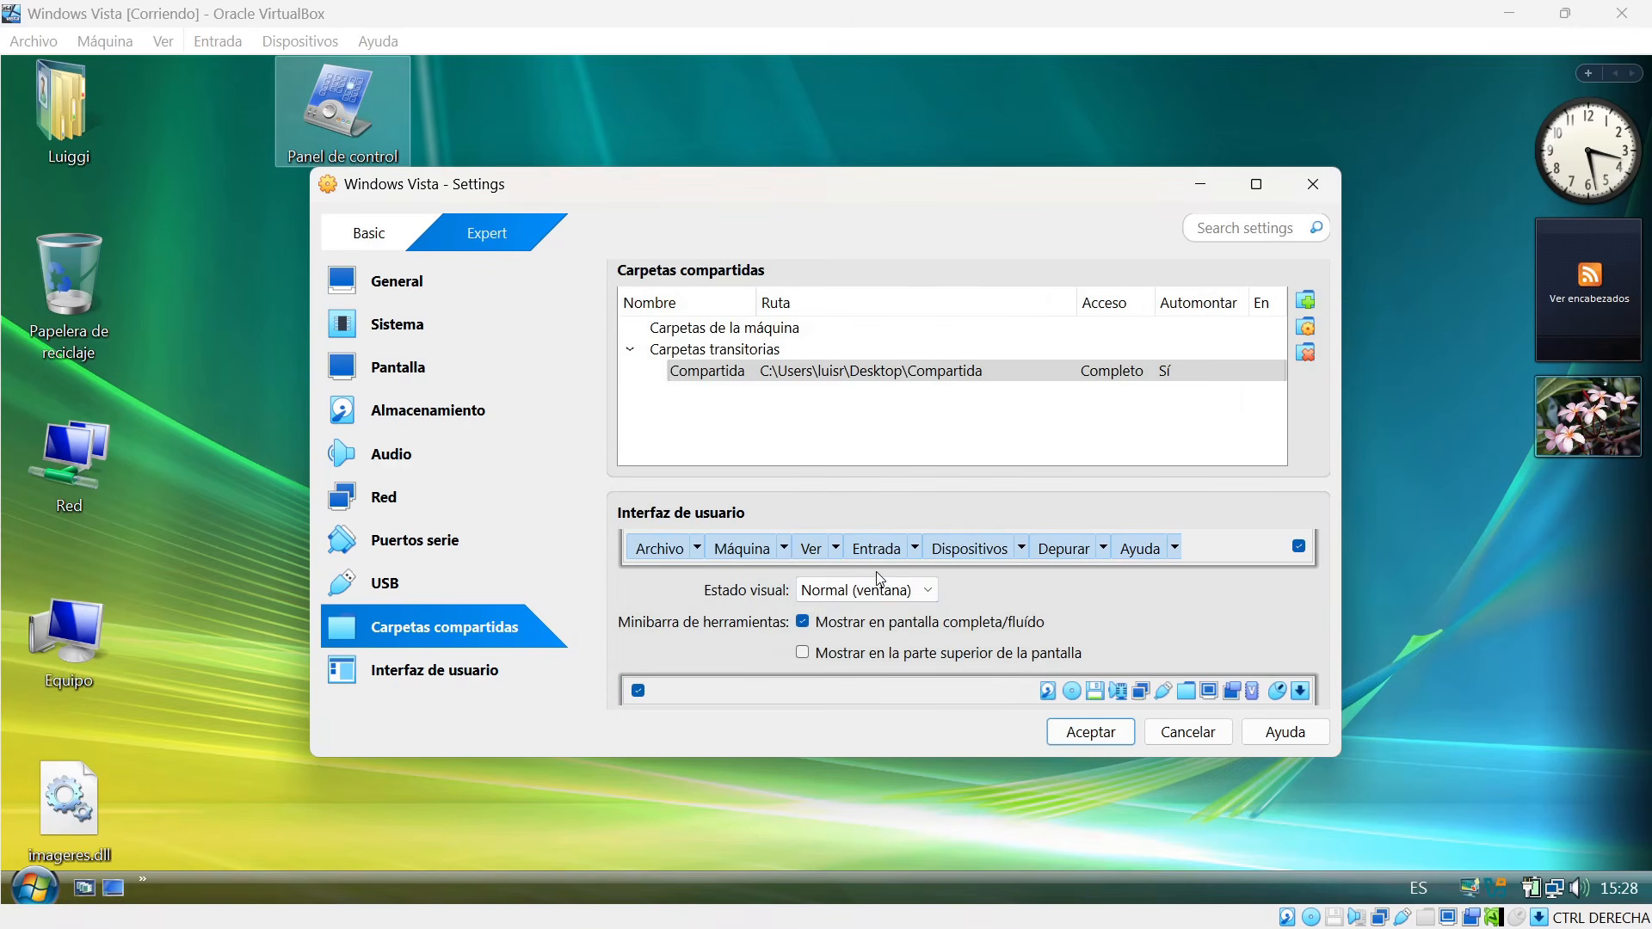
pyautogui.click(1067, 733)
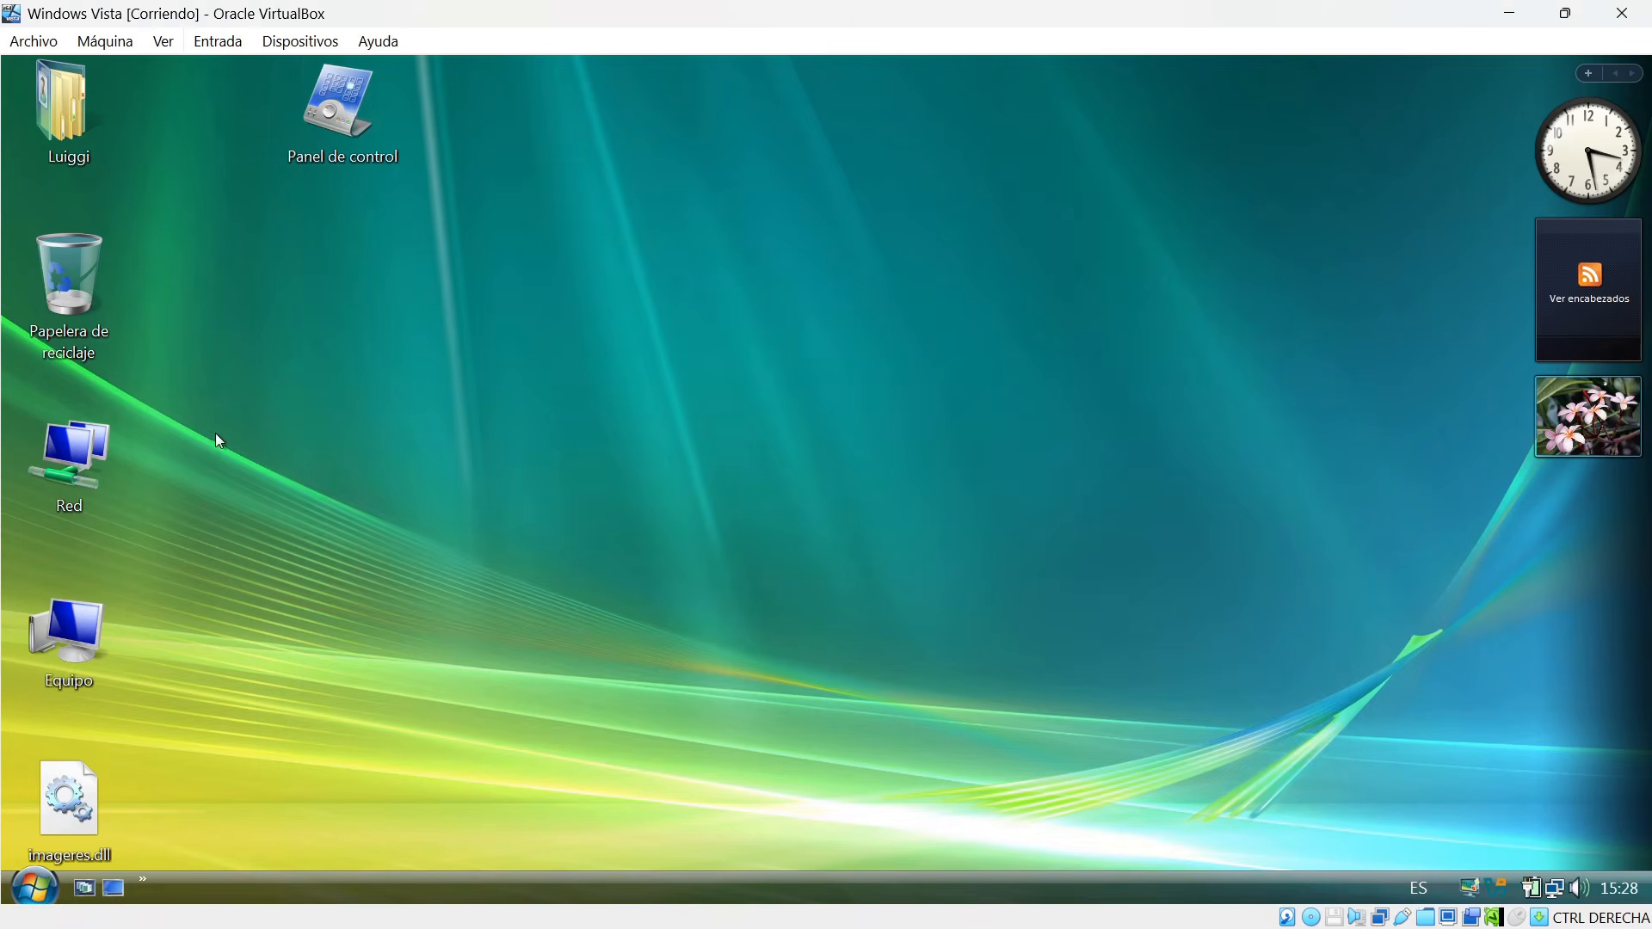
# Check the Compartida (Z:) drive in Vista's Equipo window, and restore the virtual machine window to a smaller size on the host desktop.
pyautogui.doubleClick(86, 637)
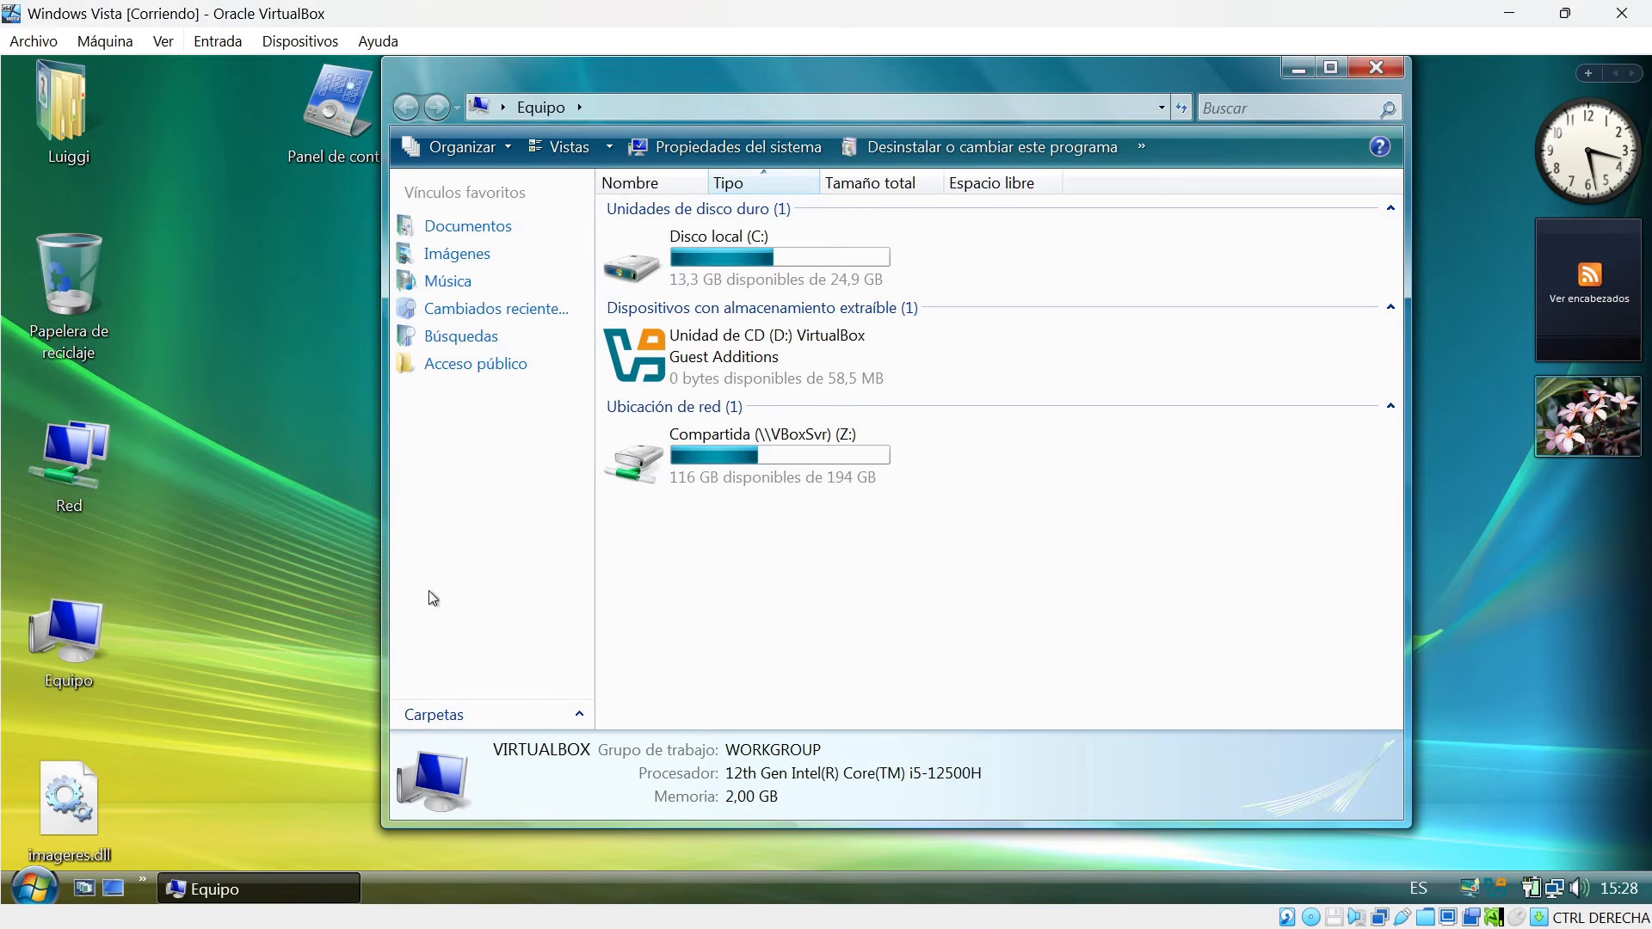
pyautogui.moveTo(737, 454)
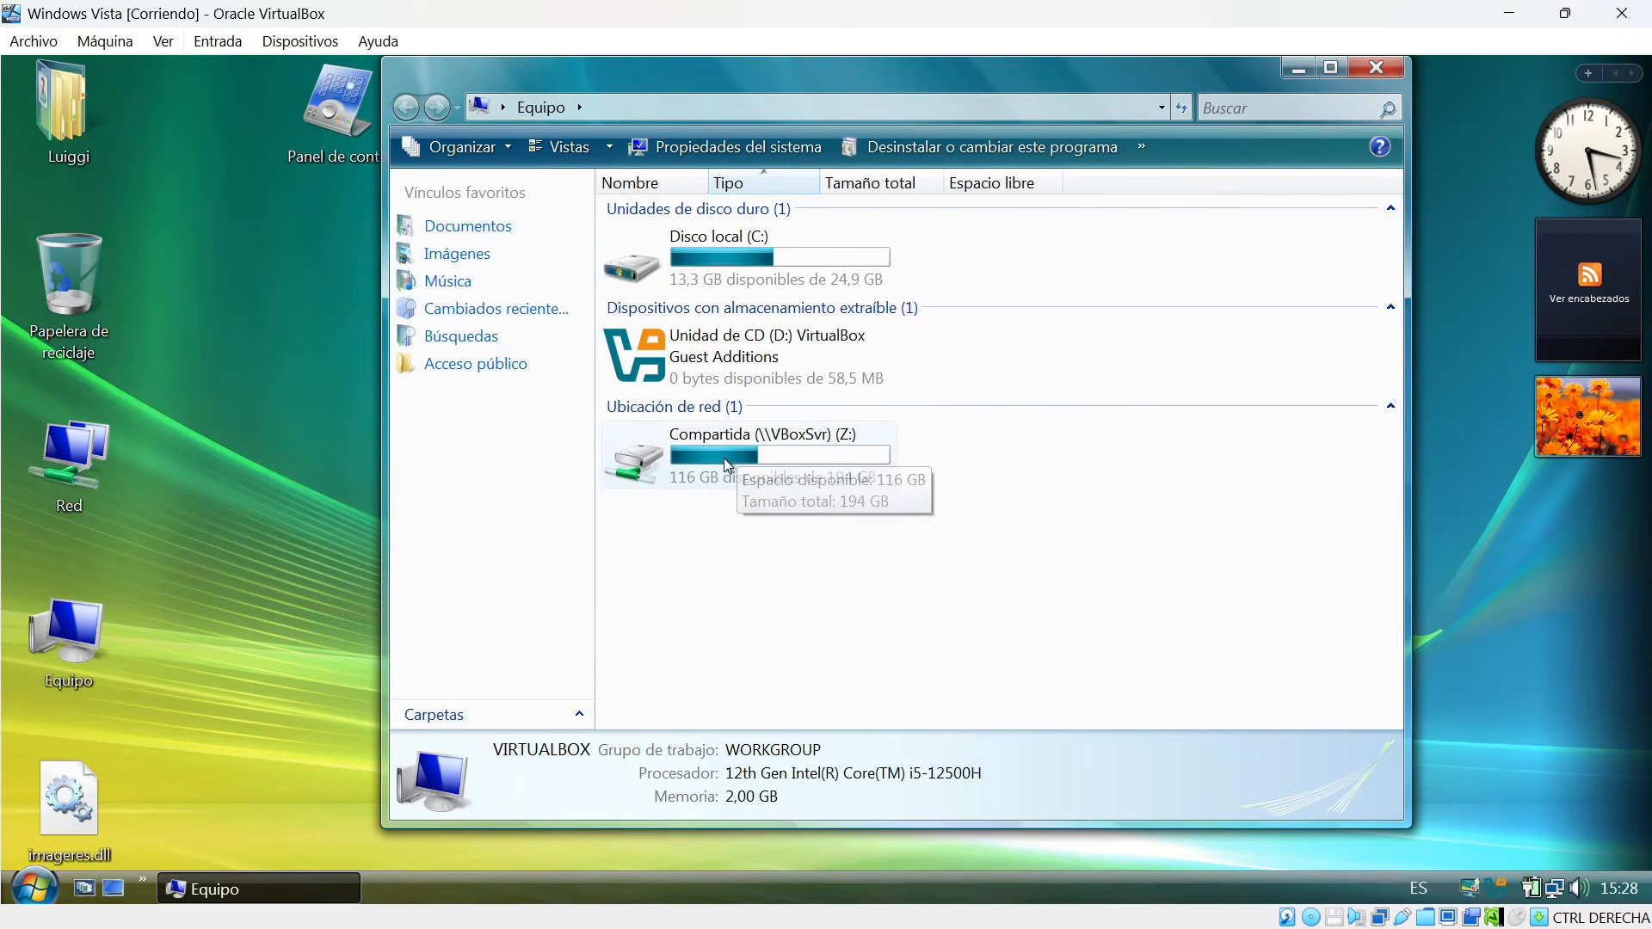
pyautogui.doubleClick(499, 13)
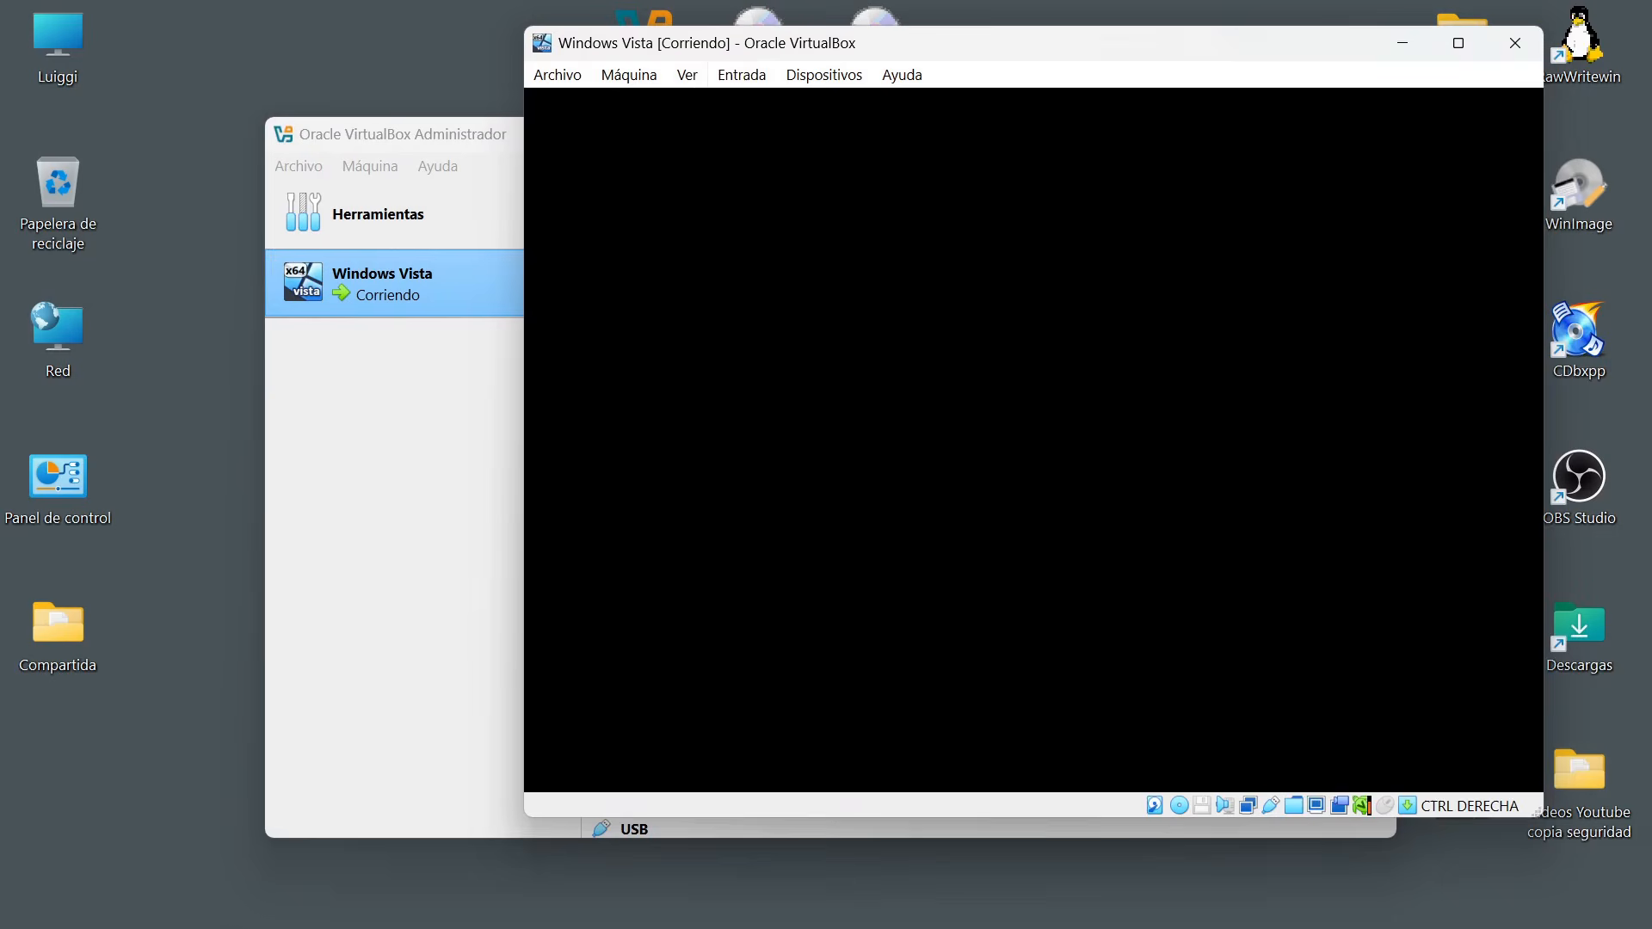
pyautogui.moveTo(1073, 48); pyautogui.dragTo(981, 52)
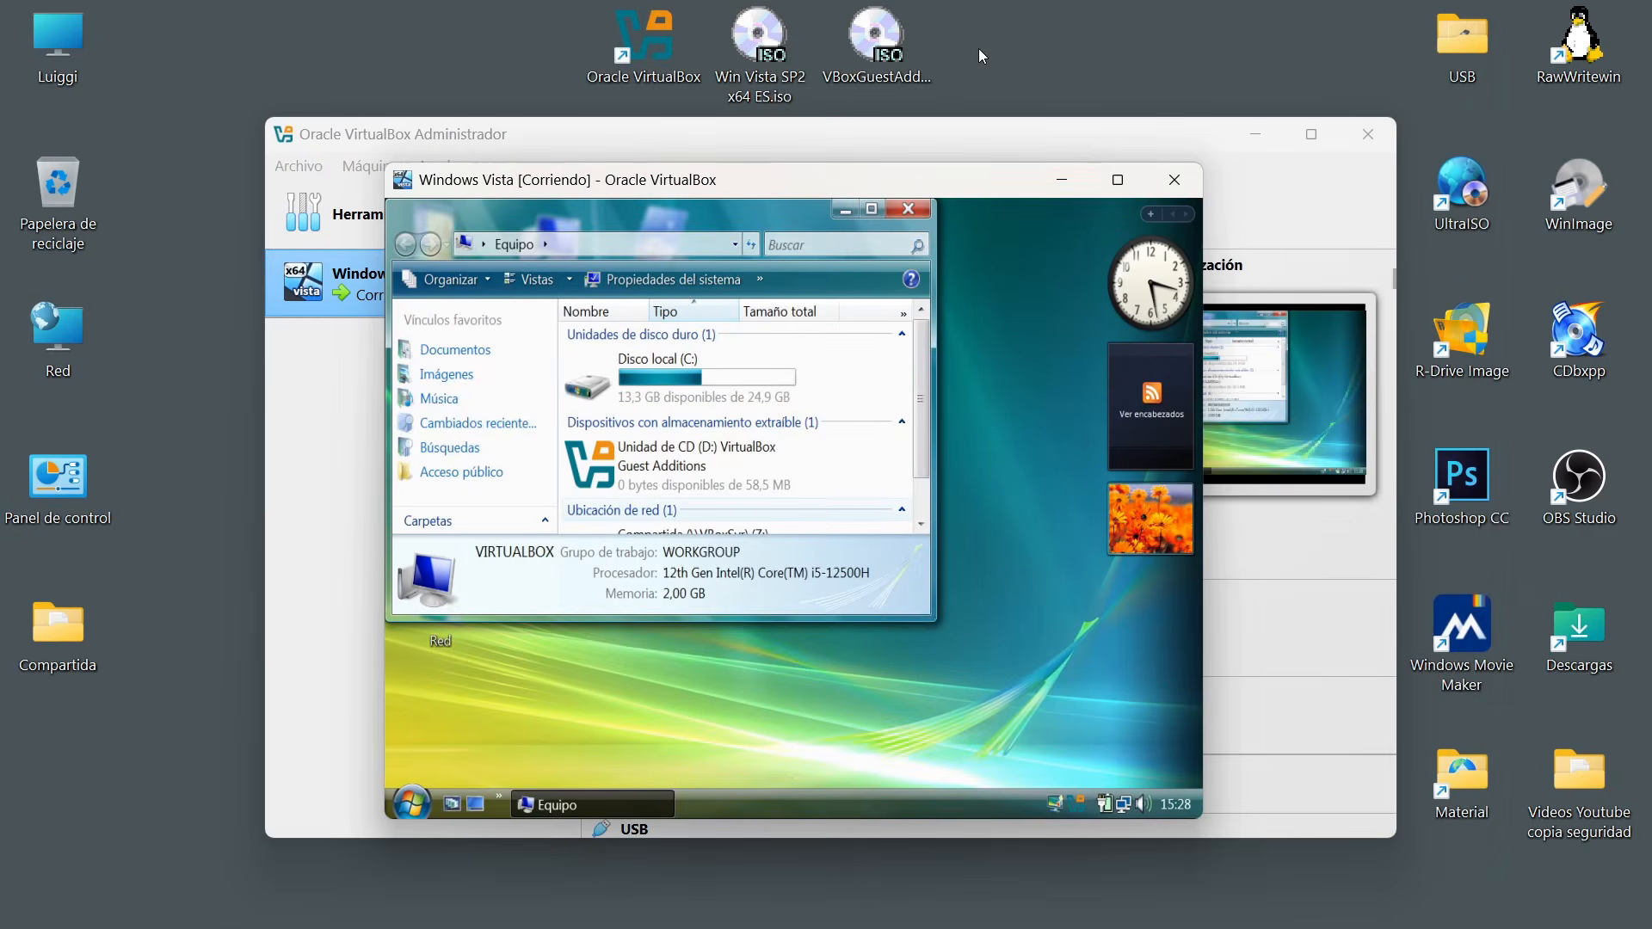
# Compare the contents of the host's Compartida folder with Vista's Compartida (Z:) drive, closing both folder windows.
pyautogui.moveTo(723, 182); pyautogui.dragTo(988, 148)
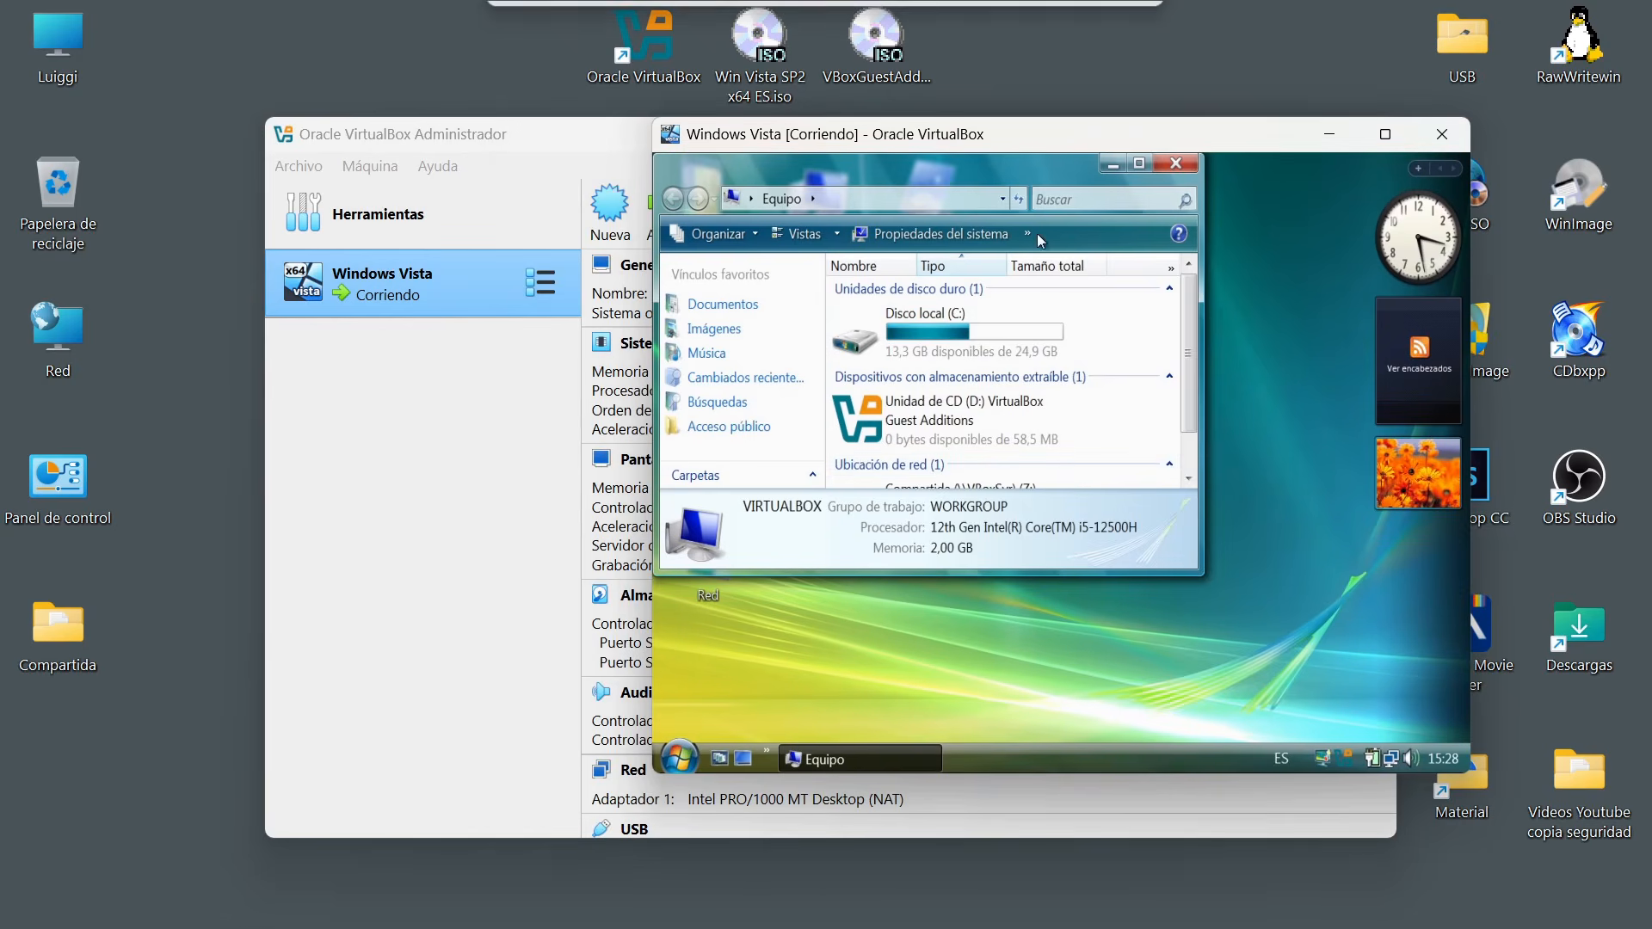
pyautogui.scroll(-1, 1194, 416)
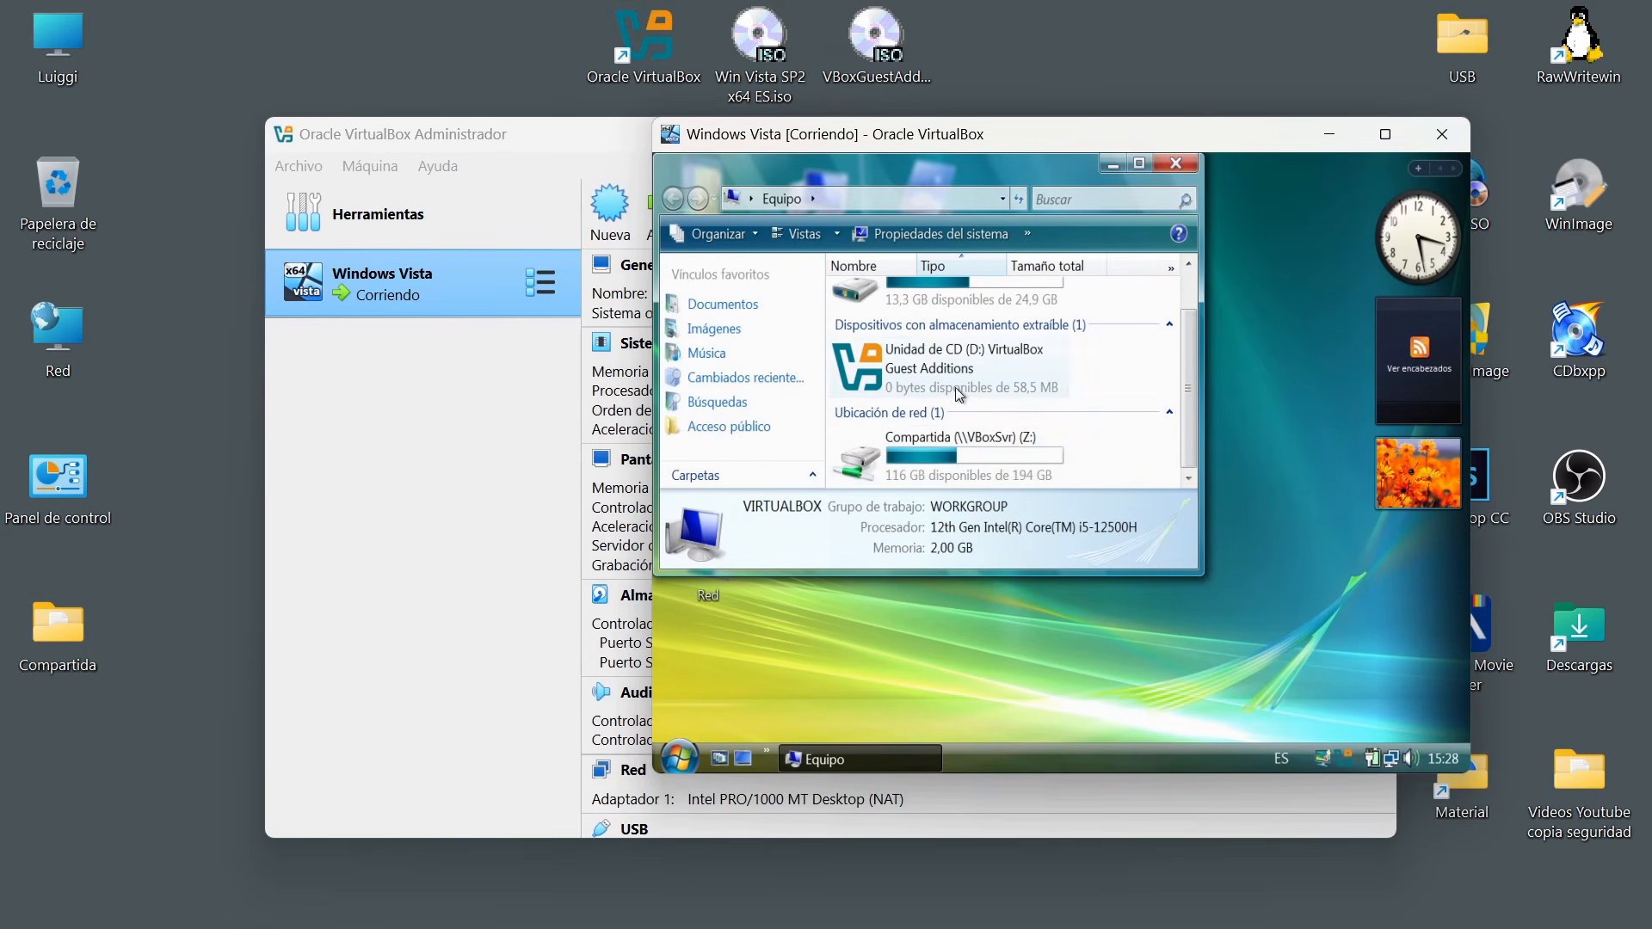
pyautogui.click(68, 656)
pyautogui.doubleClick(67, 656)
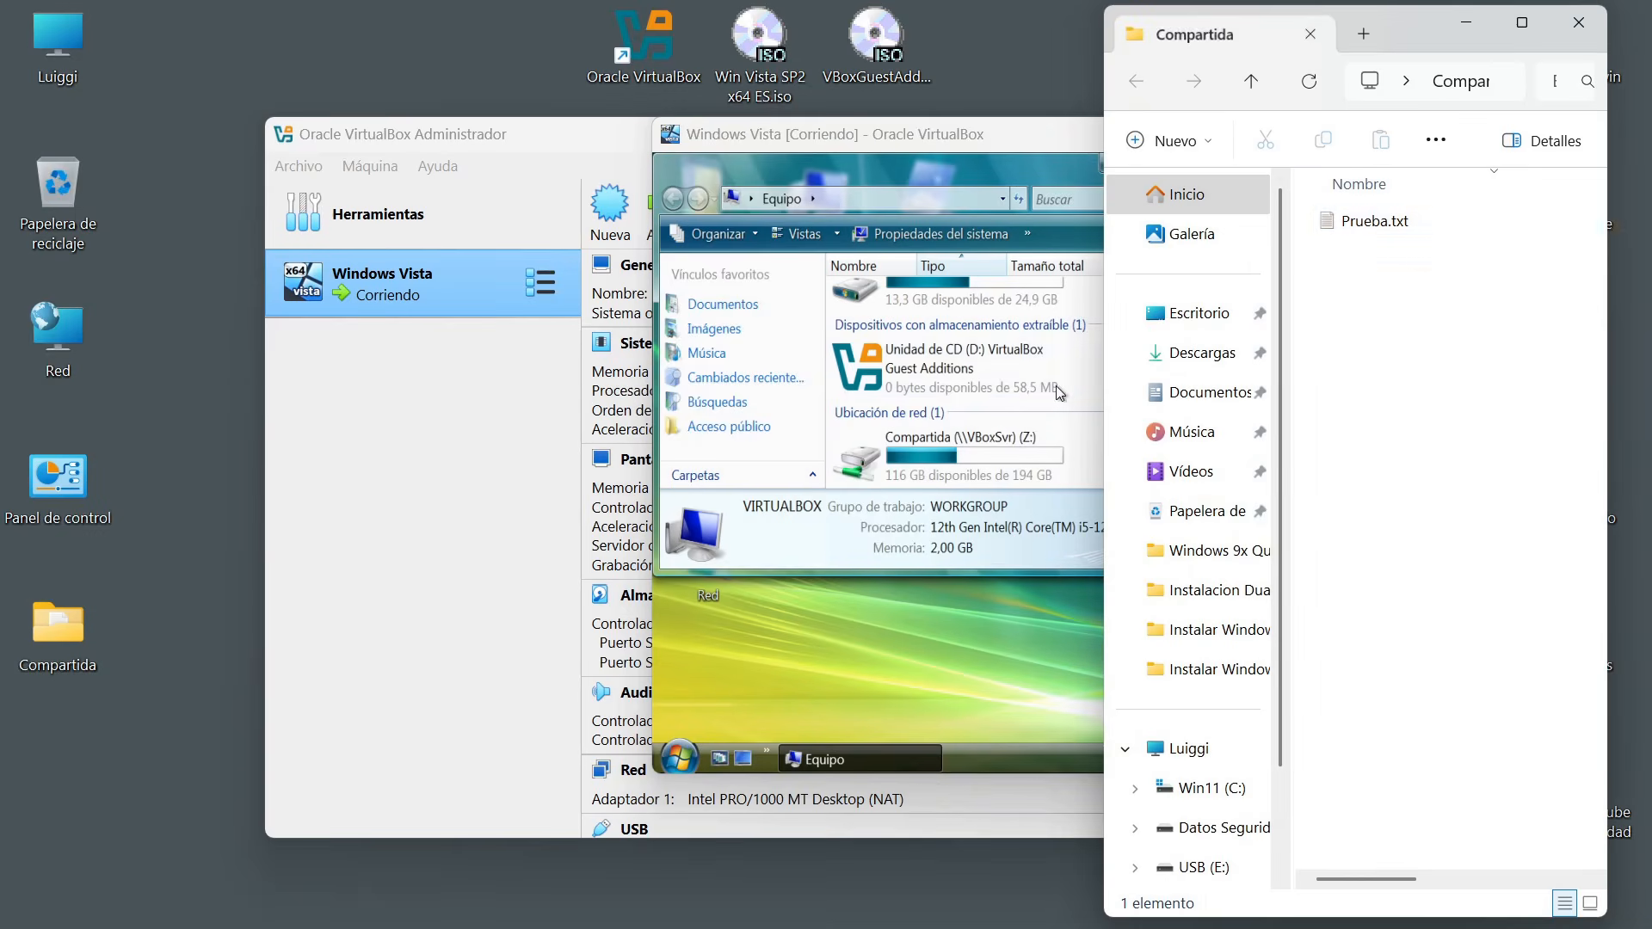
pyautogui.click(1579, 23)
pyautogui.doubleClick(960, 452)
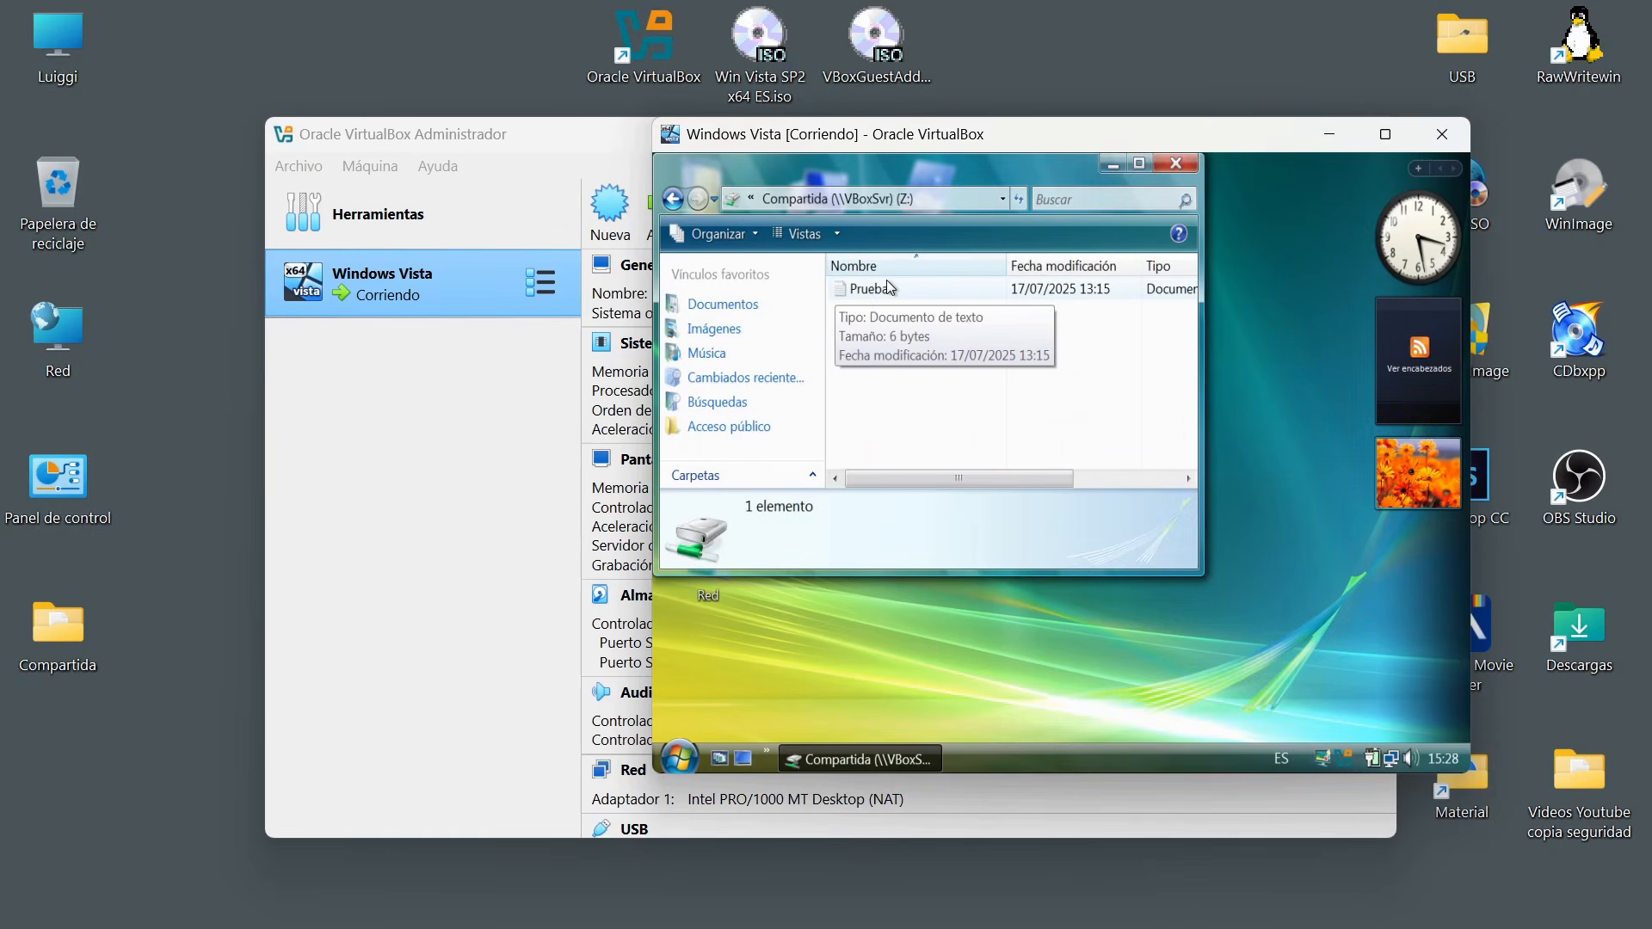
pyautogui.click(1177, 166)
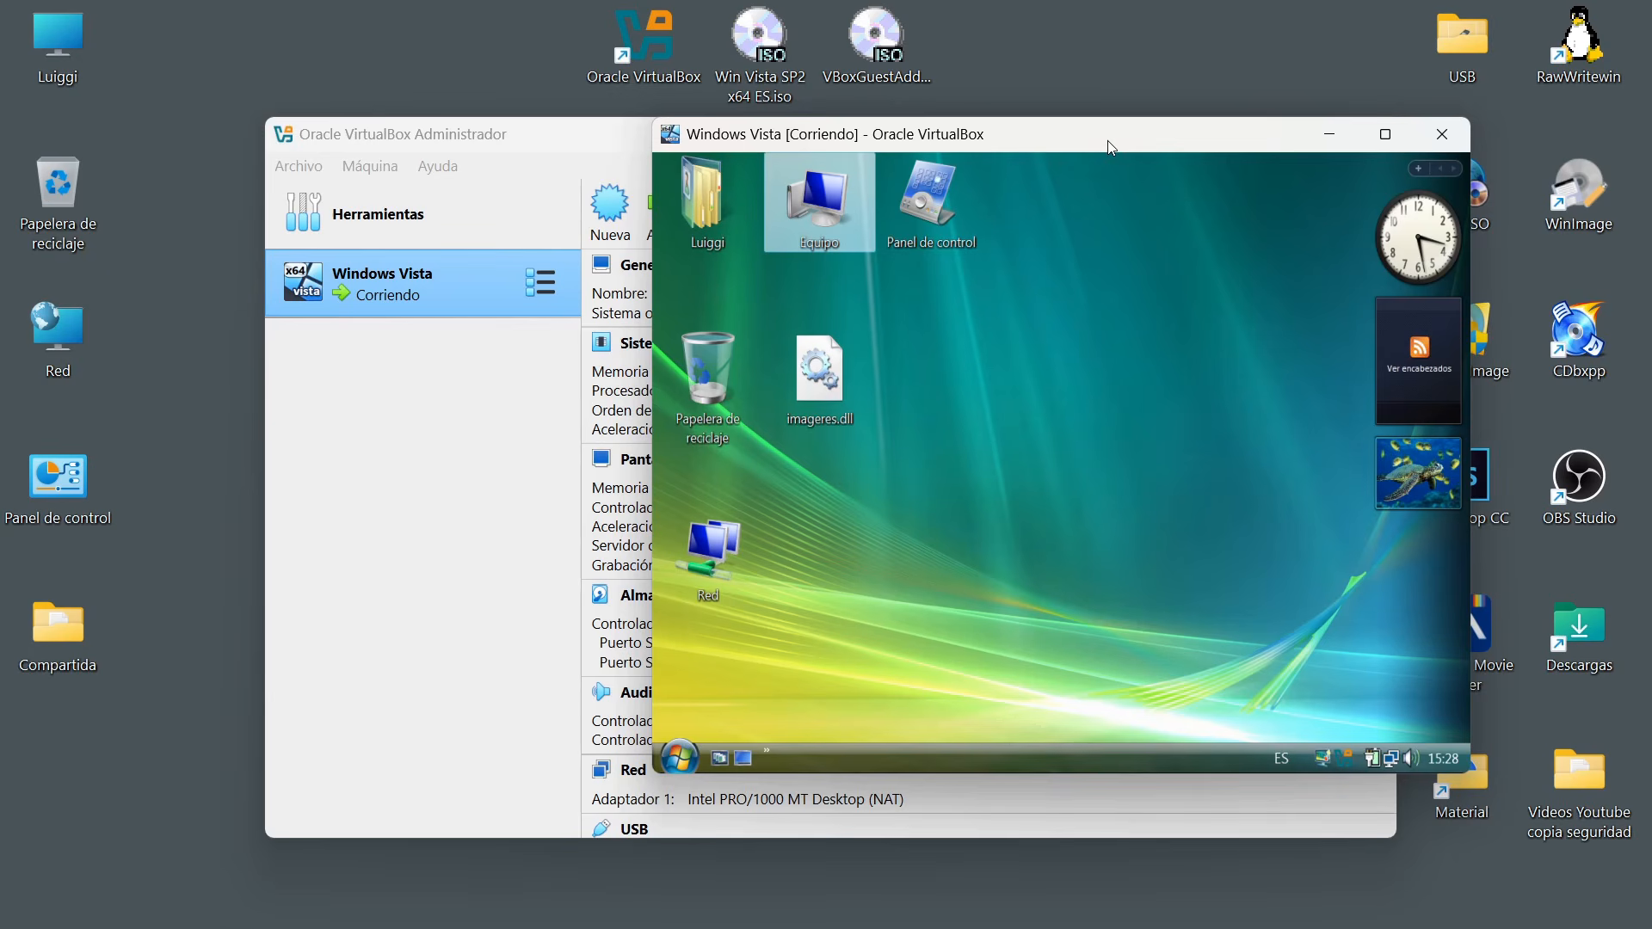
# Restore the virtual machine's menu bar, maximize its window and set the shared clipboard to Bidireccional.
pyautogui.hotkey('ctrl', 'f')
pyautogui.hotkey('ctrl', 'f')
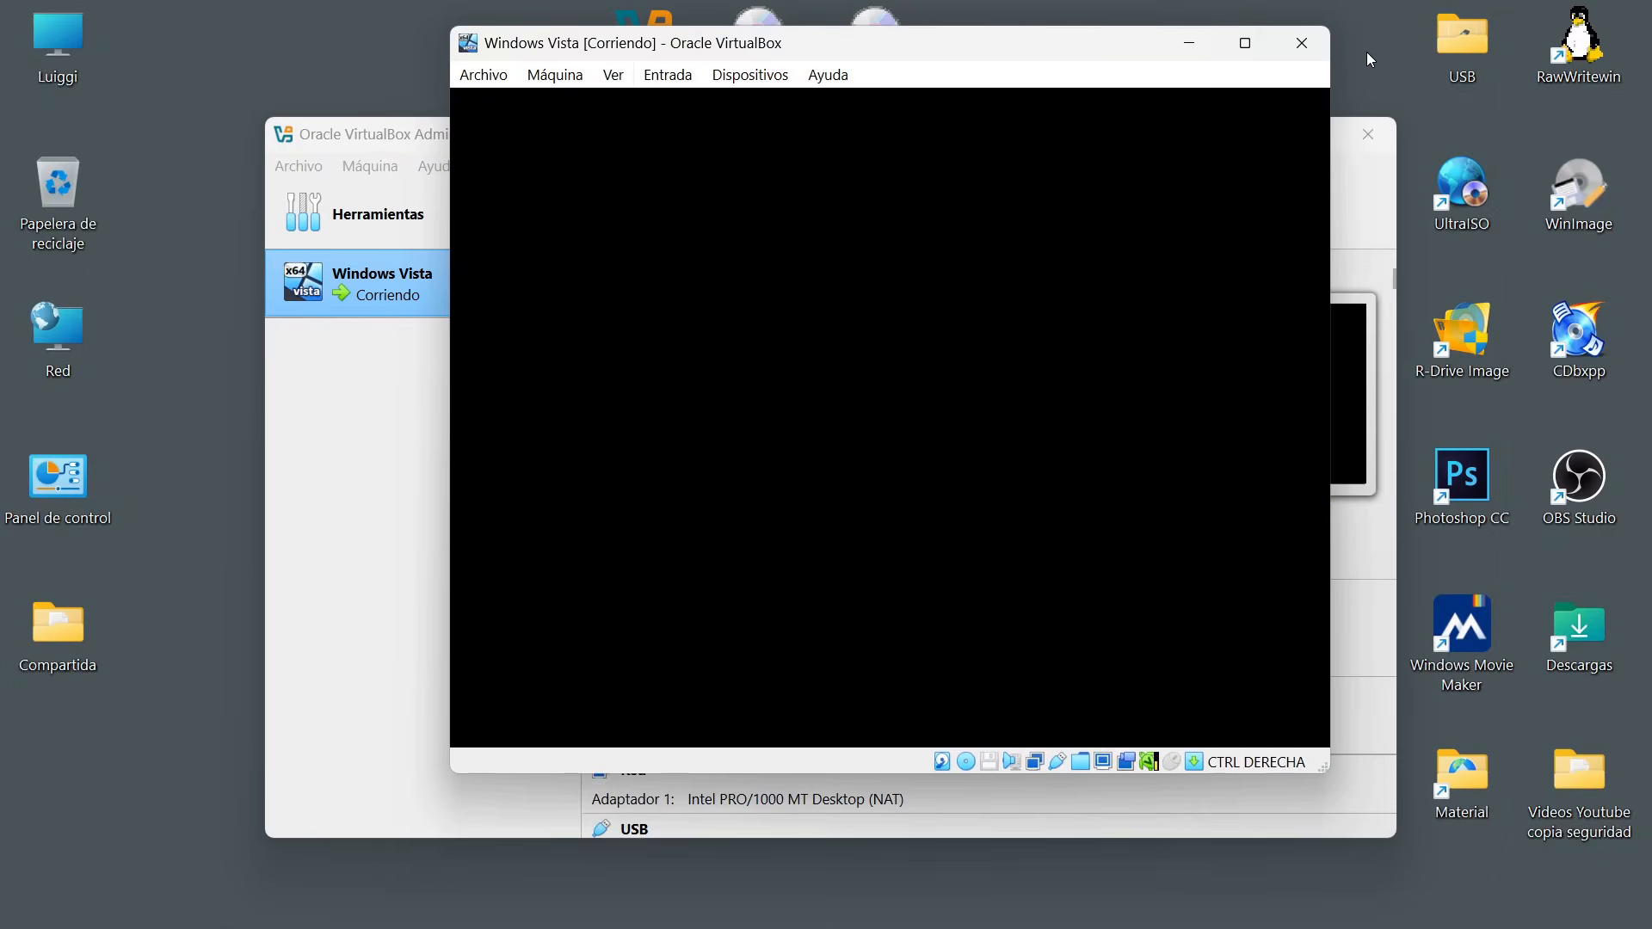
pyautogui.click(1244, 43)
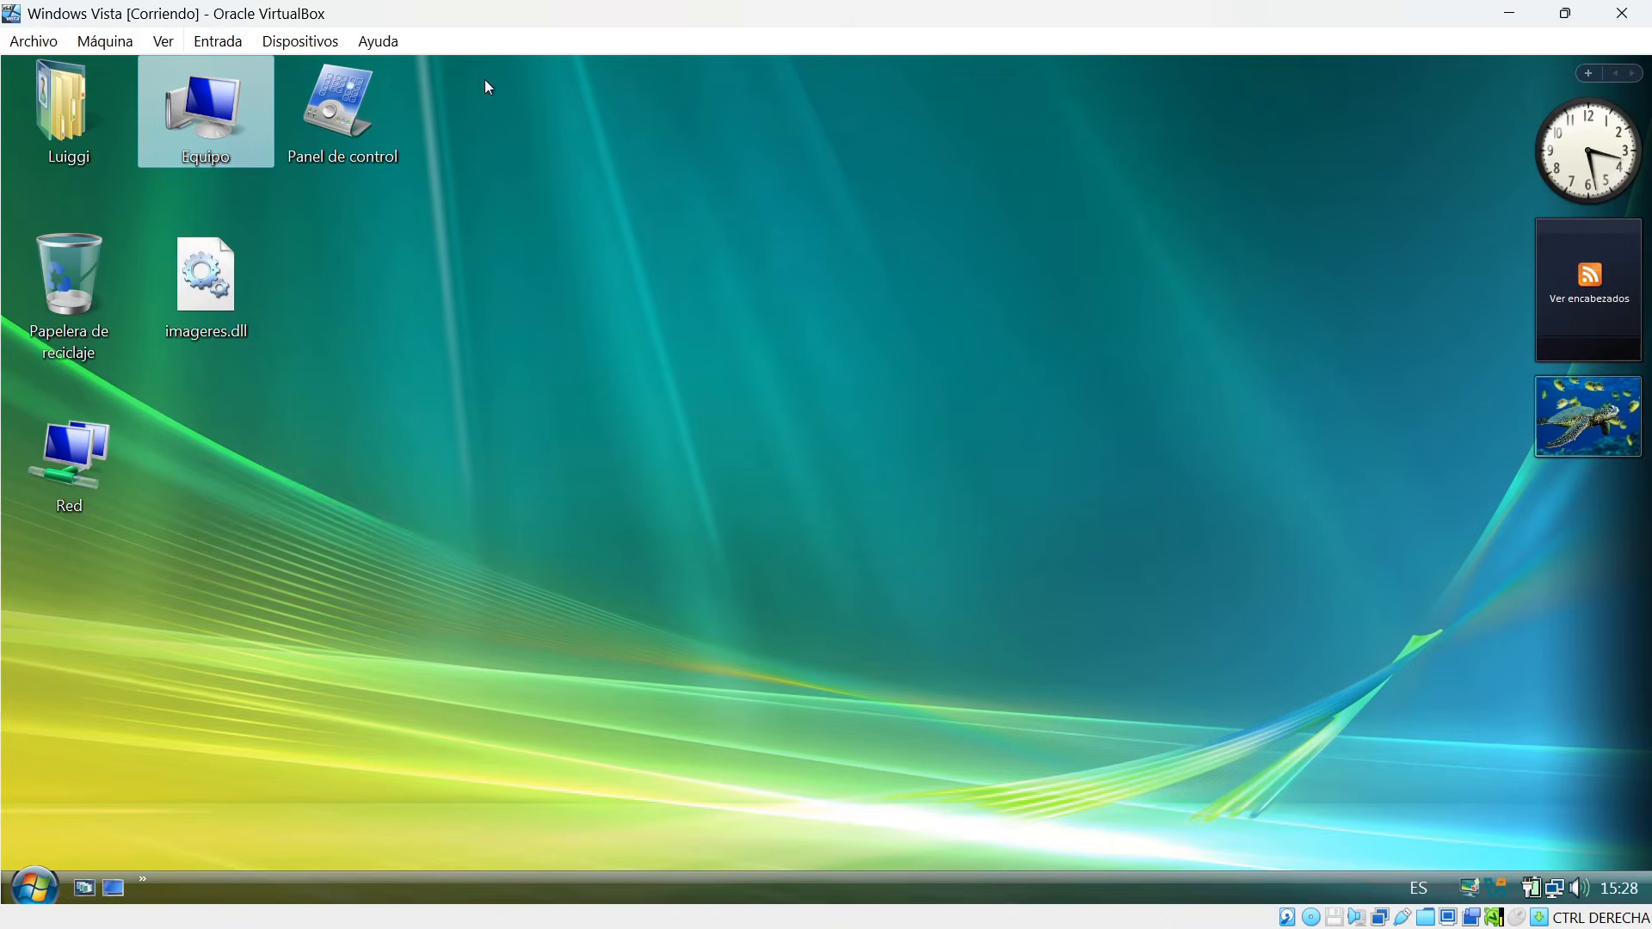
pyautogui.click(285, 43)
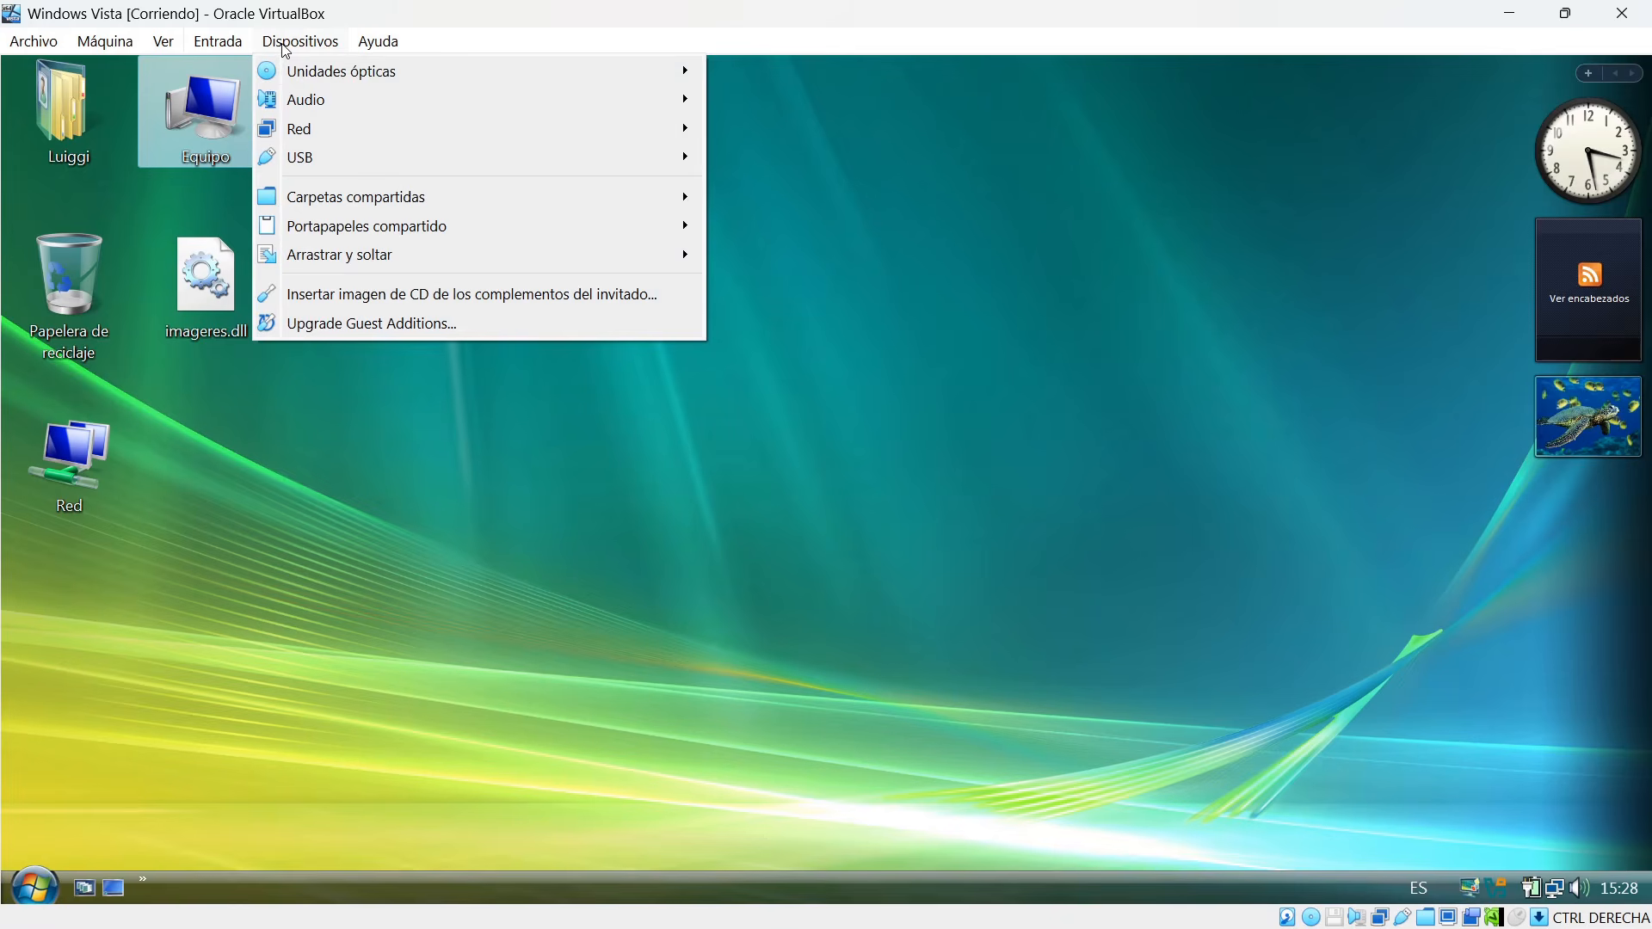
pyautogui.moveTo(390, 233)
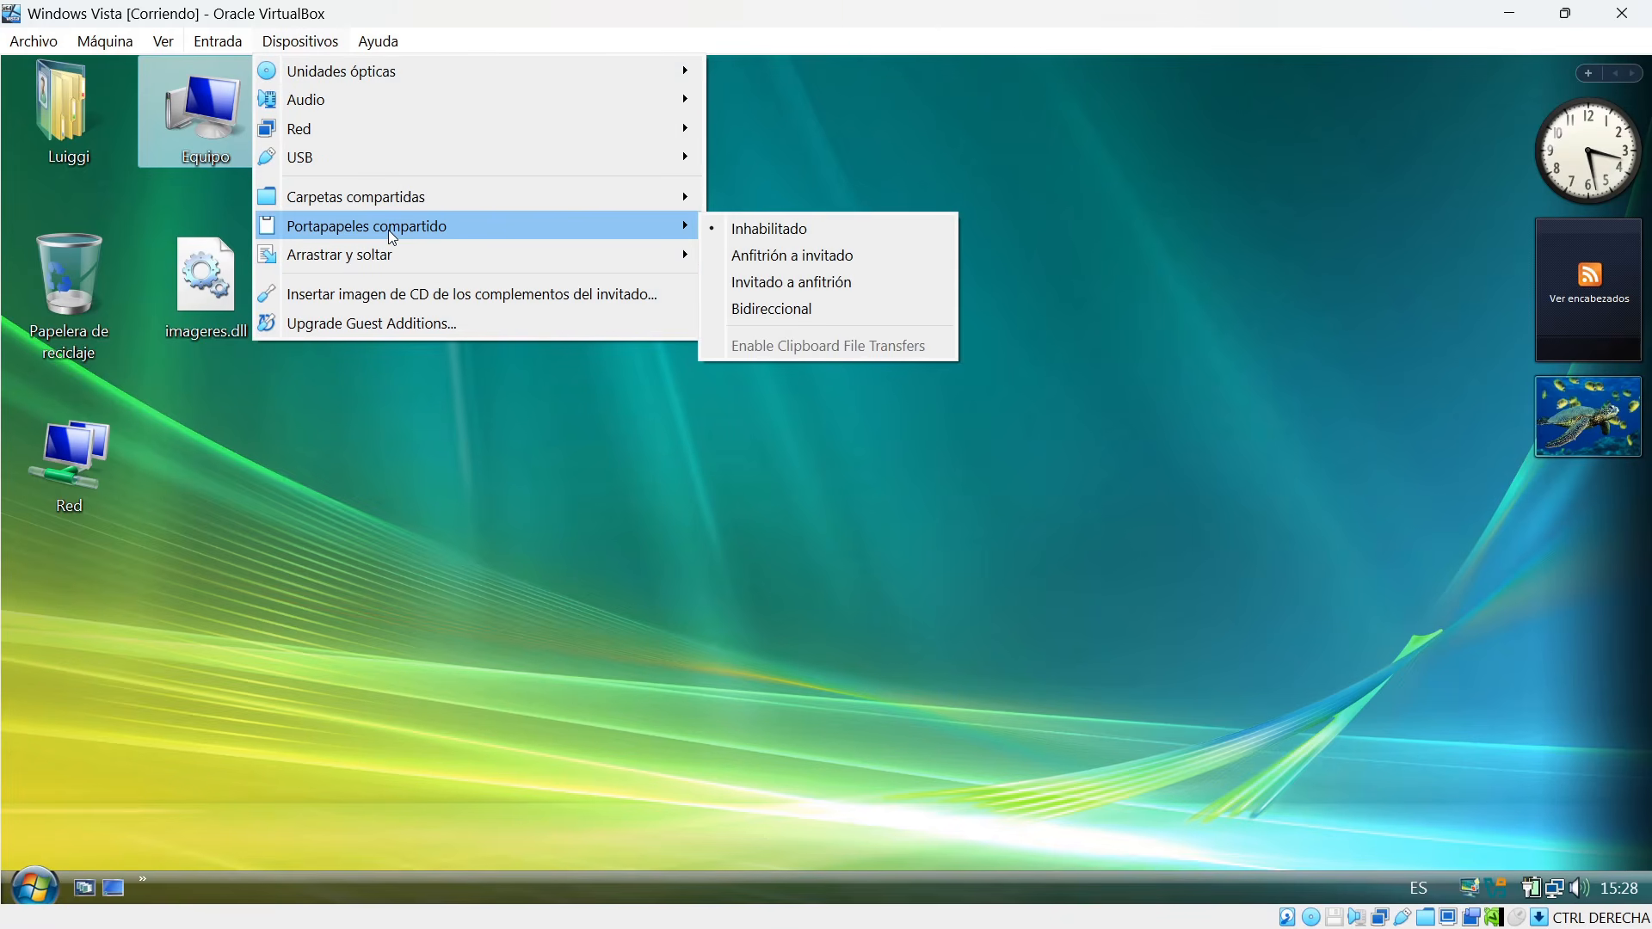
pyautogui.click(812, 308)
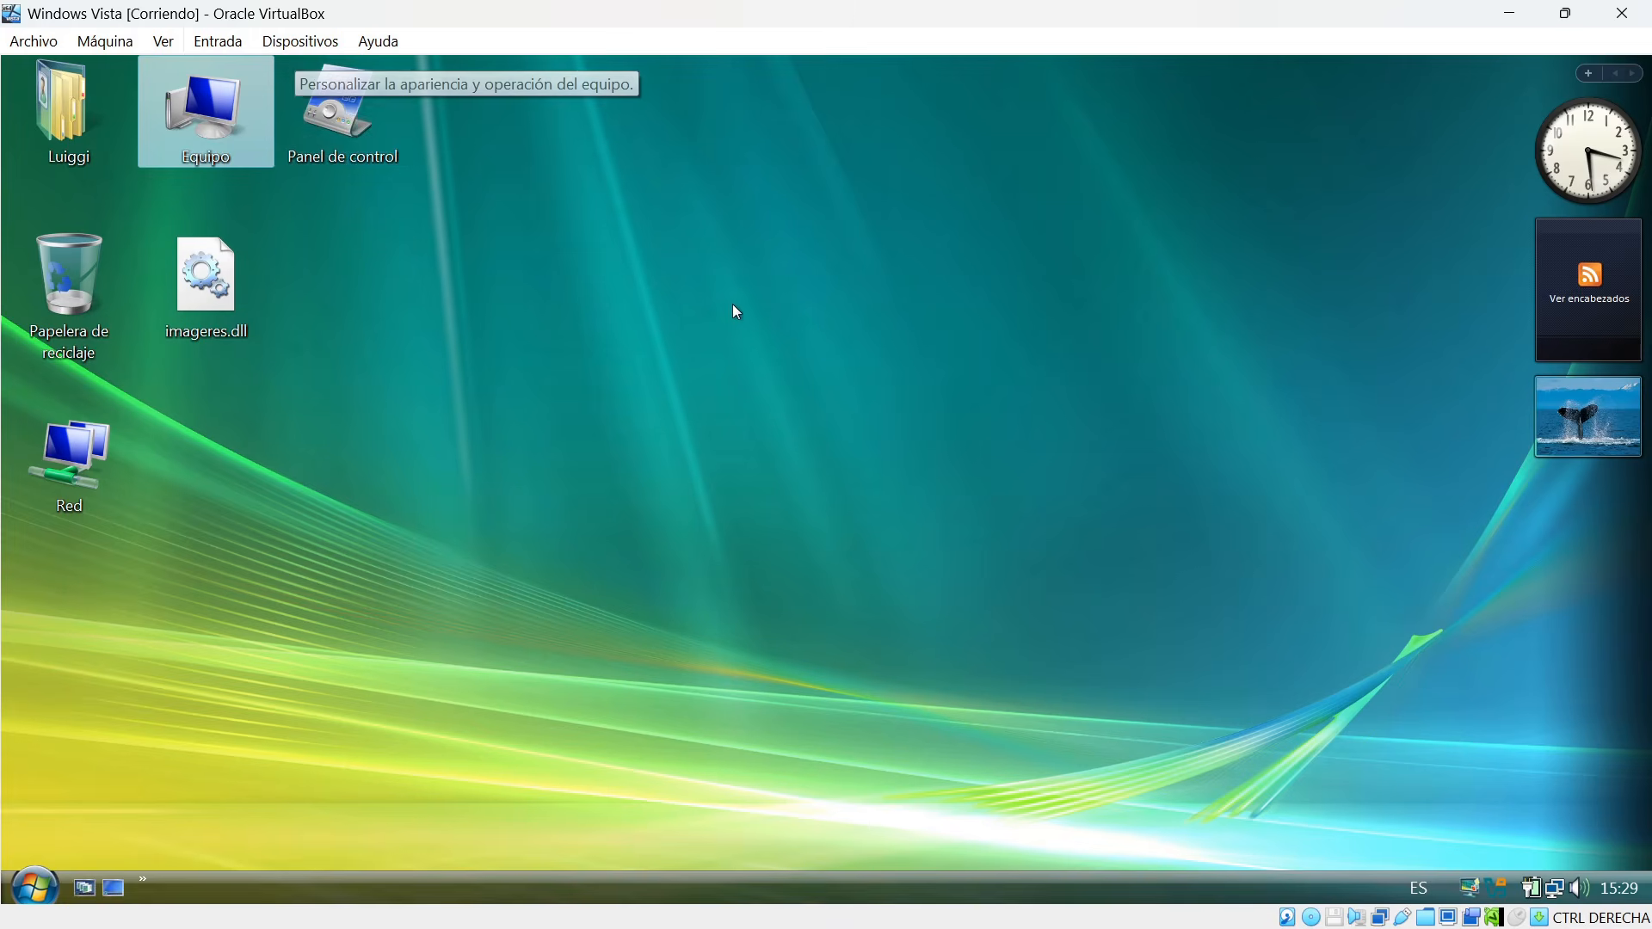
# Create a text document with the default name on the Vista desktop, open it and enter "dvsvsdvsvsvsvsdv".
pyautogui.rightClick(497, 360)
pyautogui.moveTo(647, 499)
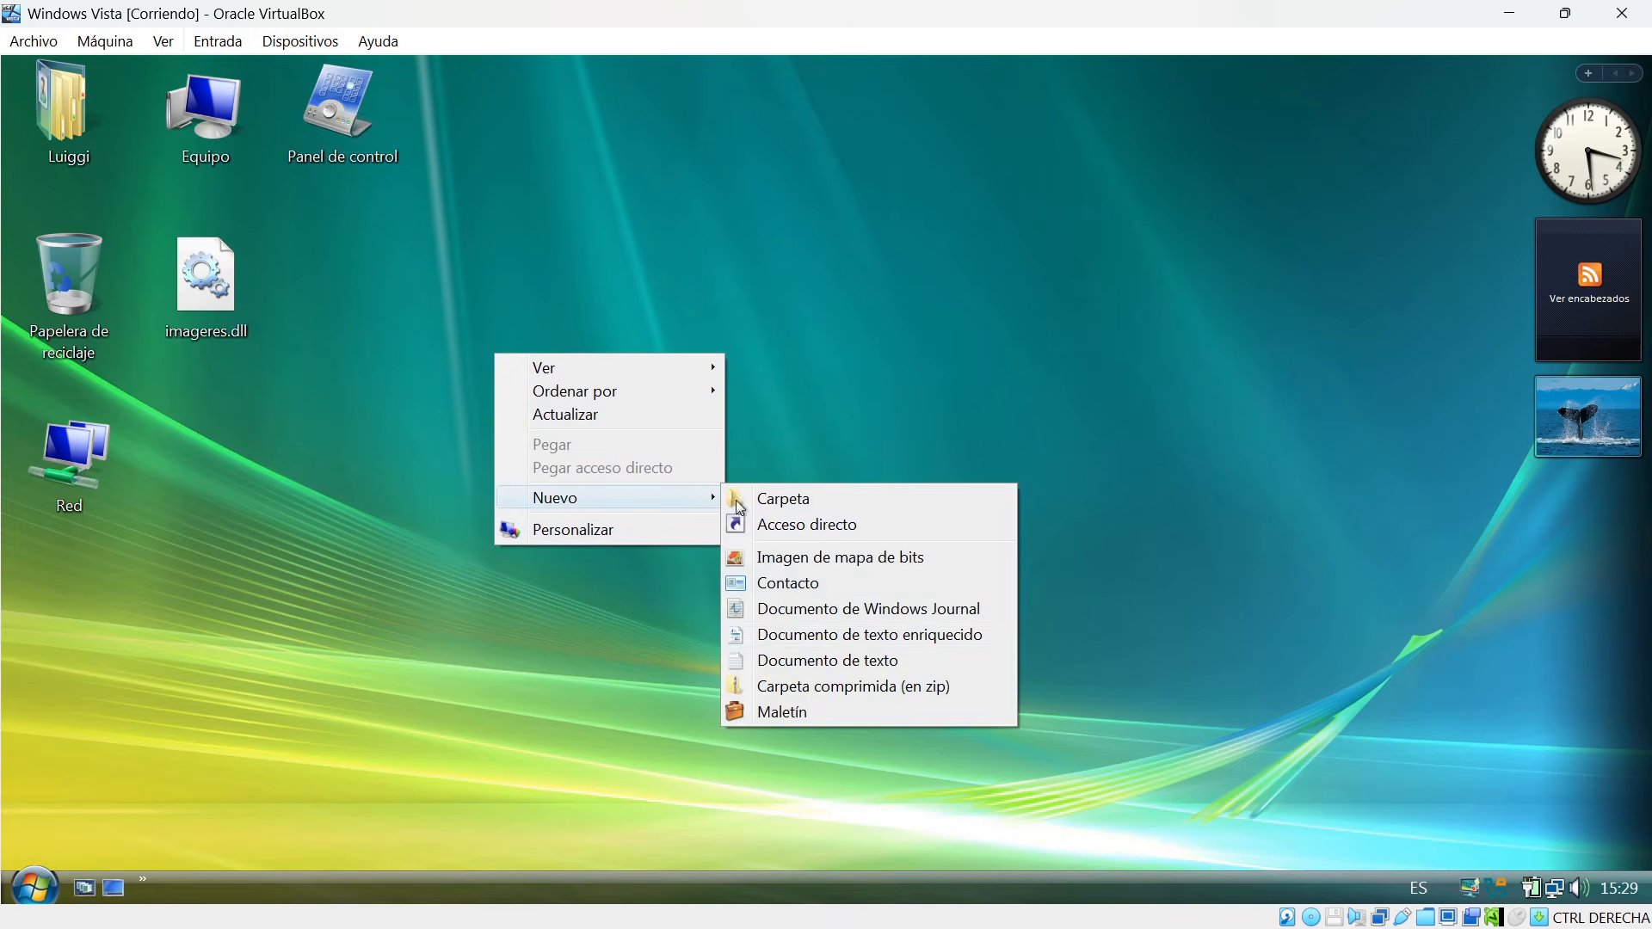
pyautogui.click(851, 663)
pyautogui.press('Return')
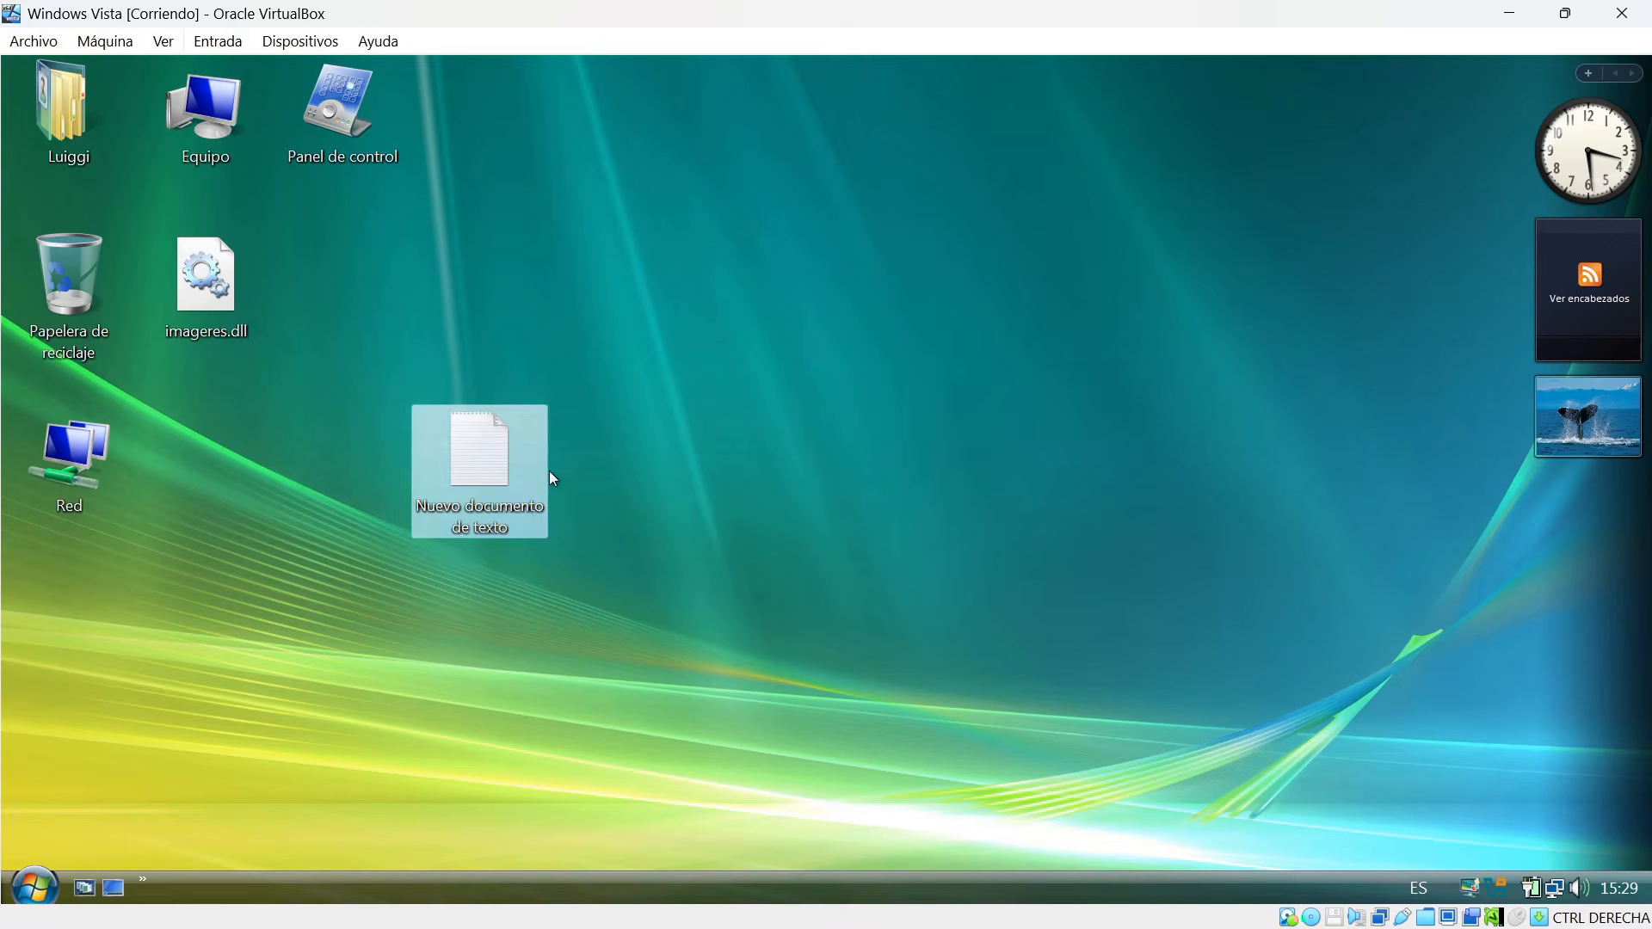
pyautogui.doubleClick(480, 447)
pyautogui.write('dvsvsdvsvsvsvsdv')
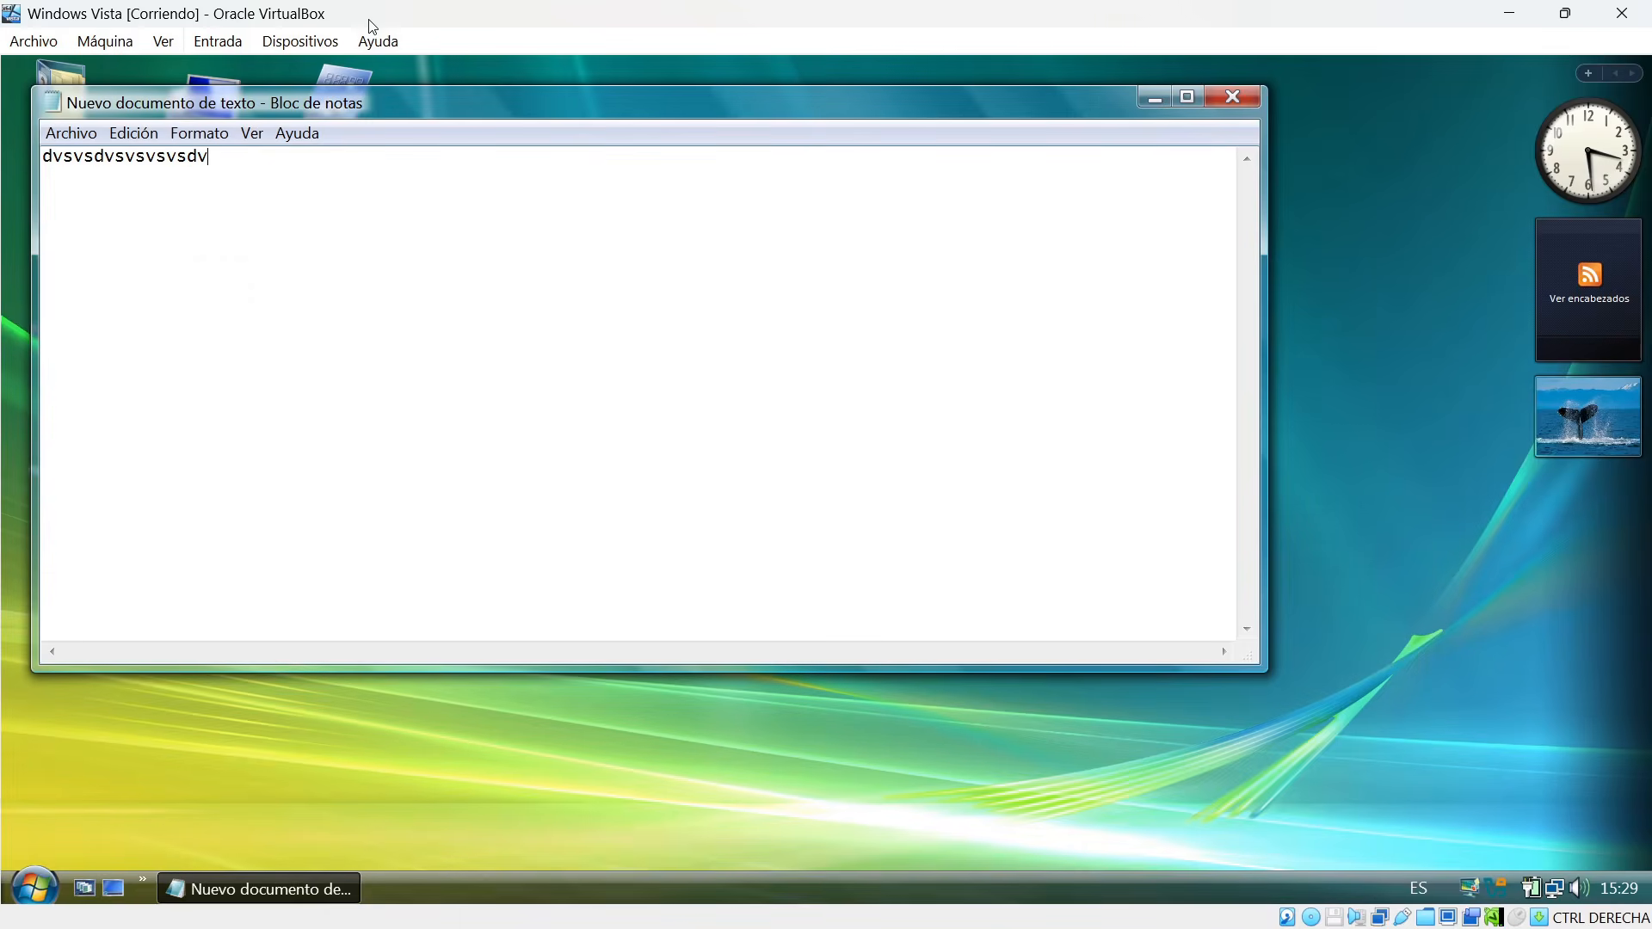
# Restore the virtual machine window to a smaller size, create a text document on the host desktop beside Red and open it.
pyautogui.moveTo(368, 18); pyautogui.dragTo(942, 80)
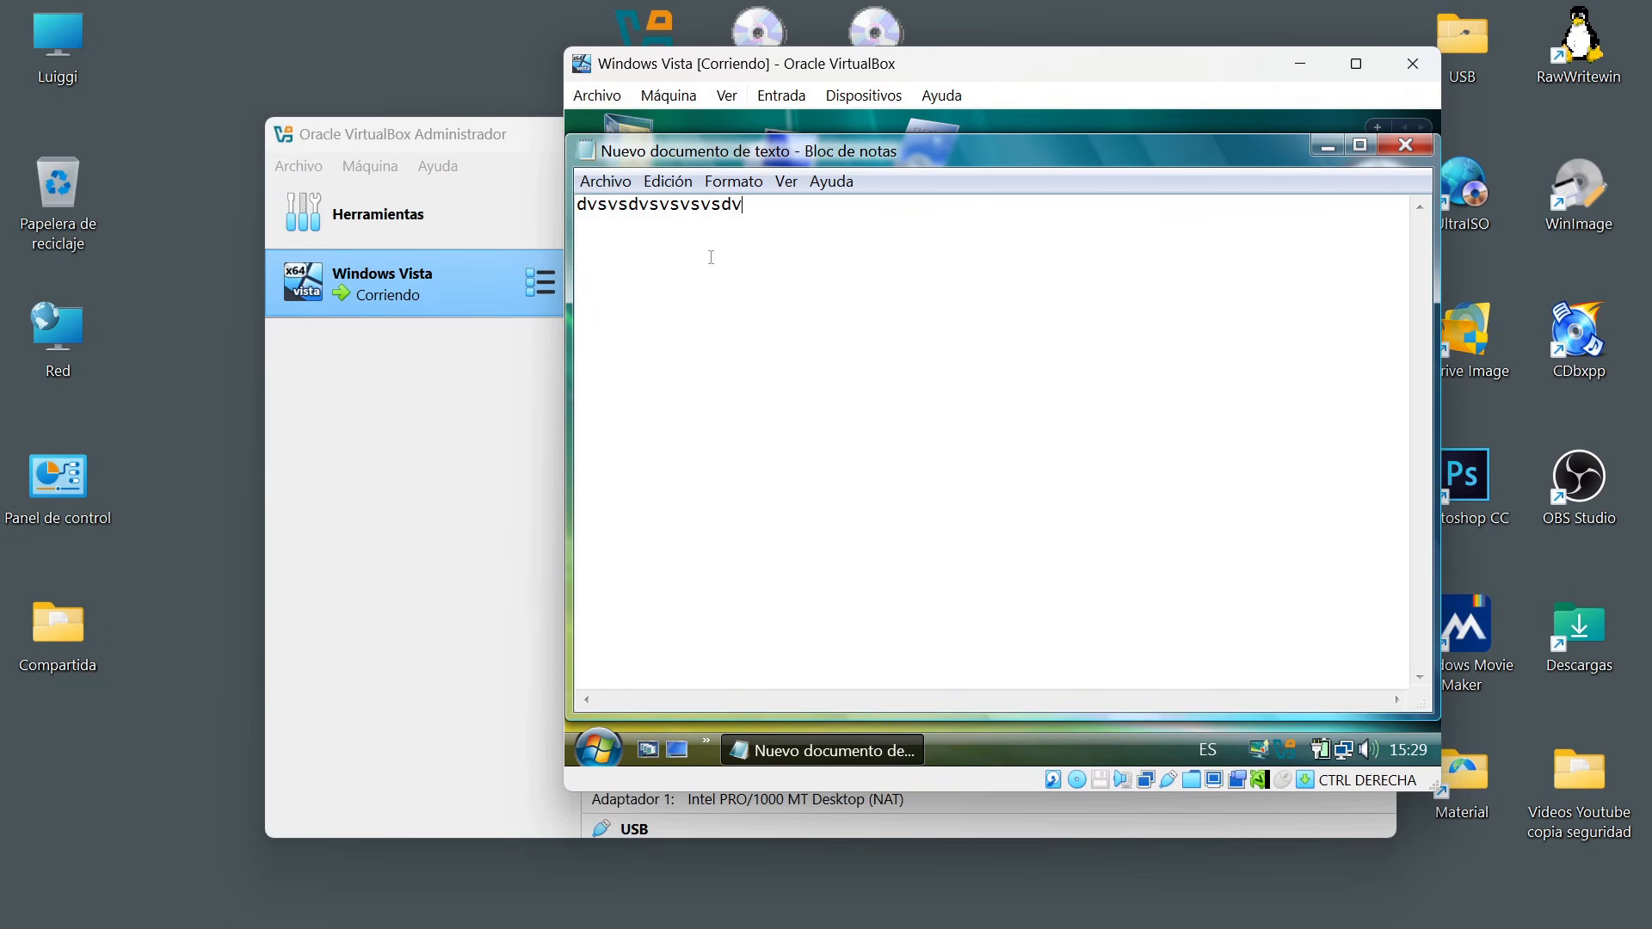
pyautogui.rightClick(213, 401)
pyautogui.moveTo(541, 634)
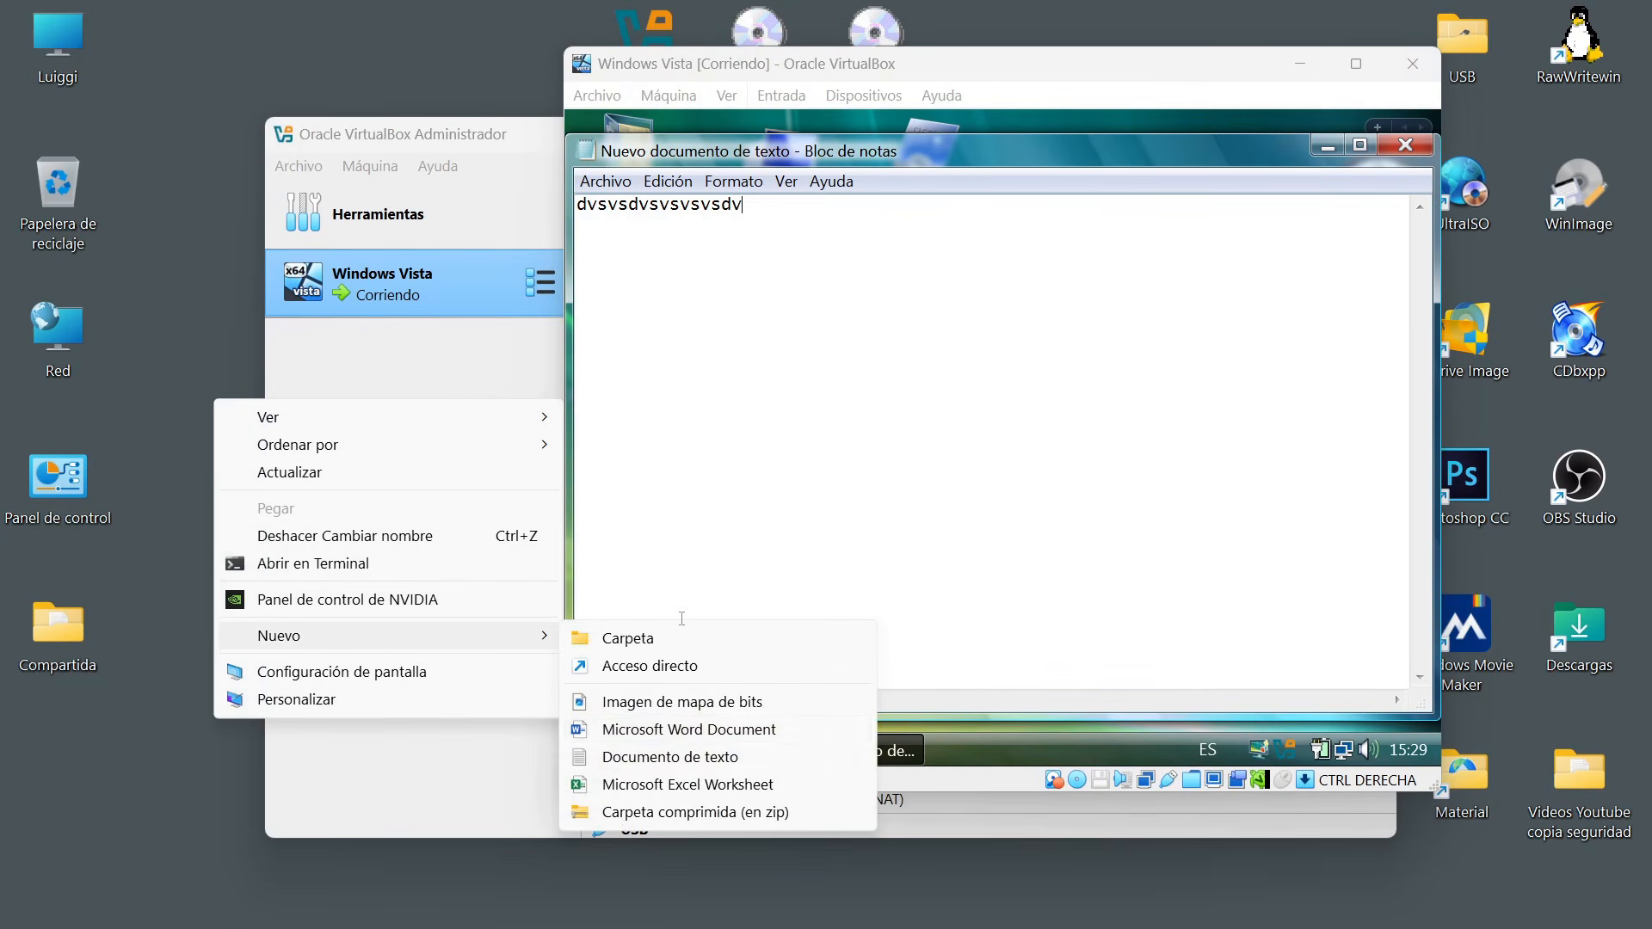
pyautogui.click(670, 756)
pyautogui.moveTo(254, 574); pyautogui.dragTo(197, 376)
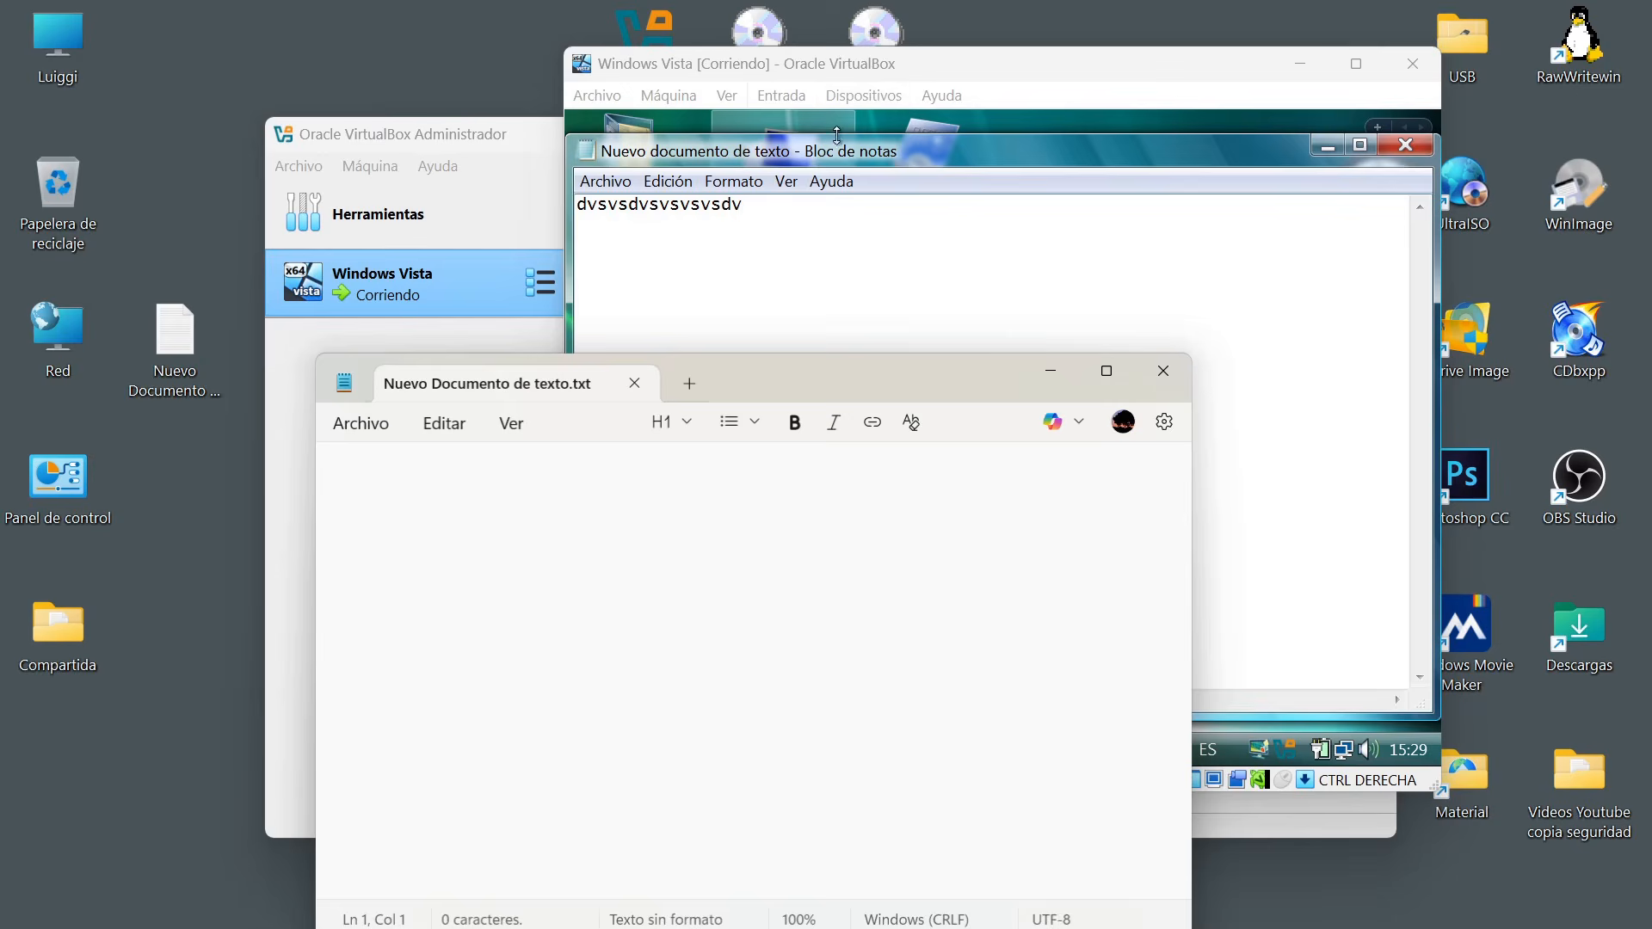
# Copy the whole text line from Vista's Bloc de notas and paste it into the host's text document.
pyautogui.moveTo(801, 207); pyautogui.dragTo(576, 204)
pyautogui.press('super+c')
pyautogui.click(668, 181)
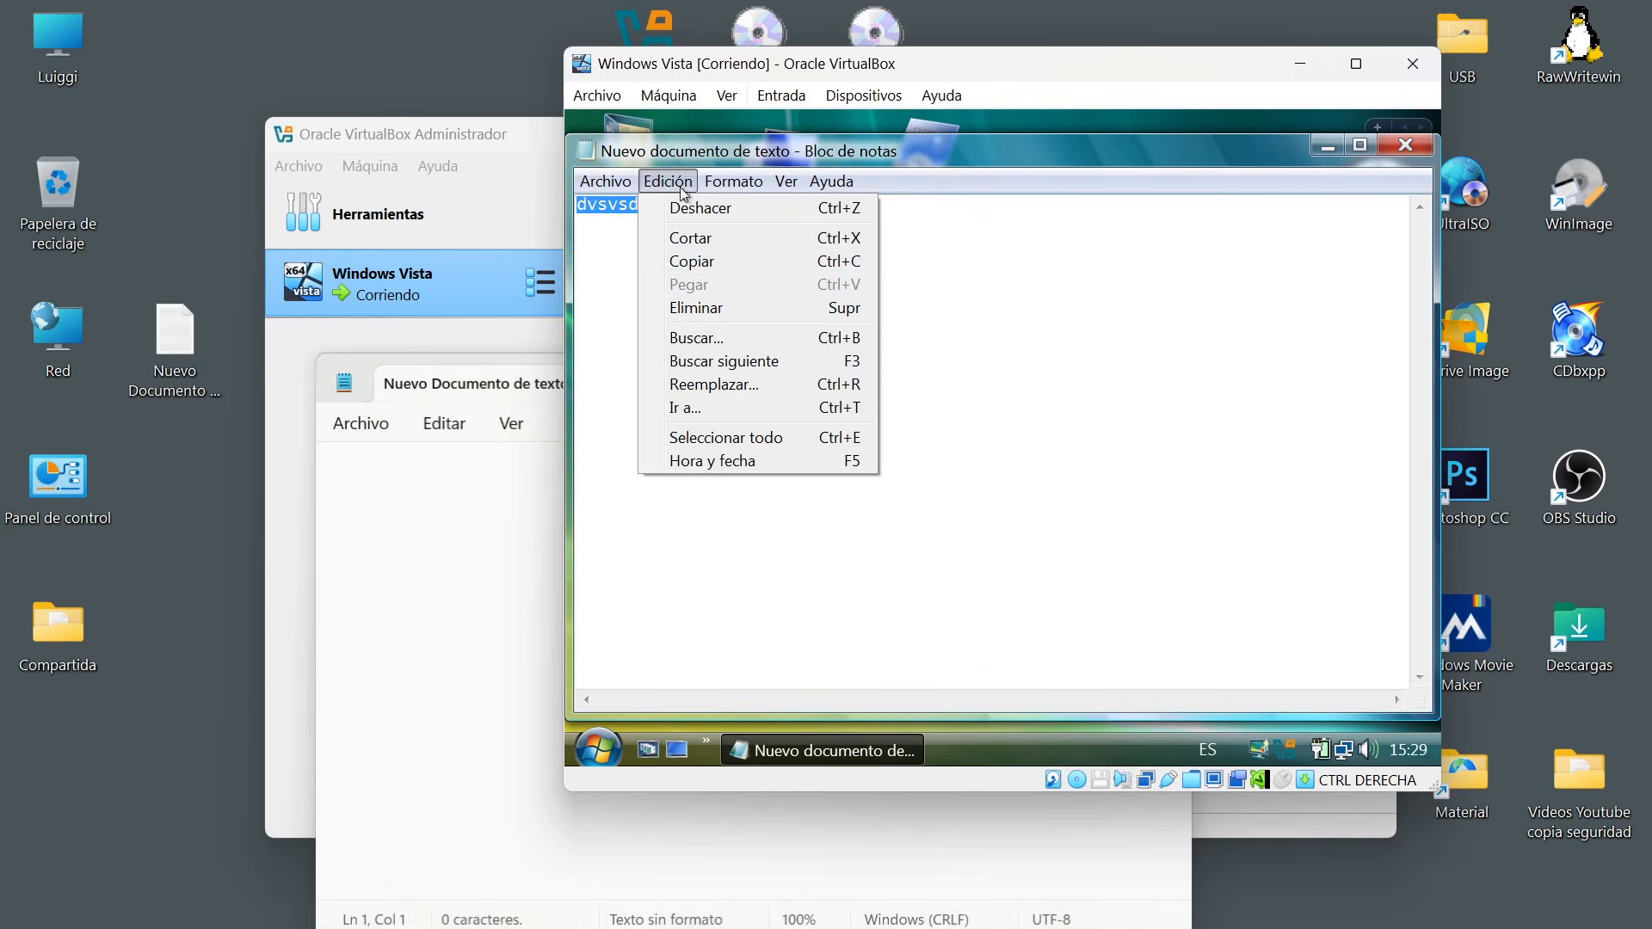
pyautogui.click(693, 262)
pyautogui.click(454, 540)
pyautogui.click(449, 425)
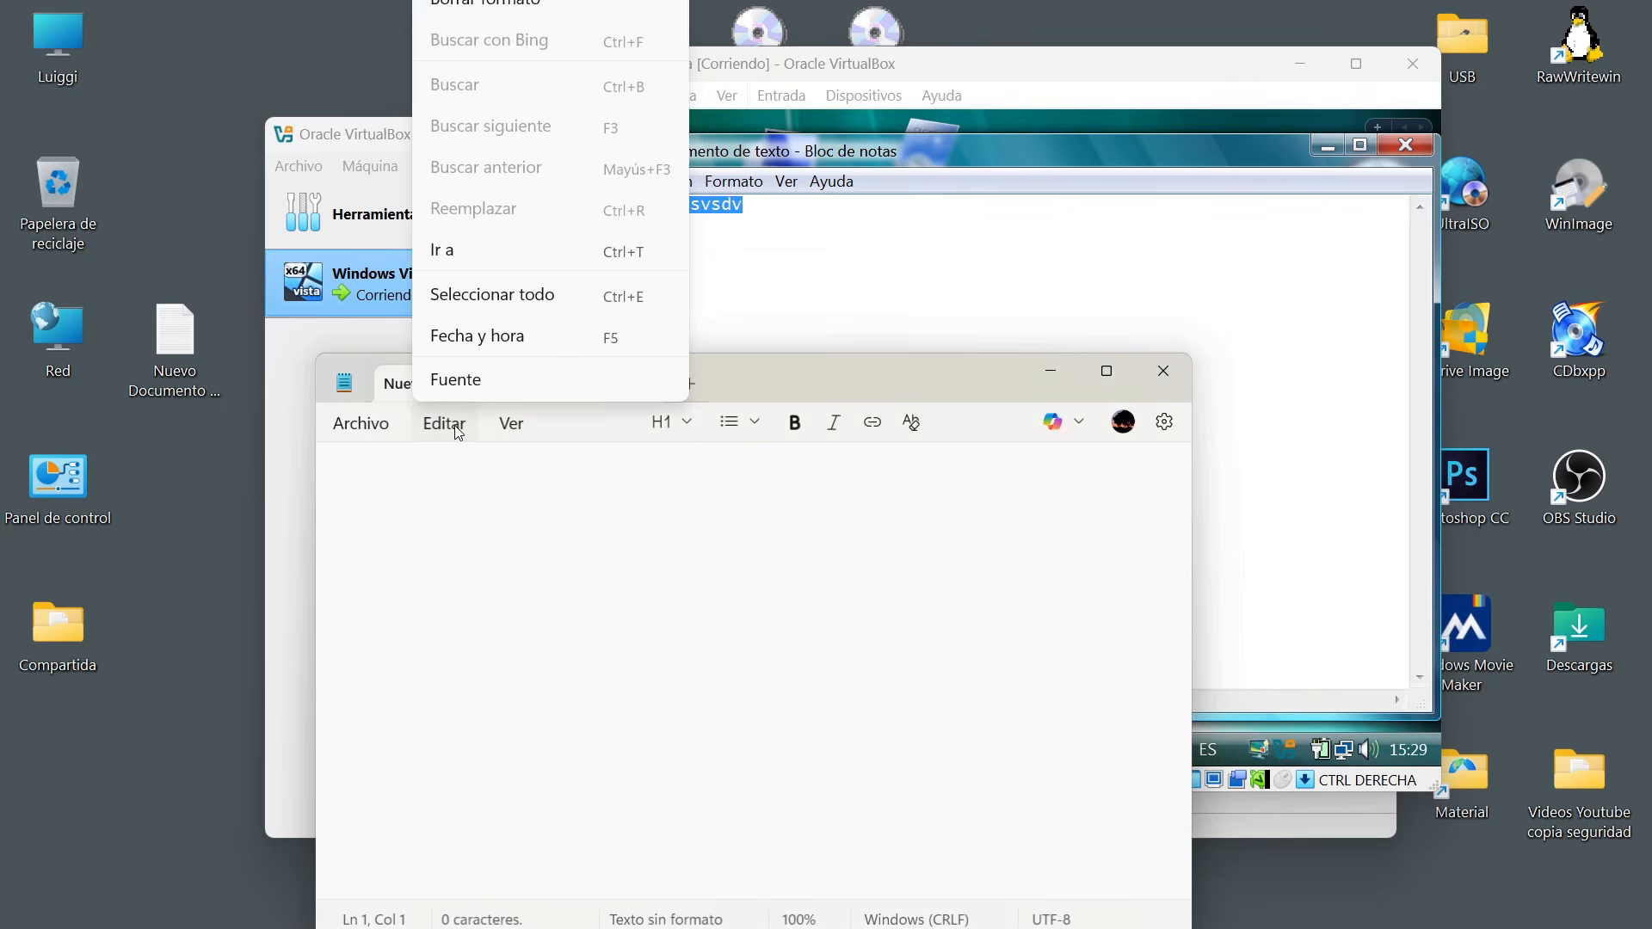
pyautogui.click(508, 576)
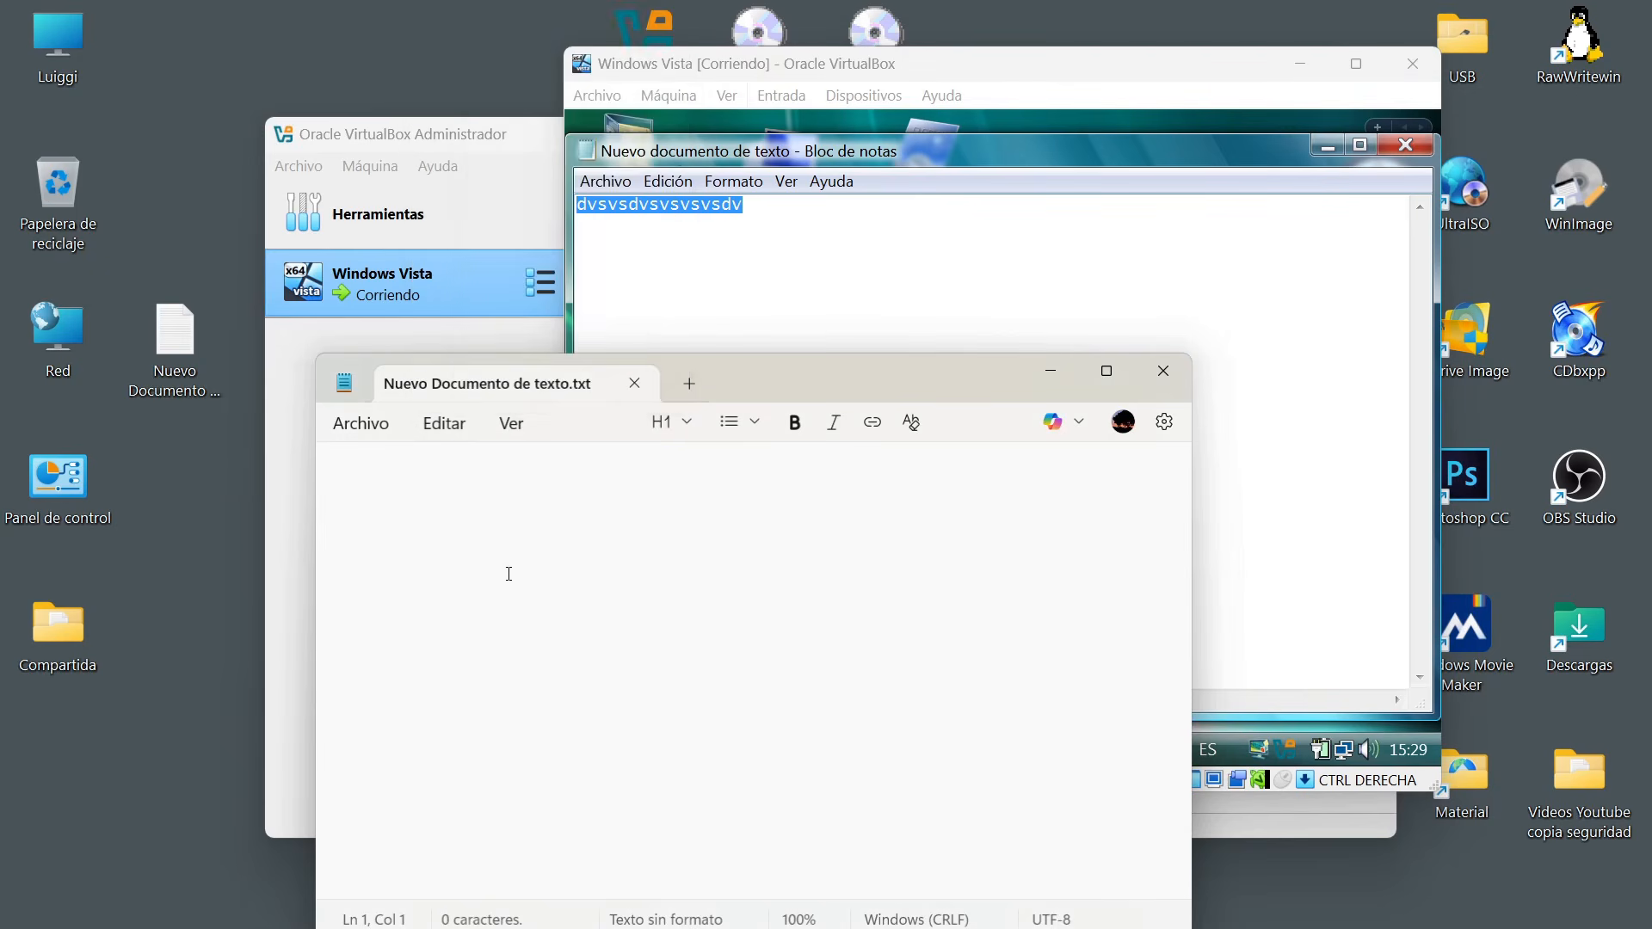
pyautogui.rightClick(508, 576)
pyautogui.click(549, 176)
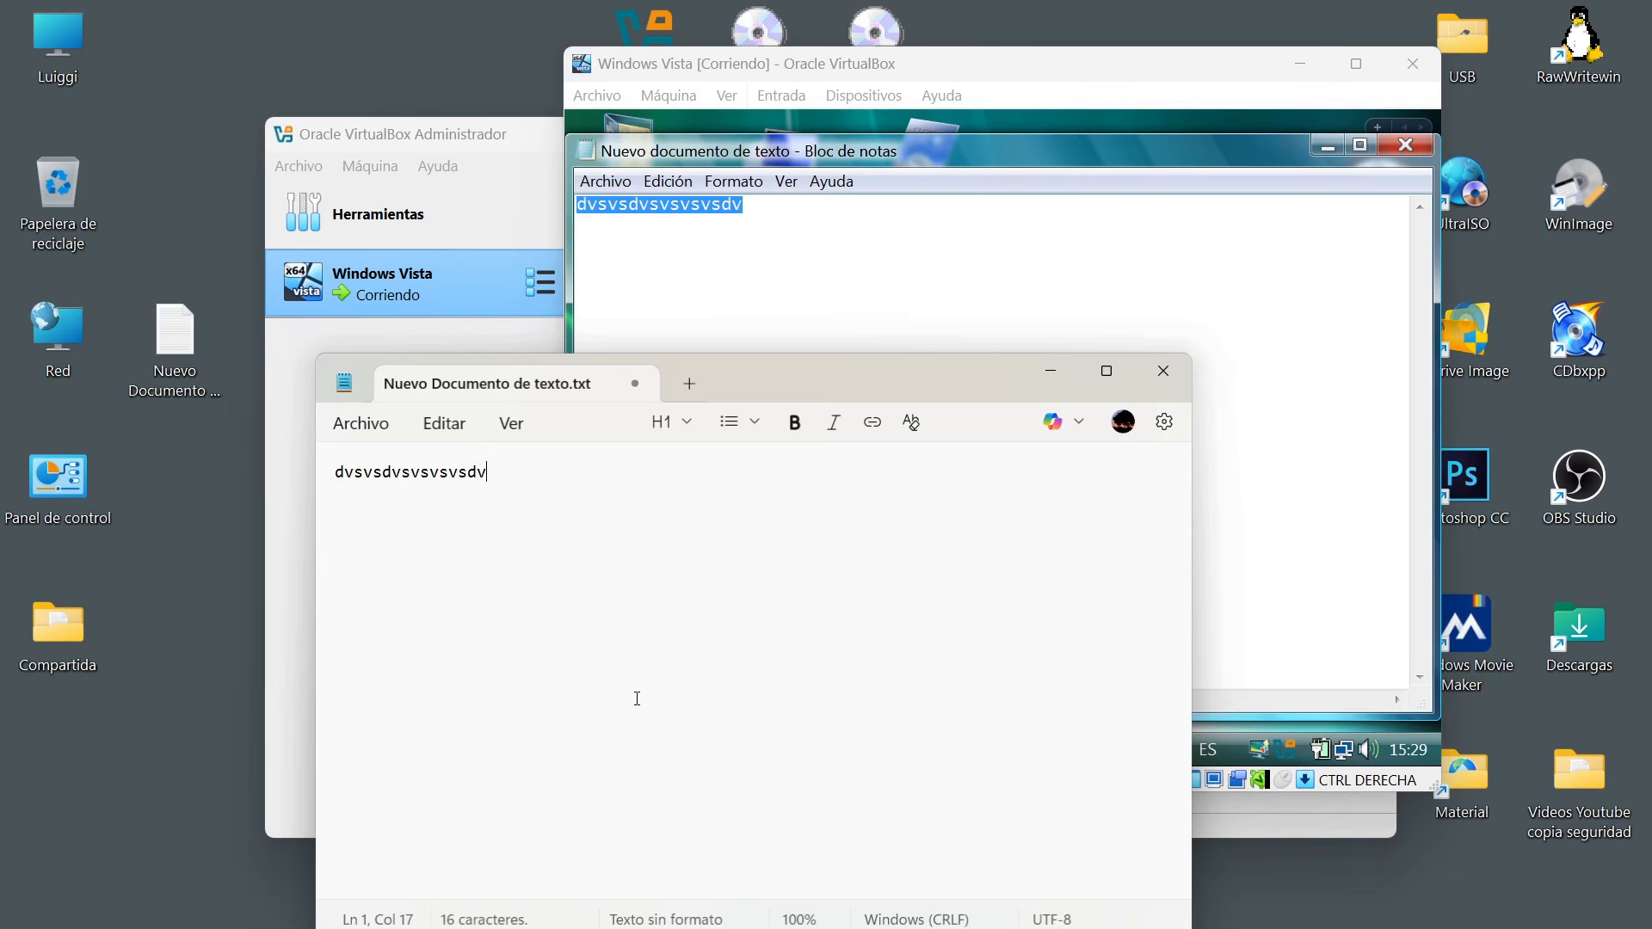
# Close the host and Vista text documents without saving their changes.
pyautogui.click(1166, 375)
pyautogui.click(761, 723)
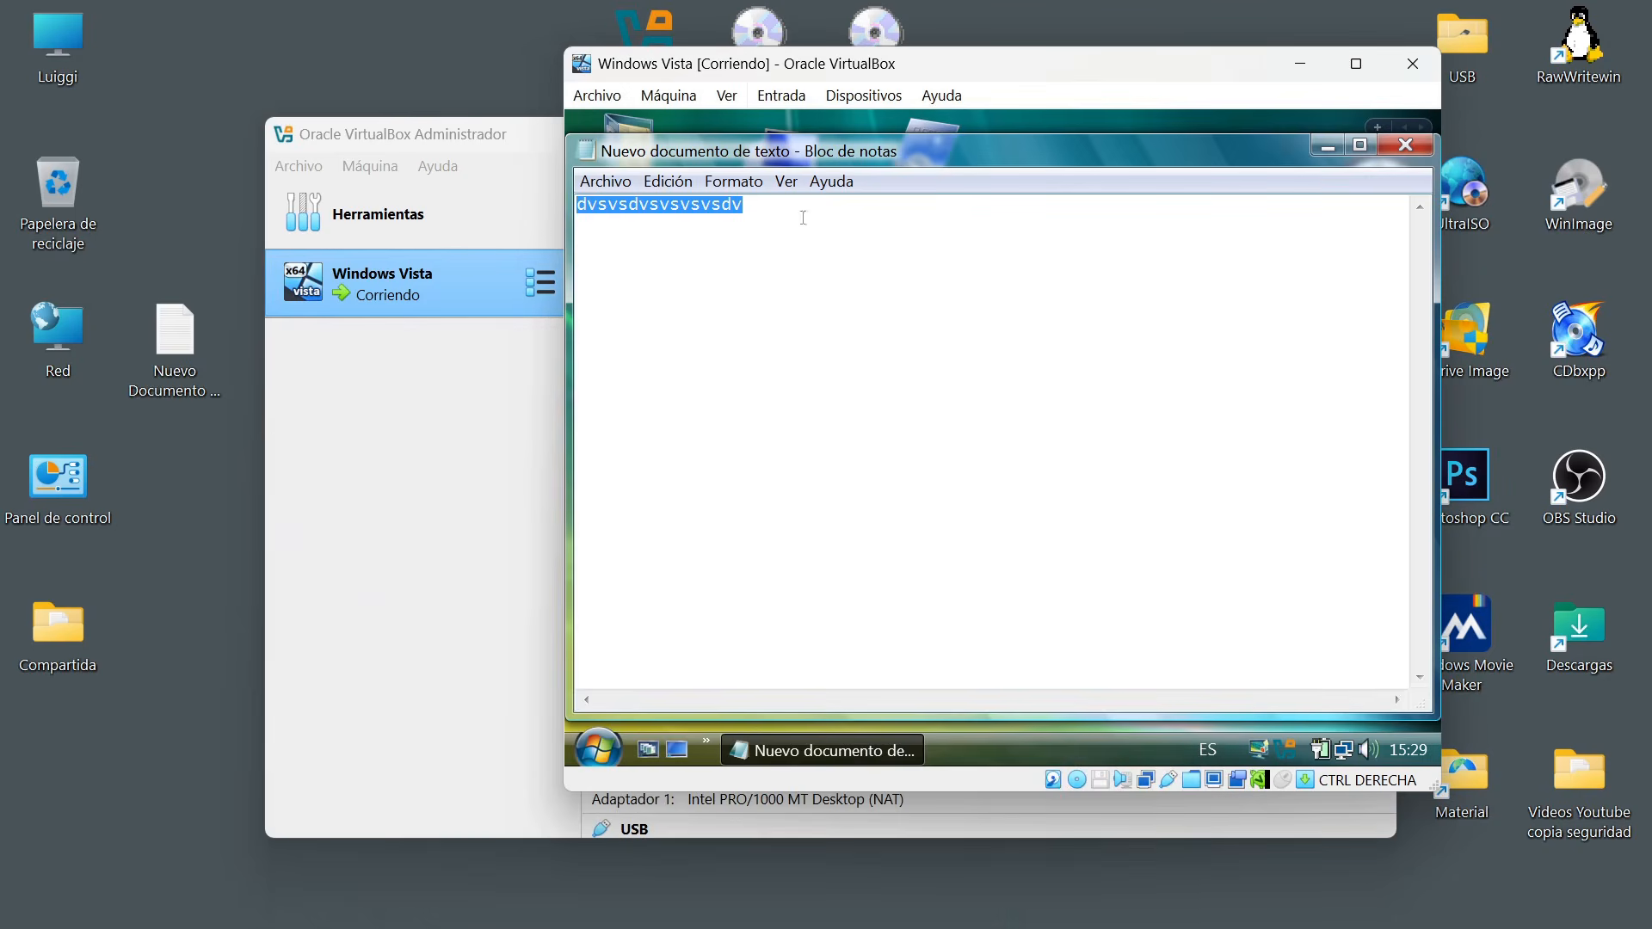
pyautogui.click(1402, 148)
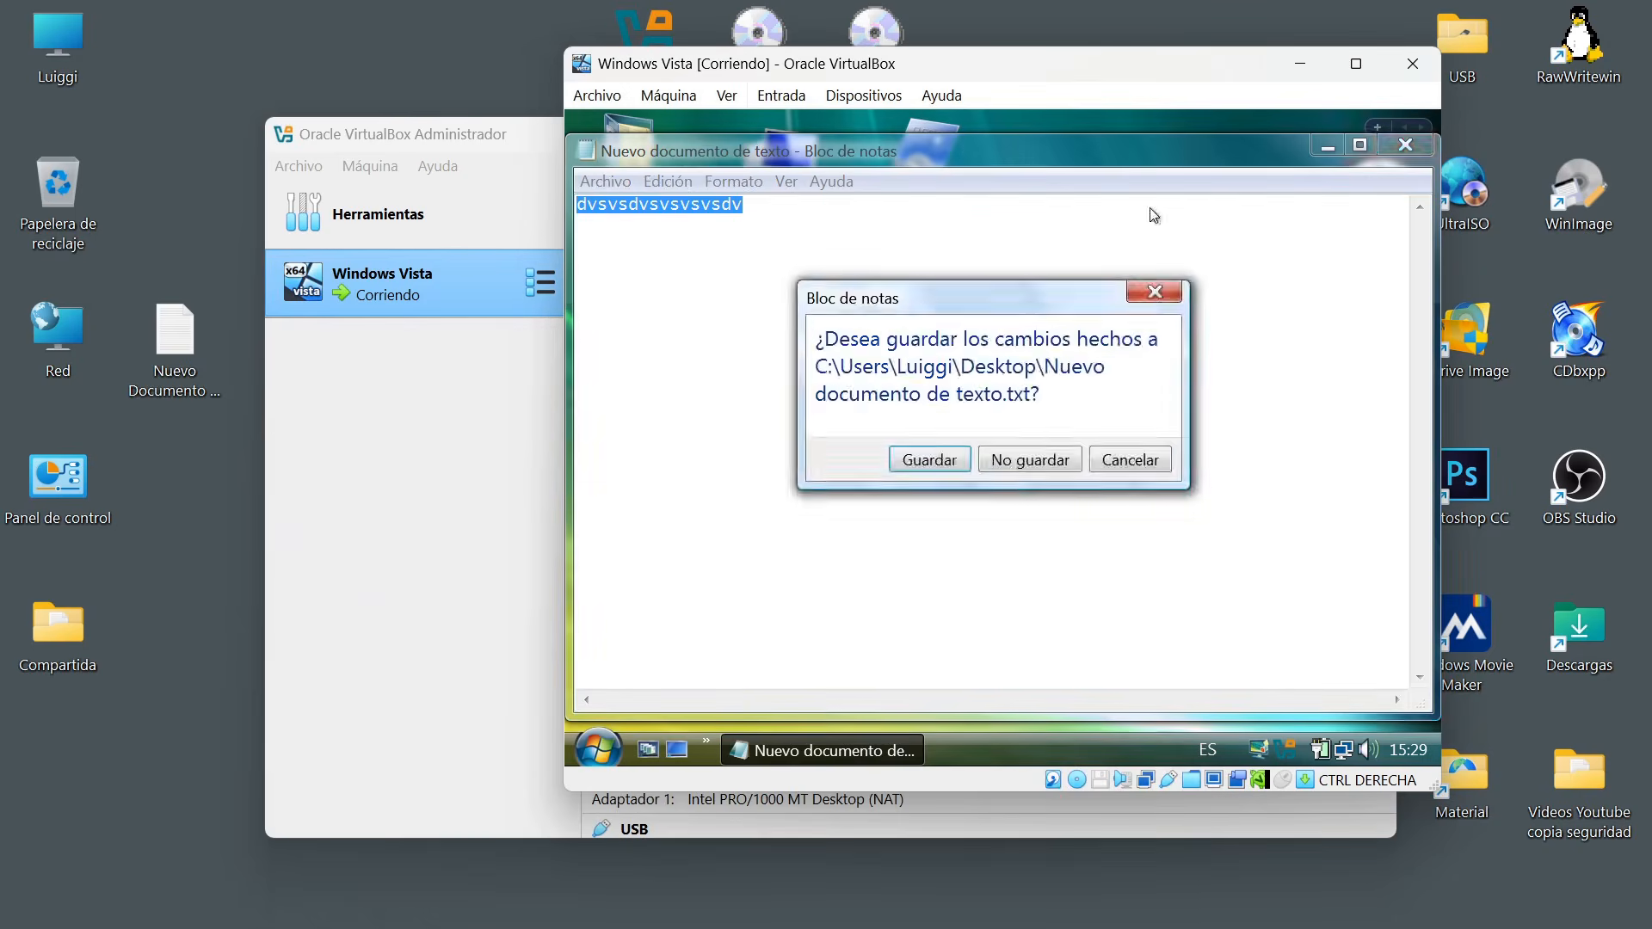
pyautogui.click(1033, 462)
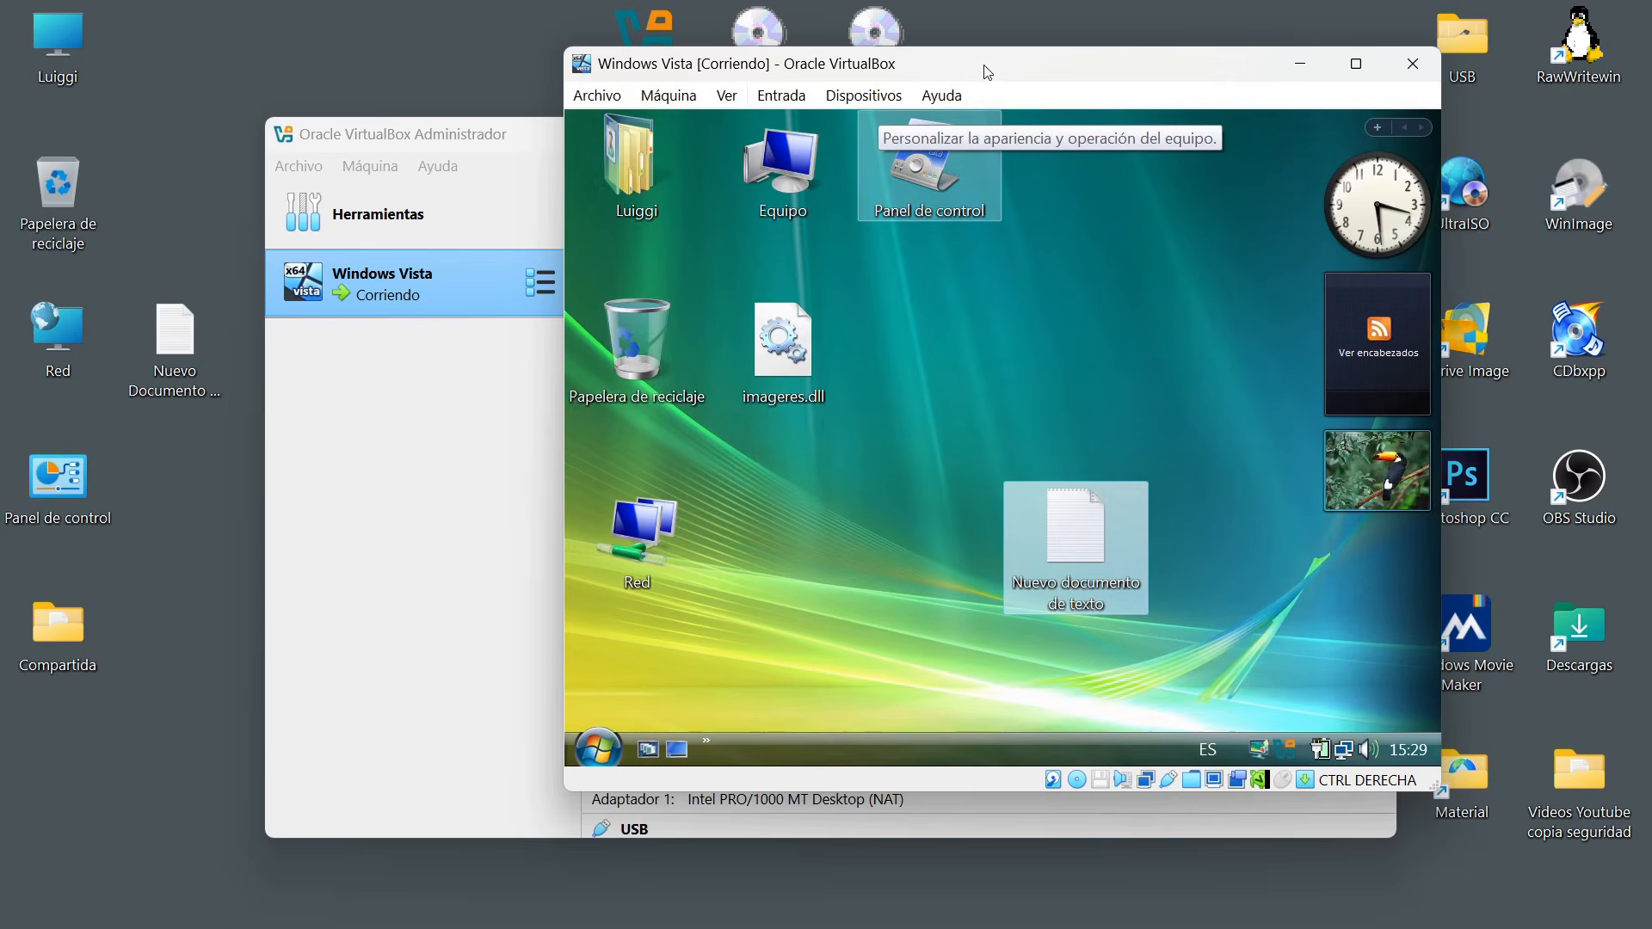
# Minimize the VirtualBox Administrador window and set the virtual machine's Arrastrar y soltar option to Bidireccional.
pyautogui.moveTo(988, 71); pyautogui.dragTo(975, 100)
pyautogui.click(518, 134)
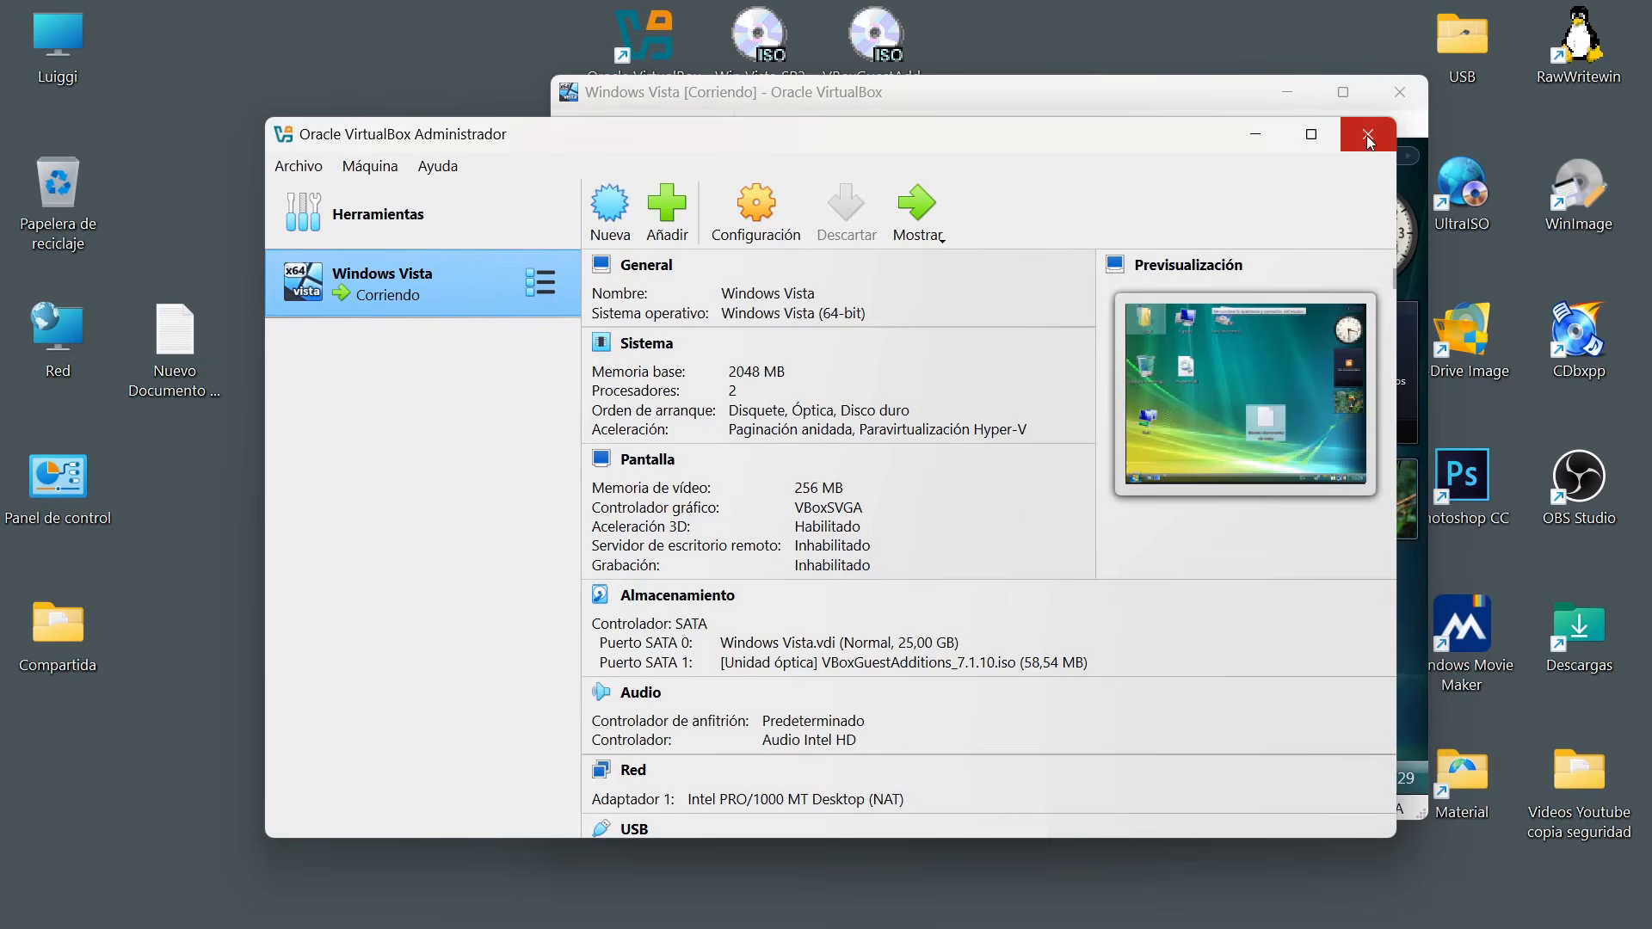
pyautogui.click(1257, 146)
pyautogui.moveTo(912, 101); pyautogui.dragTo(904, 103)
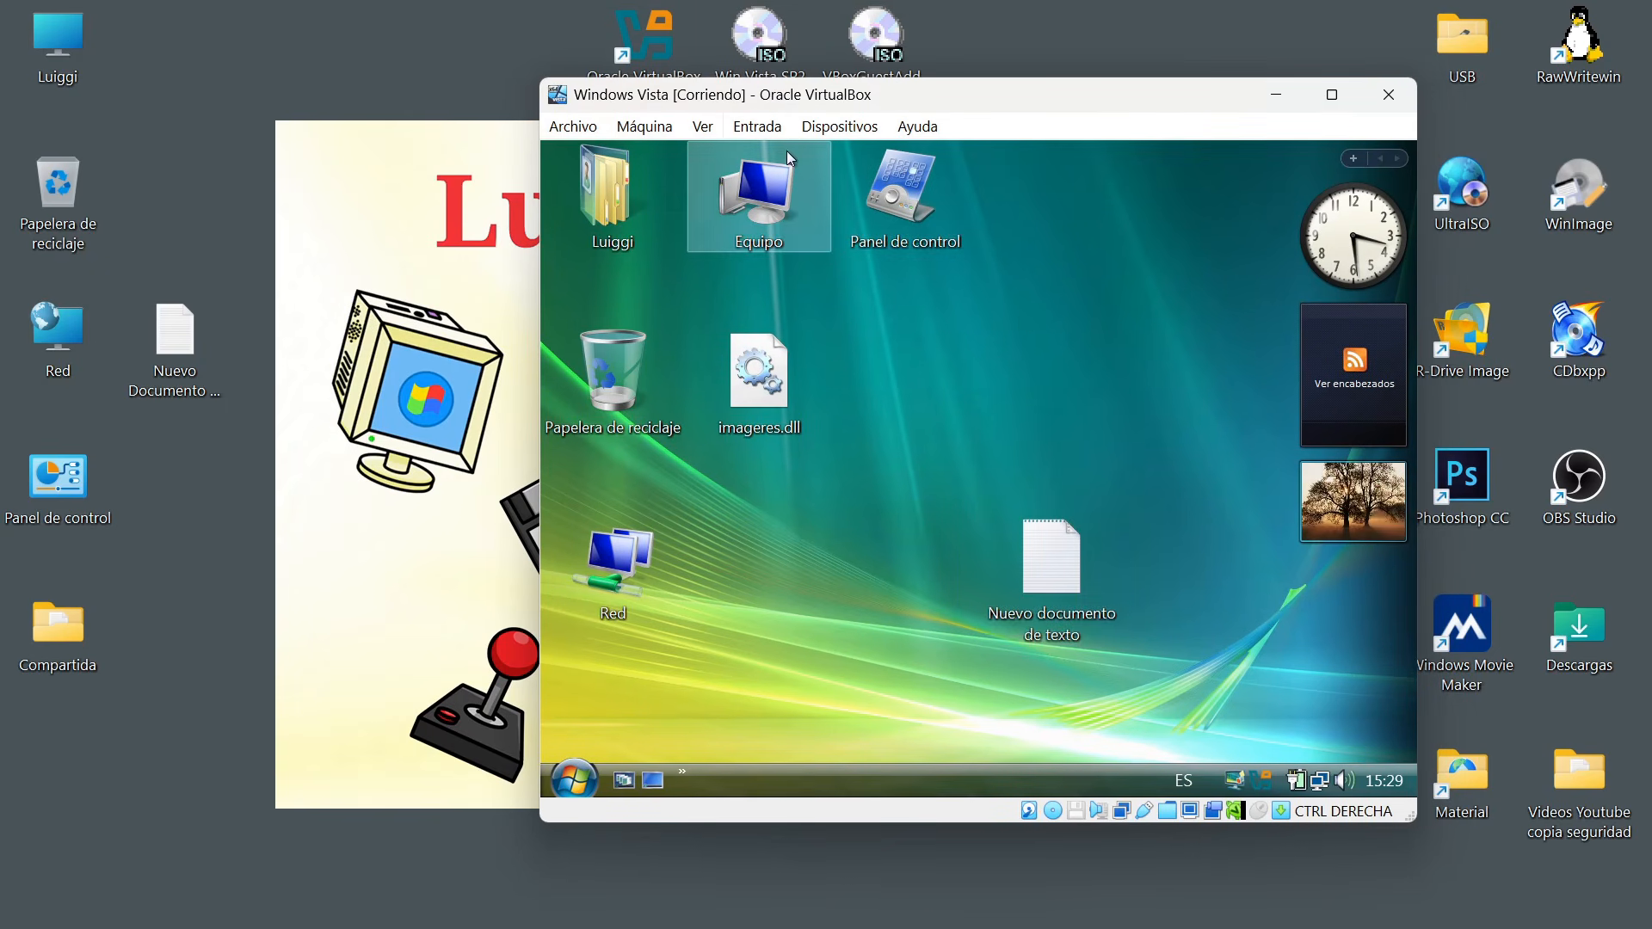
pyautogui.click(837, 126)
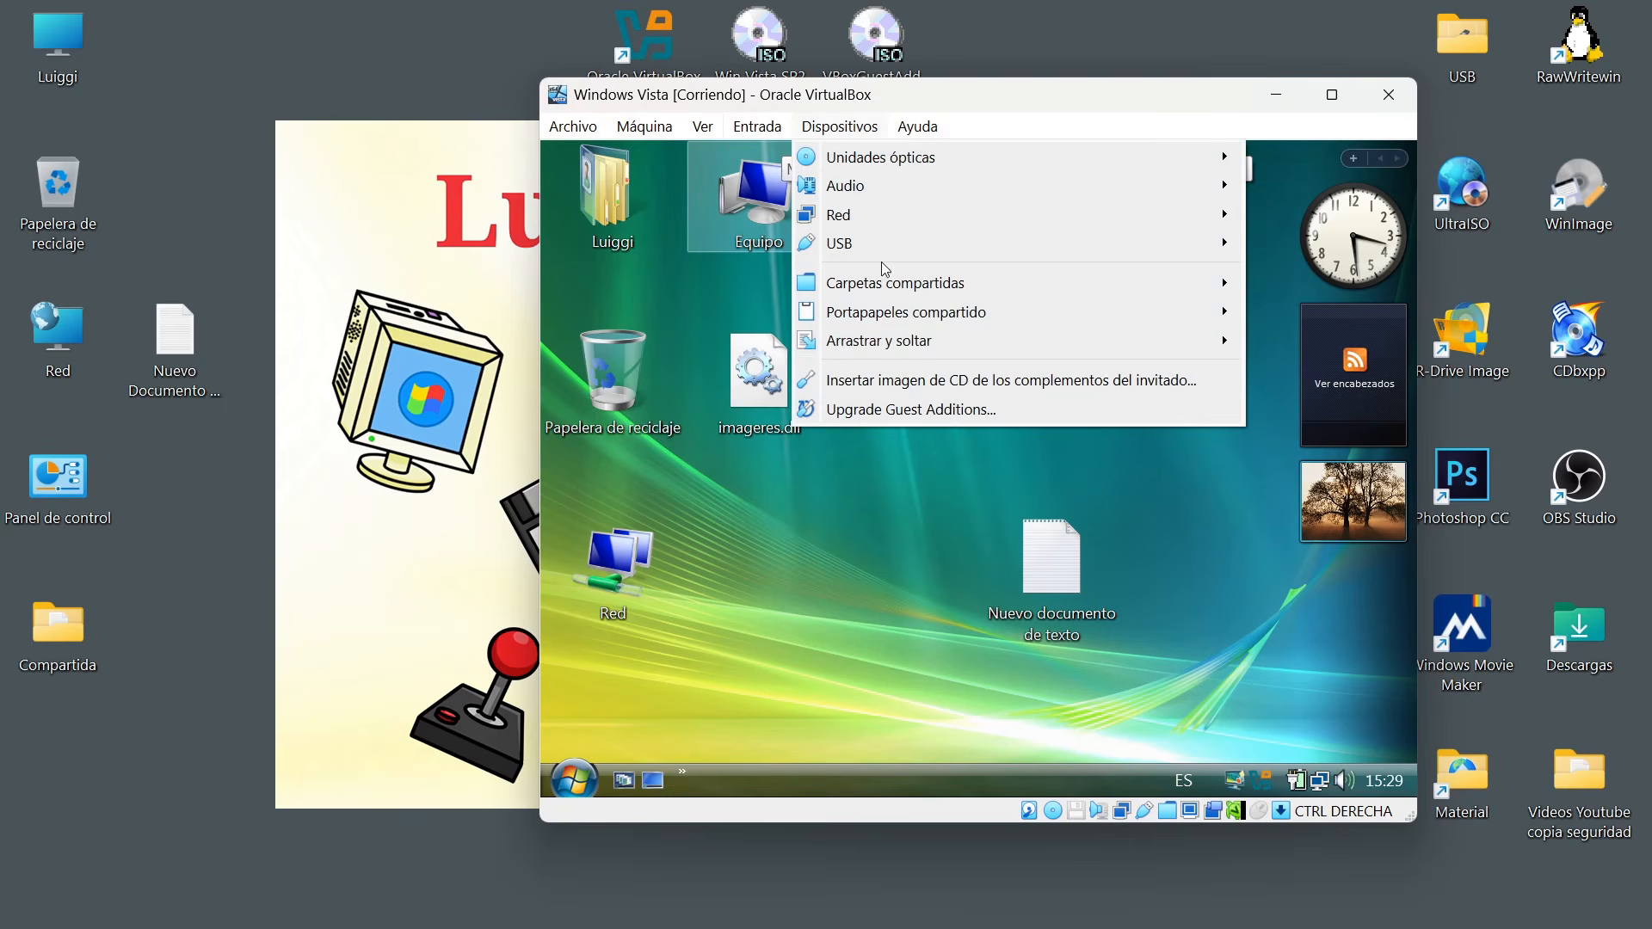
pyautogui.moveTo(892, 344)
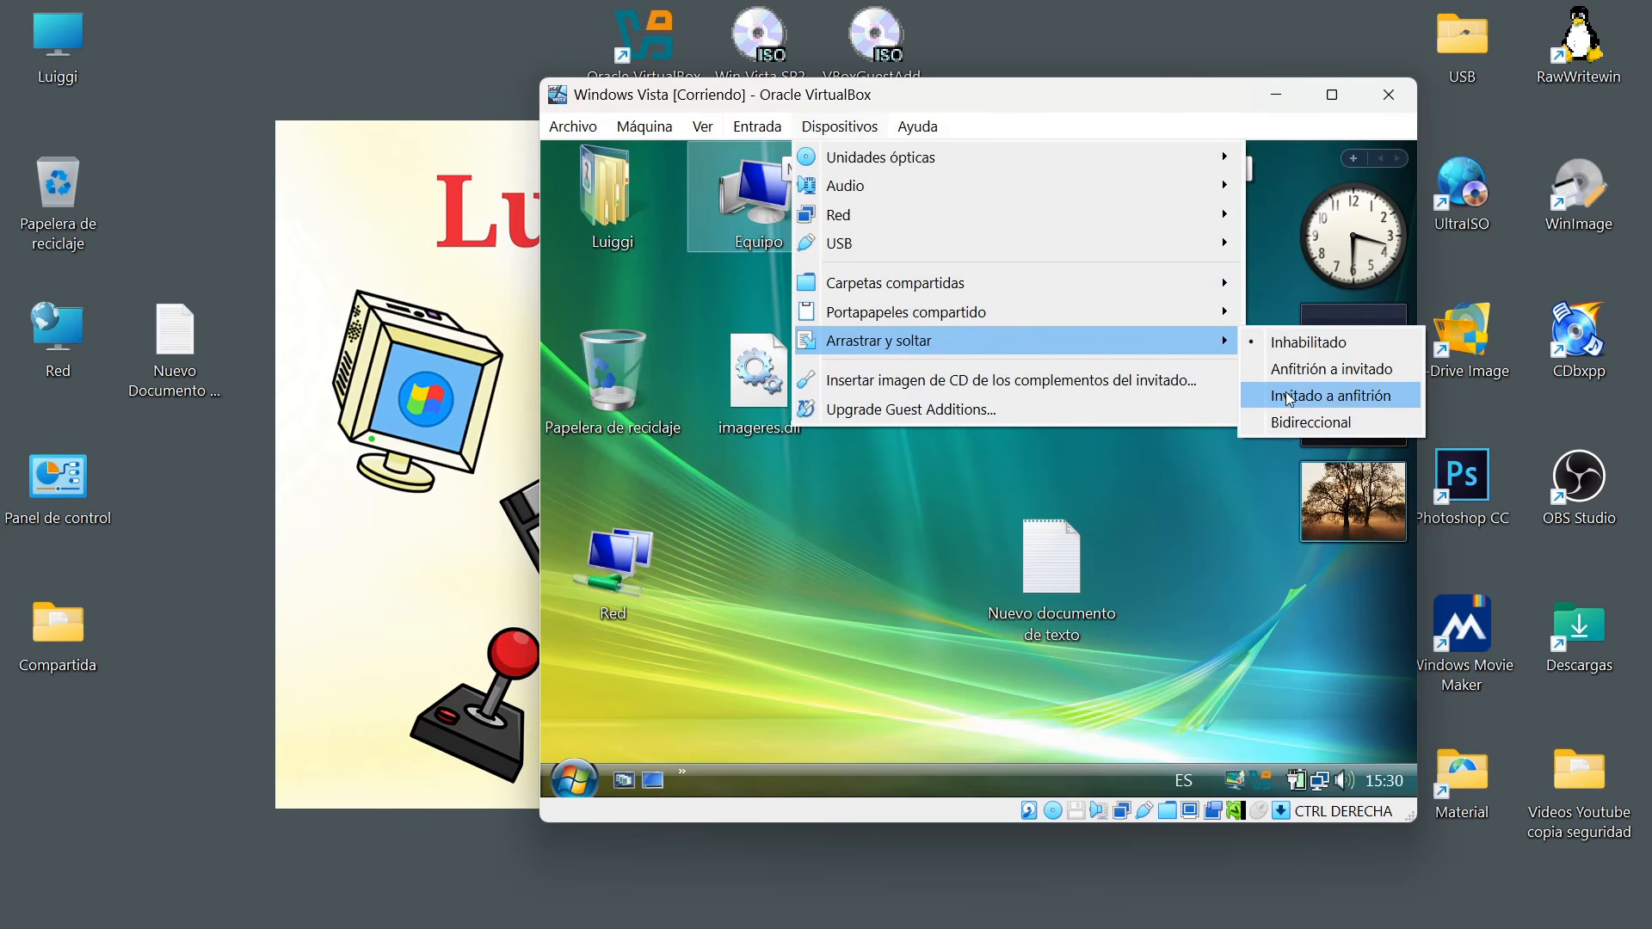
pyautogui.click(1295, 422)
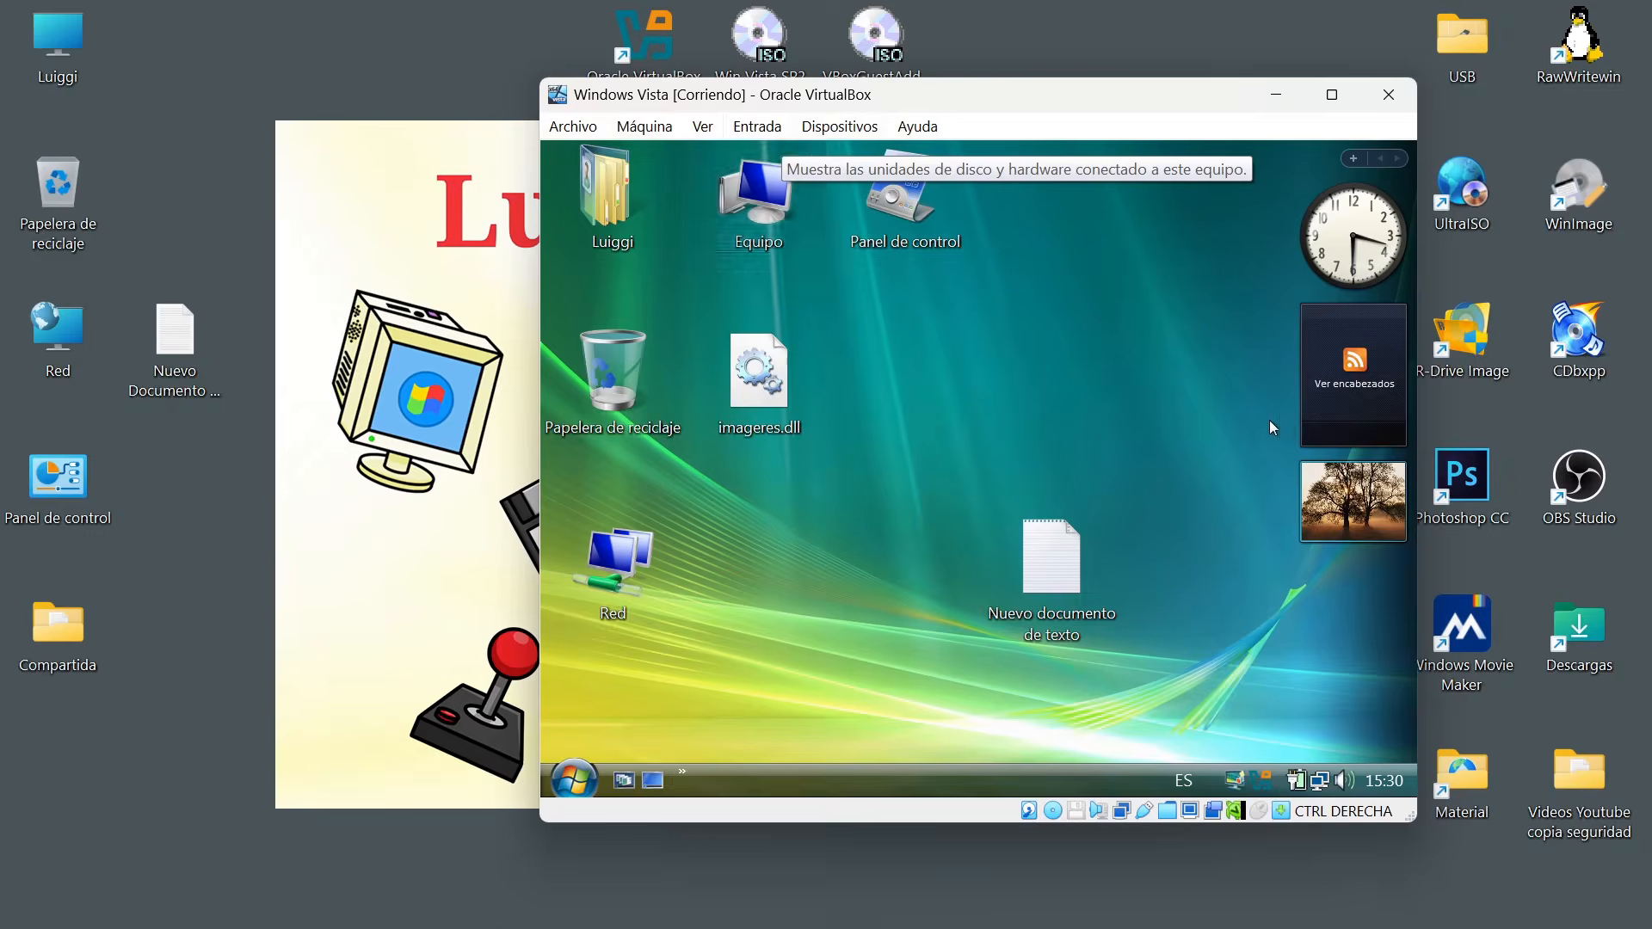
# Try to transfer Vista's Nuevo documento de texto directly onto the host desktop.
pyautogui.click(1051, 565)
pyautogui.moveTo(1045, 560); pyautogui.dragTo(432, 575)
pyautogui.moveTo(288, 586); pyautogui.dragTo(312, 598)
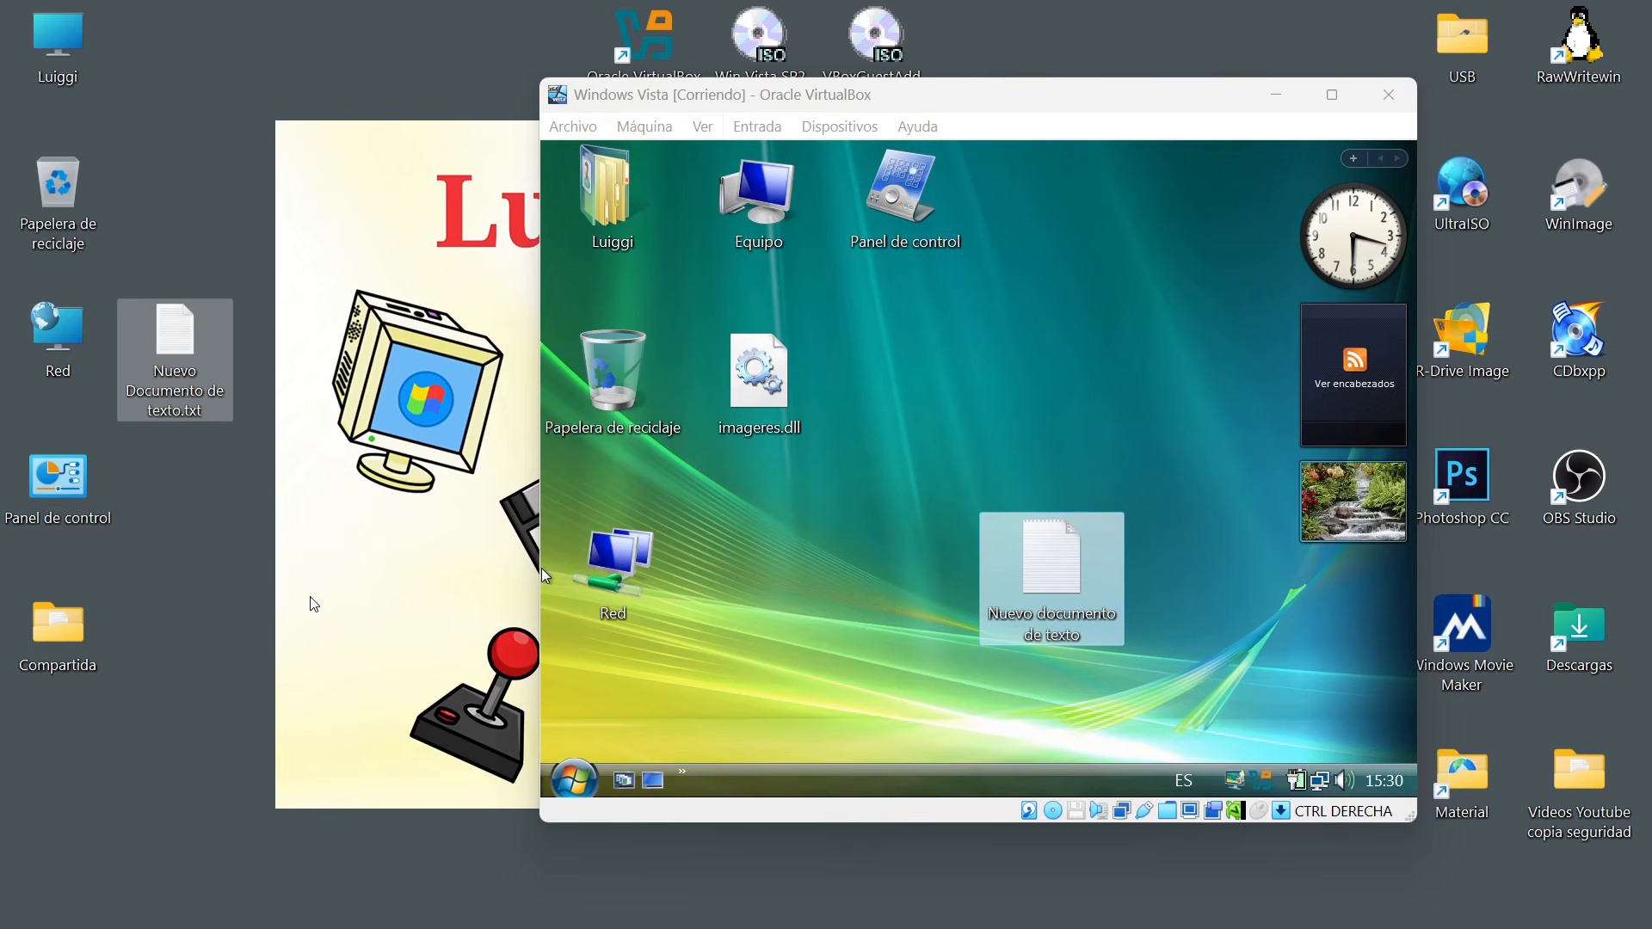
# Transfer imageres.dll from the Vista desktop to the host desktop, dismissing the error and repeating the transfer.
pyautogui.moveTo(763, 384); pyautogui.dragTo(250, 569)
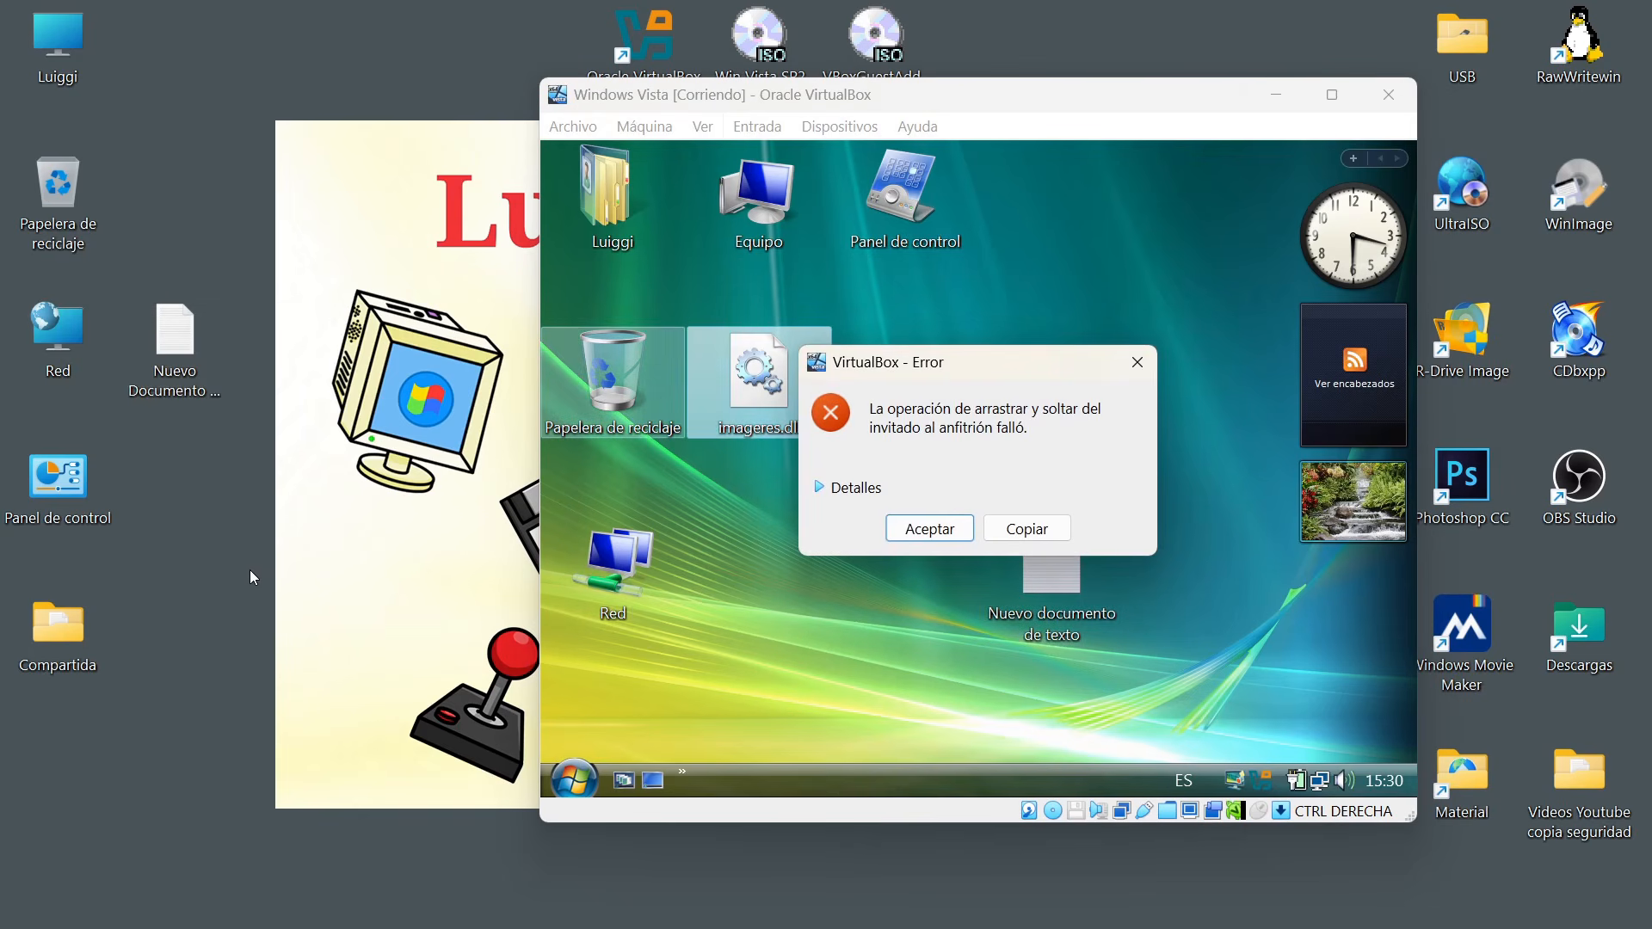
pyautogui.click(927, 530)
pyautogui.moveTo(747, 402); pyautogui.dragTo(263, 546)
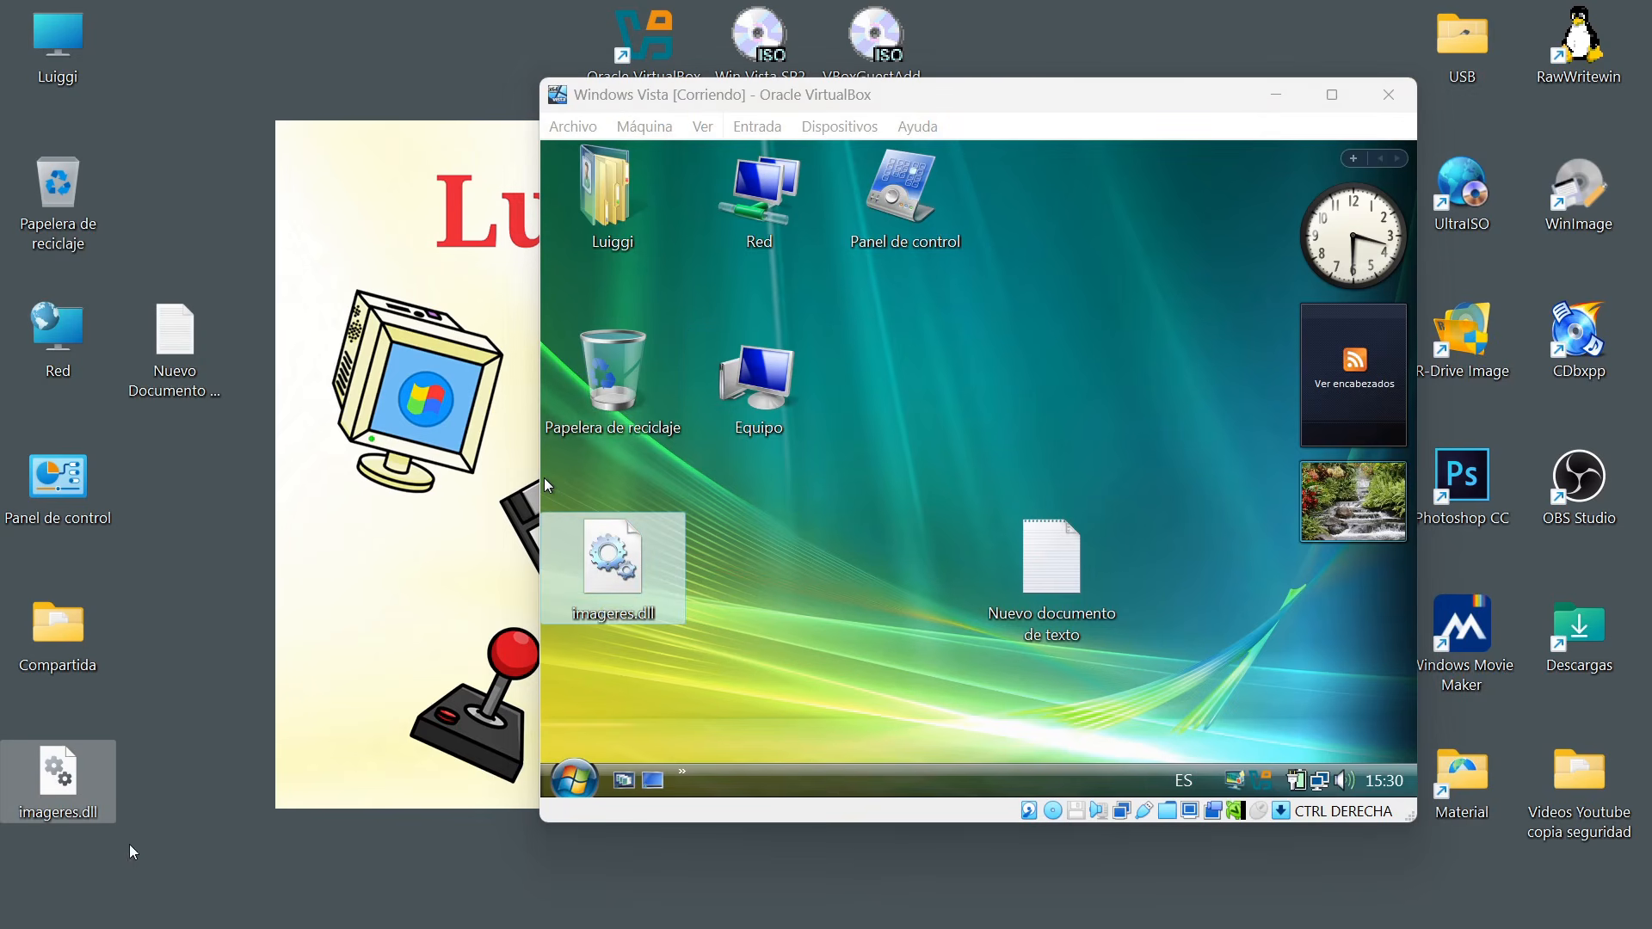
pyautogui.moveTo(101, 815)
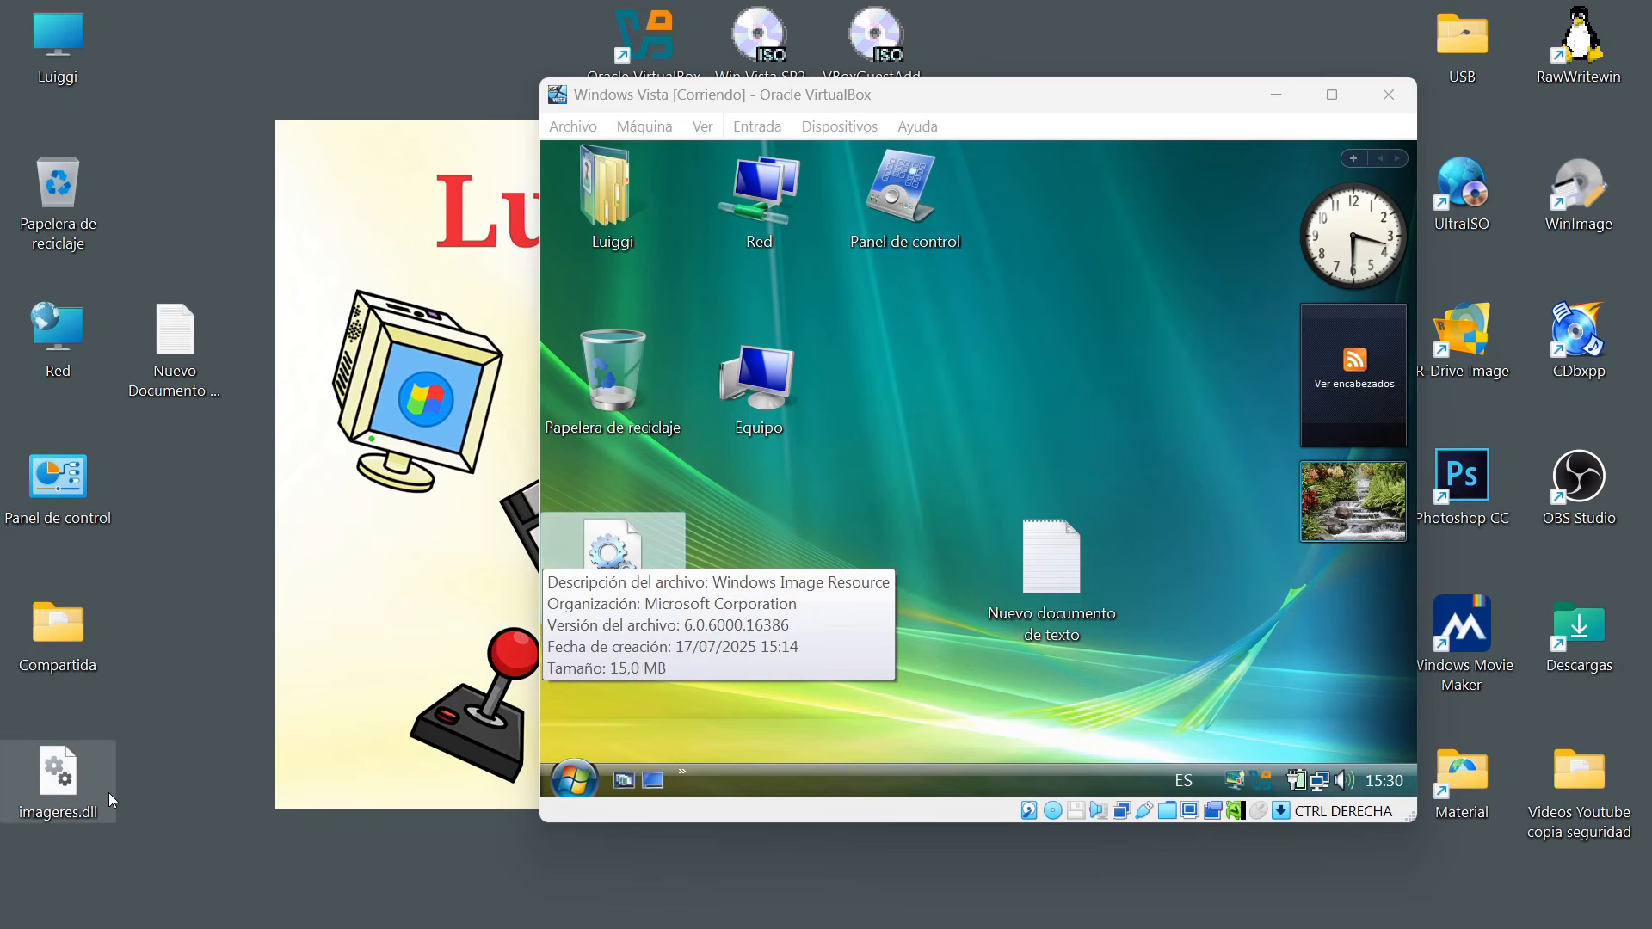
# Try to transfer the host's Compartida folder to the Vista desktop, and copy Prueba.txt from inside that folder there instead.
pyautogui.moveTo(57, 633); pyautogui.dragTo(1035, 349)
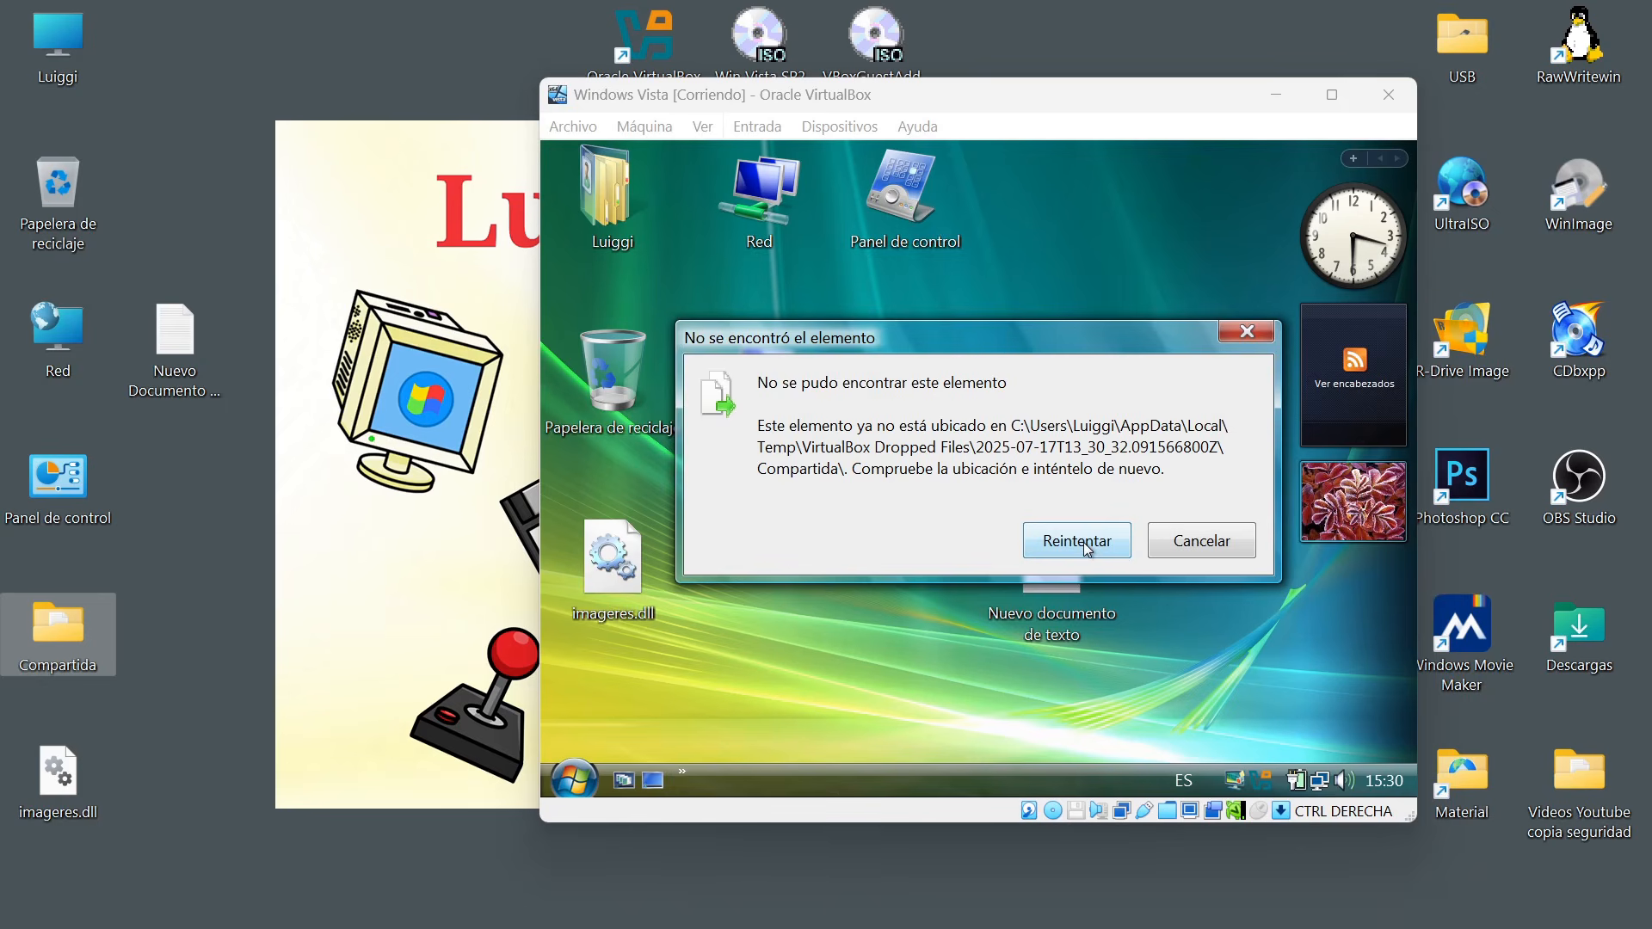
pyautogui.click(1083, 543)
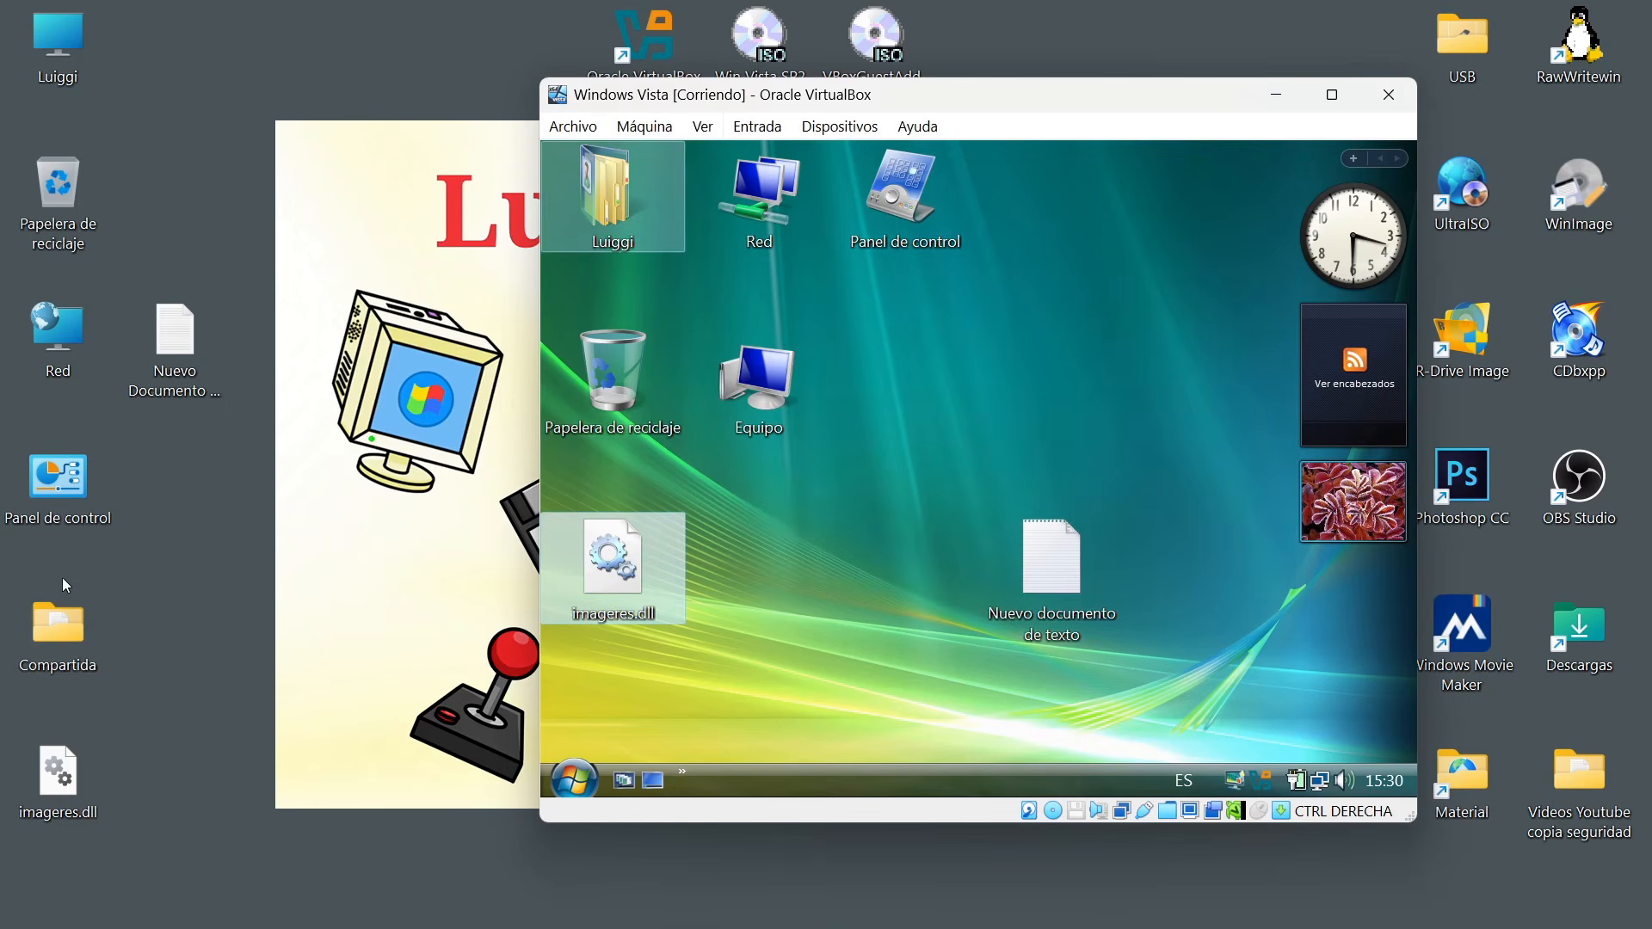
pyautogui.doubleClick(59, 629)
pyautogui.moveTo(1368, 215); pyautogui.dragTo(949, 406)
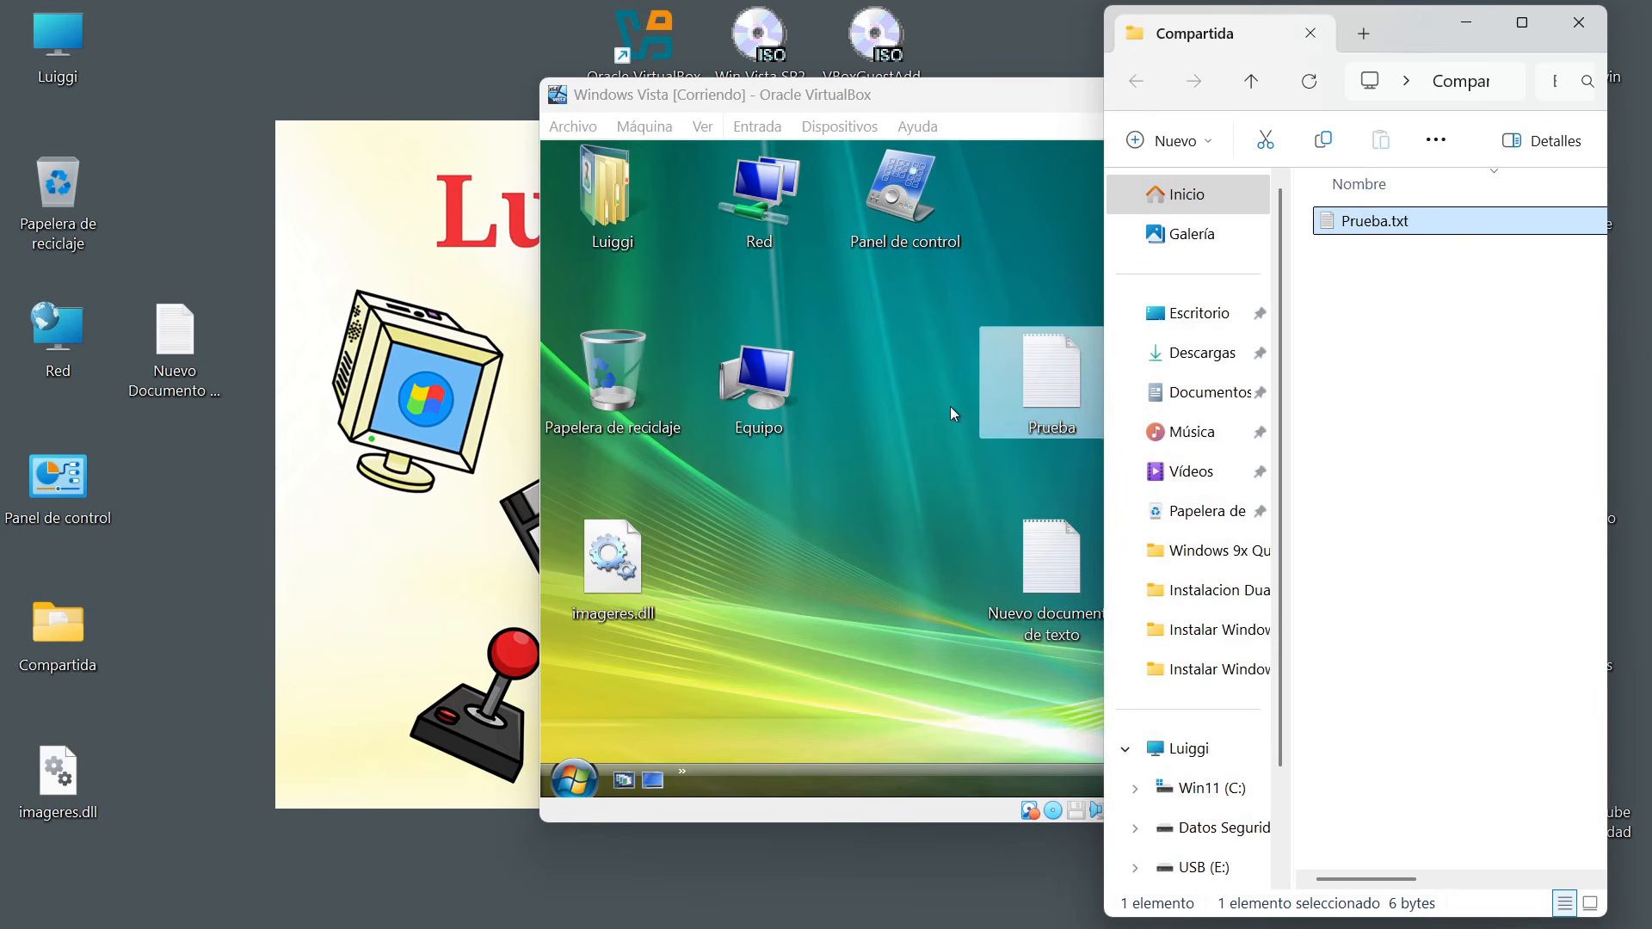
# Close the host's Compartida folder window and try again to transfer the Compartida folder from the host desktop to the Vista desktop.
pyautogui.click(1579, 21)
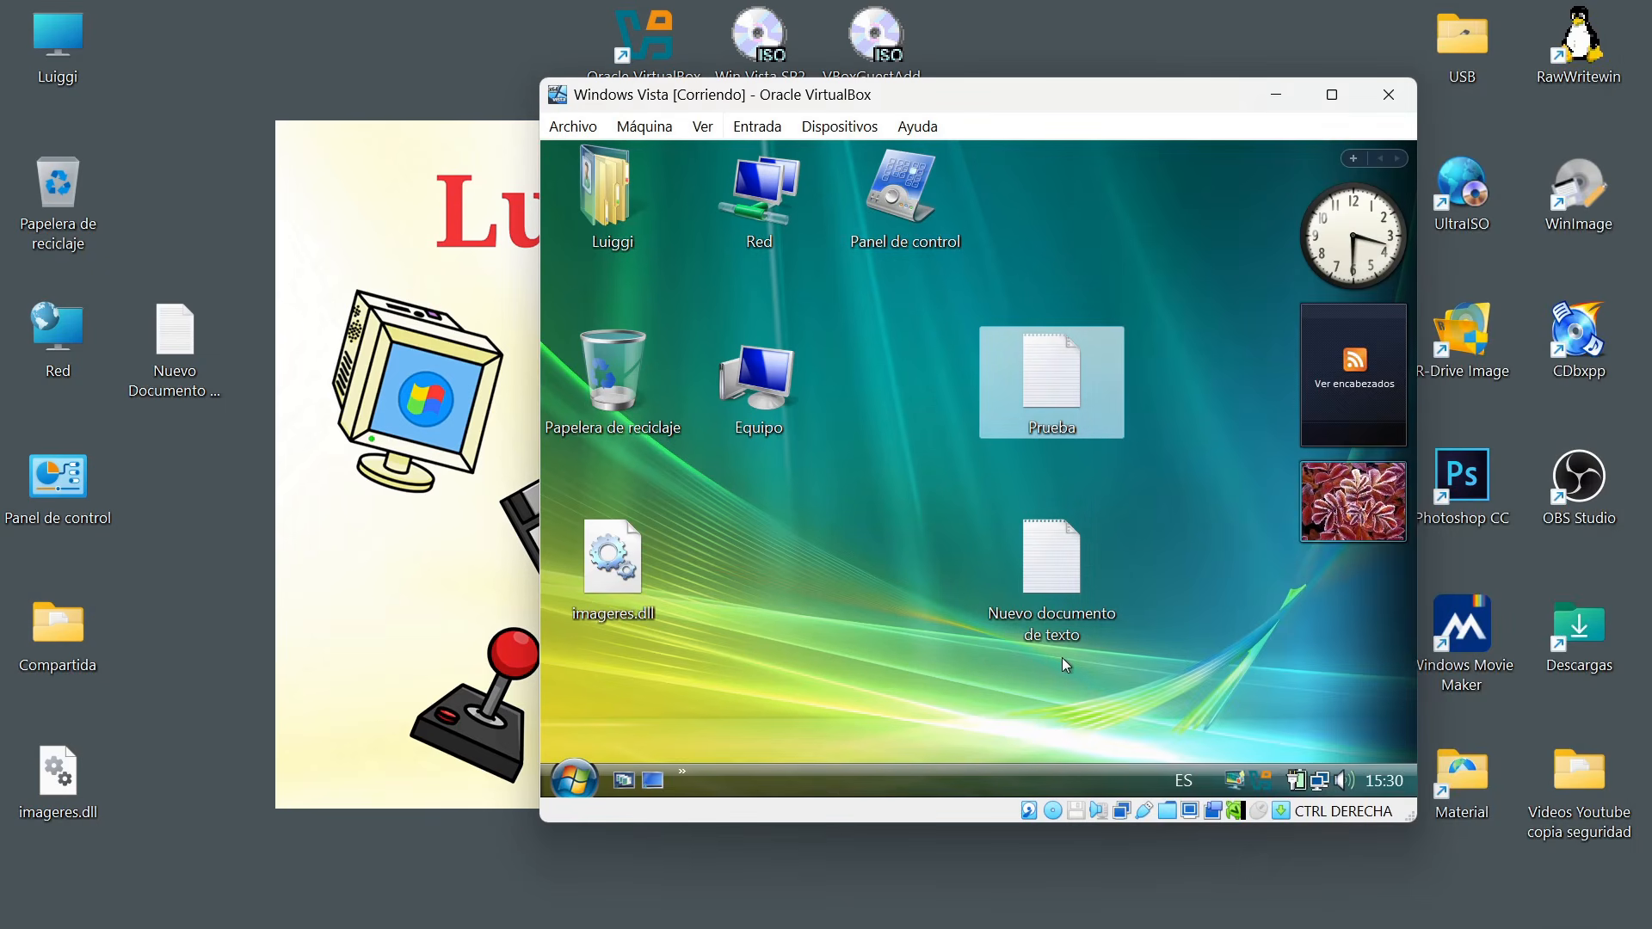
pyautogui.click(90, 659)
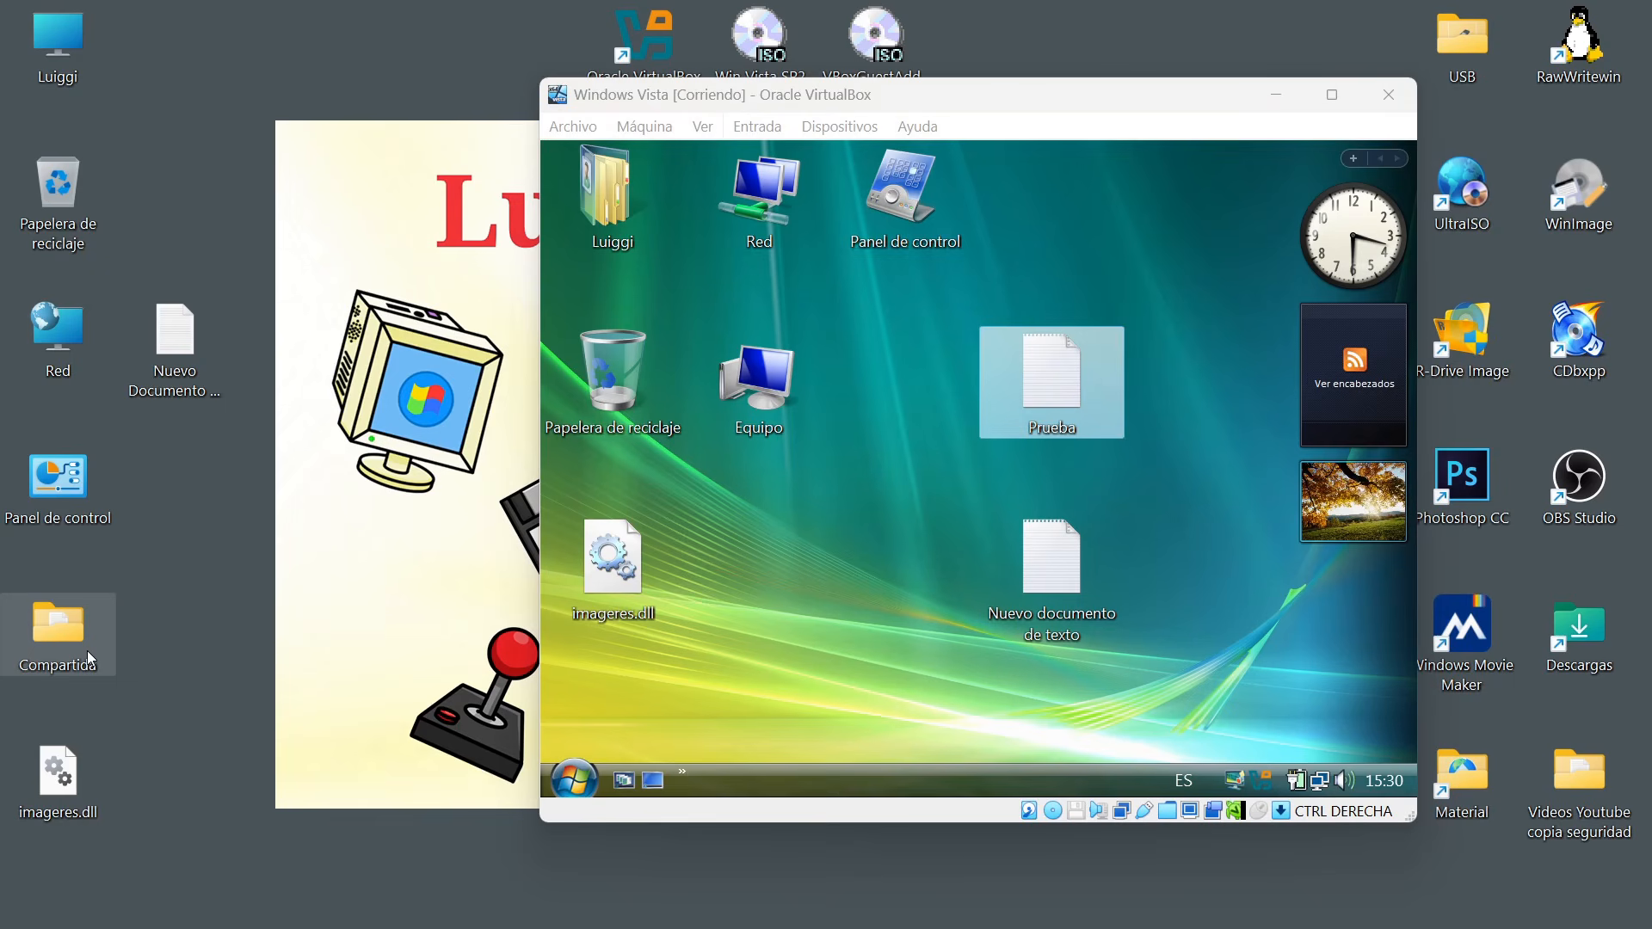
pyautogui.moveTo(86, 651); pyautogui.dragTo(877, 644)
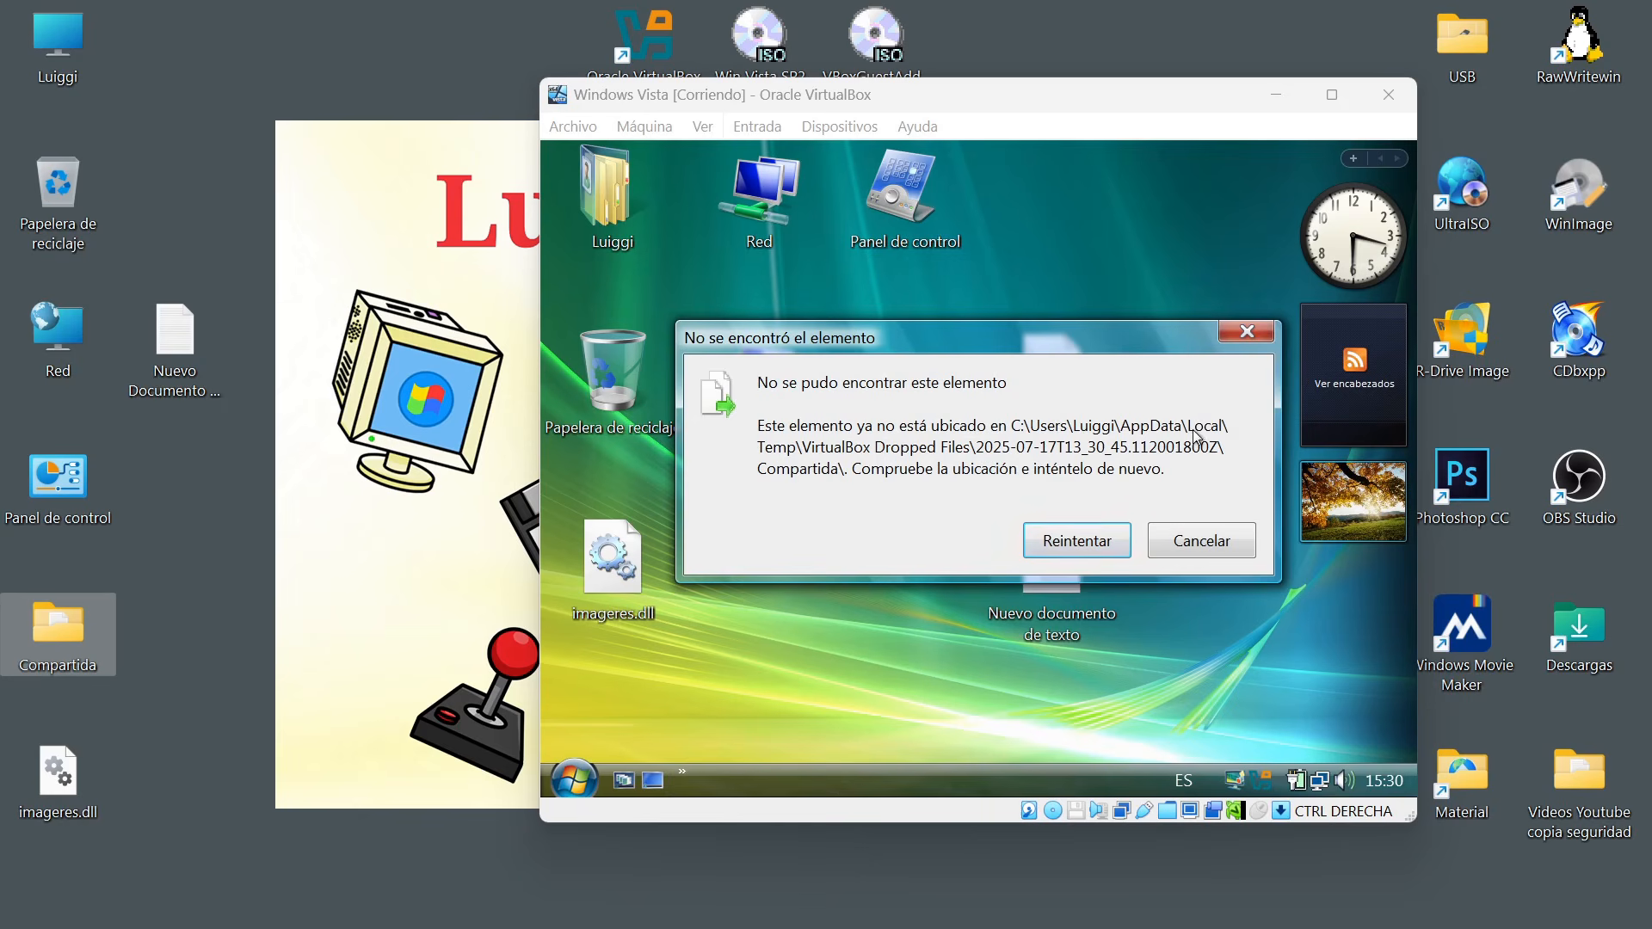
pyautogui.click(1191, 542)
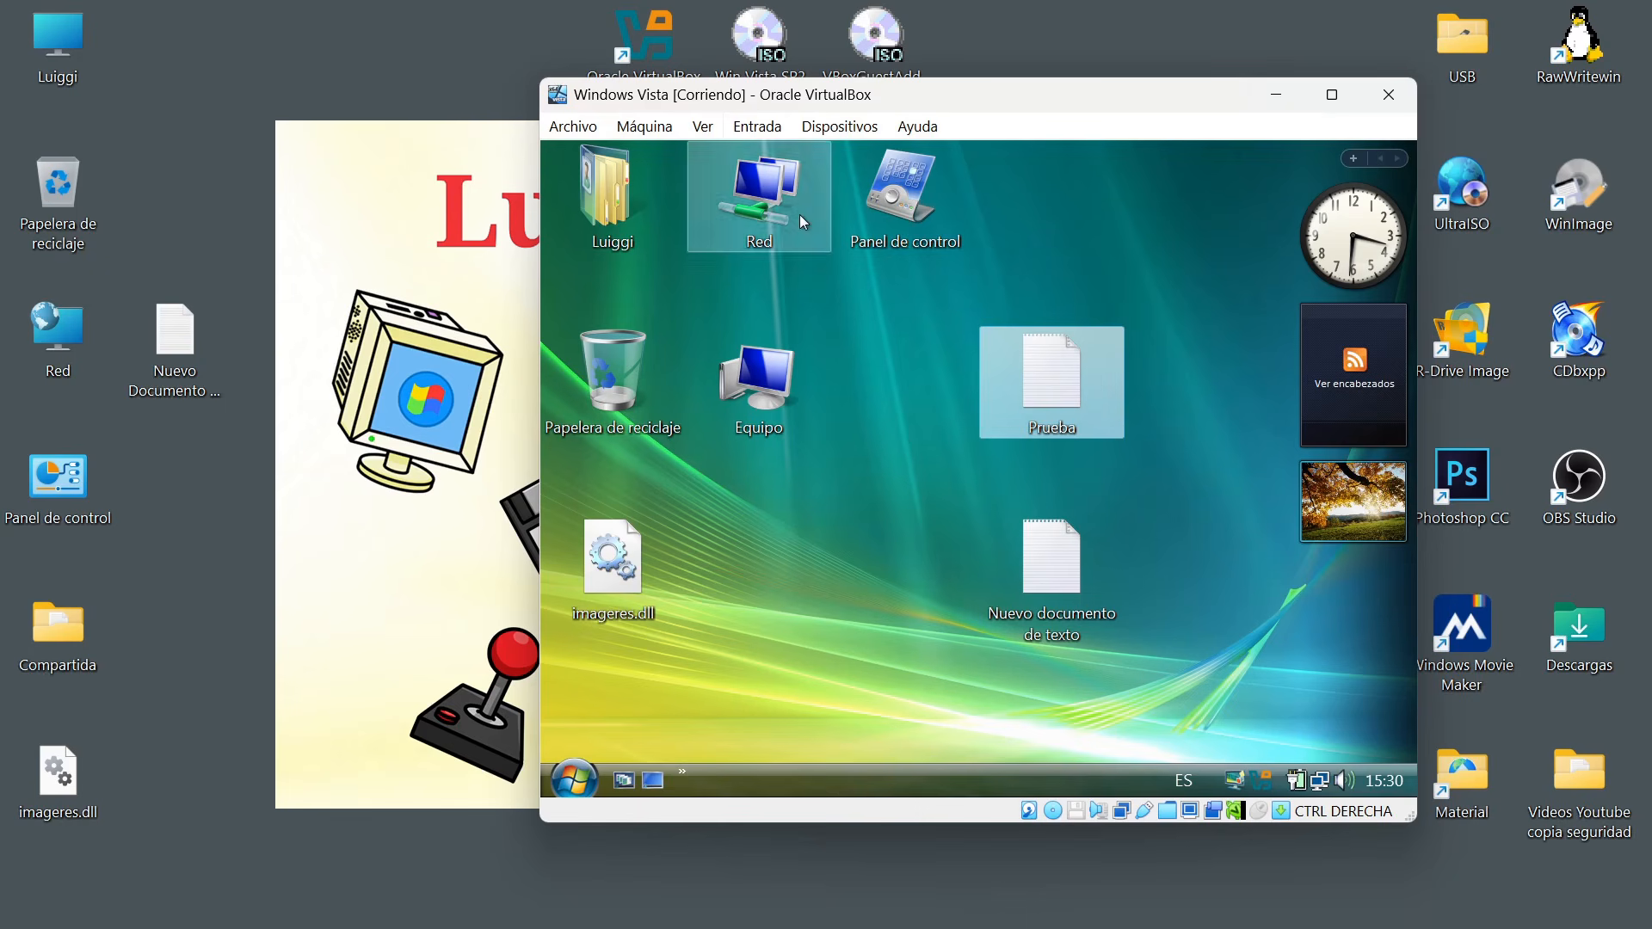
# Maximize the Windows Vista virtual machine window and review its Portapapeles compartido and Arrastrar y soltar options without changing them.
pyautogui.doubleClick(973, 105)
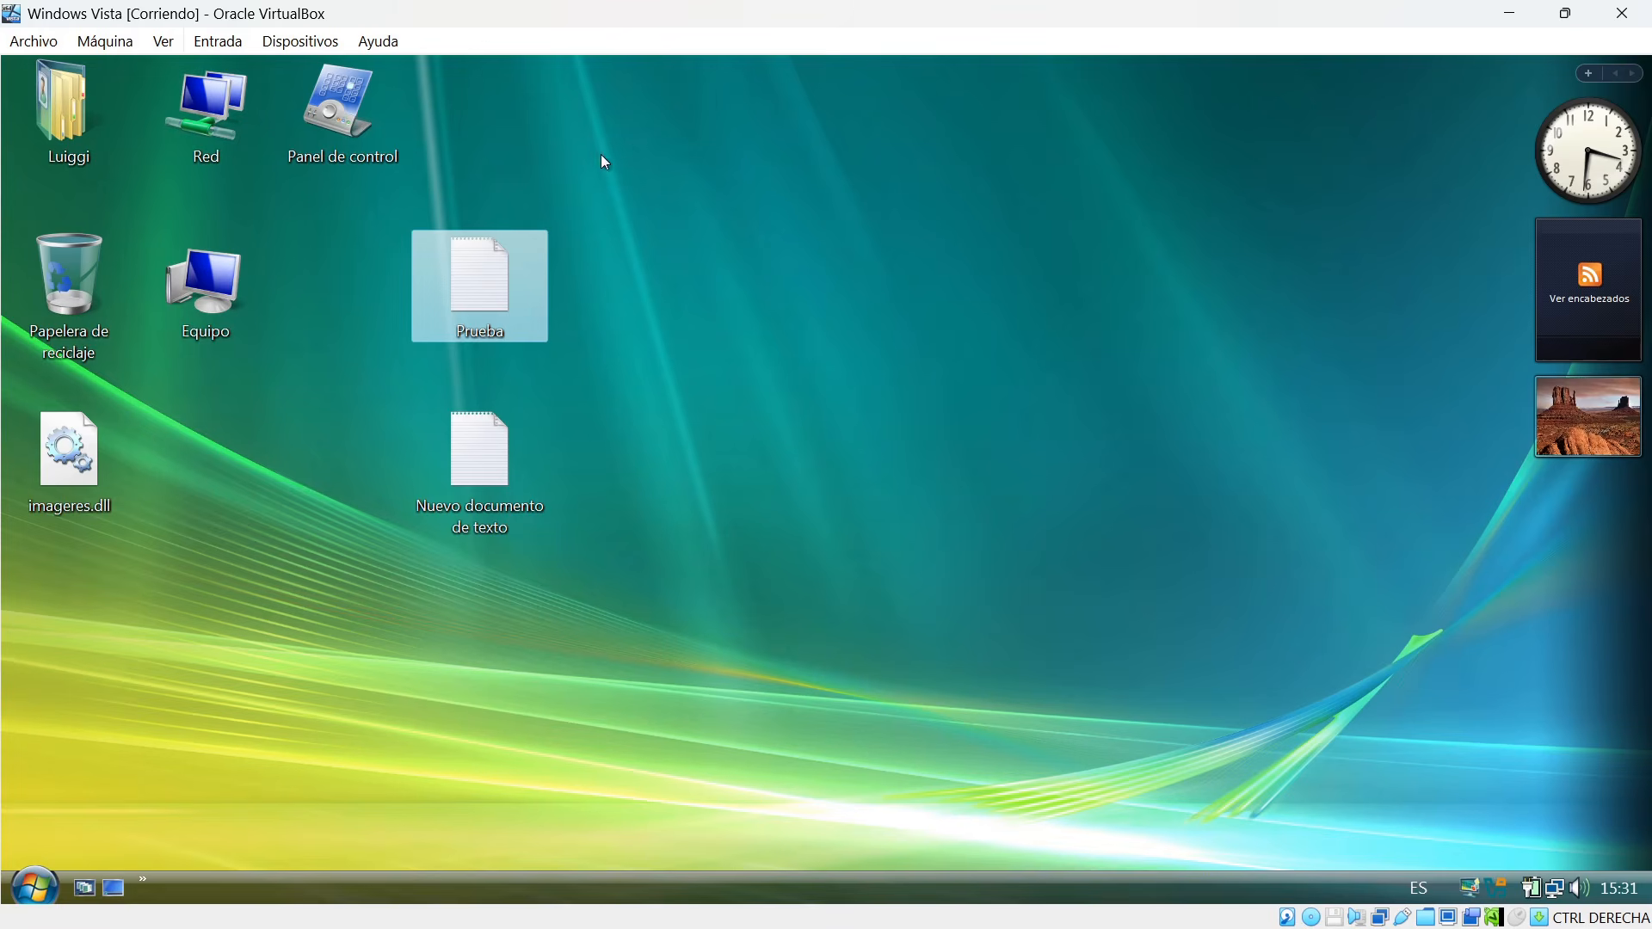
pyautogui.click(303, 45)
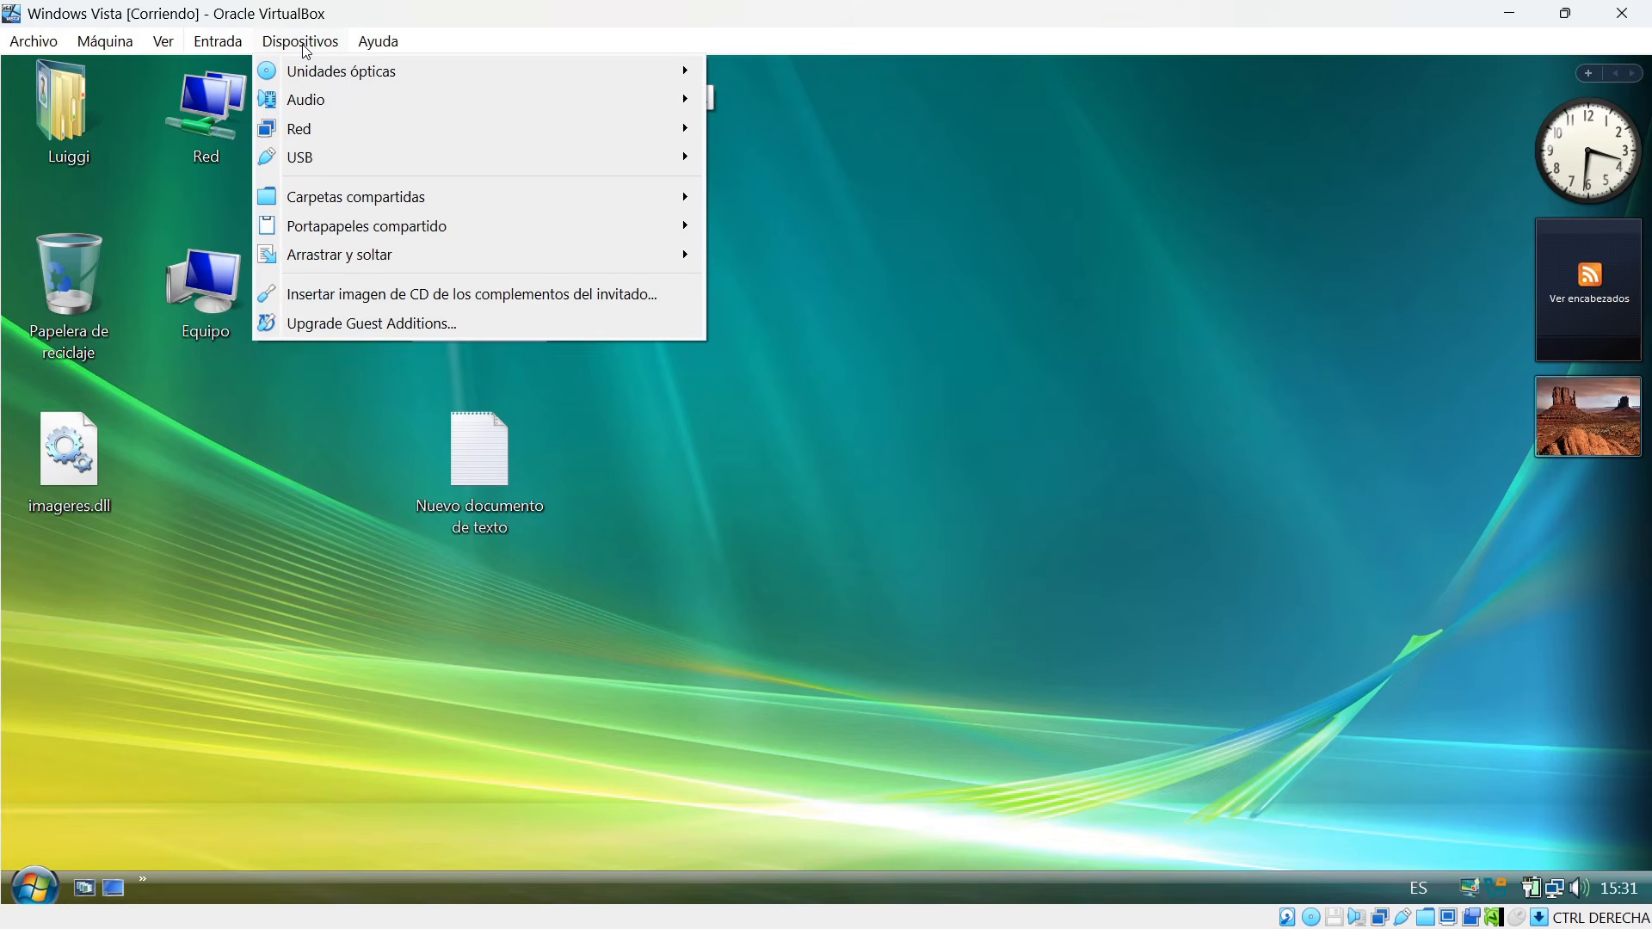
pyautogui.moveTo(376, 199)
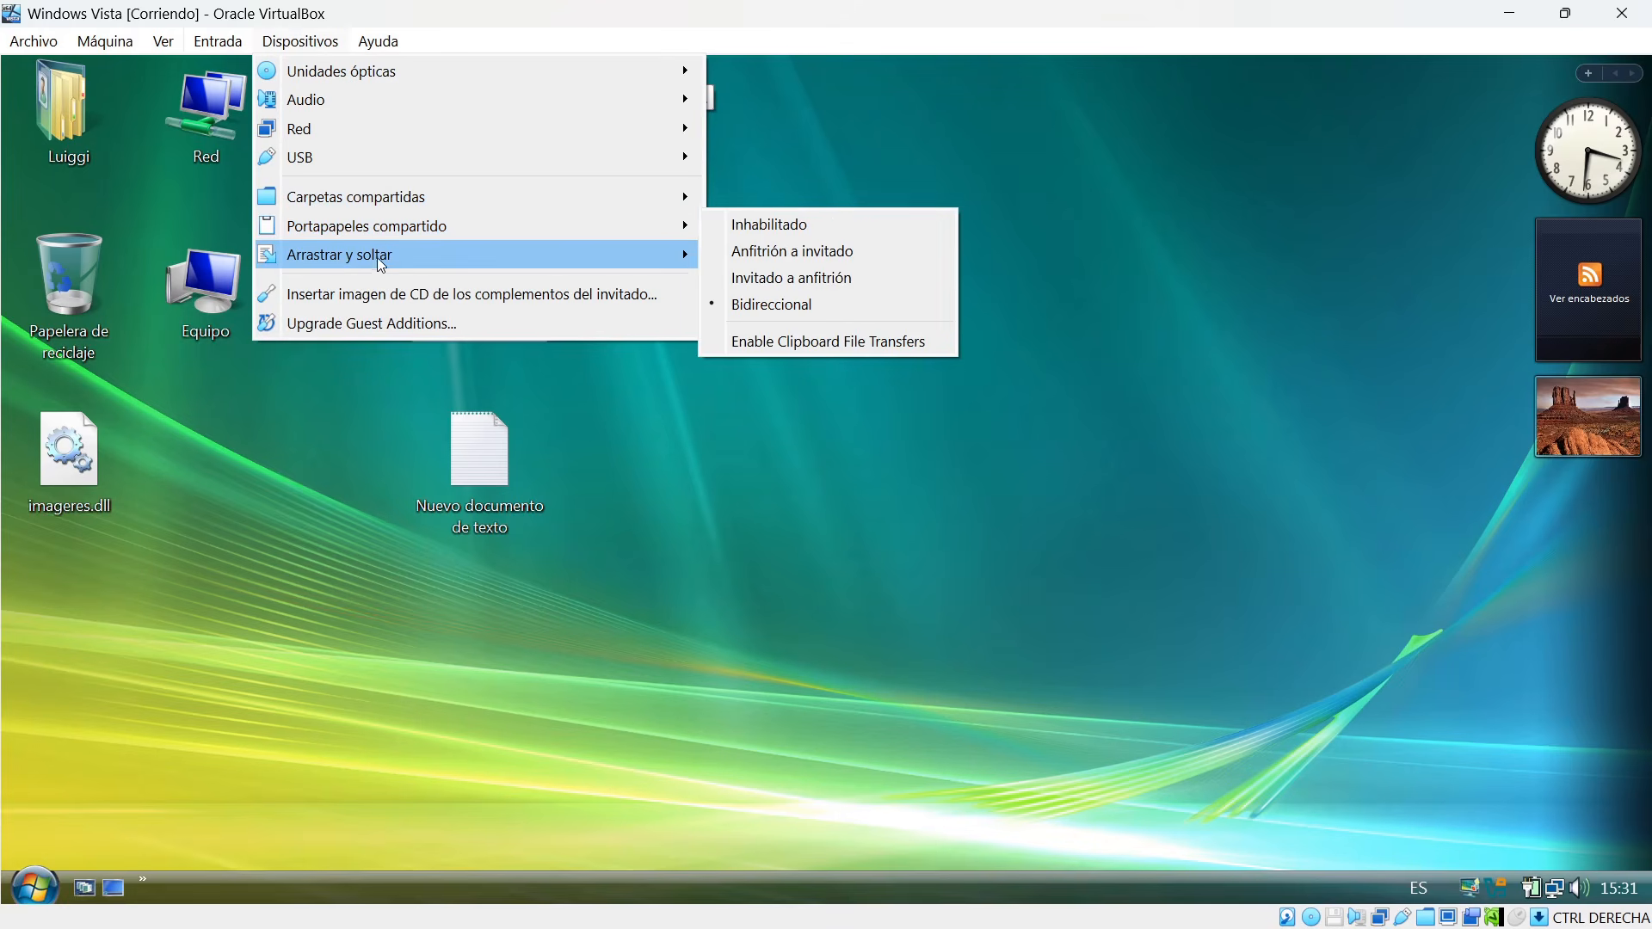
pyautogui.moveTo(379, 262)
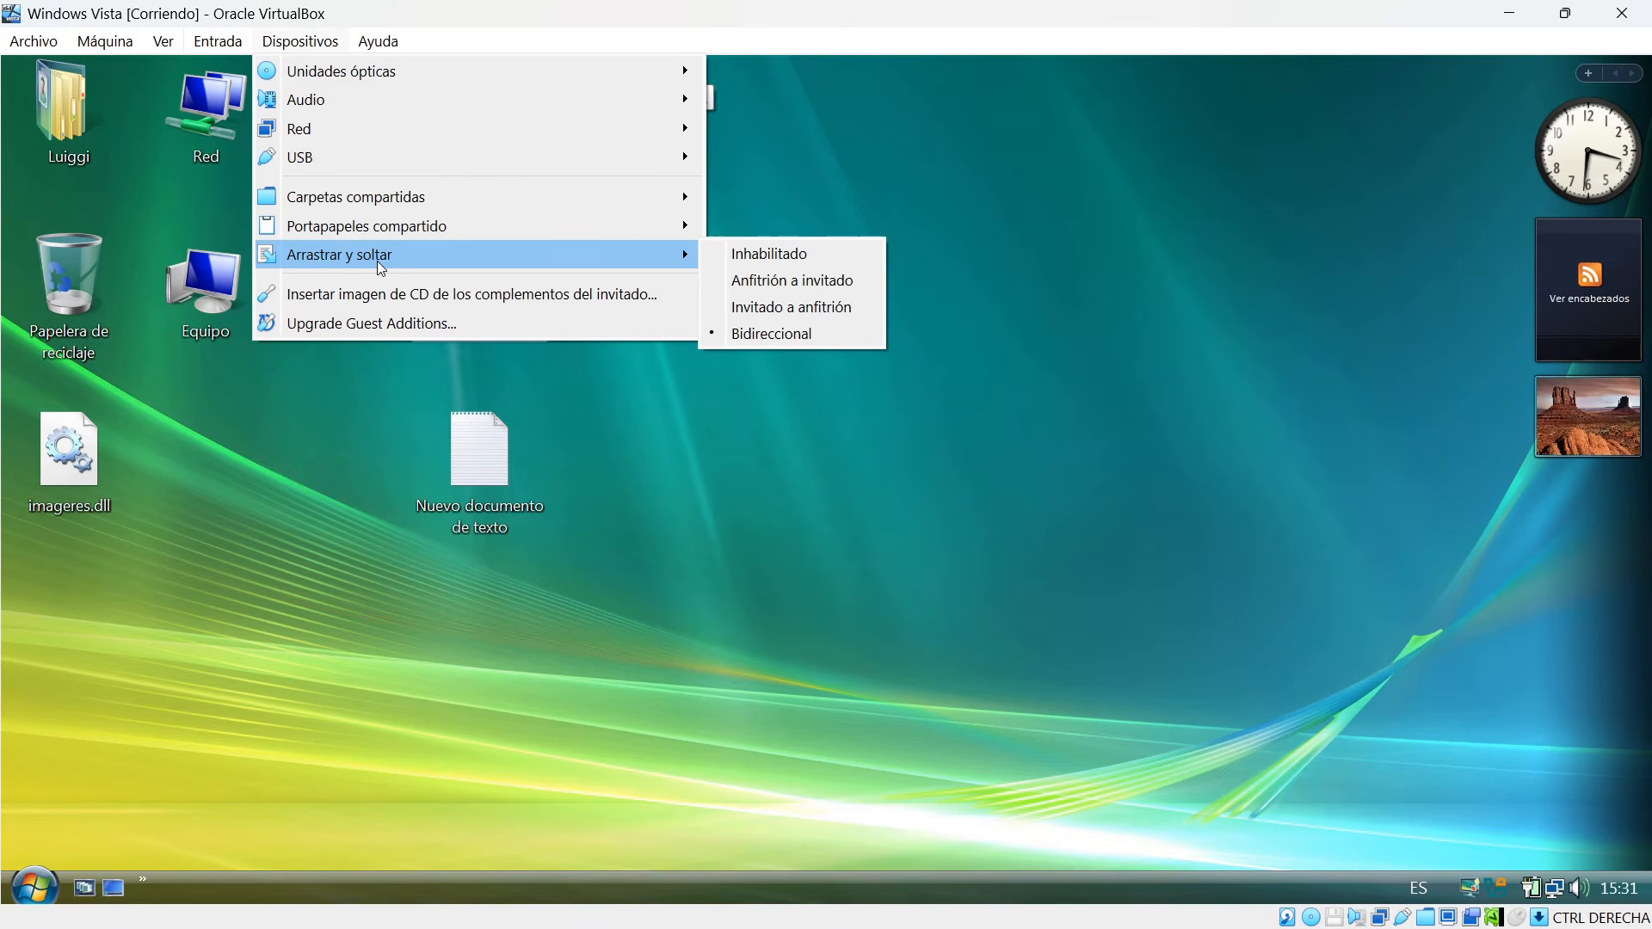
pyautogui.click(919, 134)
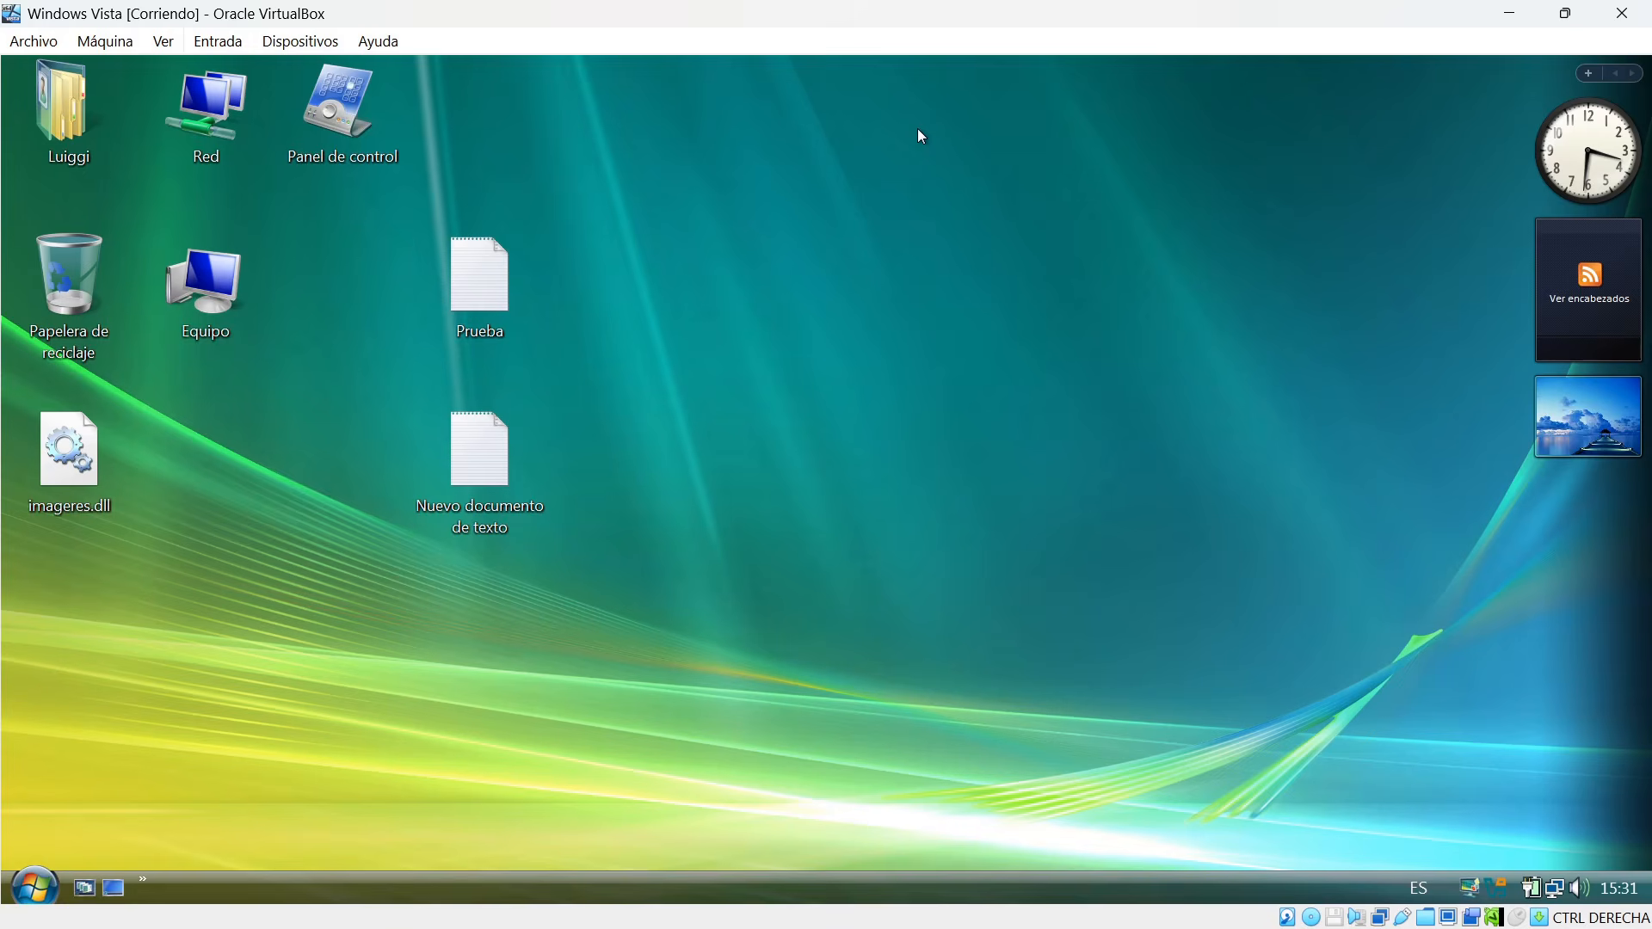